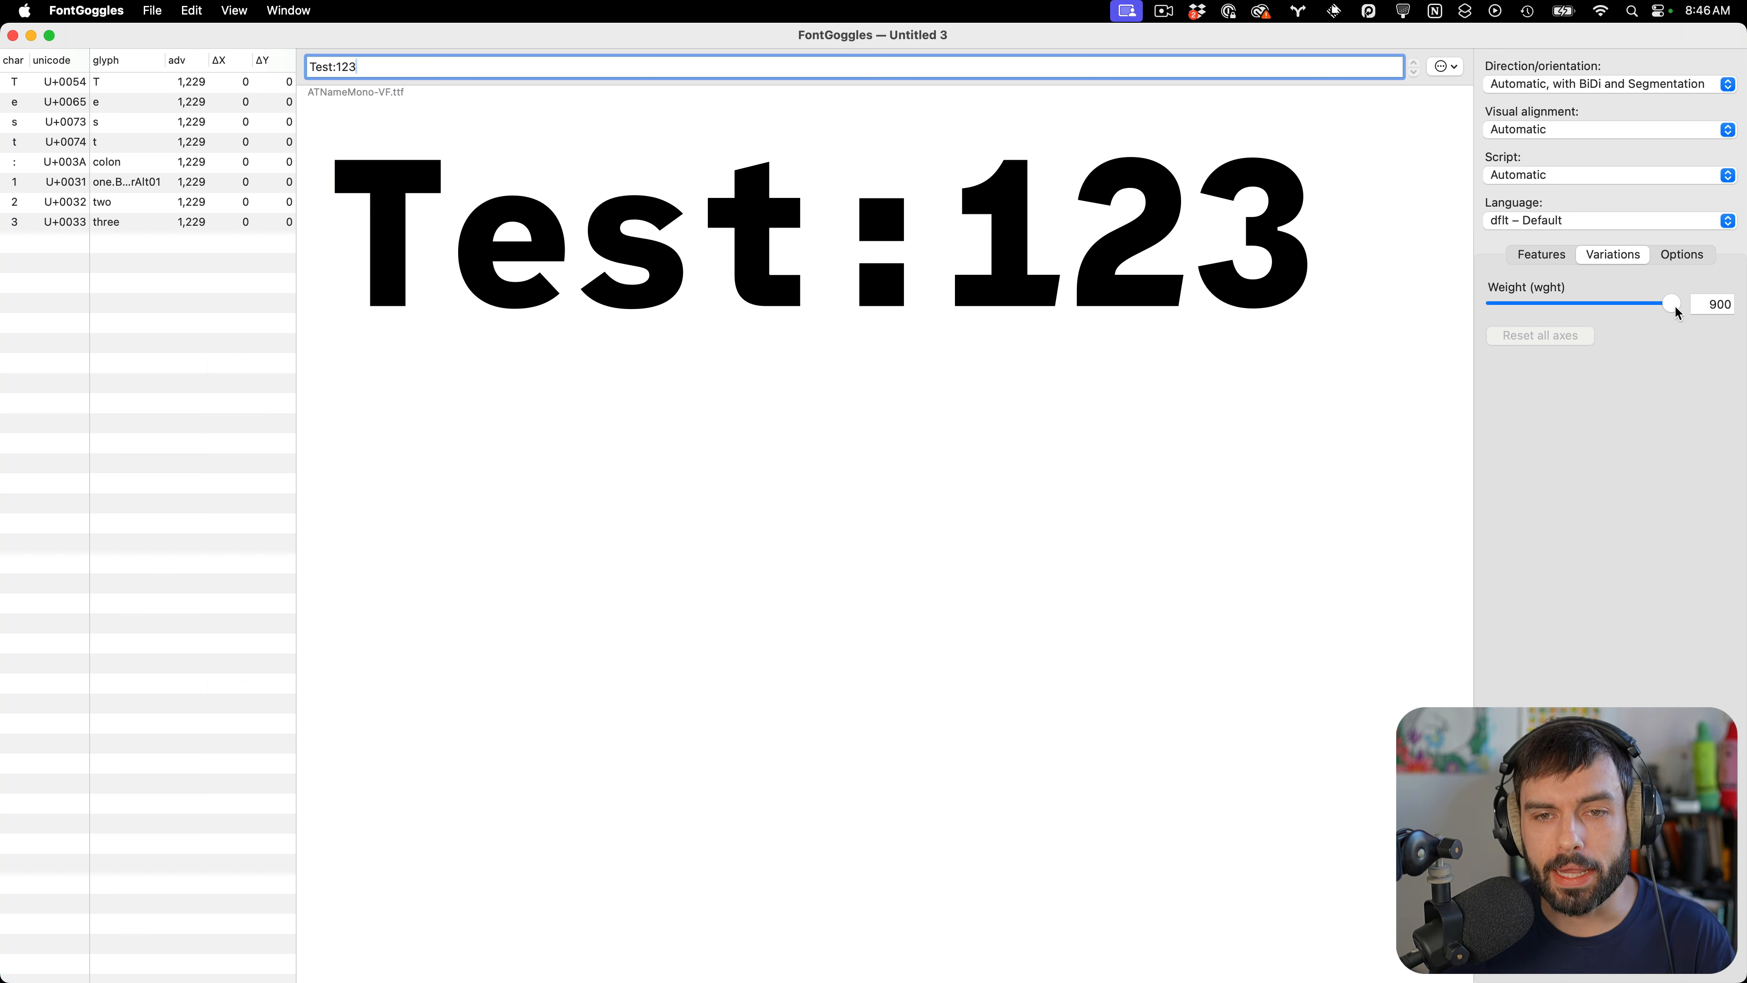
Preview the mono font's weight axis by sliding it down to 100 and back up to 900
left_click_drag(1675, 308, 1482, 319)
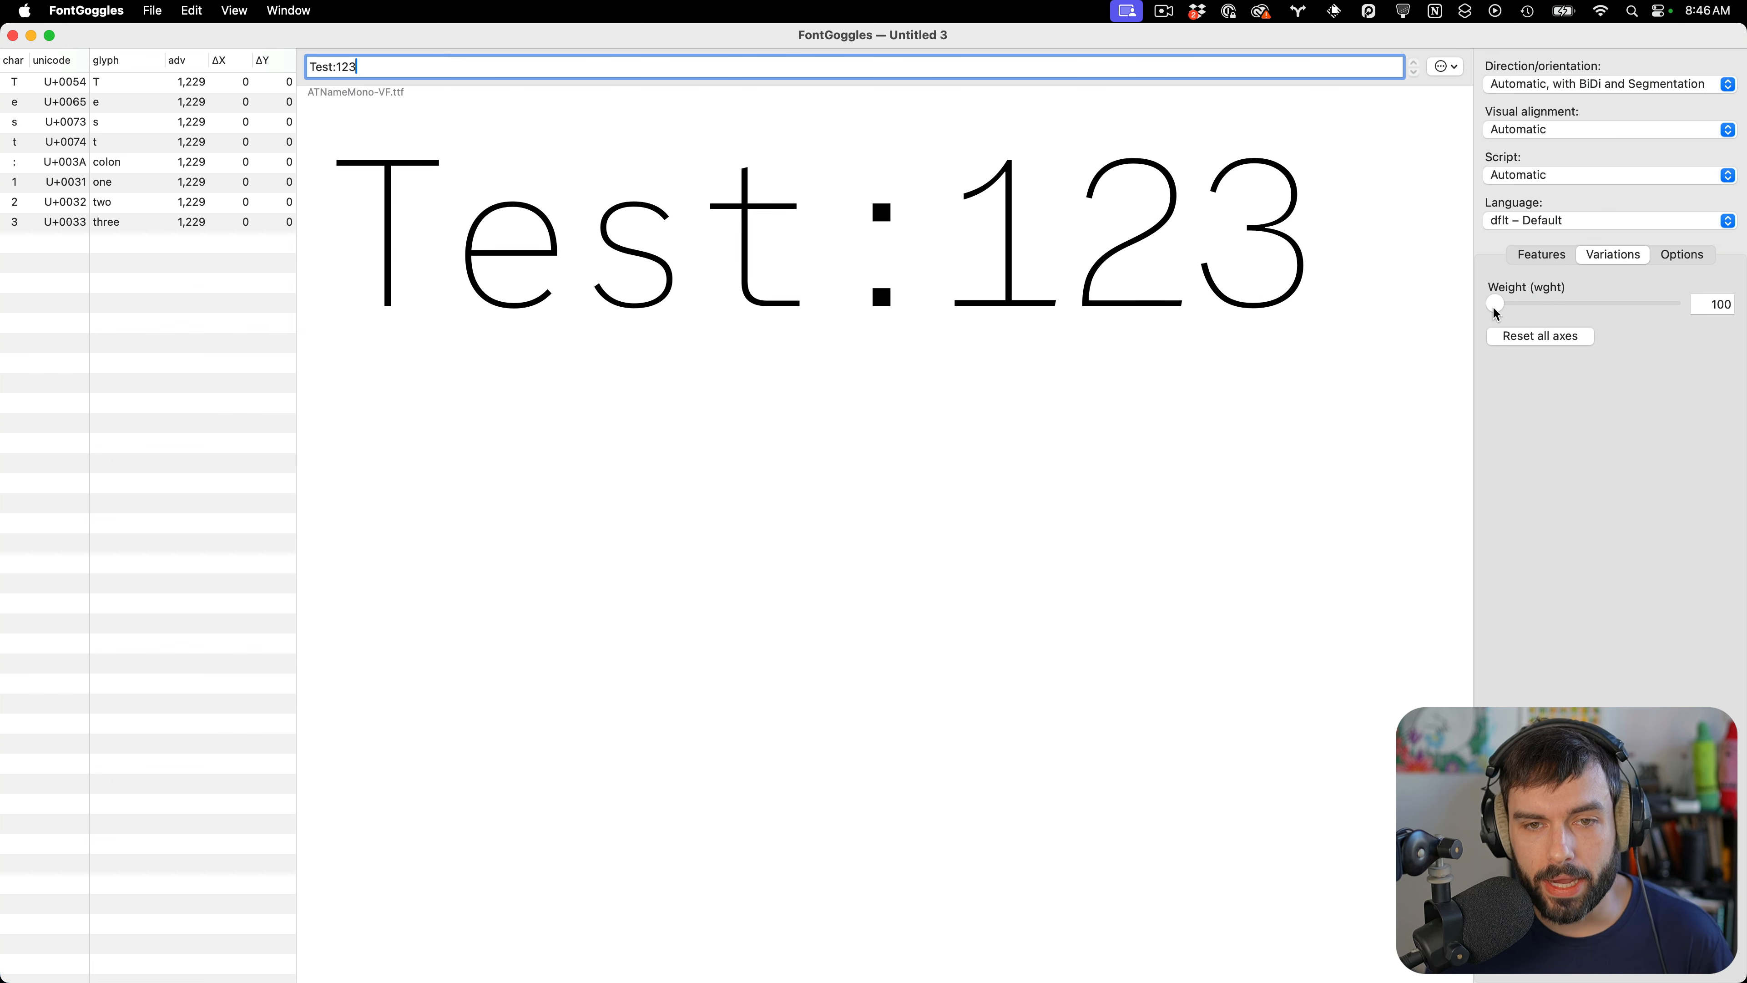
left_click_drag(1497, 313, 1720, 307)
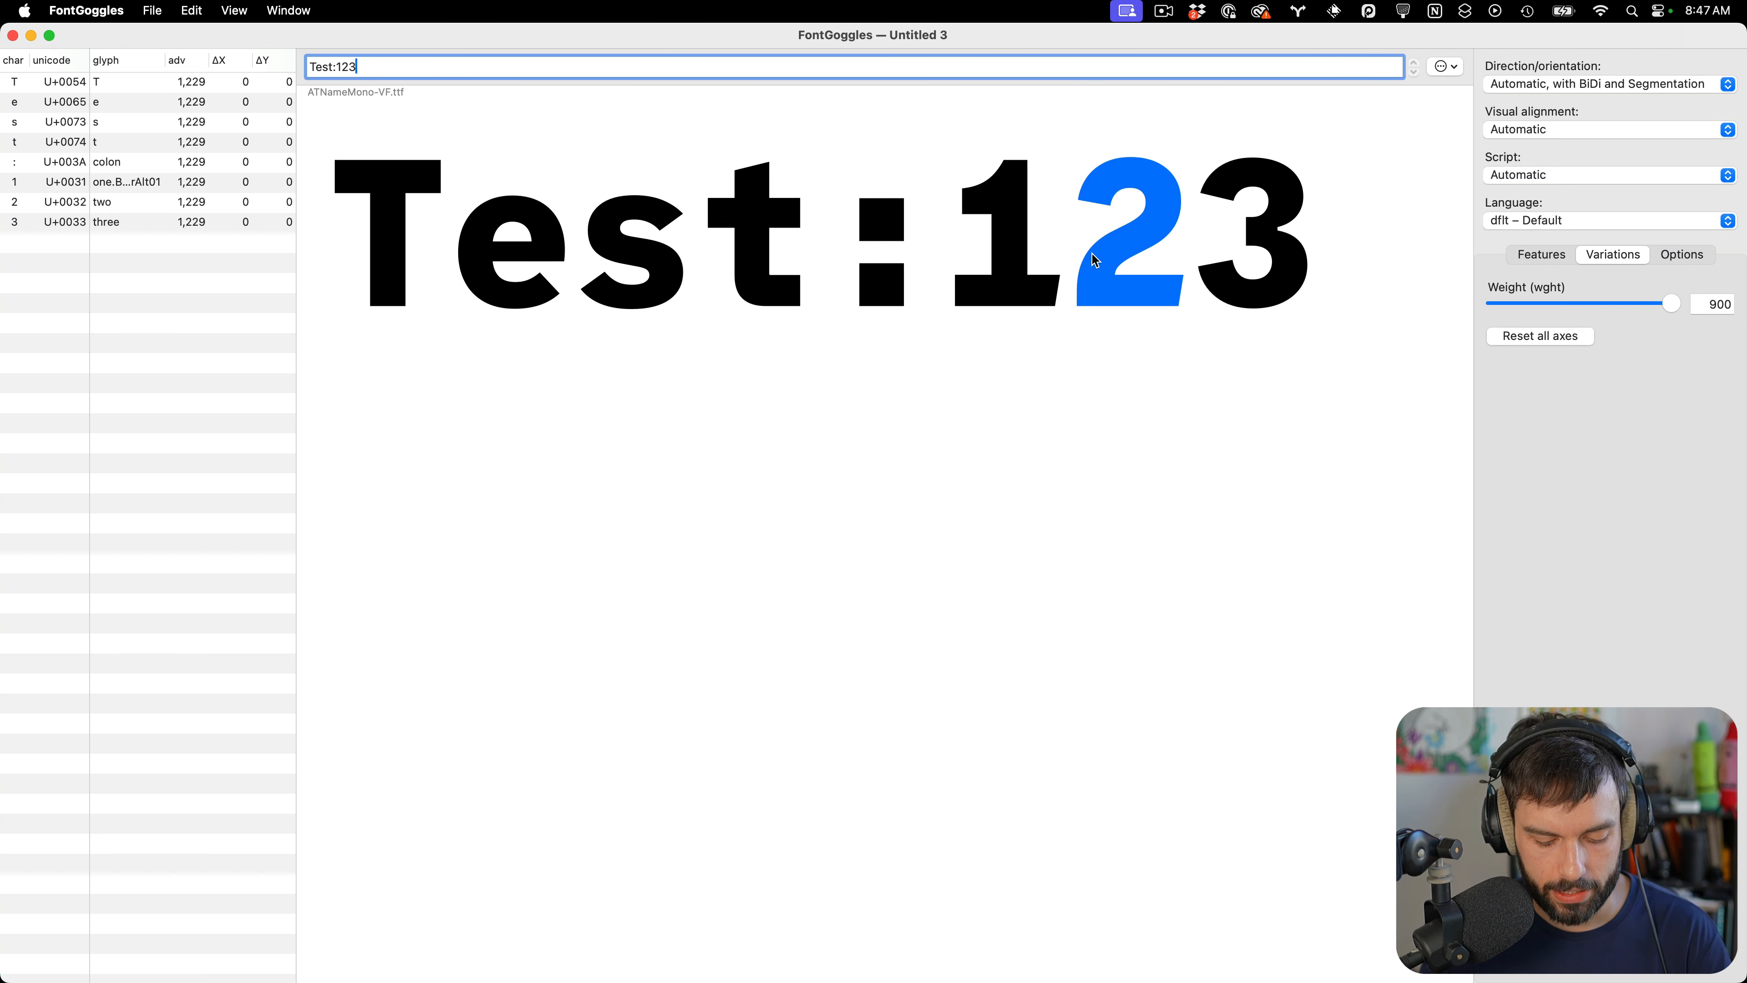
Add a space and three line breaks after Test:123 in the sample text to display the .notdef glyph
key("super+a")
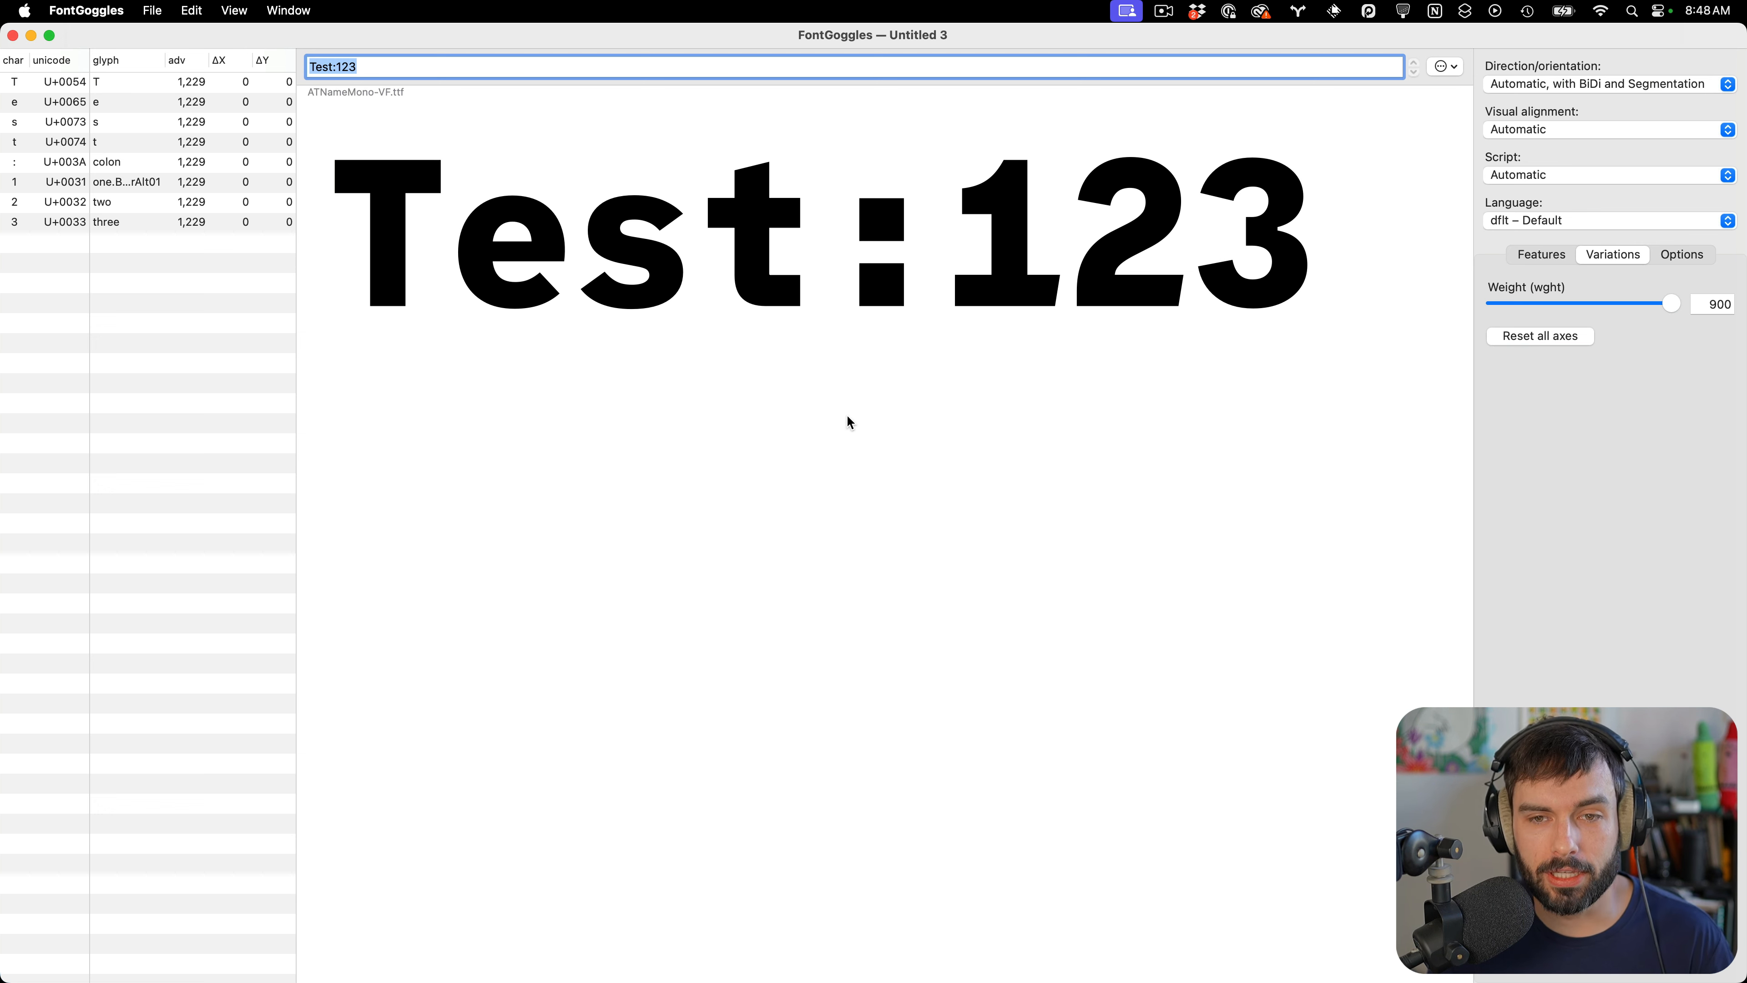
mouse_move(1246, 978)
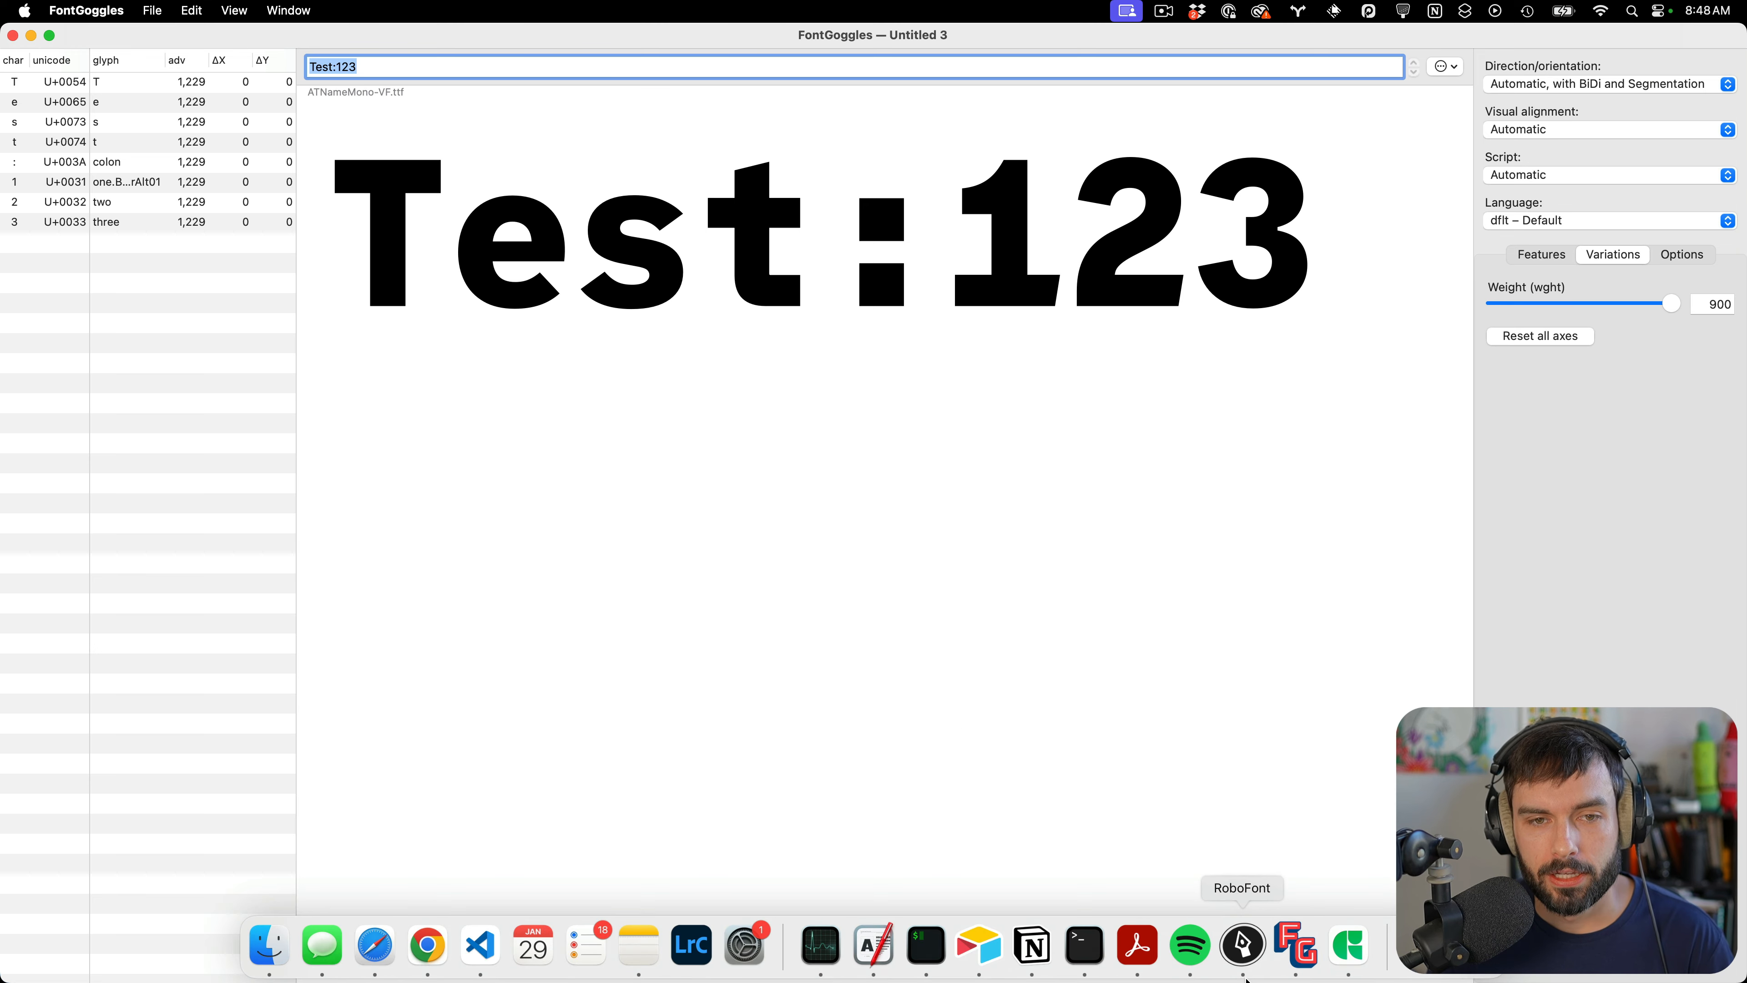
left_click(1341, 964)
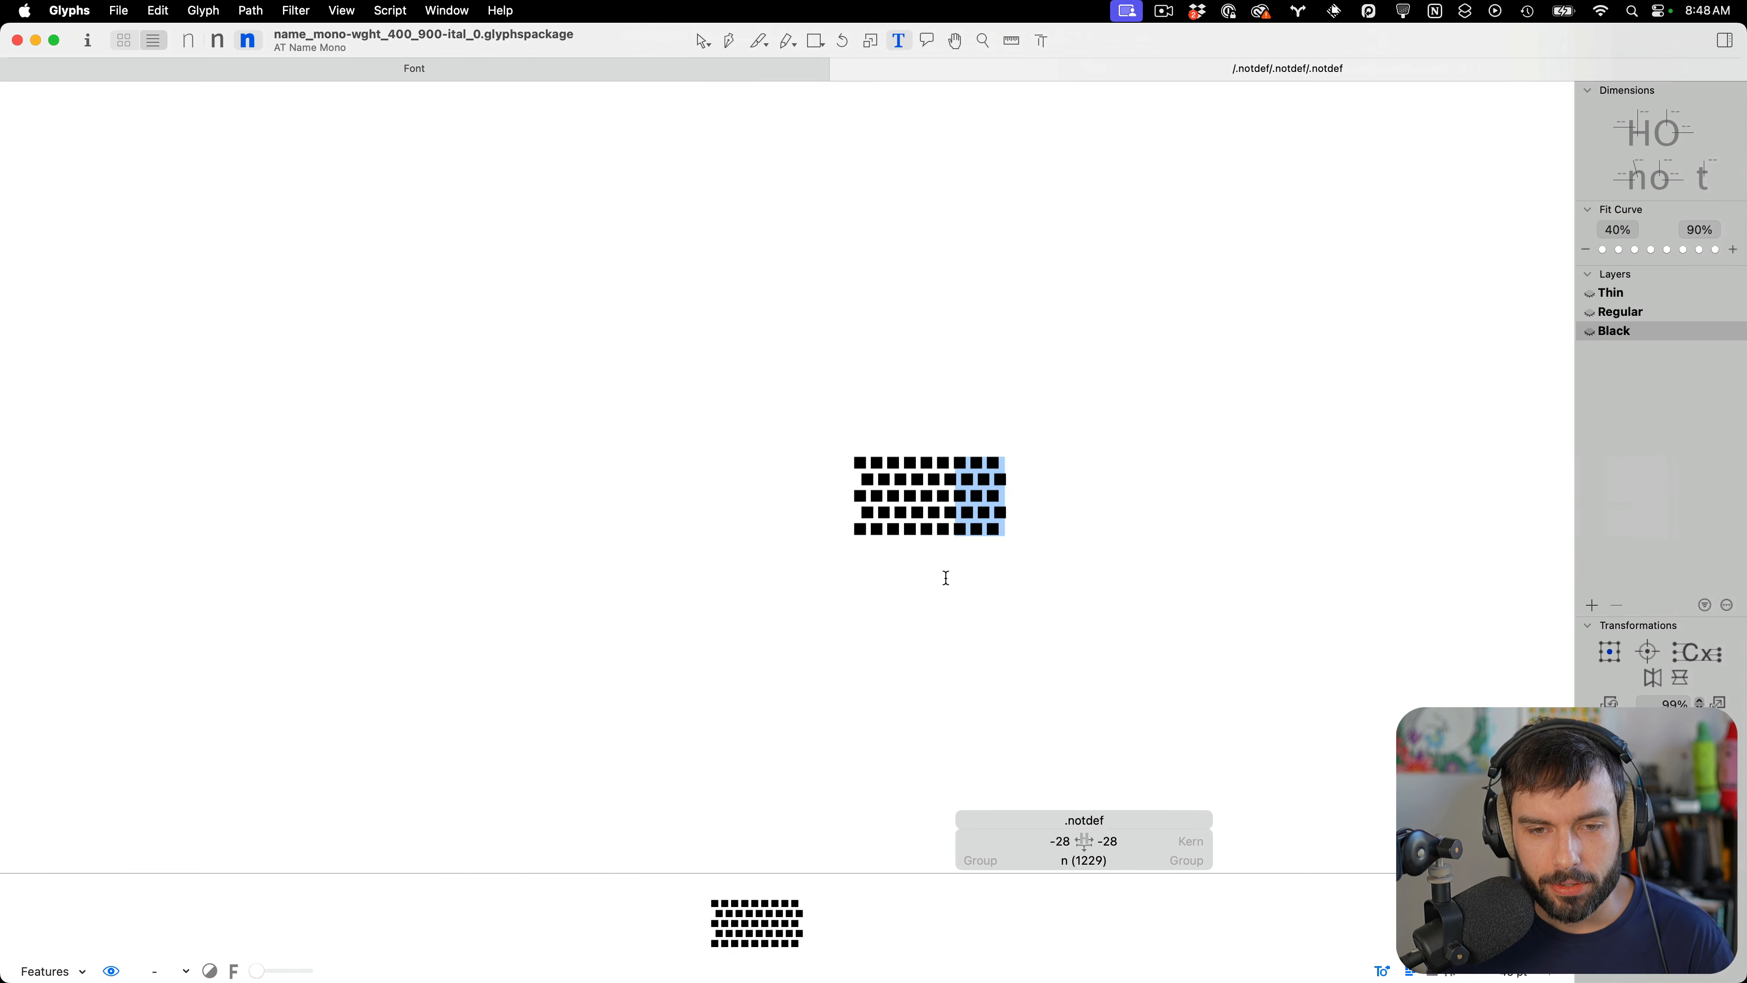
key("super+Tab")
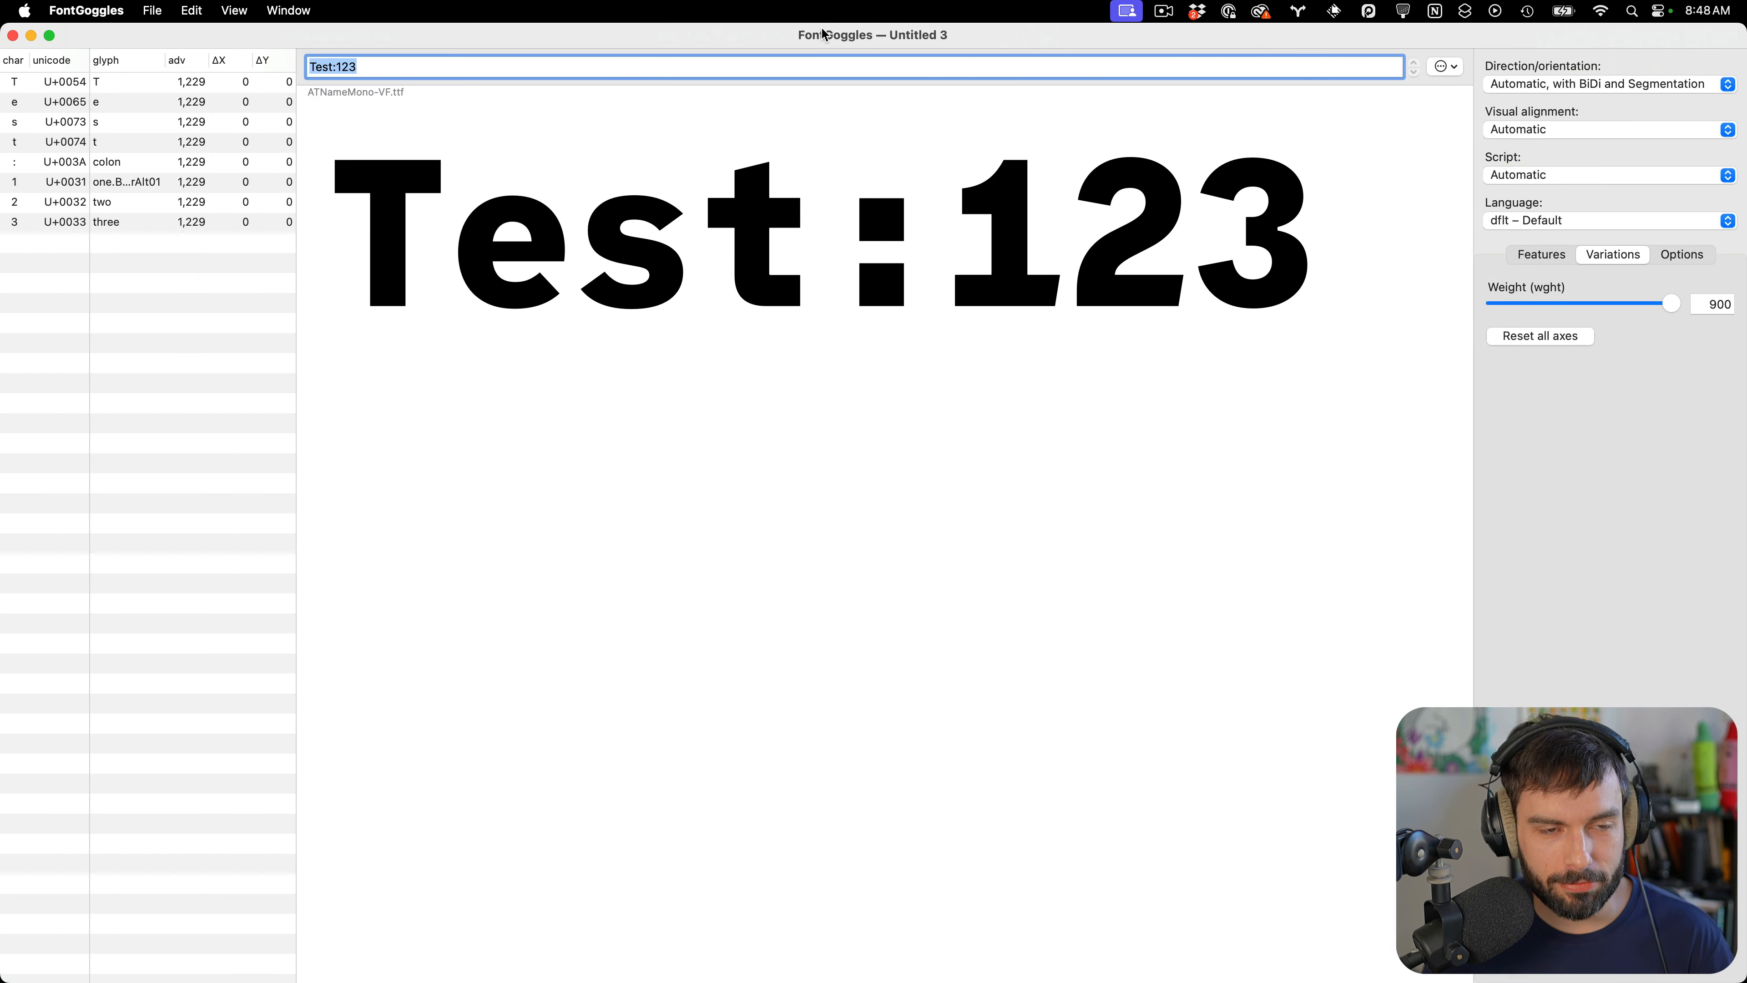
key("Right")
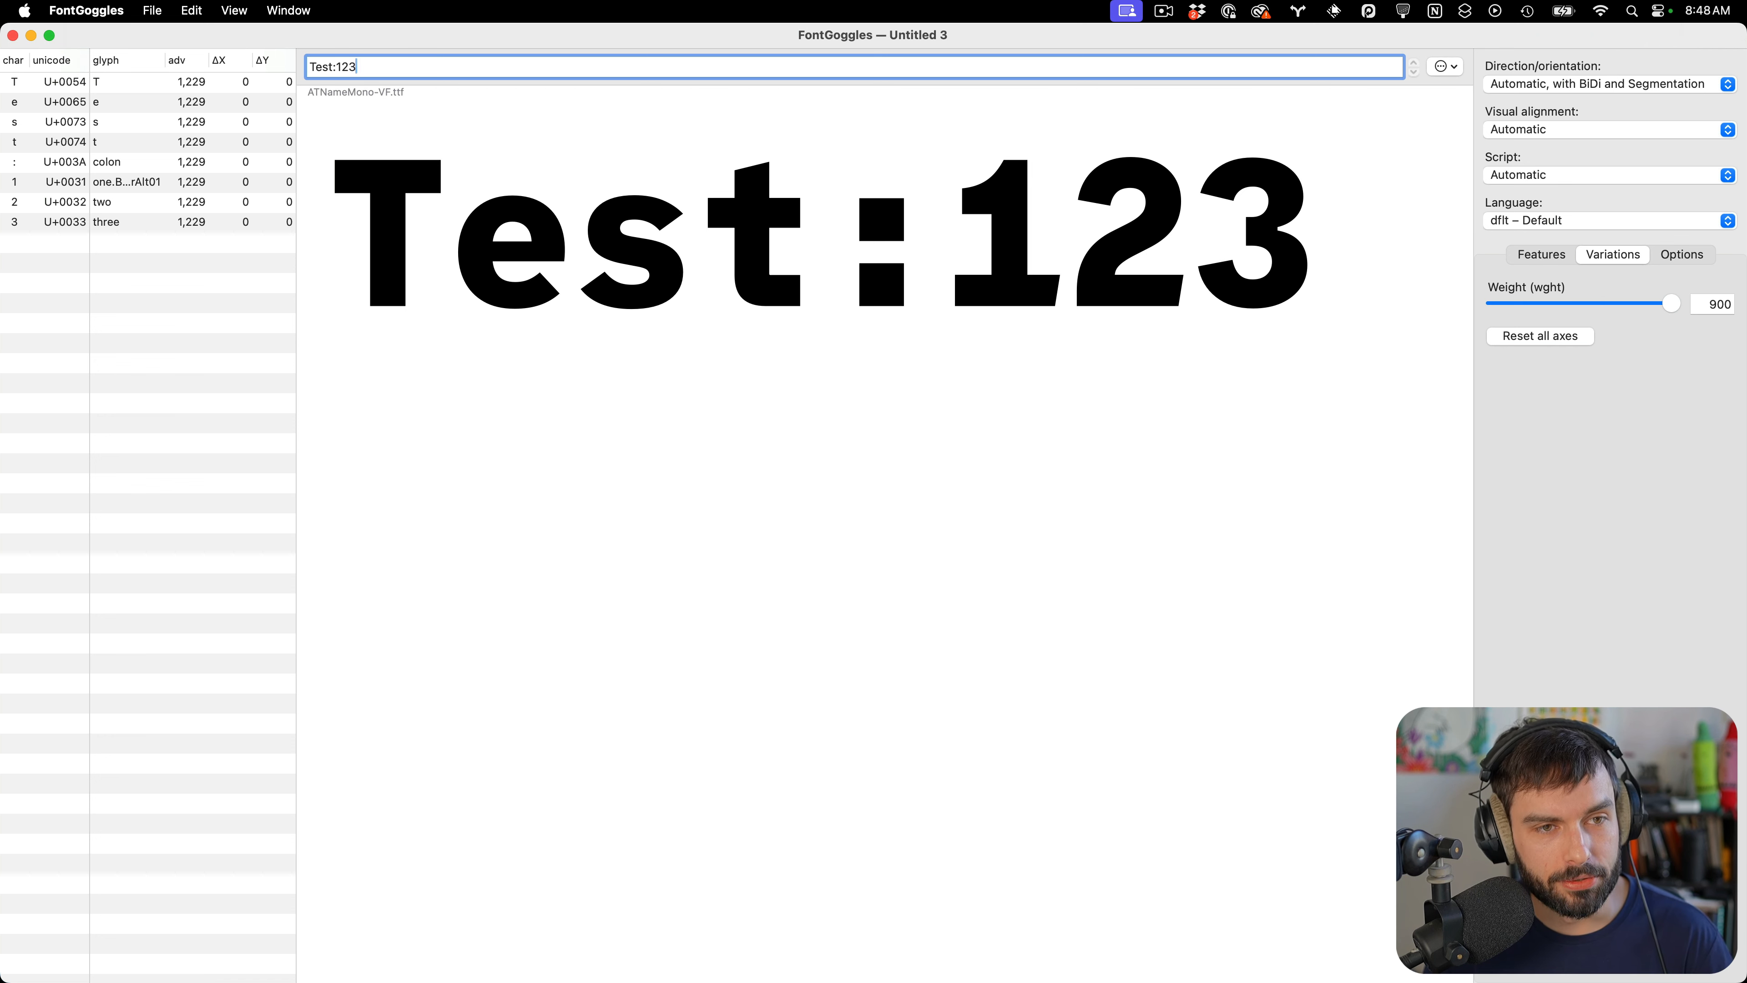
key("Return")
key("Return")
key("Return")
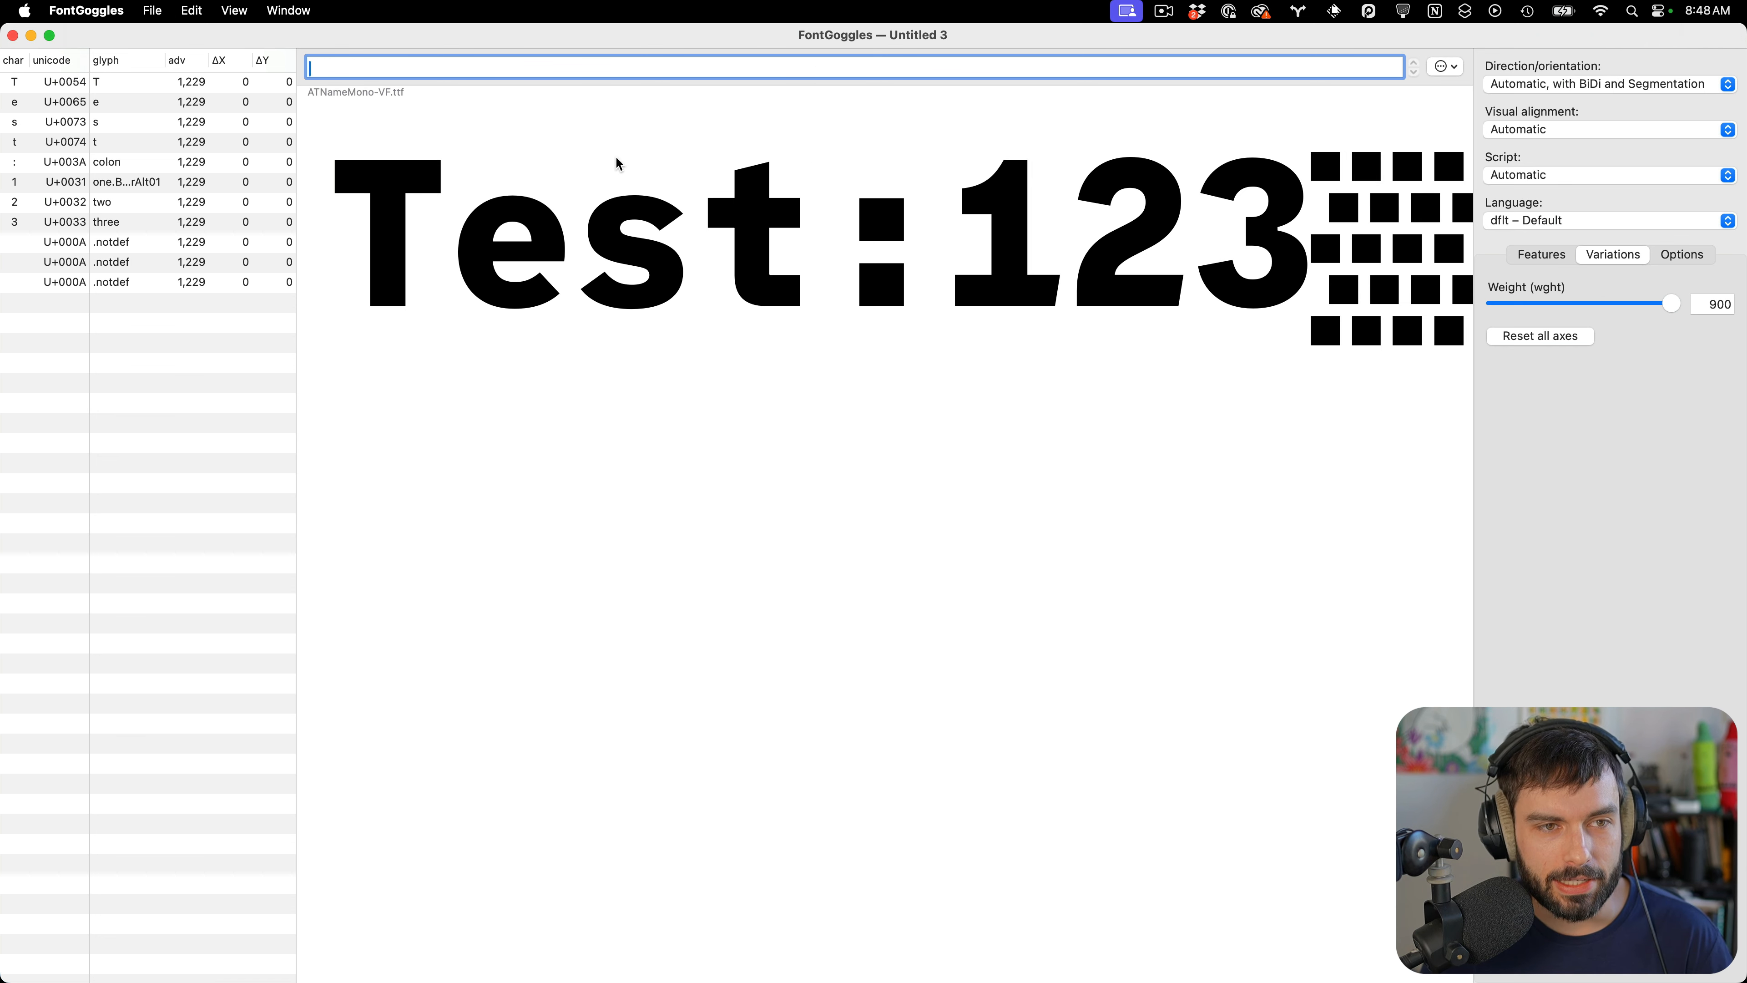
key("Left")
key("Left")
key("Left")
key("Right")
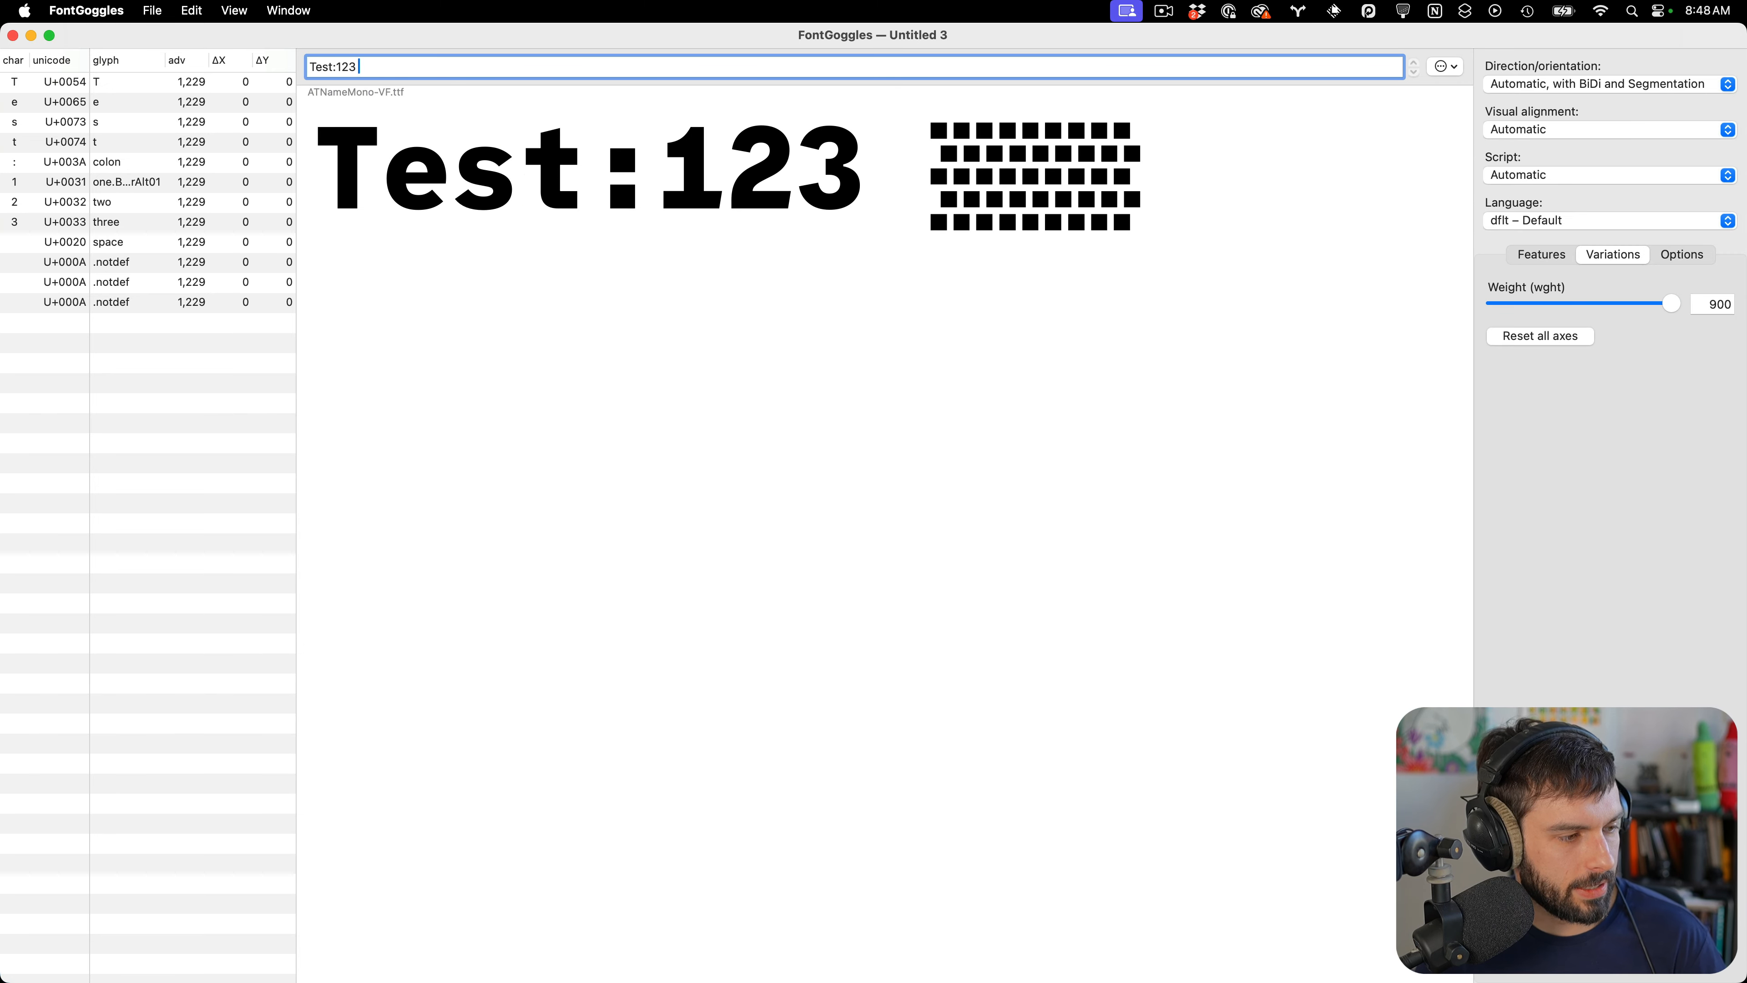
Add the AT-NameSansVariable.ttf font to the document for side-by-side comparison
key("super+Tab")
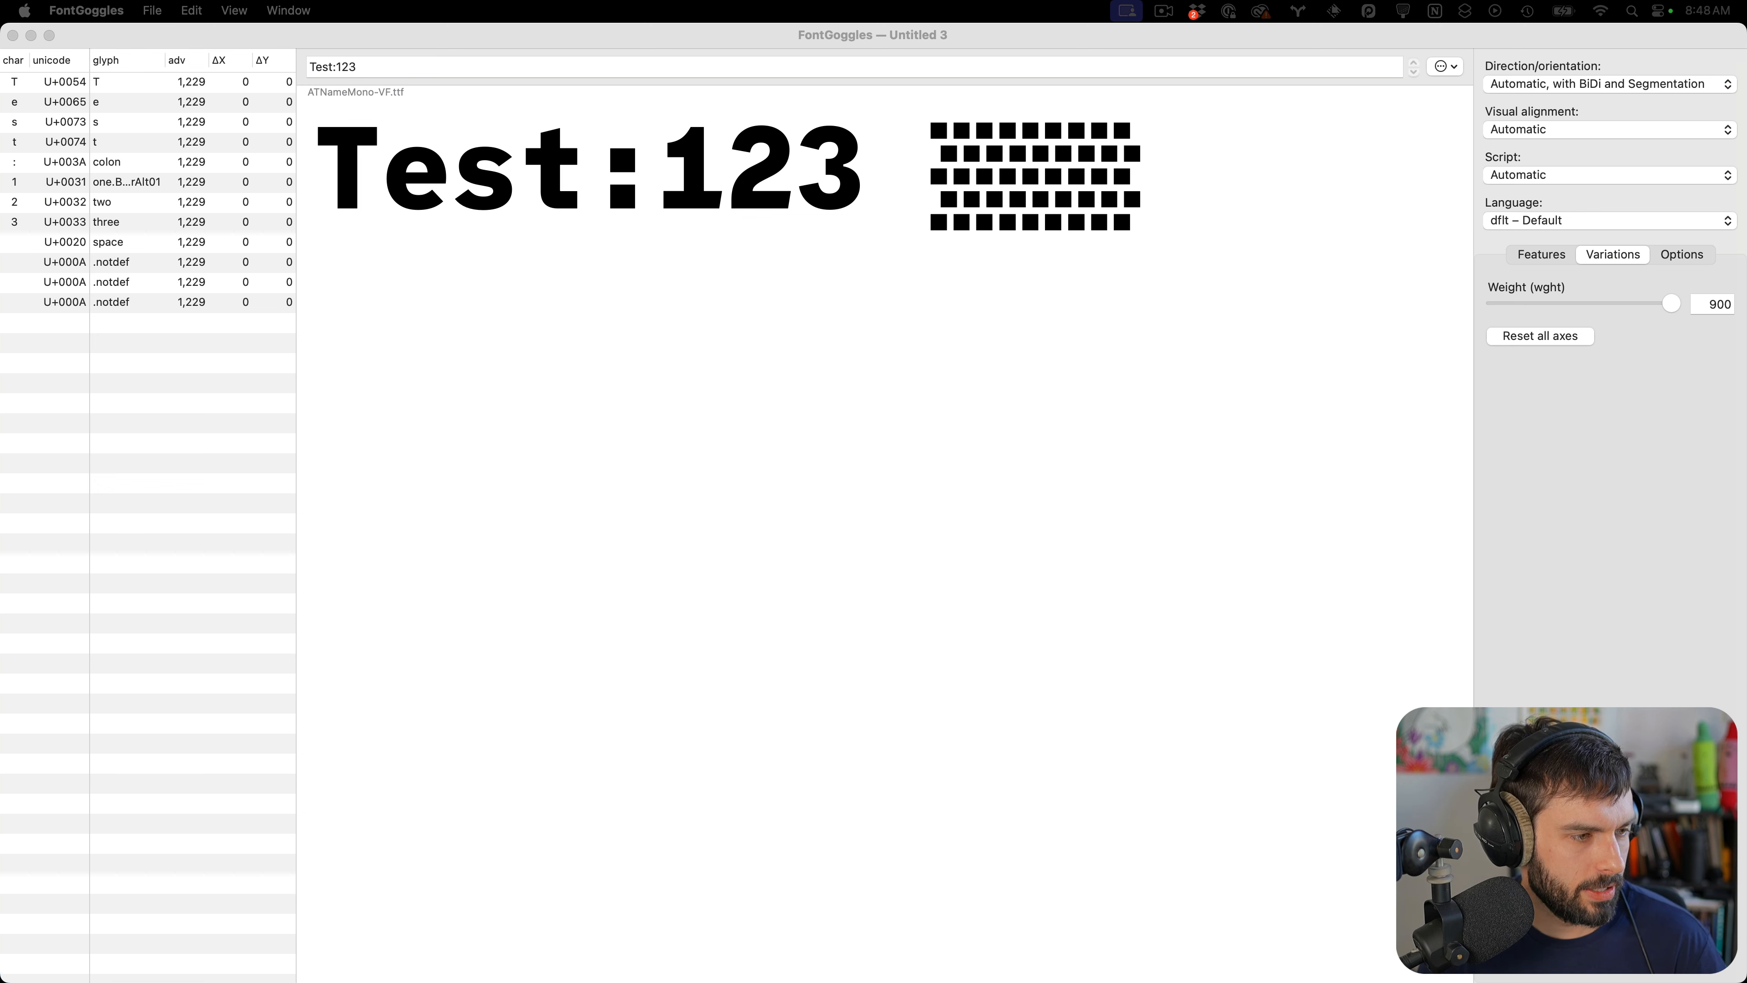
left_click_drag(585, 628, 1124, 573)
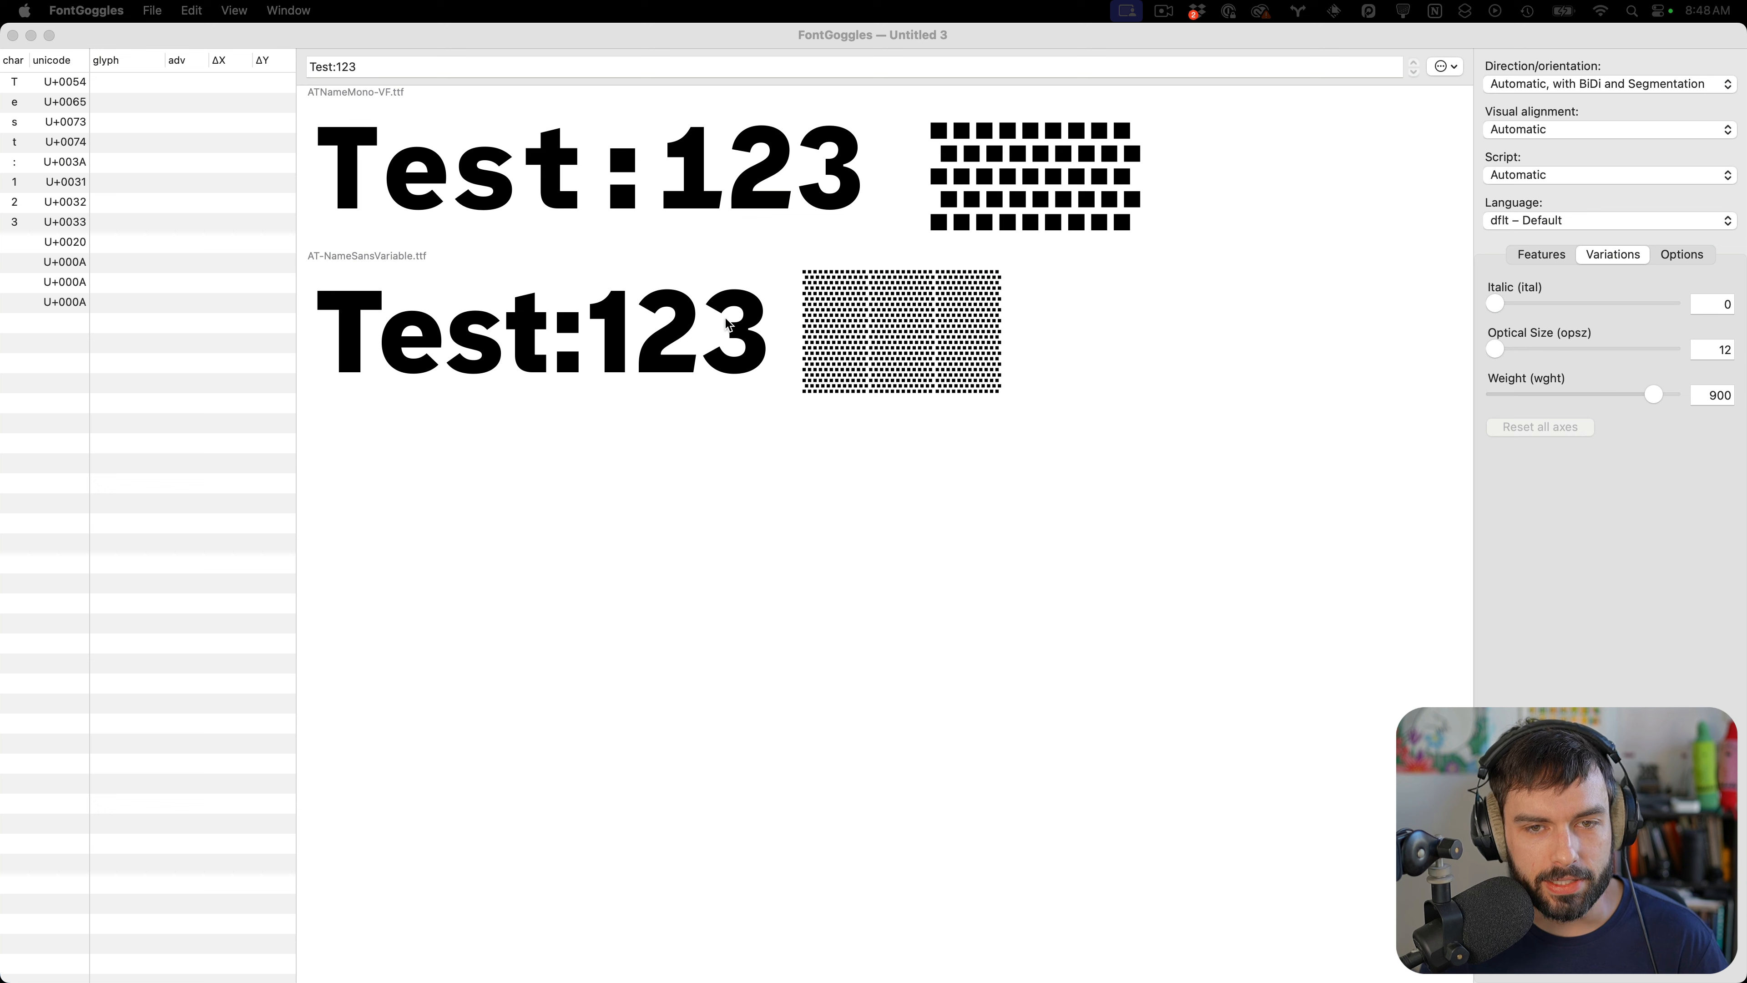
Preview the sans font's optical size, italic and weight axes at various settings
left_click_drag(1493, 351, 1672, 349)
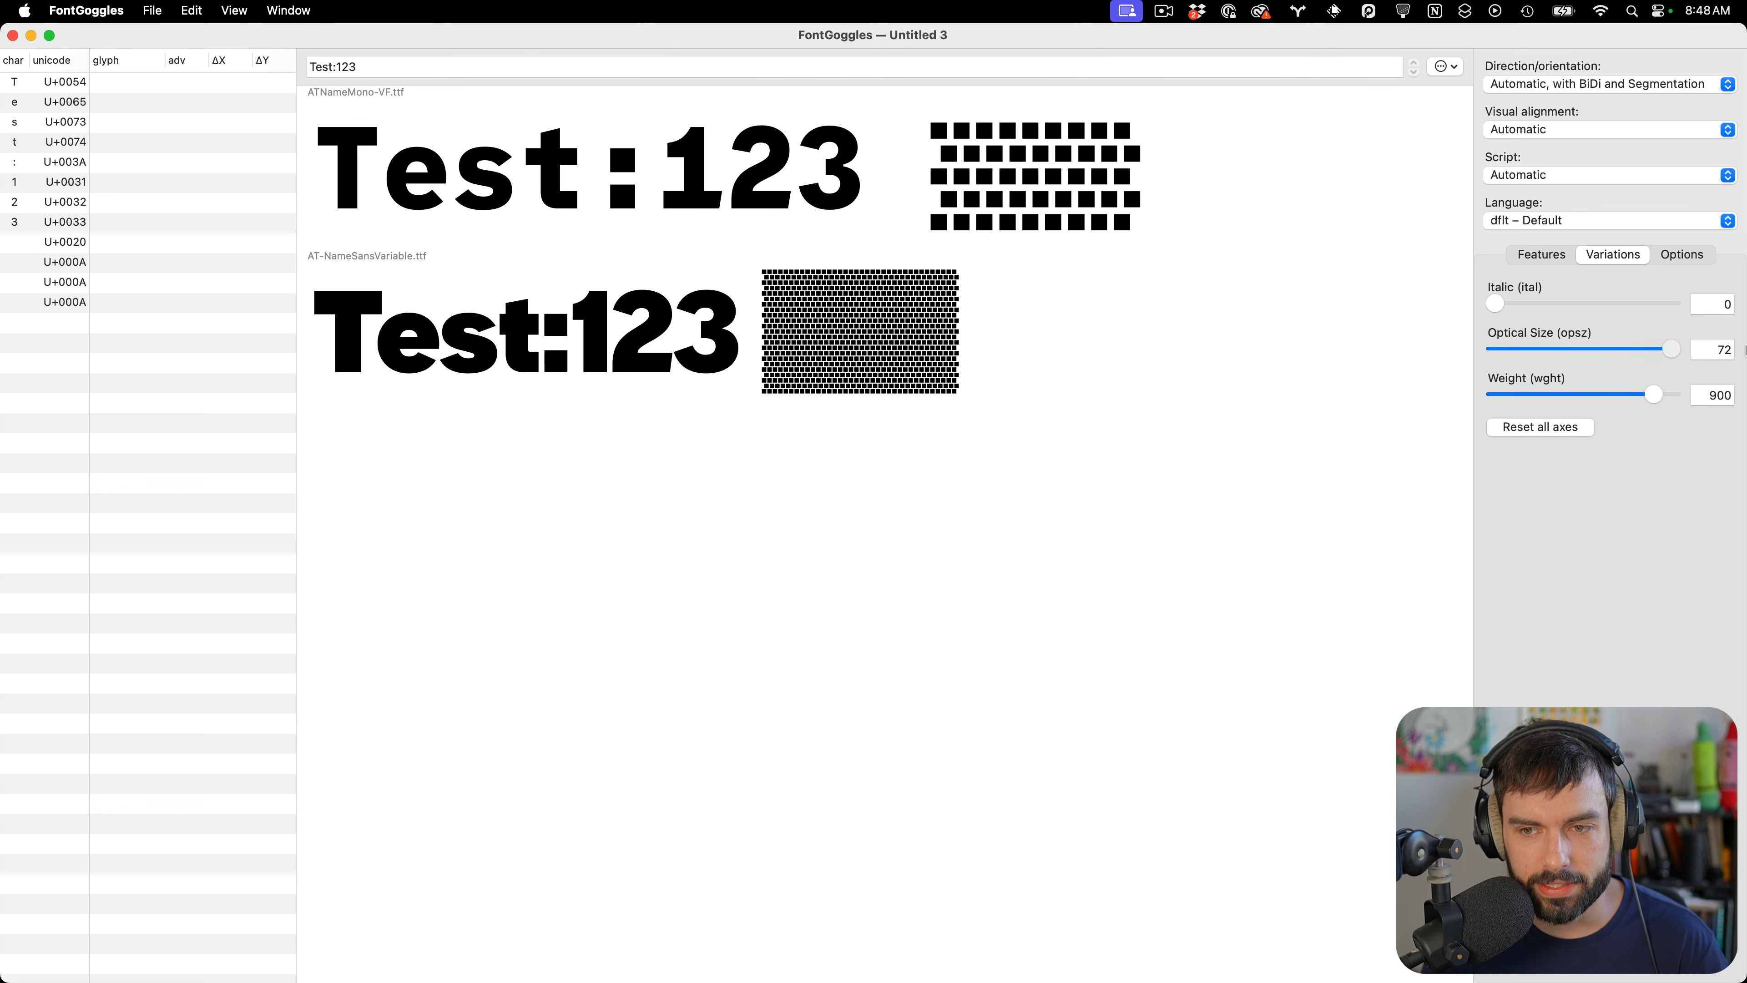
left_click_drag(1494, 303, 1697, 300)
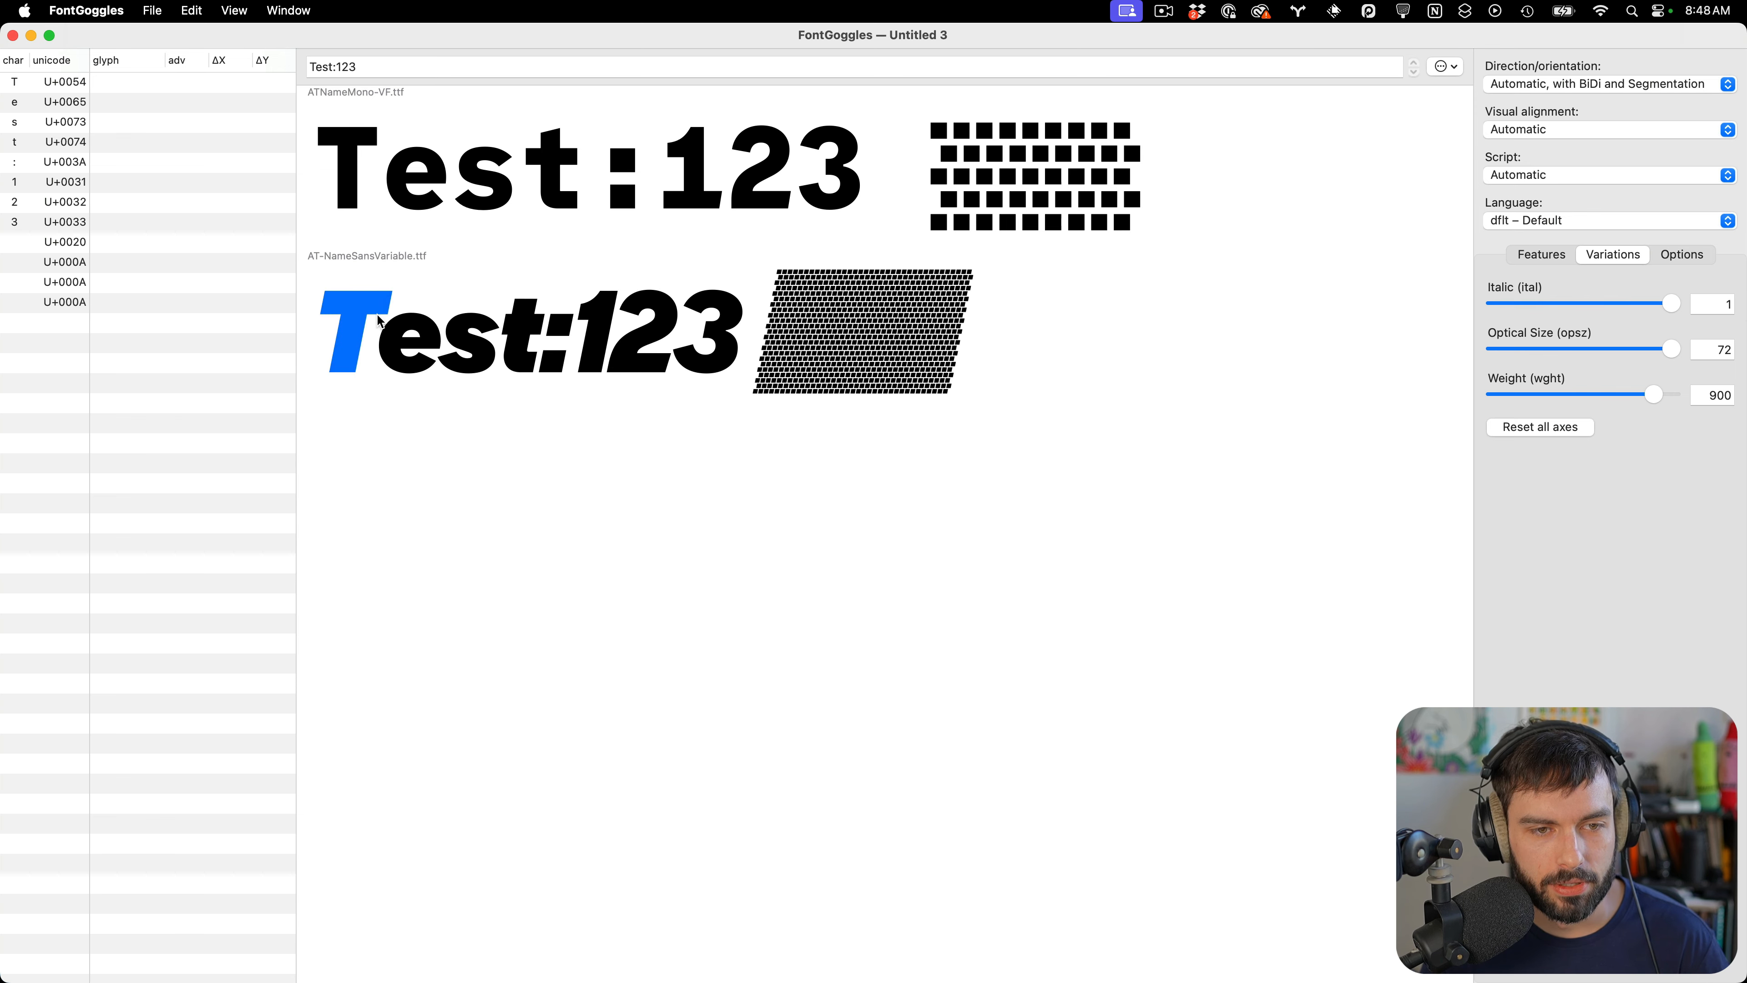
scroll(397, 306, "up", 4)
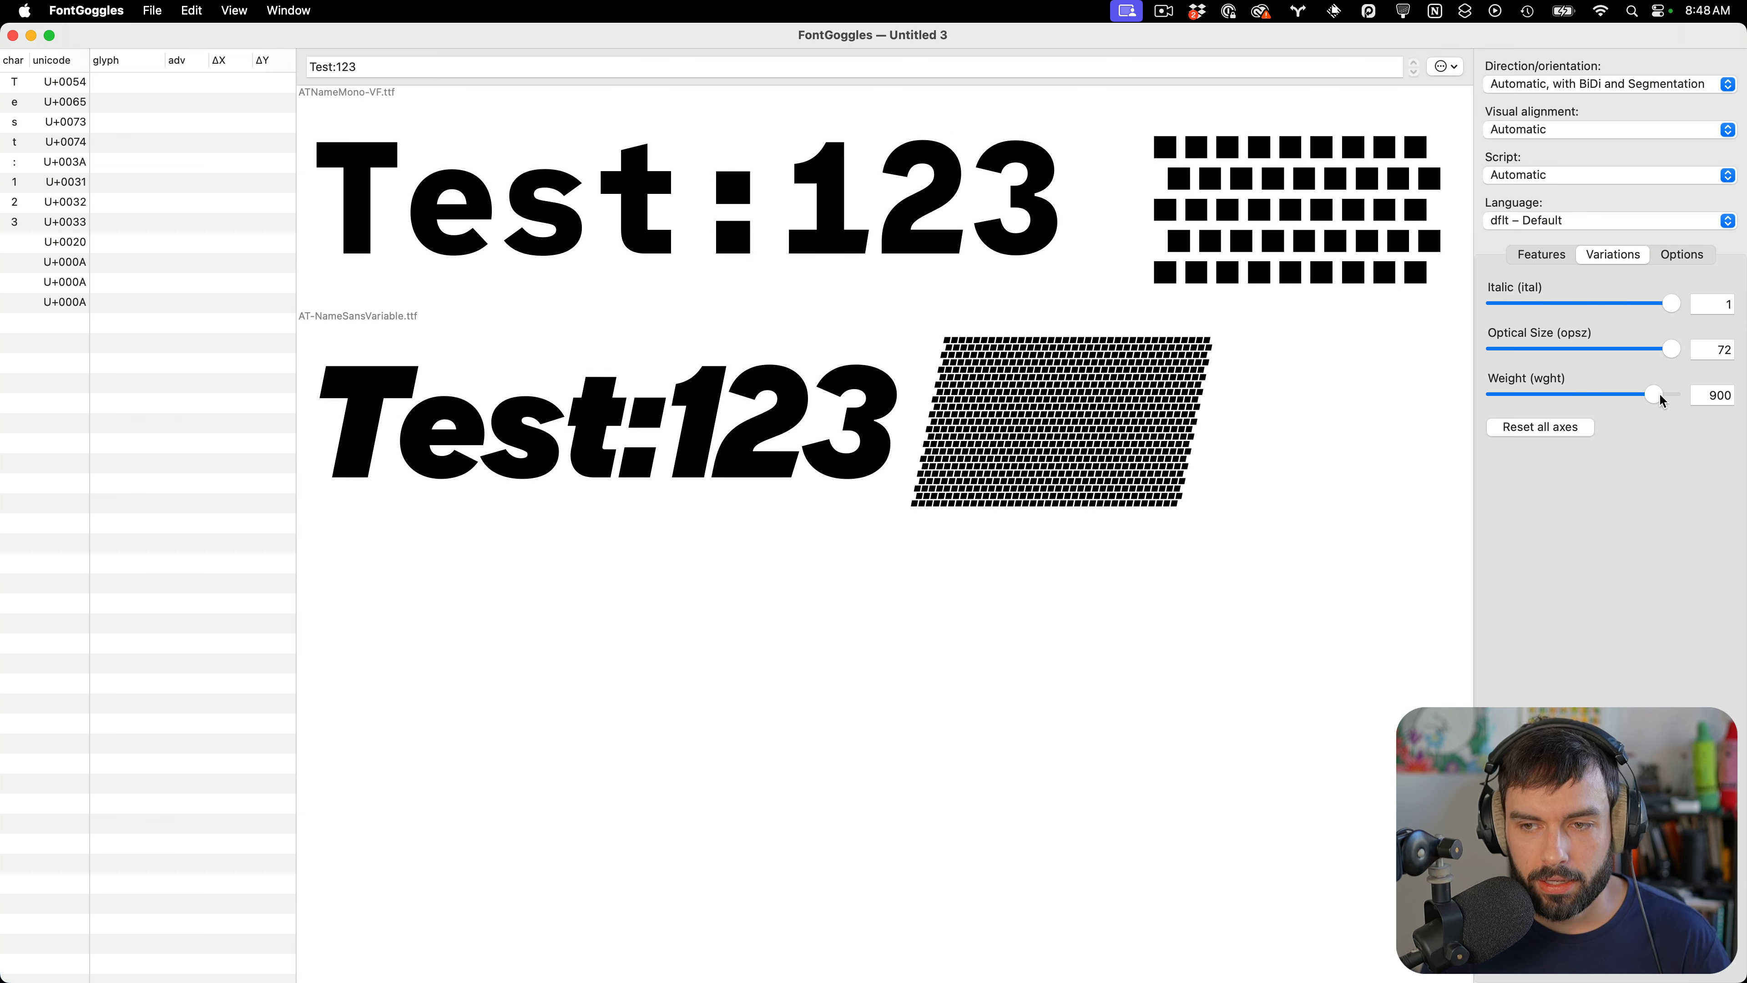
left_click_drag(1660, 398, 1469, 384)
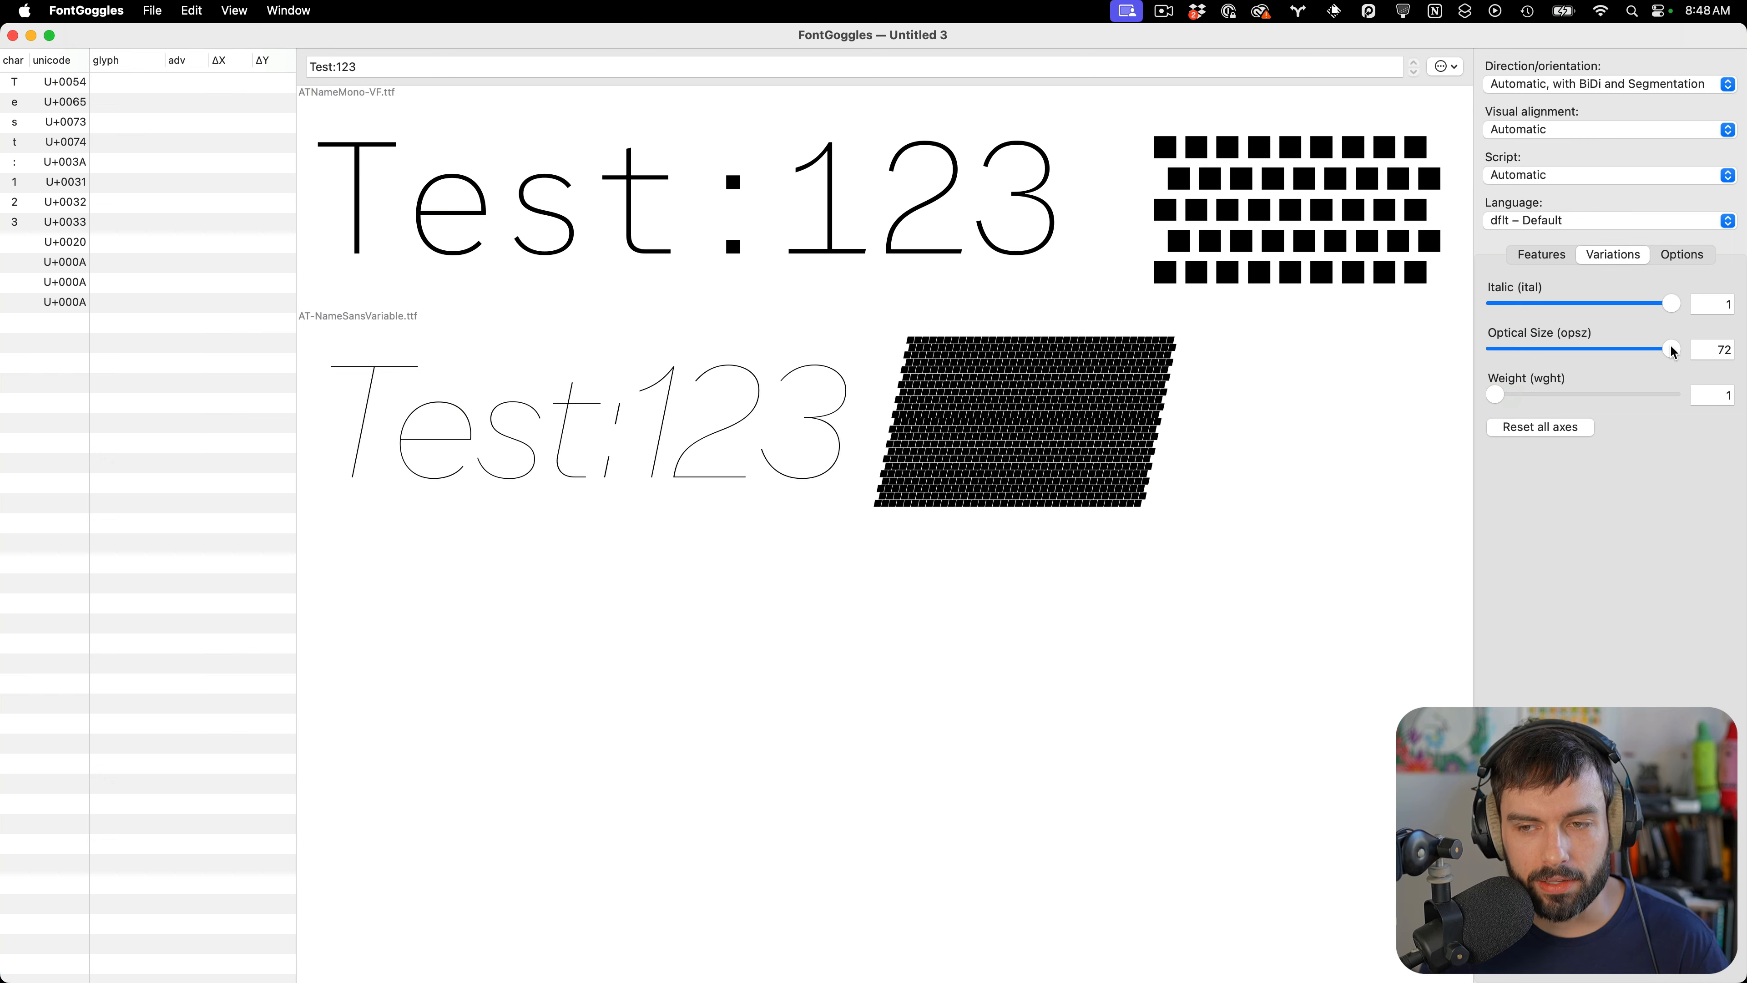
left_click_drag(1672, 348, 1408, 348)
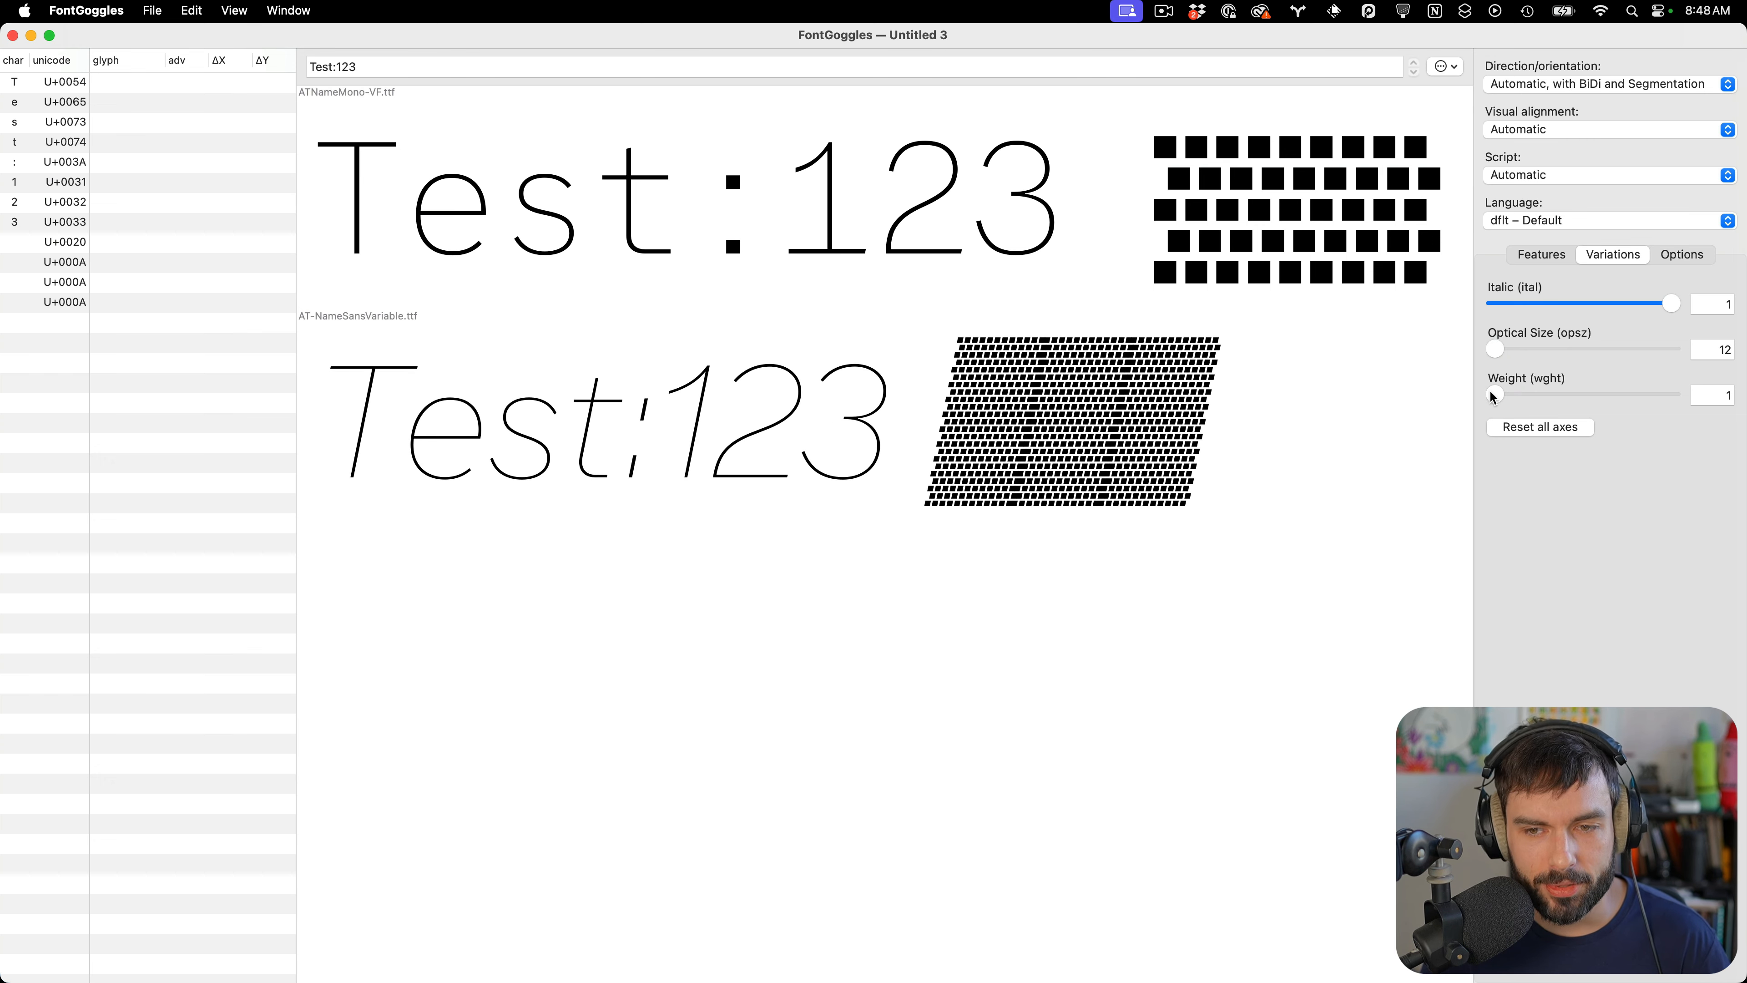
left_click_drag(1495, 394, 1615, 390)
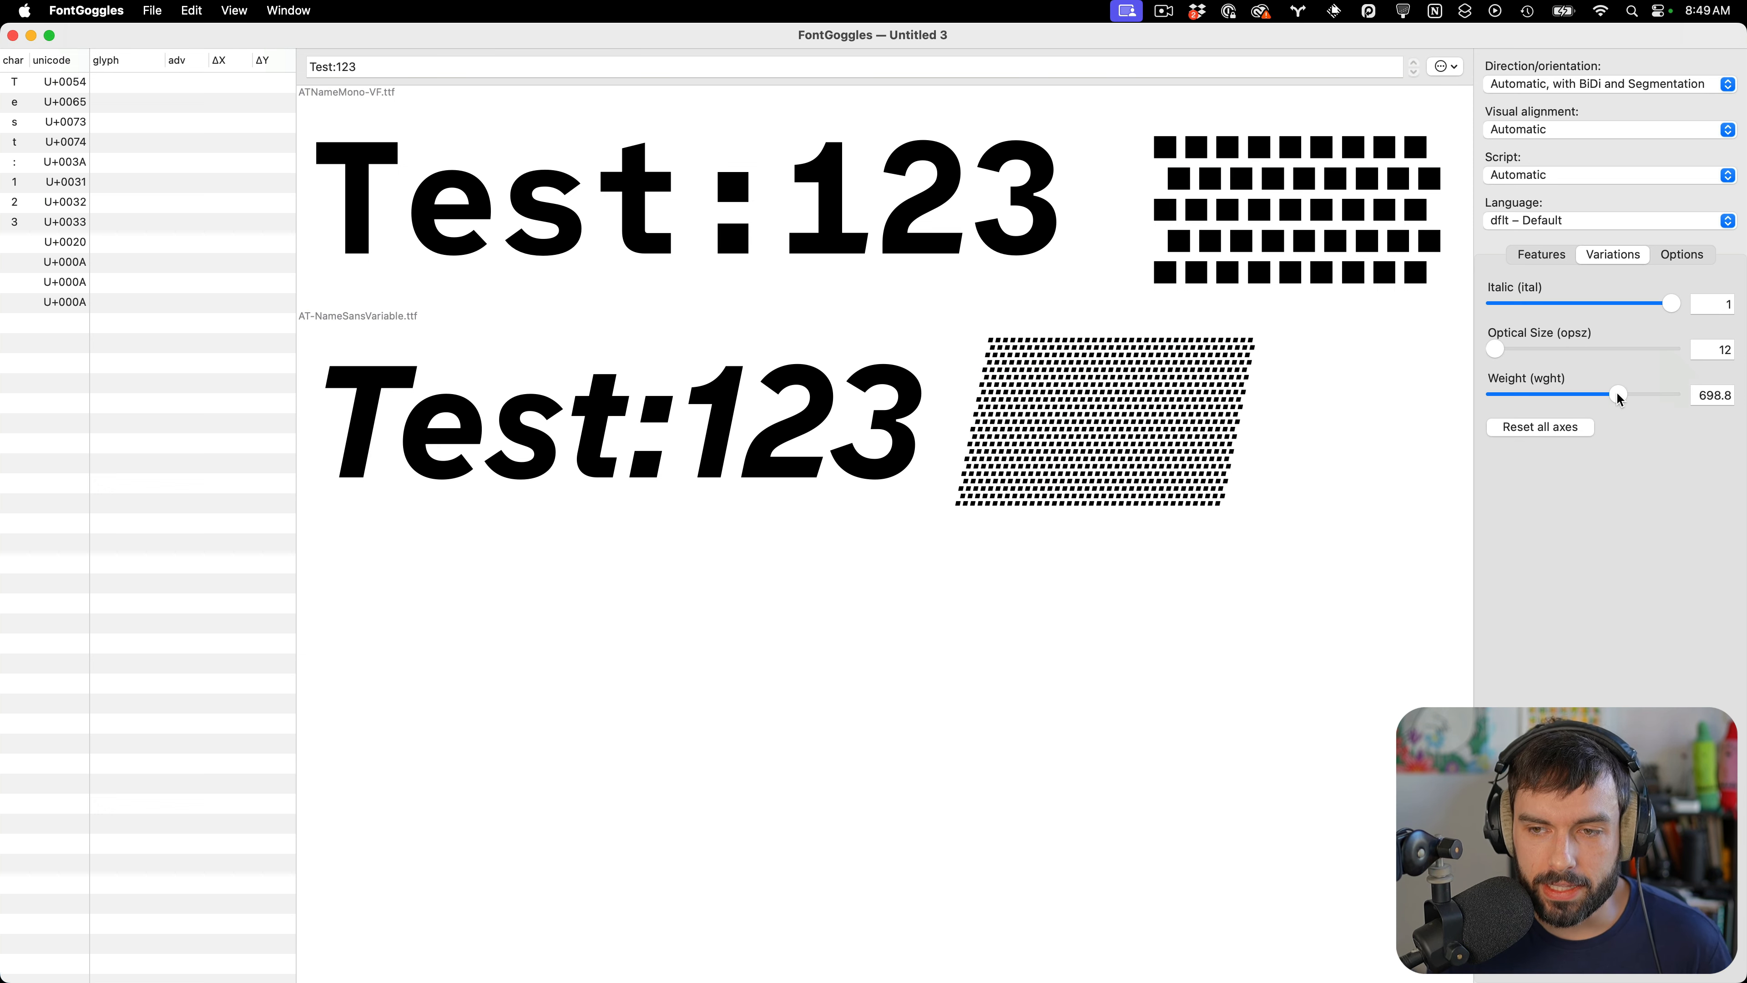
mouse_move(1616, 394)
left_mouse_down()
mouse_move(1411, 390)
mouse_move(1680, 390)
mouse_move(1603, 393)
left_mouse_up()
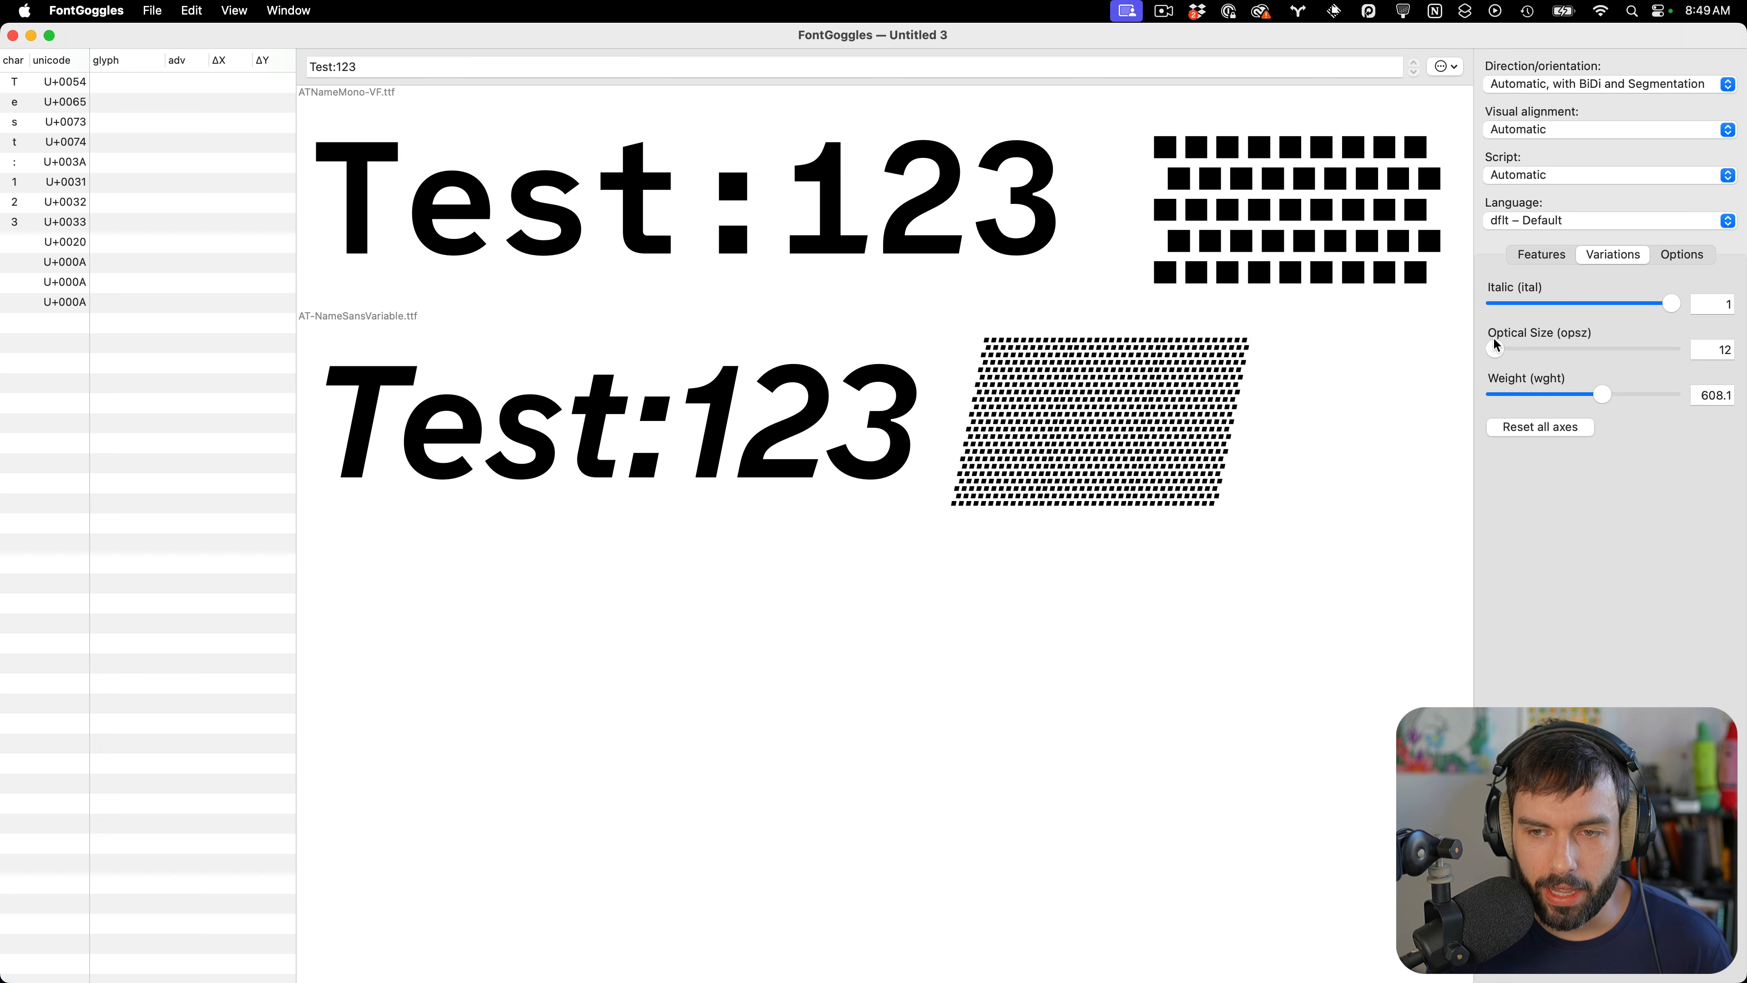
Set the sans font's axes to optical size 72, weight 1000 and italic 0
left_click_drag(1497, 349, 1675, 349)
left_click_drag(1600, 396, 1700, 391)
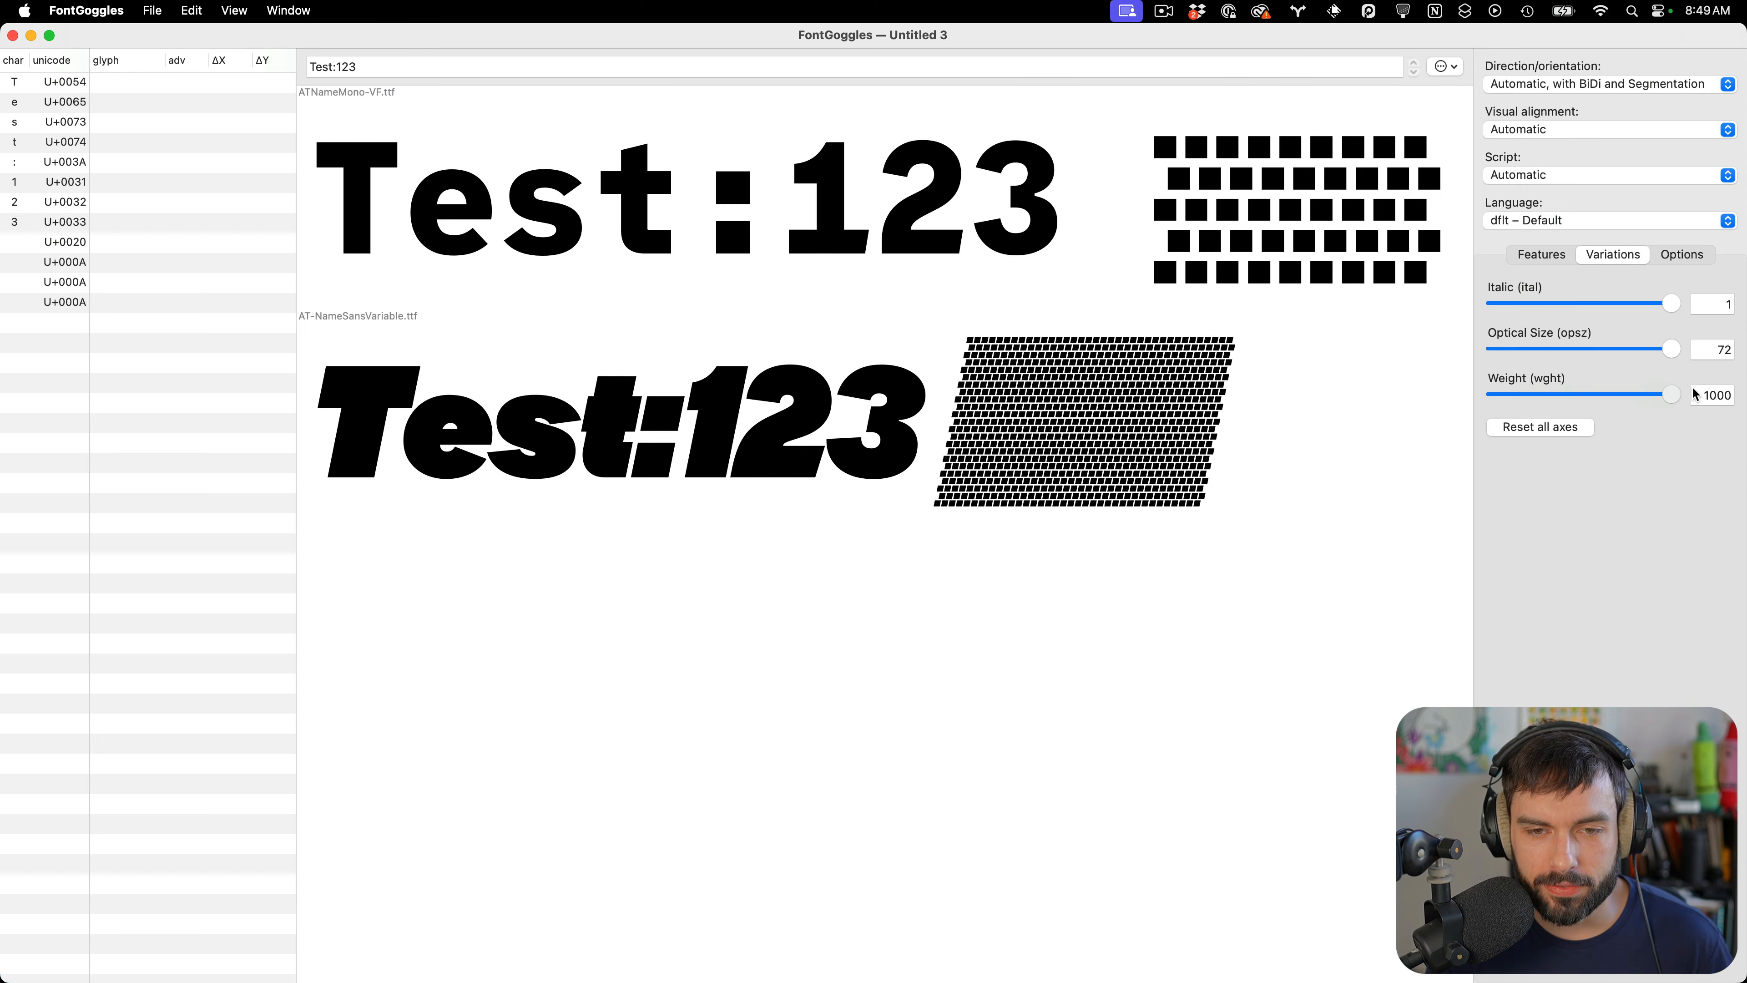
left_click_drag(1670, 303, 1269, 321)
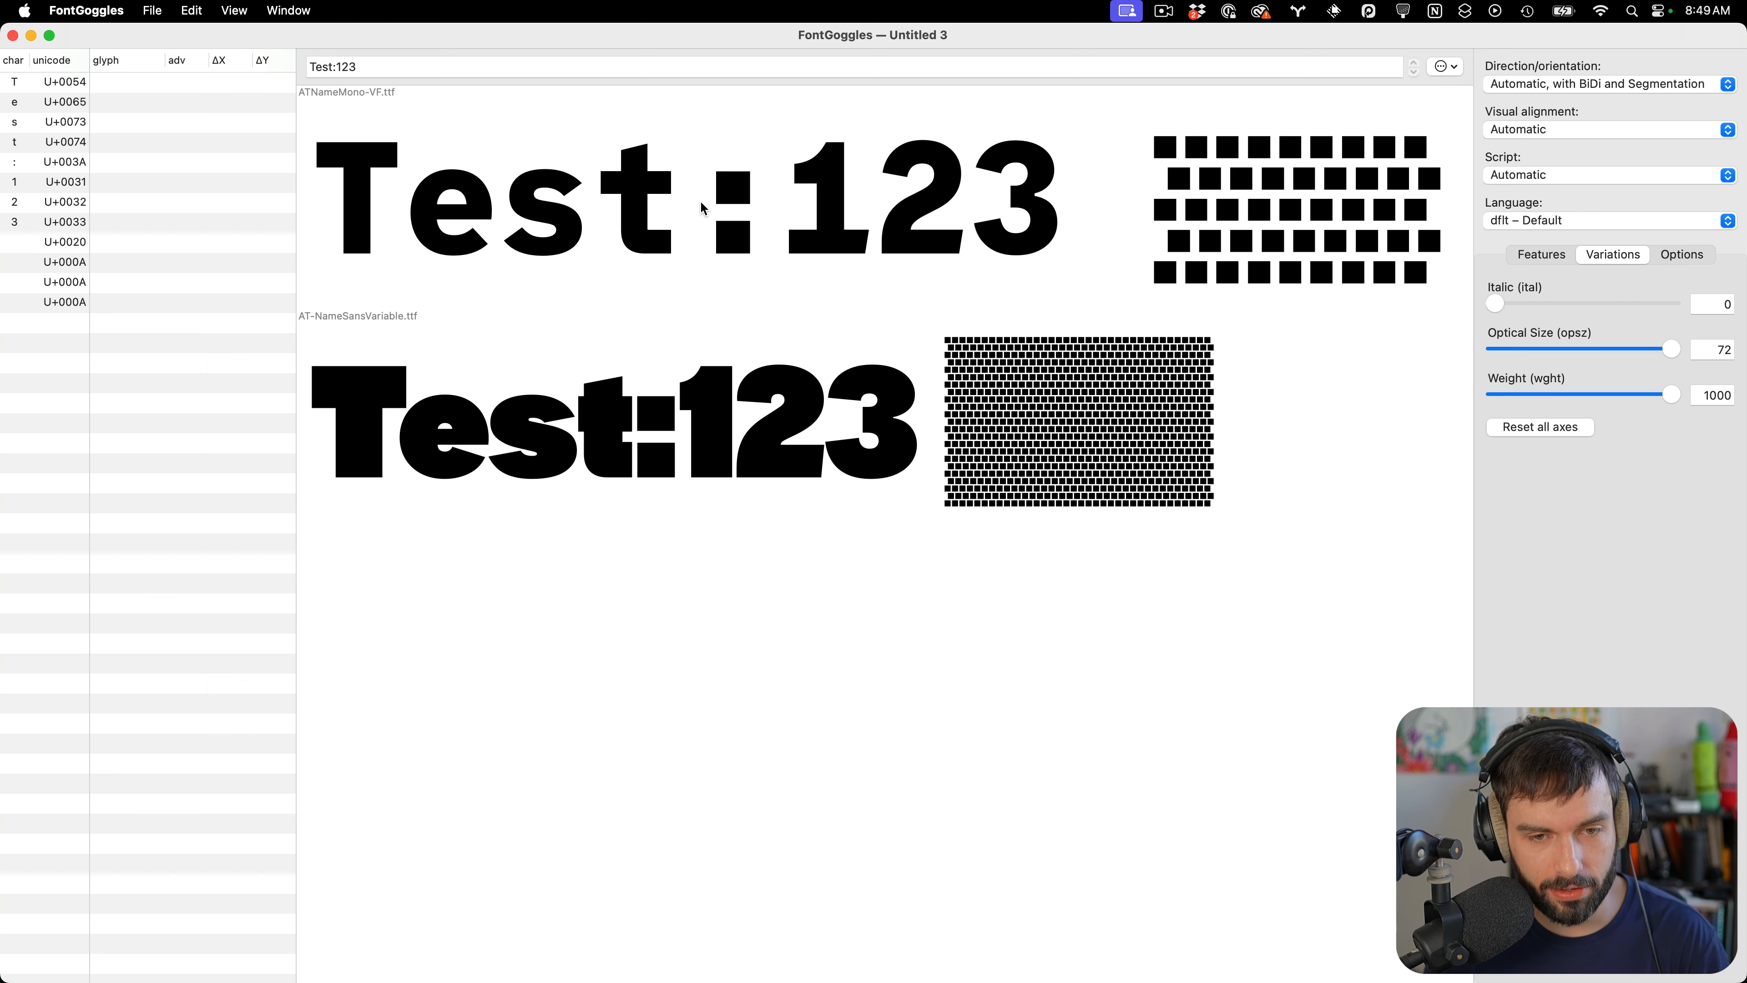
Paste the clipboard contents three times at the end of the sample text
scroll(700, 200, "down", 6)
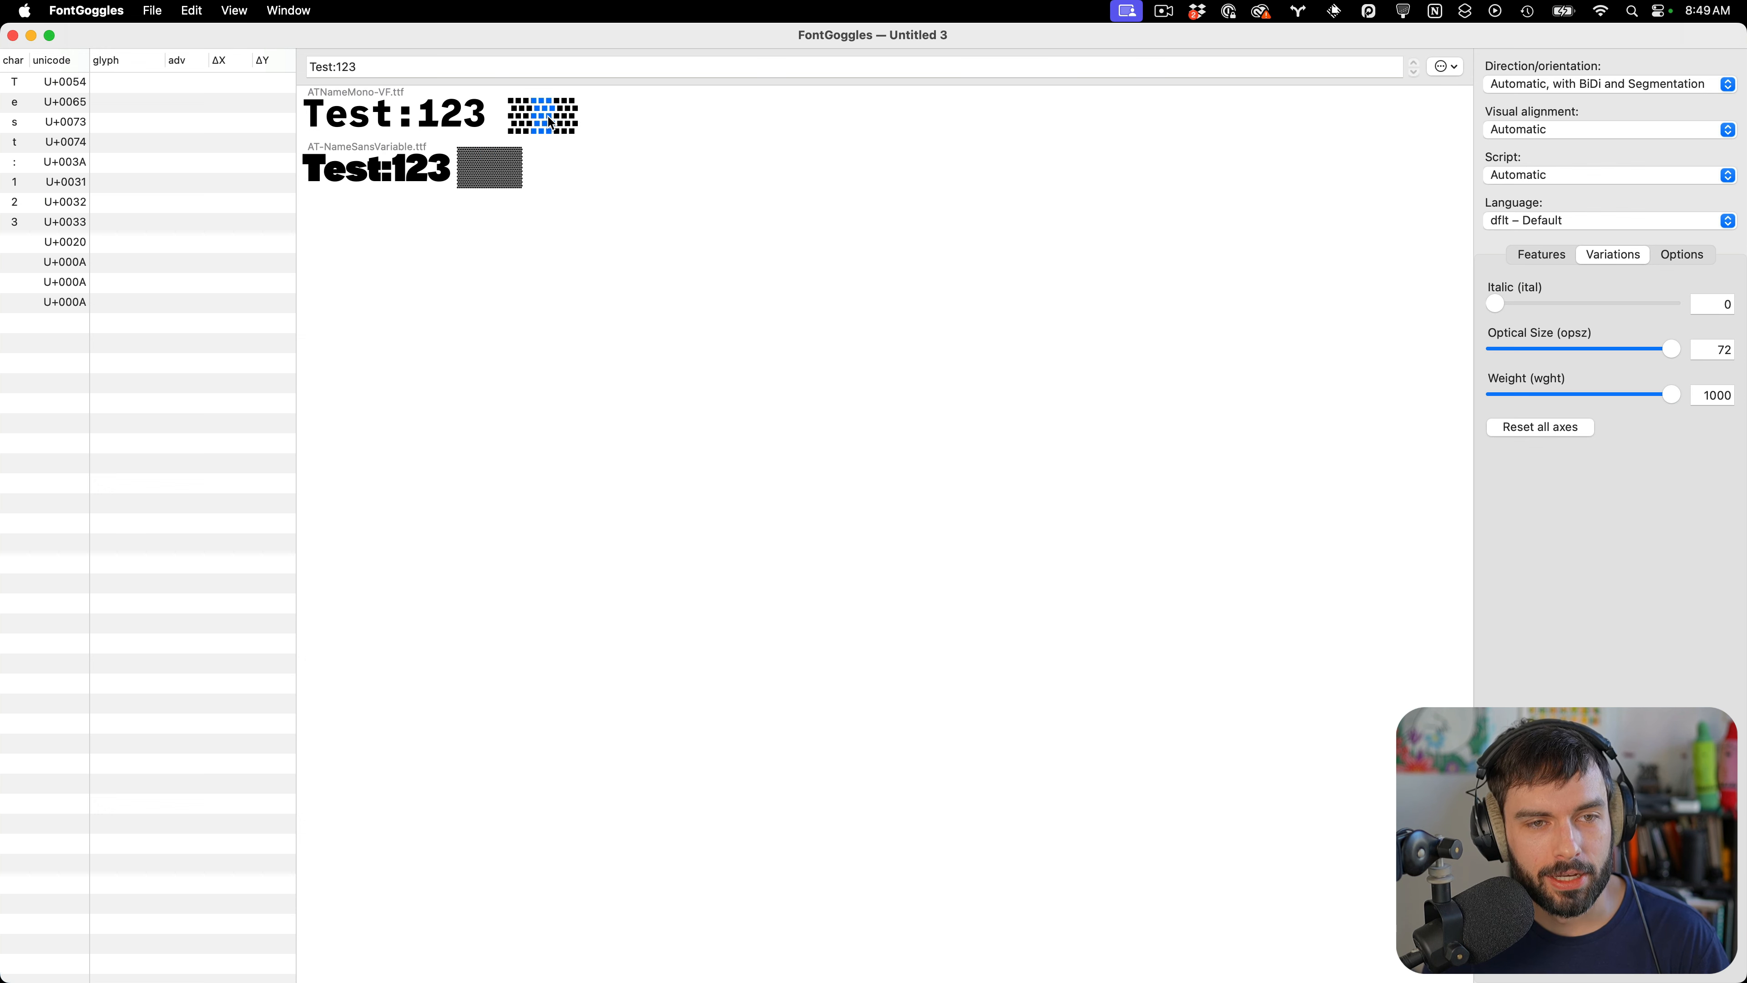
scroll(549, 122, "up", 5)
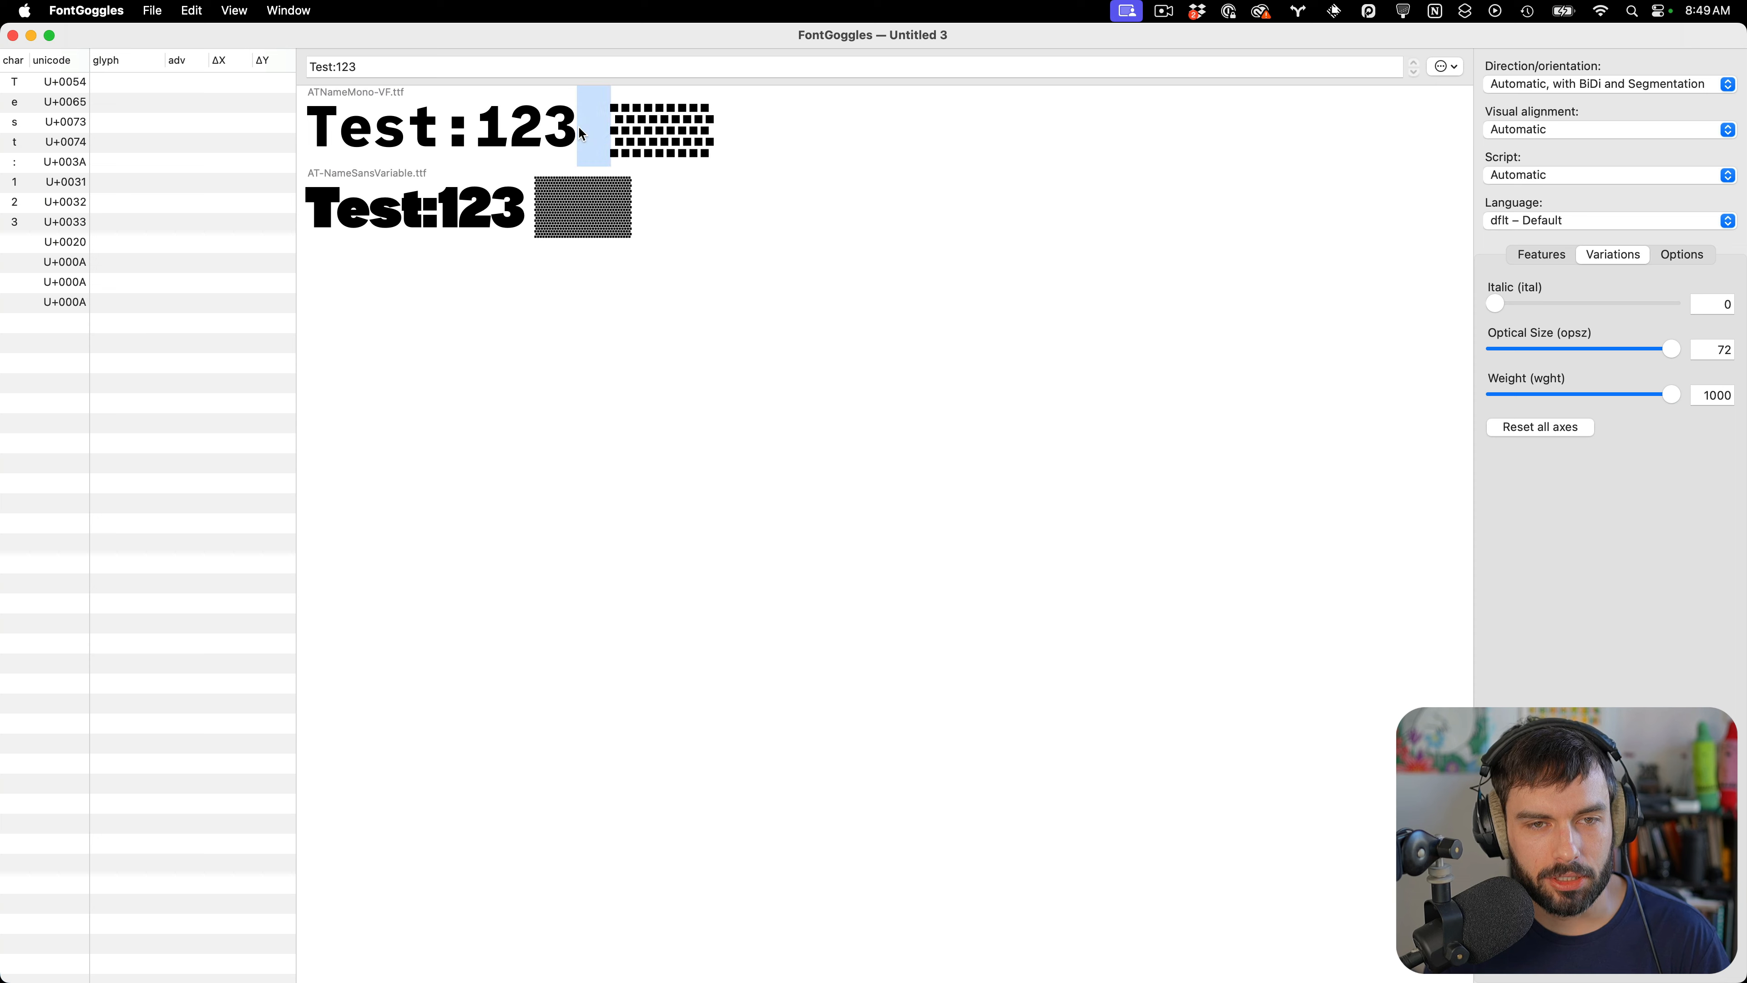
scroll(581, 135, "down", 4)
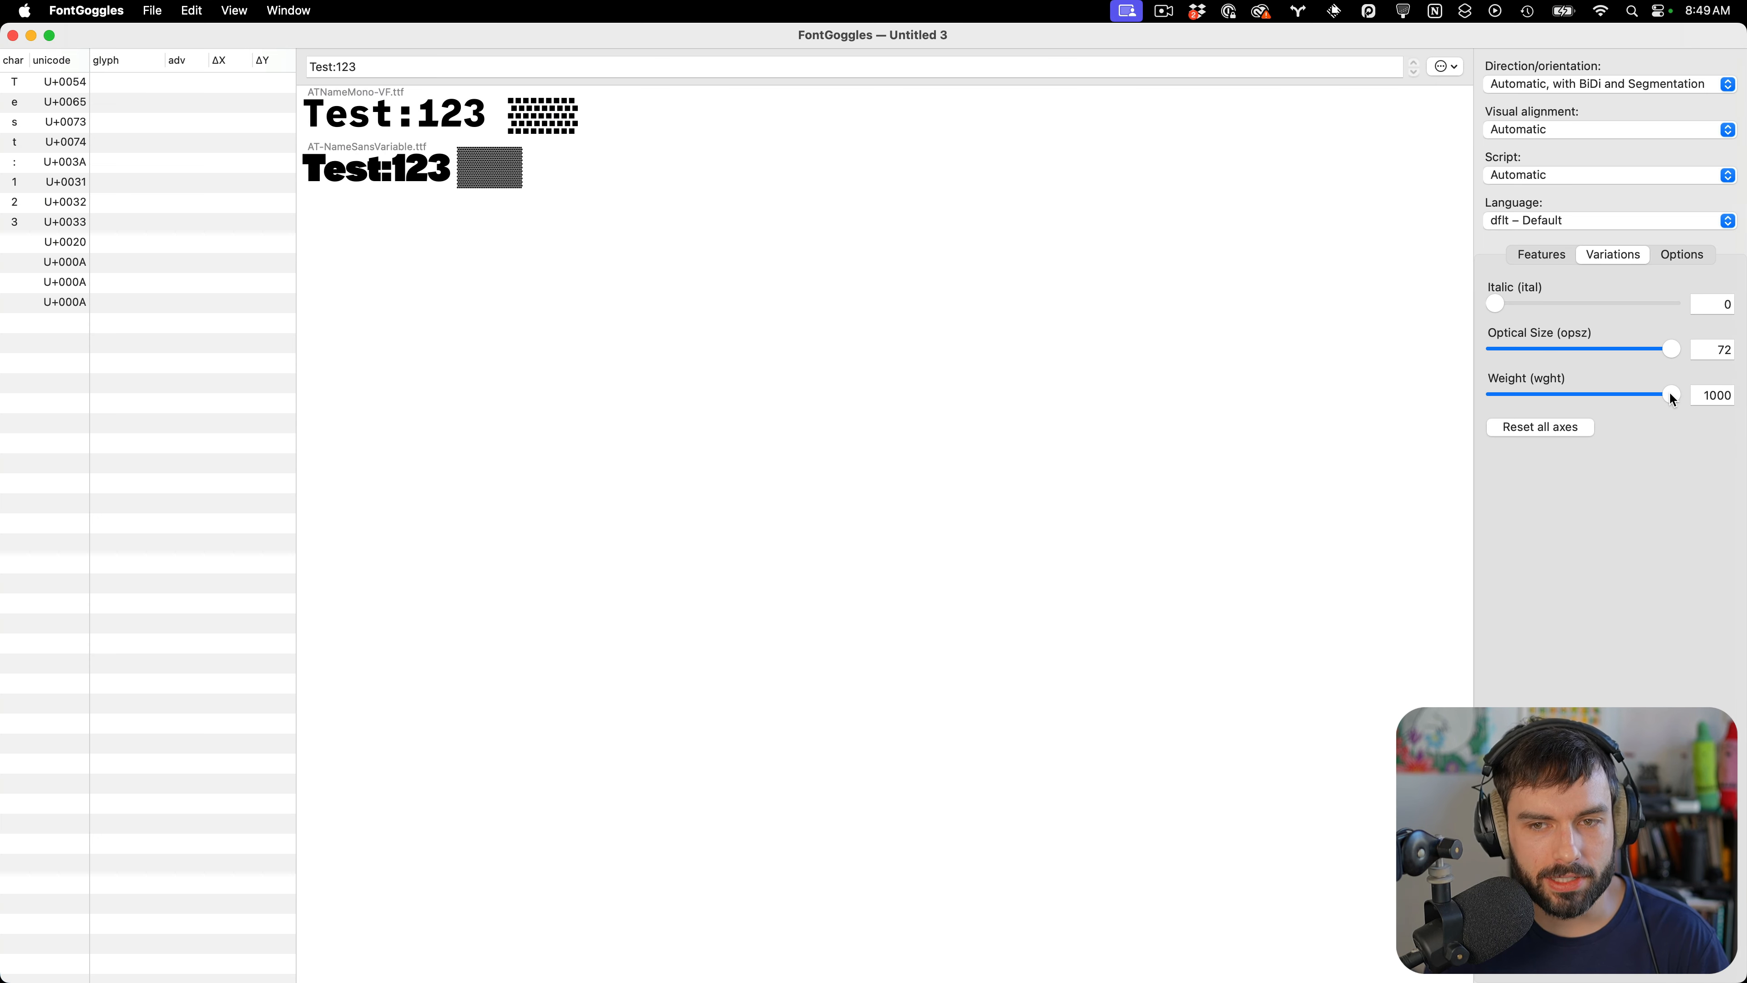
mouse_move(1672, 397)
left_mouse_down()
mouse_move(1428, 394)
mouse_move(1684, 390)
left_mouse_up()
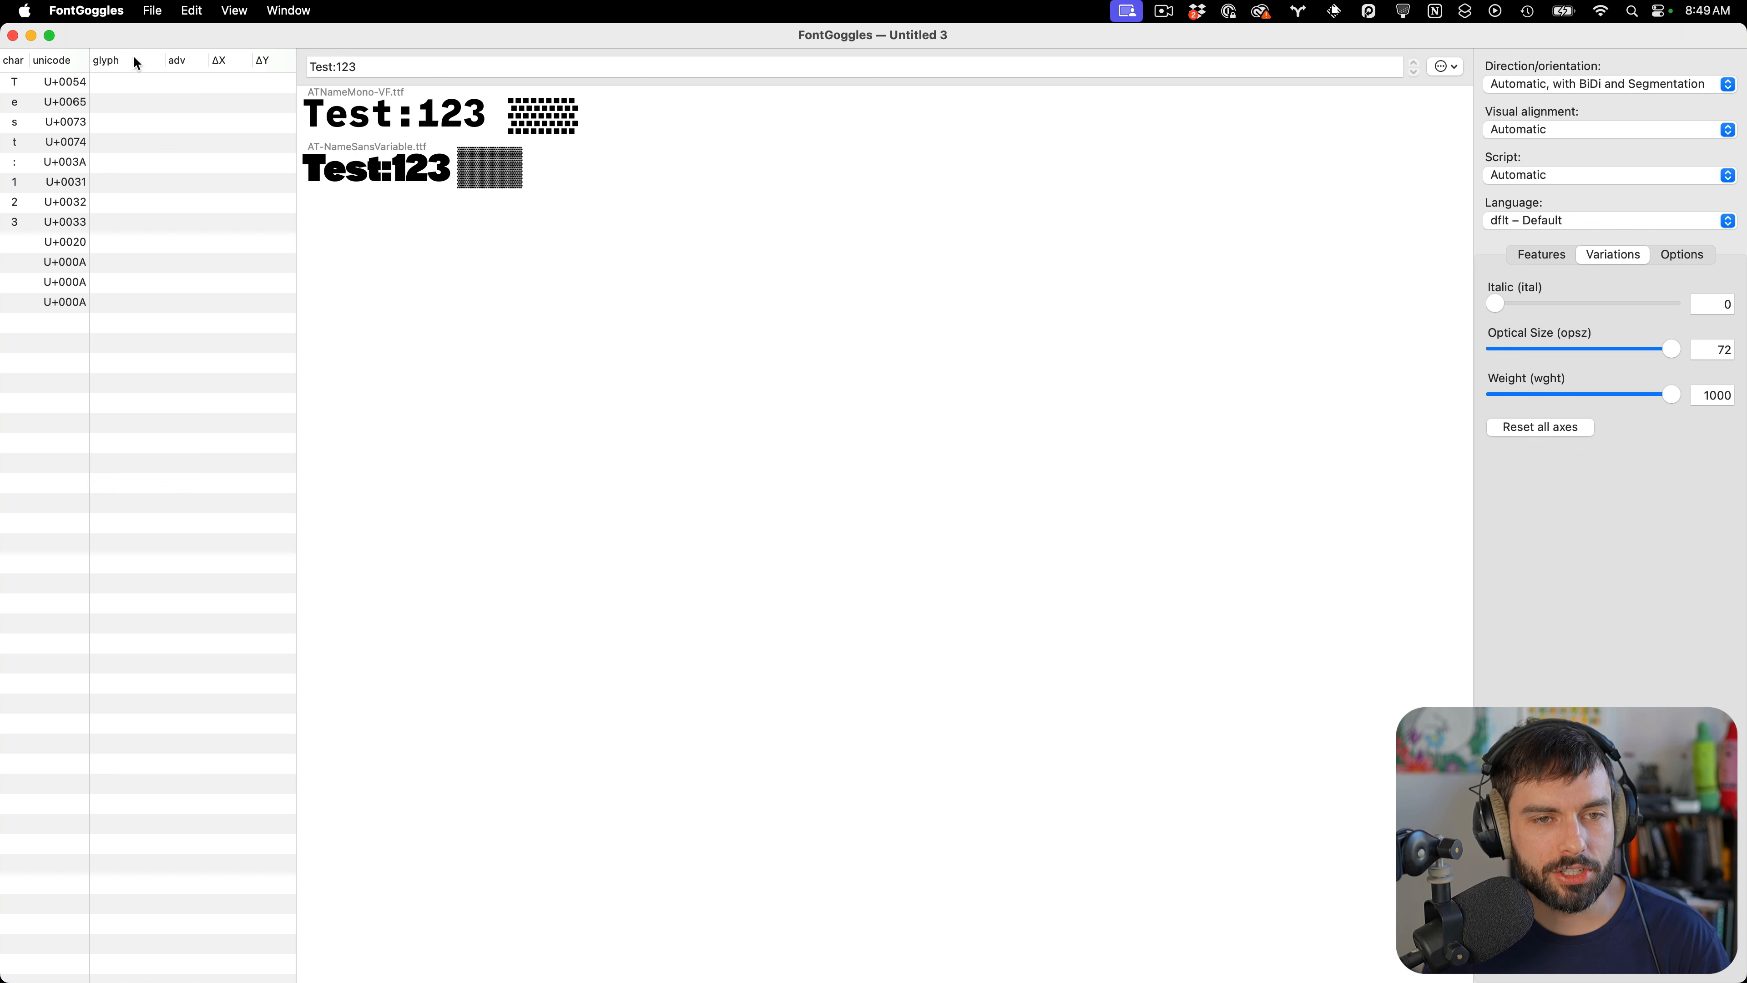
left_click(428, 67)
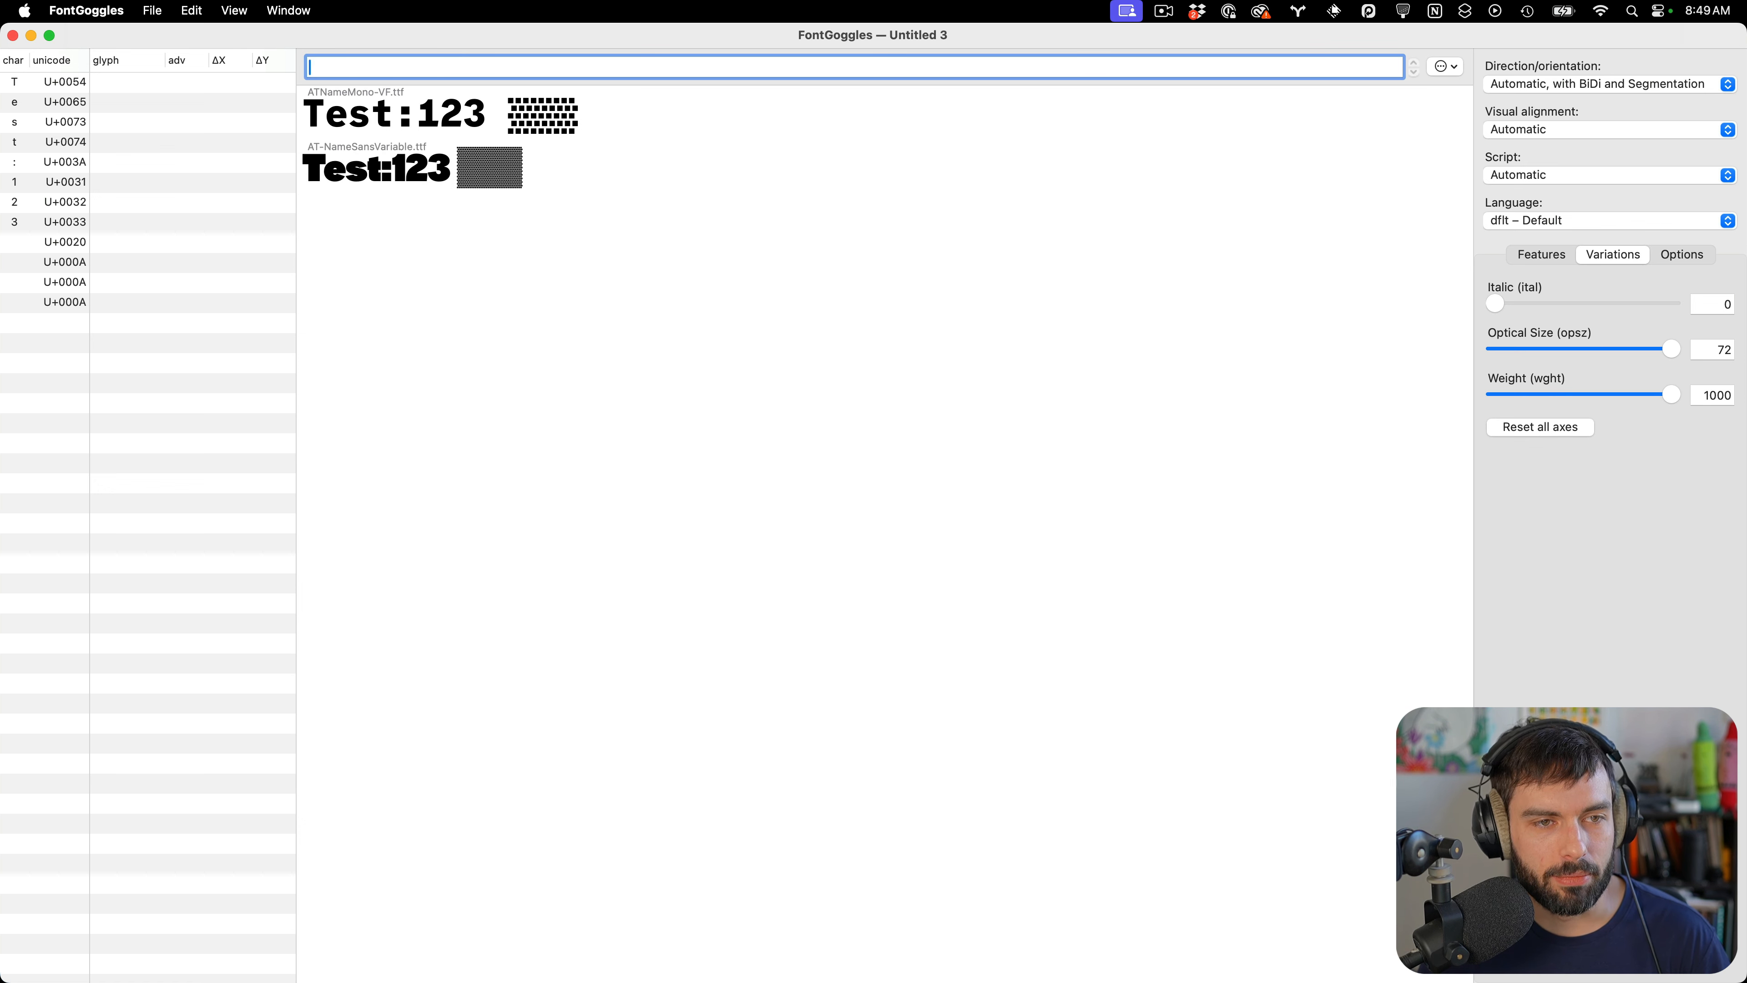
key("super+v")
key("super+v")
key("super+v")
key("super+v")
key("super+v")
key("super+v")
key("super+v")
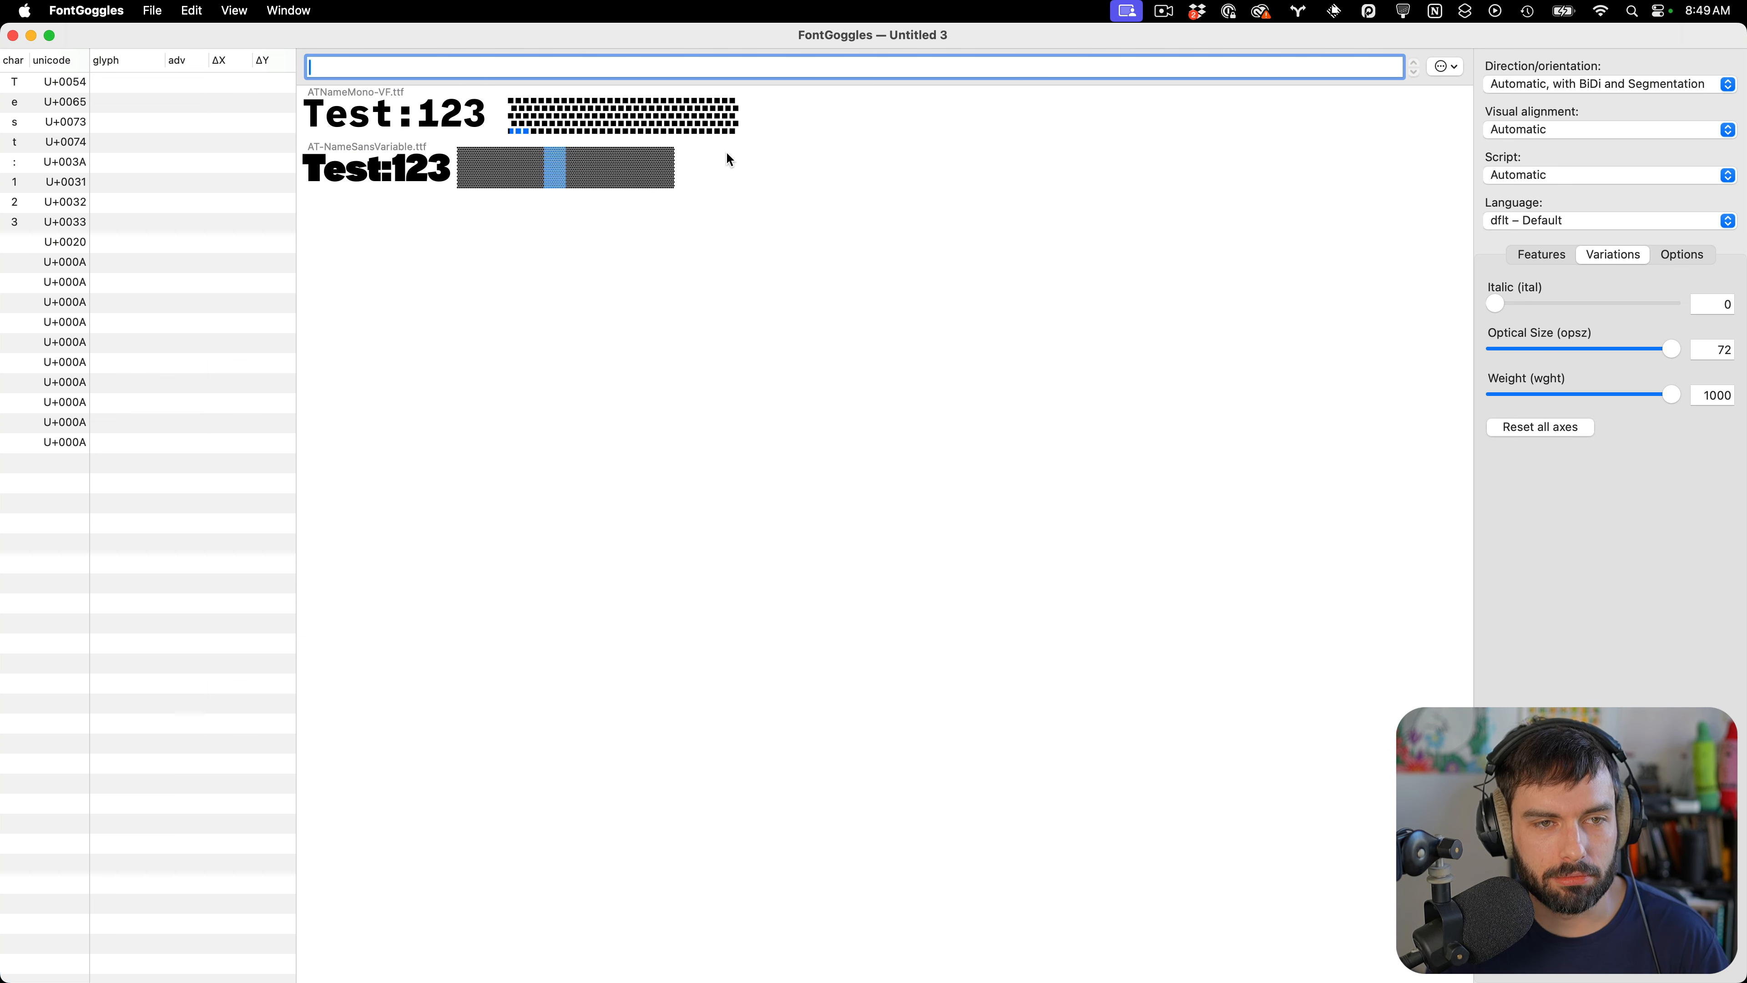
left_click(878, 240)
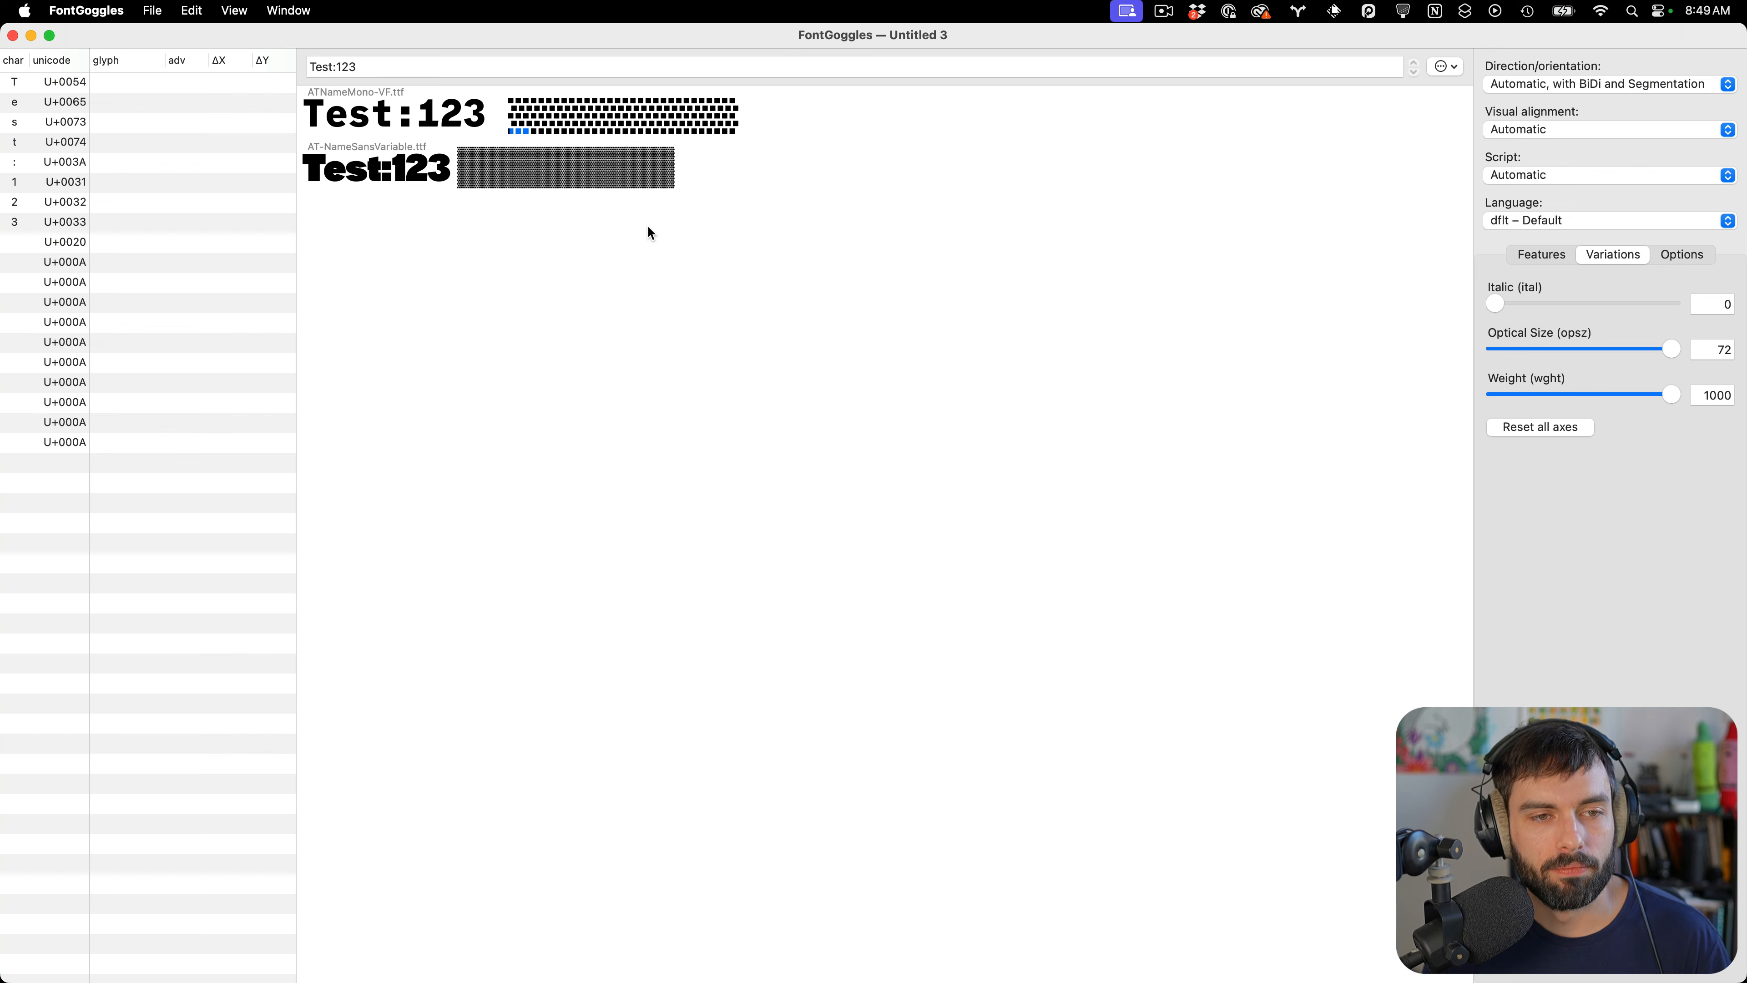
Switch to Glyphs, open the font overview as a glyph grid and browse through the glyphs
scroll(456, 148, "up", 5)
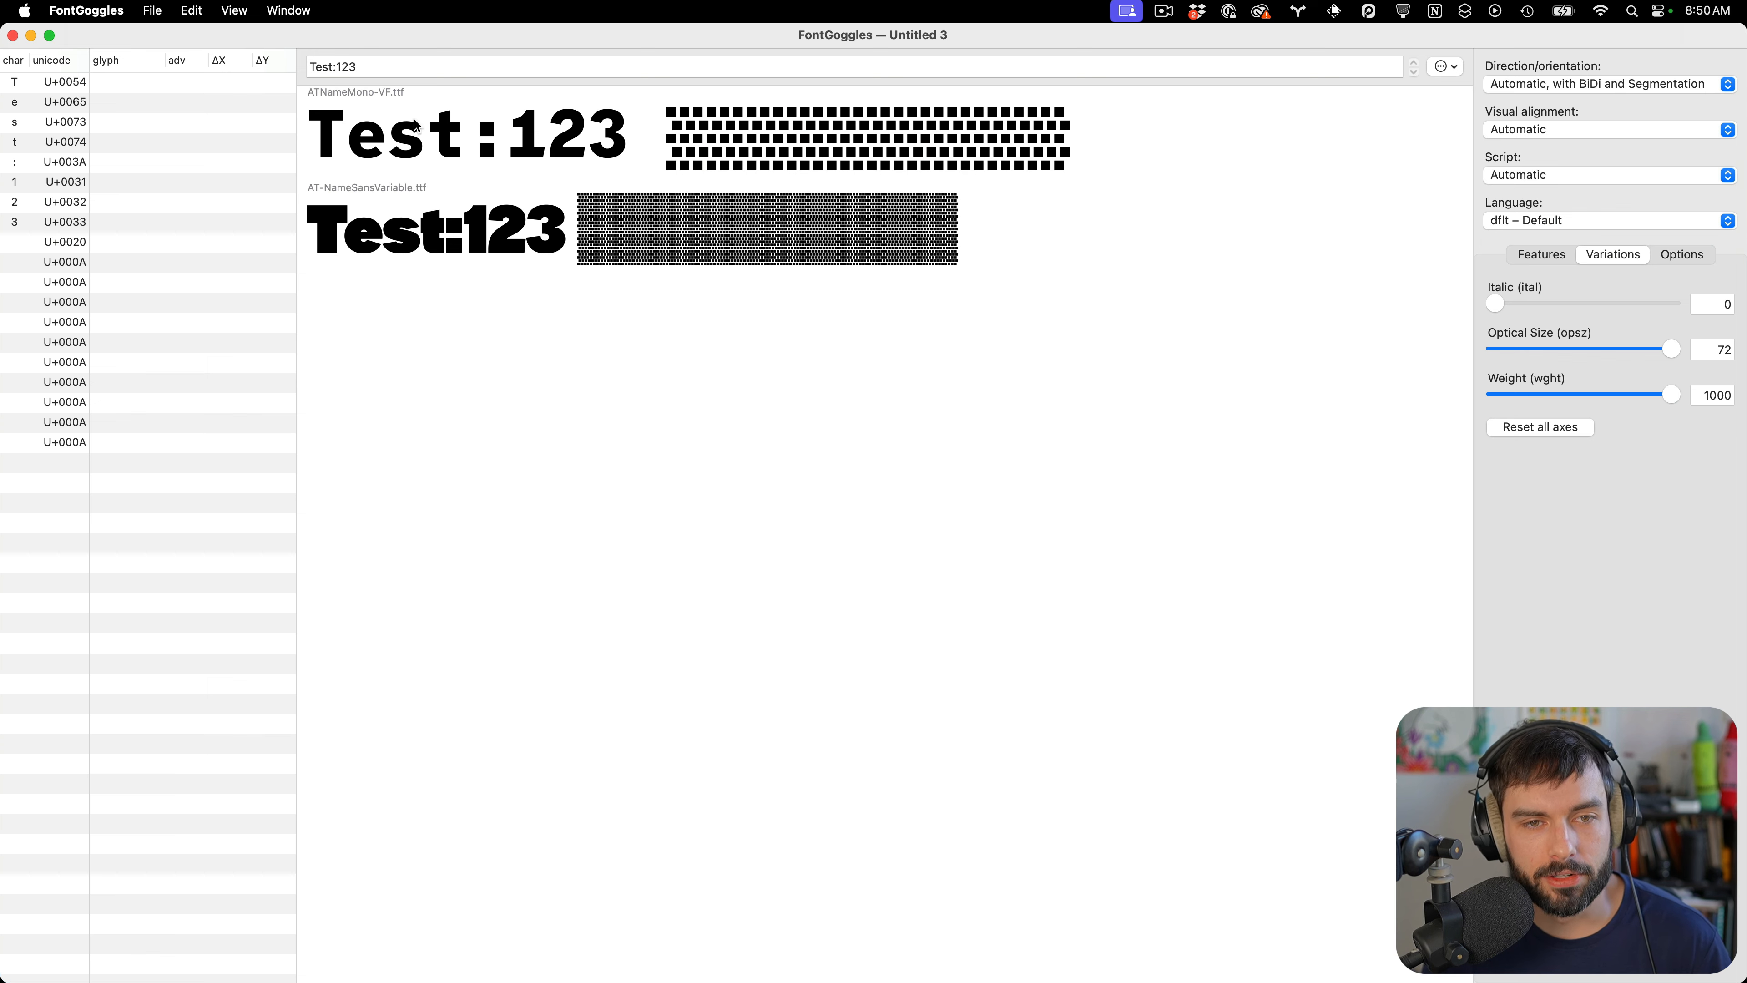
key("ctrl+Right")
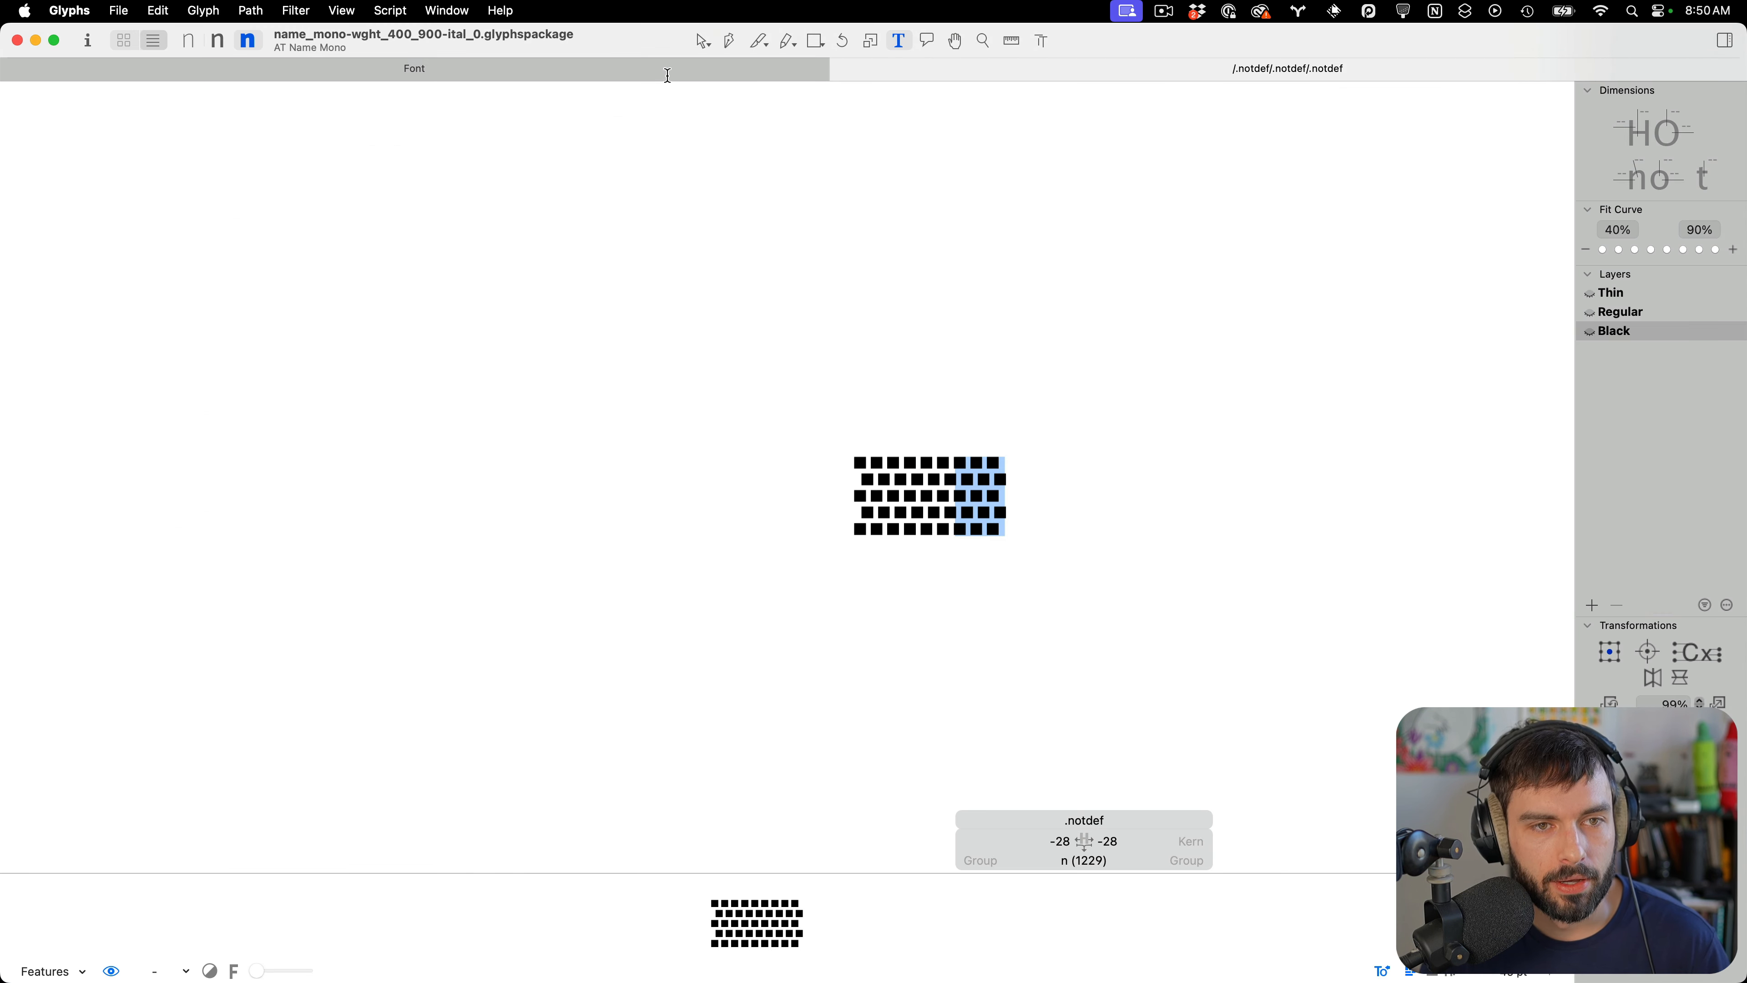
left_click(667, 74)
left_click(195, 98)
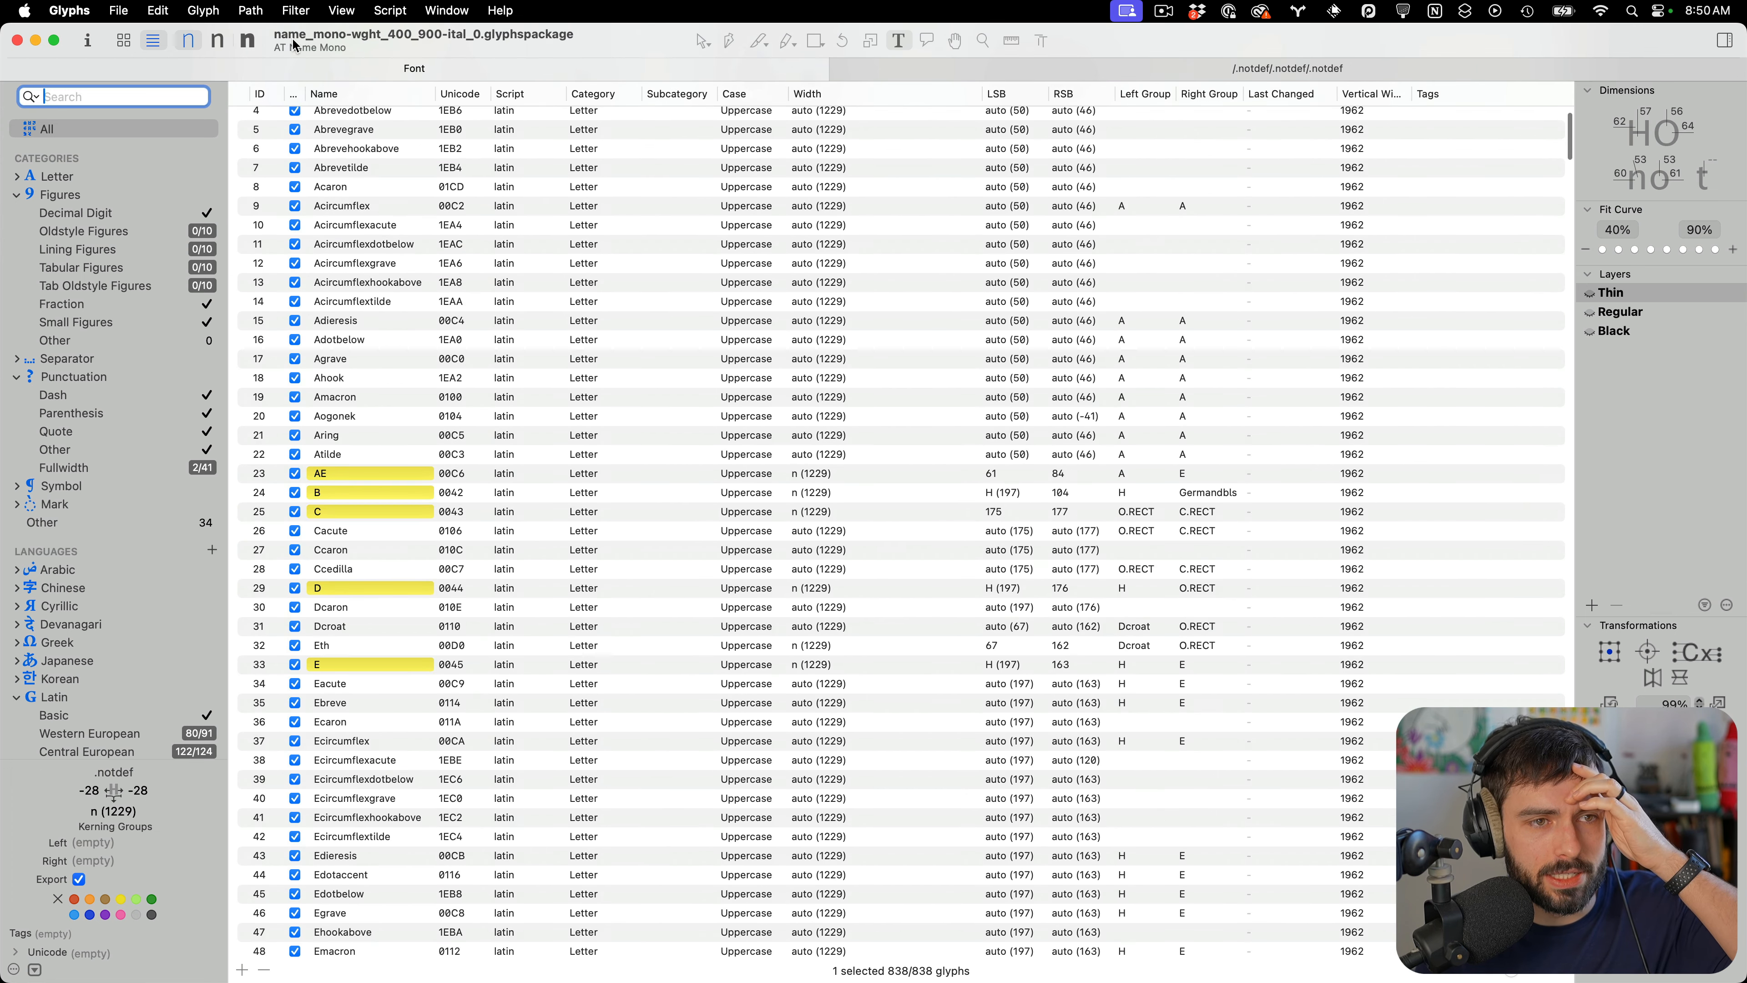
left_click(124, 41)
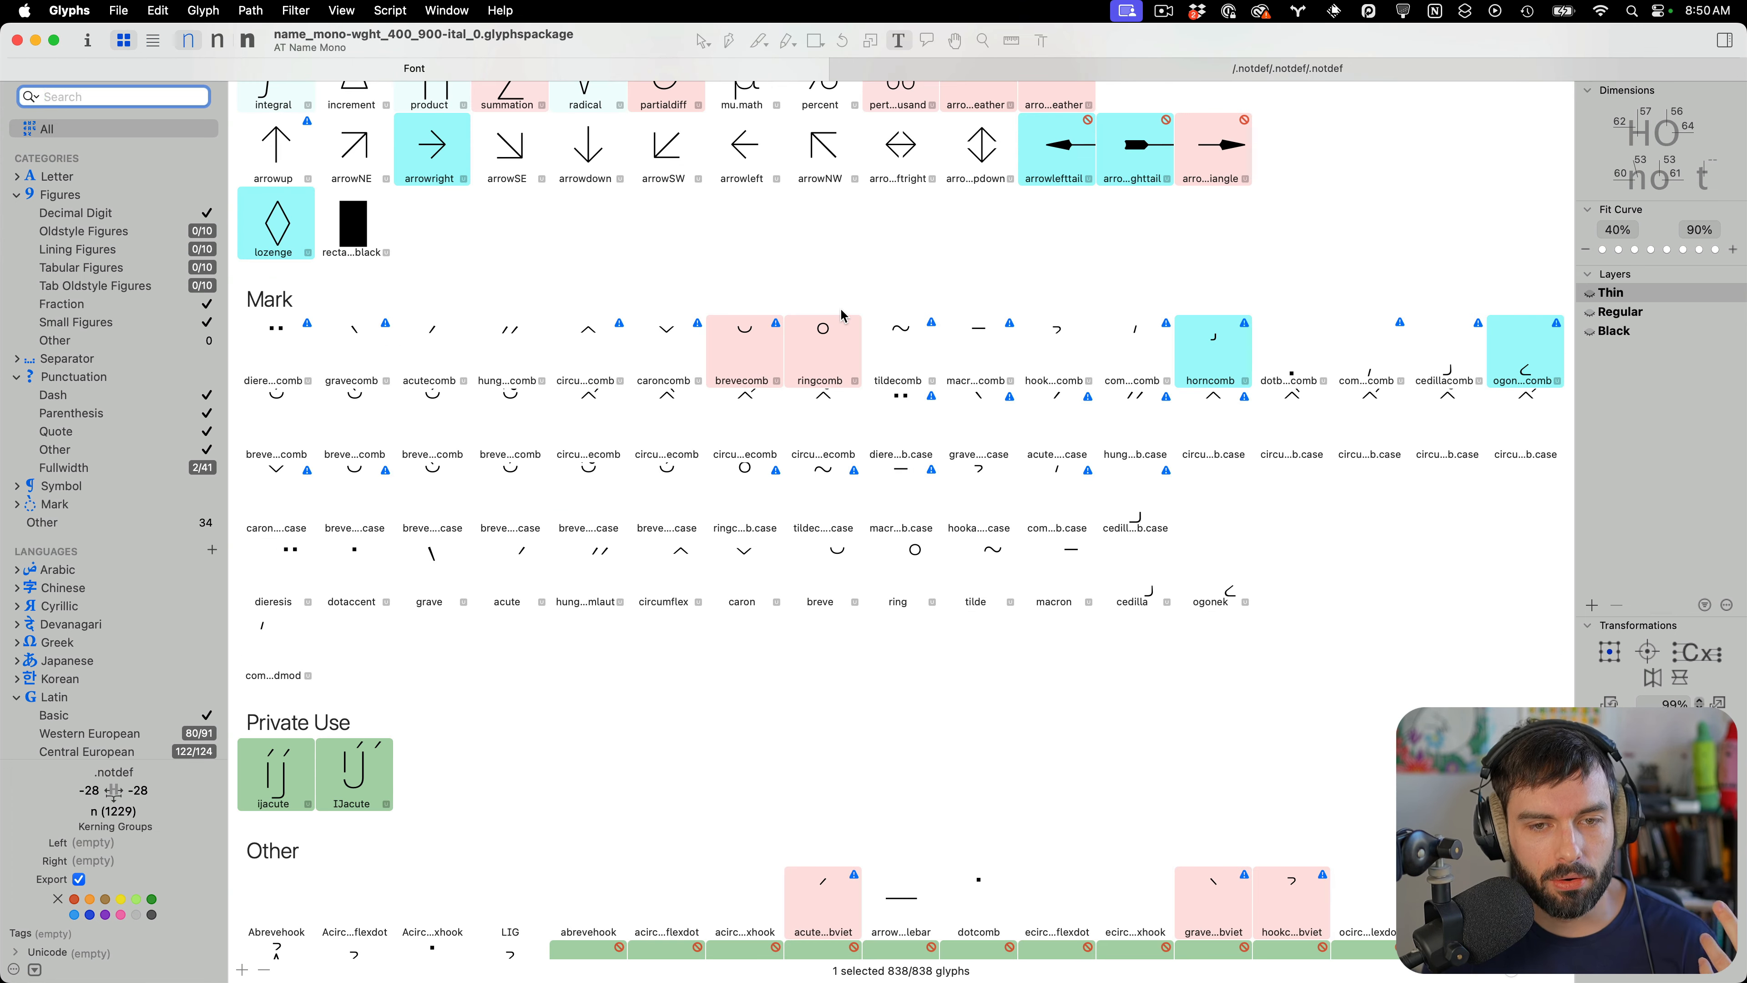
scroll(1134, 454, "down", 3)
scroll(1238, 498, "up", 15)
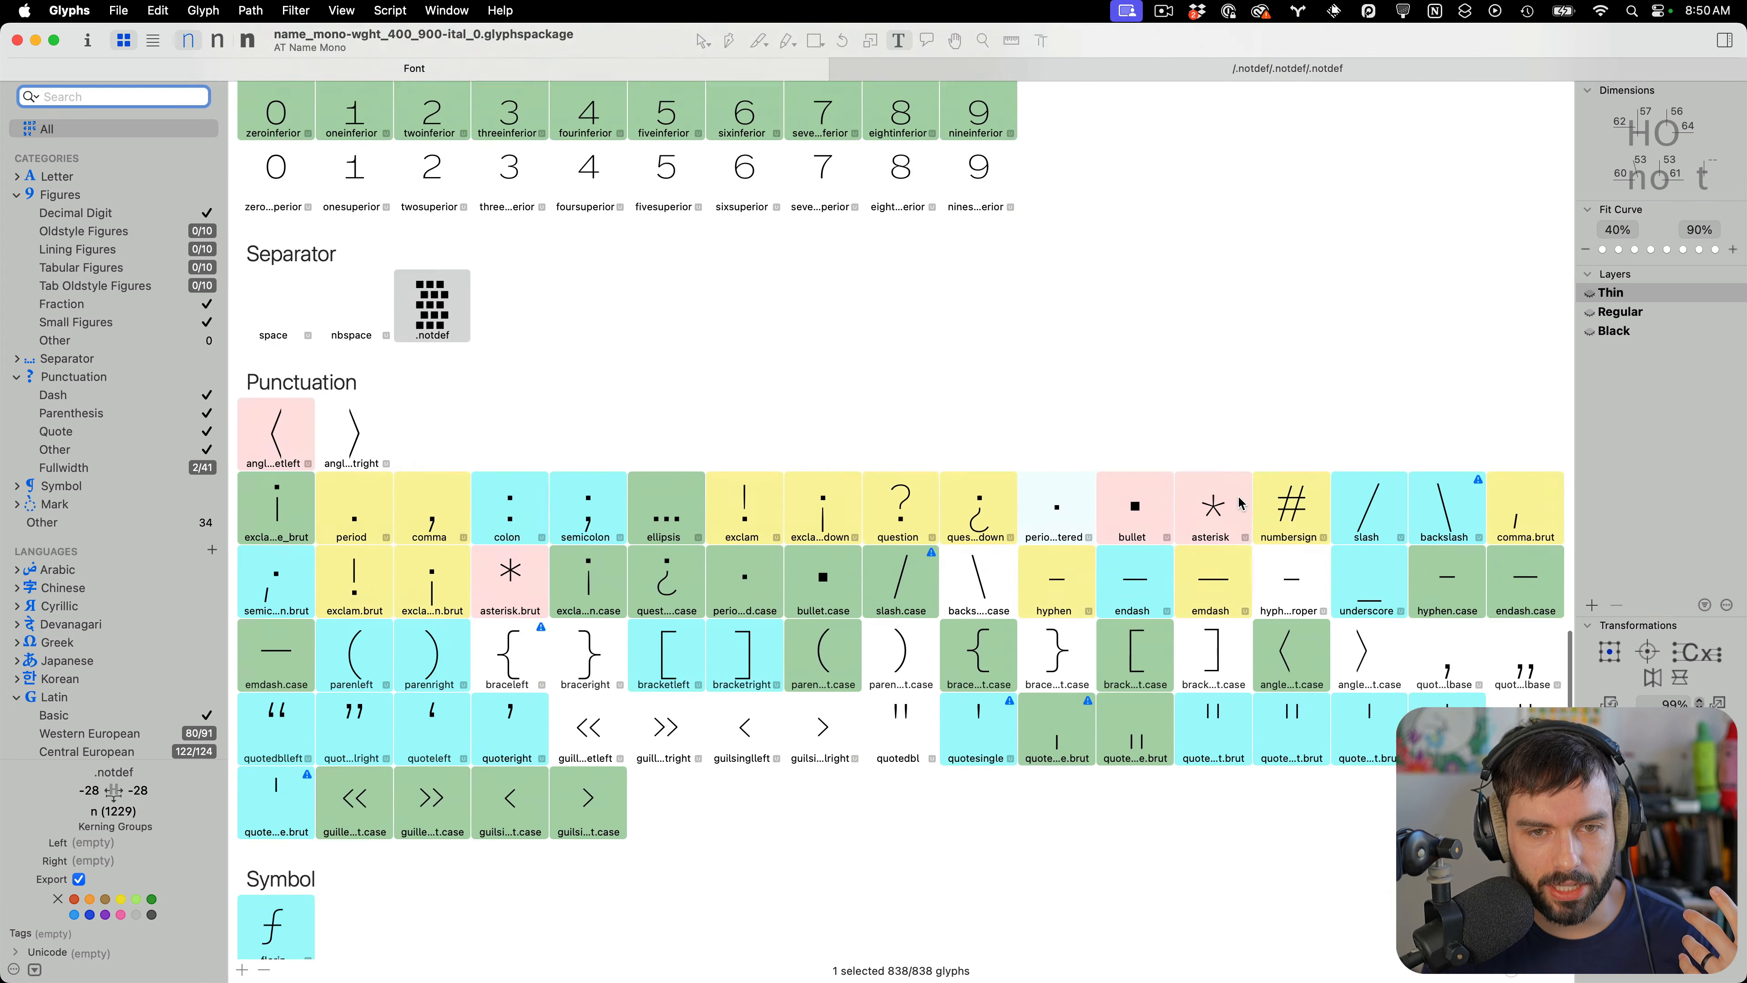
scroll(1242, 497, "up", 20)
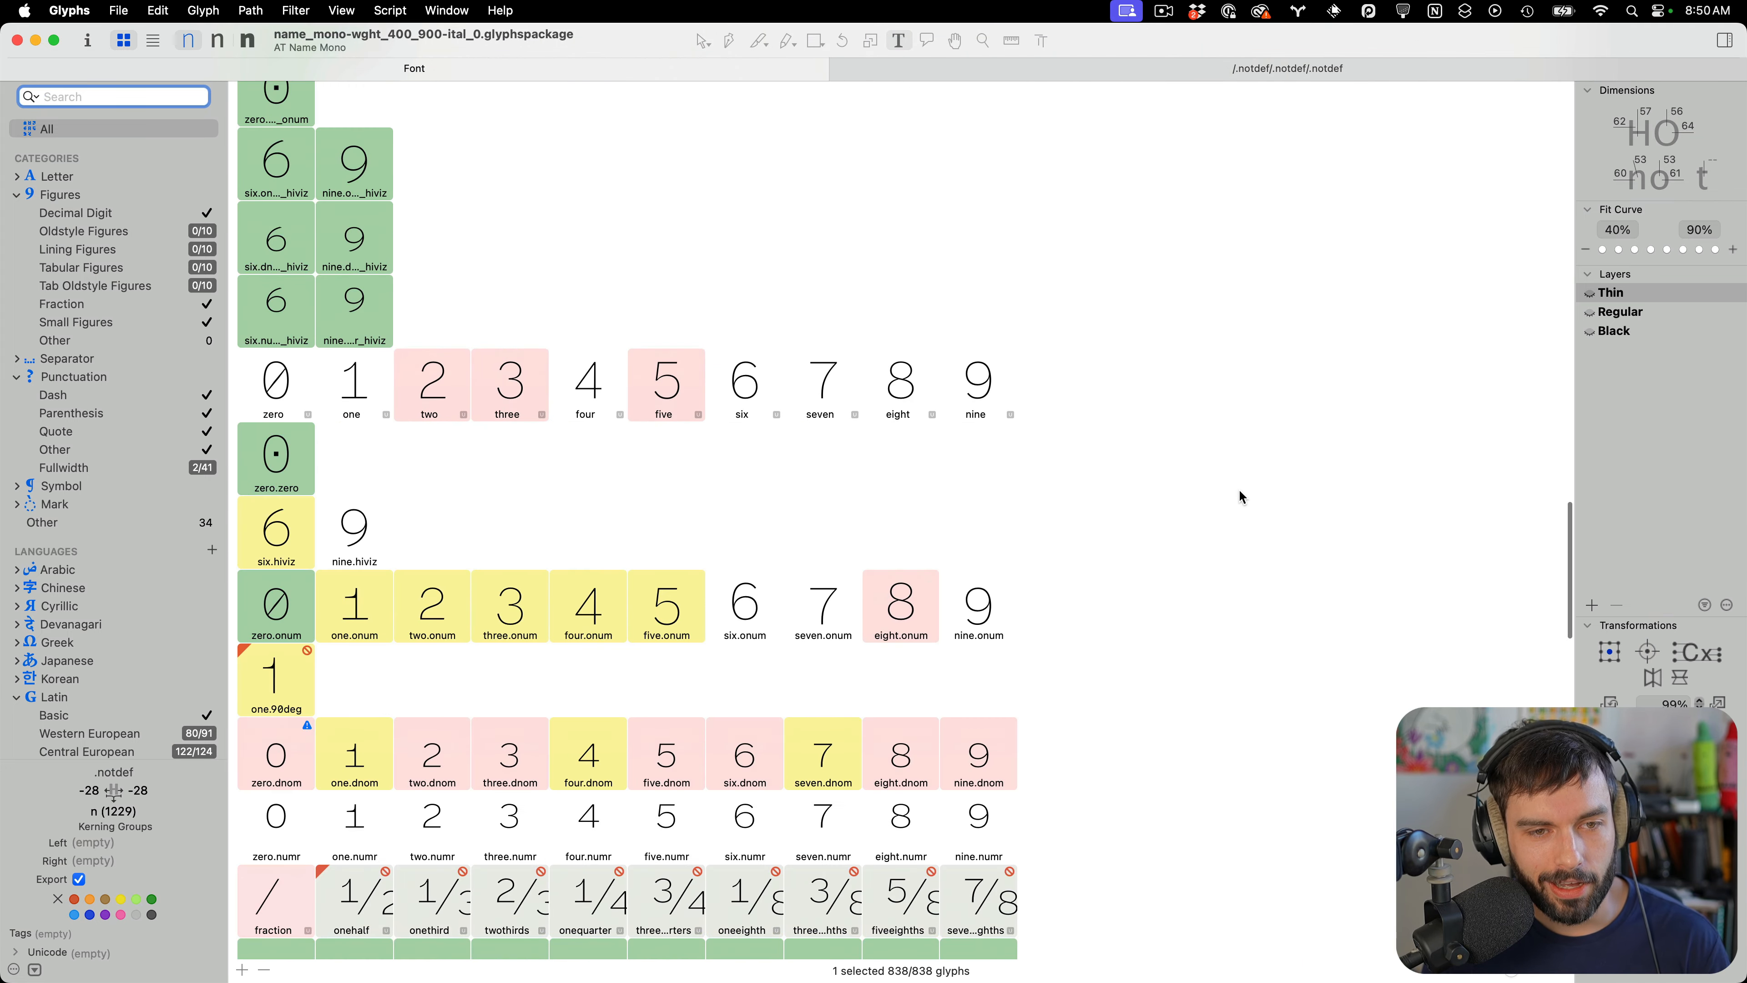
scroll(1241, 496, "up", 10)
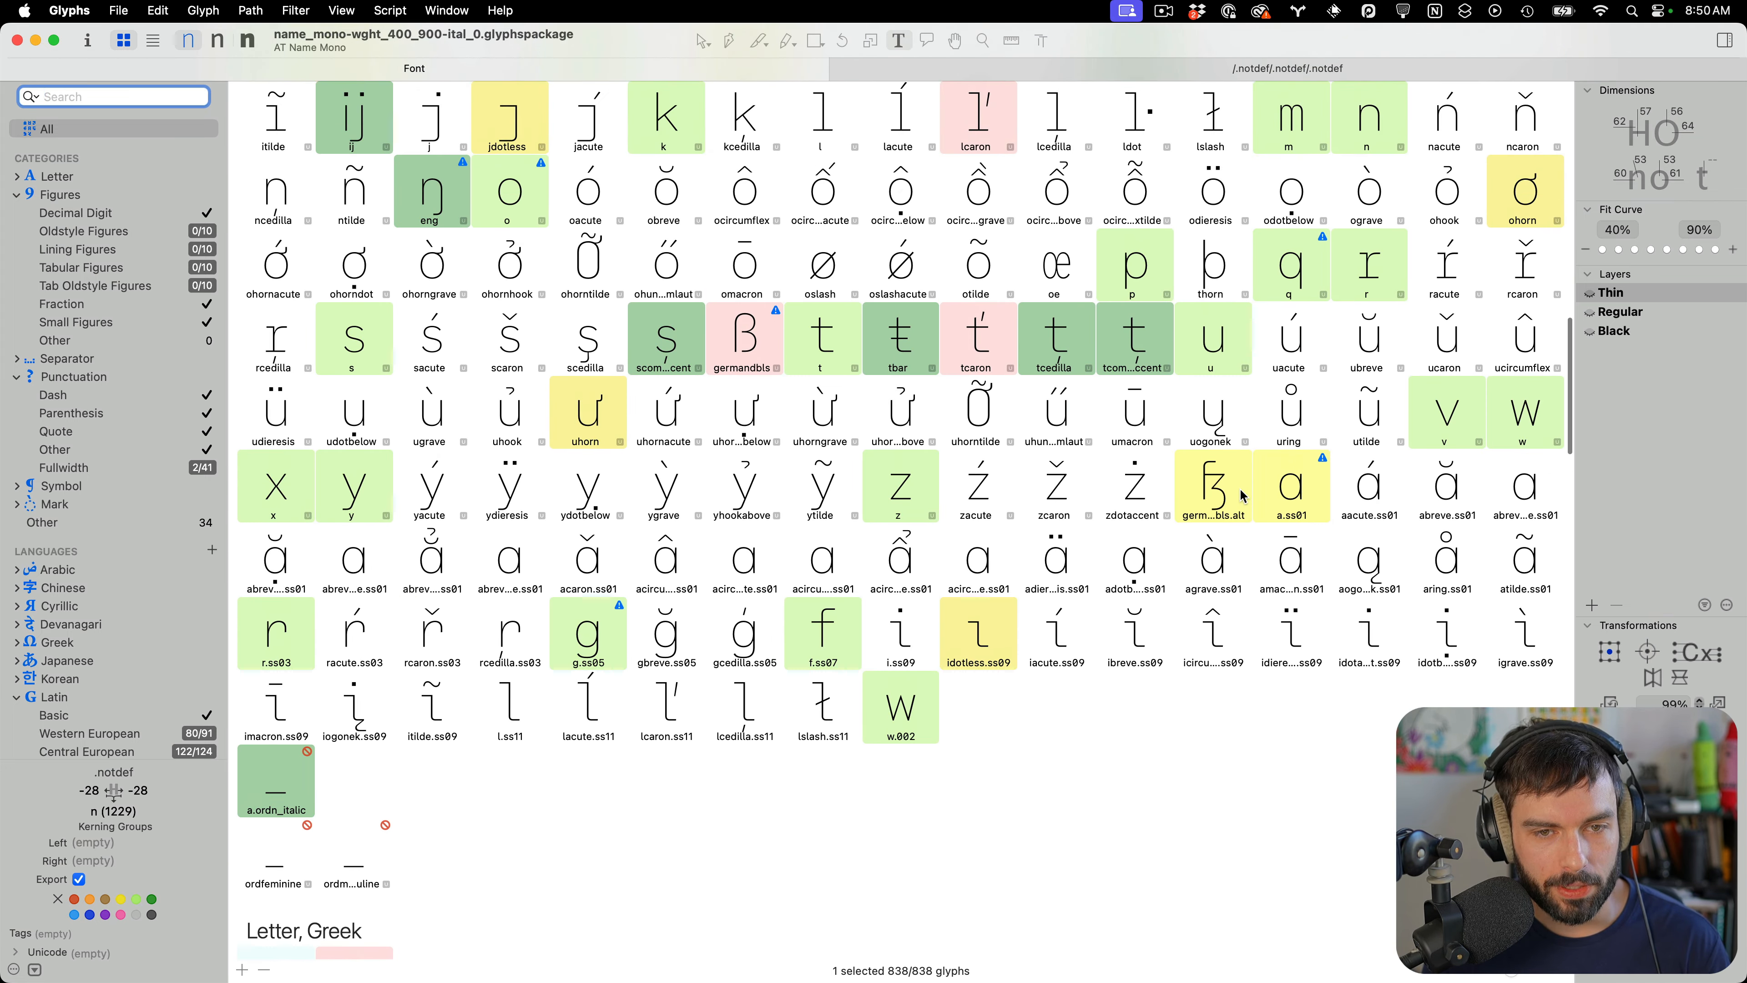
scroll(1235, 494, "up", 3)
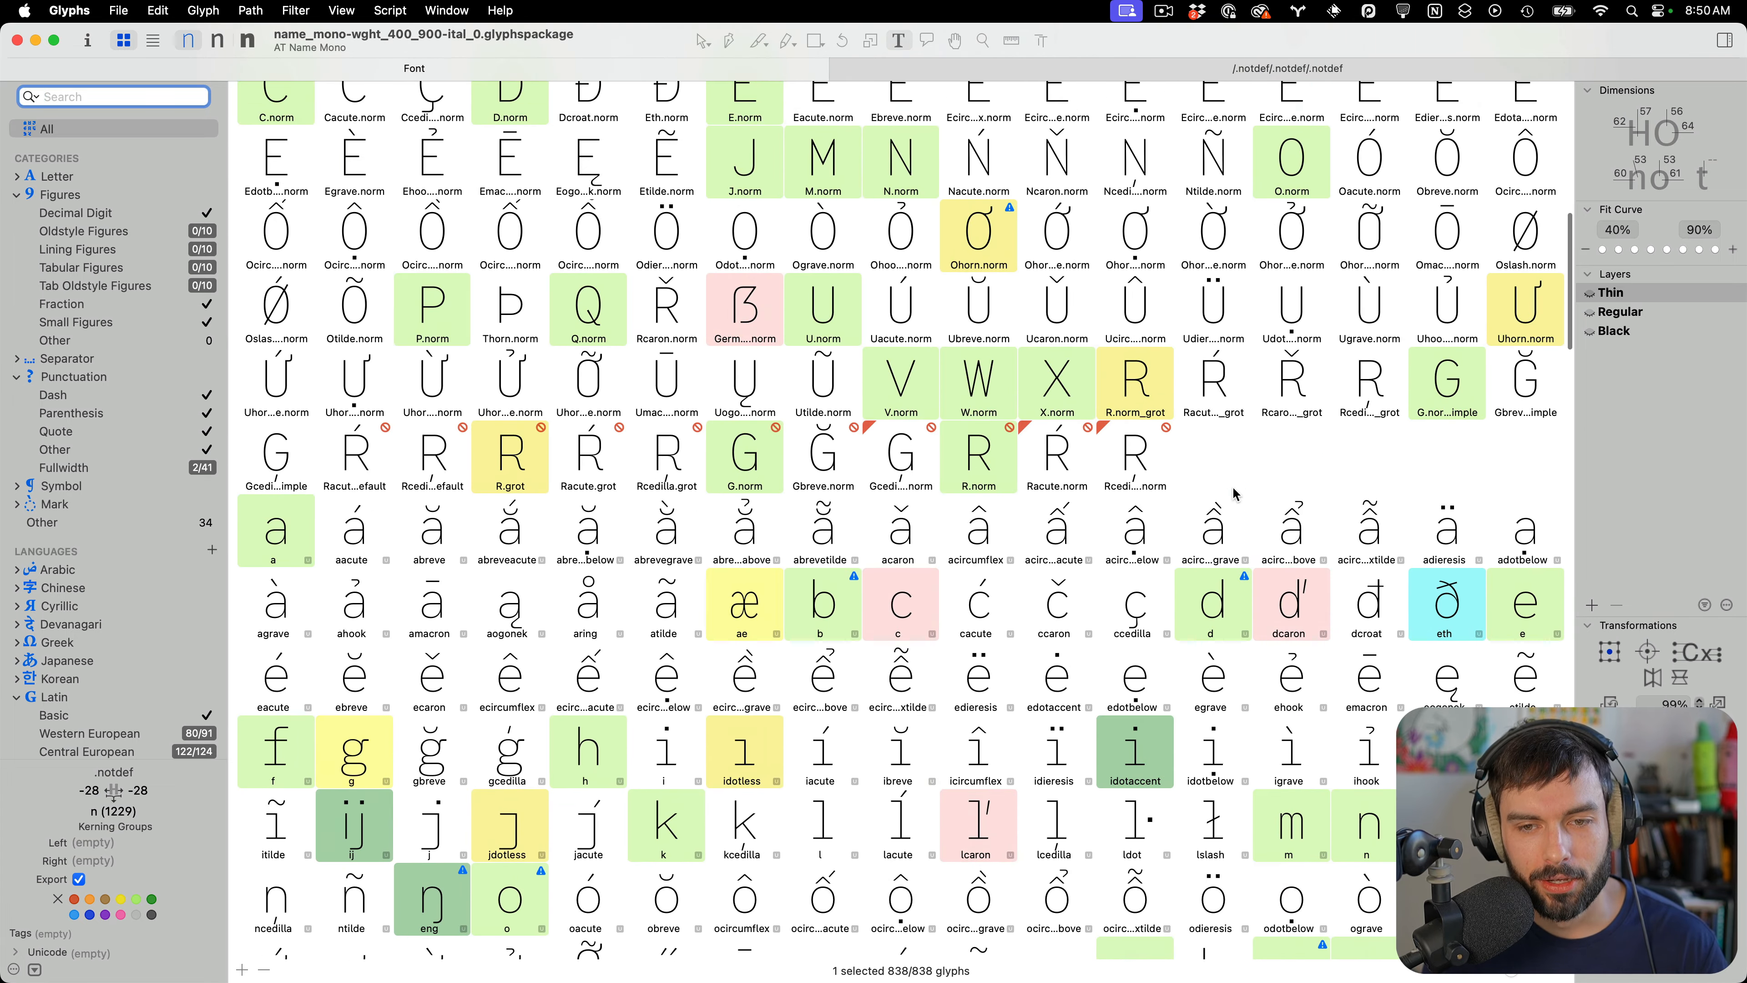
Filter the font overview to show only glyphs with incompatible masters
scroll(1231, 495, "up", 10)
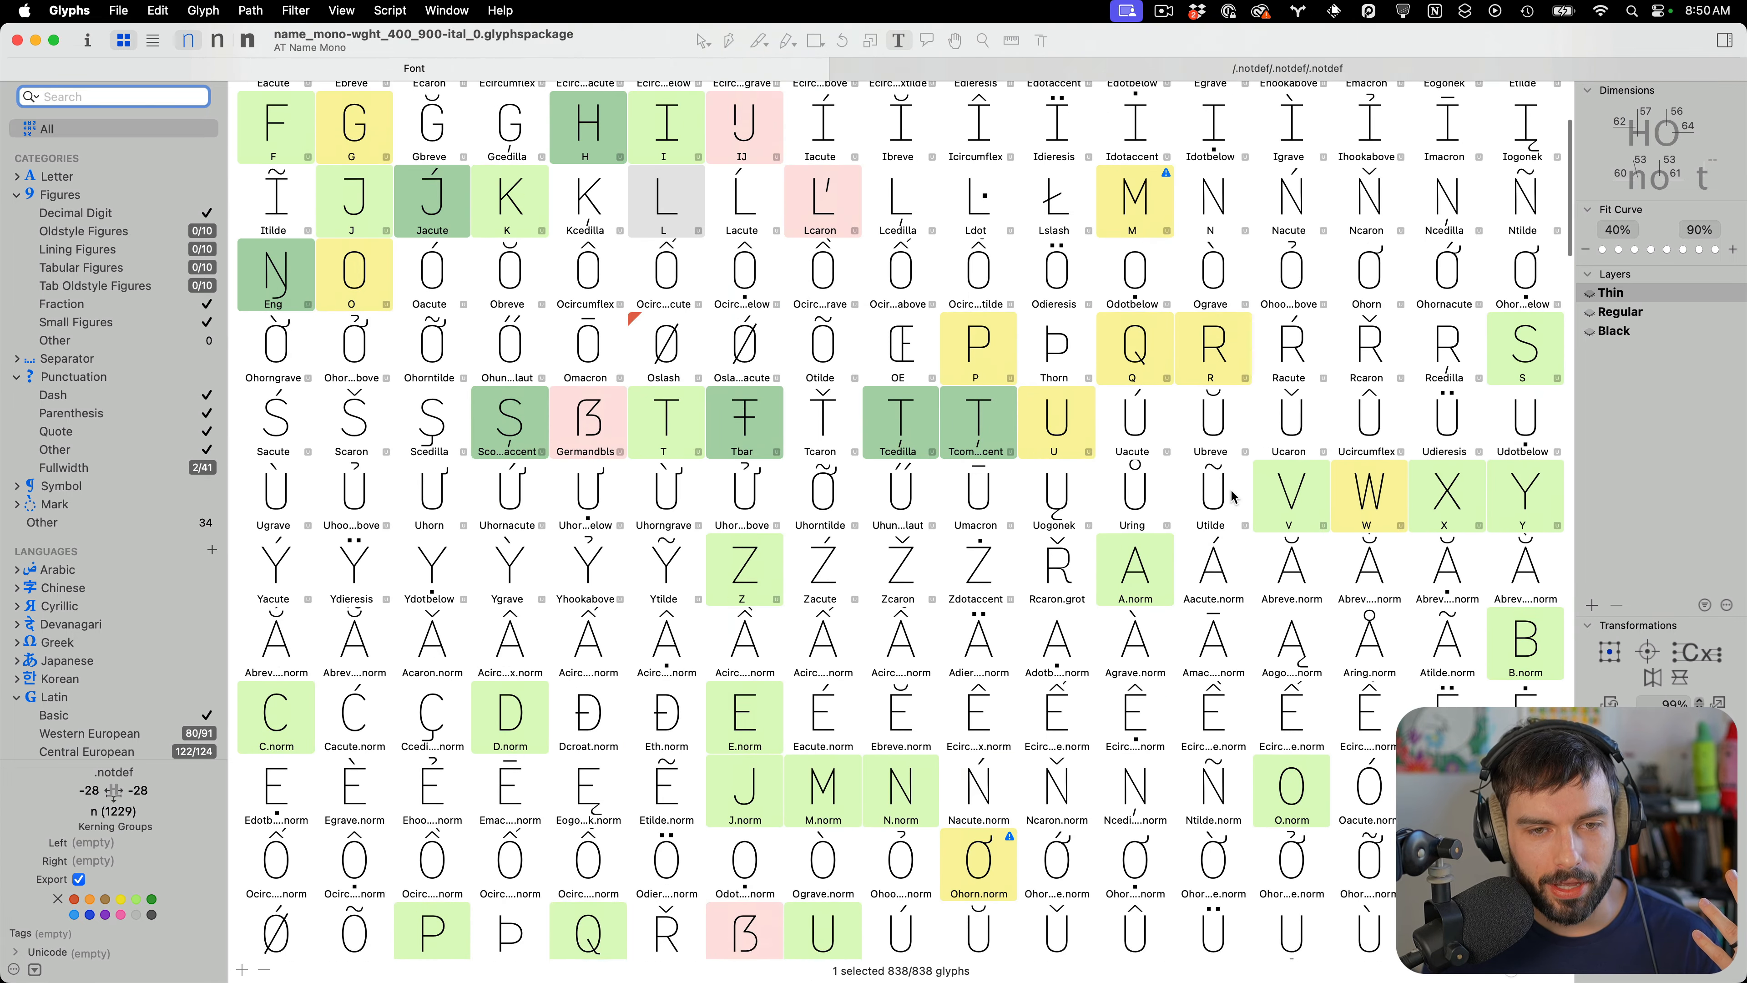
scroll(1237, 468, "up", 4)
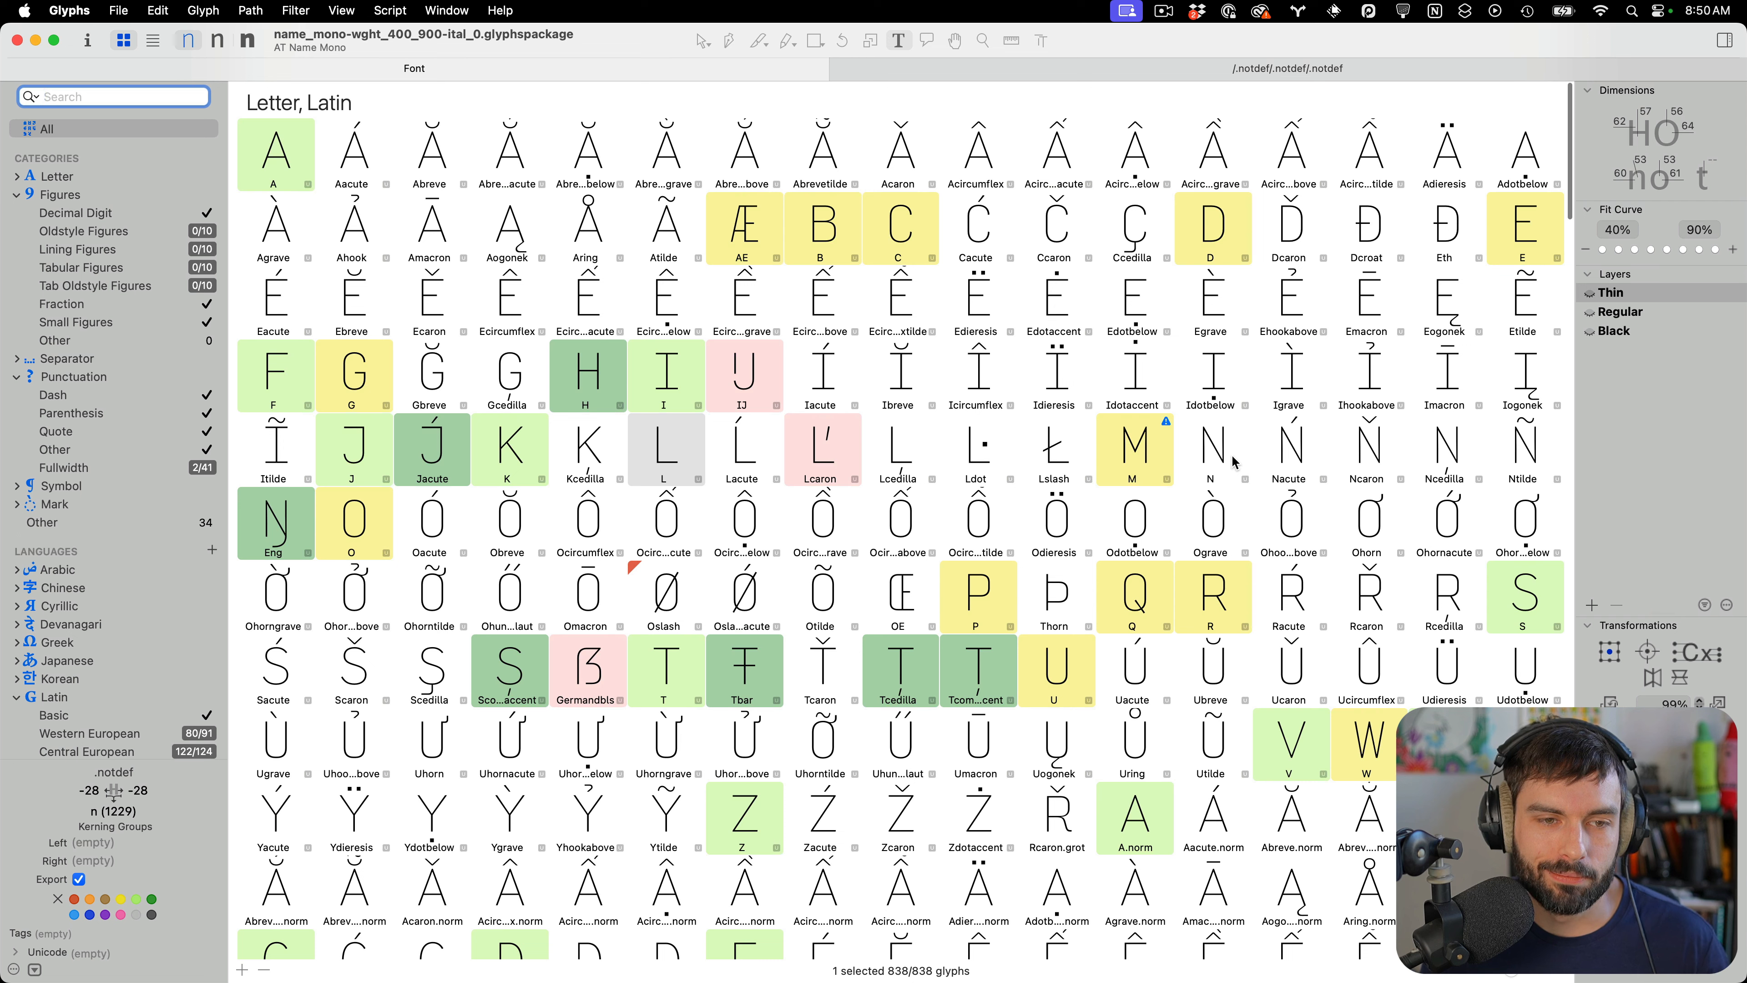
scroll(198, 570, "down", 8)
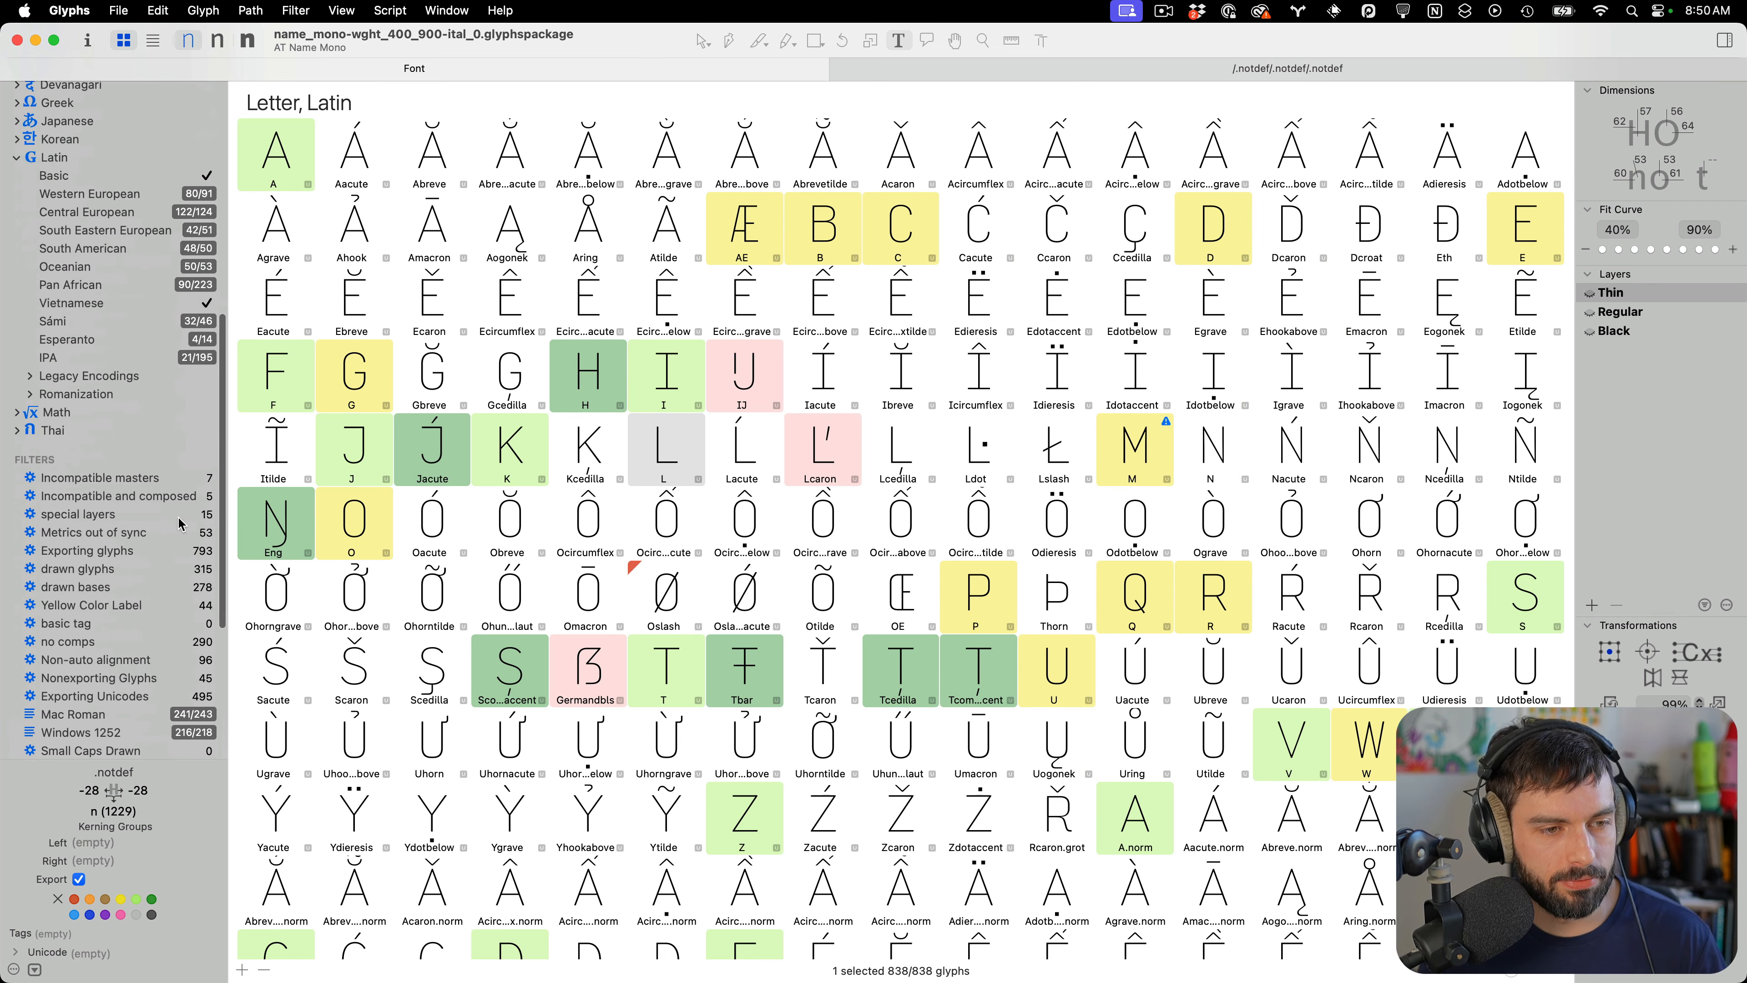
left_click(137, 477)
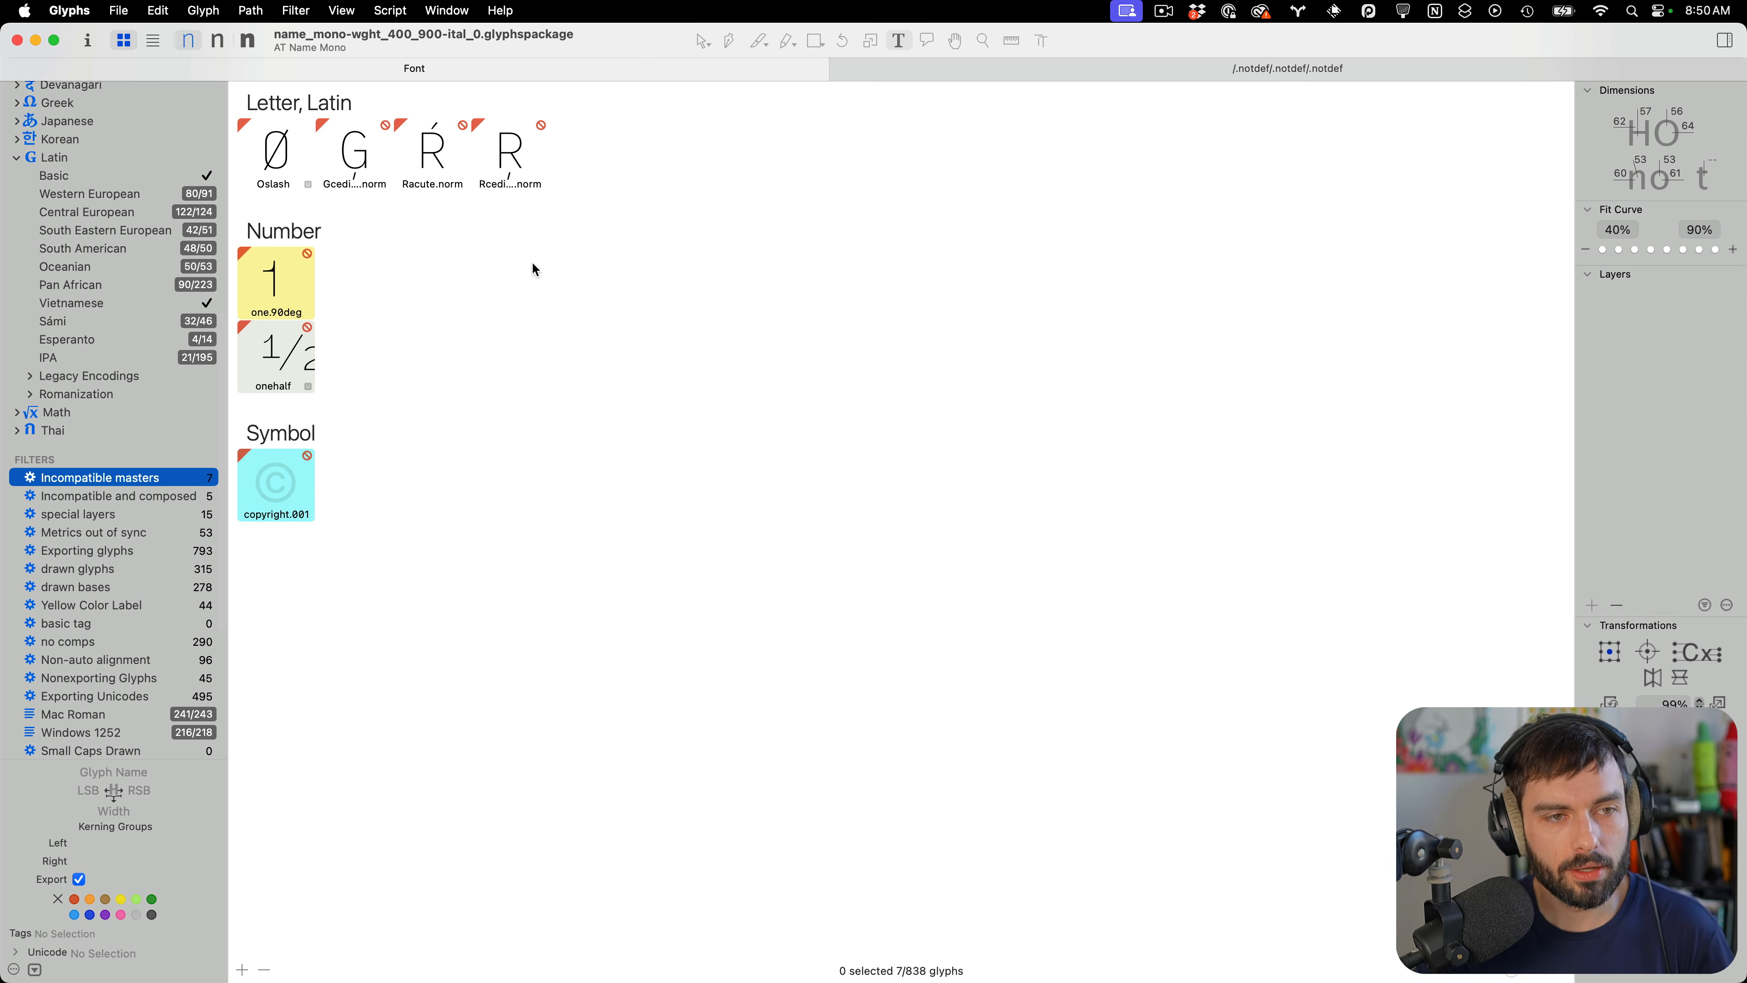
Preview the incompatible glyphs in the Regular and Black masters
left_click(217, 42)
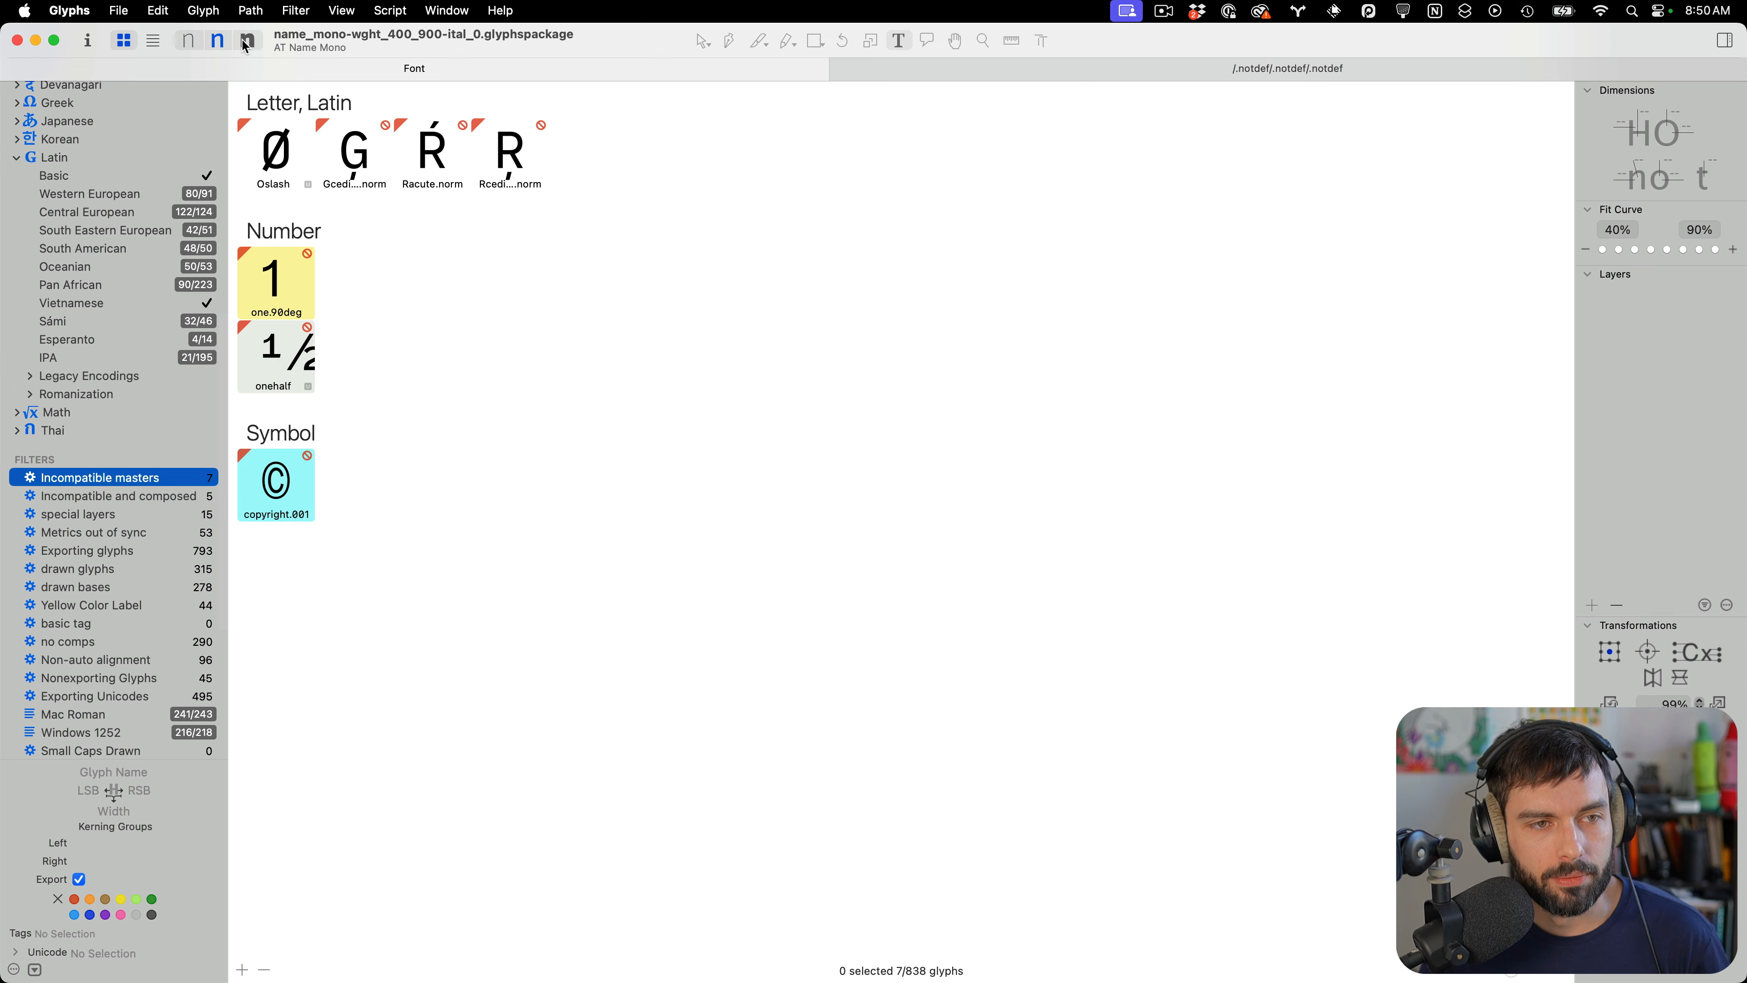
left_click(247, 41)
left_click(219, 44)
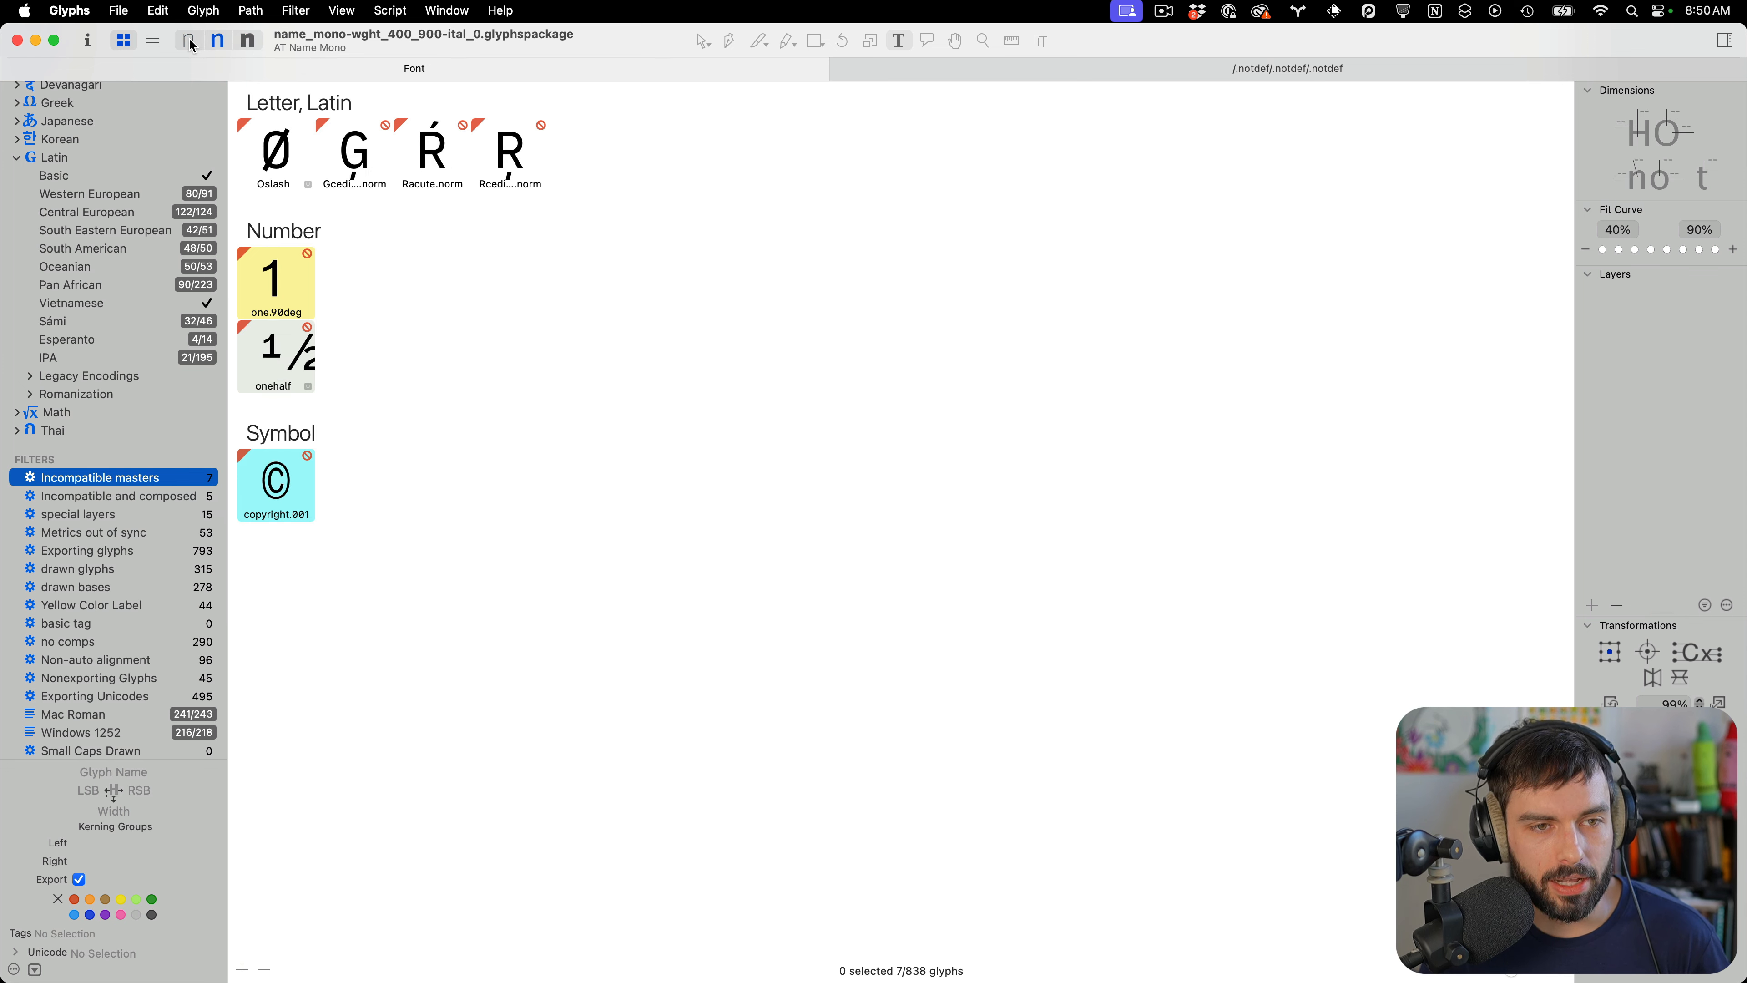
Open the Oslash glyph for editing and select its paths
double_click(289, 153)
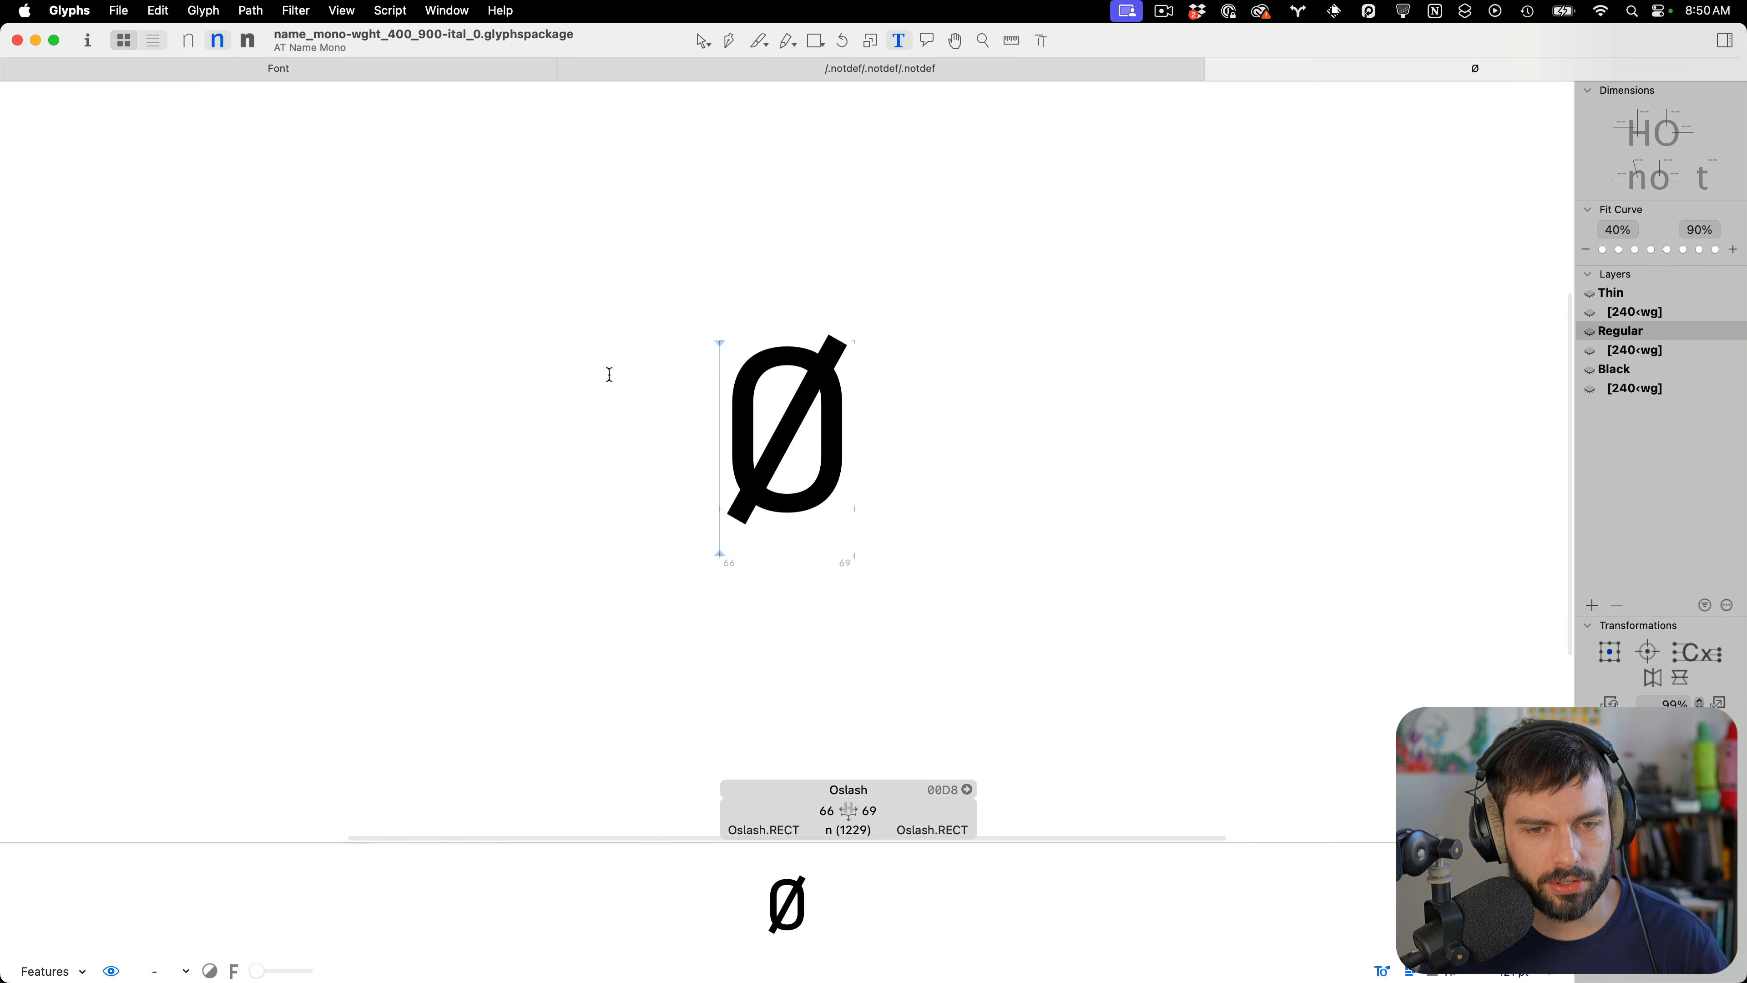
scroll(768, 480, "up", 5)
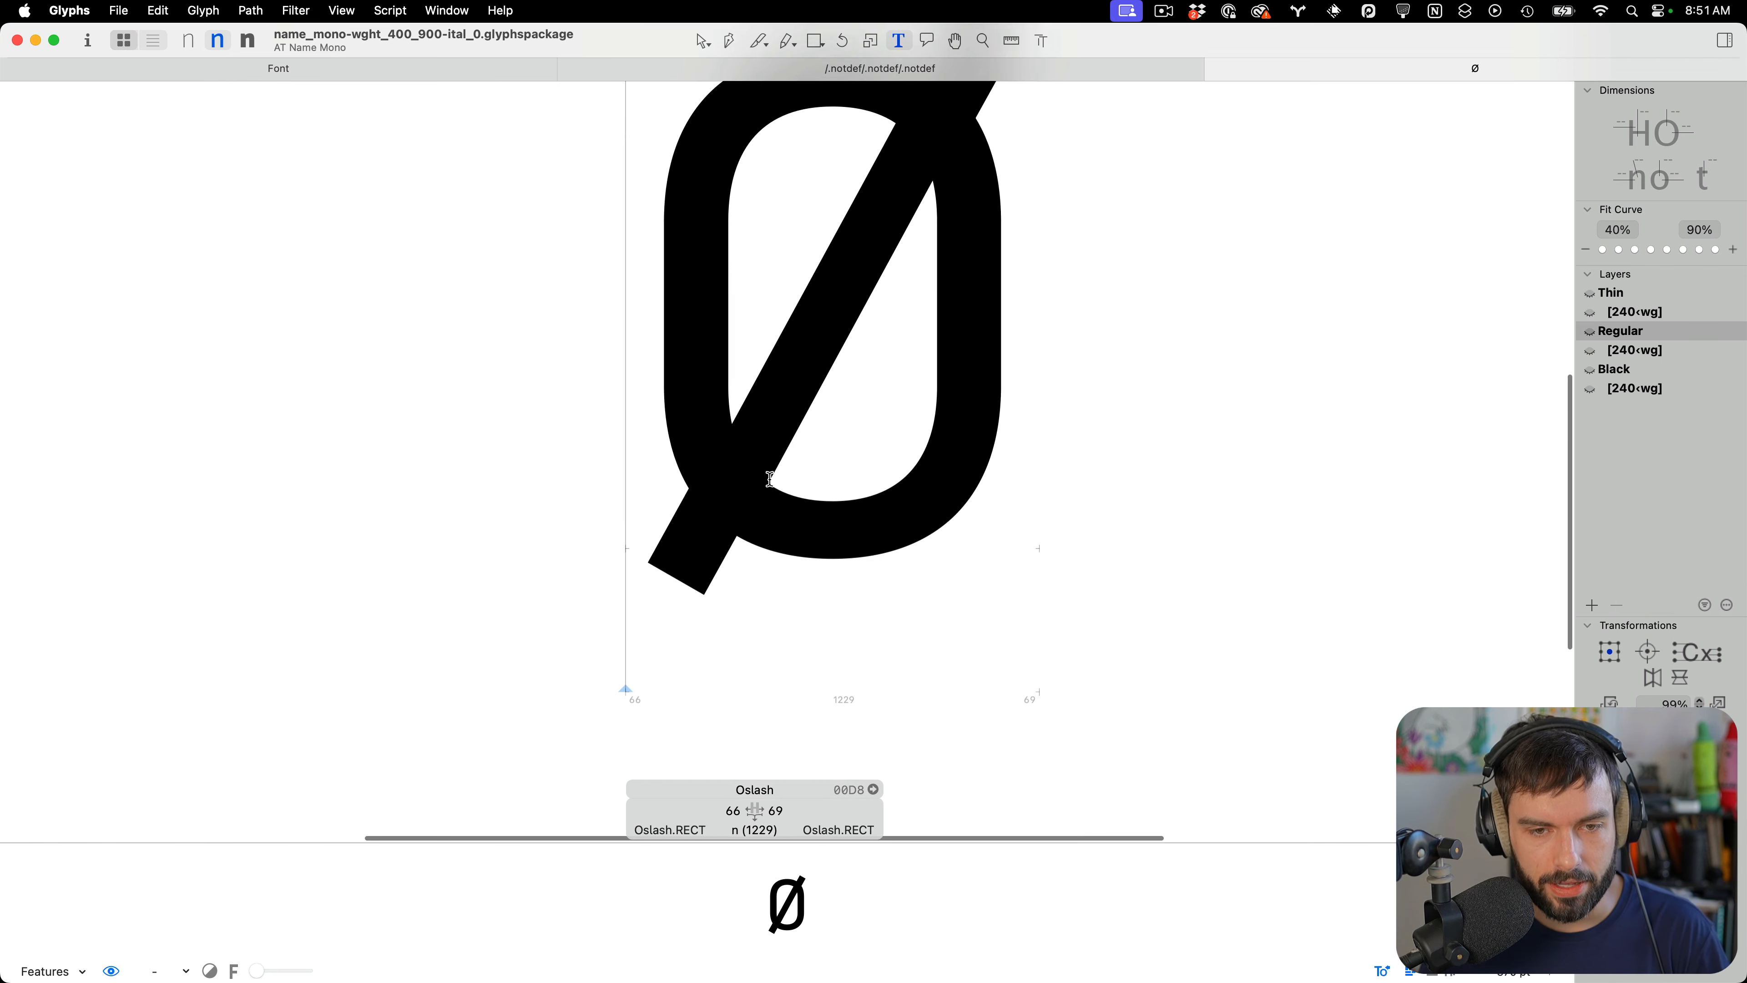
double_click(825, 435)
scroll(754, 518, "down", 5)
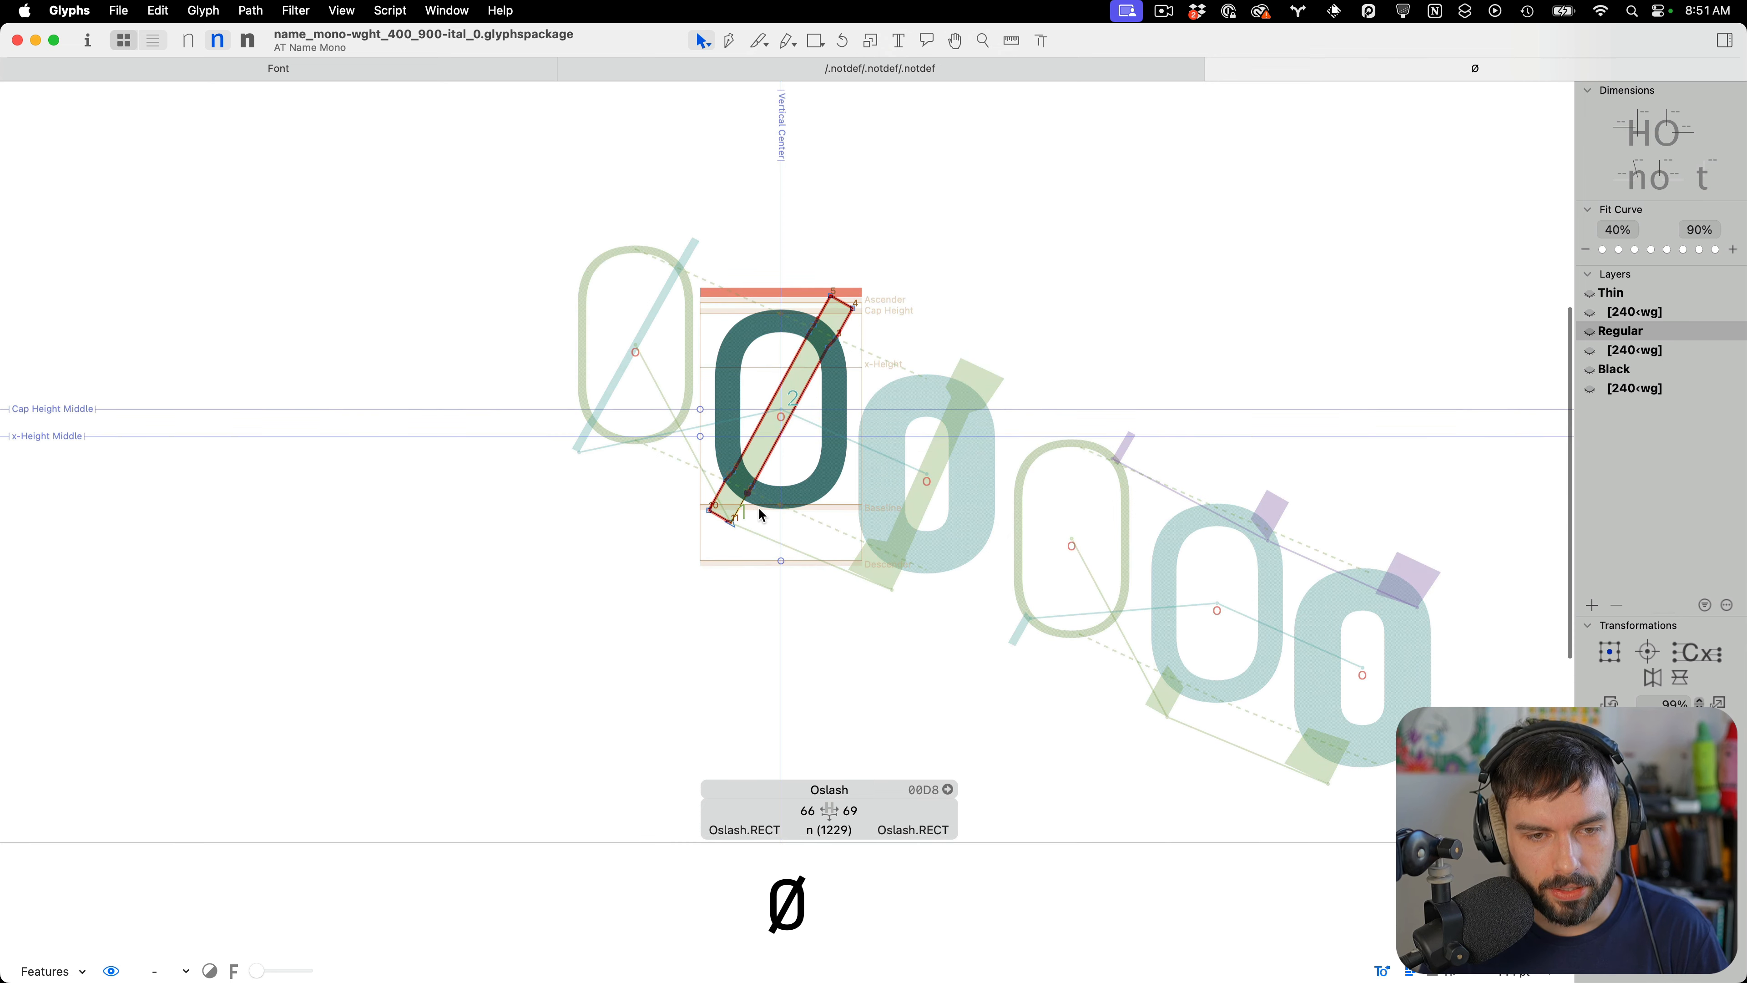
scroll(774, 502, "up", 3)
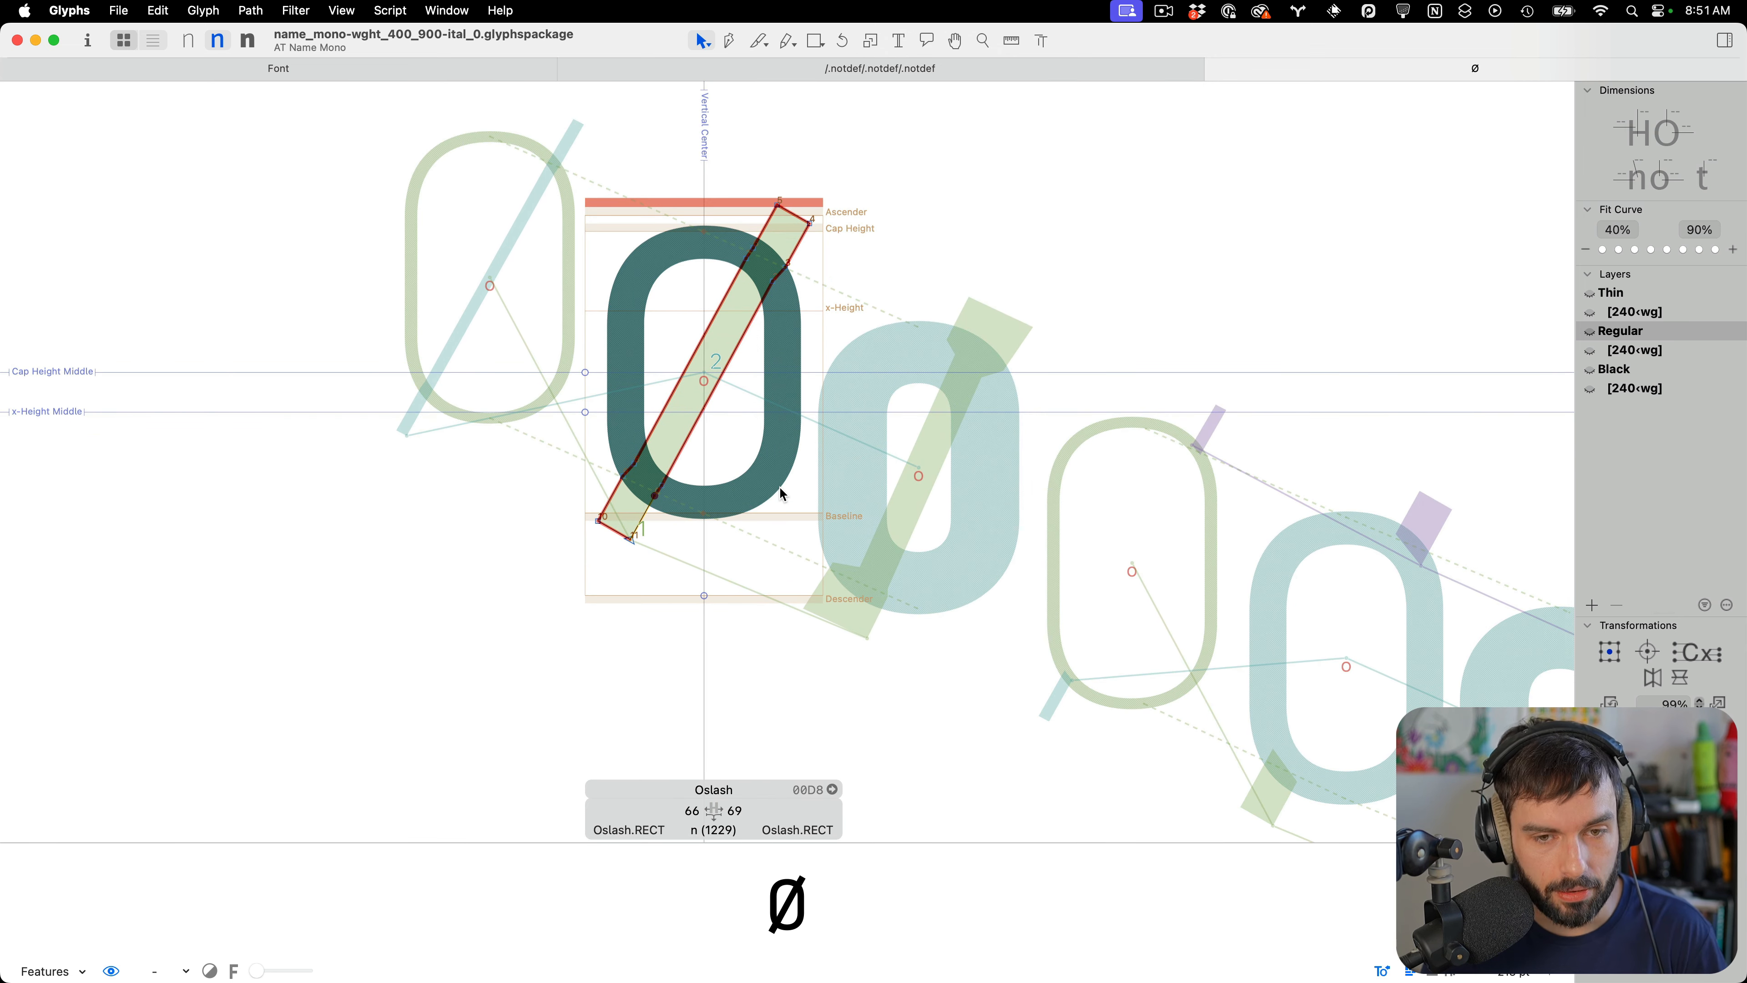
Correct the path direction of Oslash for all masters
left_click(199, 10)
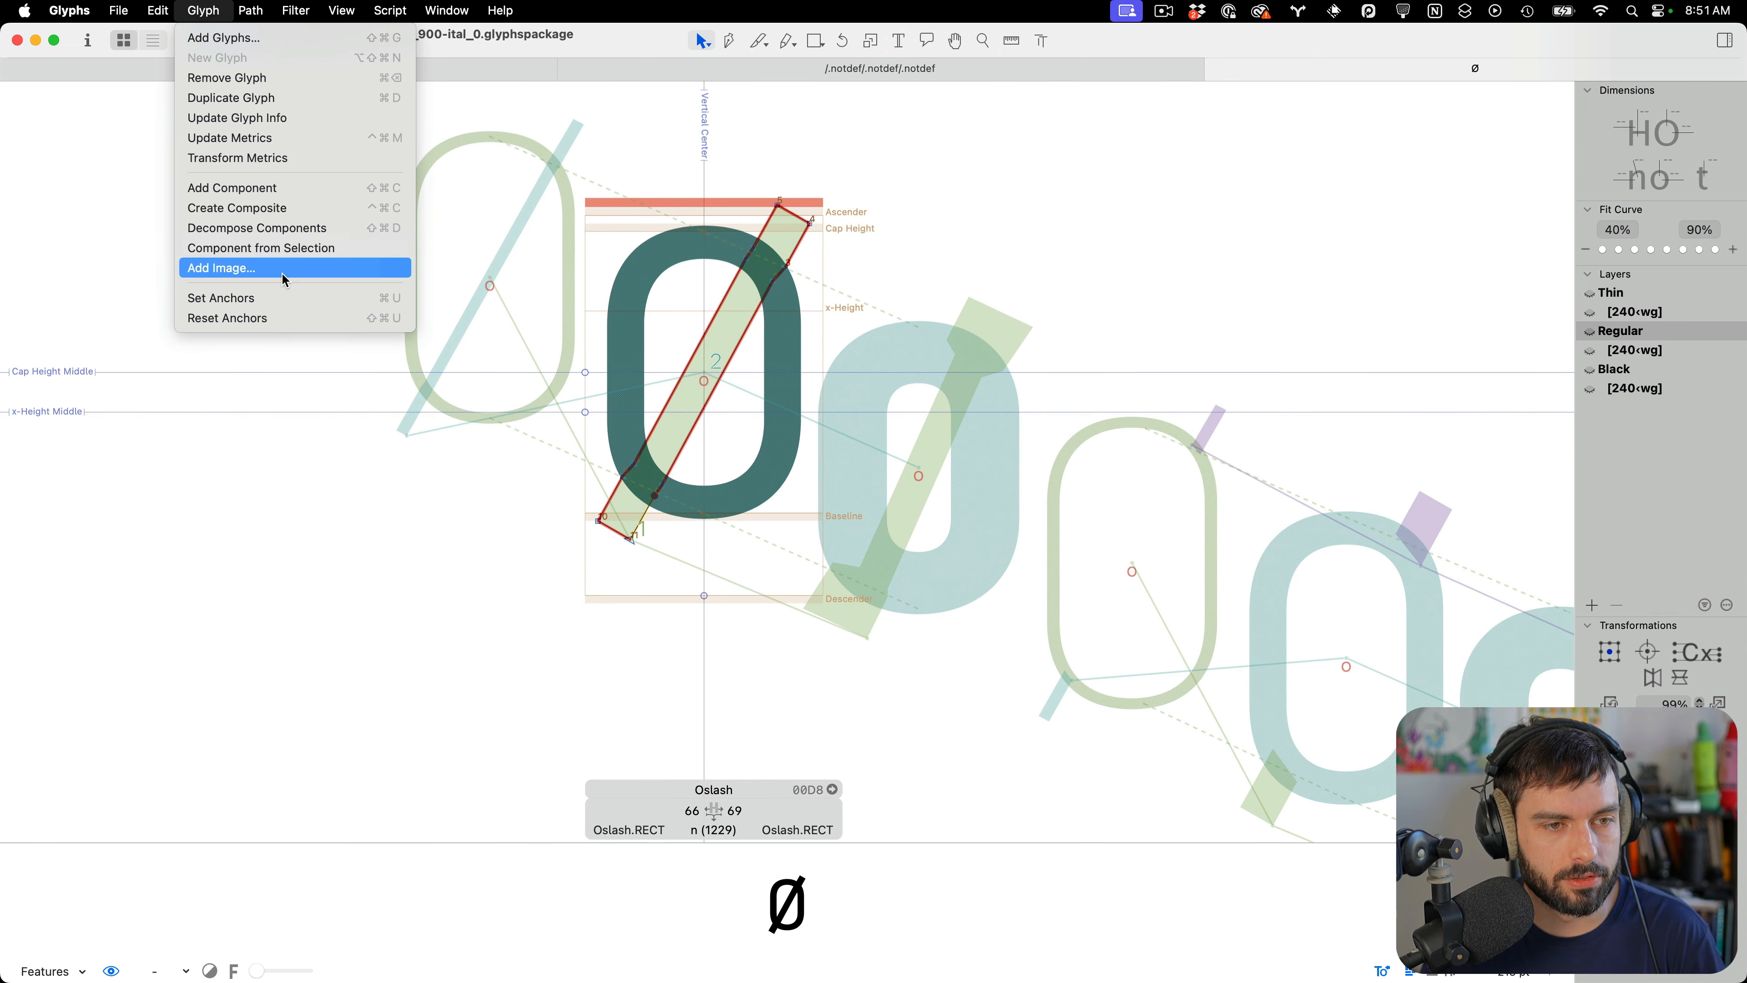
key("alt")
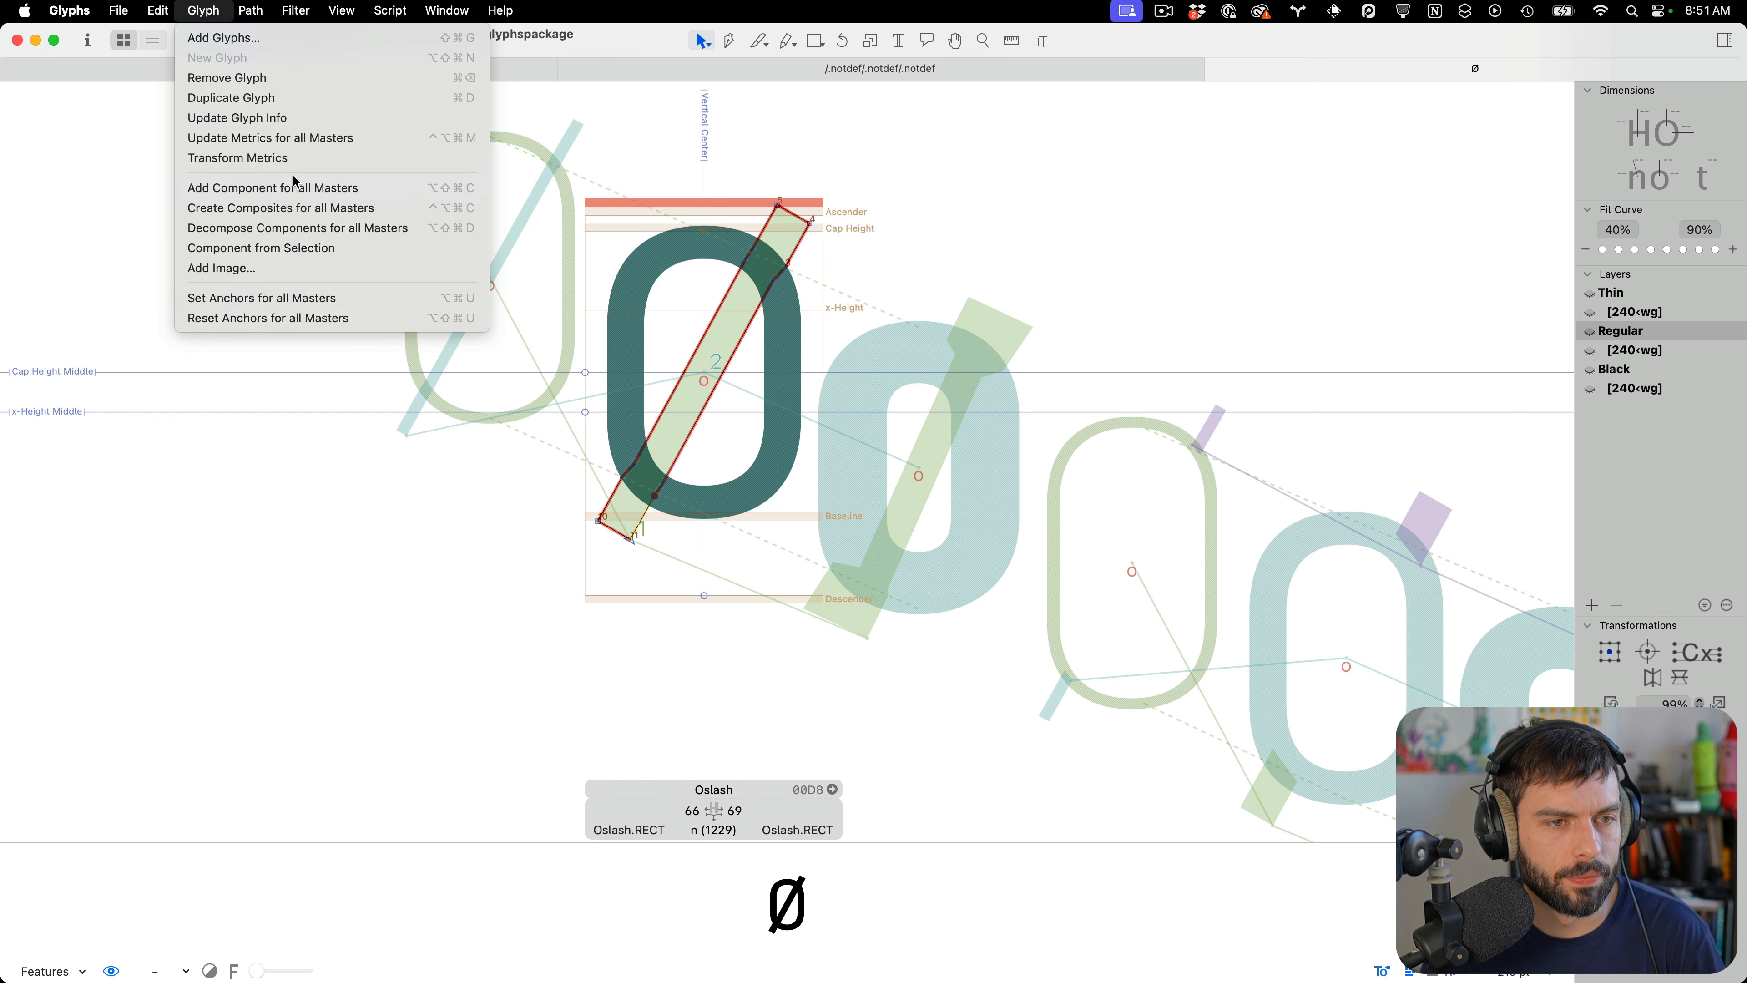
mouse_move(250, 11)
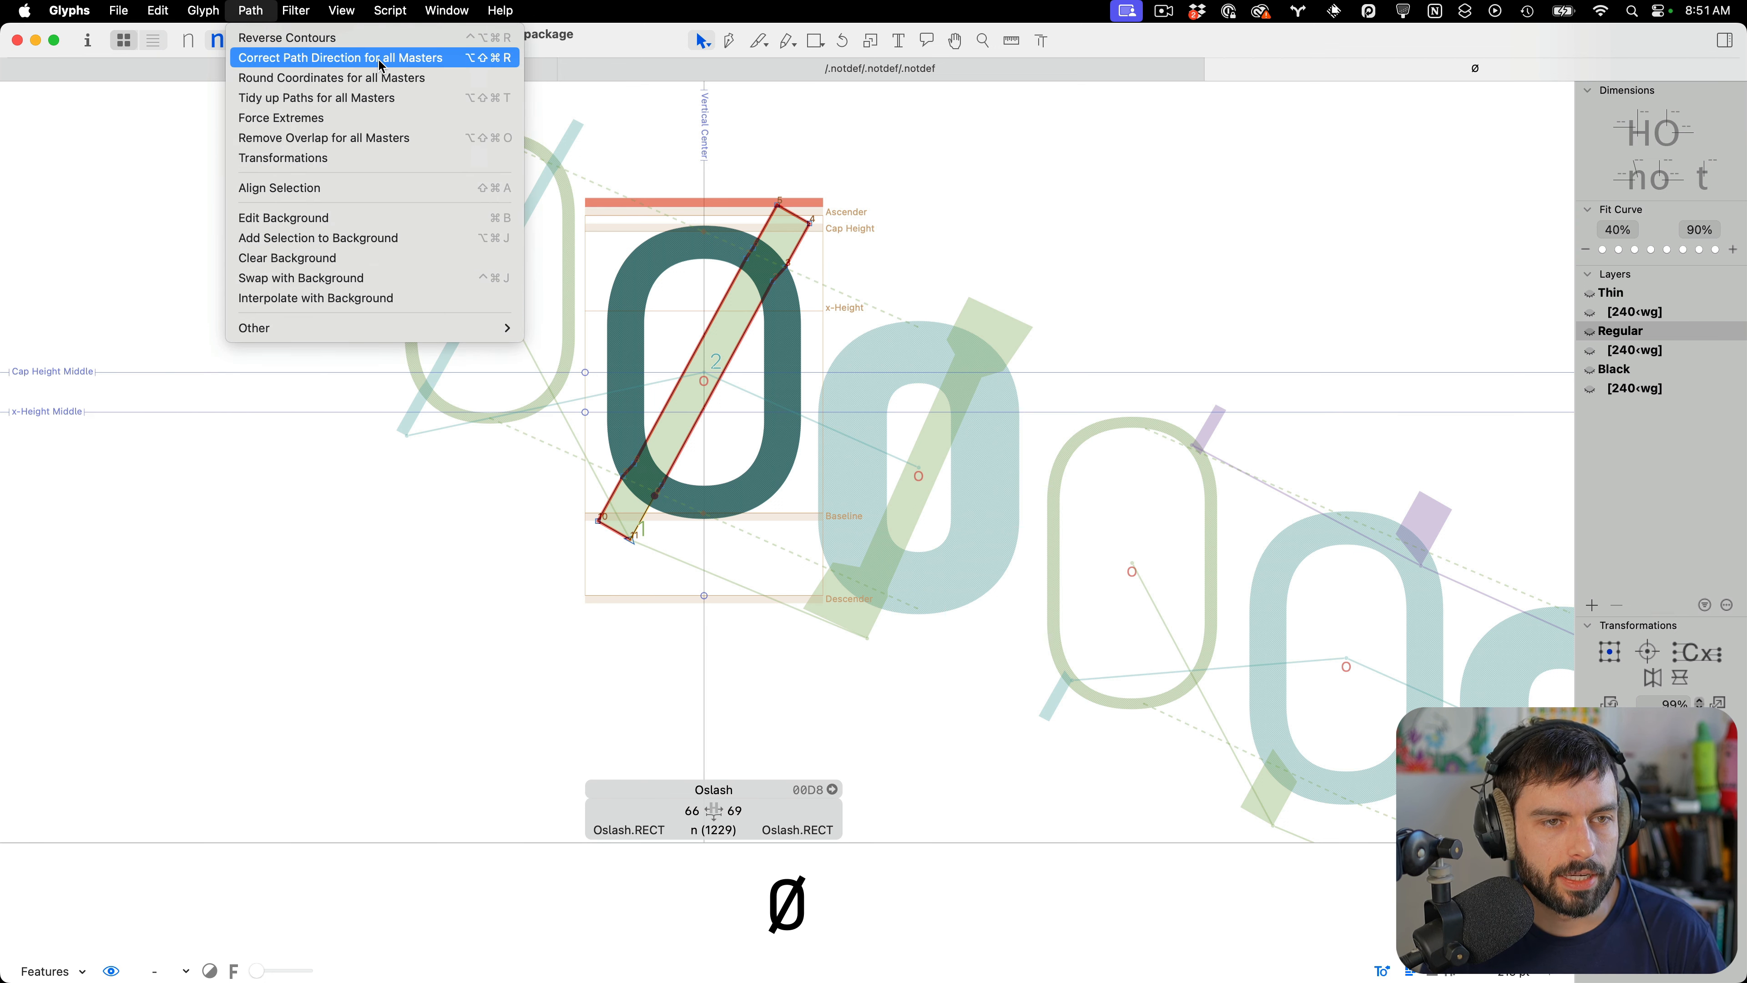
left_click(380, 60)
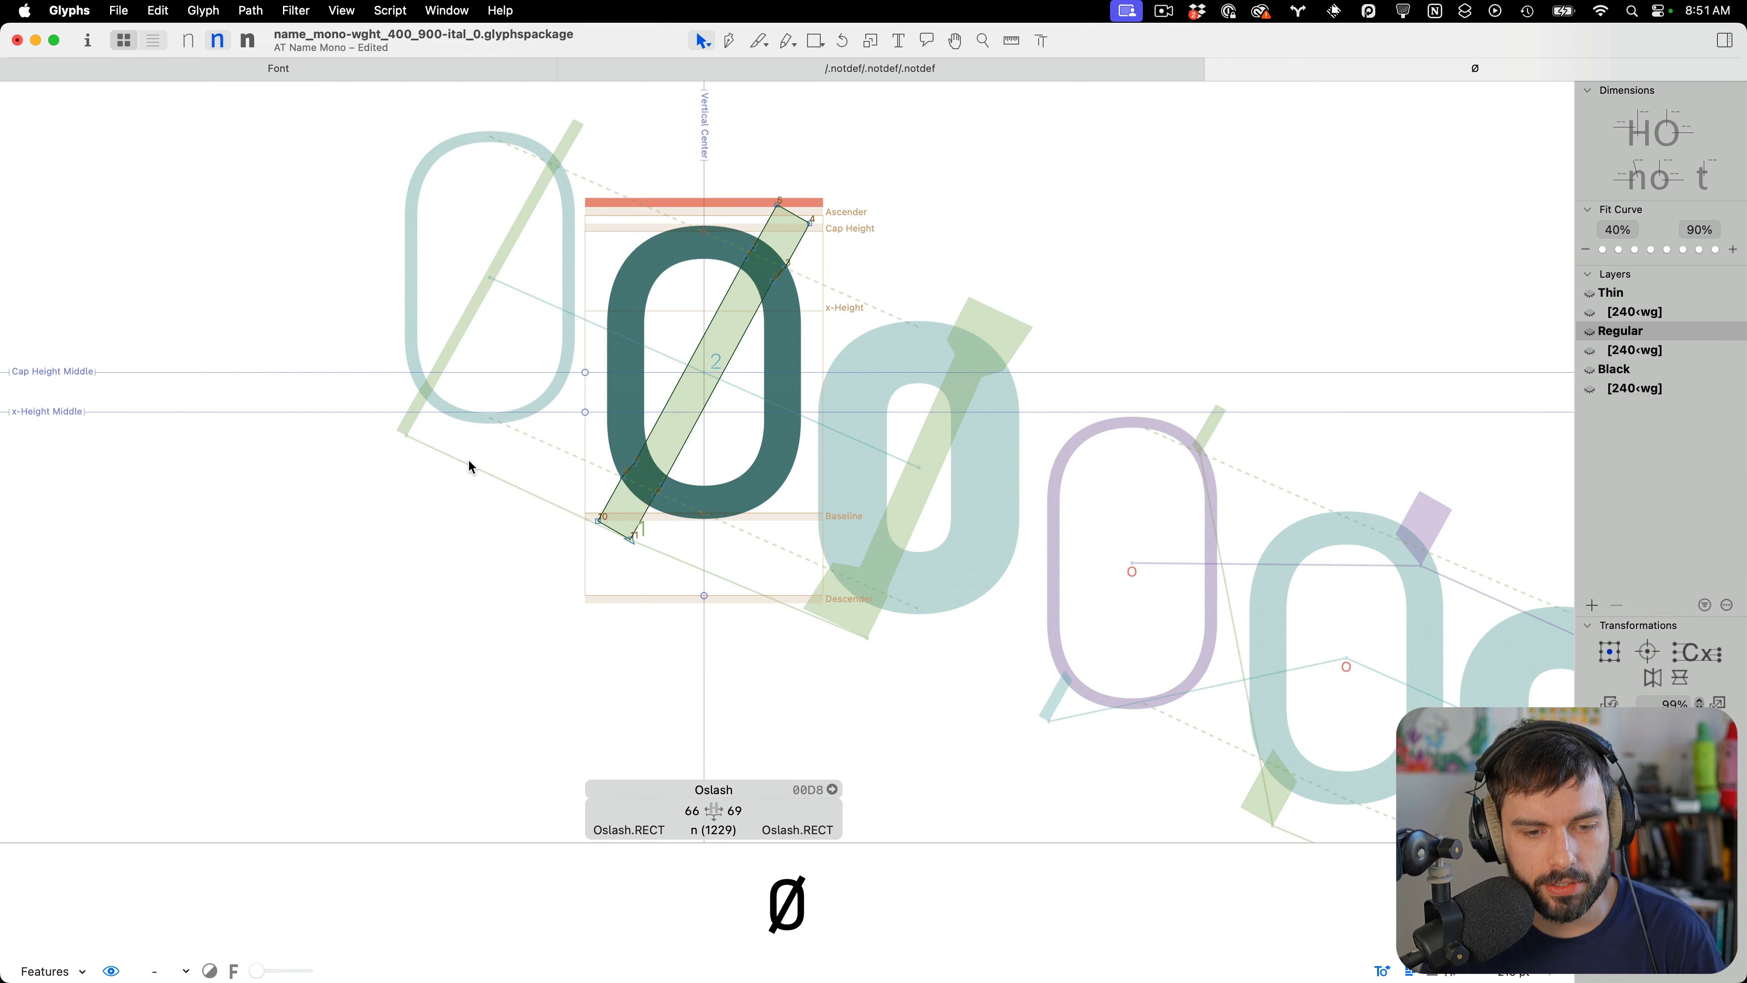
Reset the anchors of Oslash for all masters
scroll(465, 458, "down", 5)
scroll(527, 388, "up", 5)
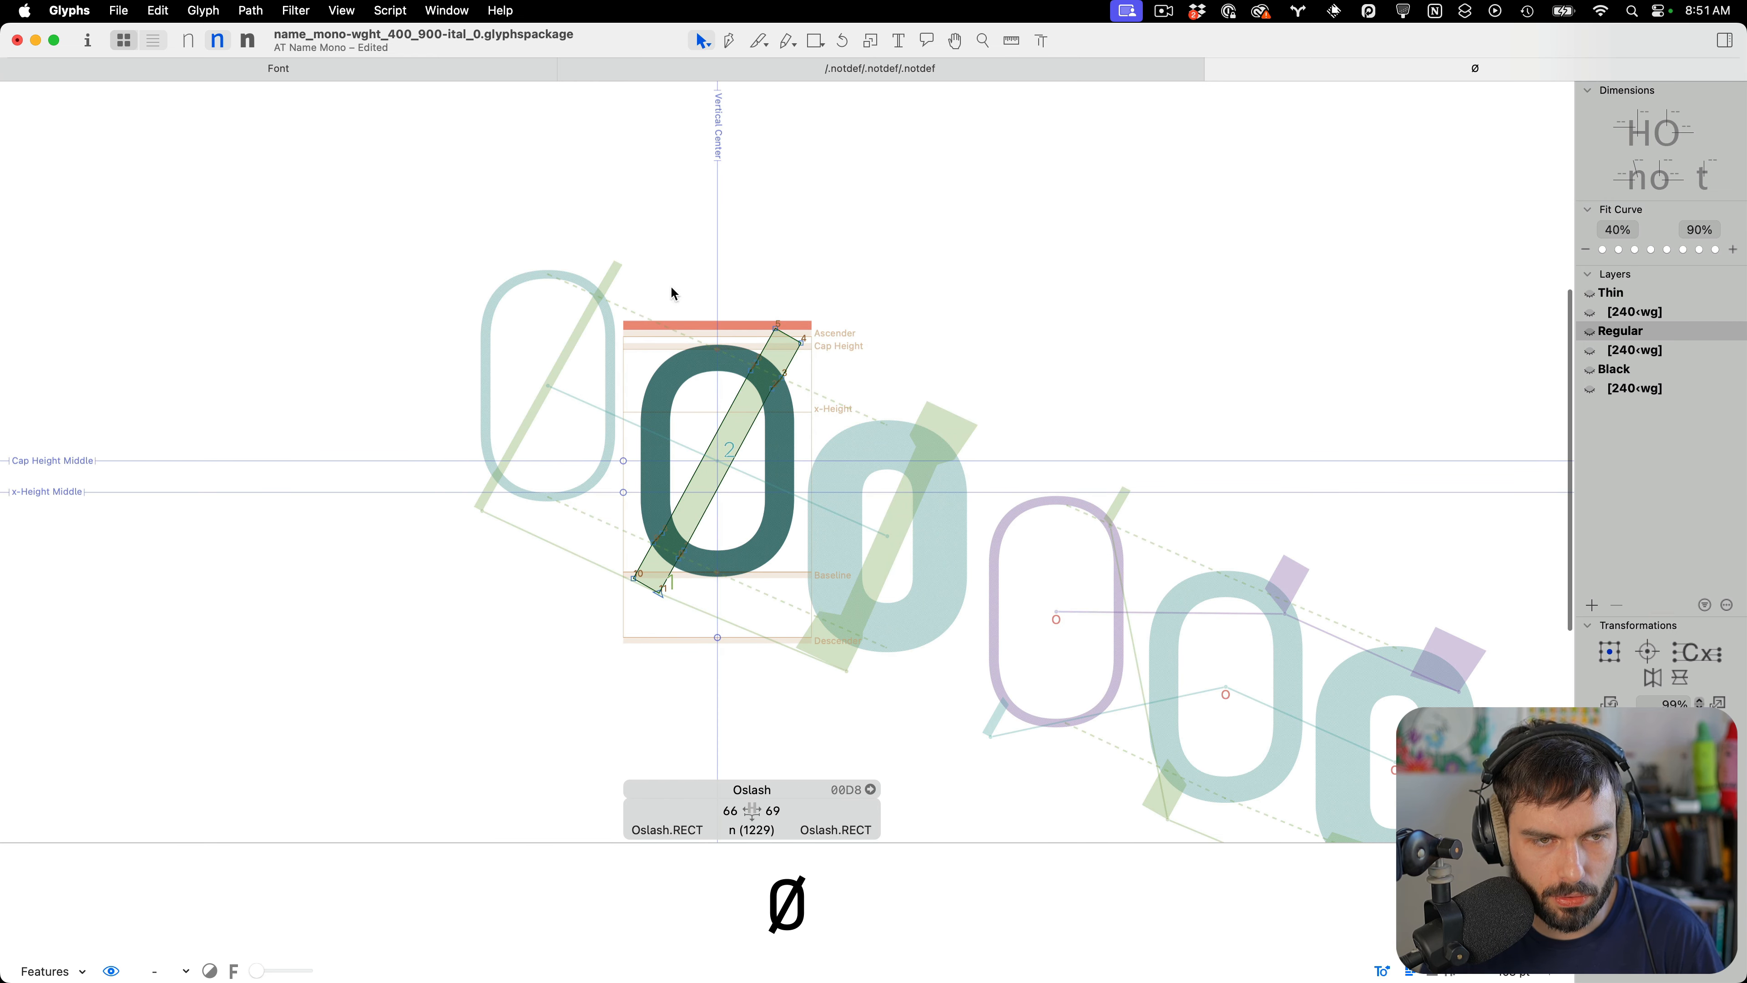
left_click(204, 10)
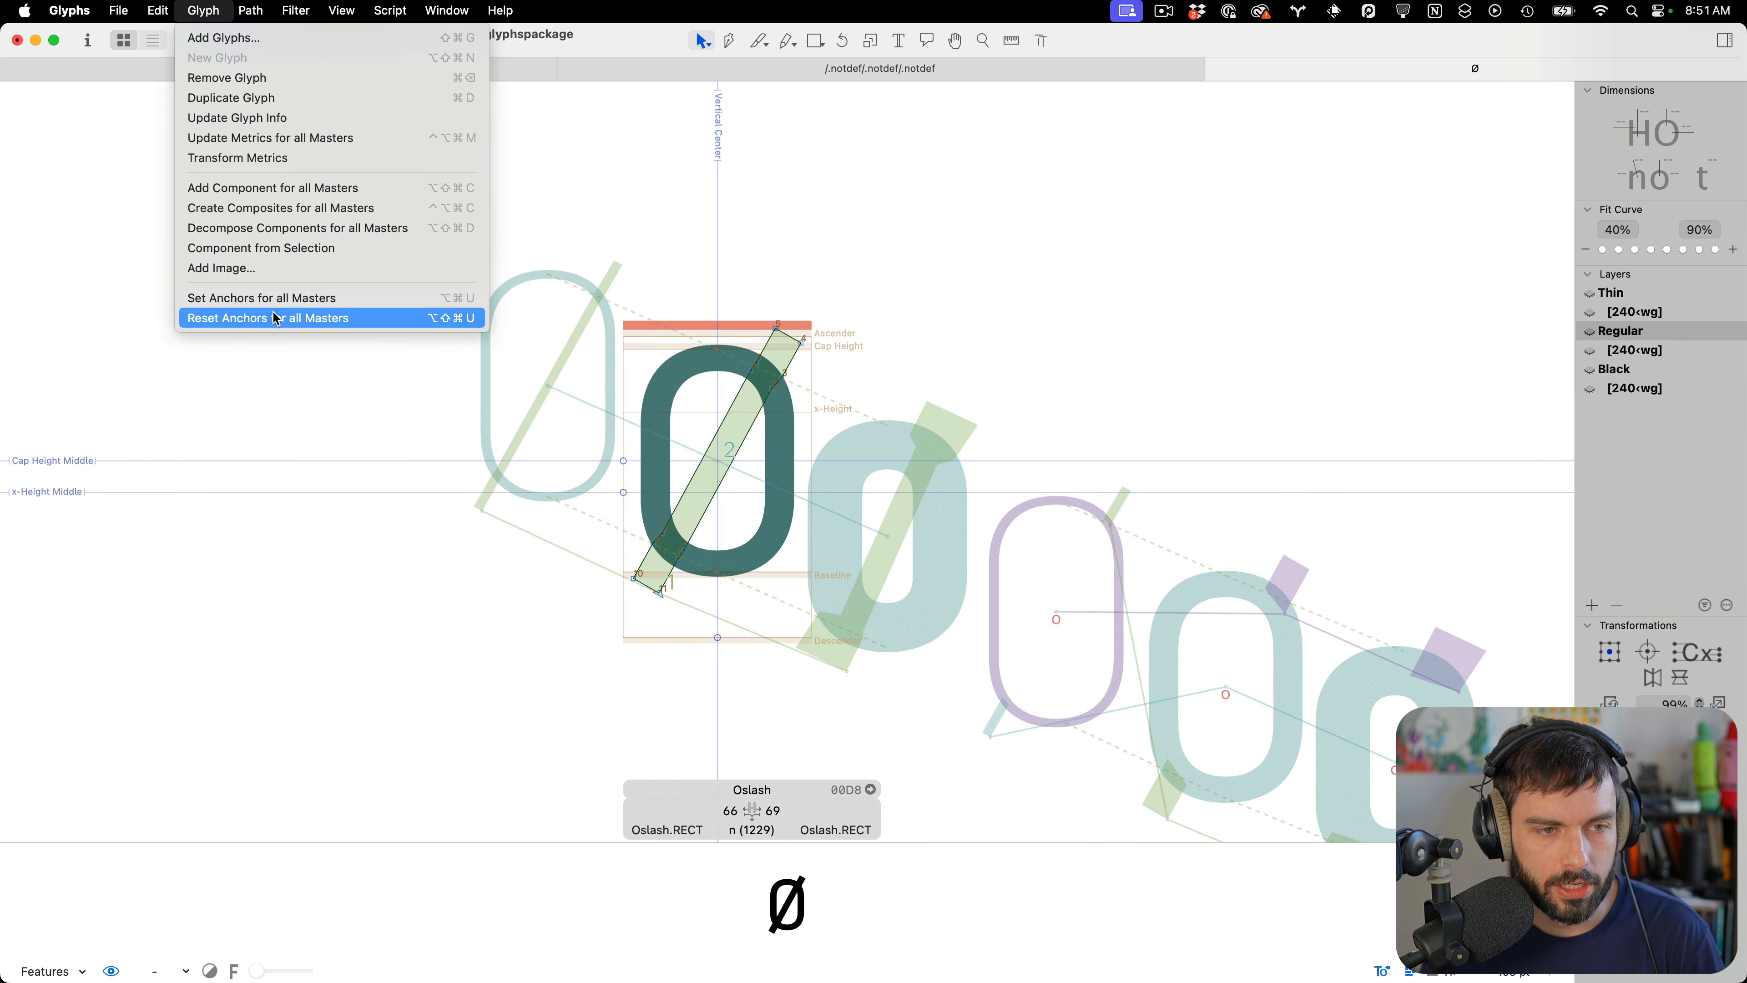
left_click(278, 320)
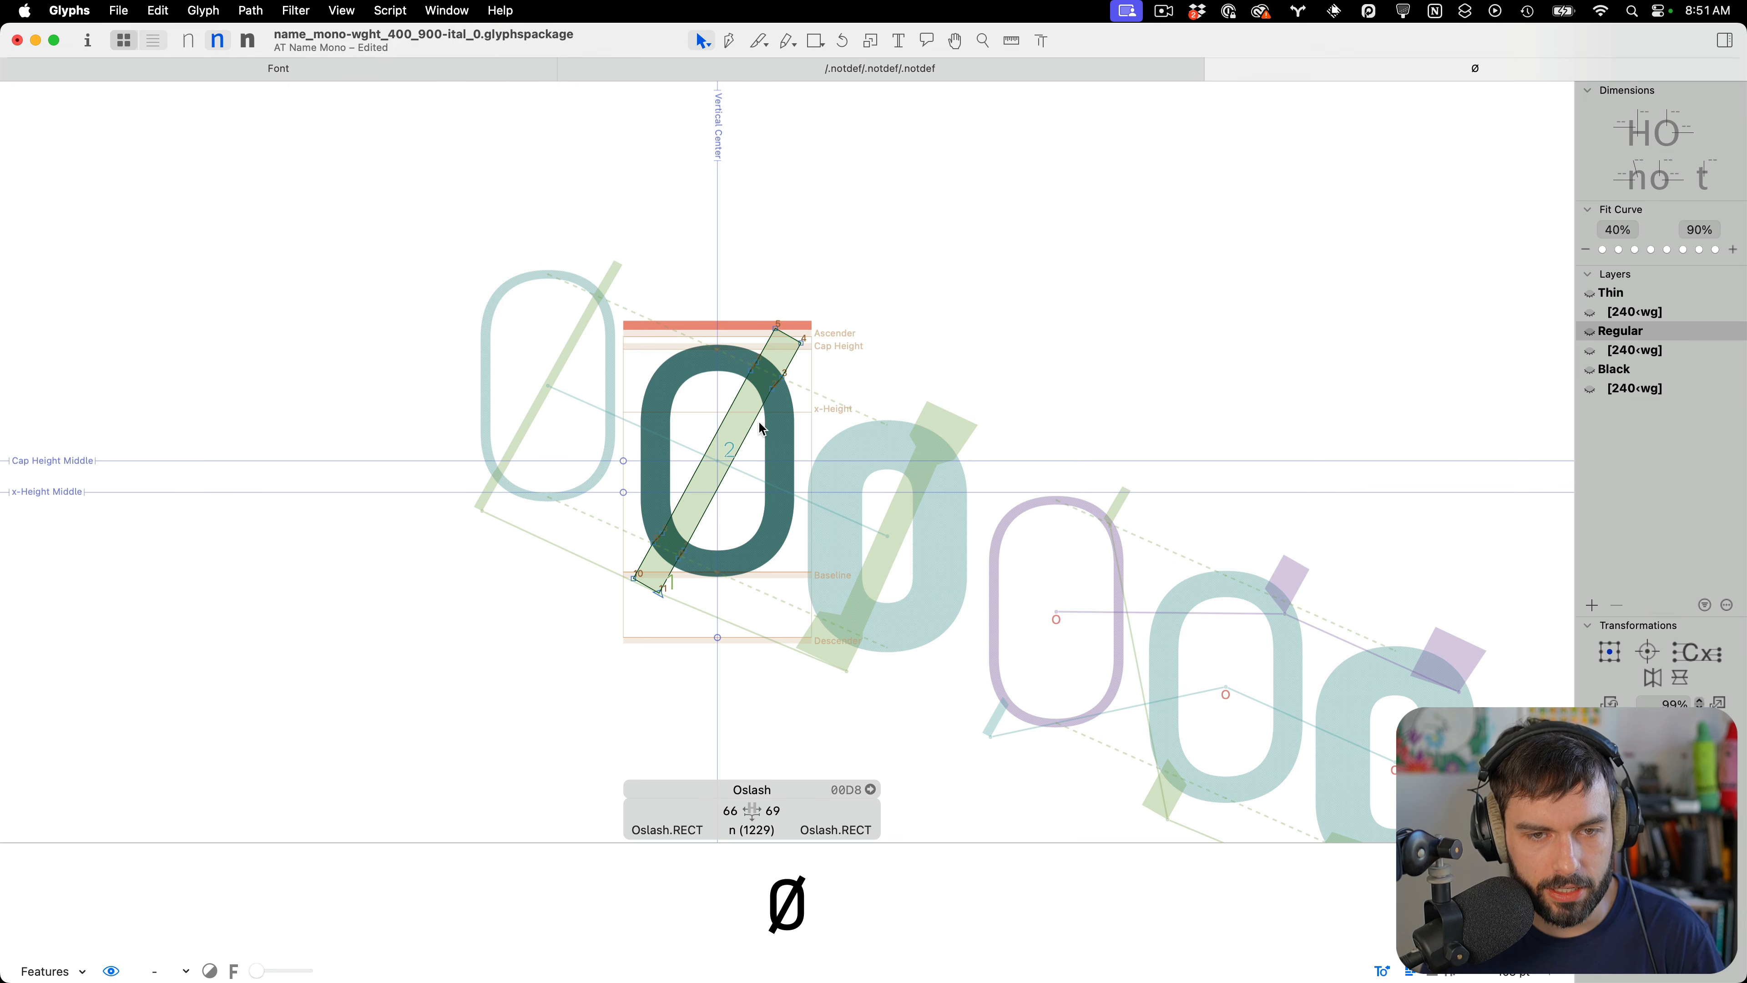
Inspect the Thin master and its 240‹wg layer, and show all instances in the preview
scroll(762, 435, "up", 2)
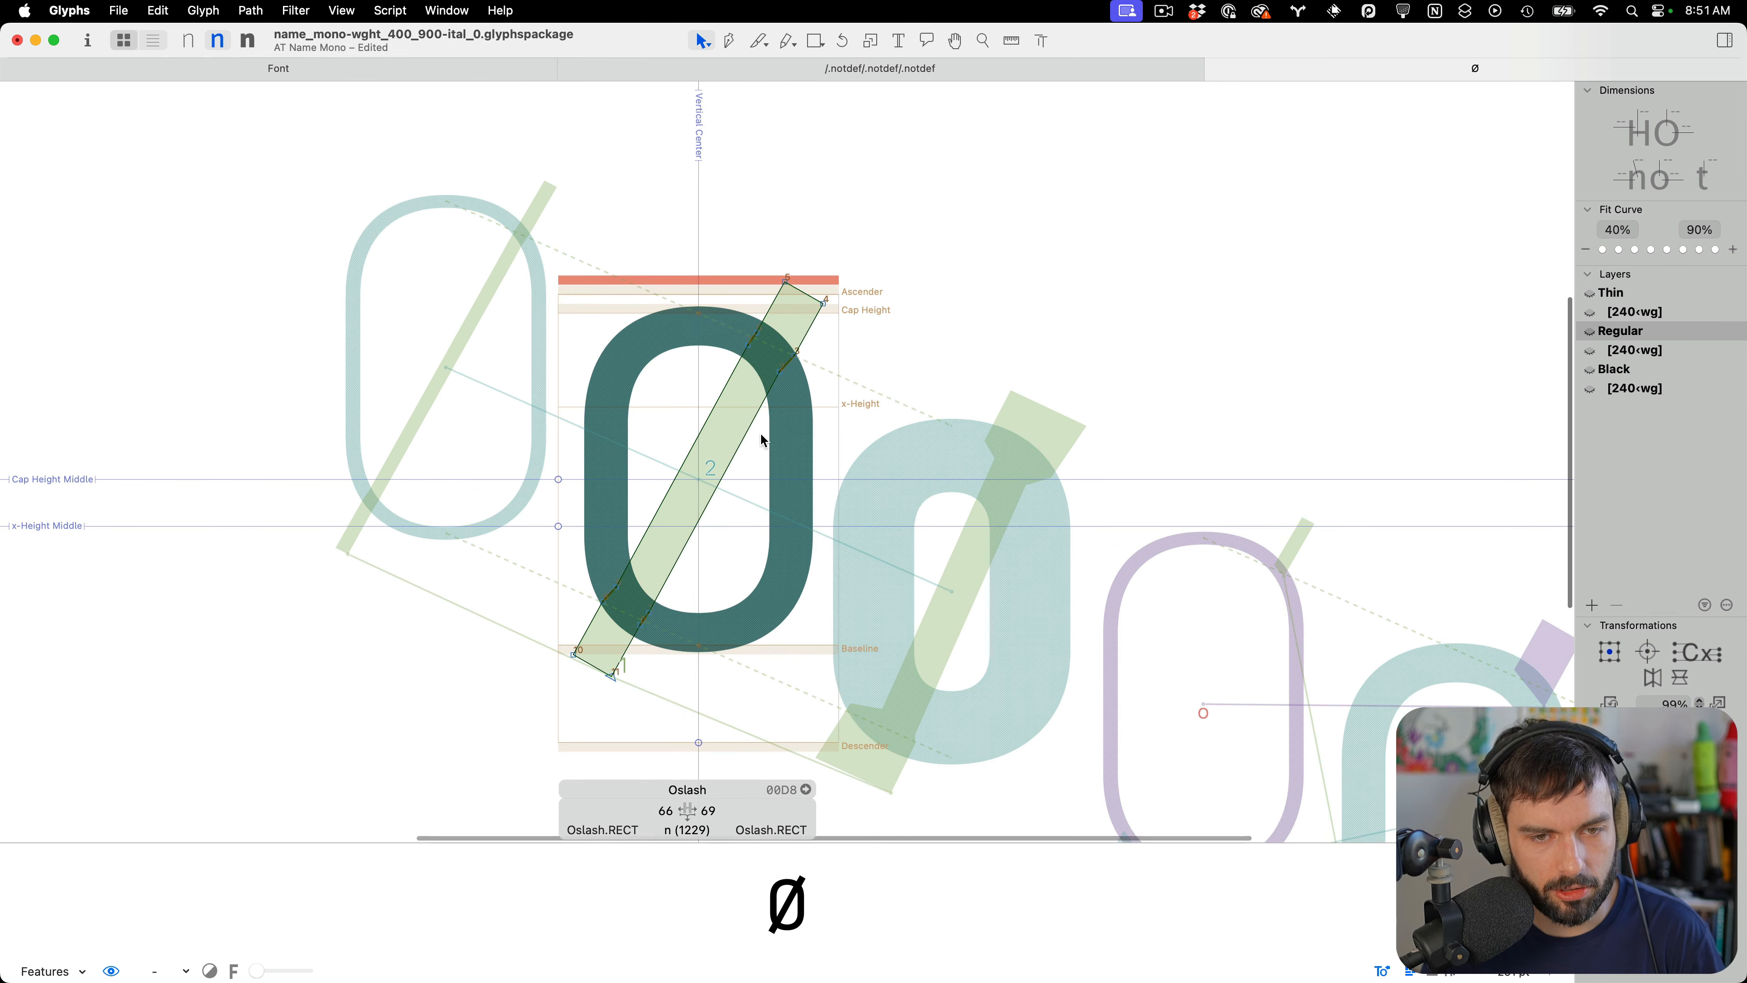
left_click(1668, 312)
scroll(534, 358, "down", 2)
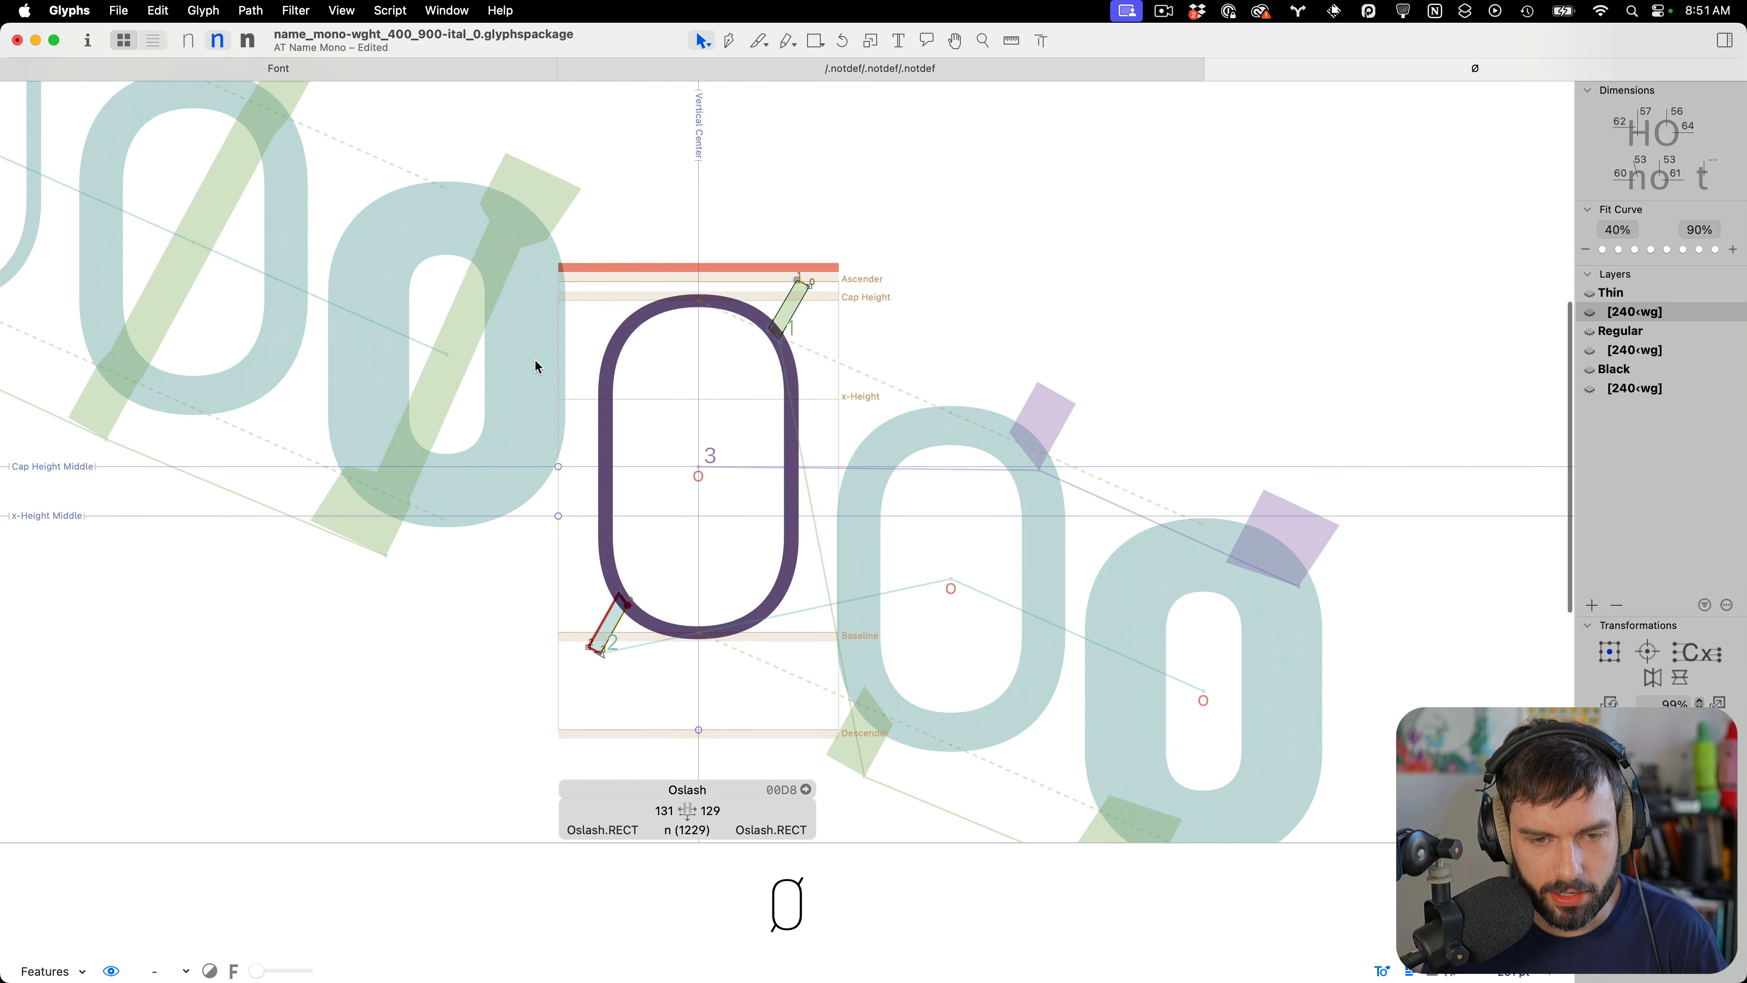
scroll(667, 466, "up", 2)
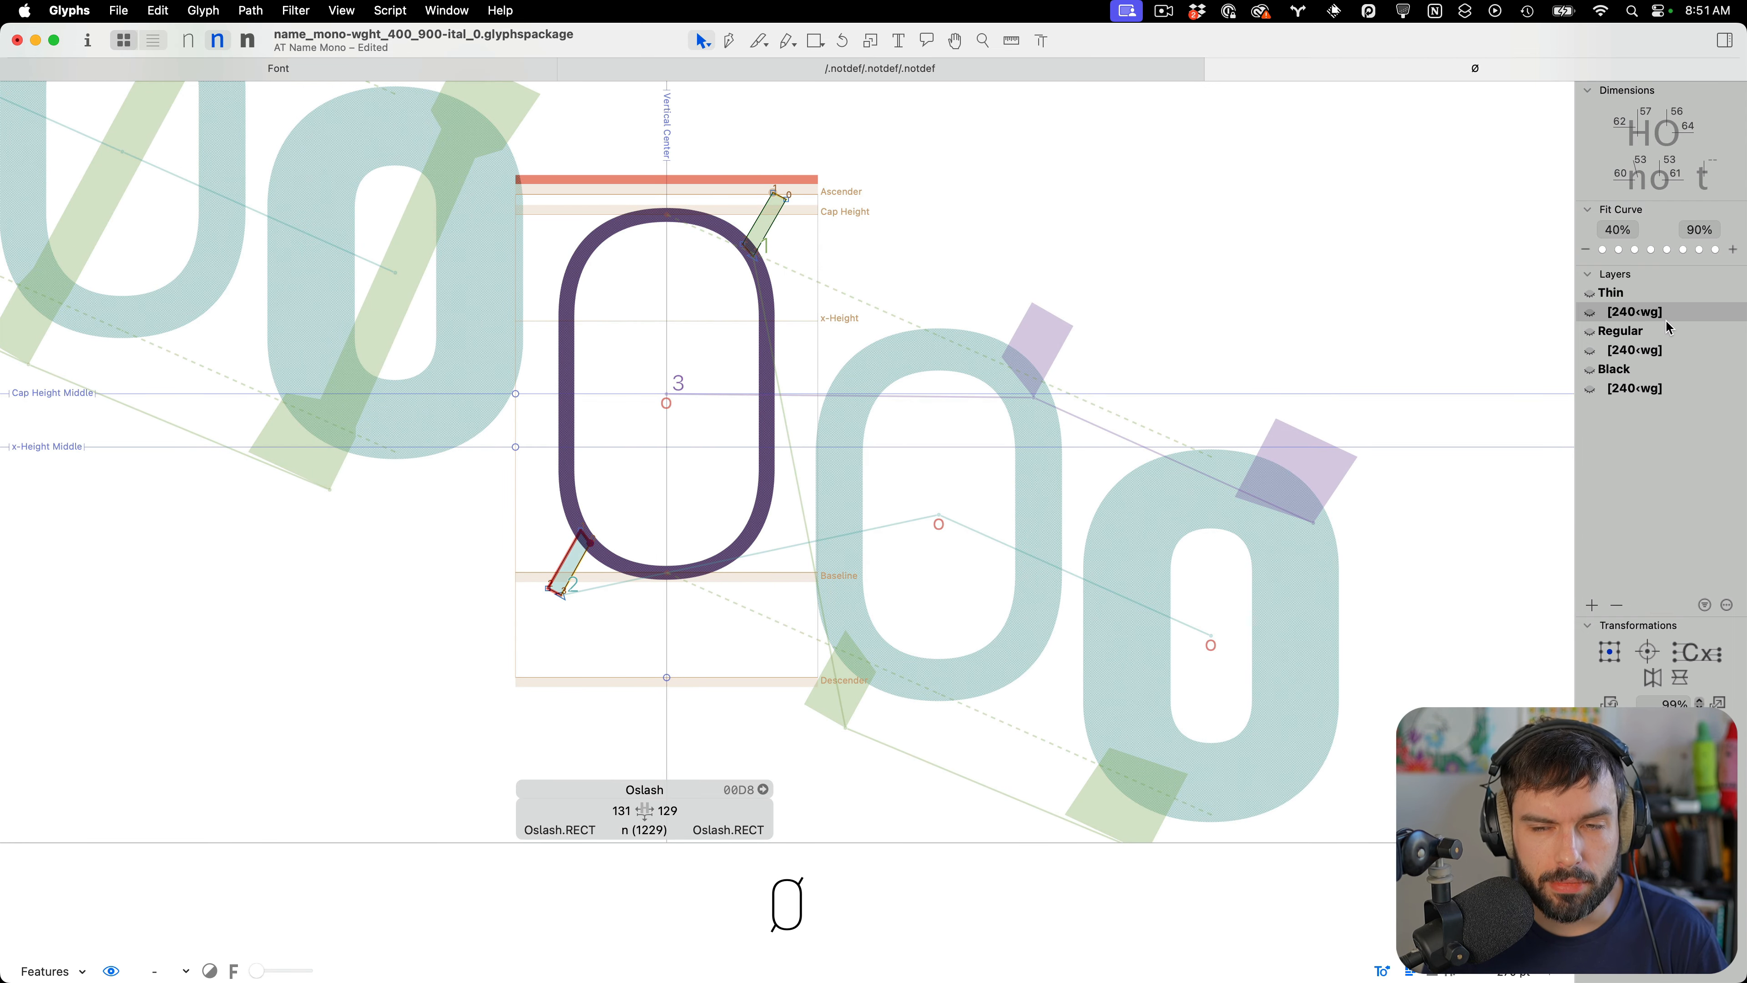
left_click(1648, 297)
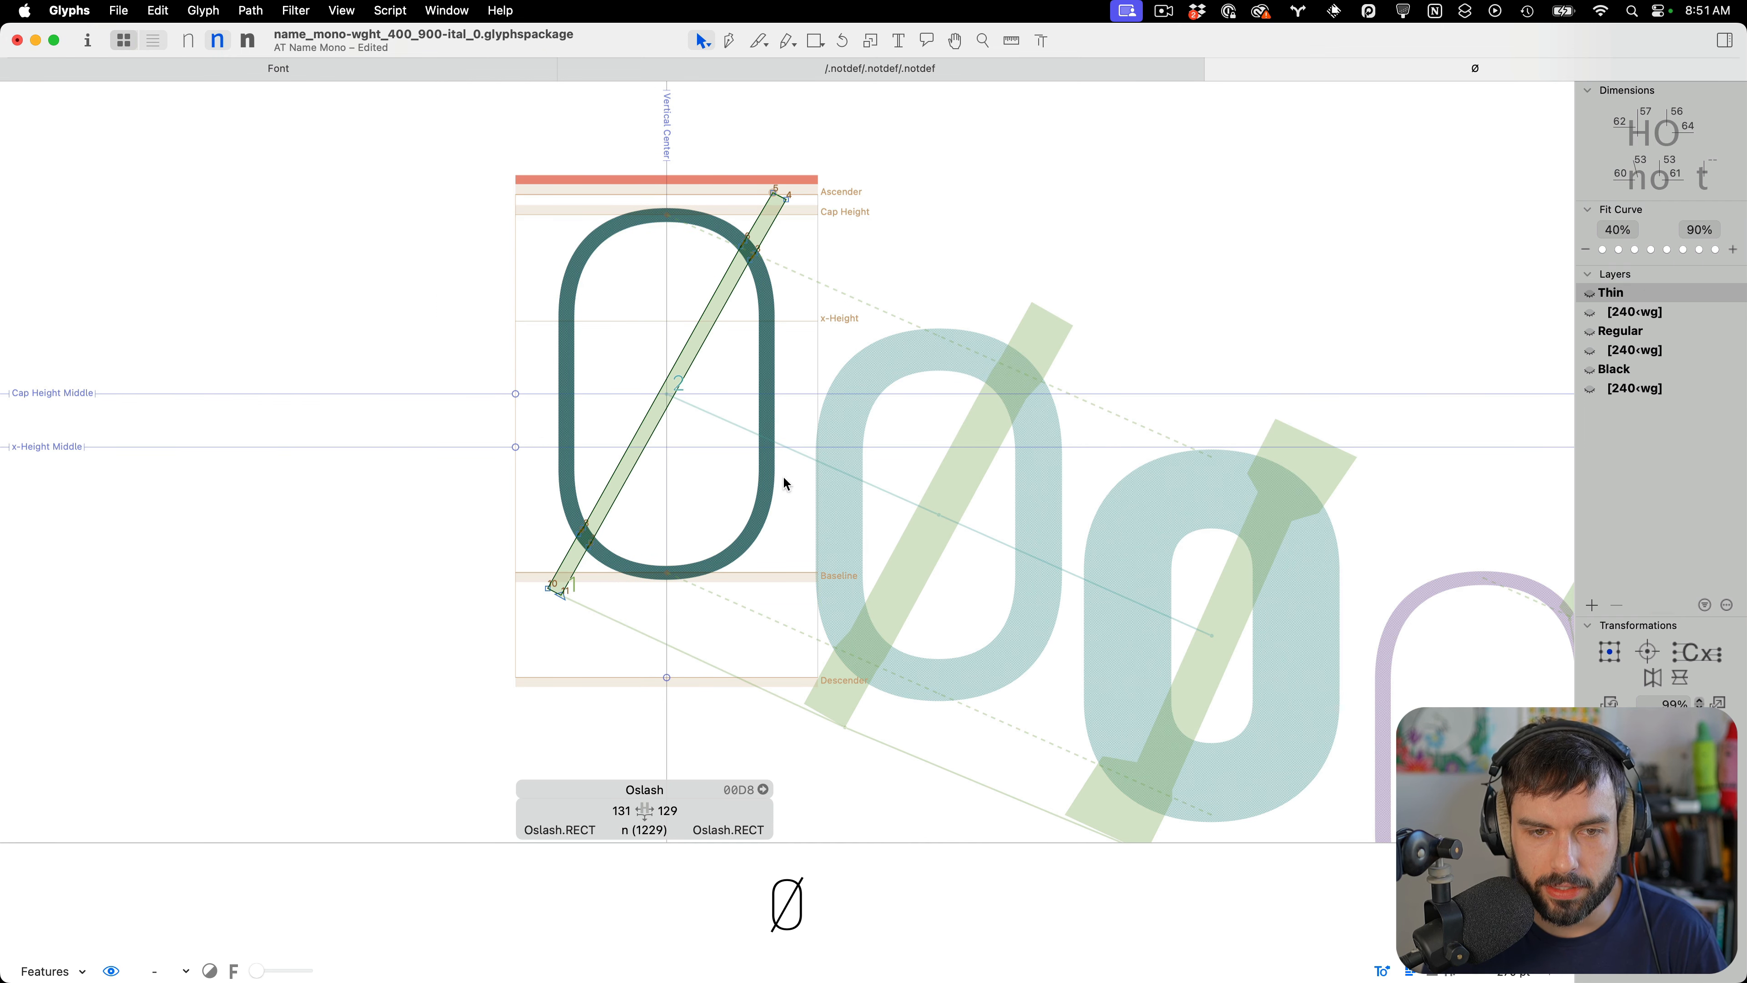
left_click(155, 971)
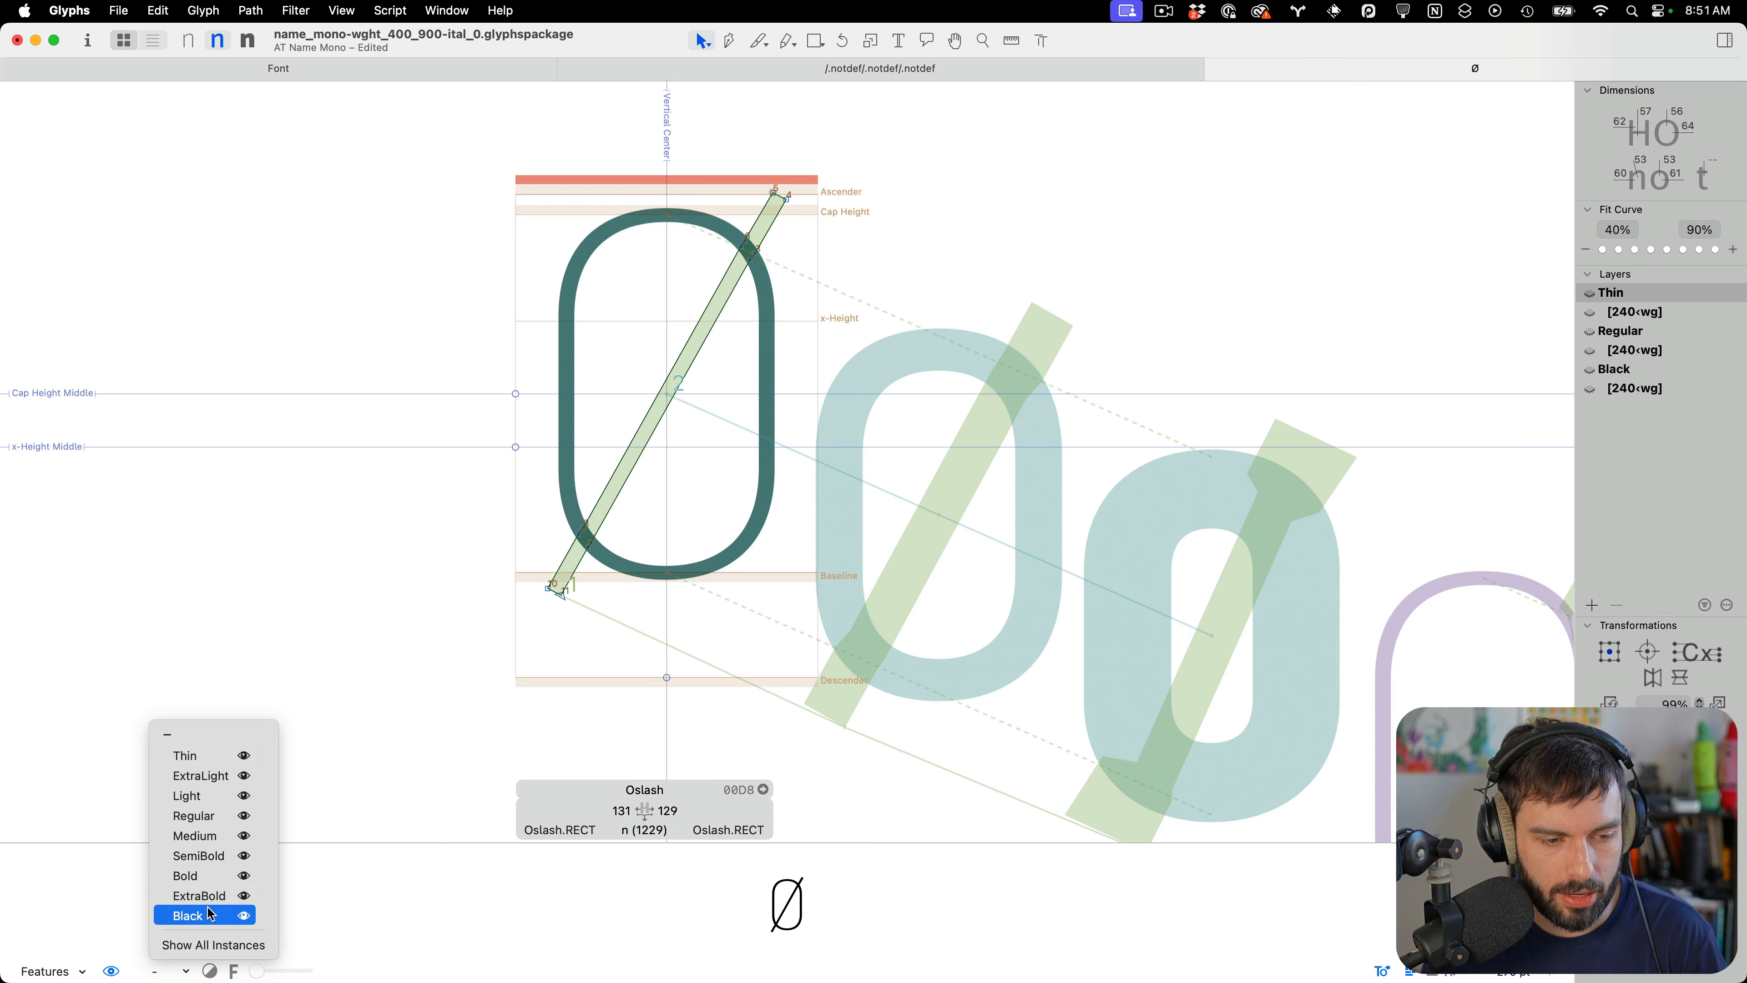
left_click(209, 946)
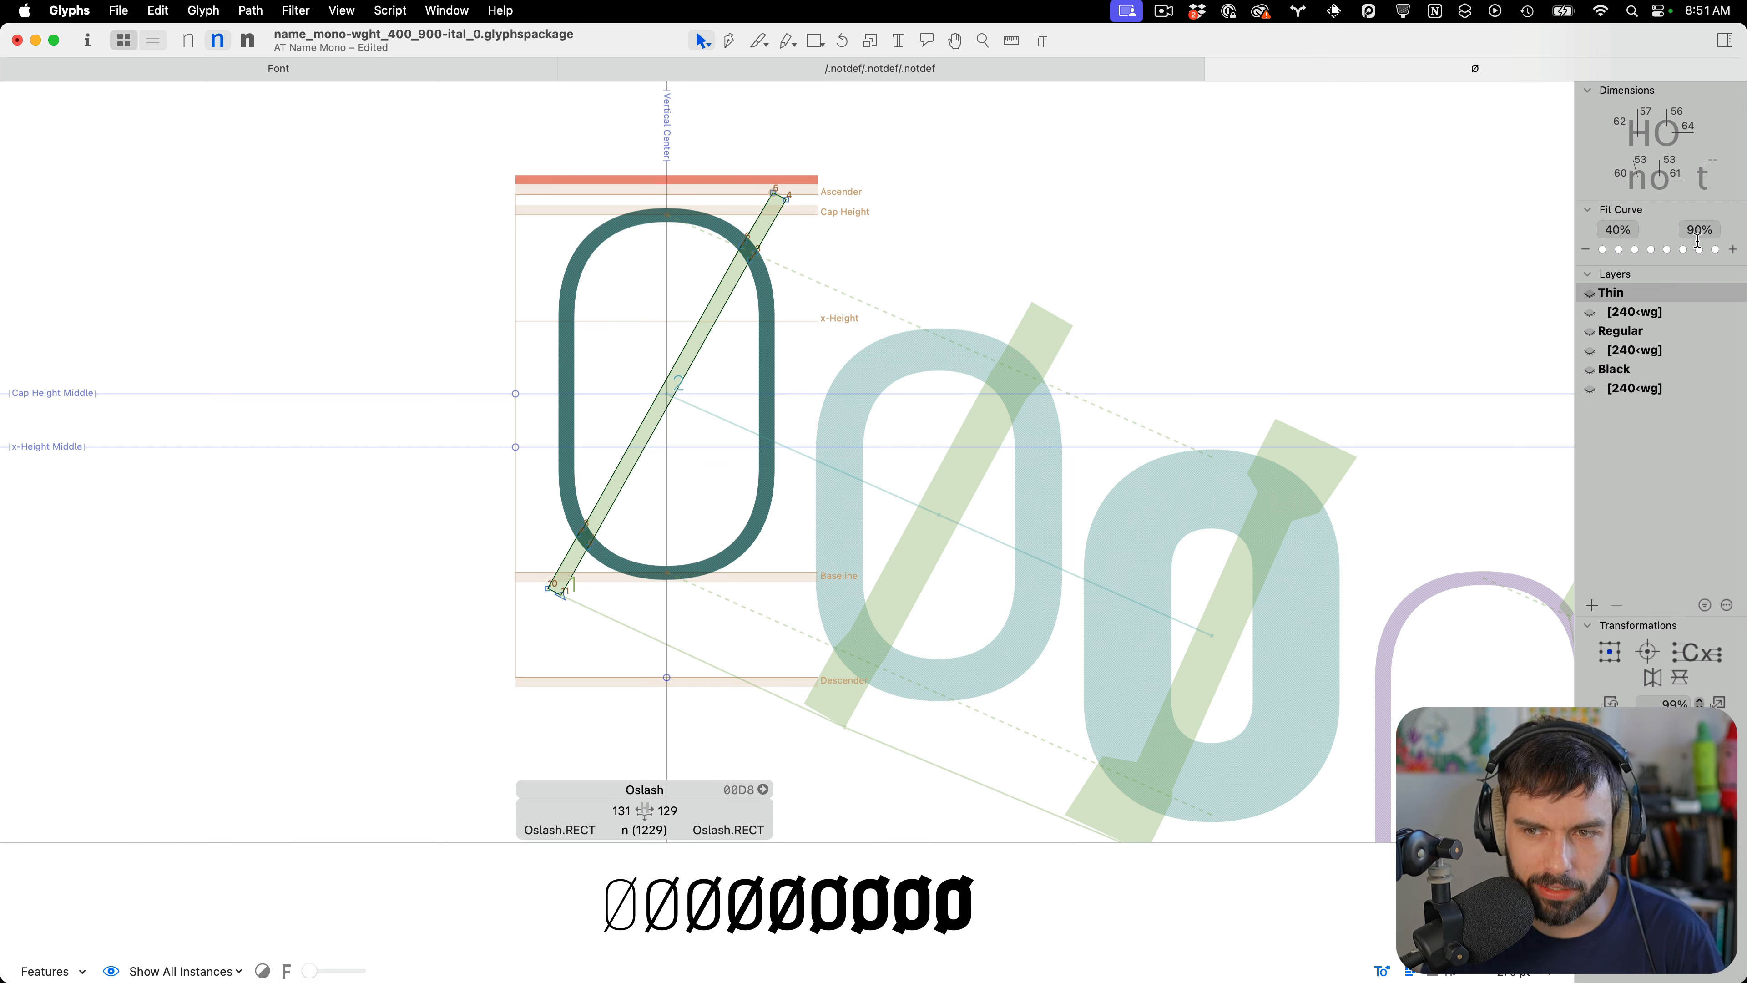
Reorder the shapes of the Thin 240‹wg layer with the Shape Order filter
left_click(1706, 311)
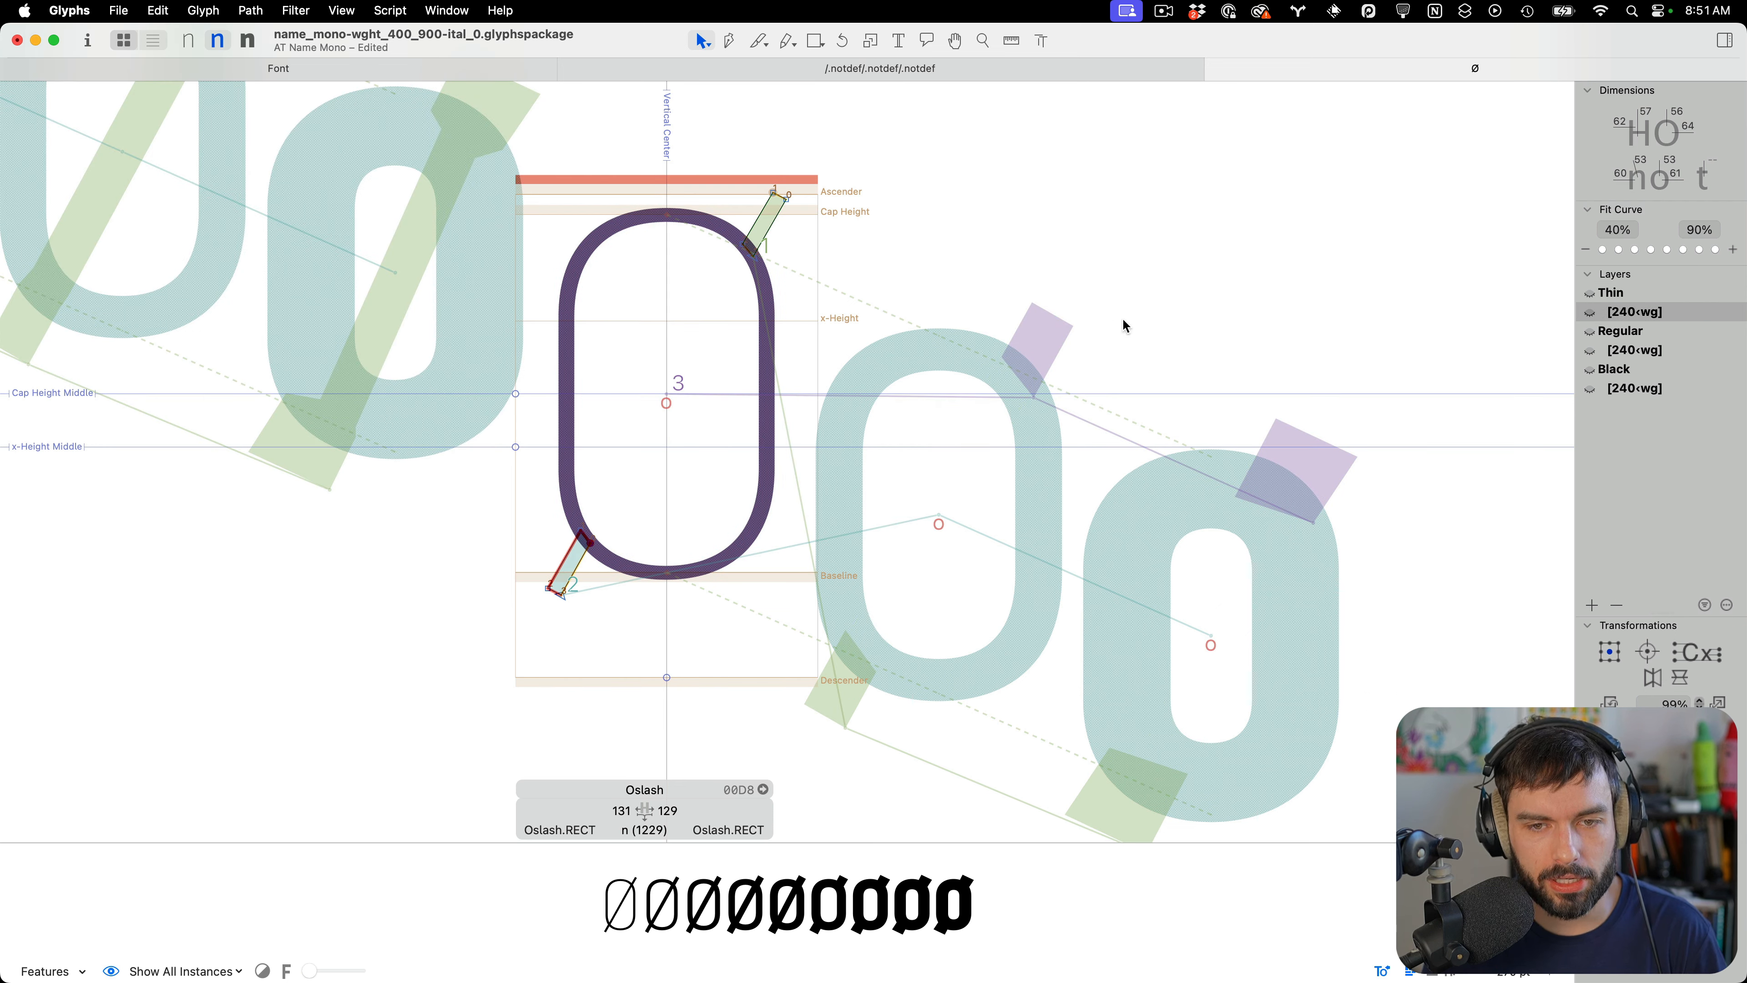
left_click(341, 9)
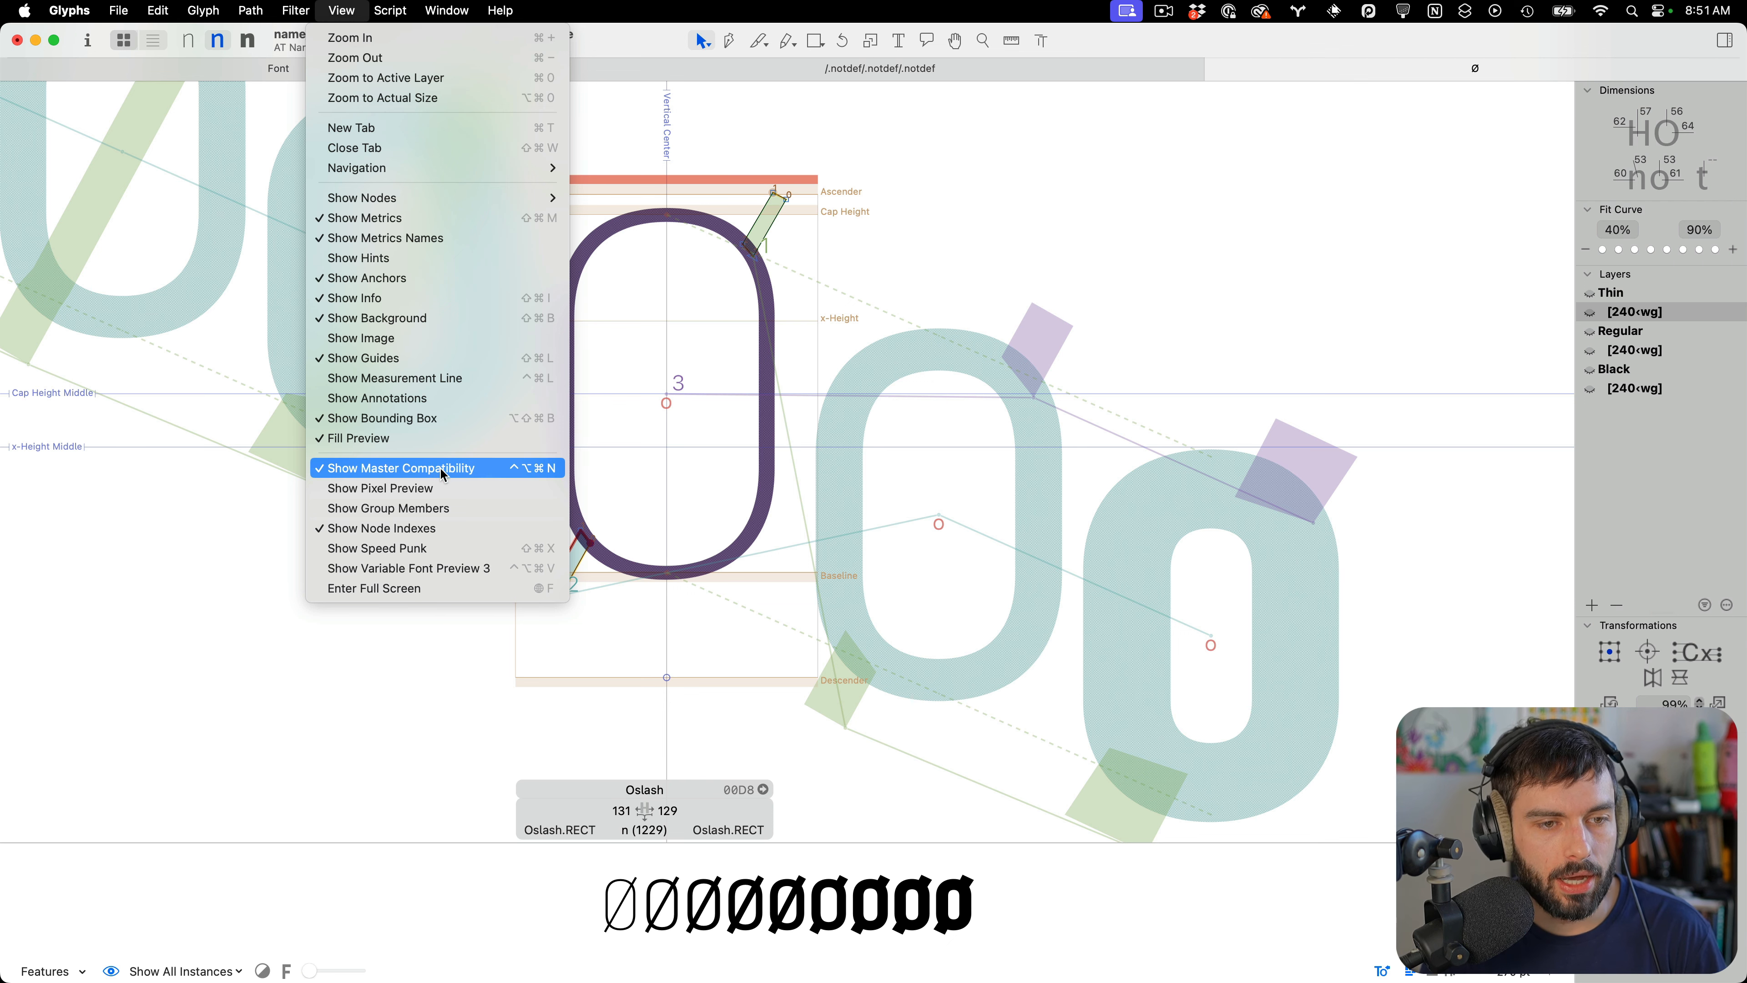
mouse_move(295, 9)
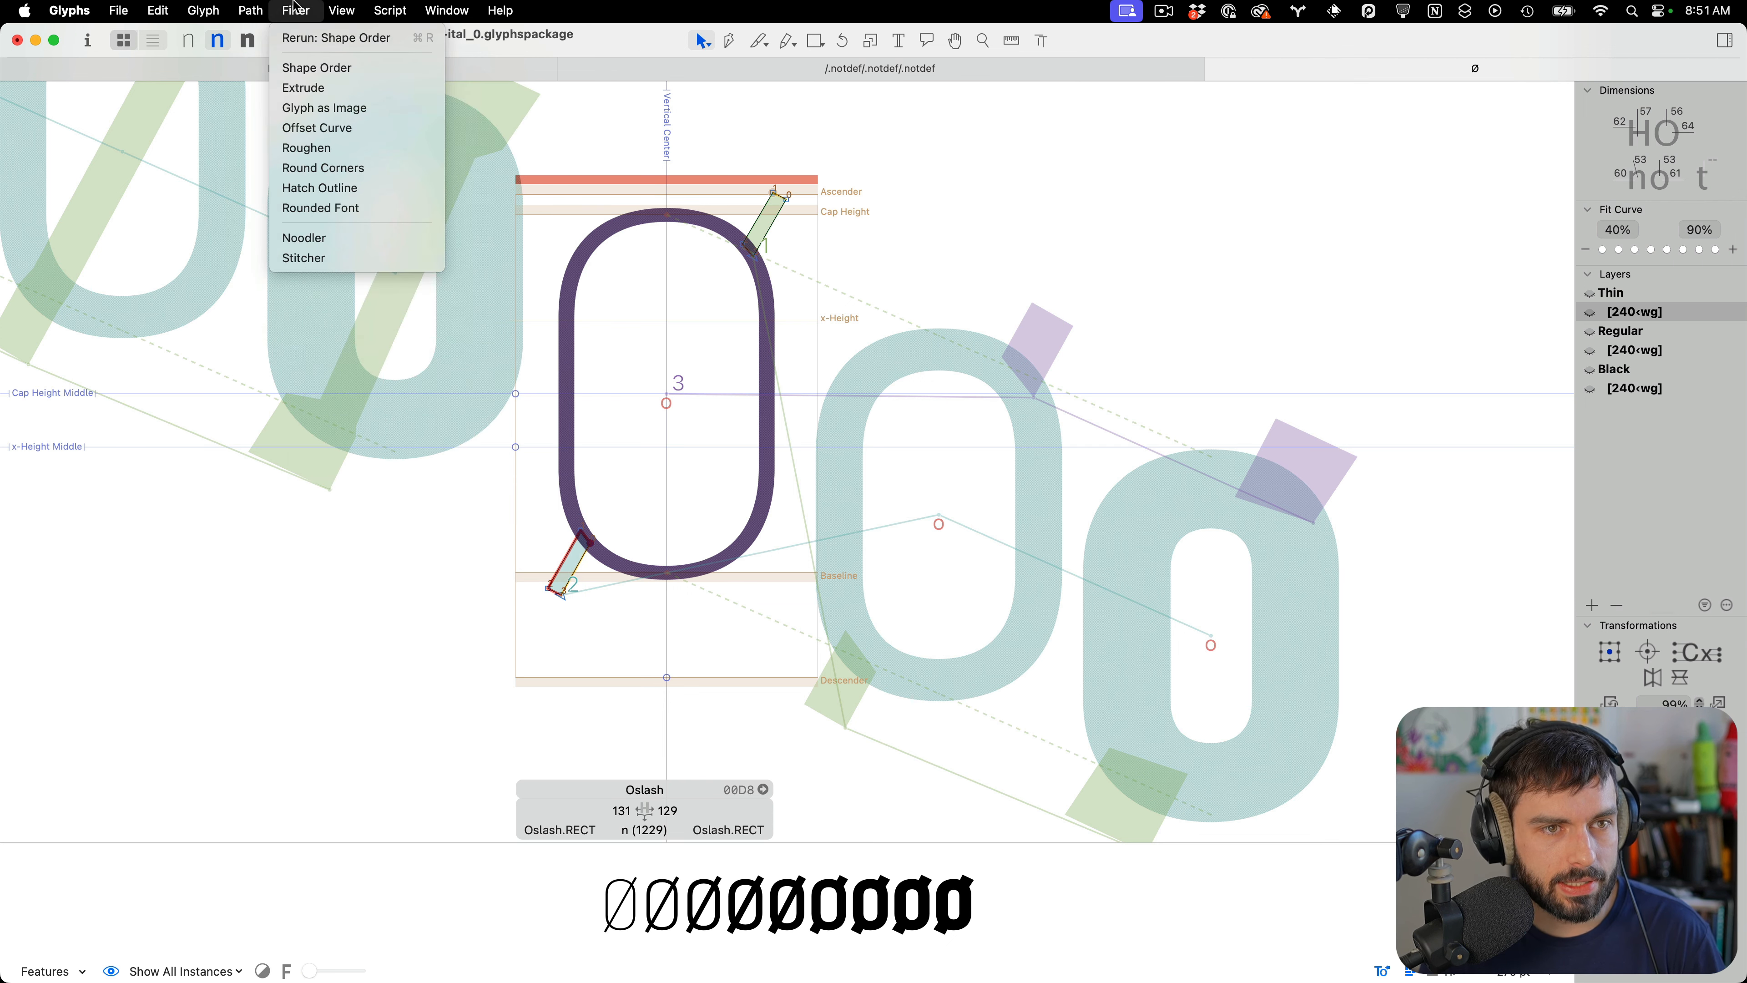
left_click(308, 69)
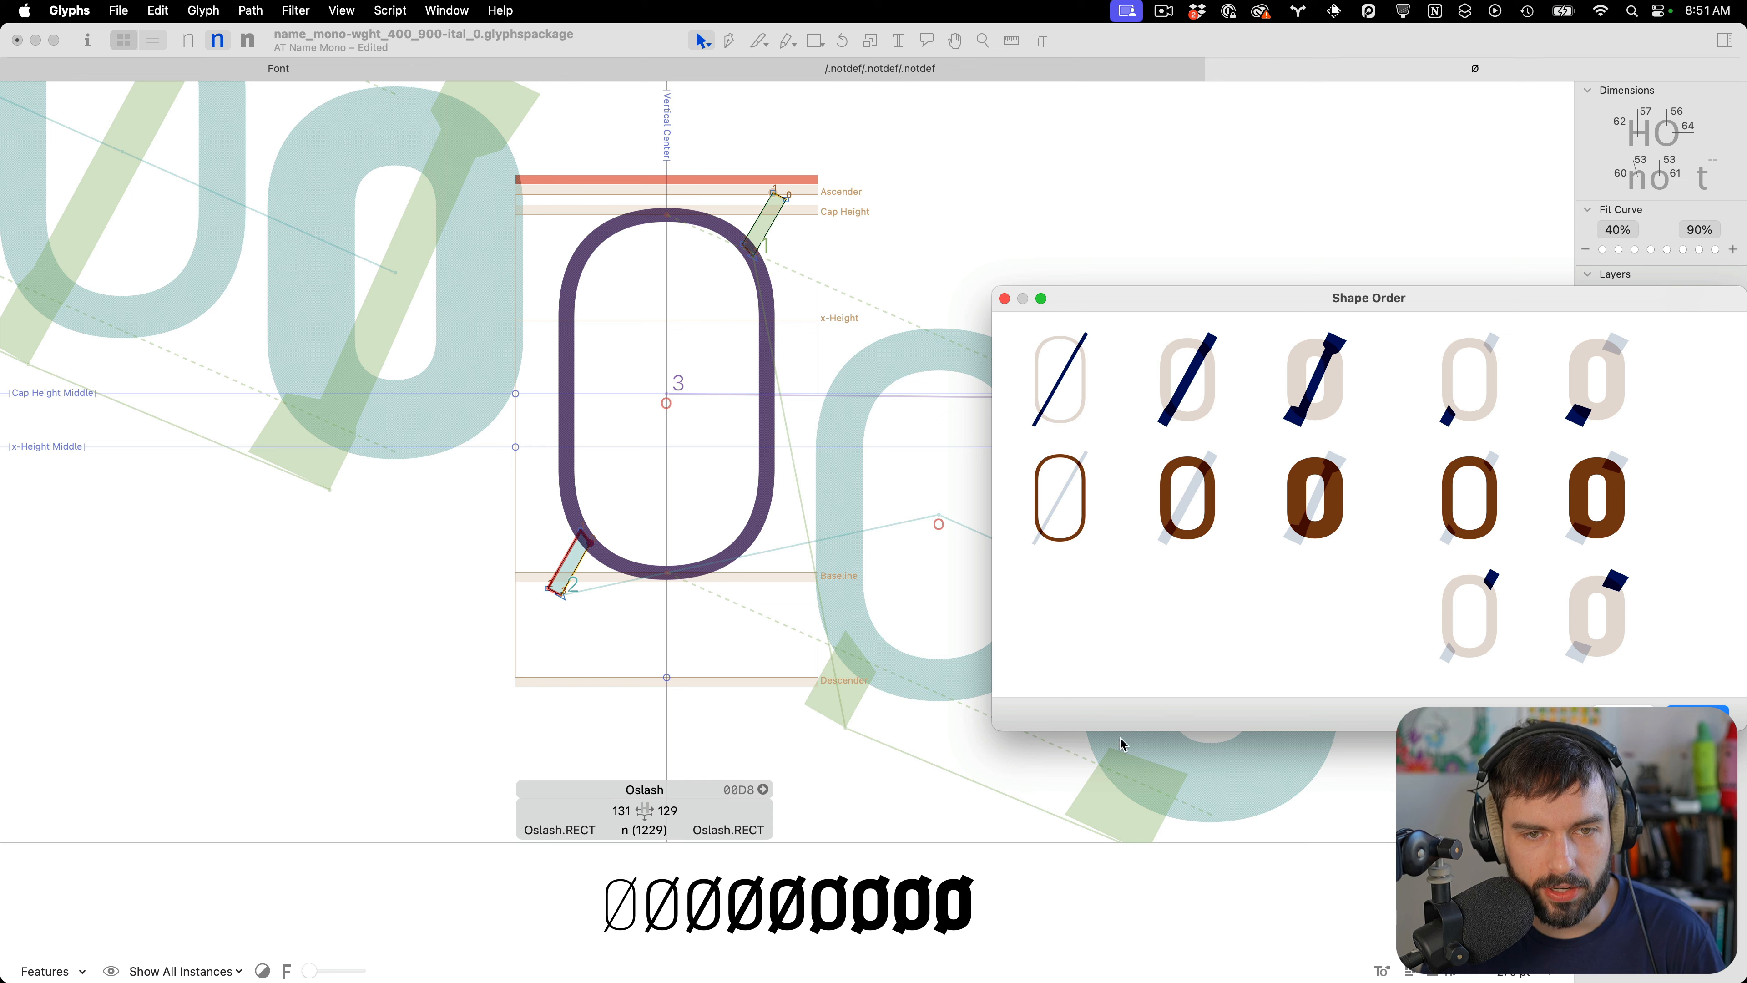
left_click_drag(1445, 296, 1005, 256)
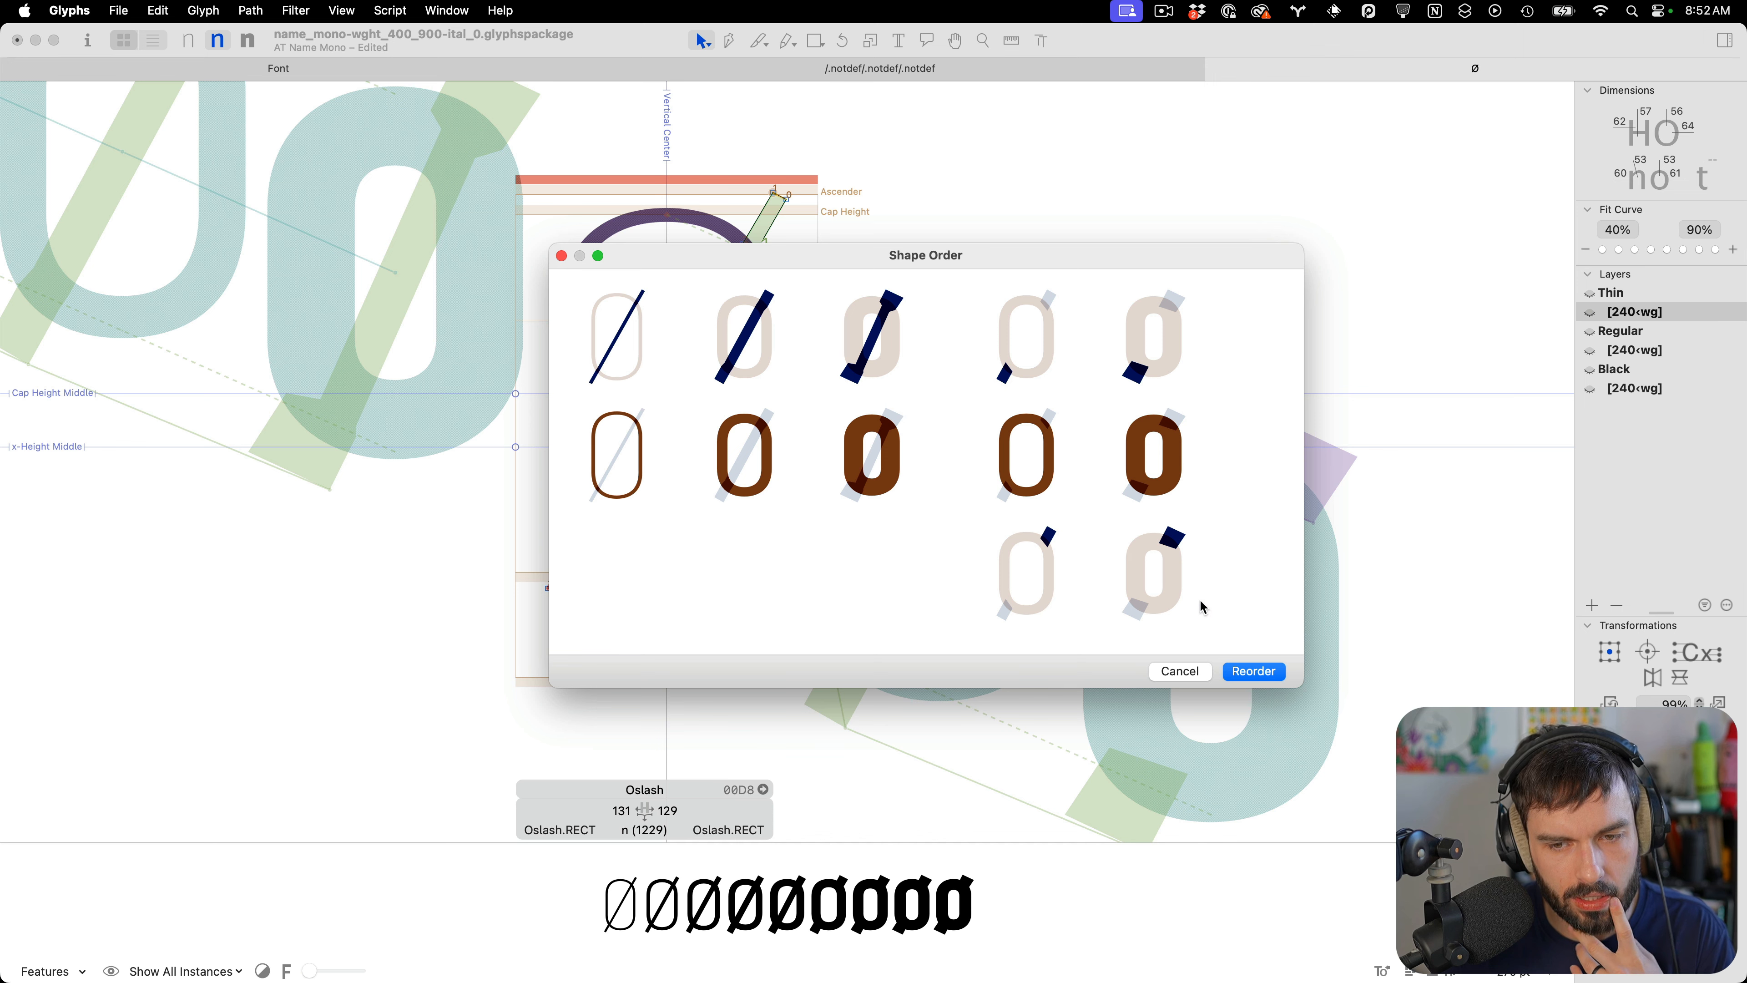
left_click(1261, 675)
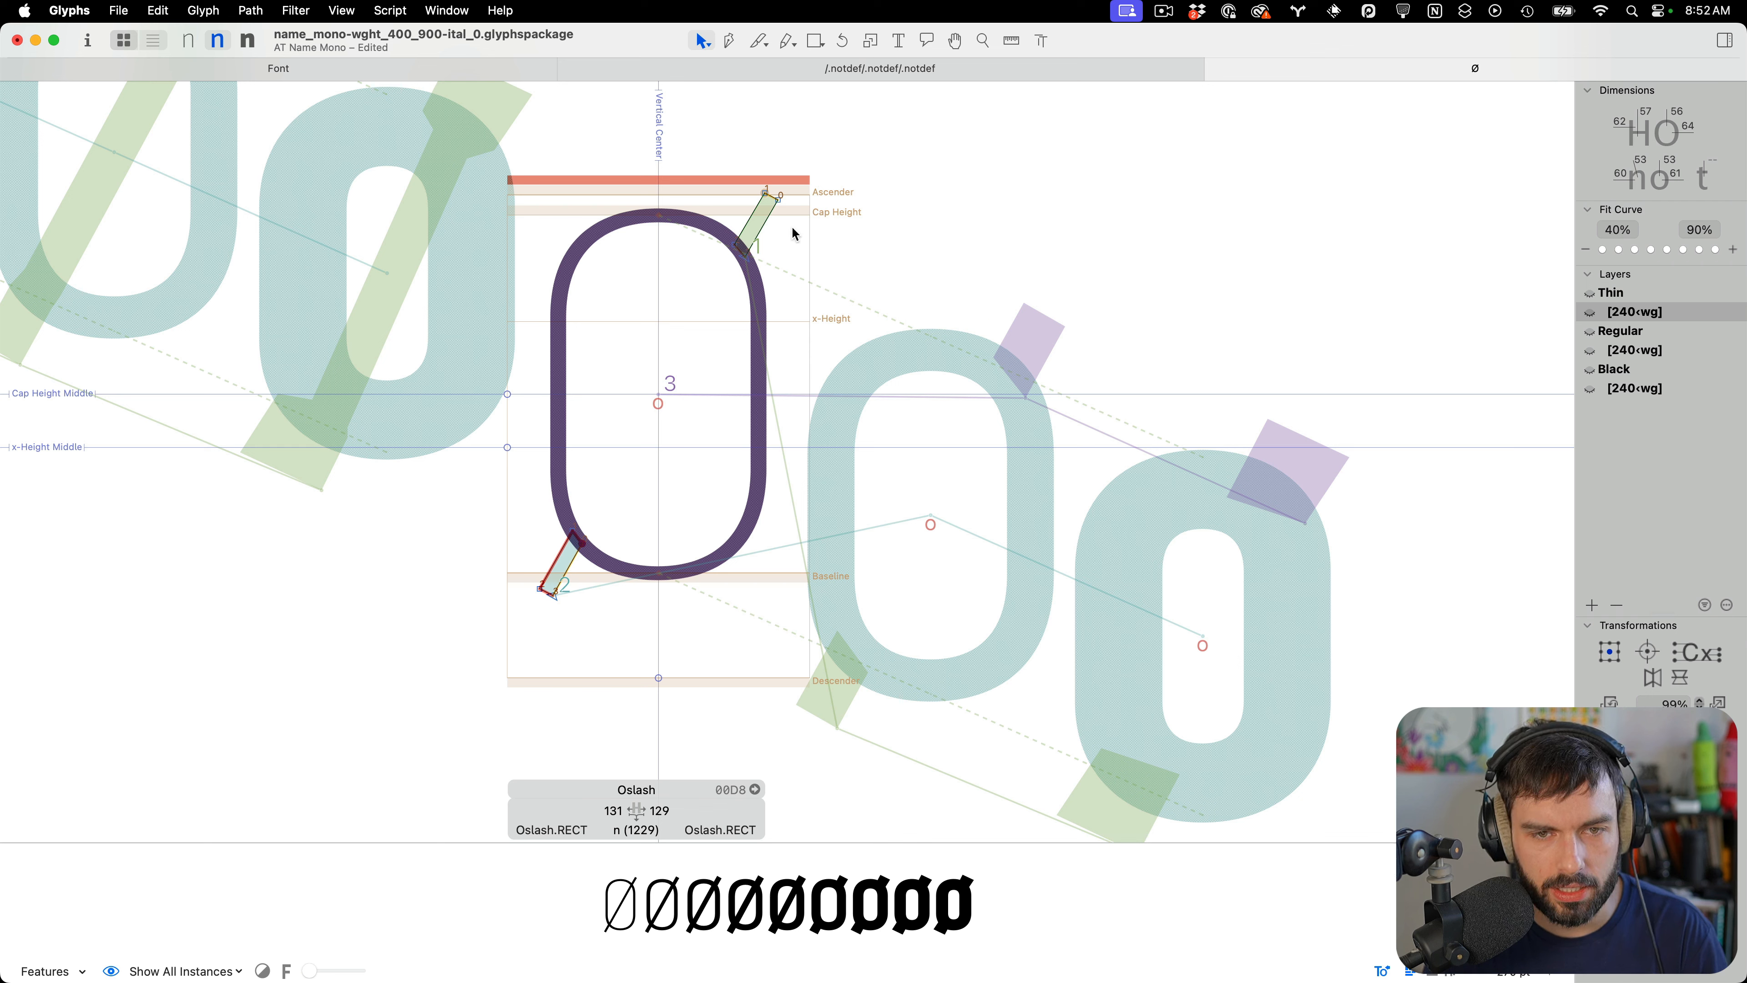
Delete all shapes in the Regular and Black 240‹wg layers, undoing each deletion
left_click(1649, 350)
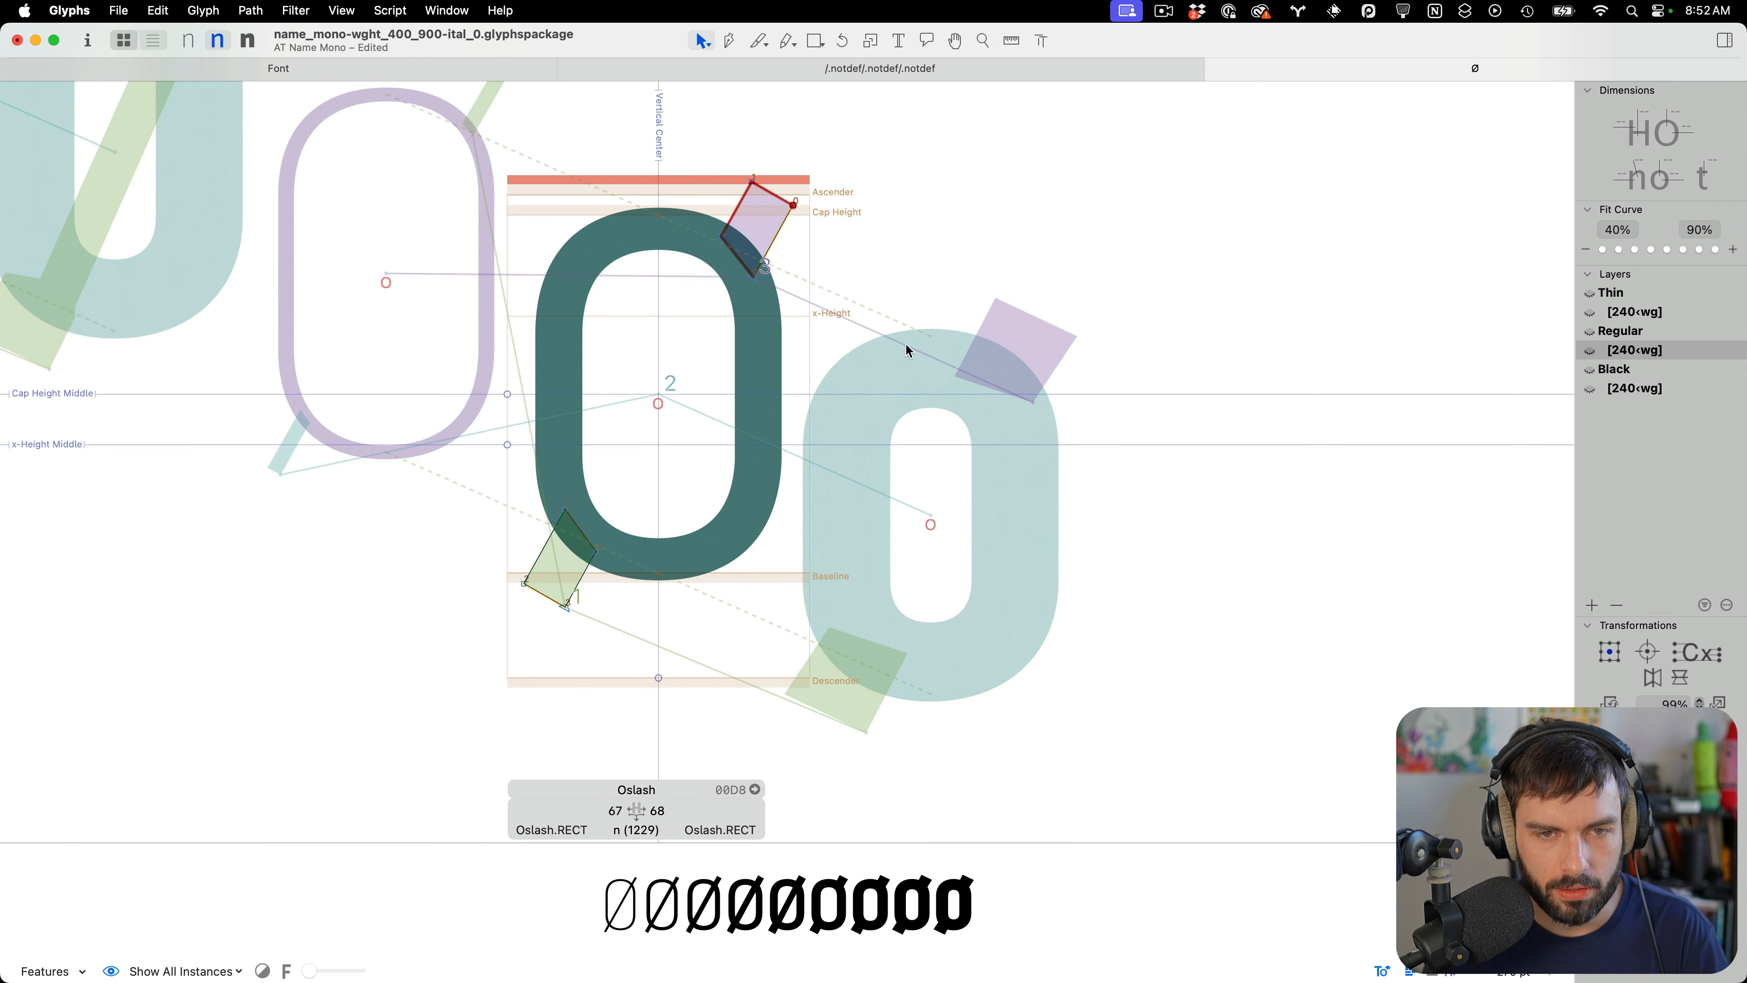
key("super+a")
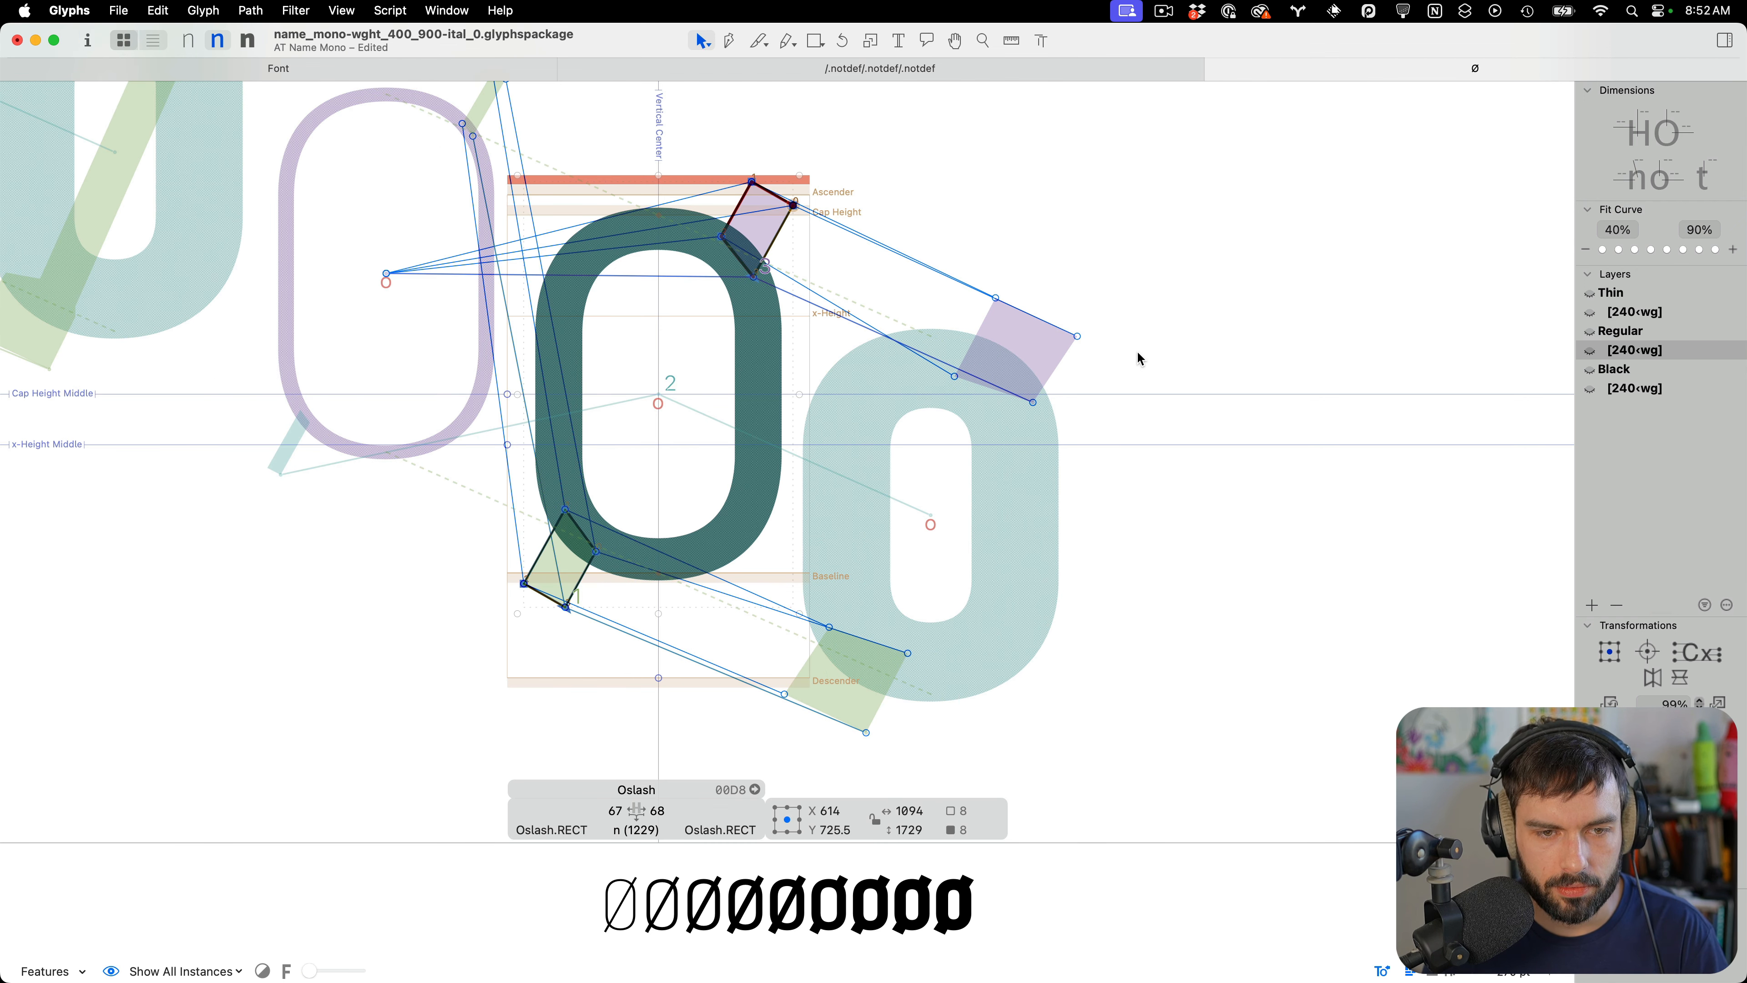
key("BackSpace")
key("super+z")
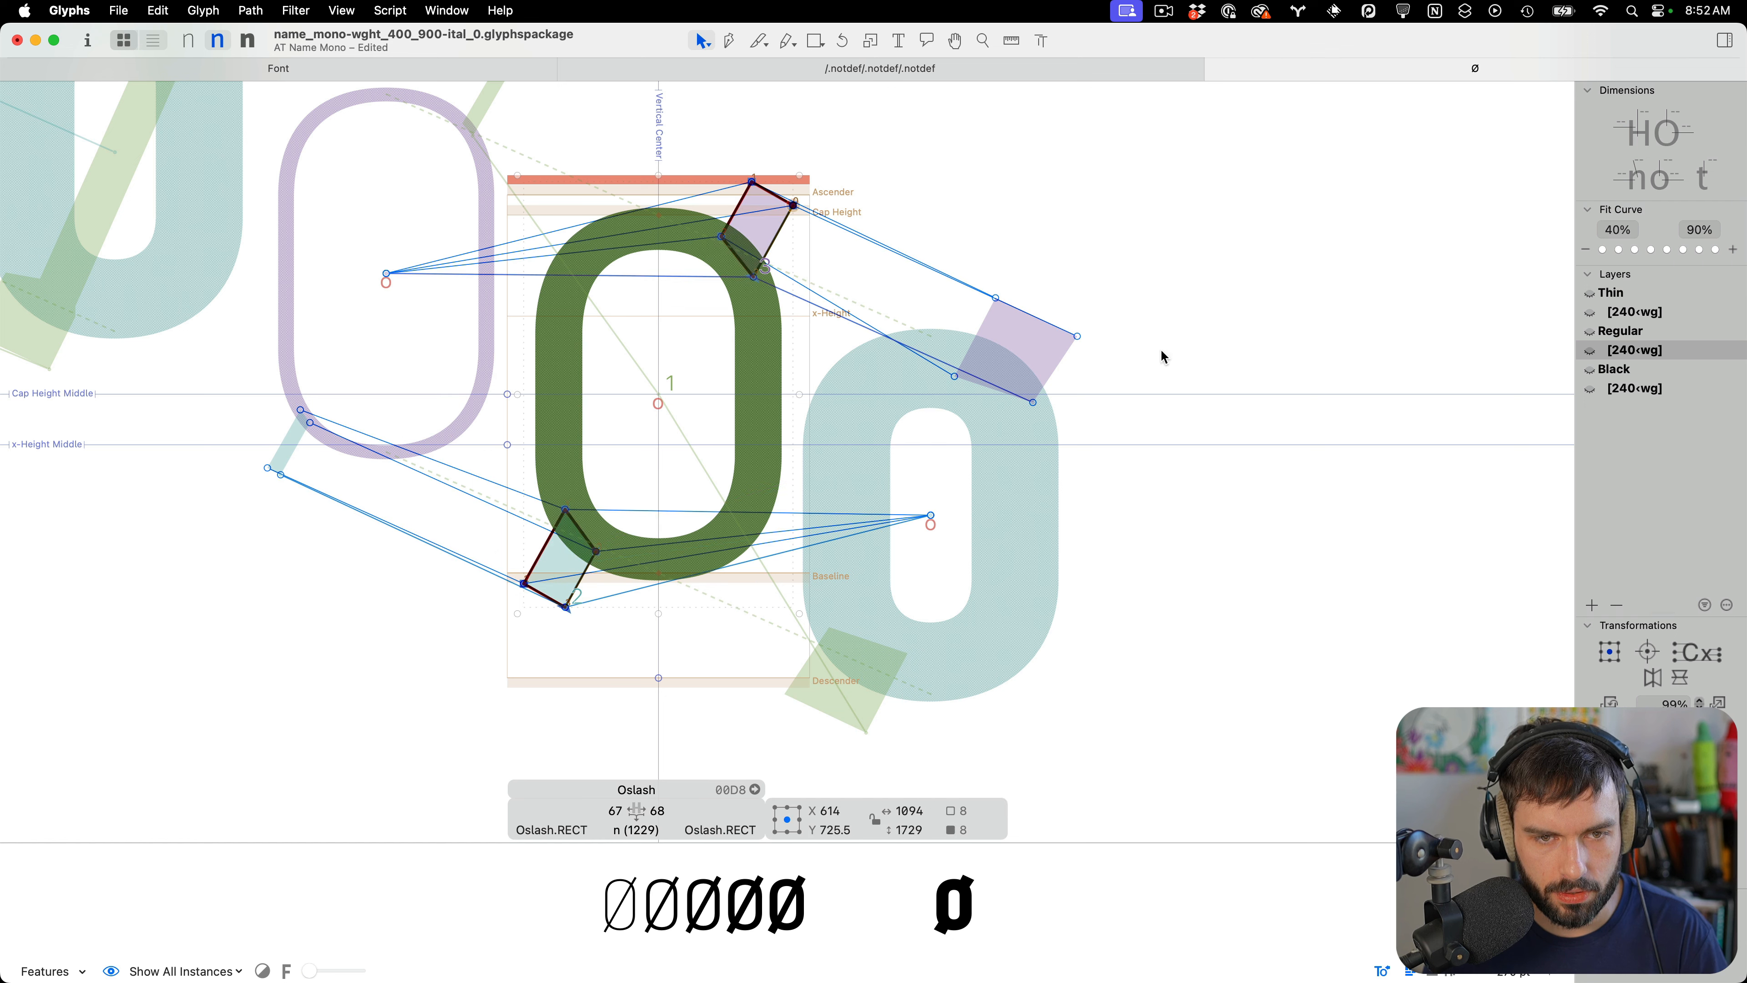
left_click(1676, 390)
key("super+a")
key("BackSpace")
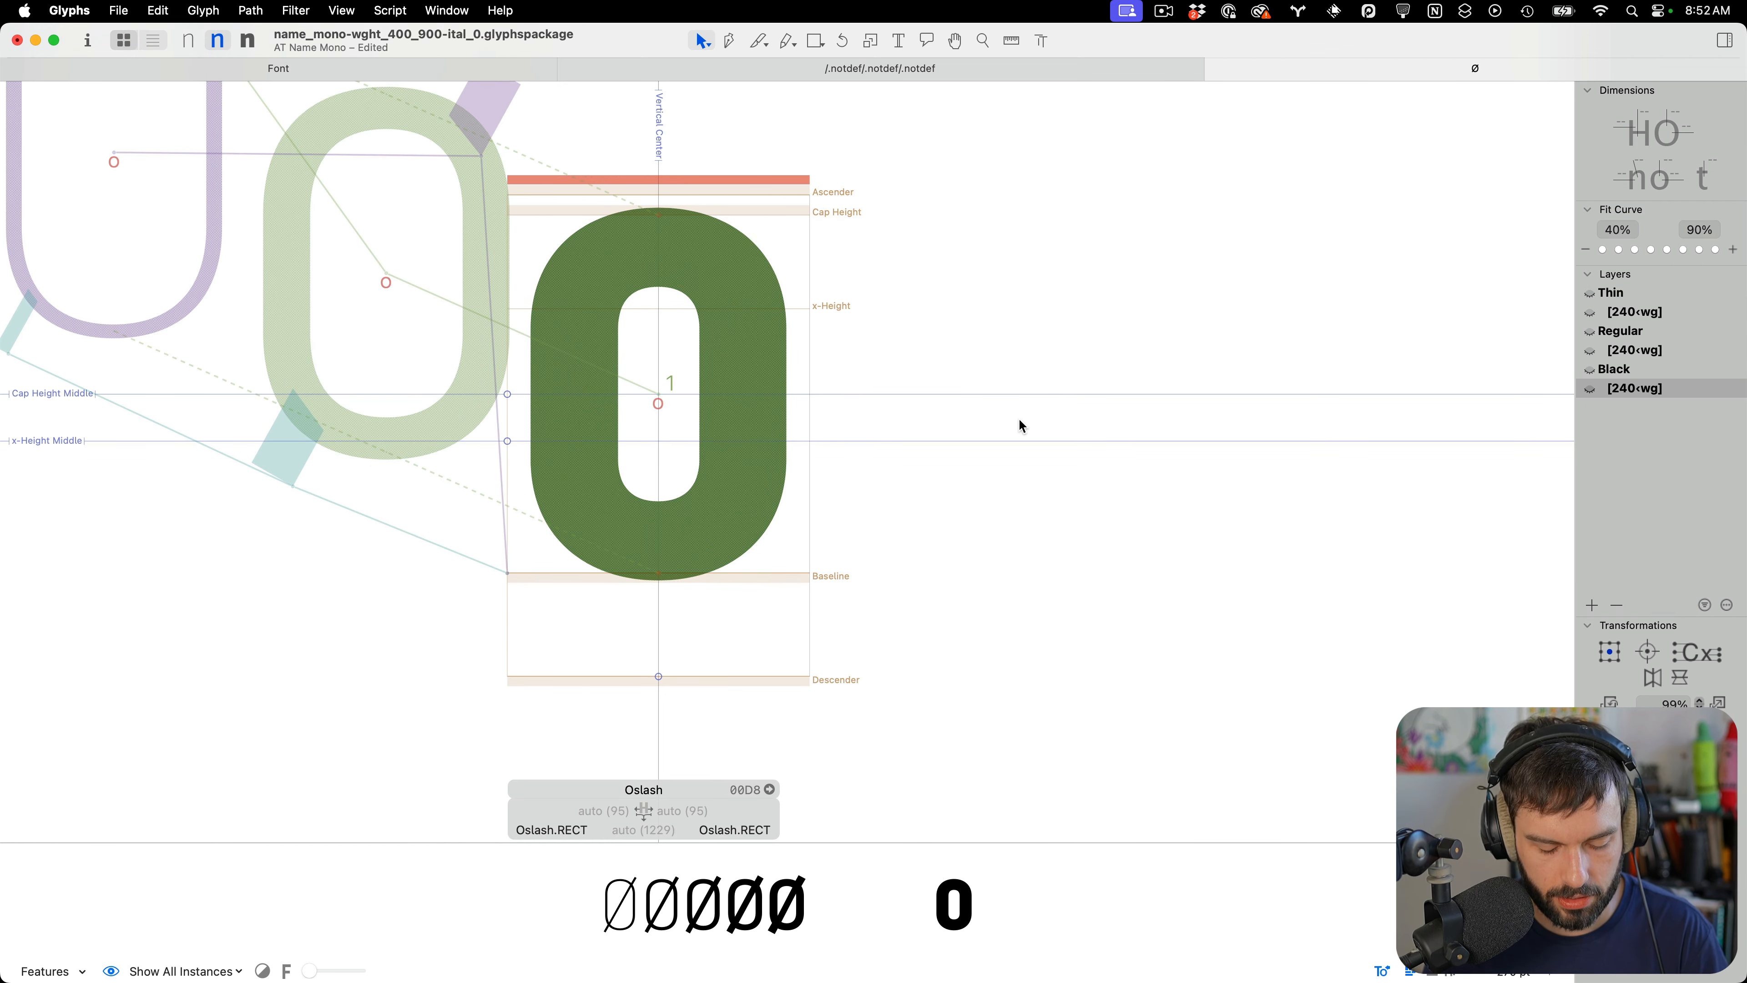
key("super+z")
Cut and paste all shapes of the Thin 240‹wg layer back in place
left_click(1679, 314)
key("super+a")
key("super+x")
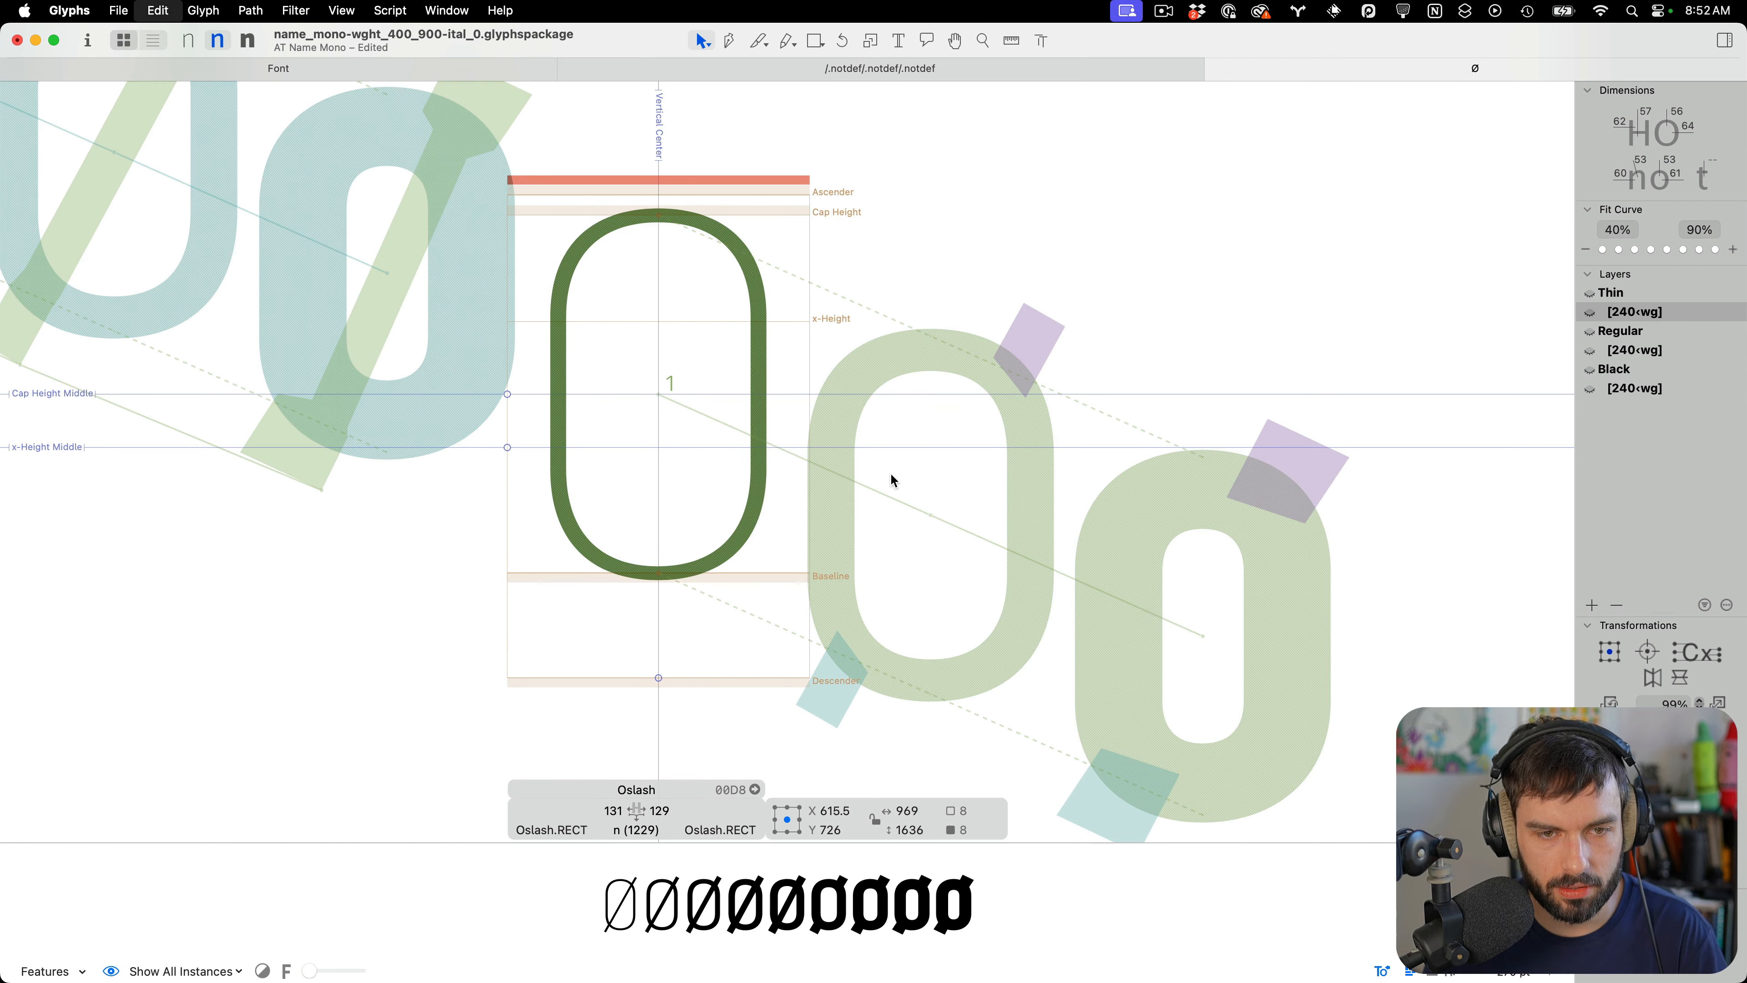
key("super+v")
left_click(710, 640)
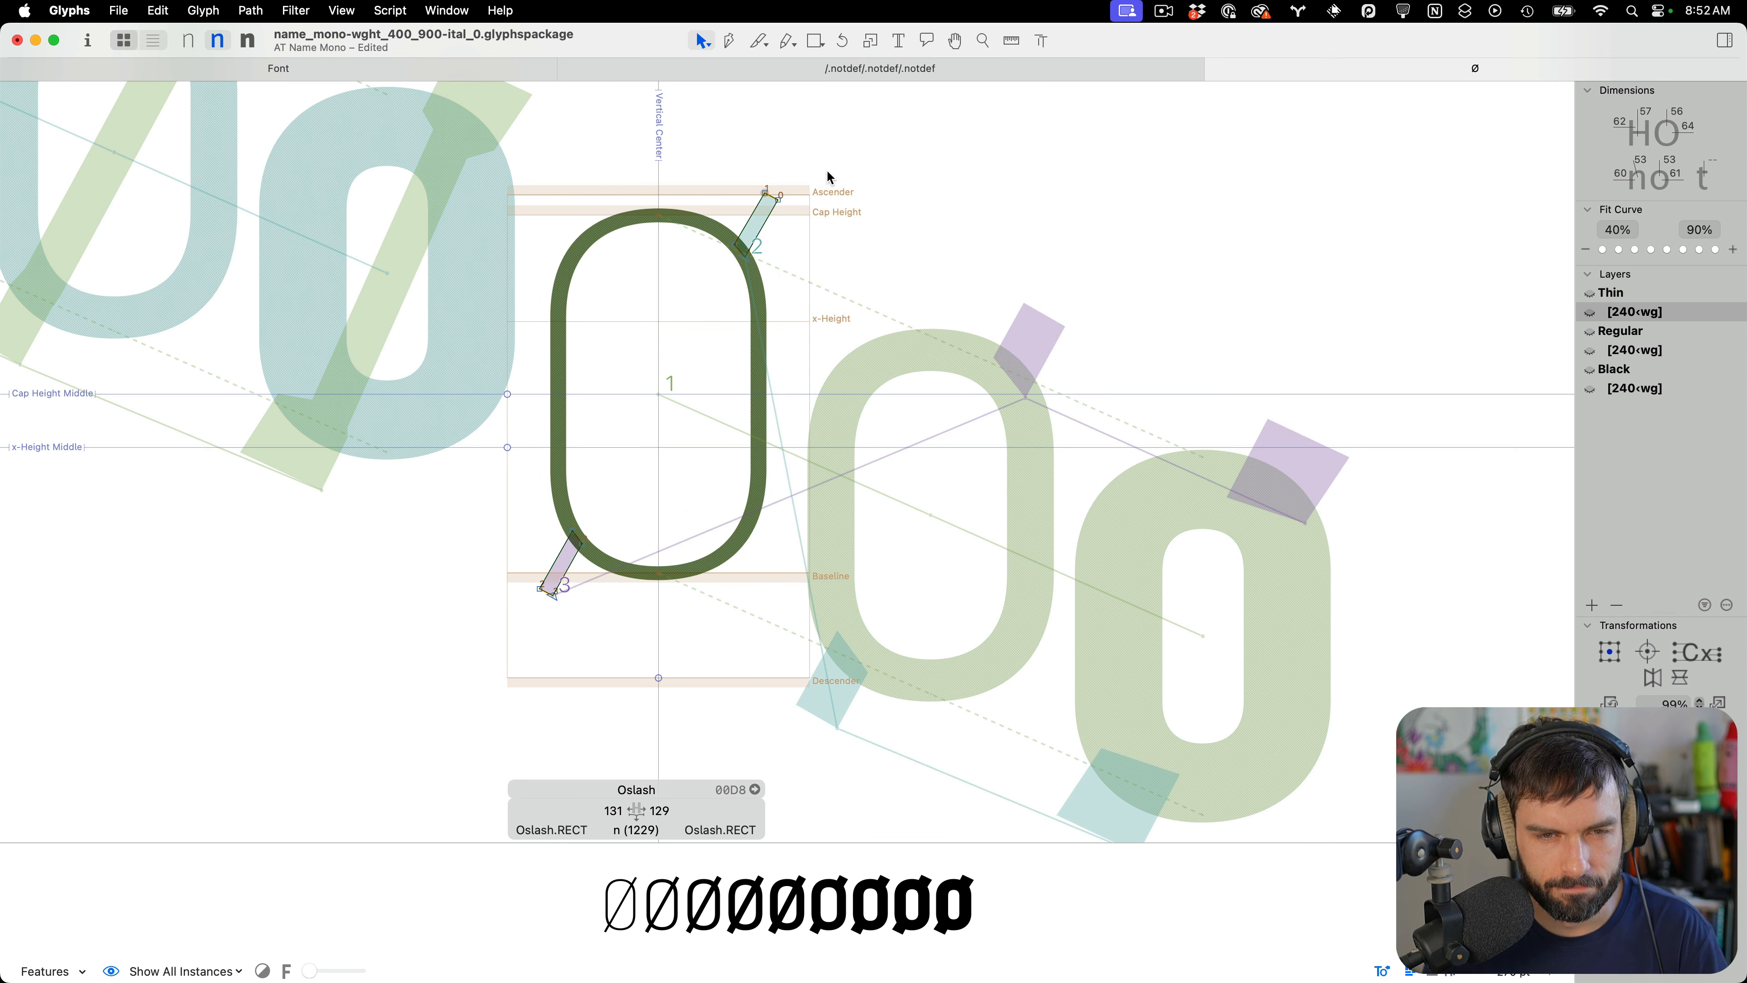
Cut and paste the upper slash shape of the Thin 240‹wg layer to reorder it, then save the font
double_click(783, 209)
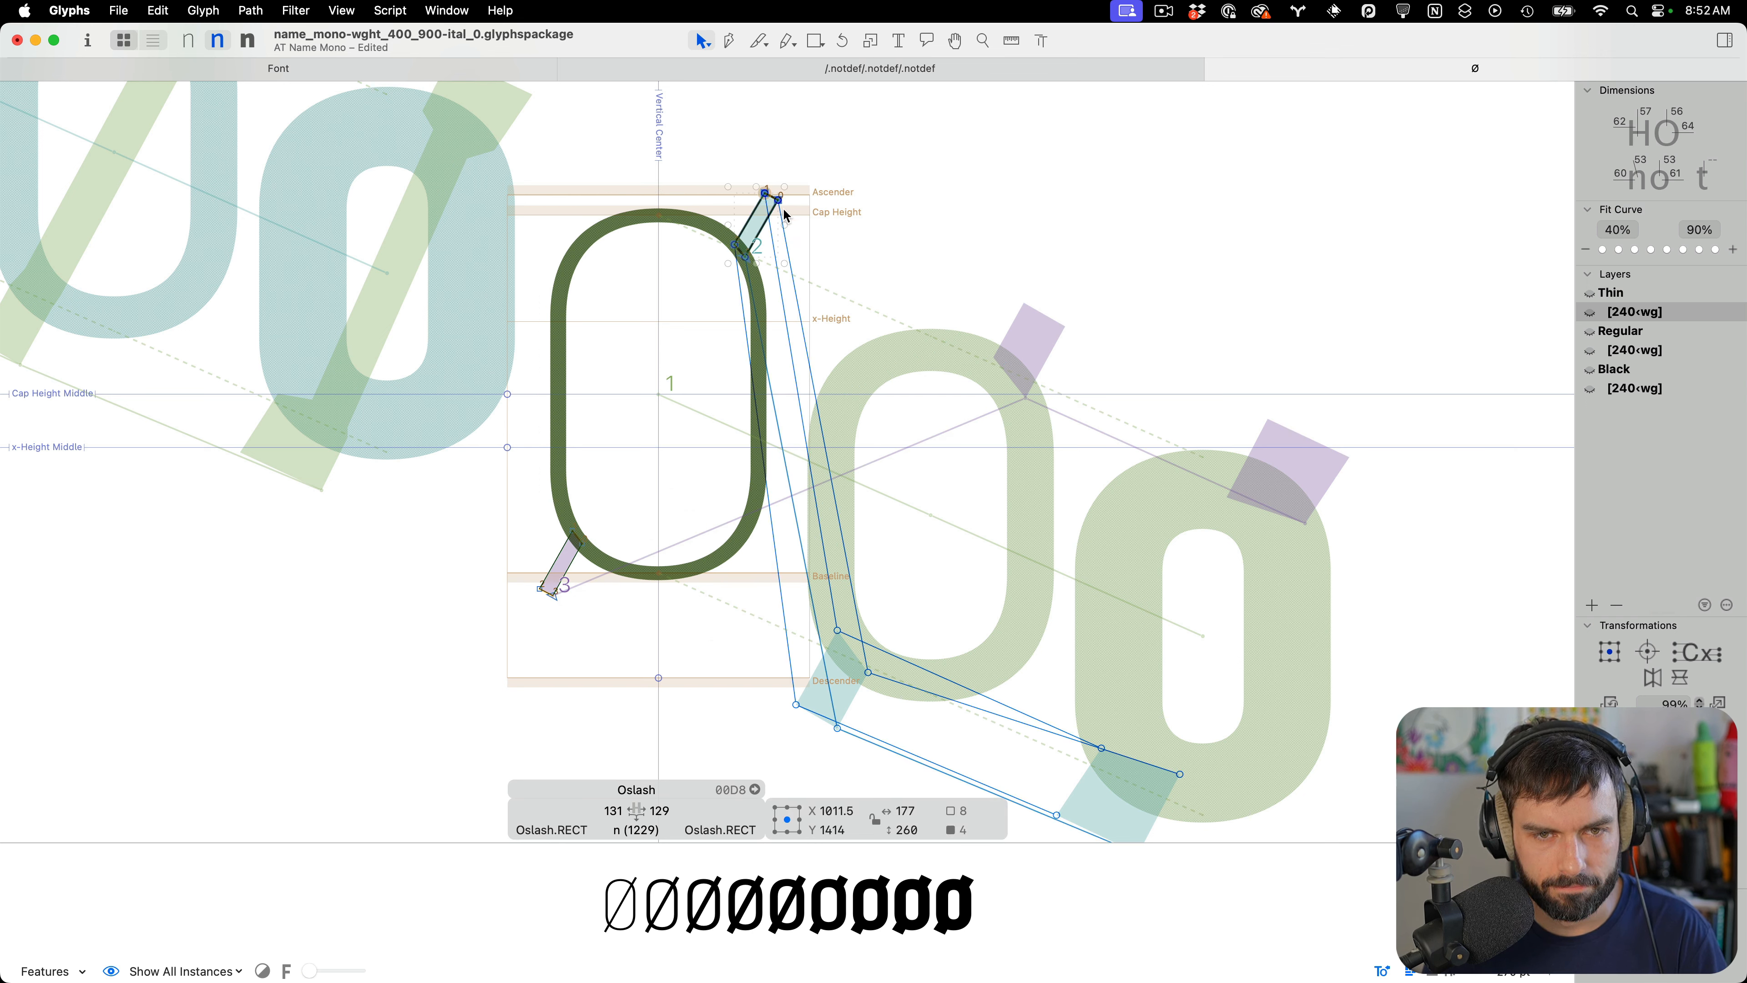
key("super+x")
key("super+v")
left_click(807, 234)
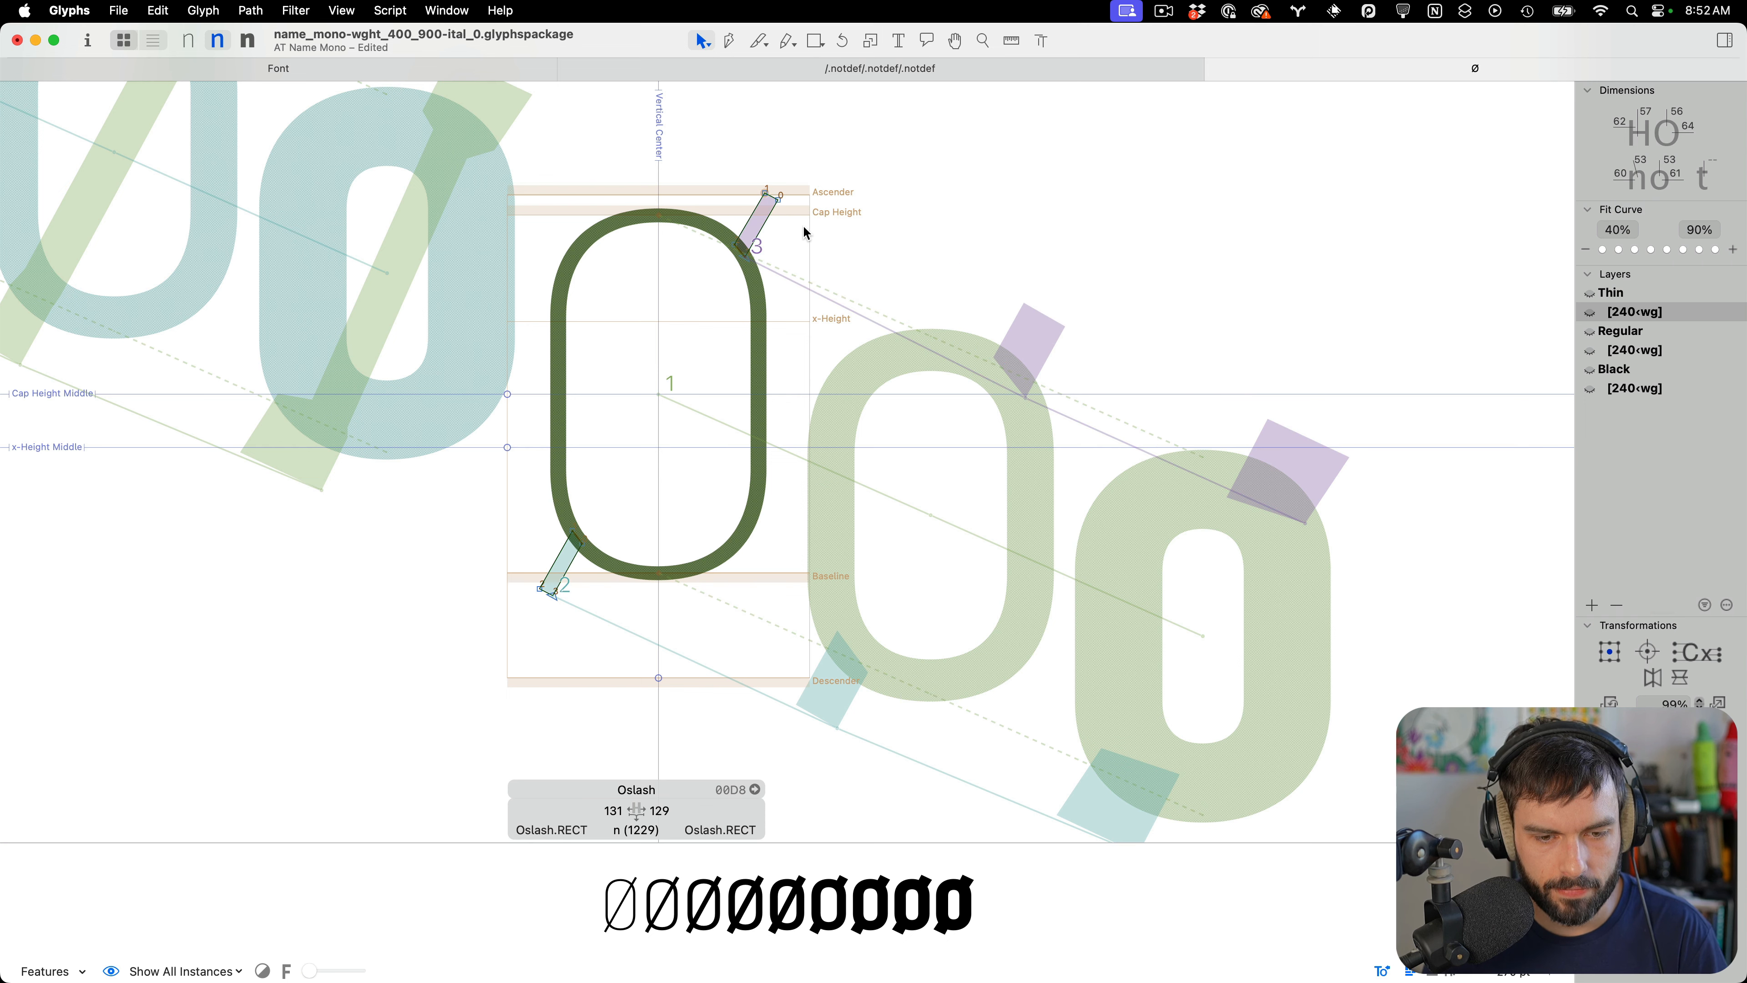
key("super+s")
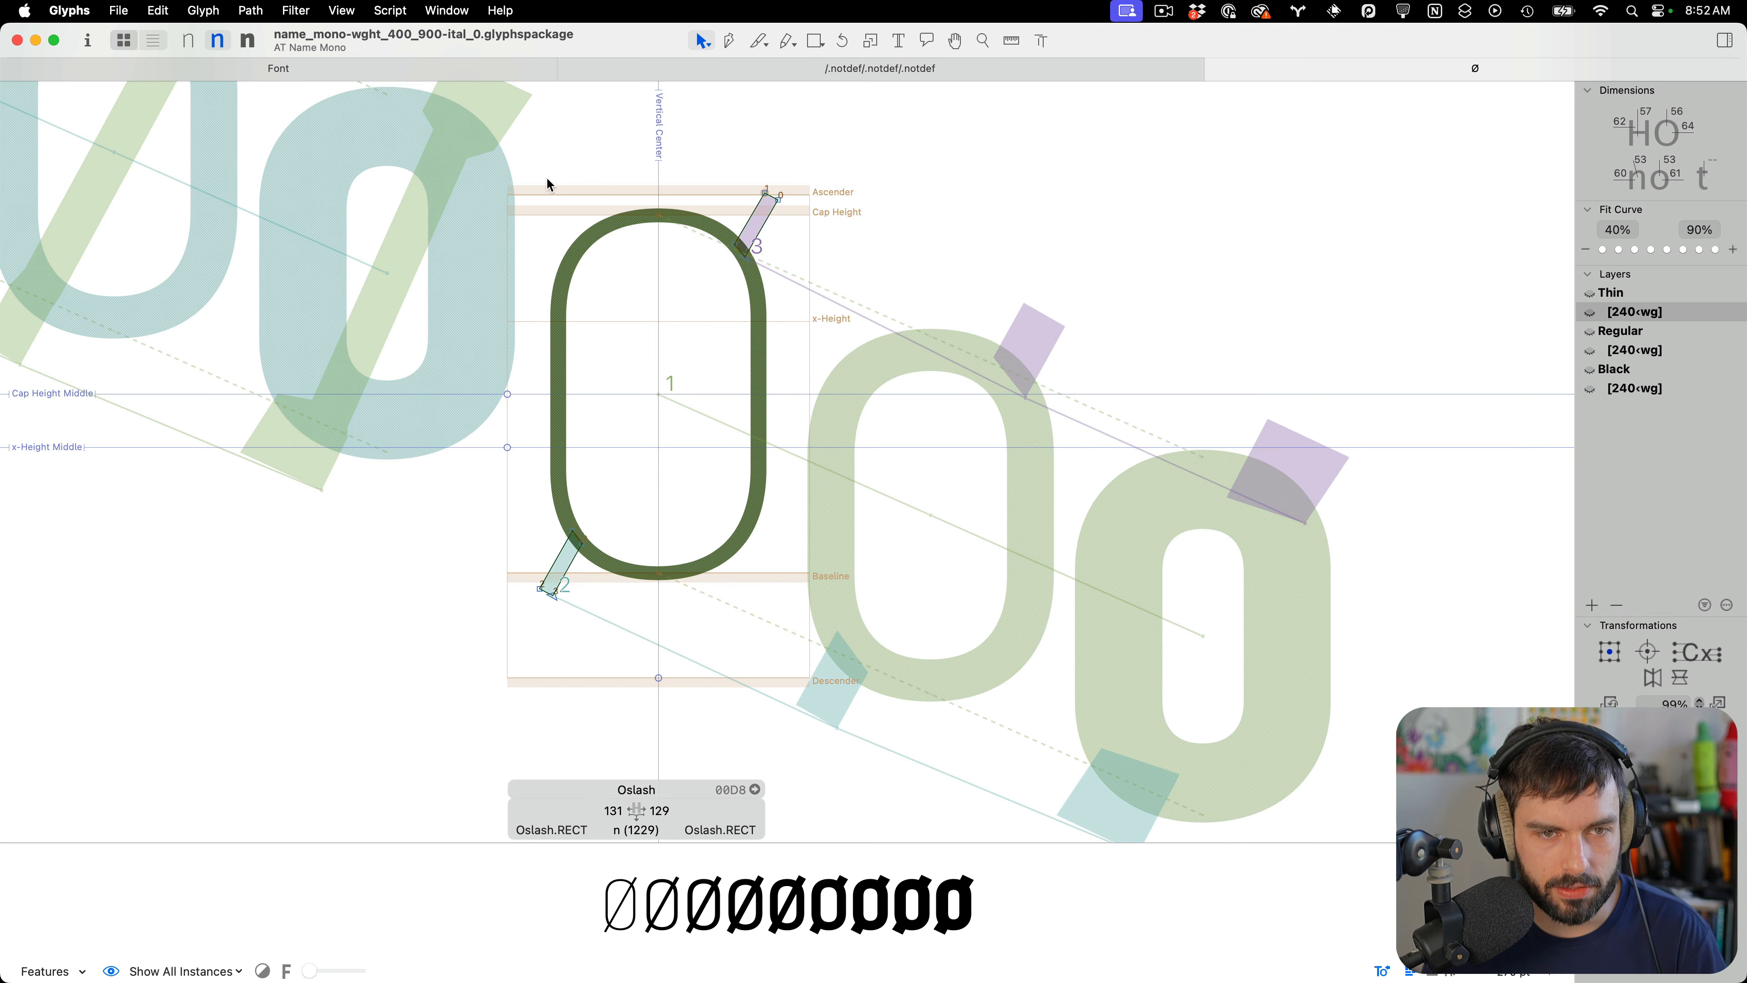
Open Racute.norm and Rcedilla.norm together from the Incompatible masters list in the font view
scroll(906, 323, "down", 2)
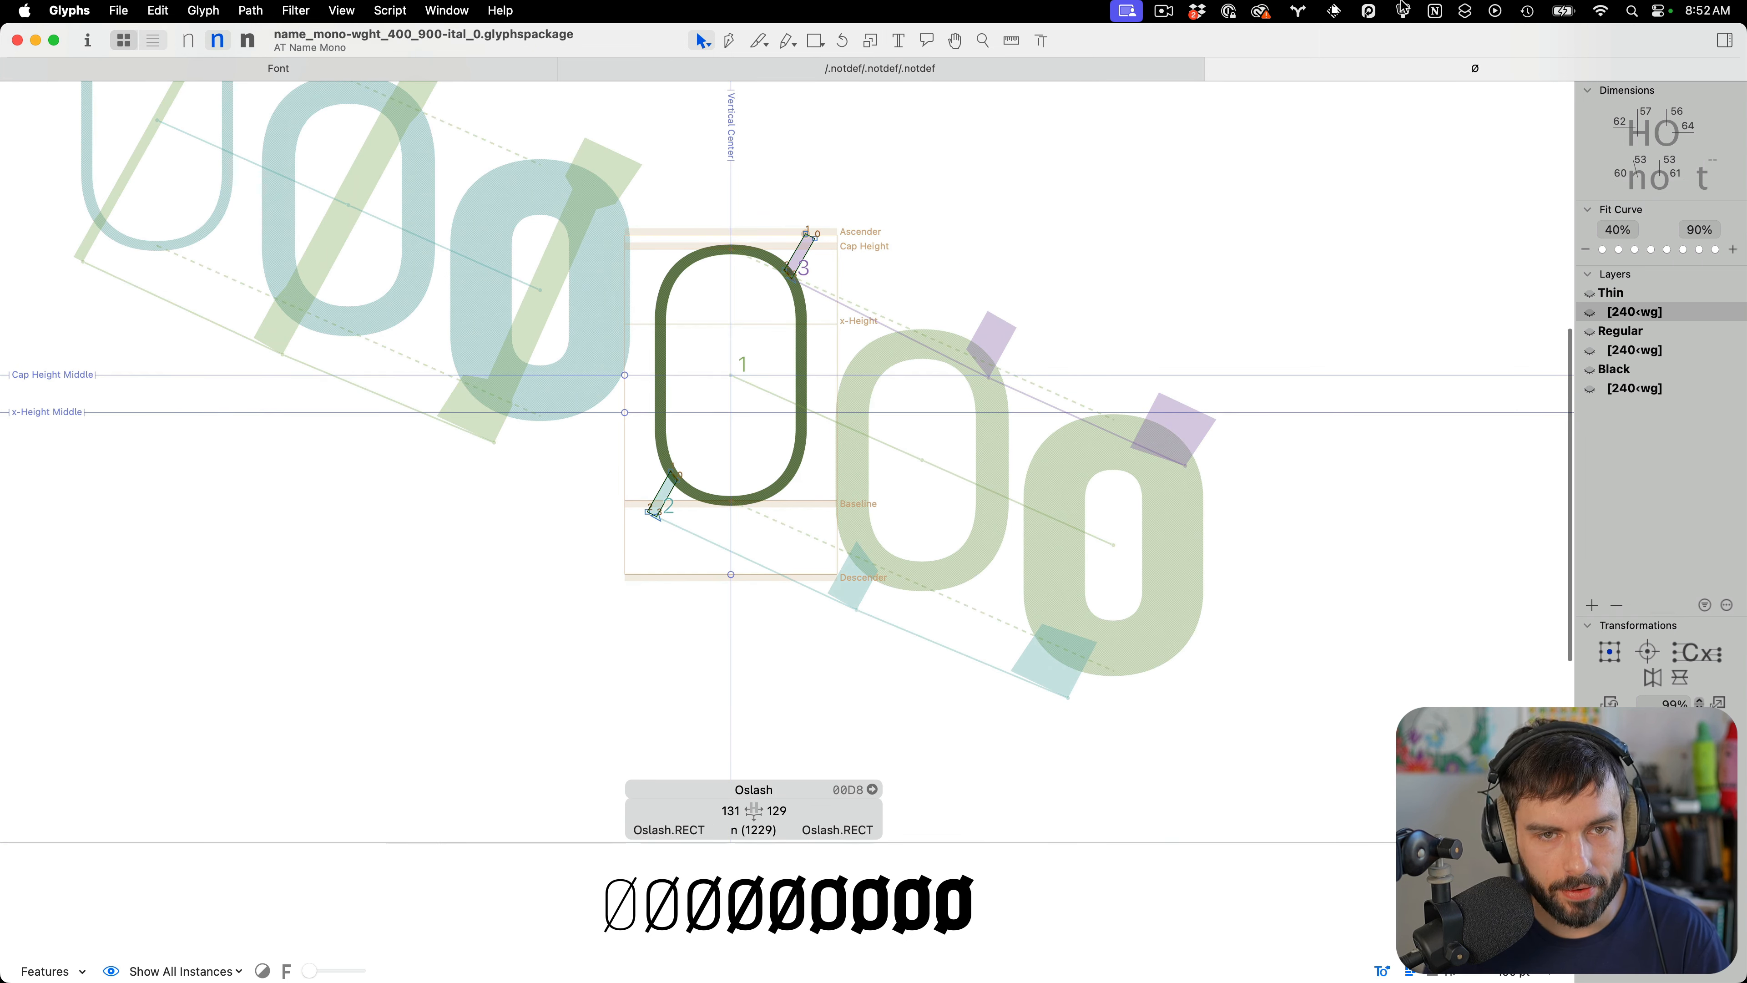
left_click(1214, 67)
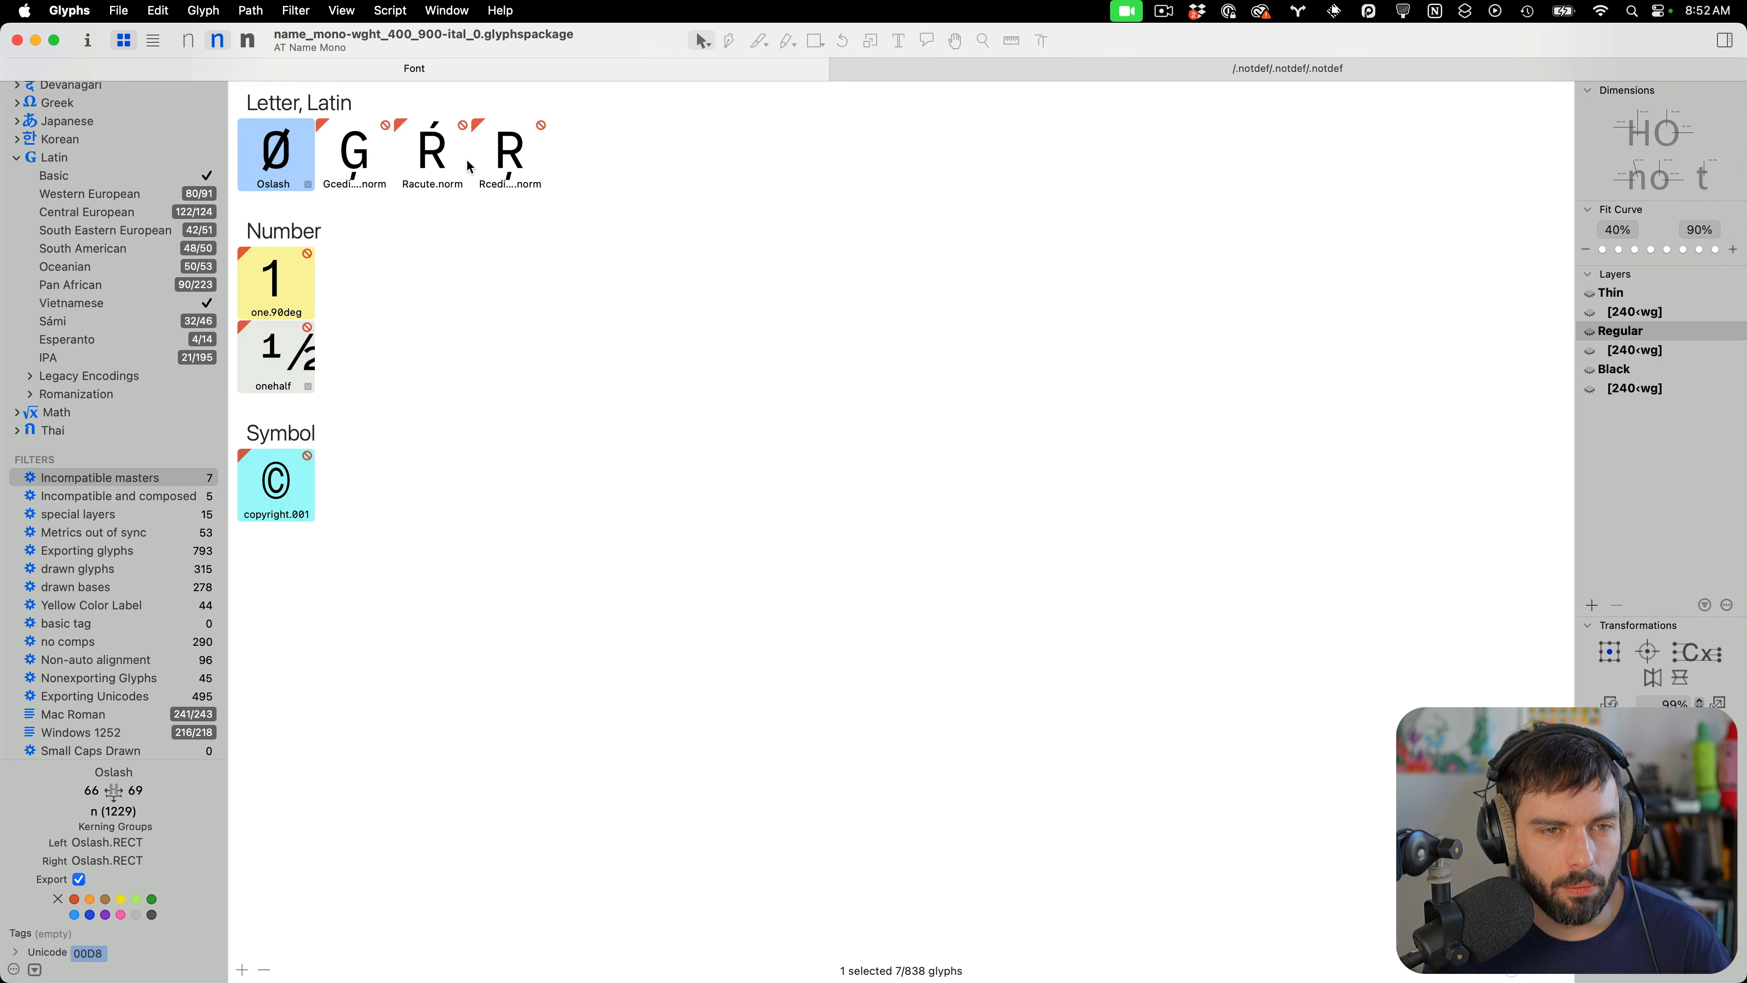
left_click(432, 154)
left_click(509, 169, "shift")
double_click(509, 169)
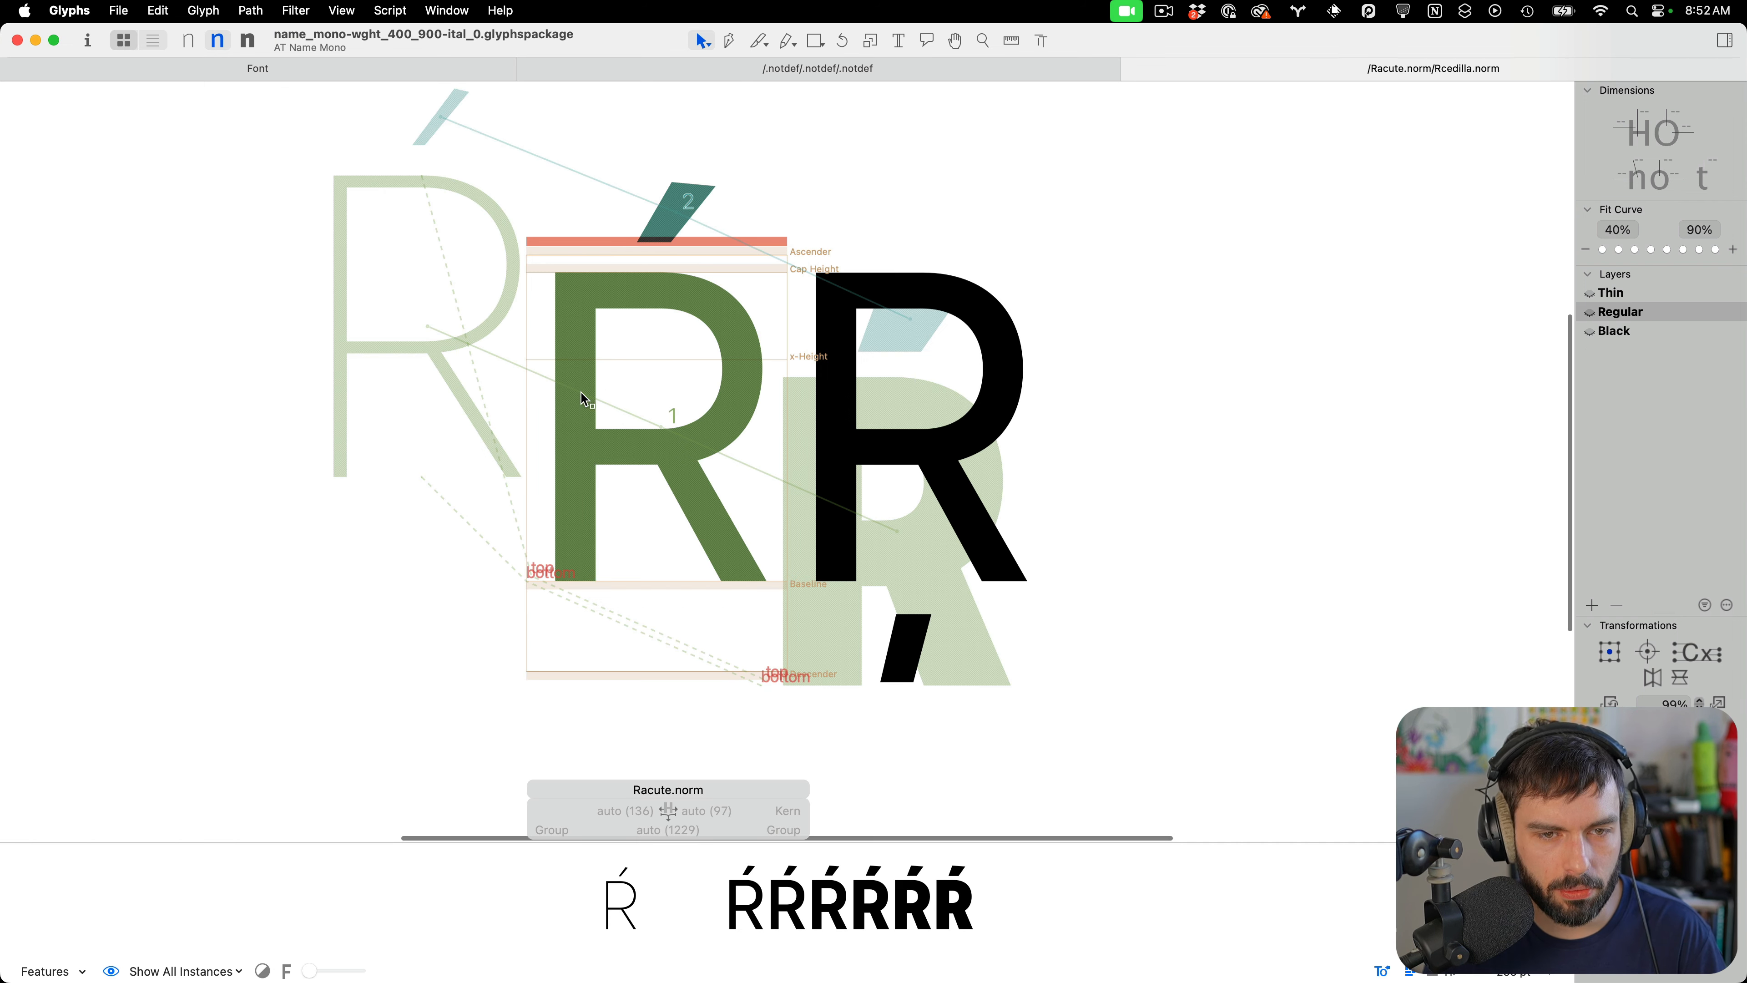
Insert R.norm before Racute.norm in the edit view text
type("F")
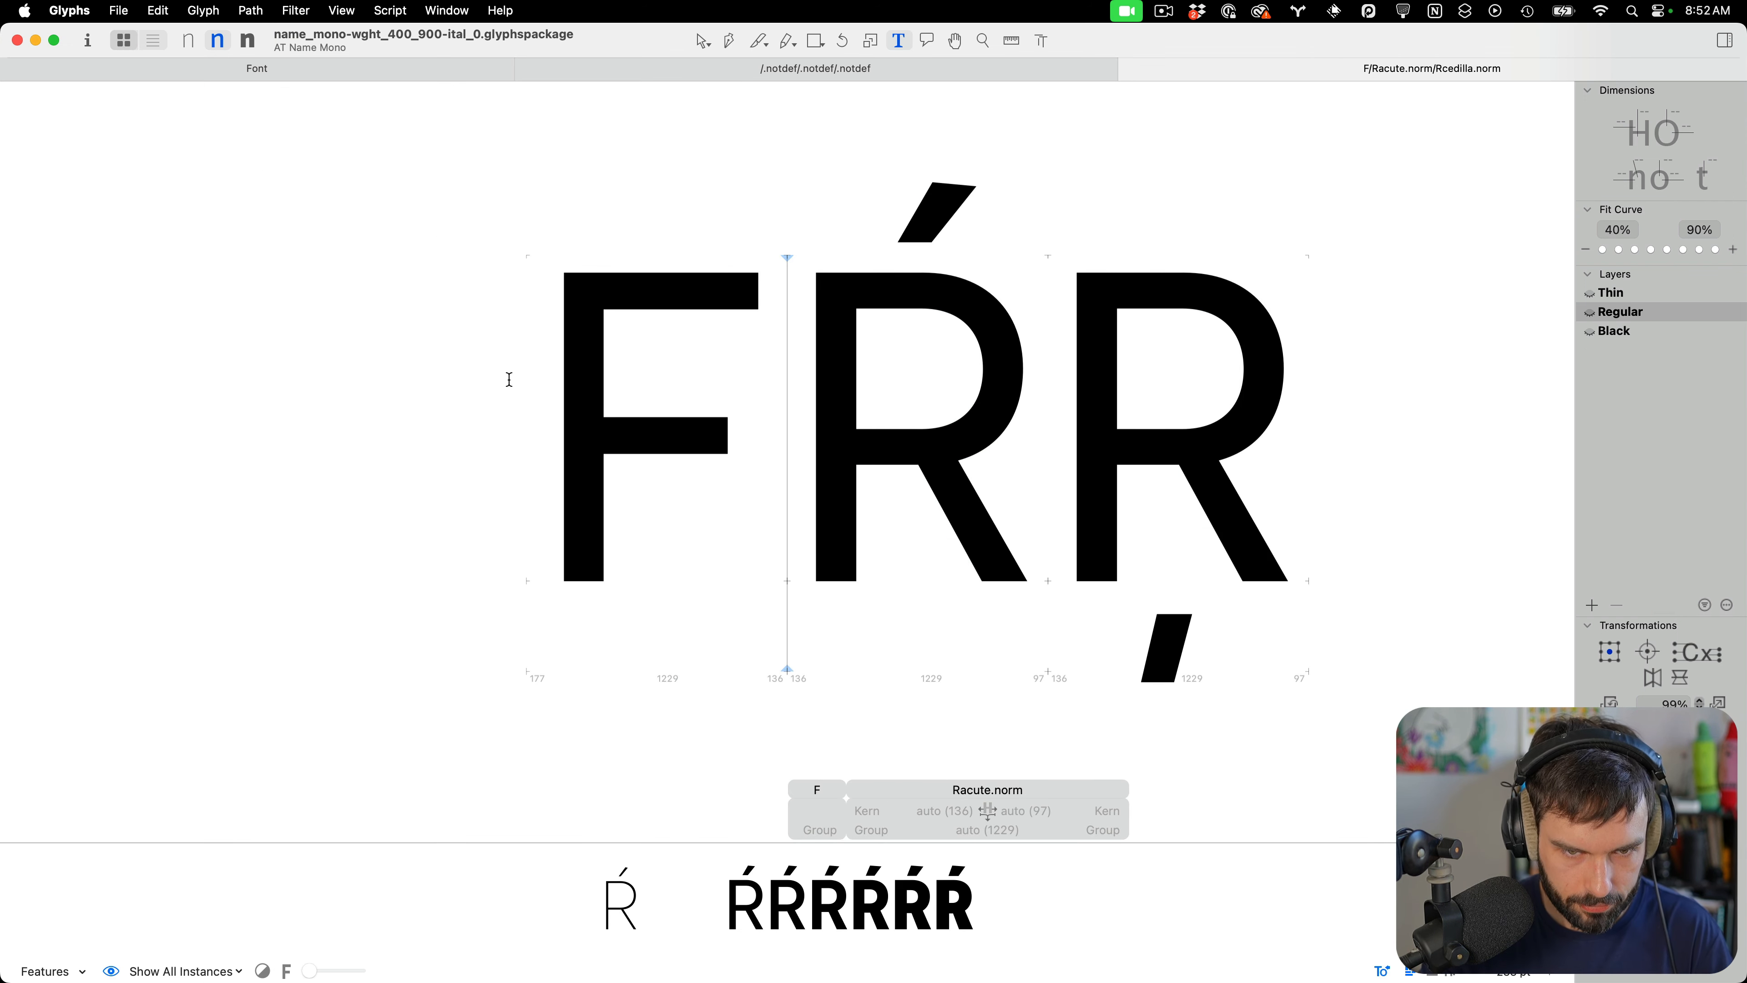
key("BackSpace")
key("slash")
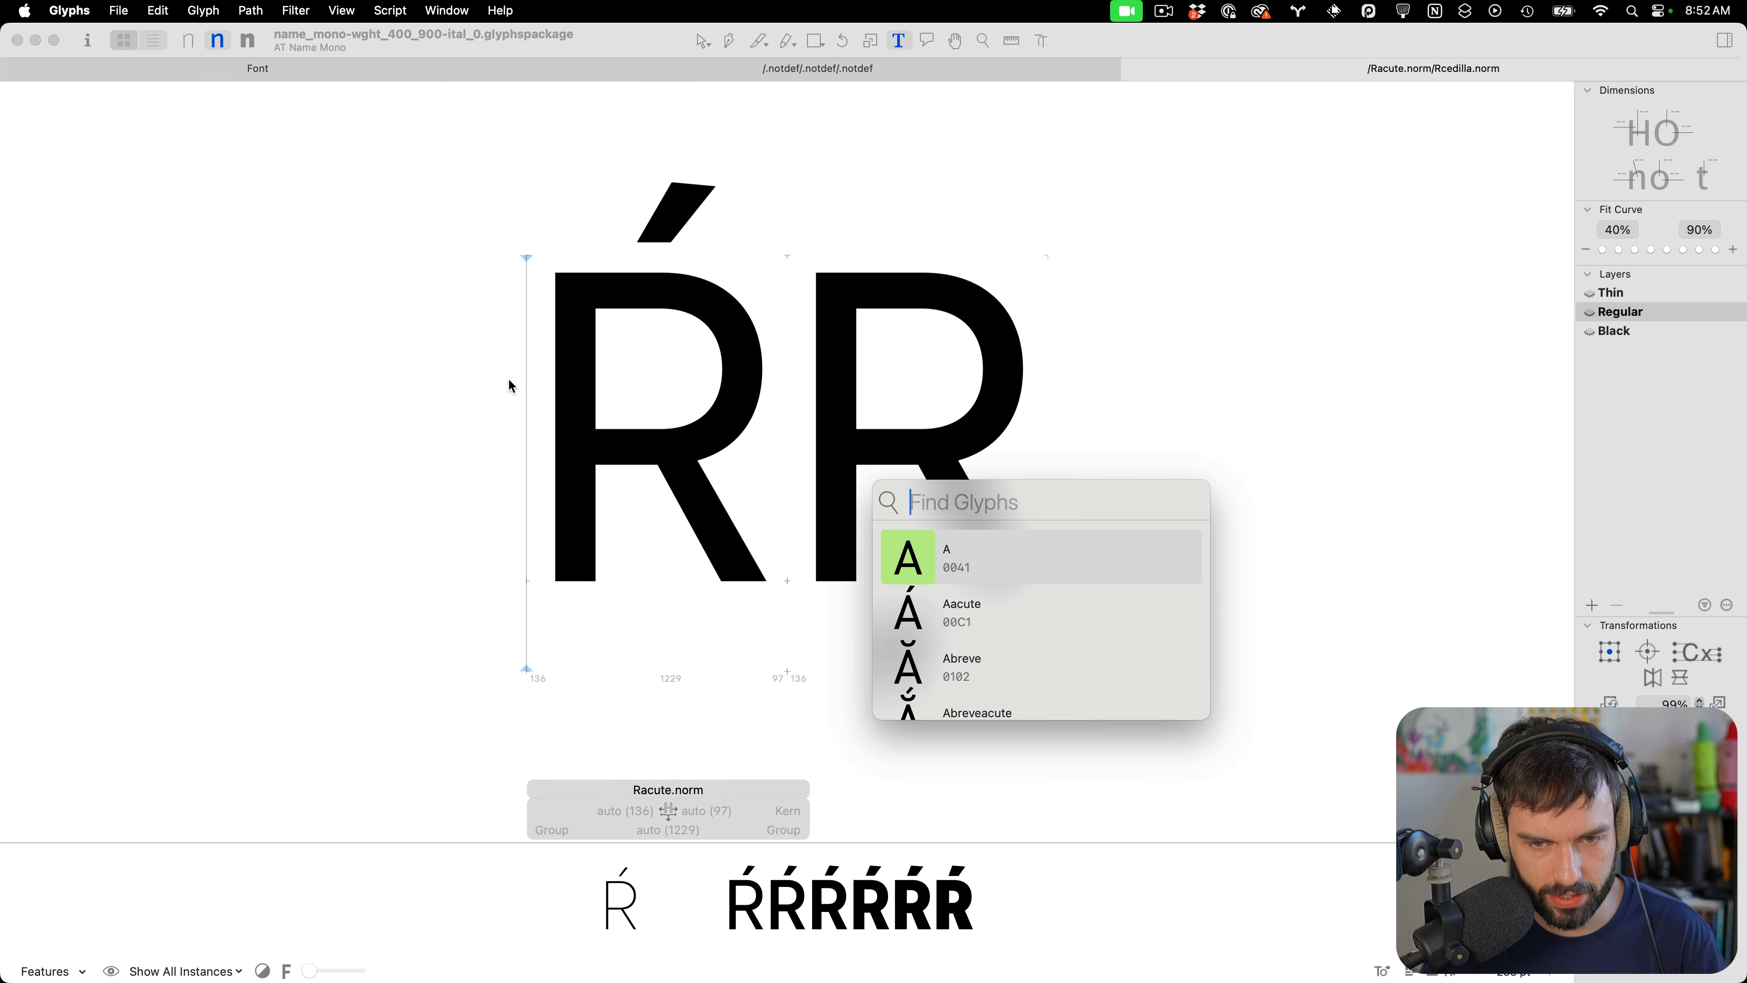
type("R.n")
key("Down")
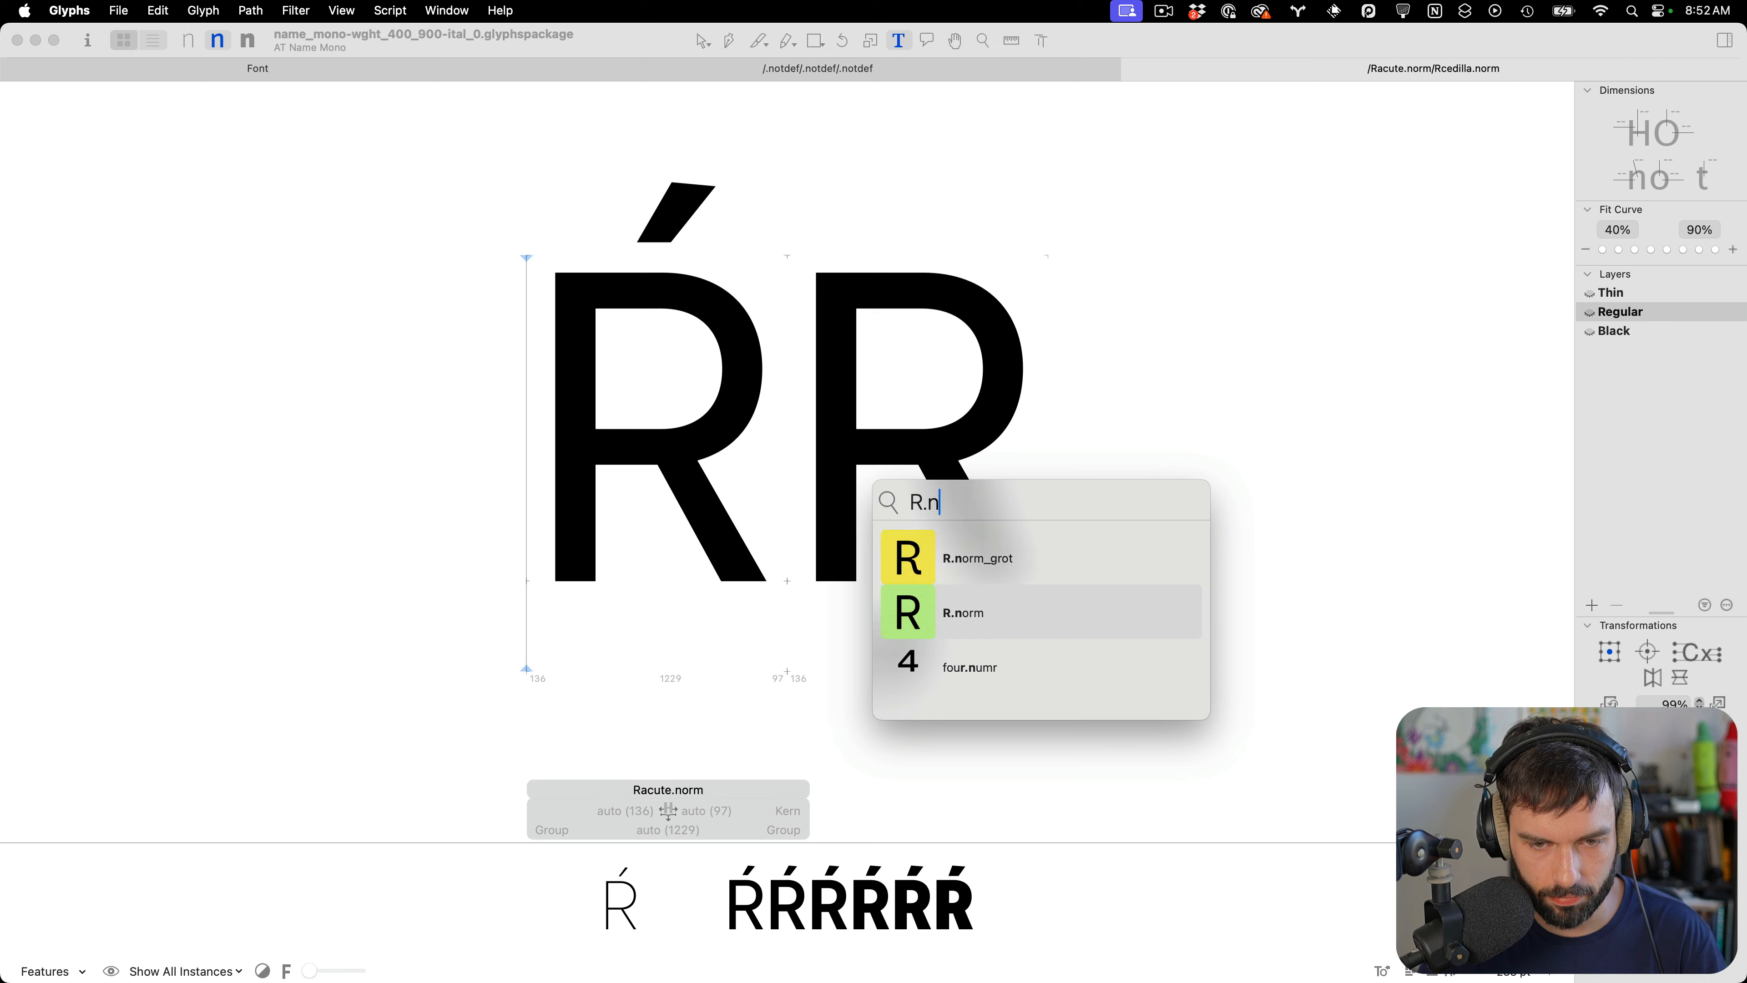
key("Return")
Compare Racute.norm with R.norm across the Thin and Black masters and reset its anchors for all masters
double_click(643, 353)
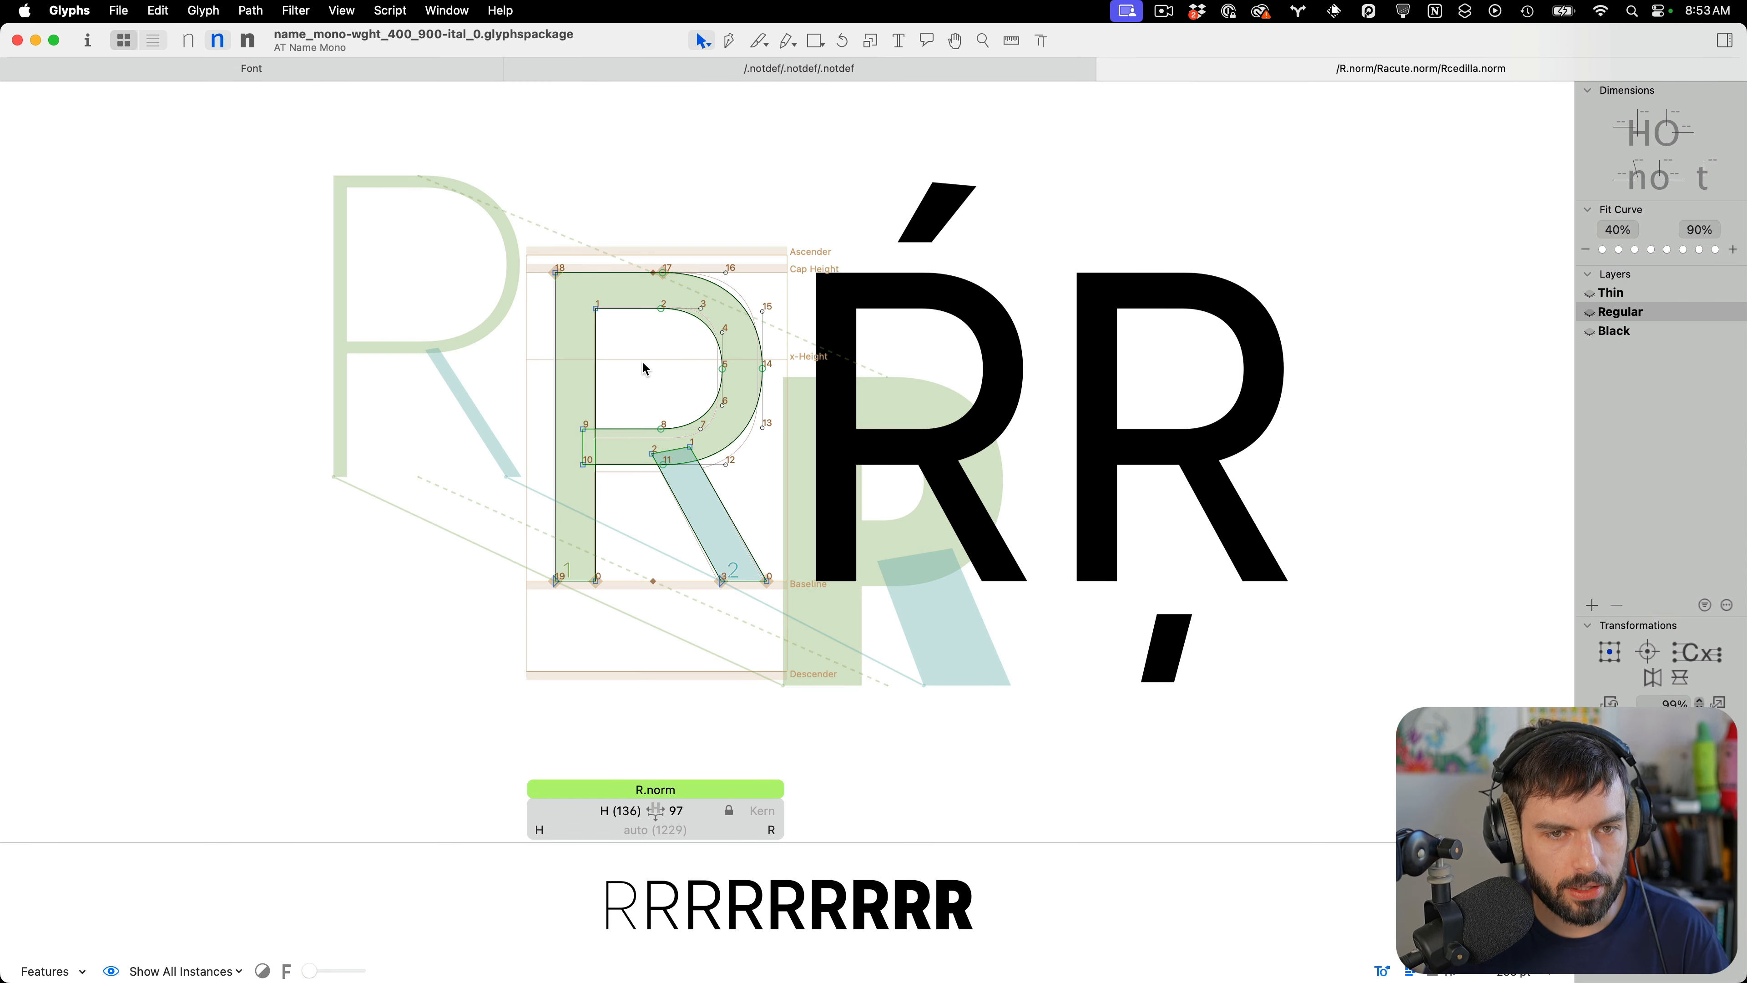
double_click(901, 356)
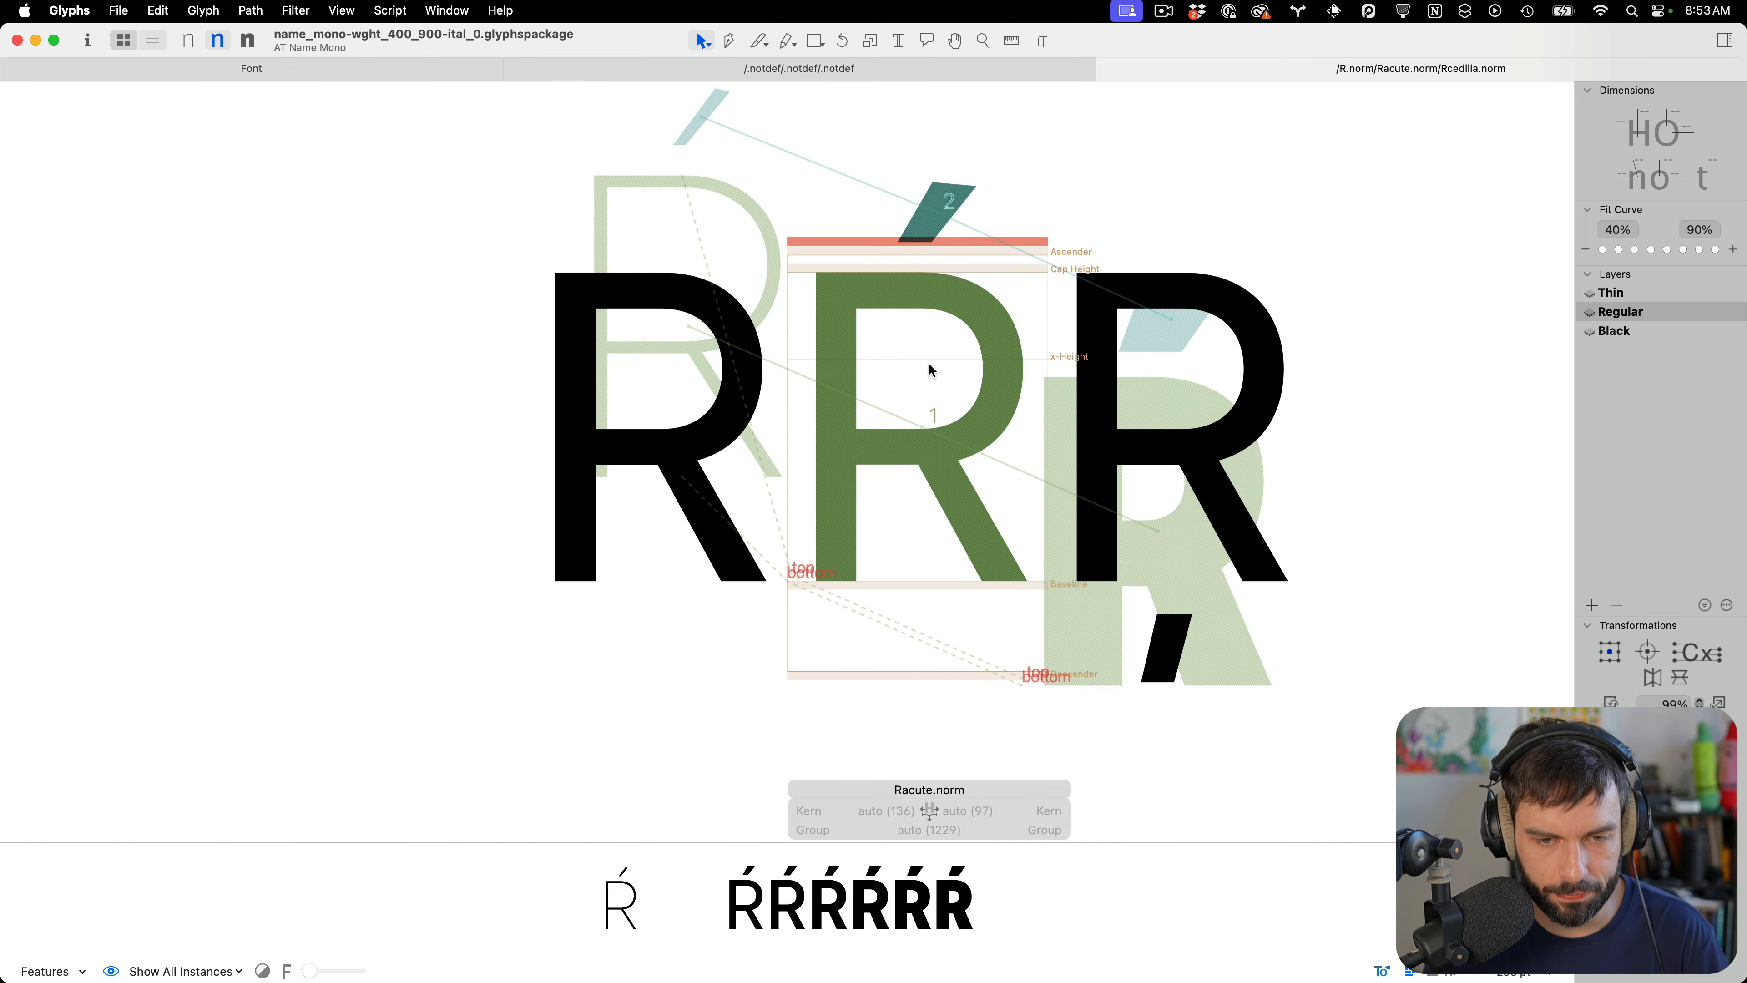
key("super+1")
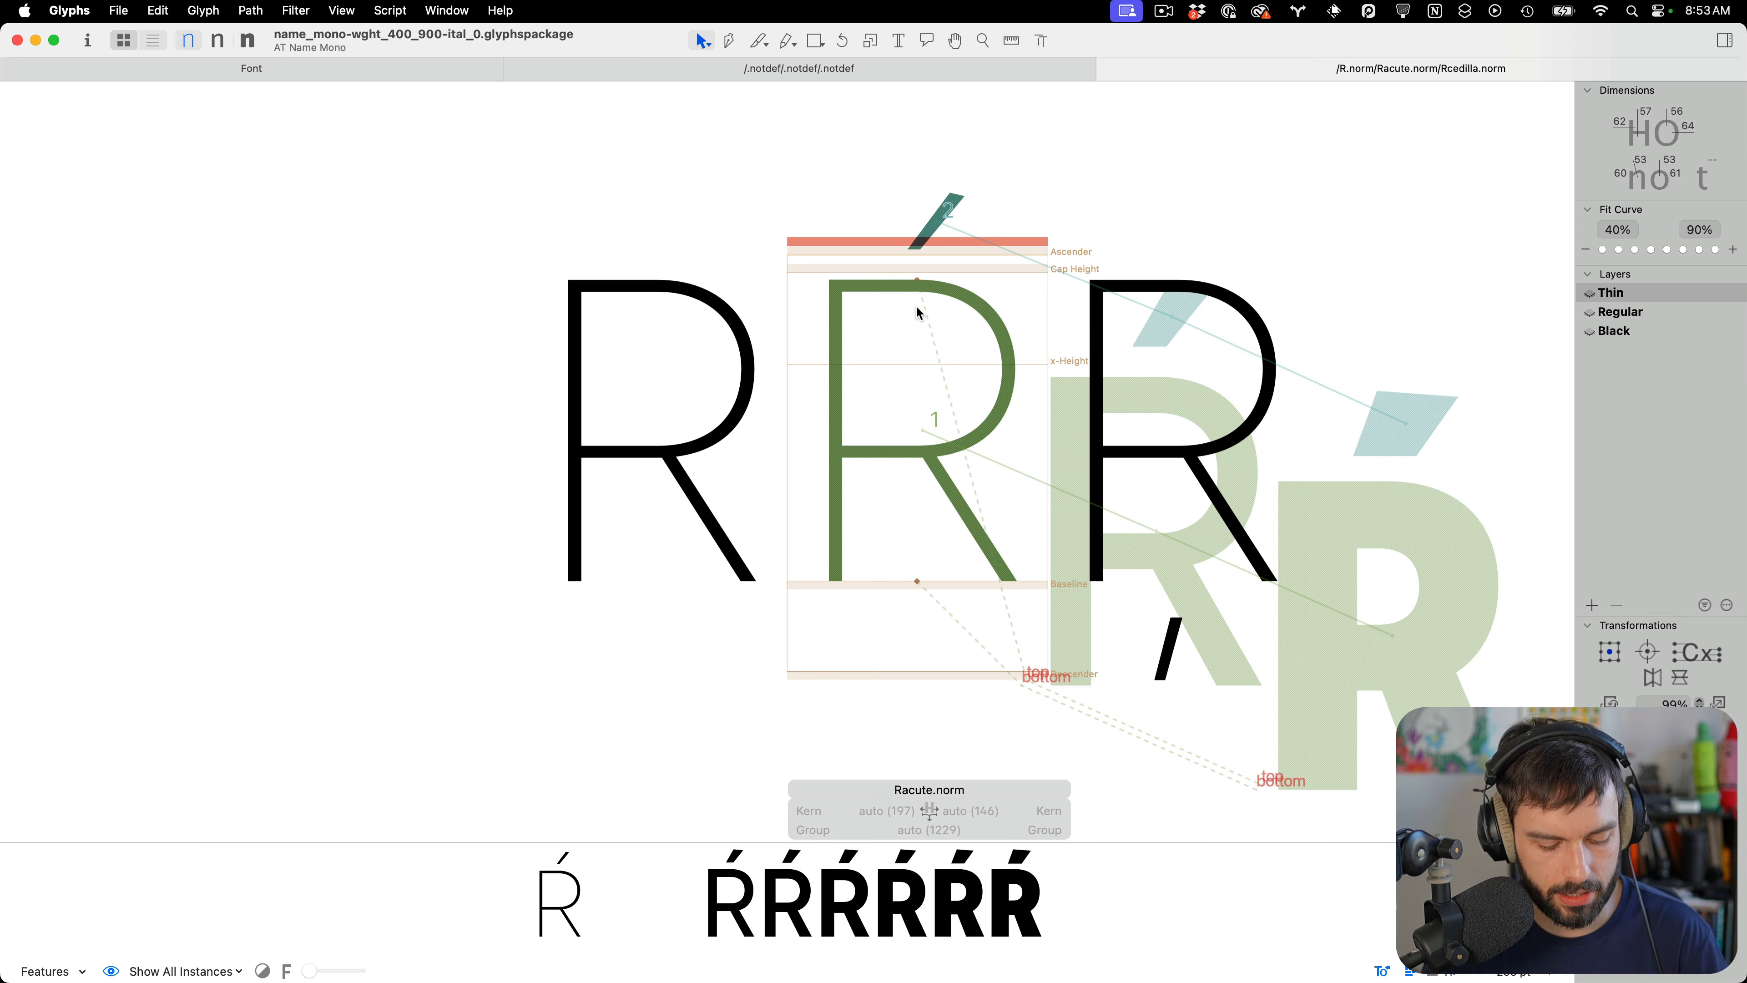
key("super+3")
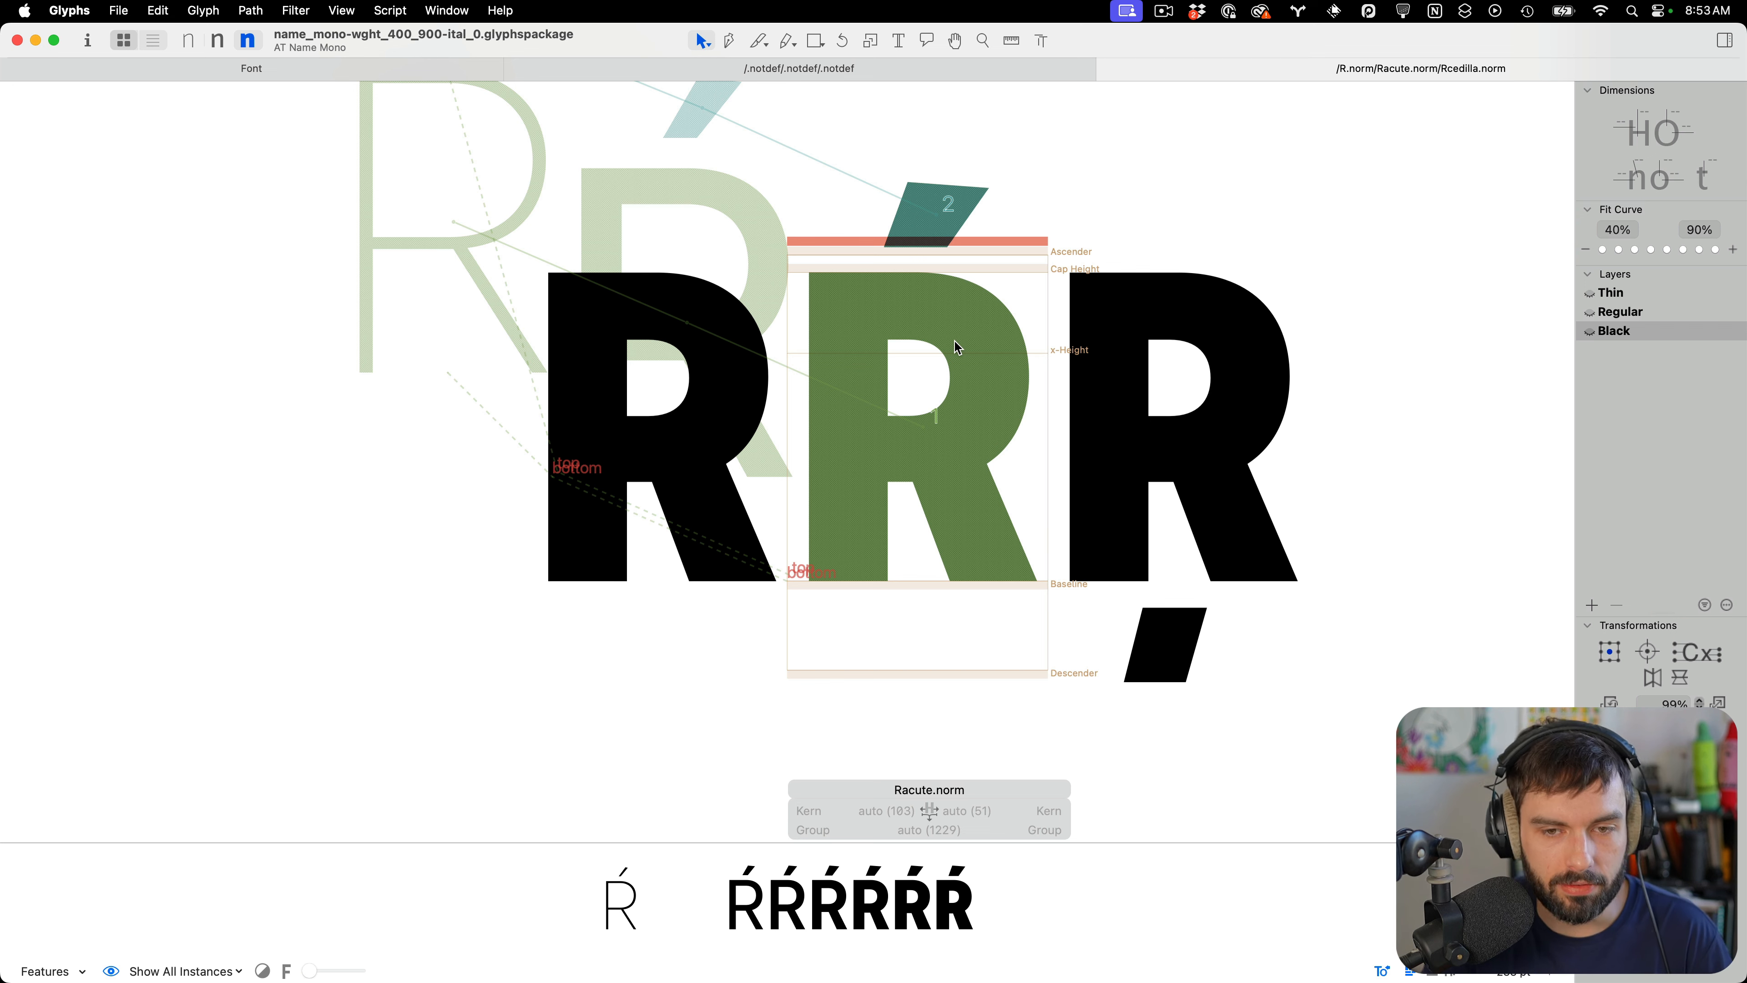
key("super+1")
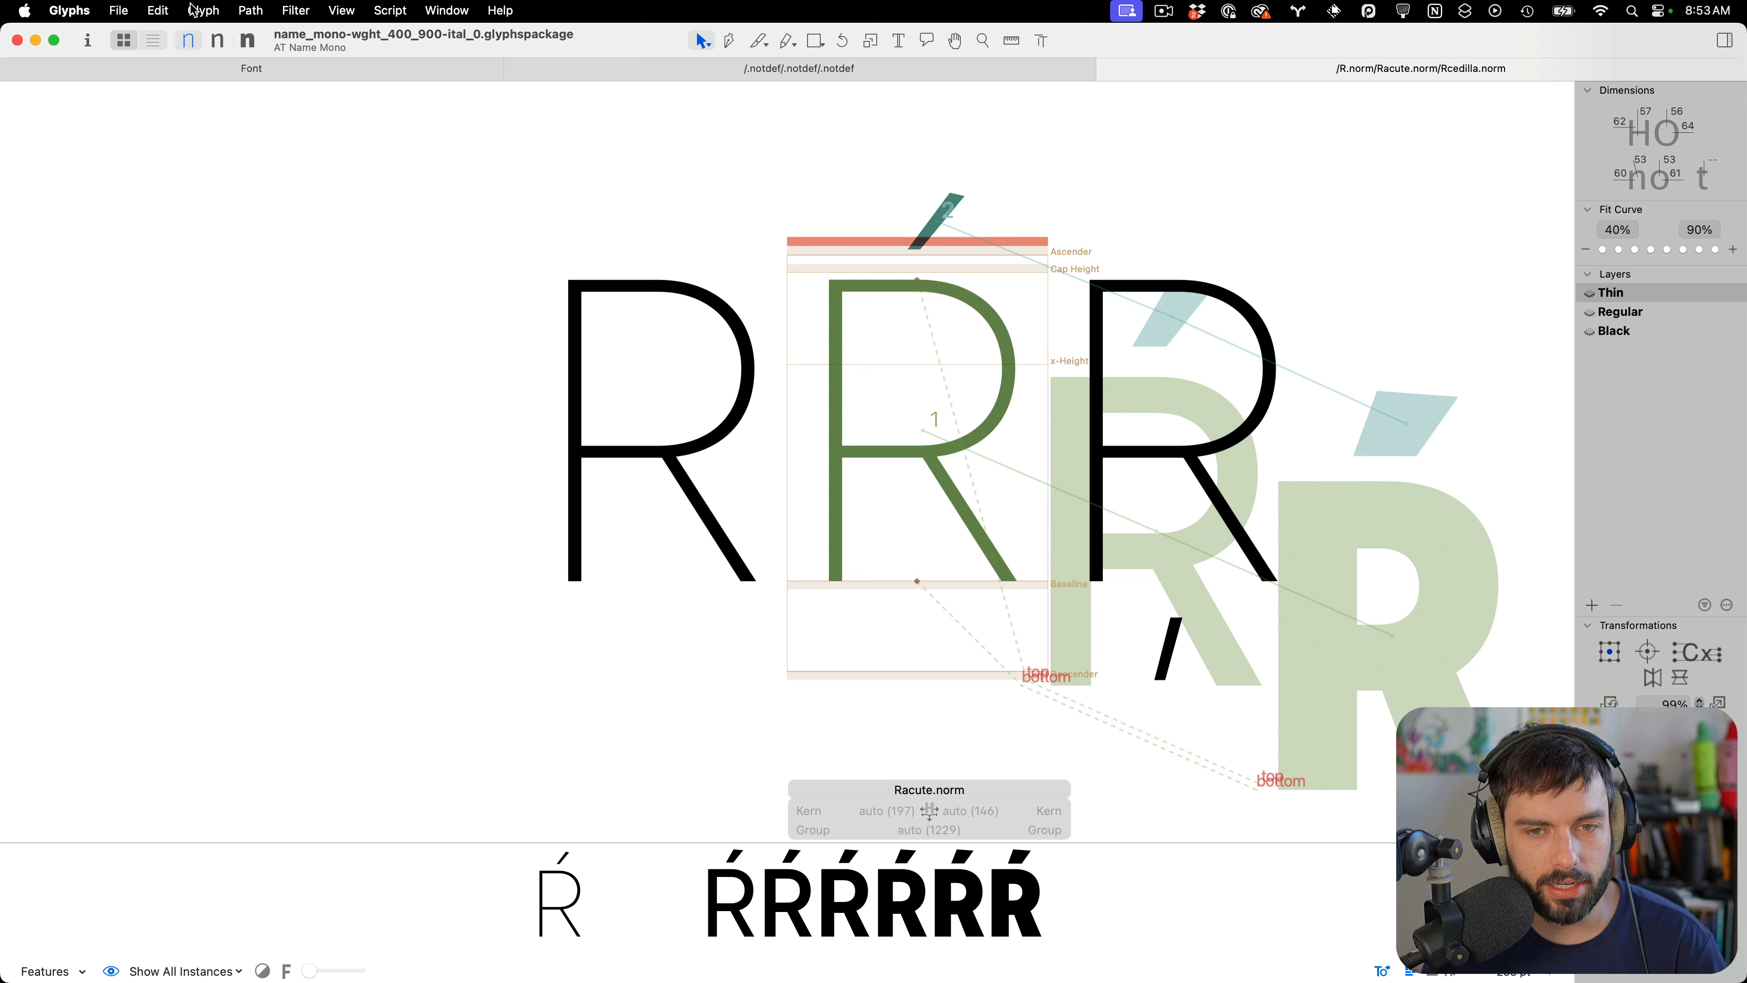
left_click(232, 9)
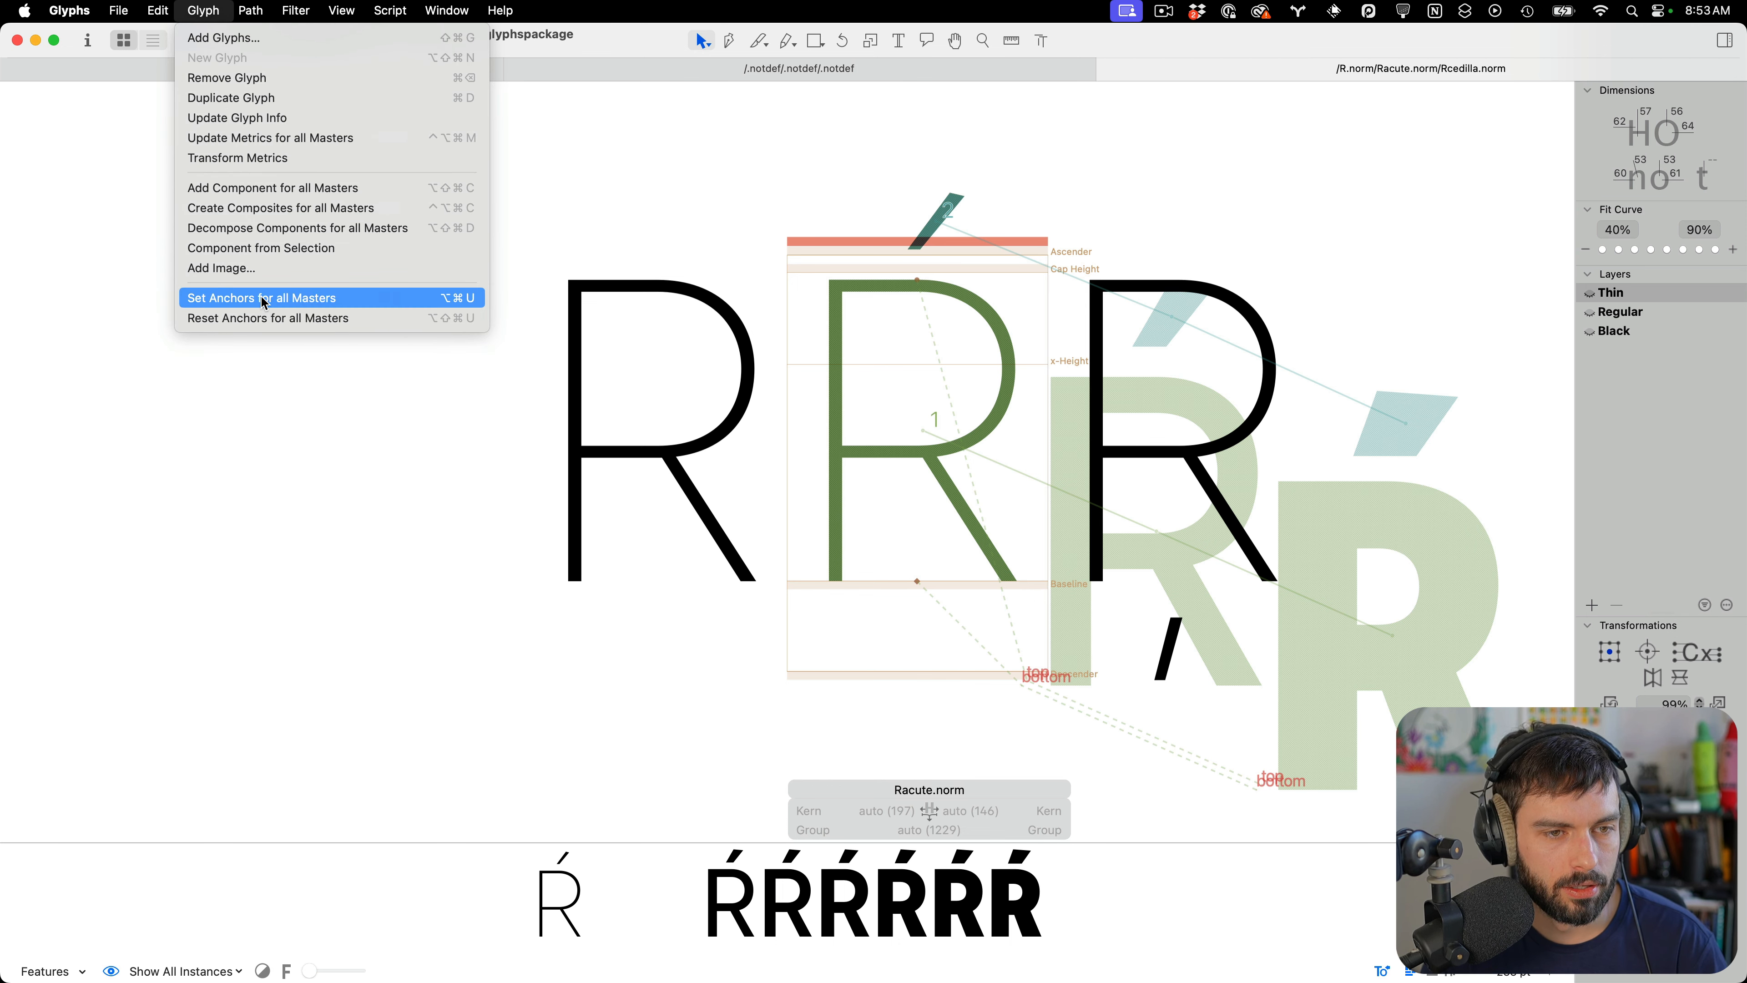
left_click(263, 318, "alt")
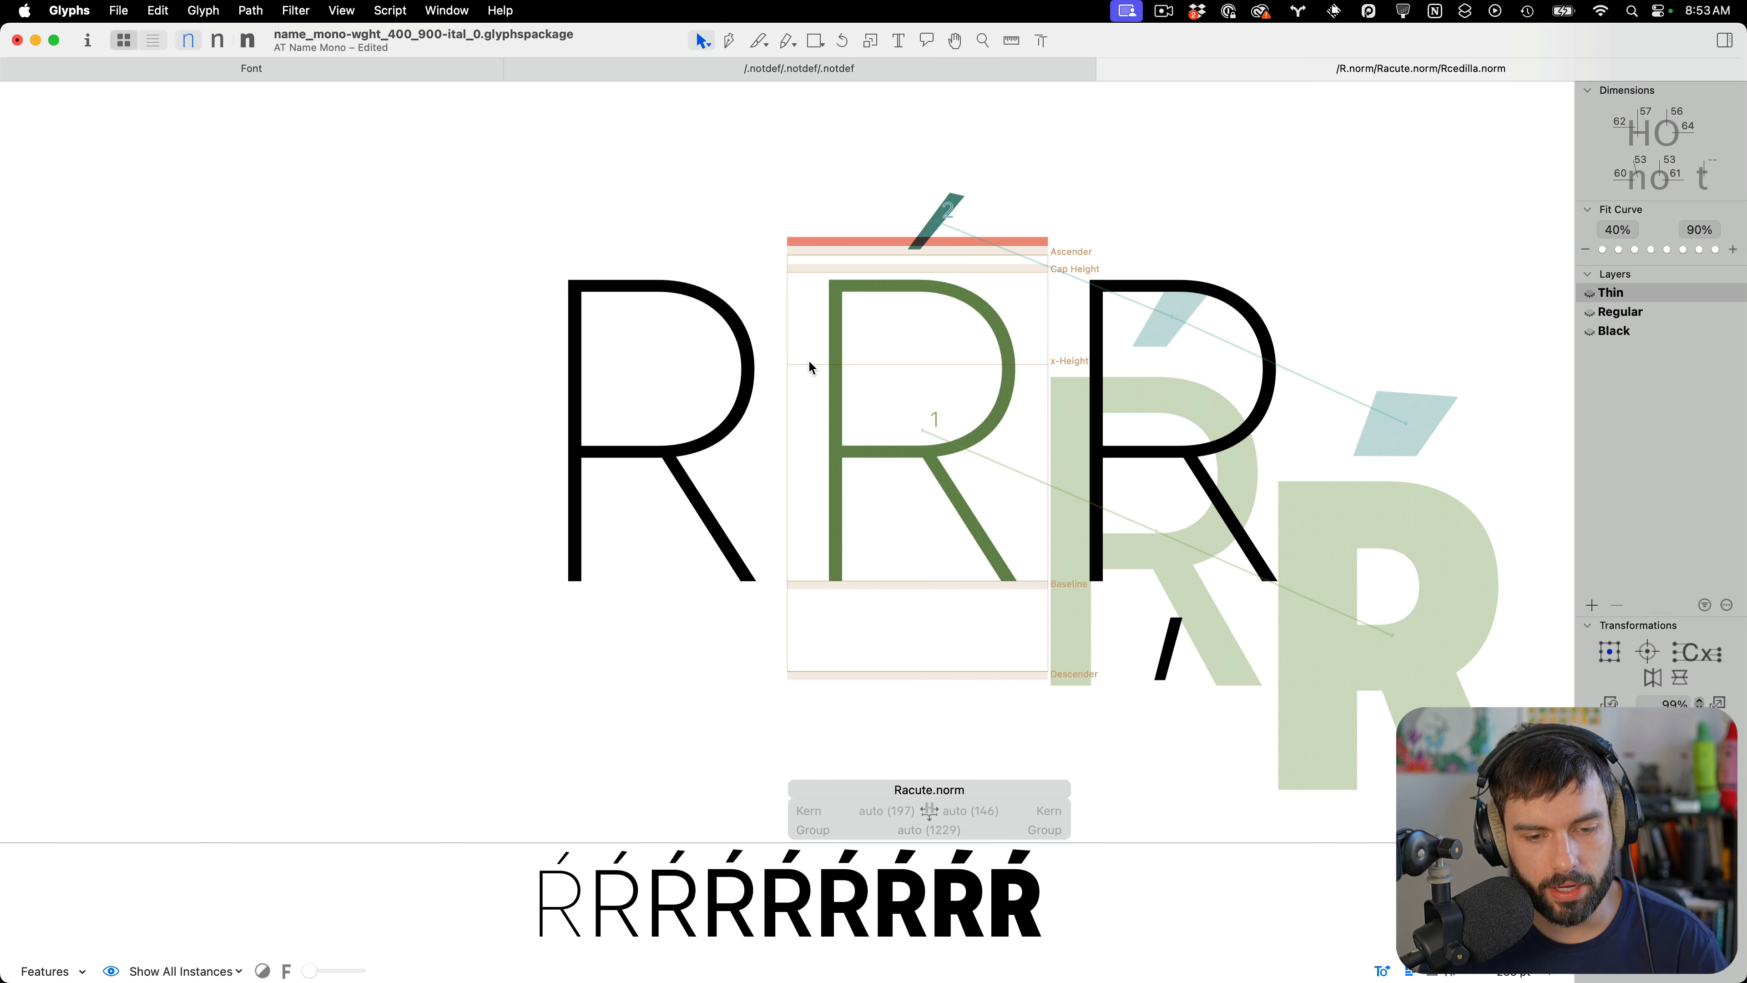
Reset the anchors of Rcedilla.norm for all masters and save the font
double_click(1238, 362)
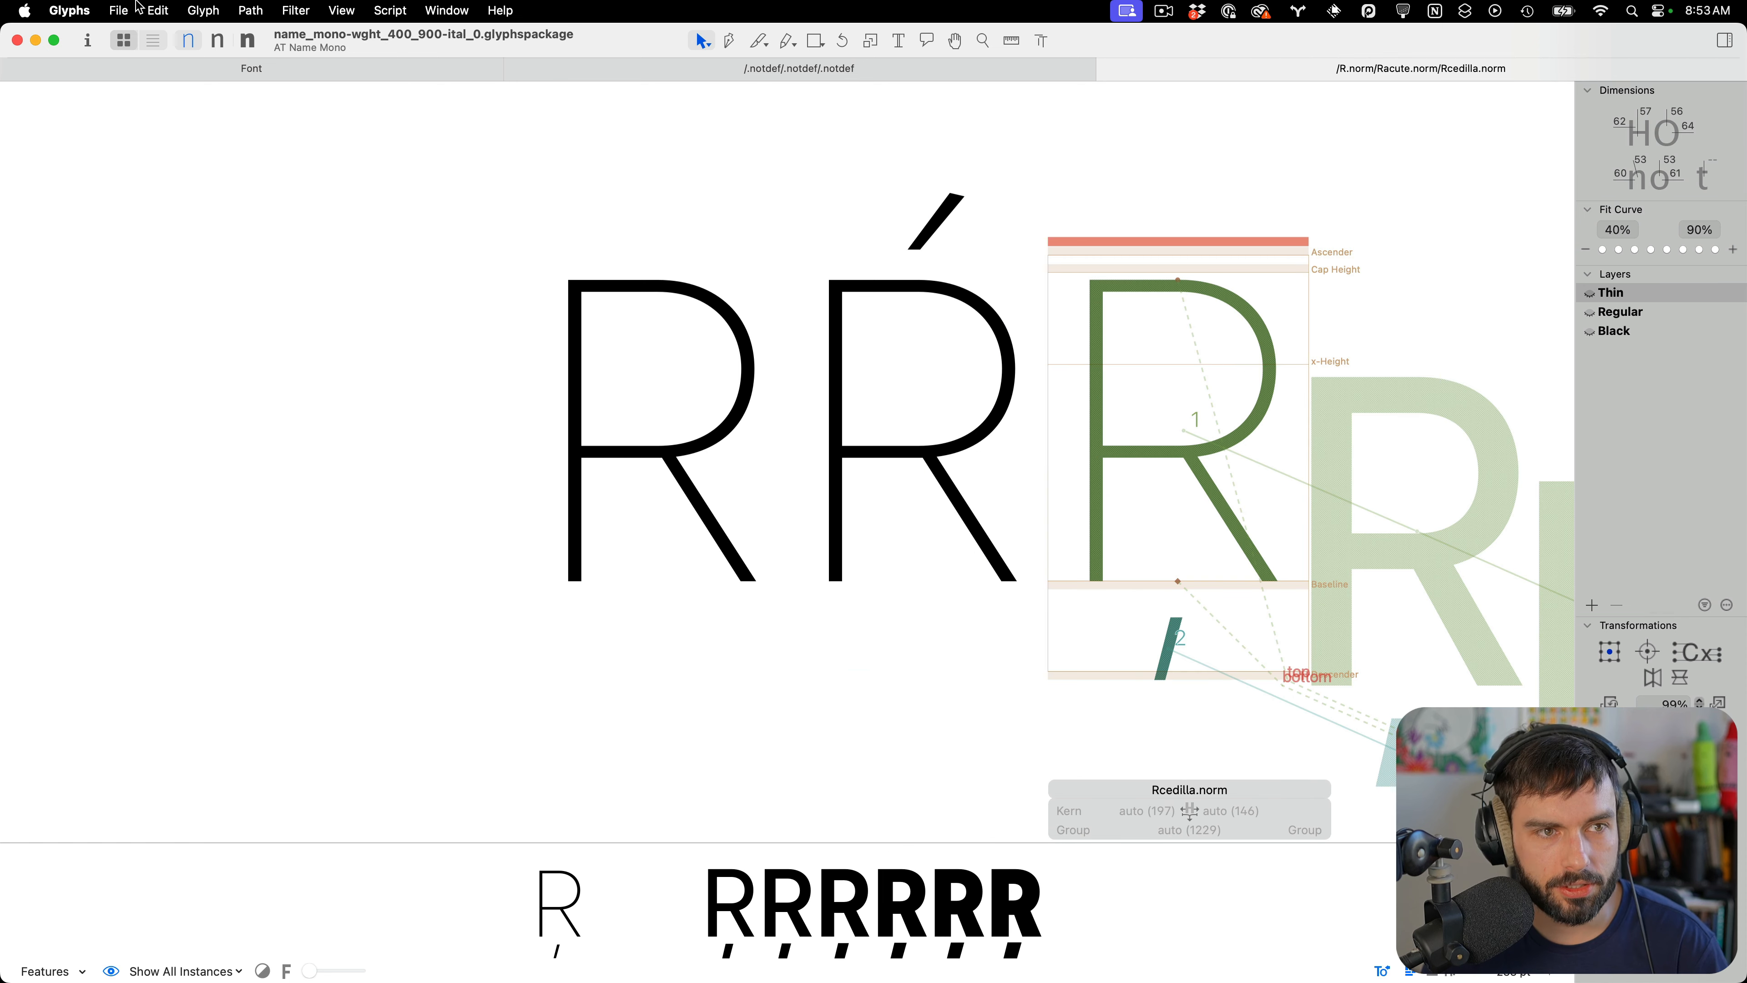
left_click(159, 9)
mouse_move(203, 9)
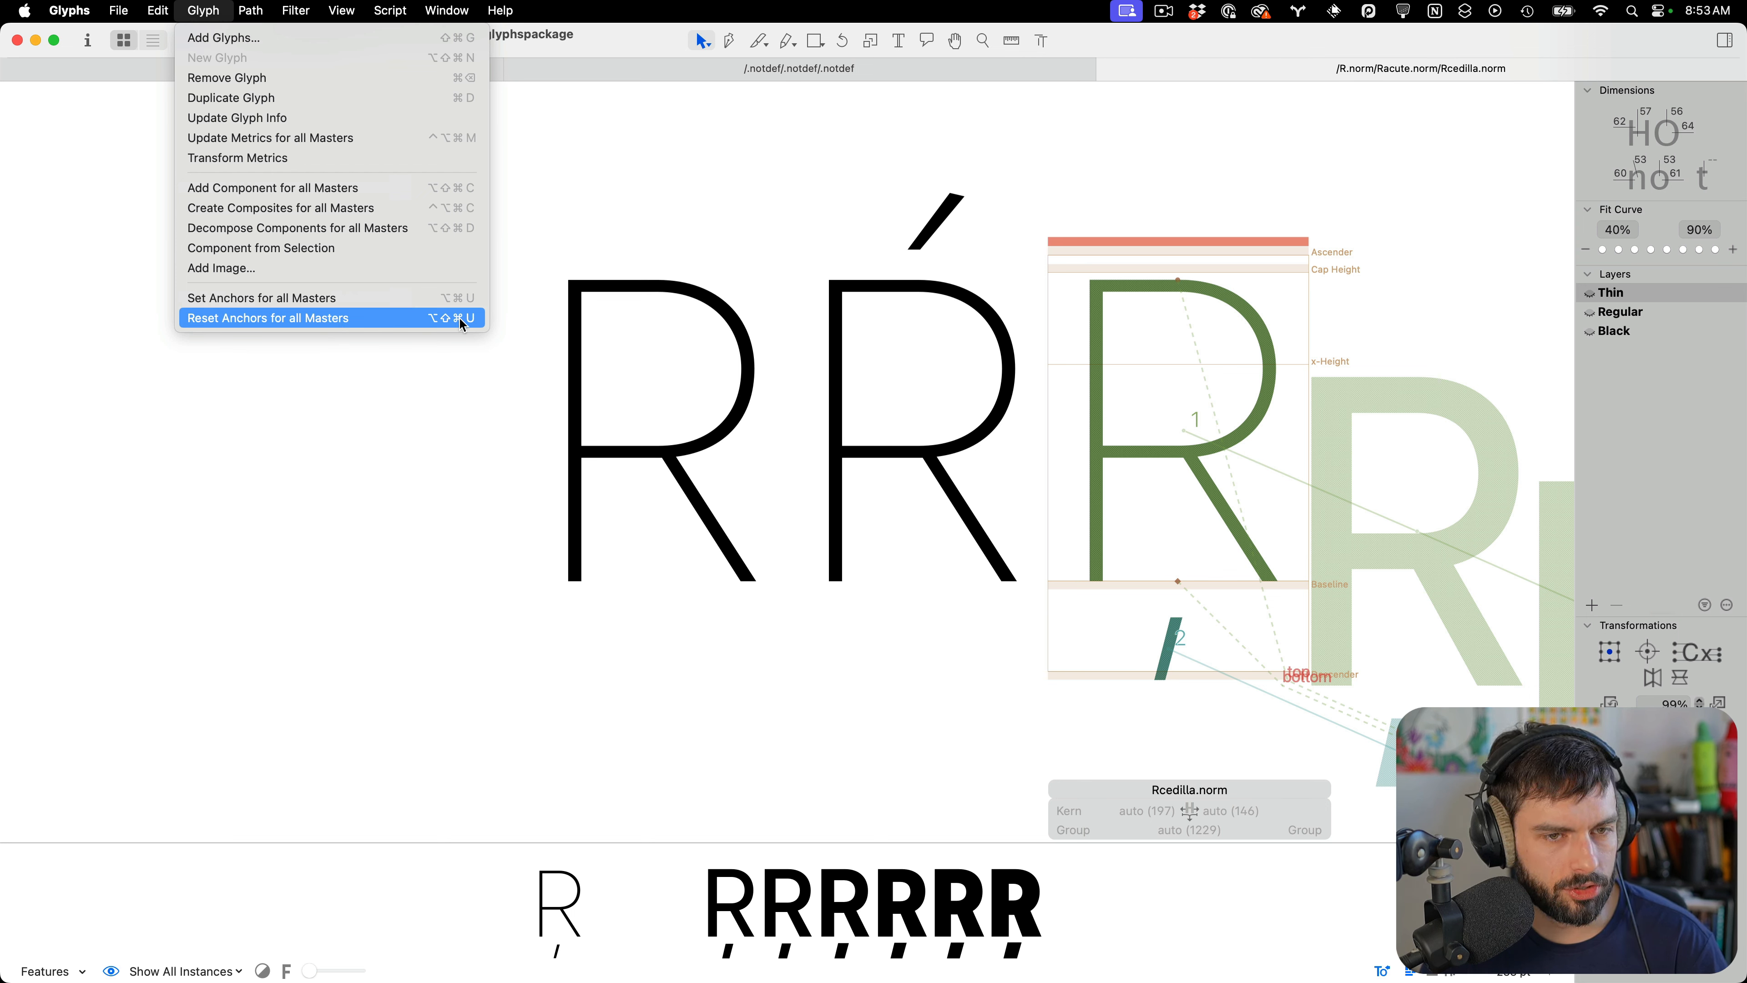
left_click(1141, 379)
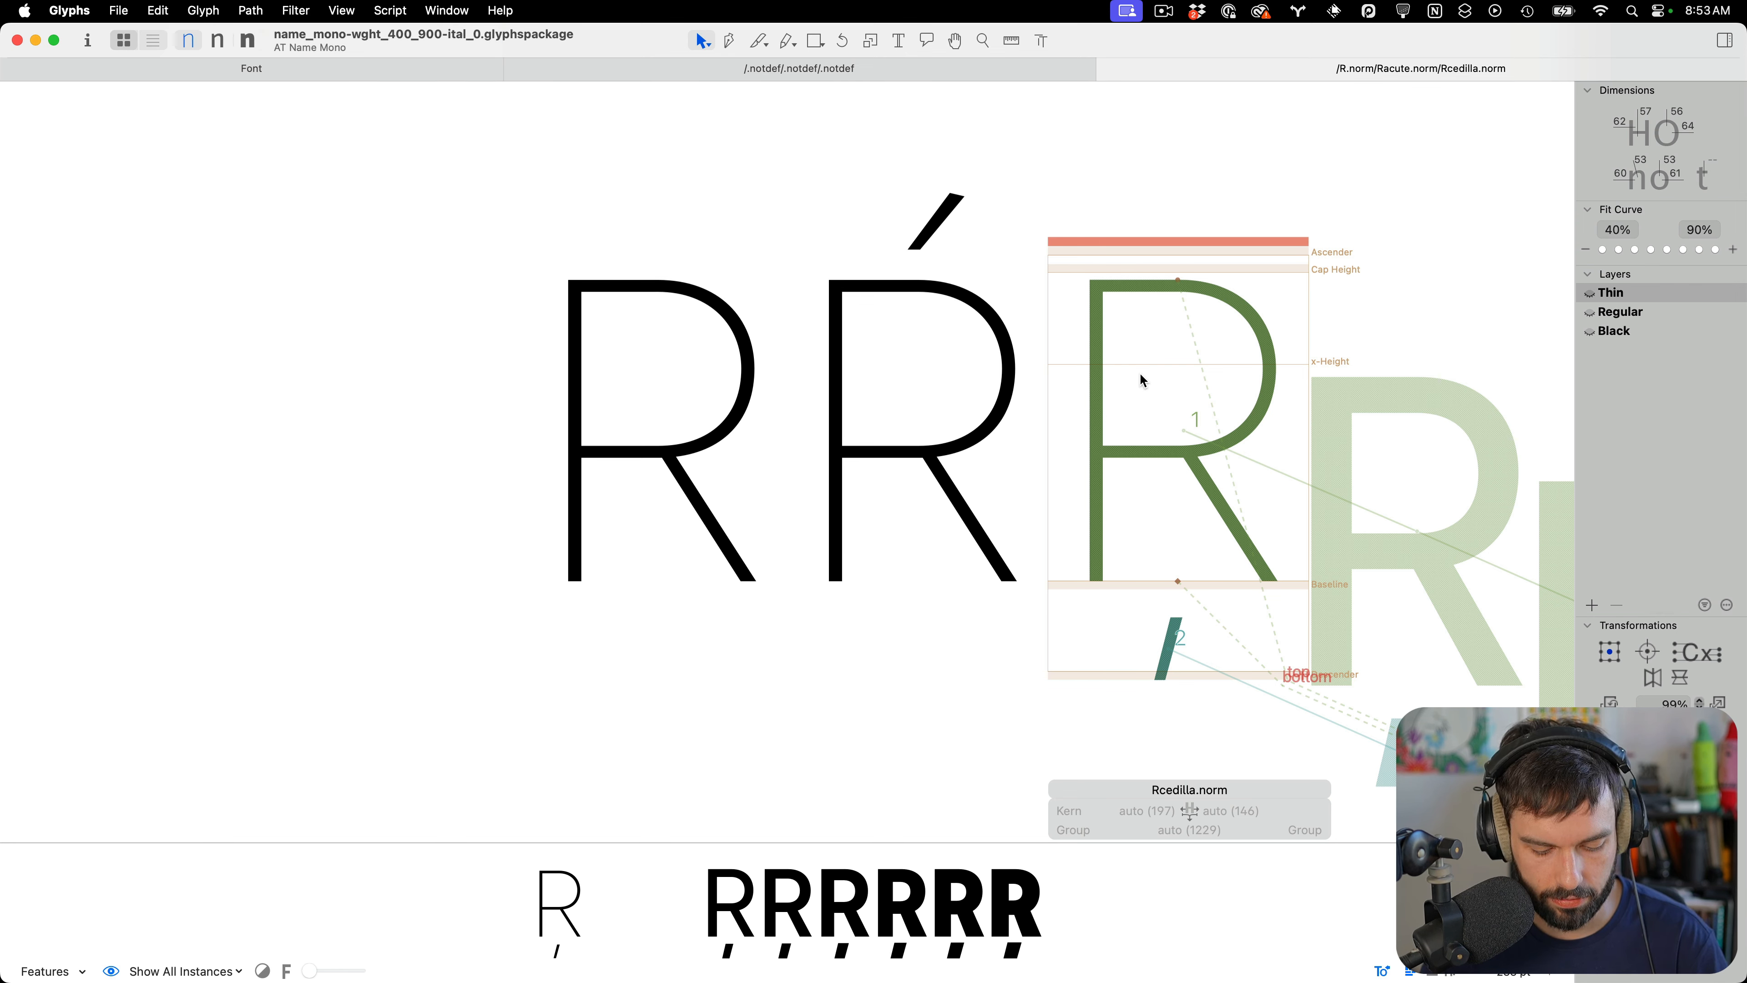
key("ctrl+alt+shift+super+u")
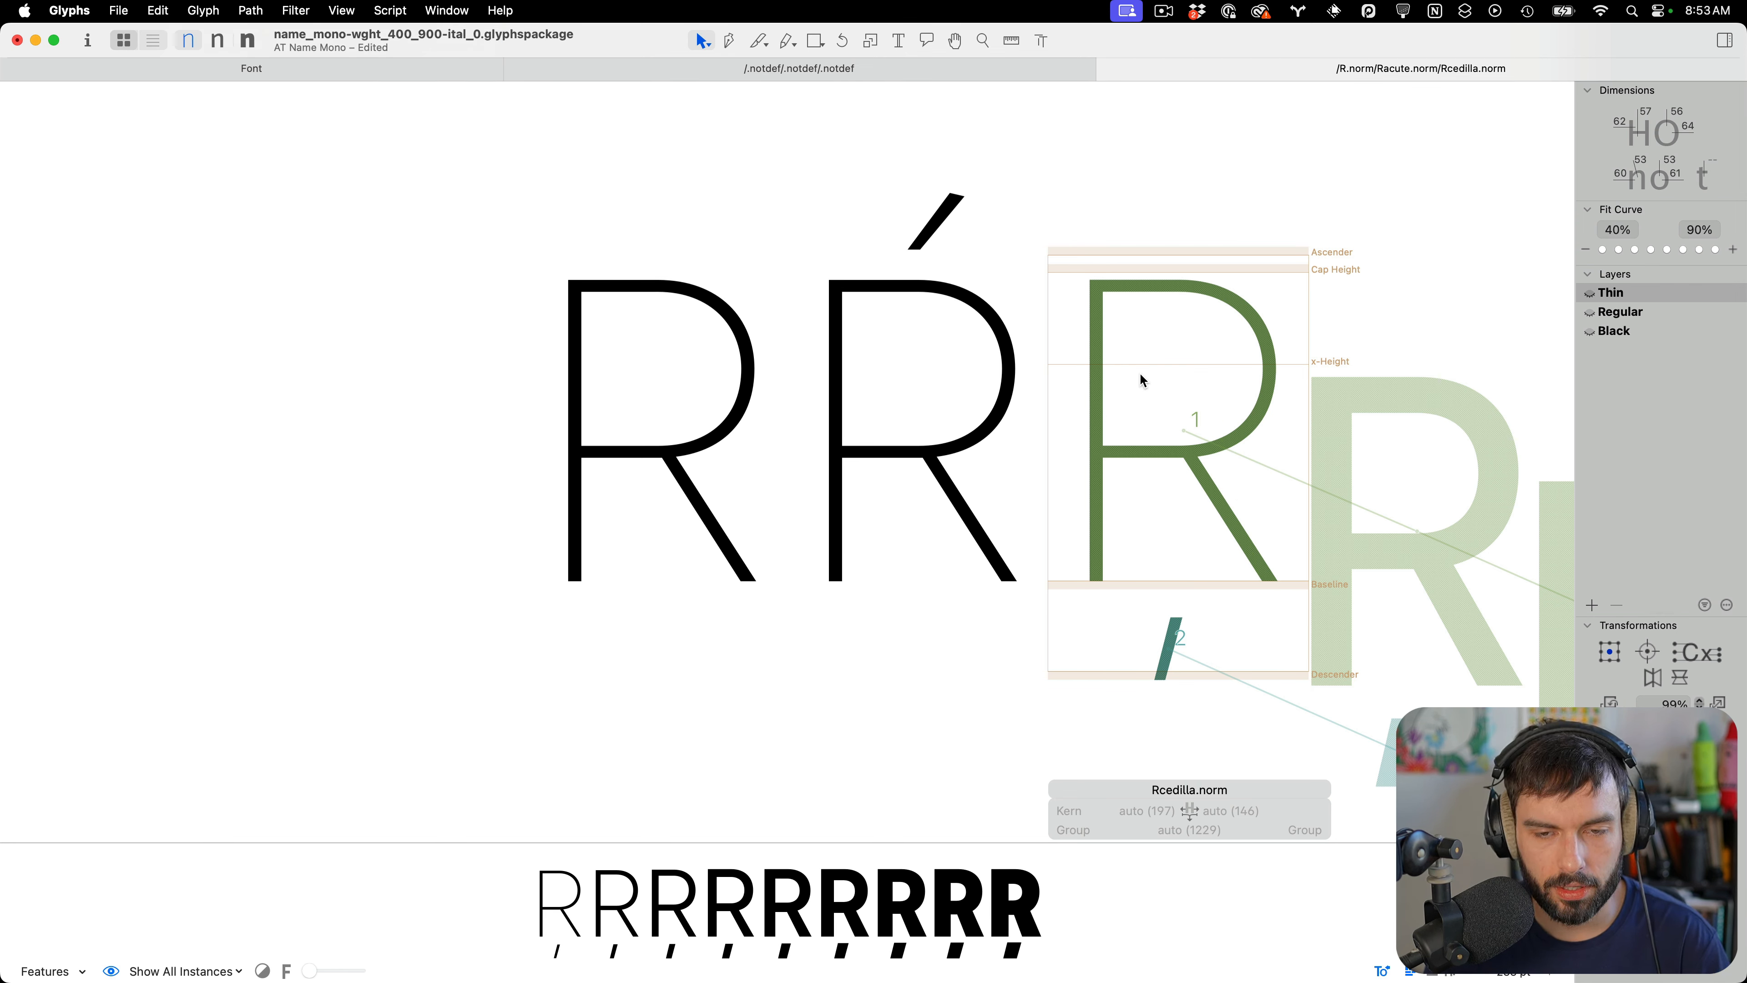
key("super+s")
Close the edit tab and enable export for the selected Racute.norm and Rcedilla.norm glyphs
scroll(690, 441, "down", 3)
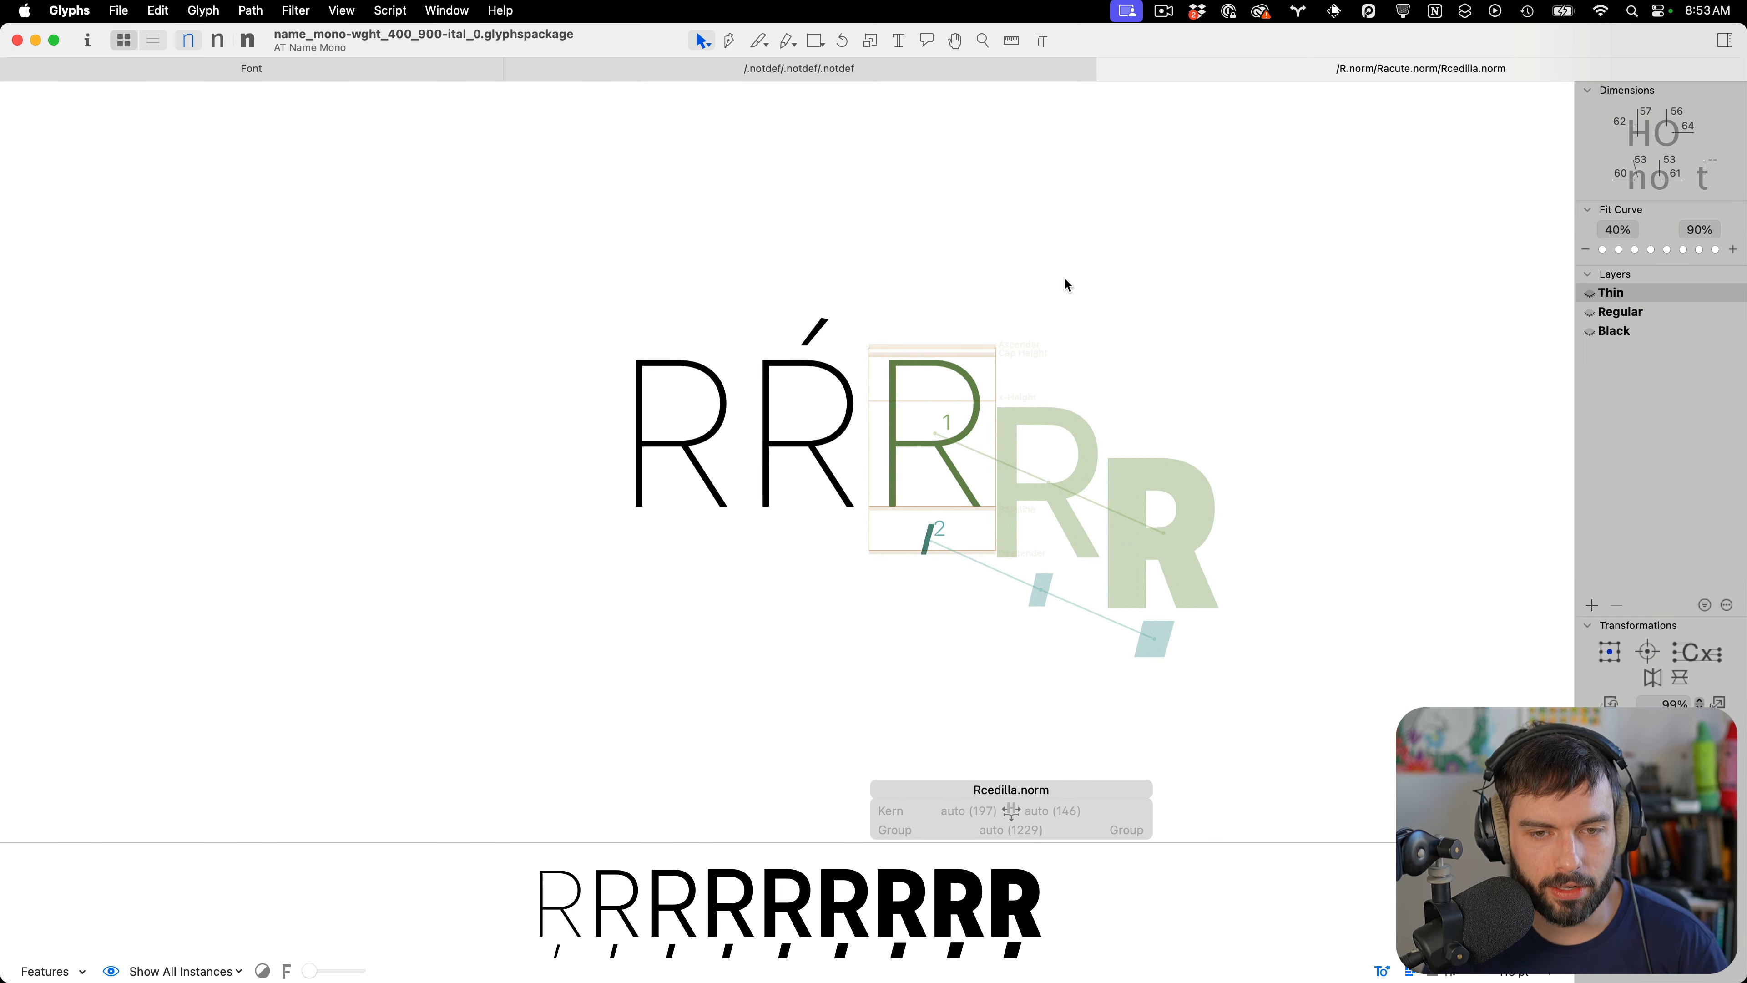
key("super+w")
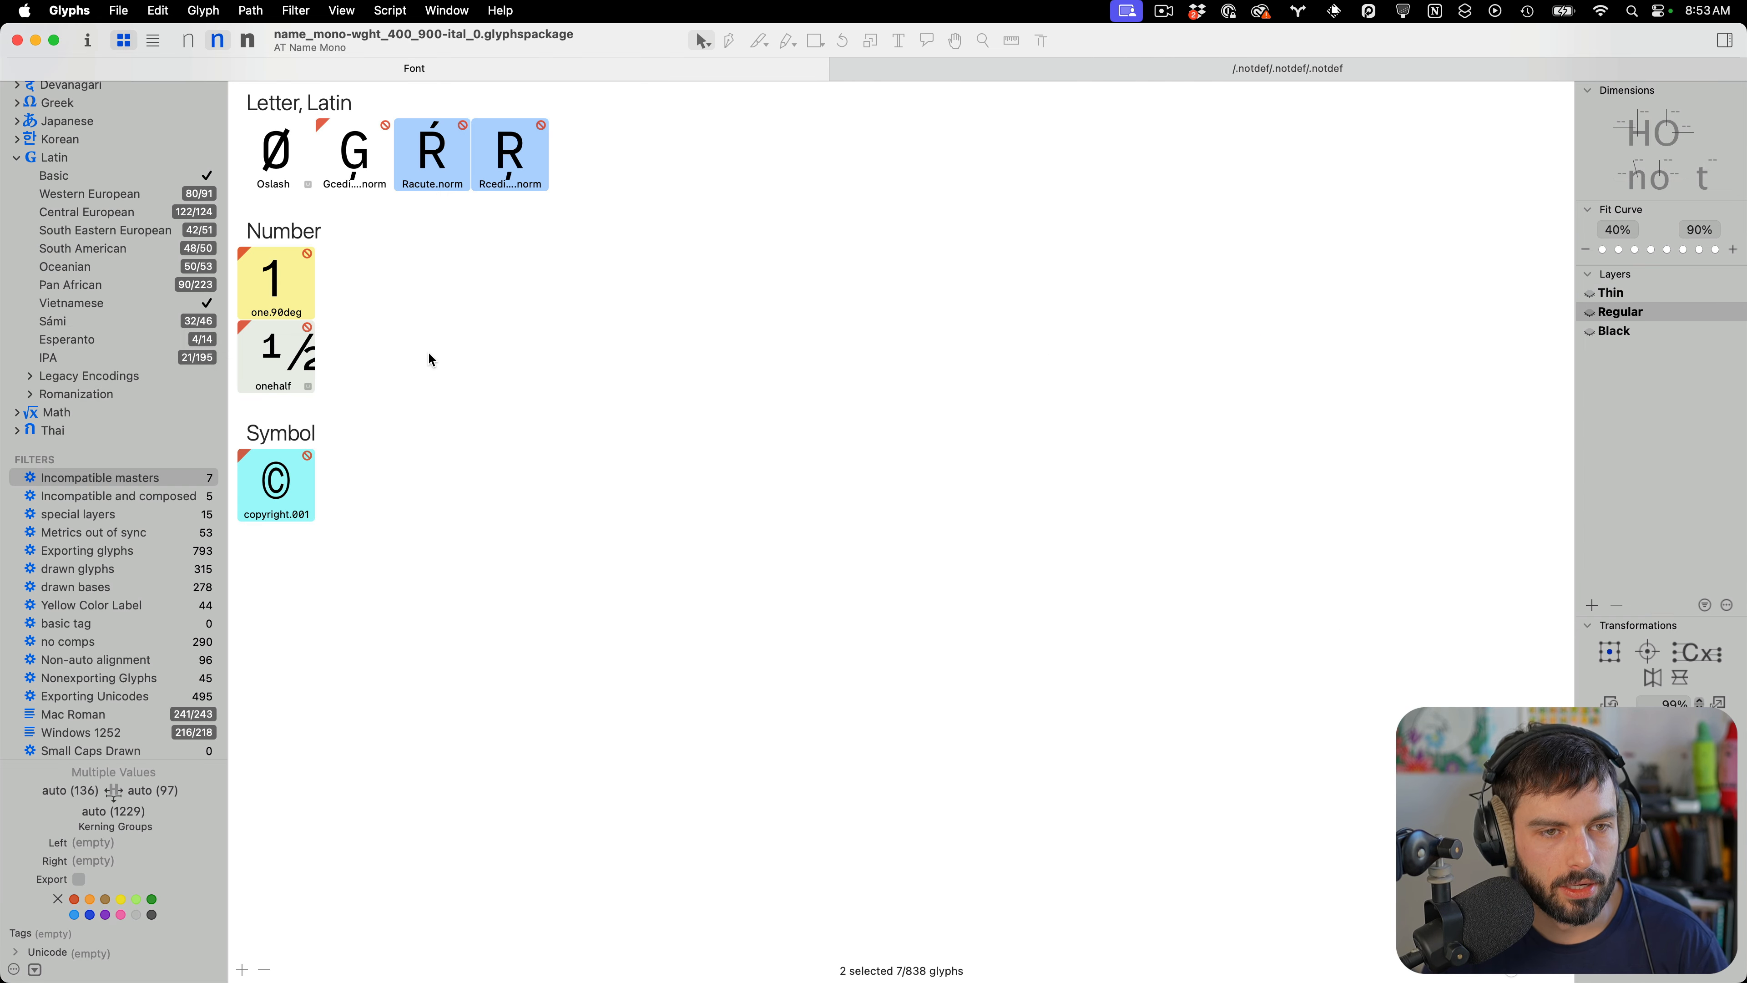
left_click(79, 880)
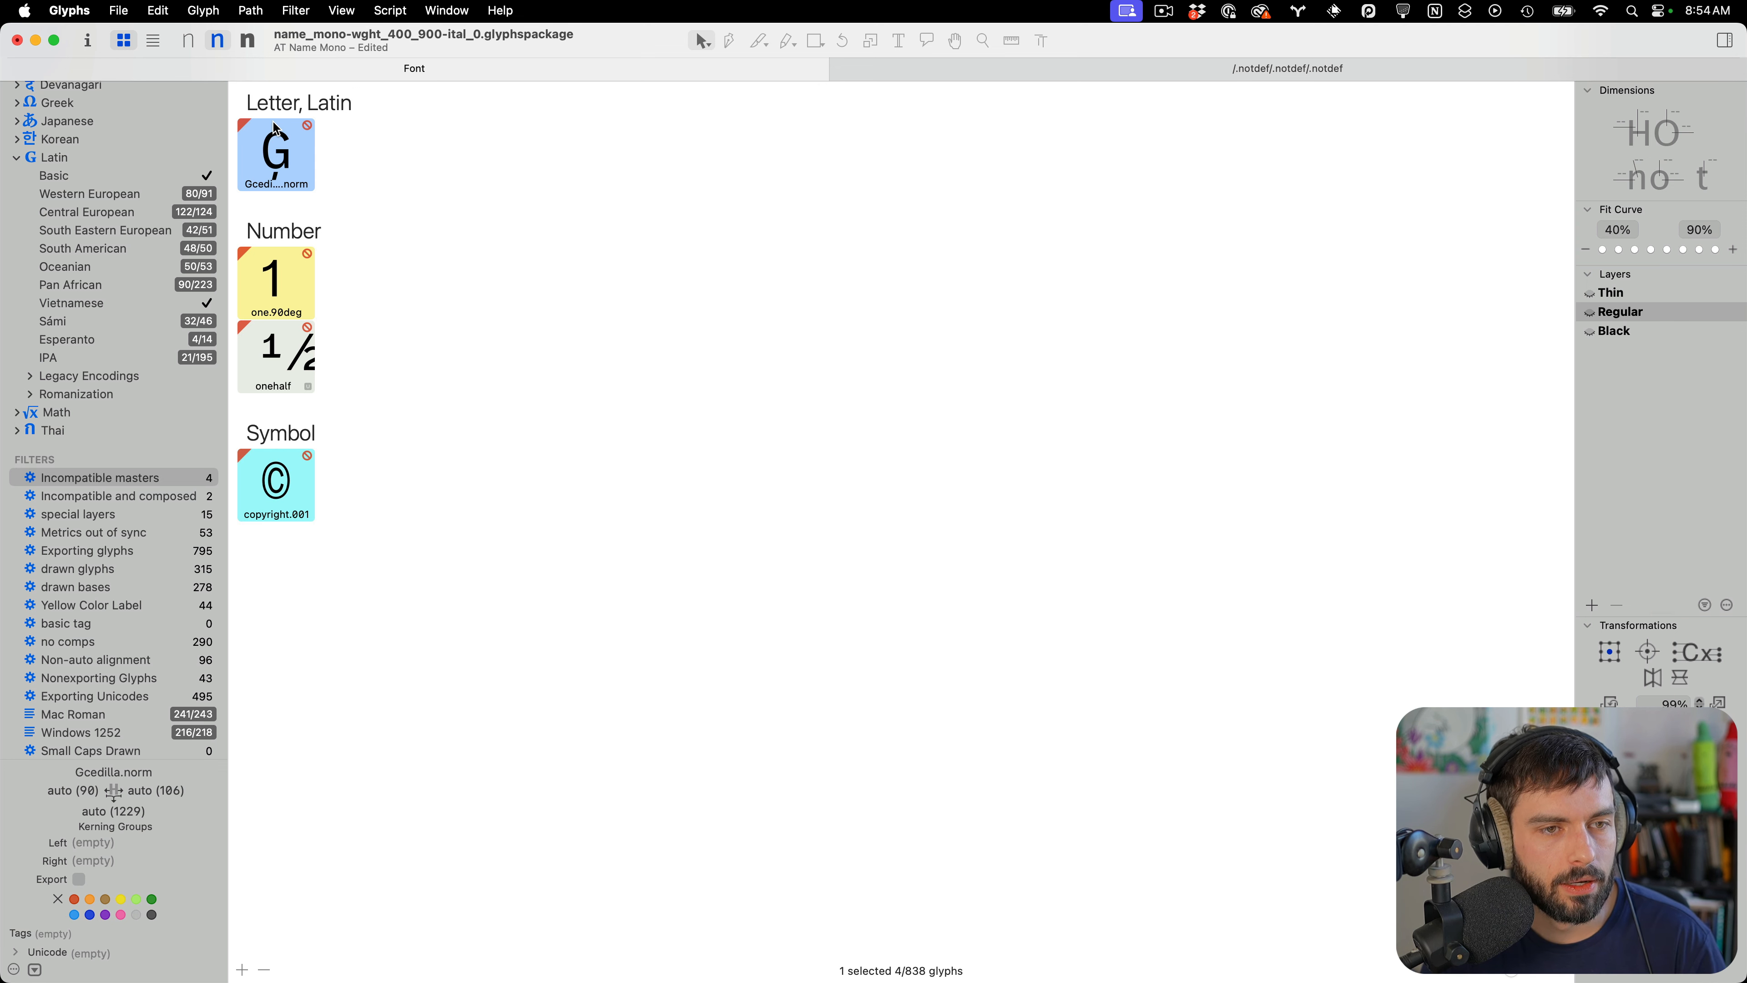
Set the anchors of Gcedilla.norm, save, close the tab and enable the glyph for export
double_click(278, 166)
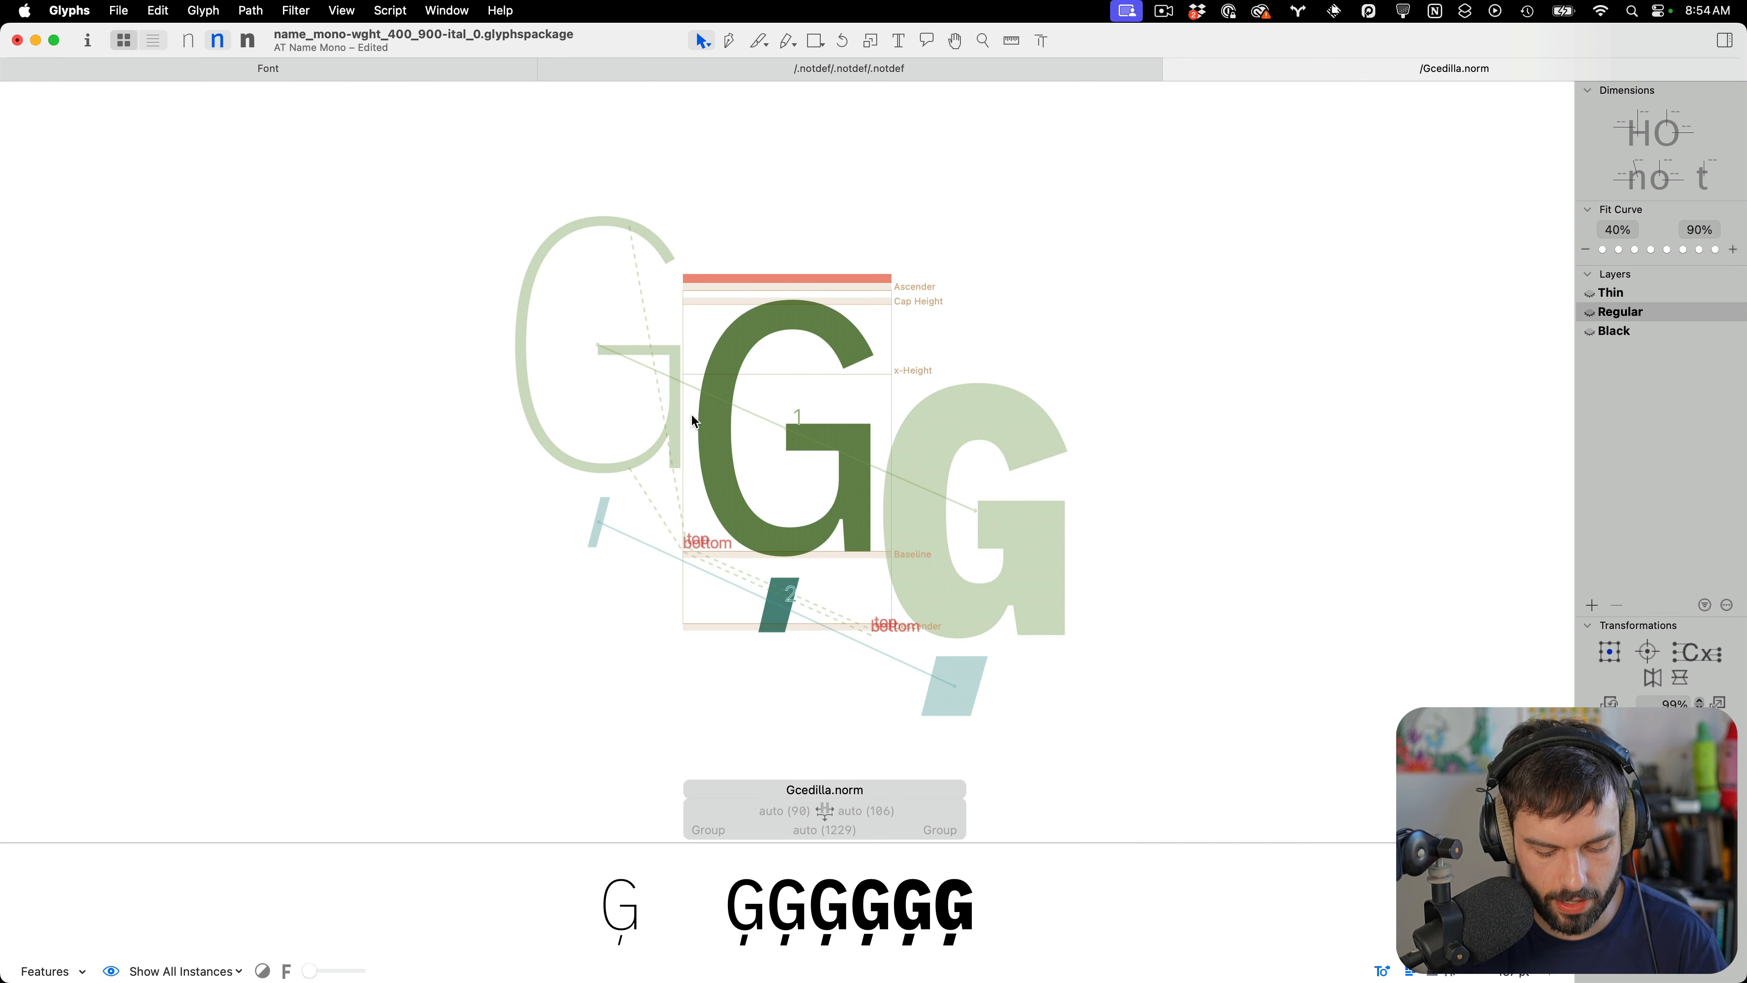
key("super+u")
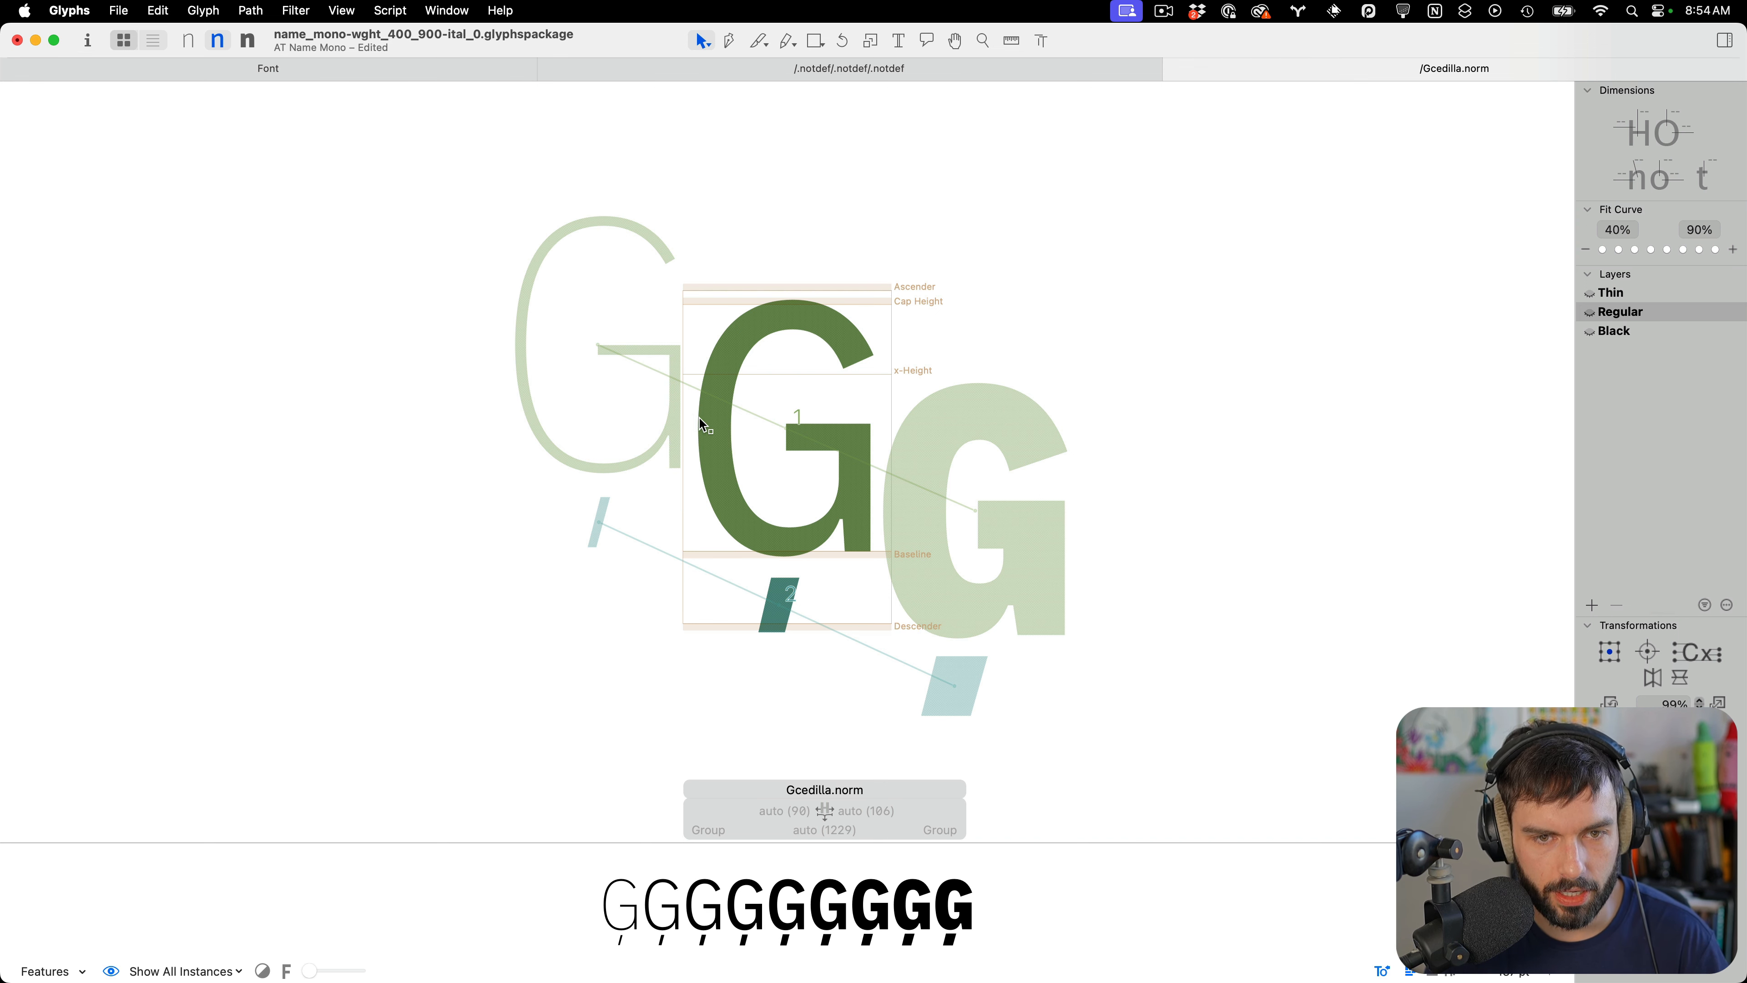
key("super+s")
key("super+w")
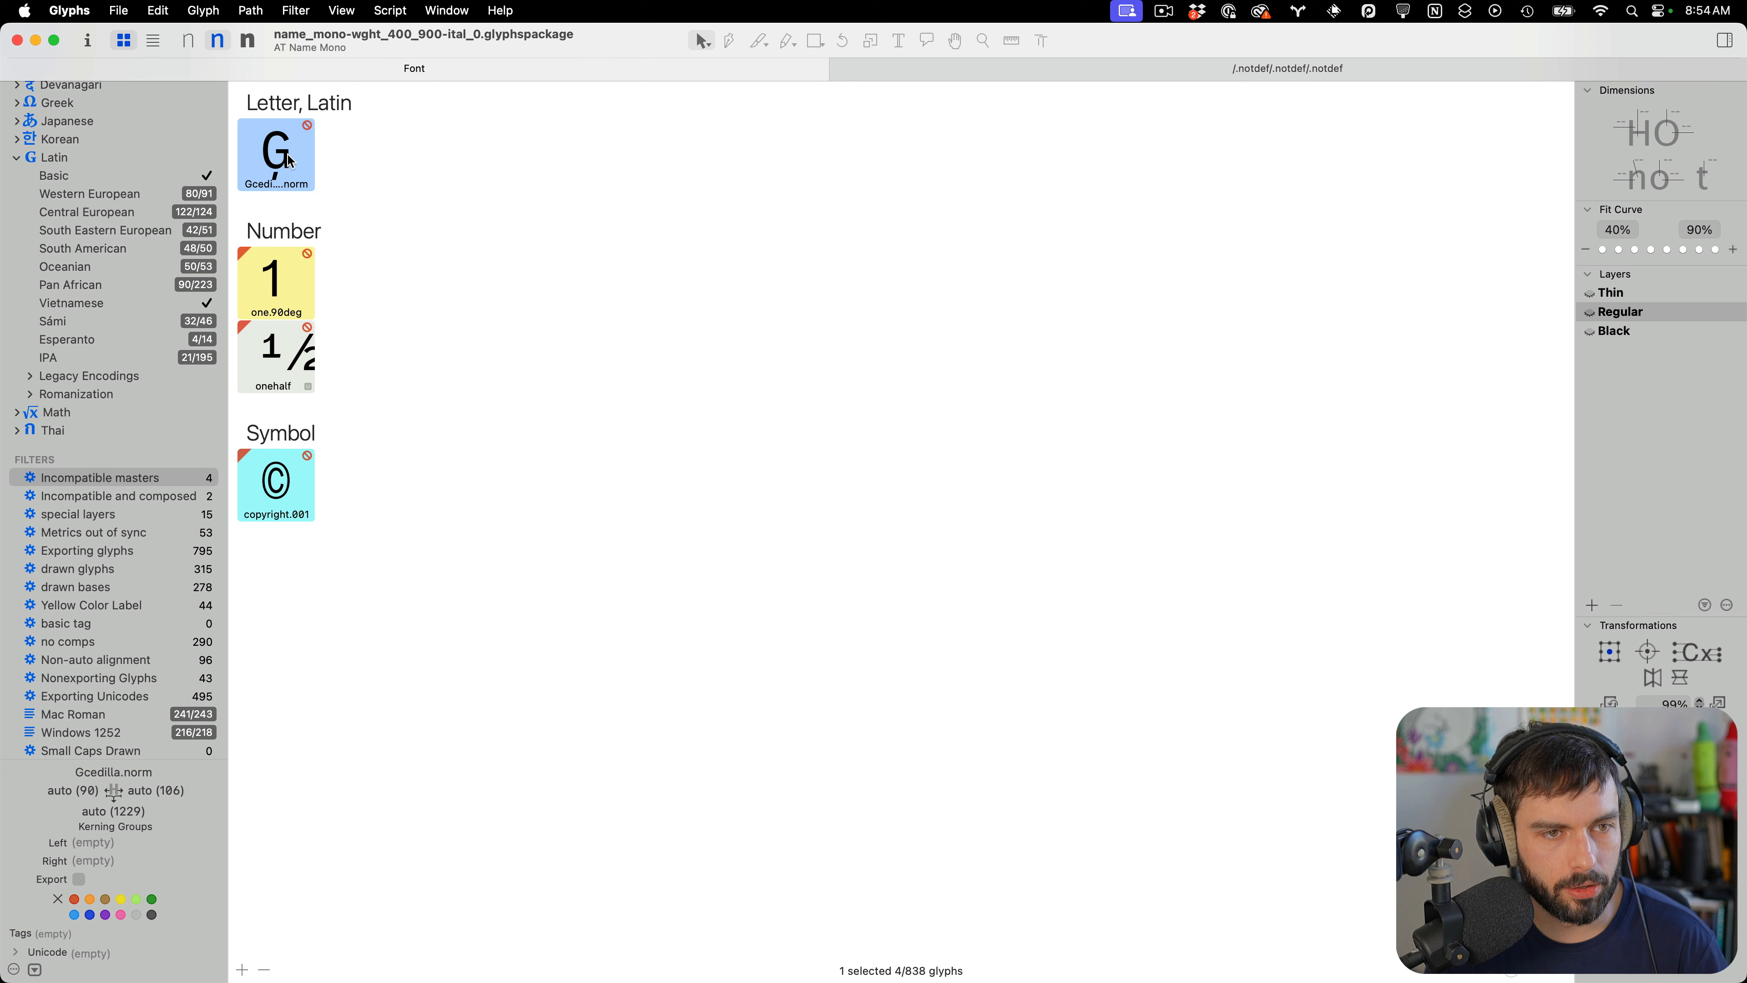
left_click(79, 880)
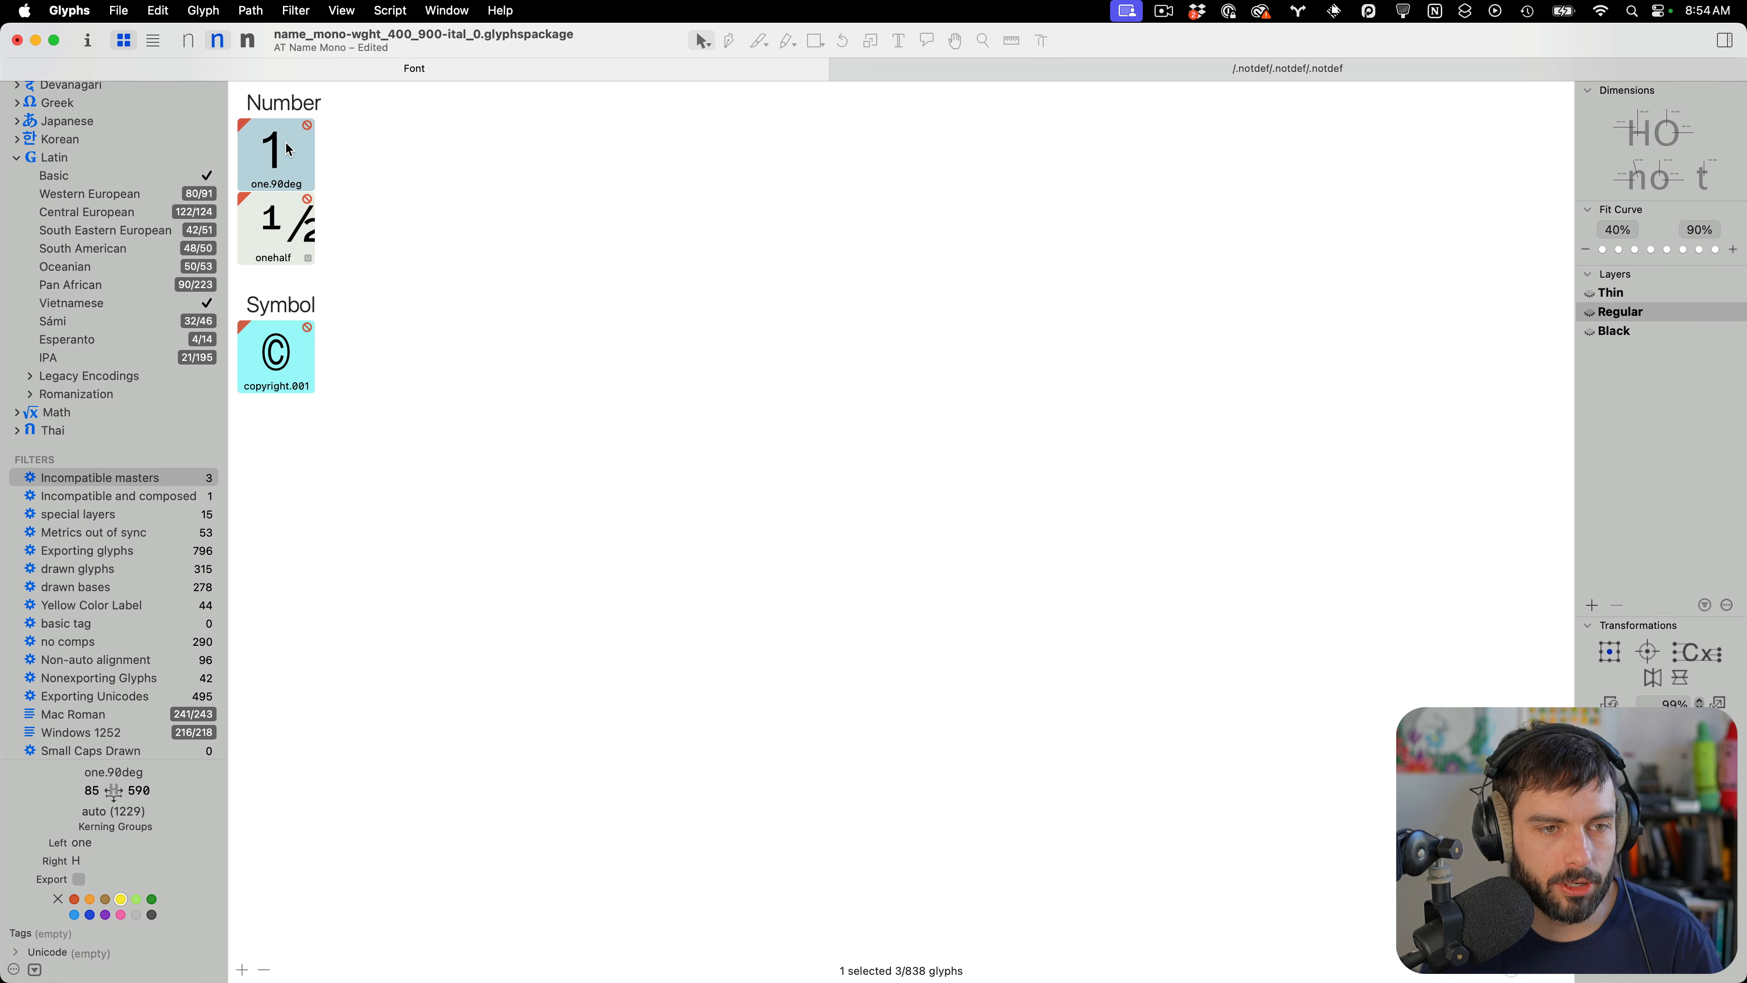
Compare the one.90deg and onehalf glyphs across the Black, Regular and Thin masters
key("super+3")
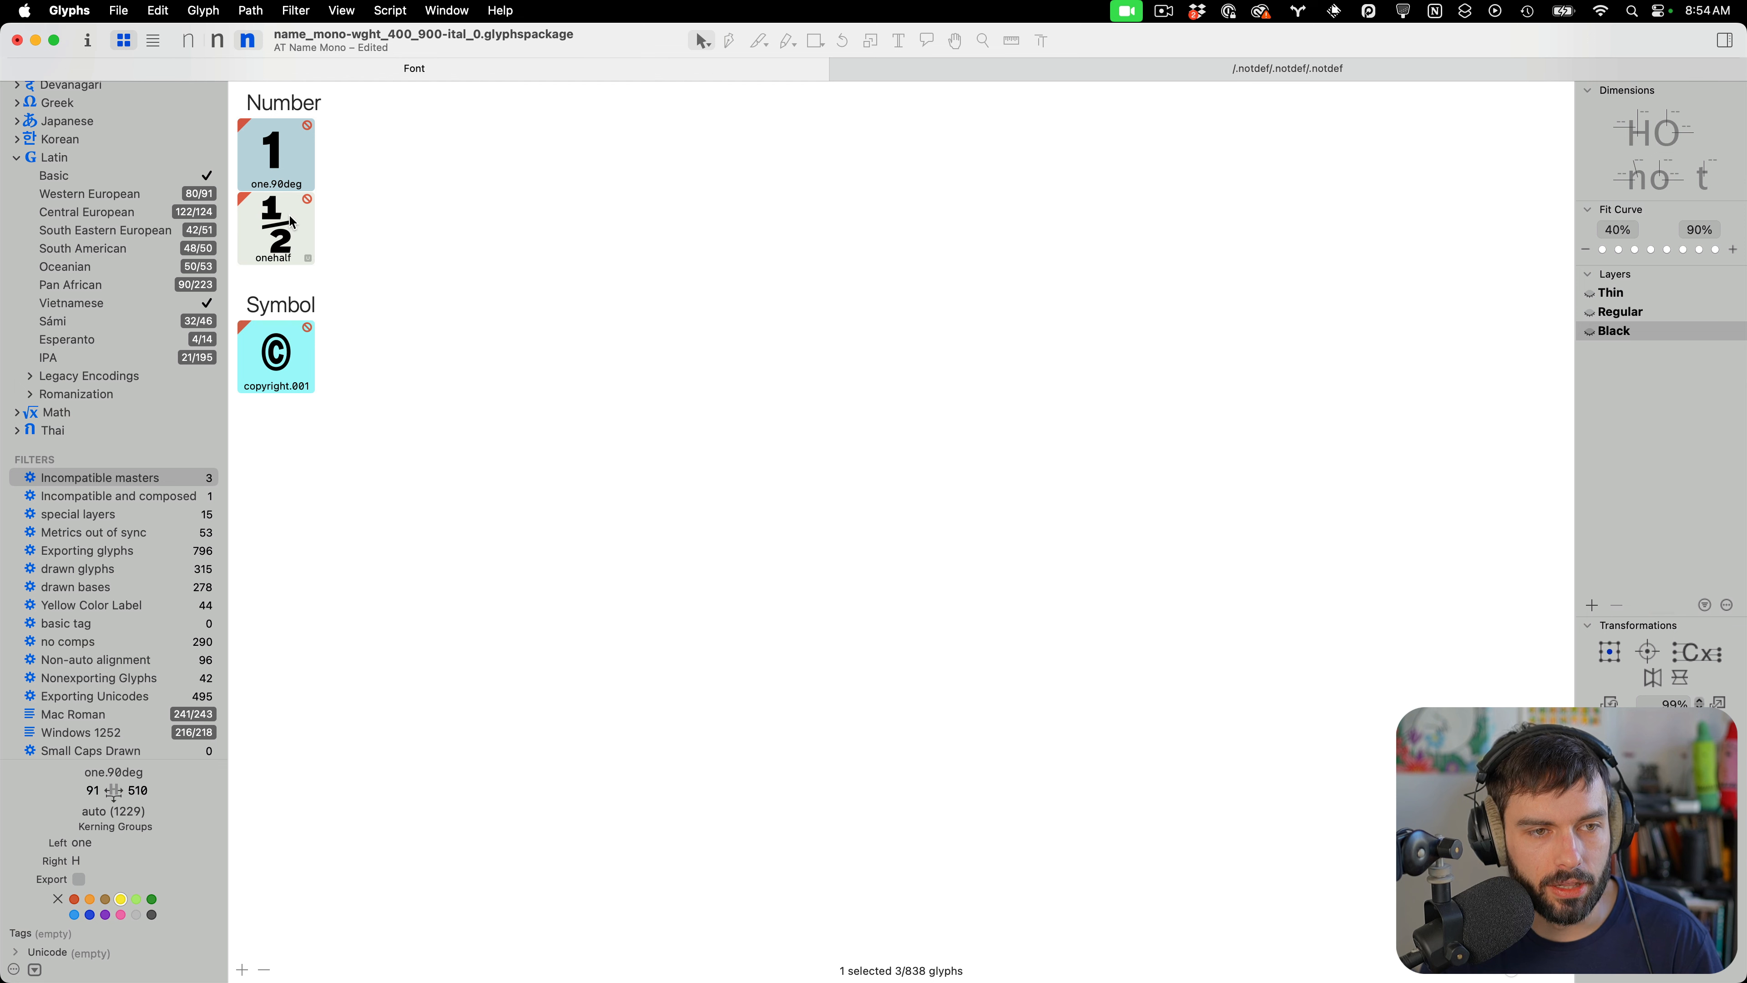
key("super+2")
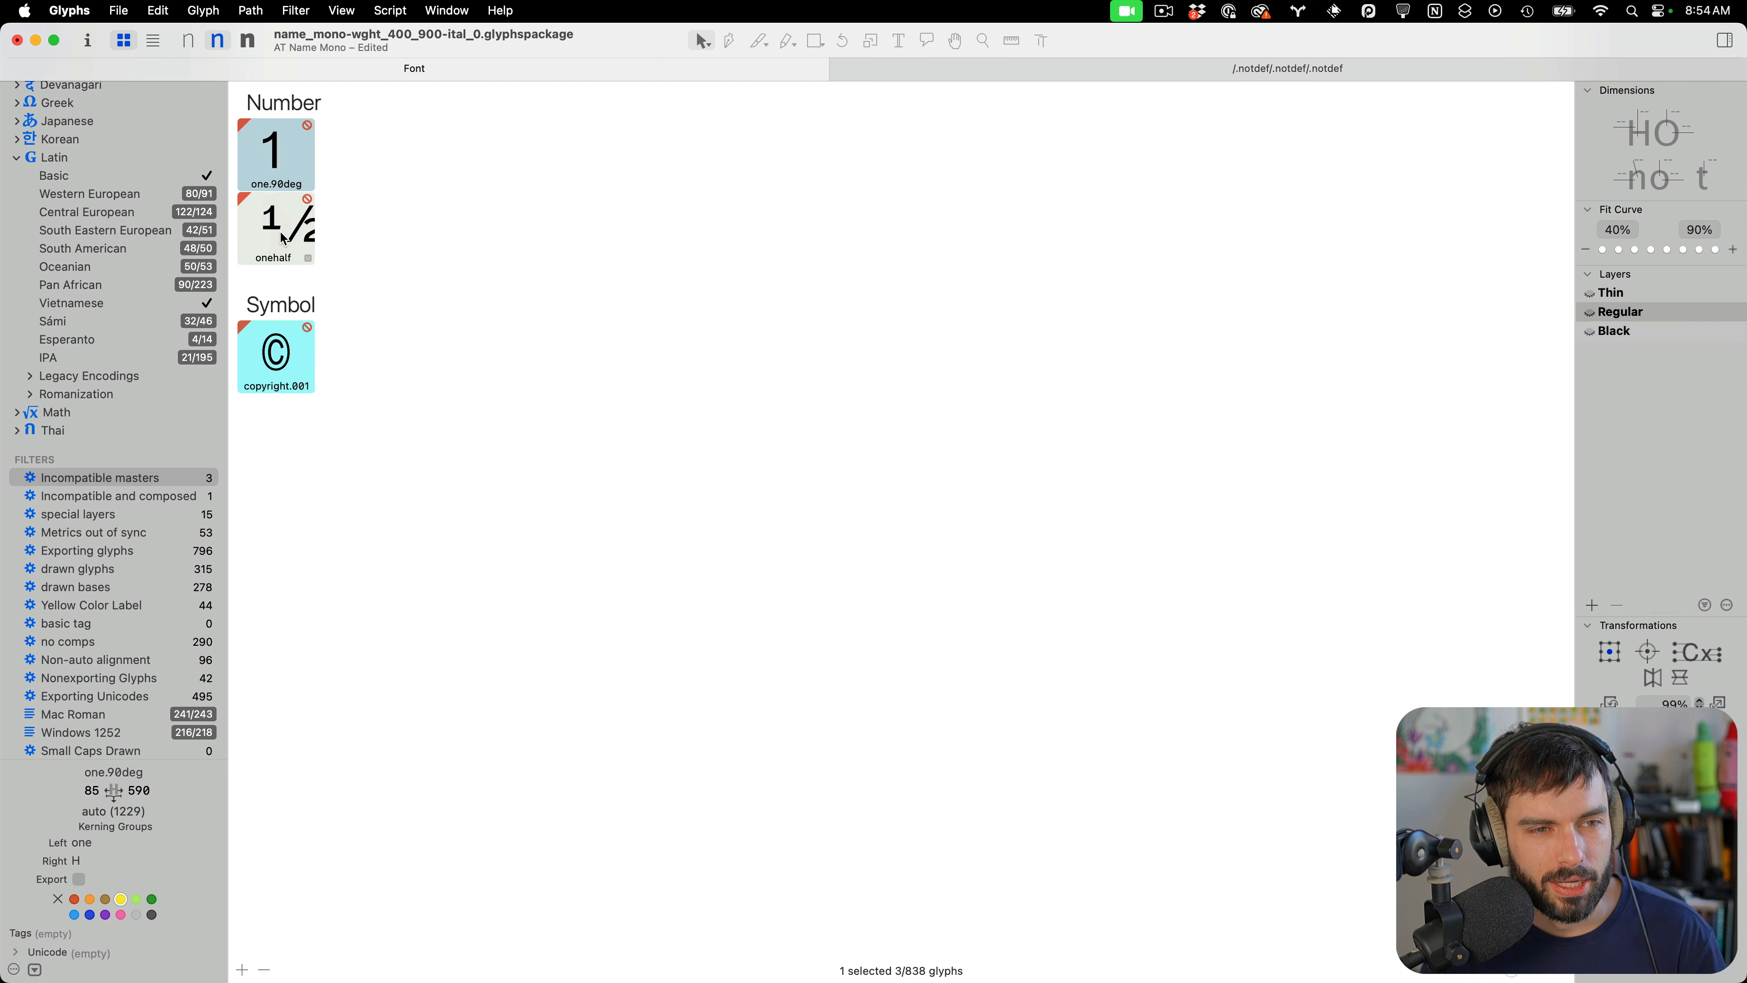
key("super+1")
key("super+2")
key("super+3")
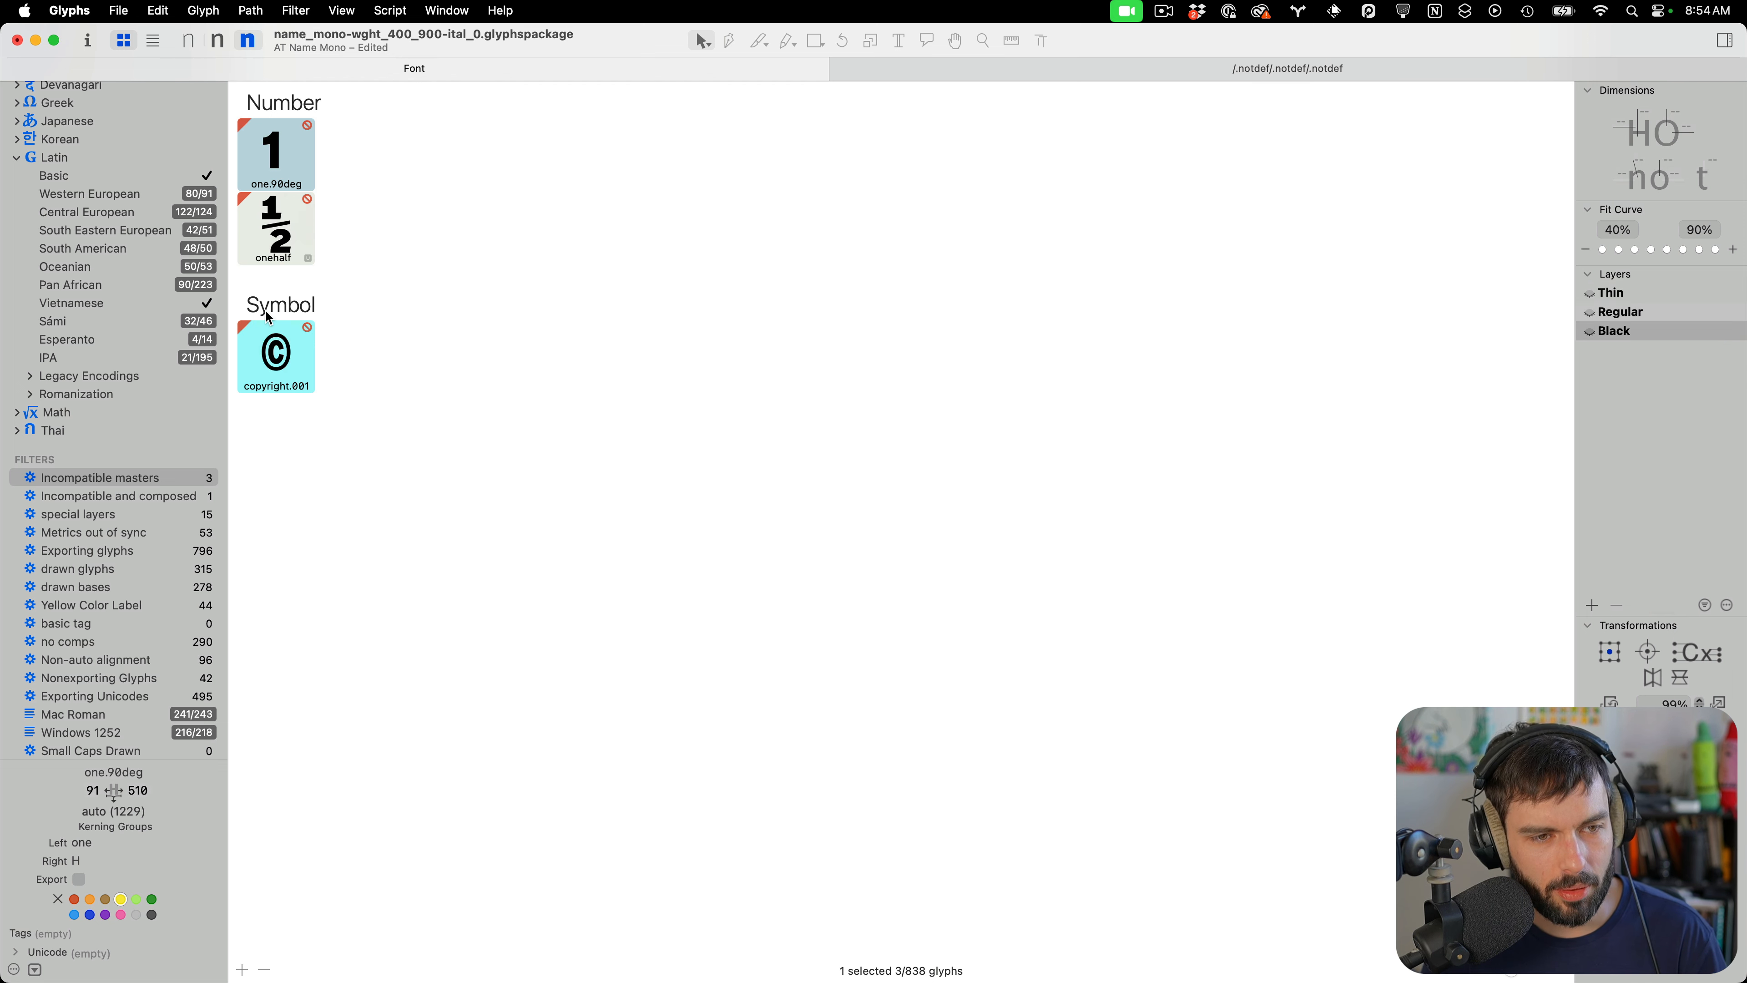
Open copyright.001 and inspect its outlines and point structure in the Black, Regular and Thin masters
double_click(277, 368)
scroll(777, 463, "up", 5)
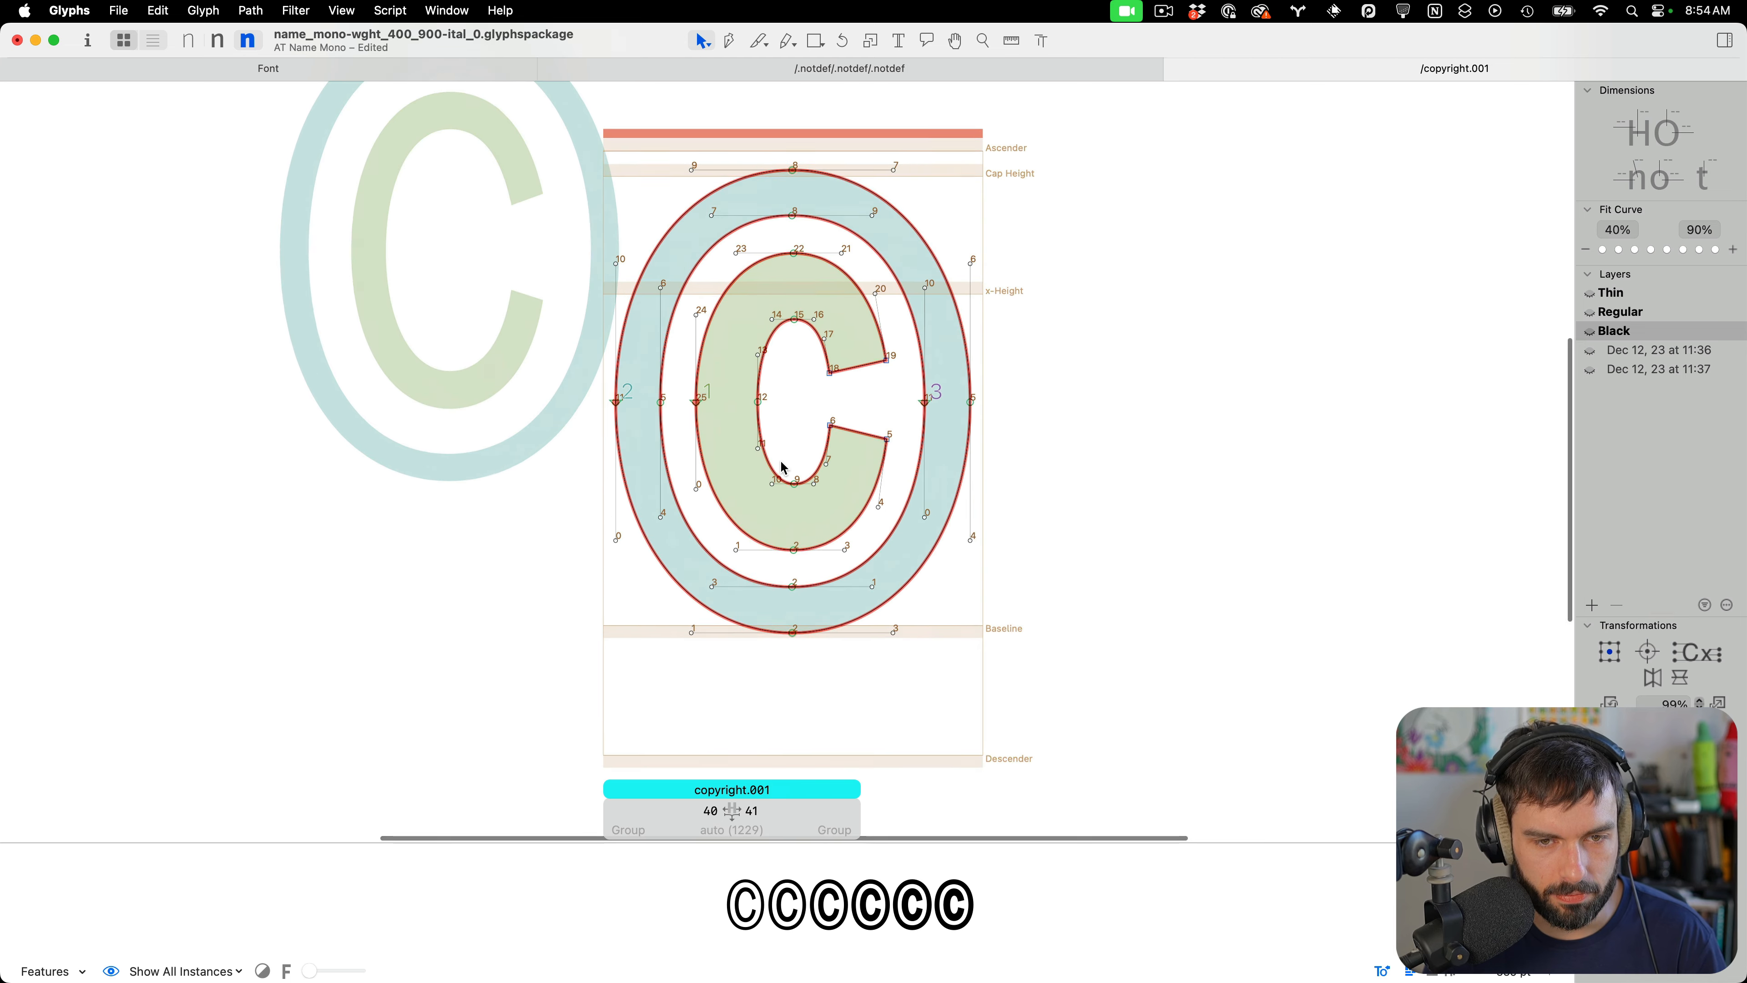
scroll(800, 404, "down", 4)
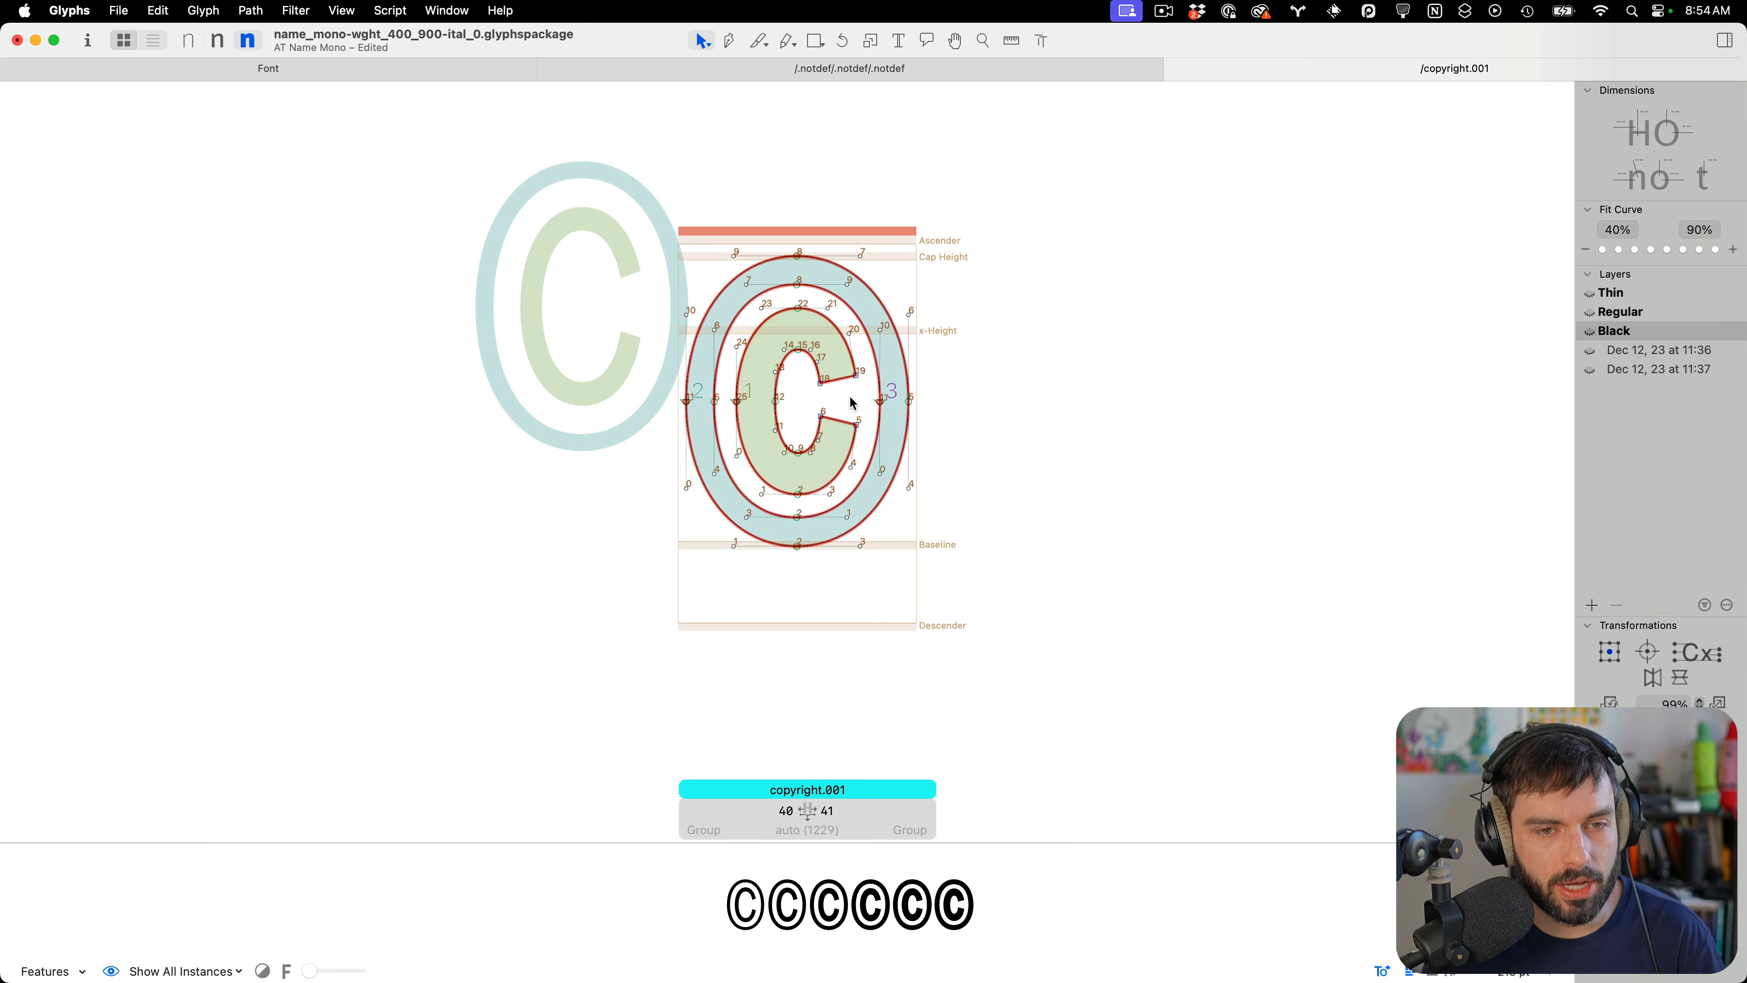
key("super+2")
key("super+a")
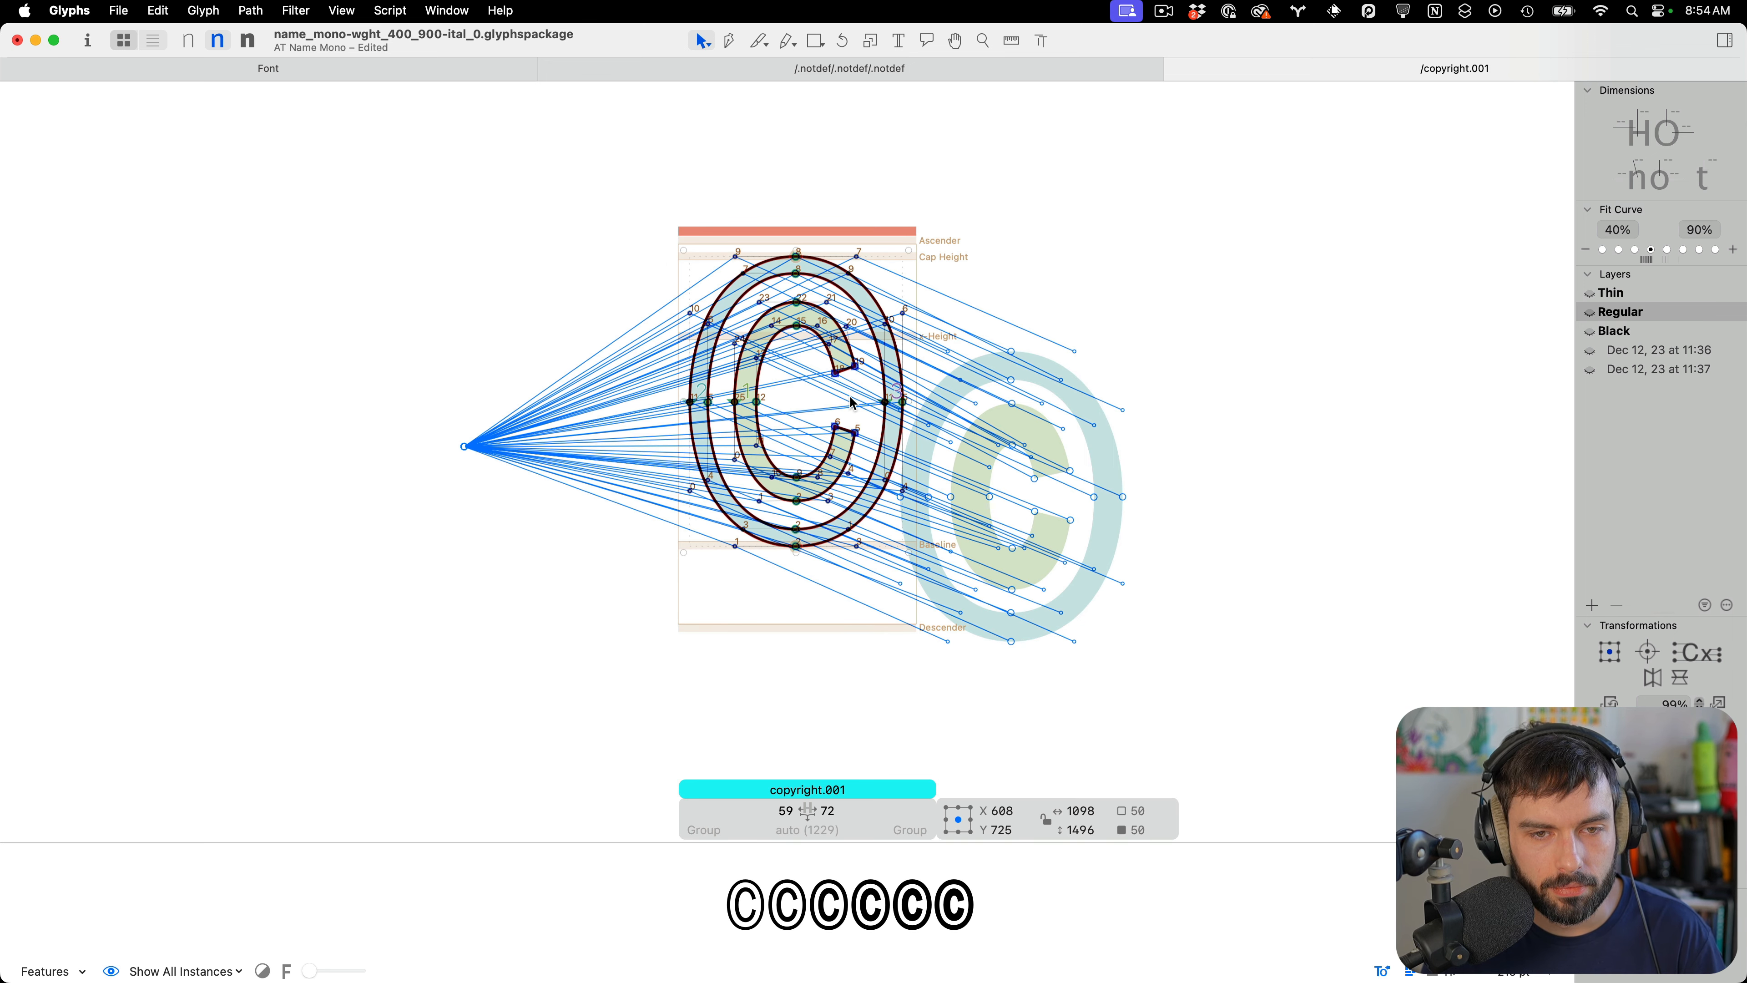
key("super+1")
key("super+a")
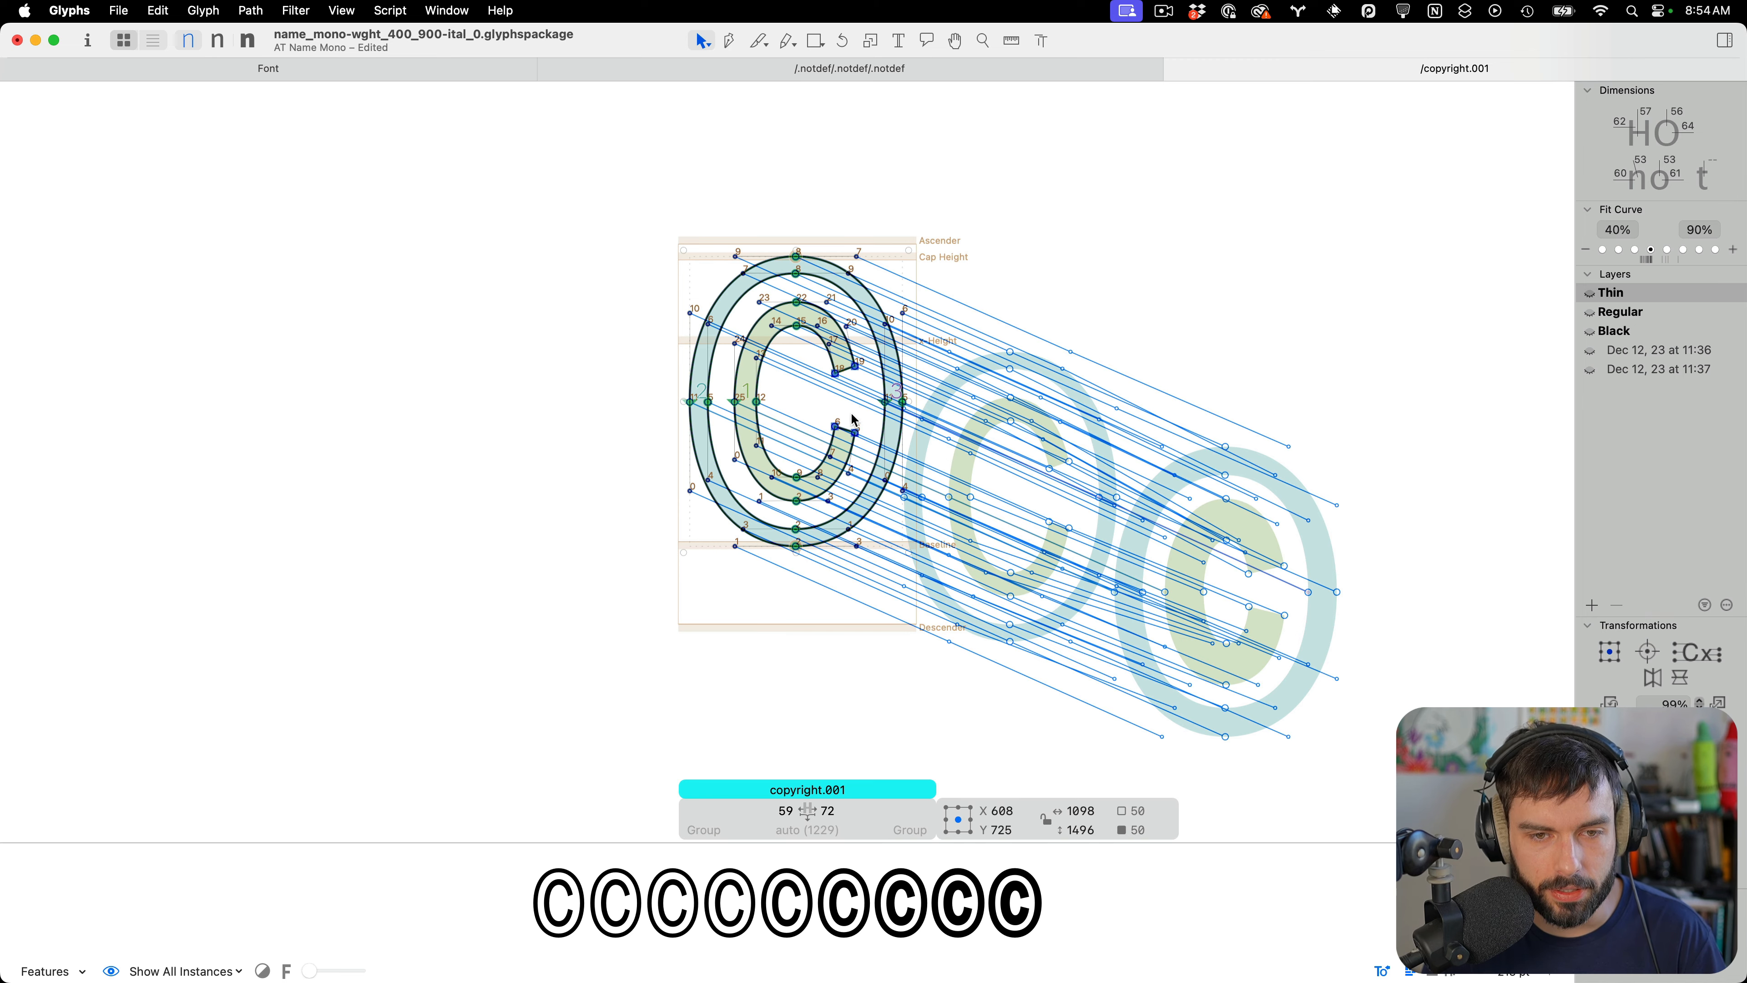
scroll(817, 430, "up", 5)
left_click(828, 363)
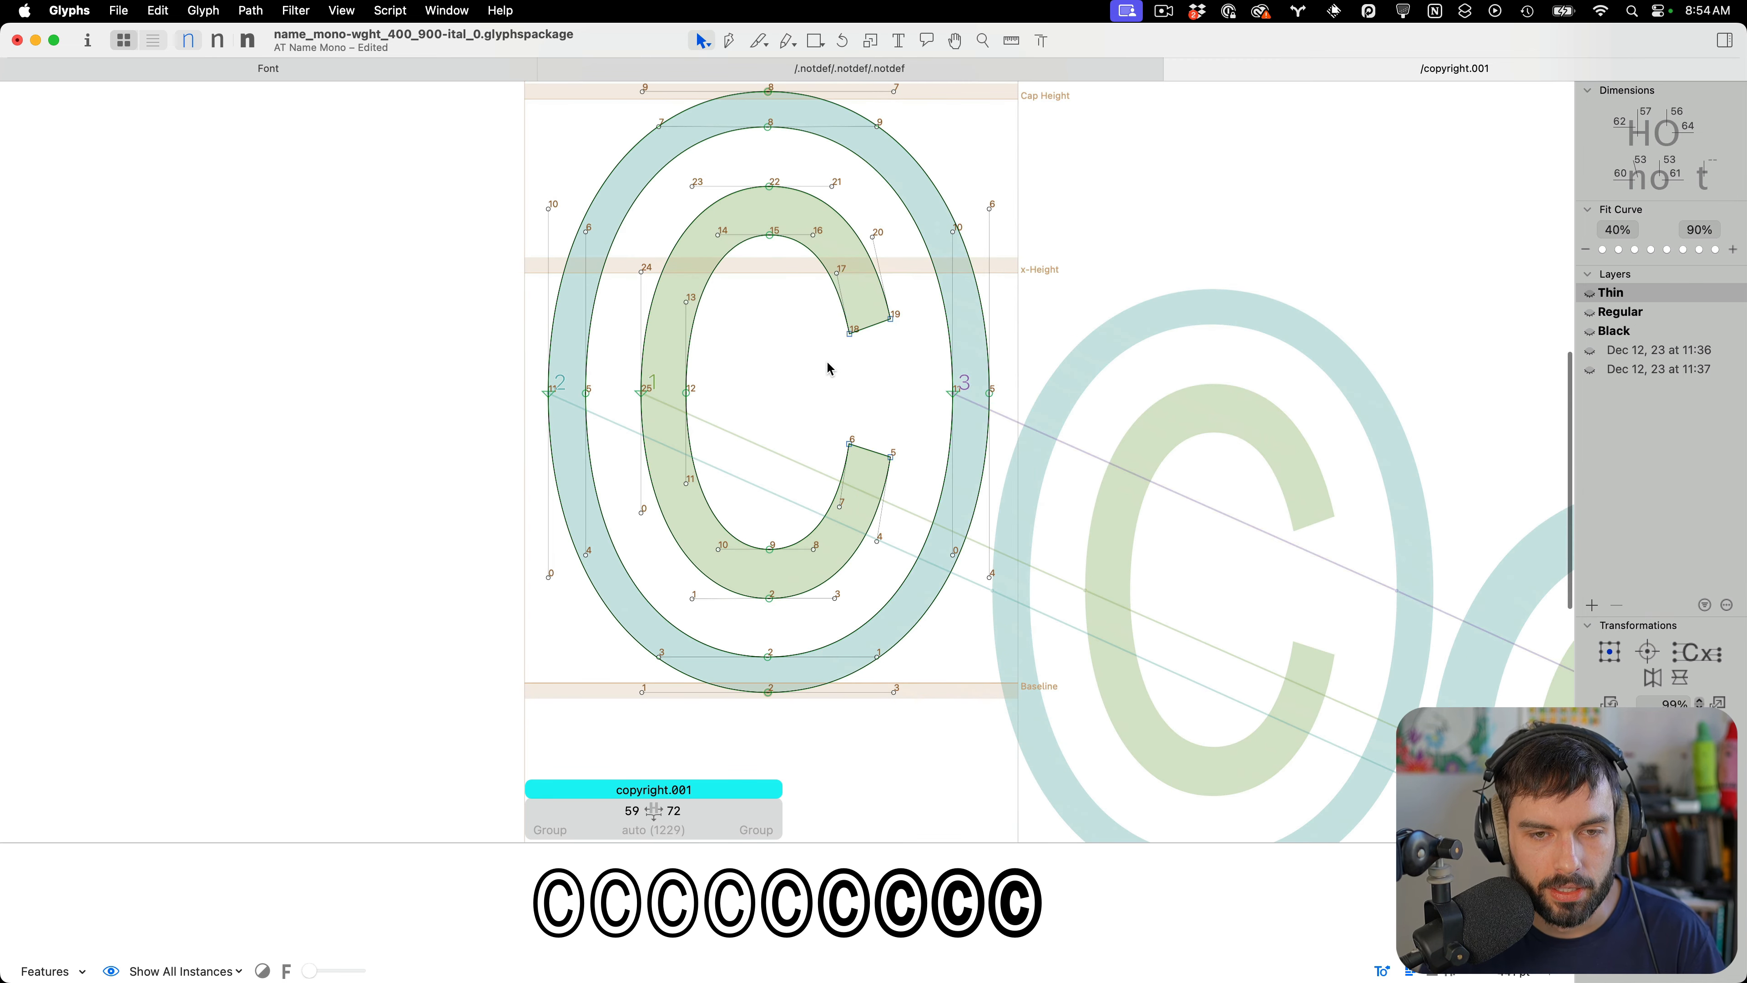
Add the copyright glyph beside copyright.001 in the edit tab
type("t/copyr")
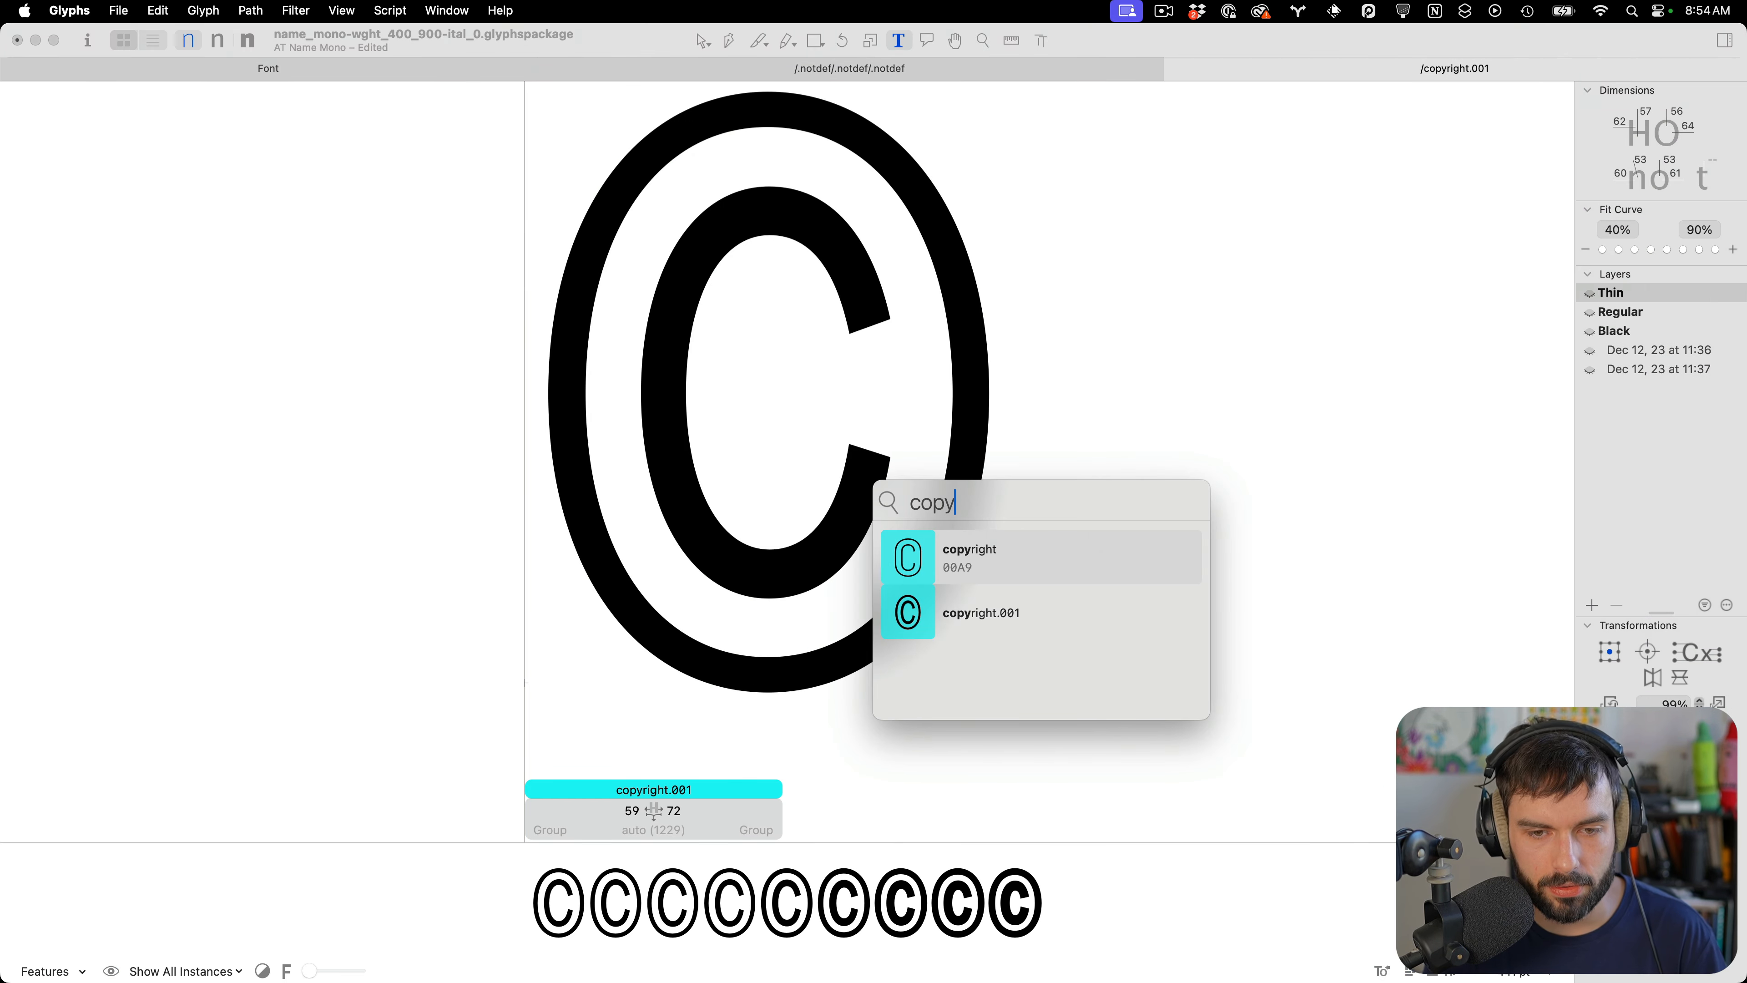
key("Return")
scroll(807, 363, "down", 6)
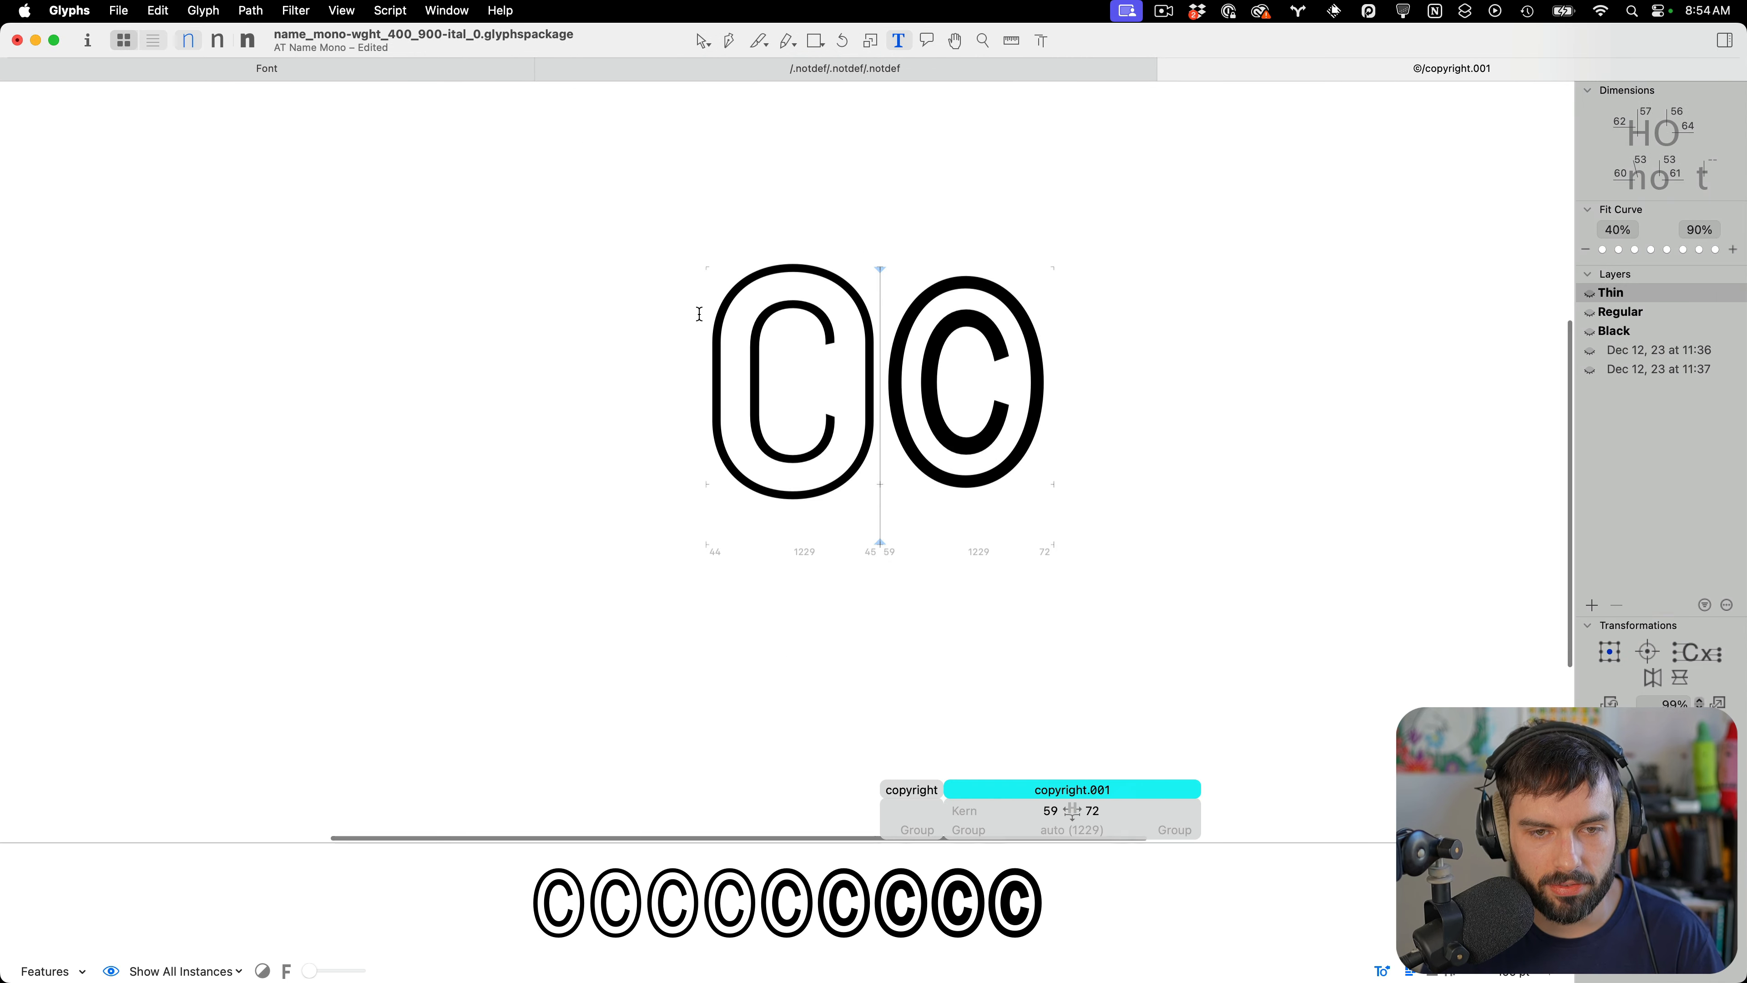
Insert O before copyright and O.norm before copyright.001 to compare their widths and proportions
left_click(698, 314)
type("O")
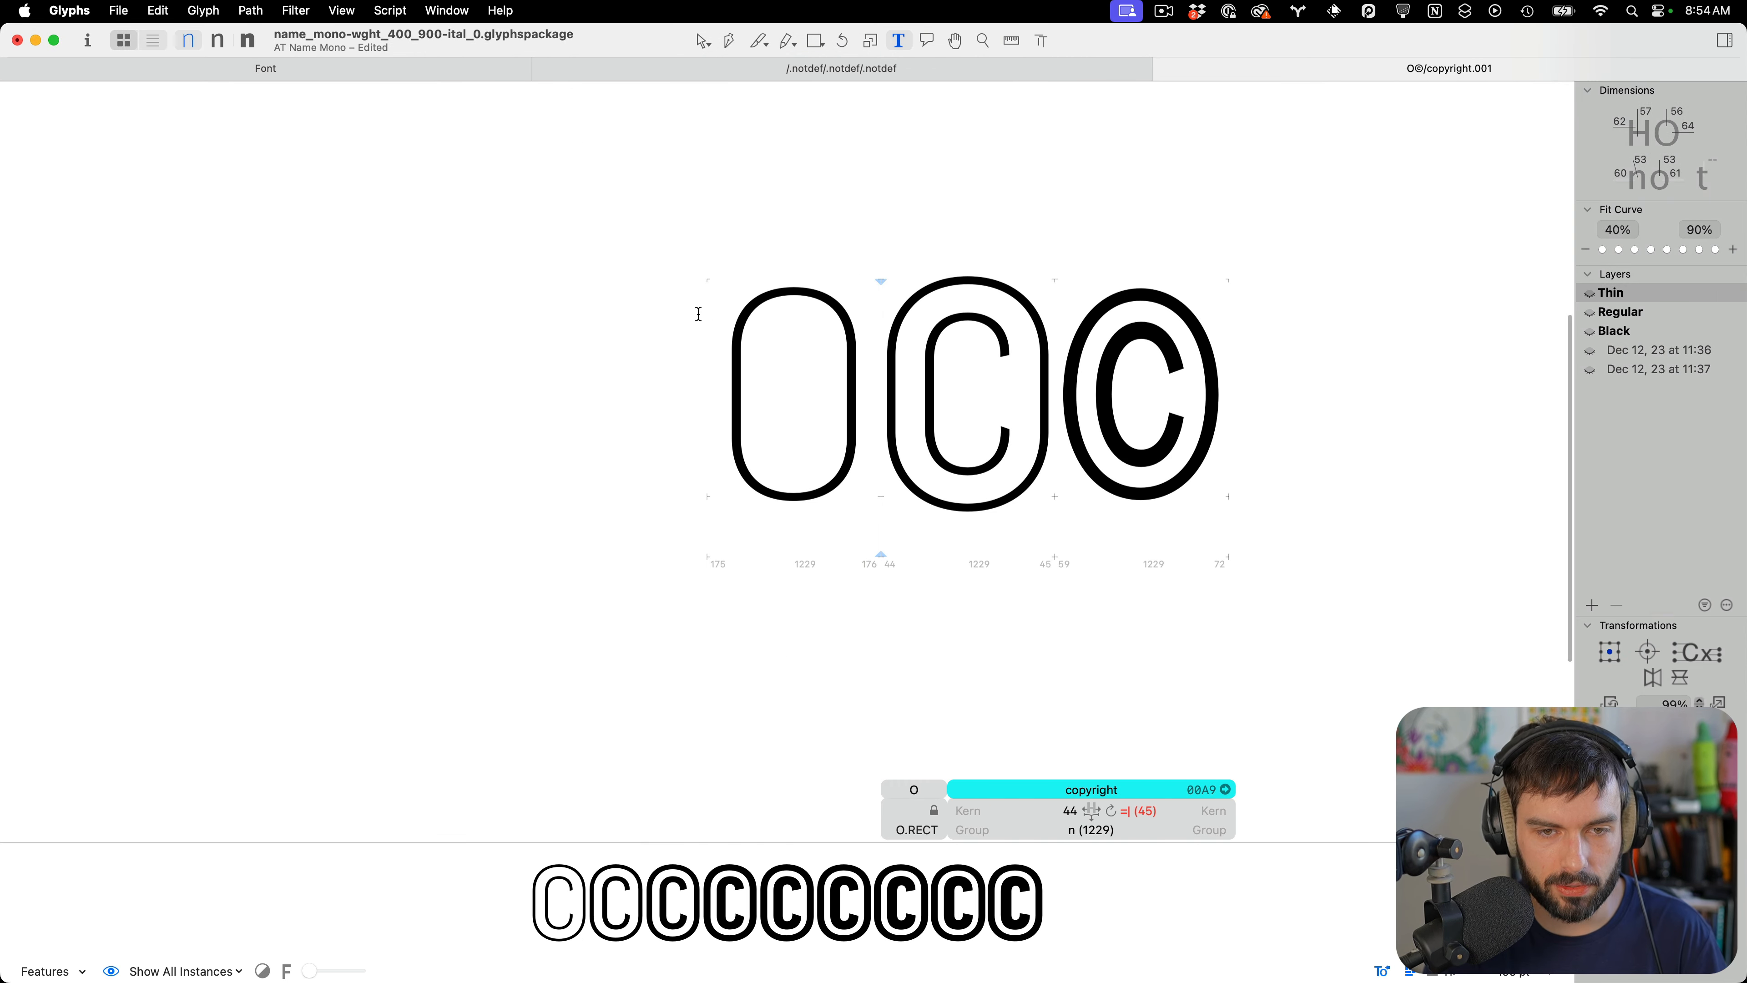
left_click(1061, 372)
scroll(1145, 527, "right", 3)
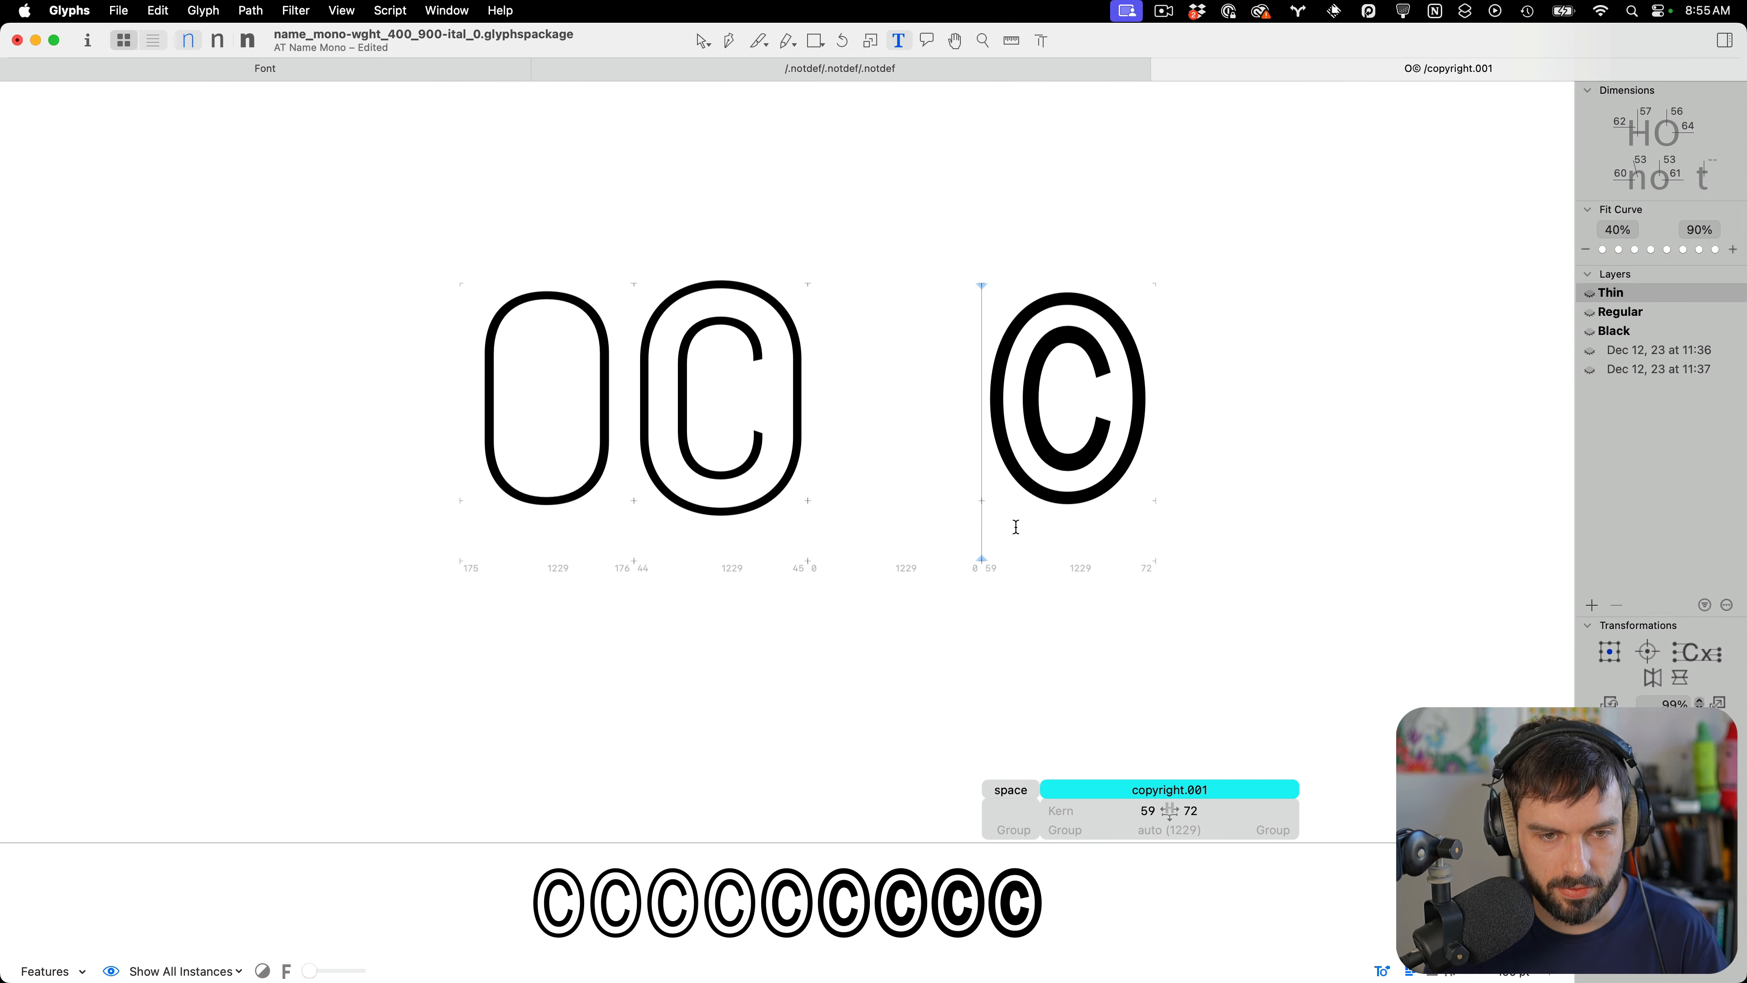
key("super+f")
type("O.nor")
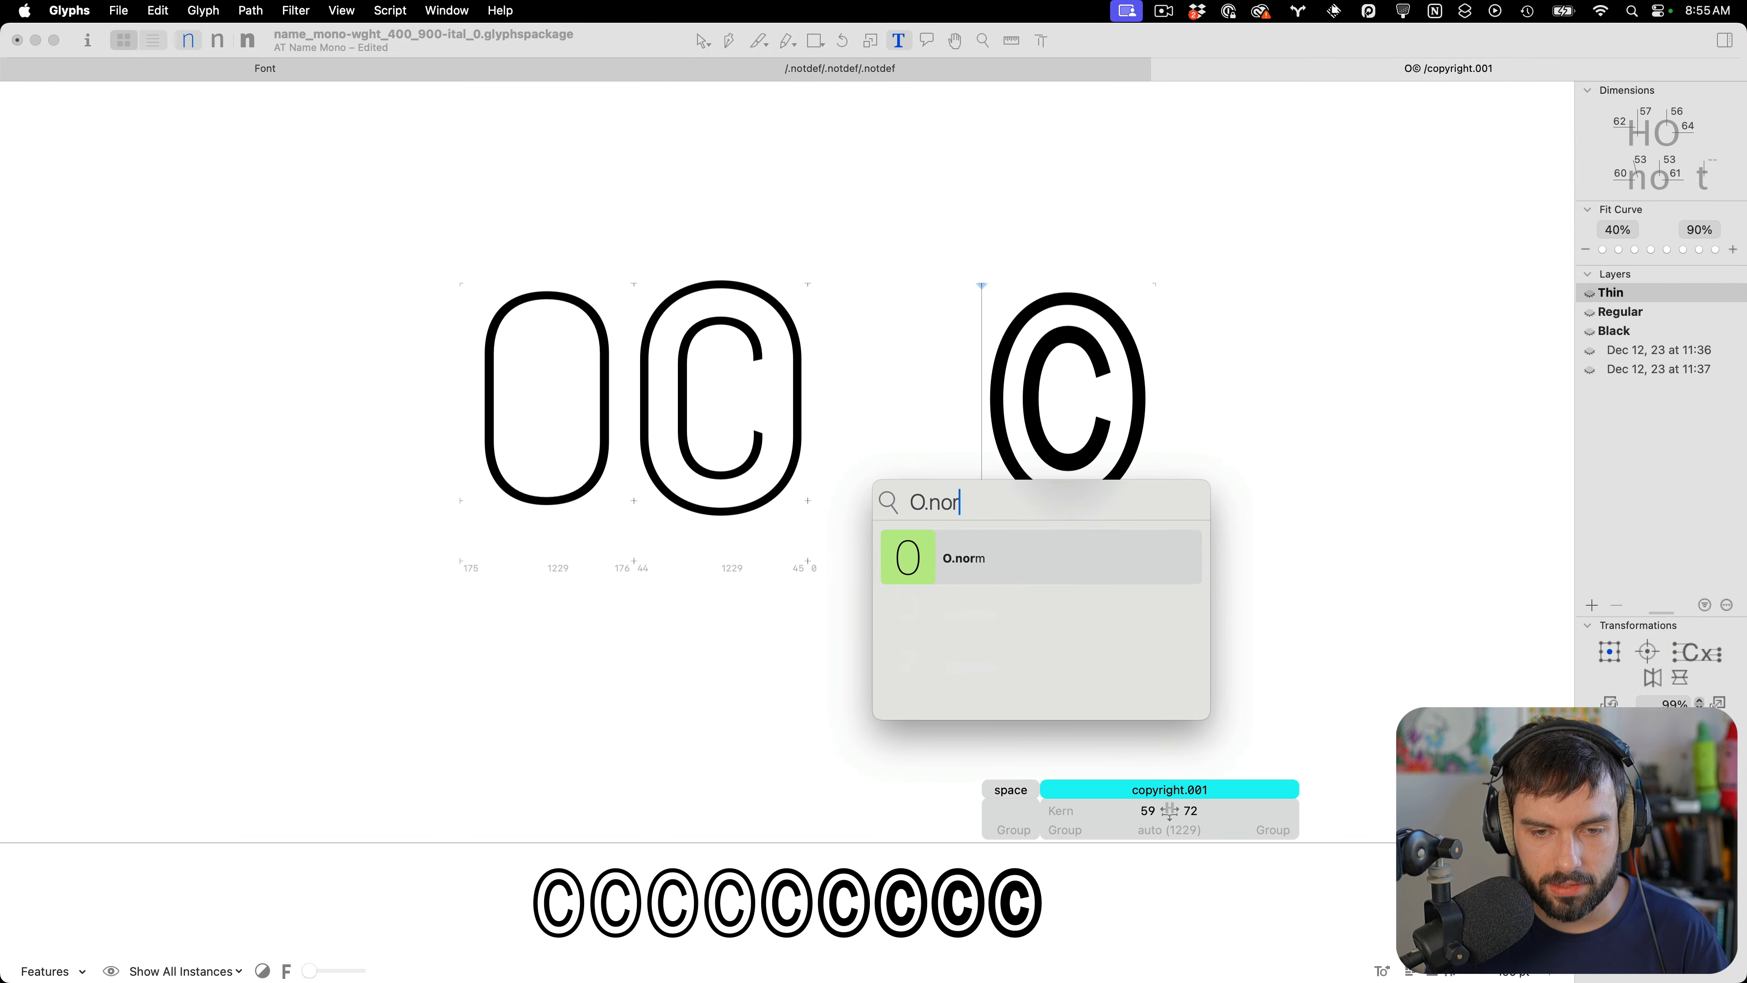
key("Return")
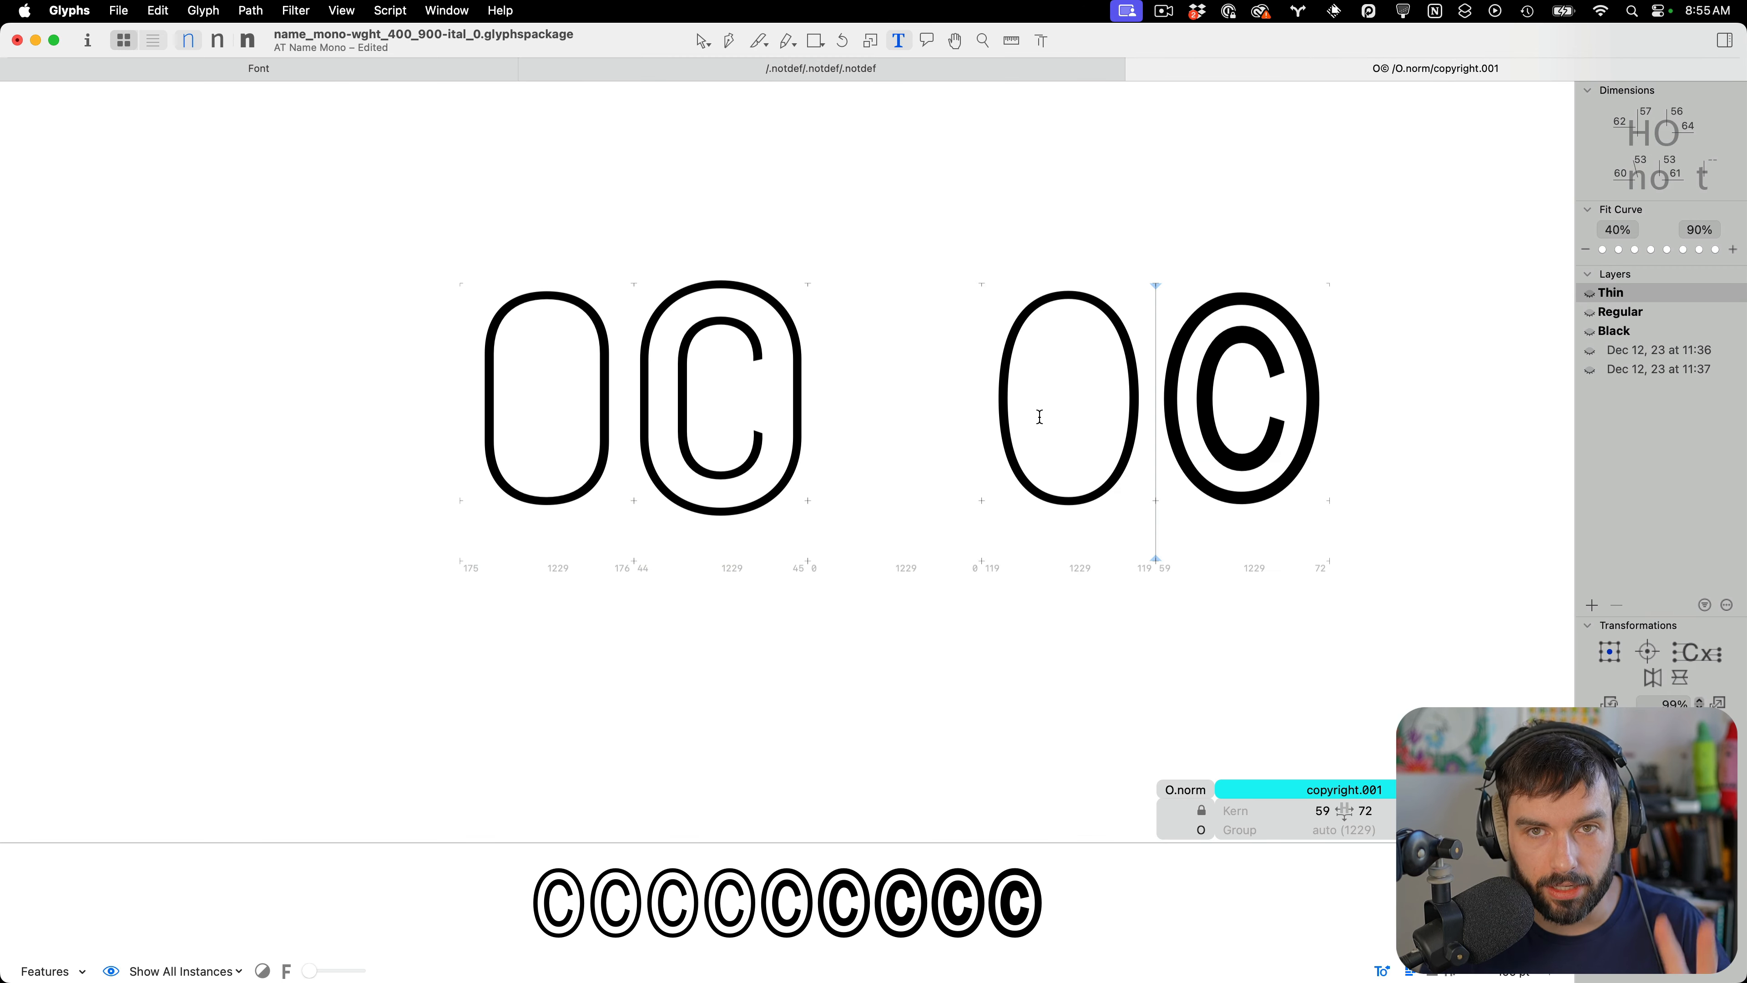
Examine copyright.001's nodes and ring thickness in the Thin master next to O.norm
scroll(1059, 420, "right", 5)
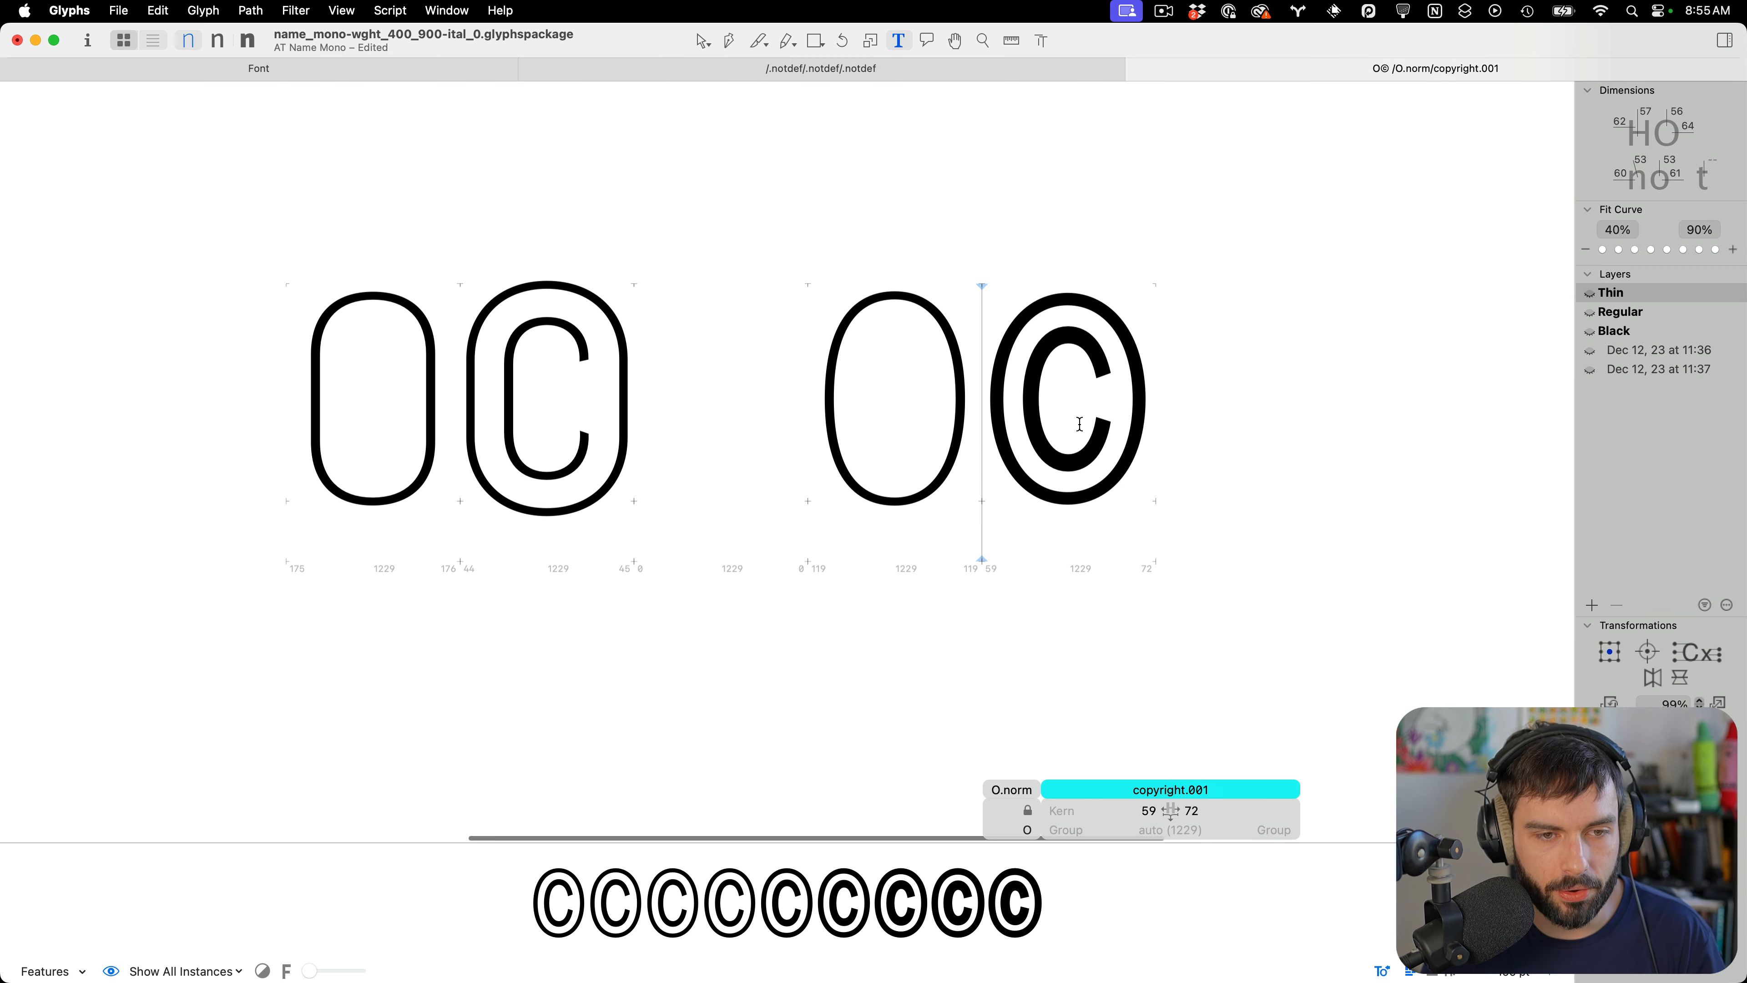
scroll(1080, 423, "up", 10)
double_click(854, 296)
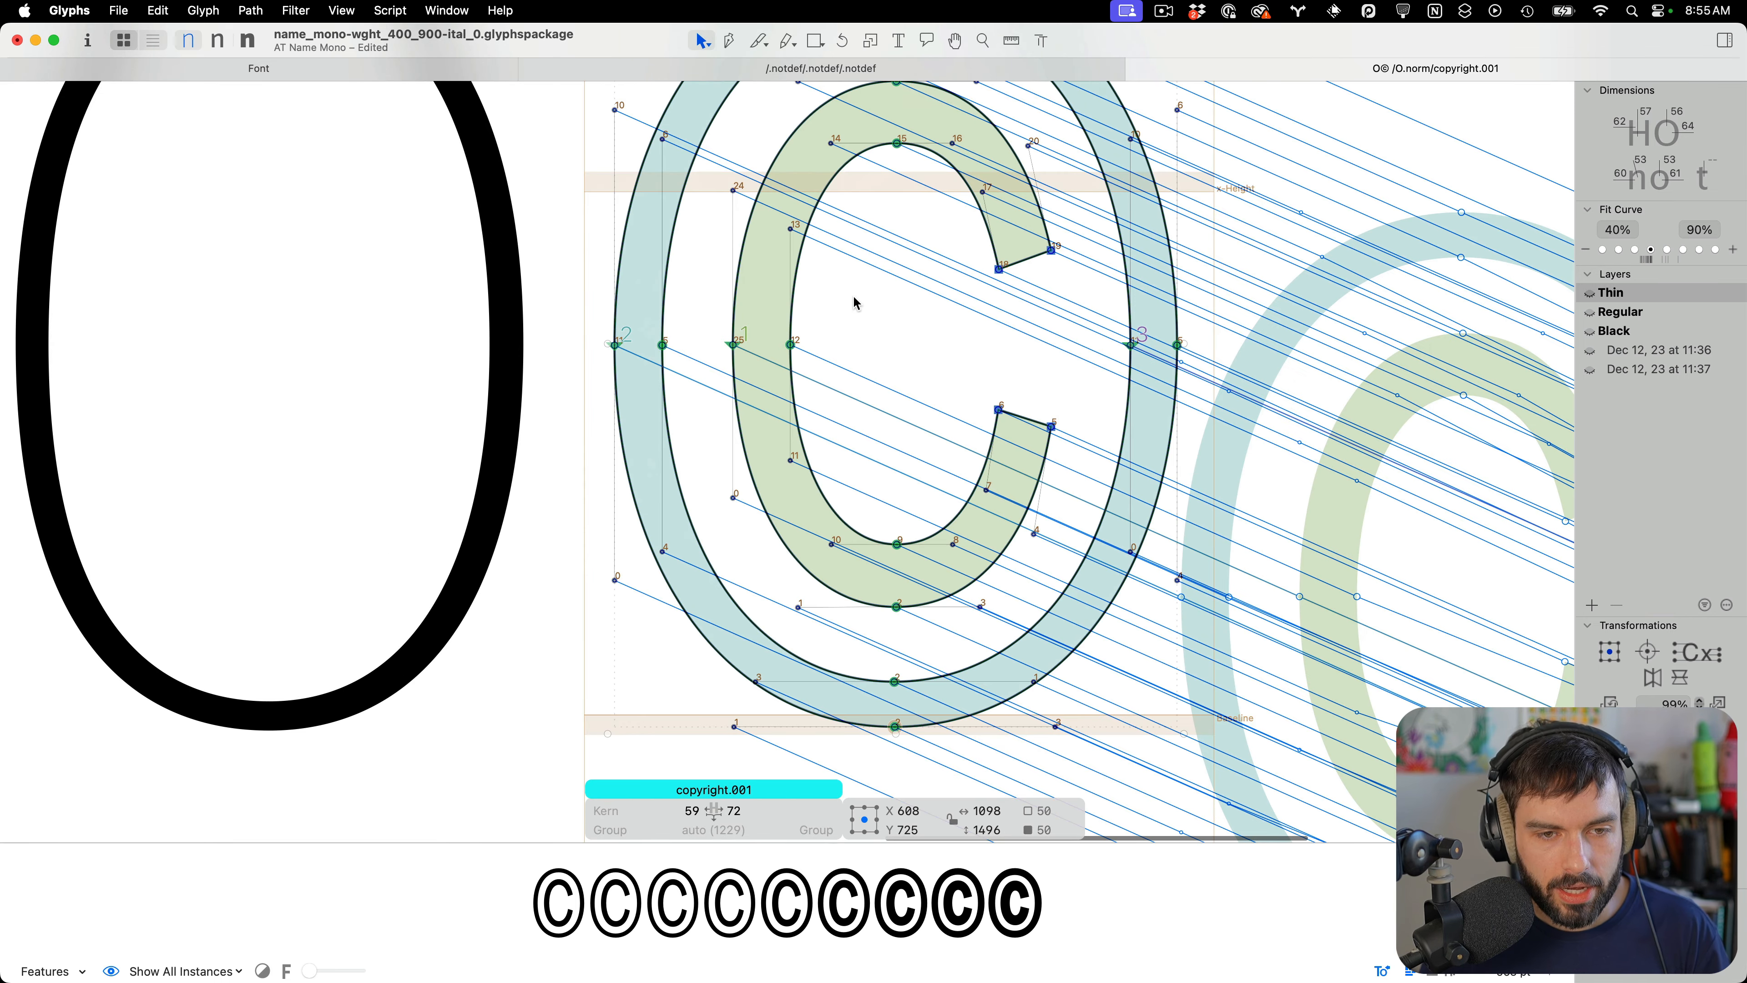
scroll(853, 310, "down", 5)
left_click(854, 342)
scroll(970, 293, "up", 3)
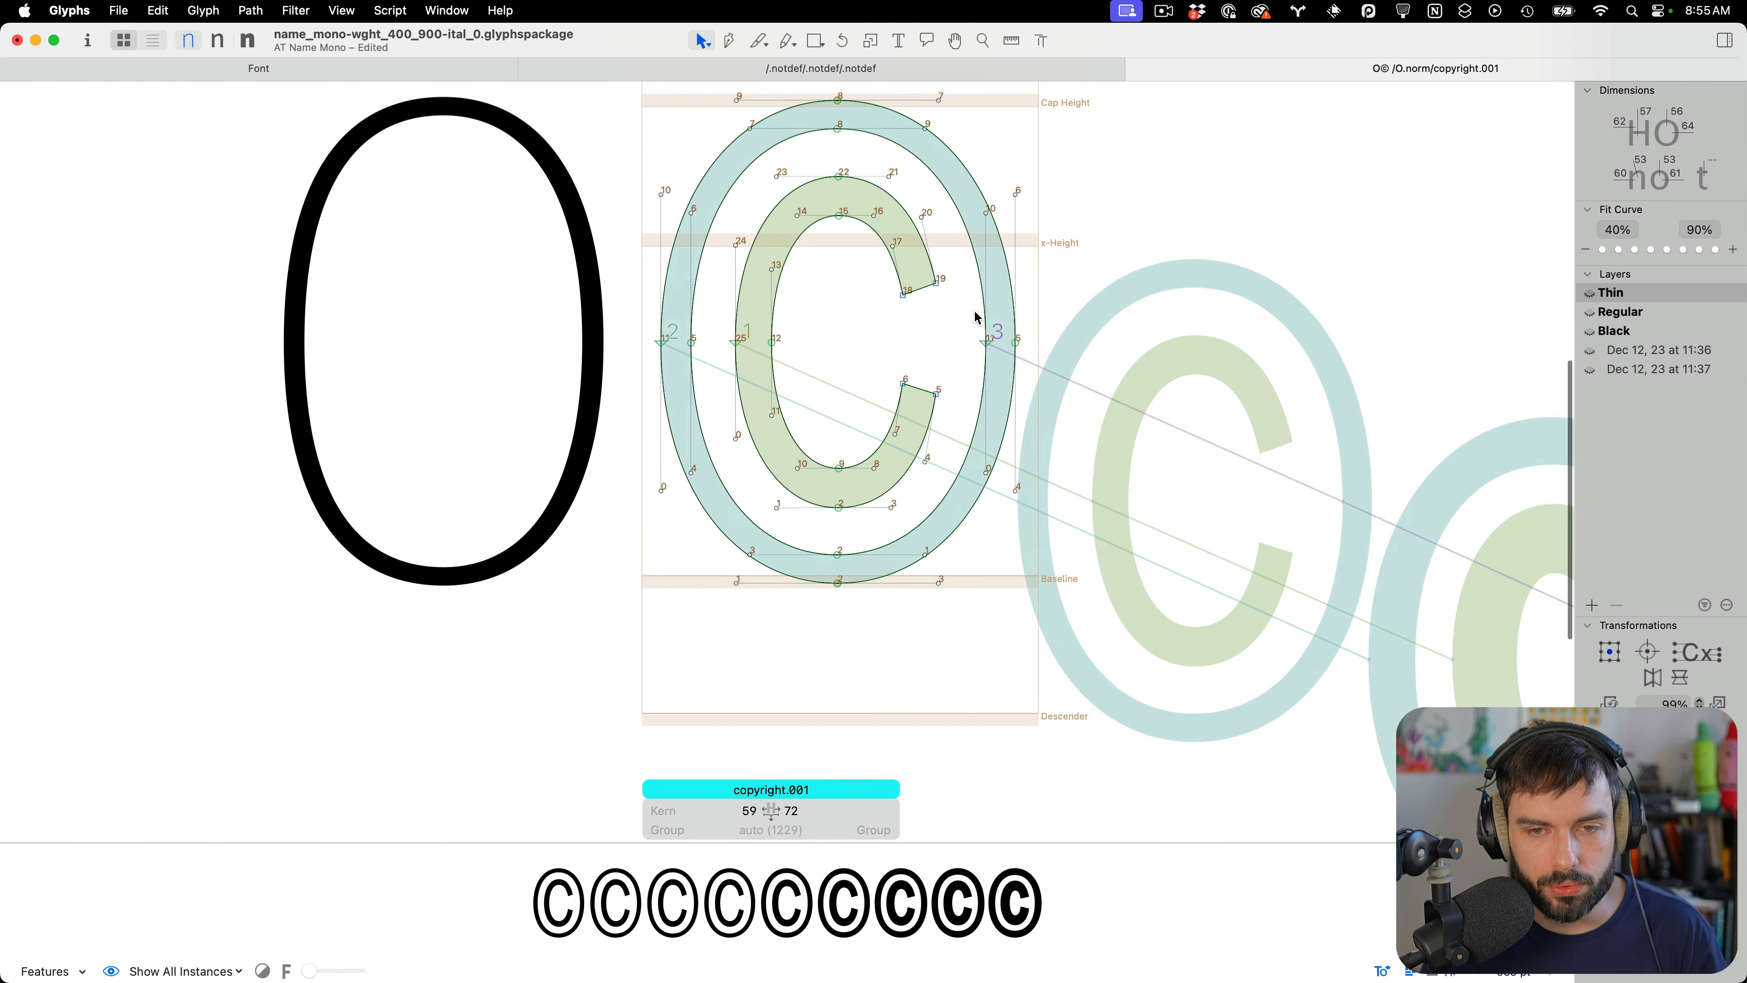
double_click(971, 281)
scroll(989, 340, "up", 2)
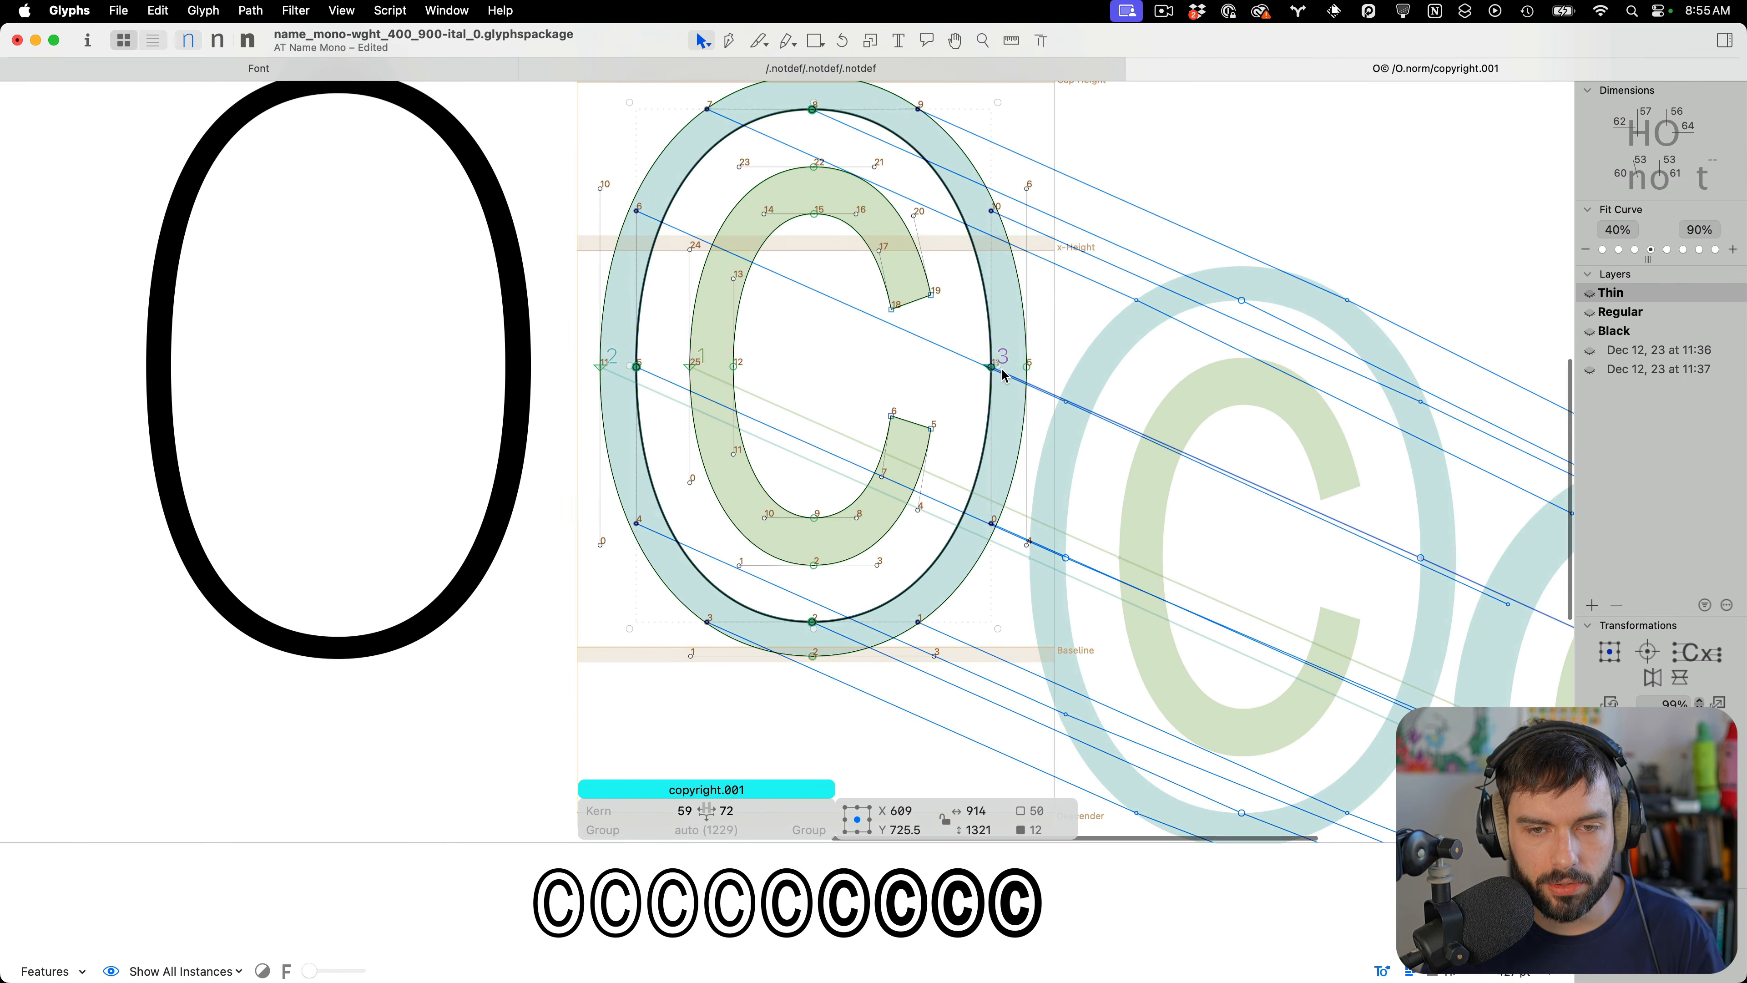
scroll(891, 396, "down", 3)
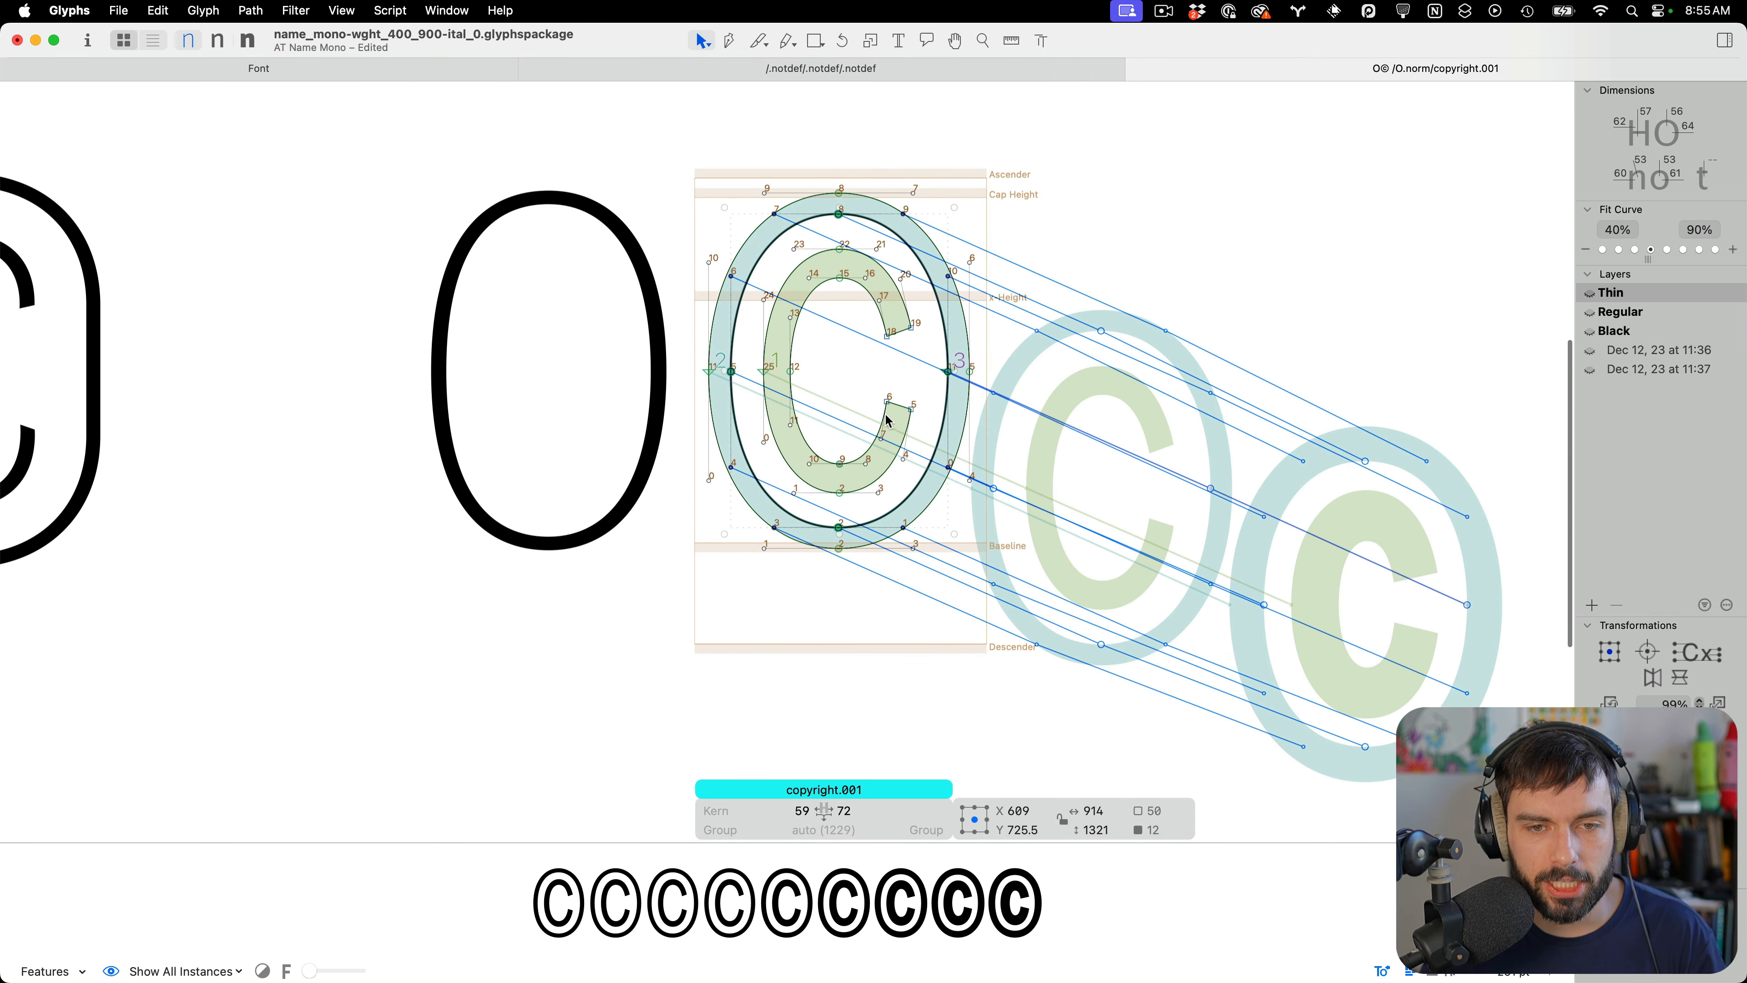
scroll(894, 420, "up", 4)
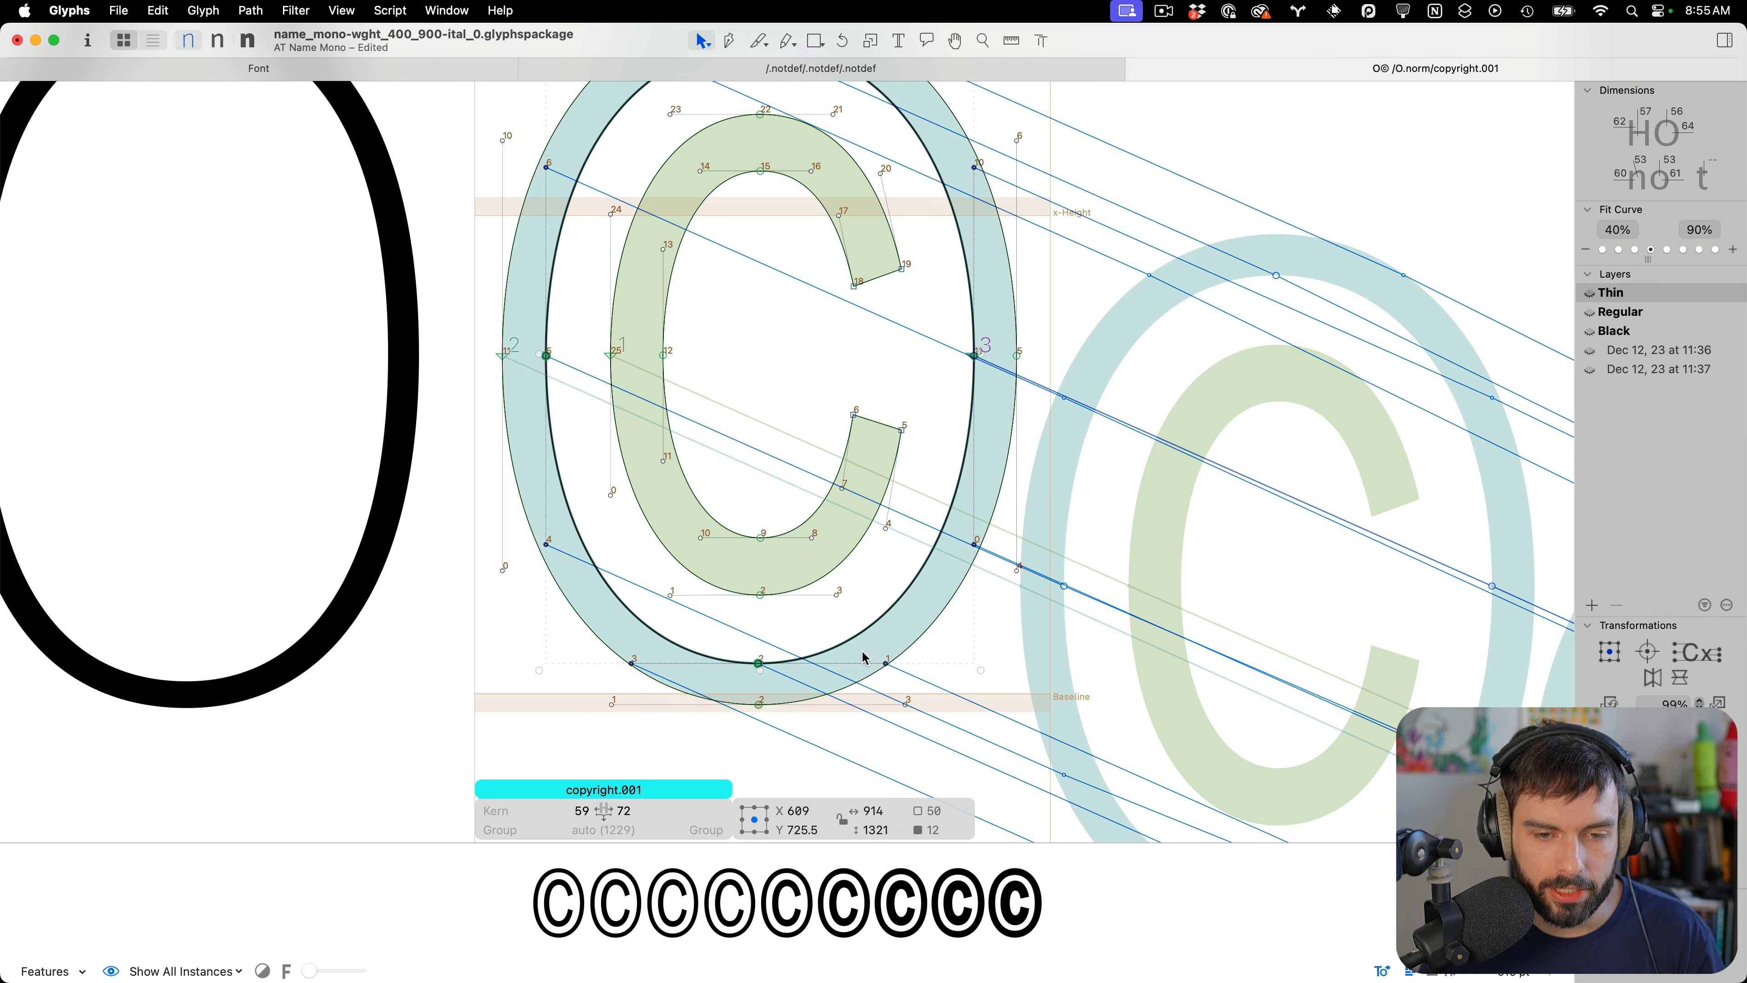
left_click(215, 10)
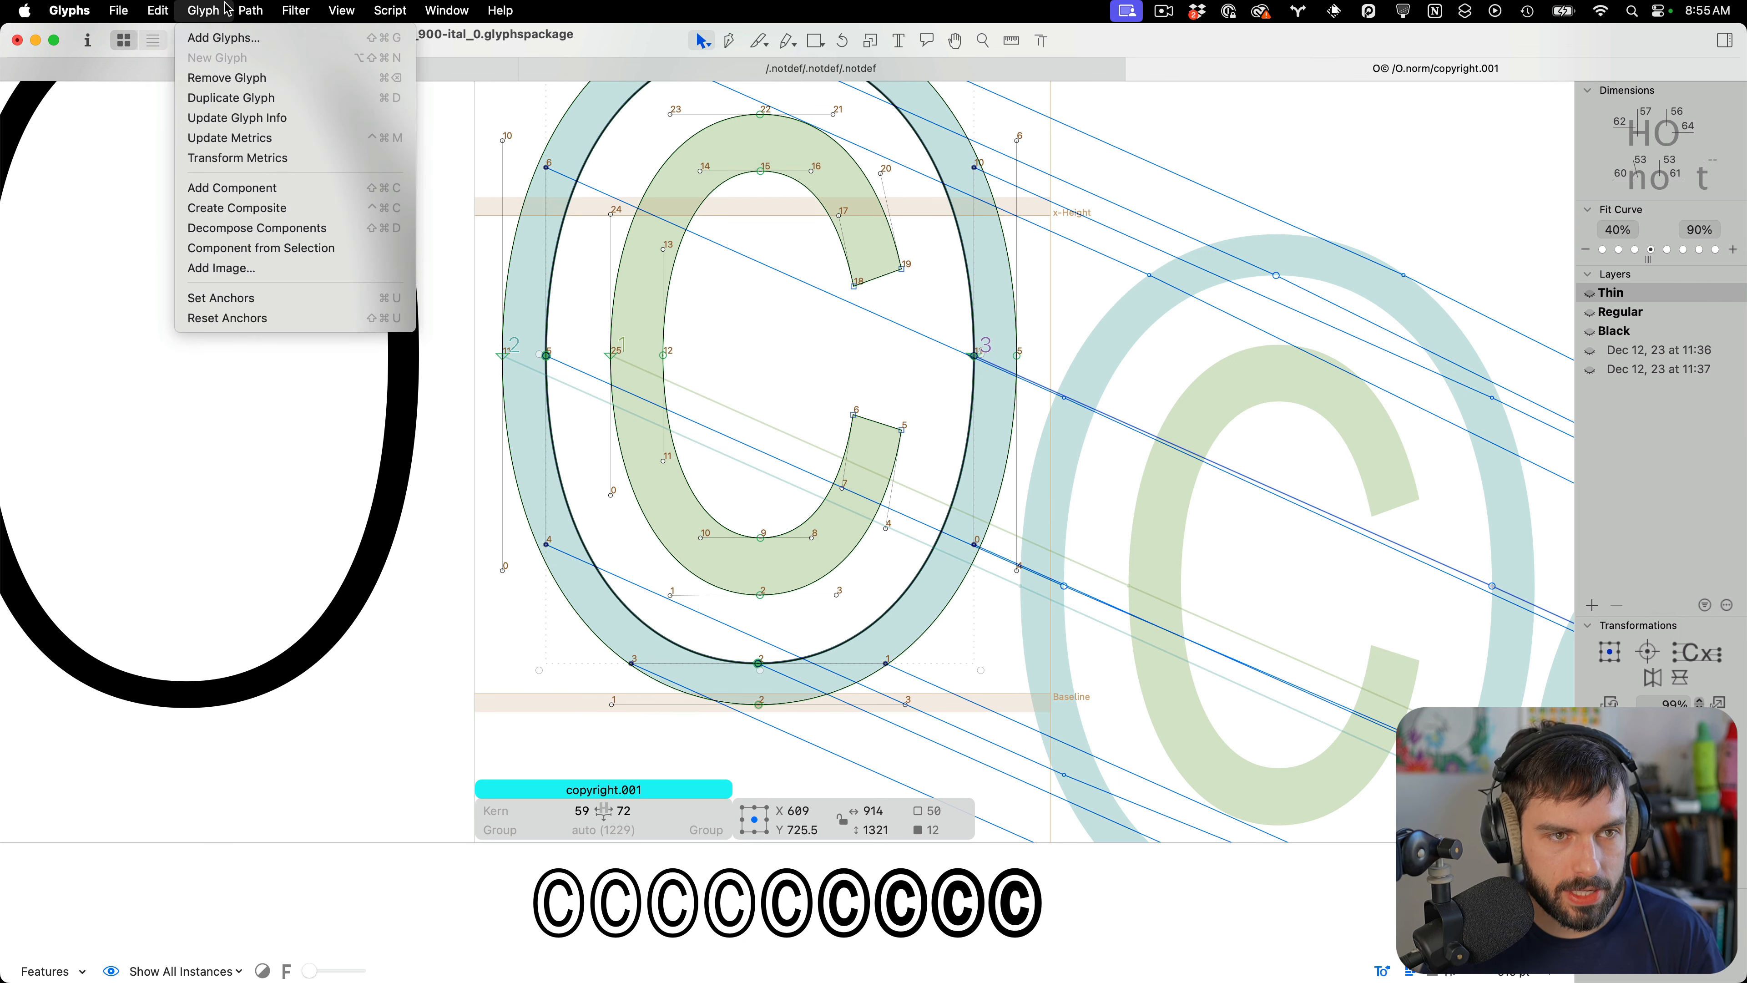
mouse_move(347, 8)
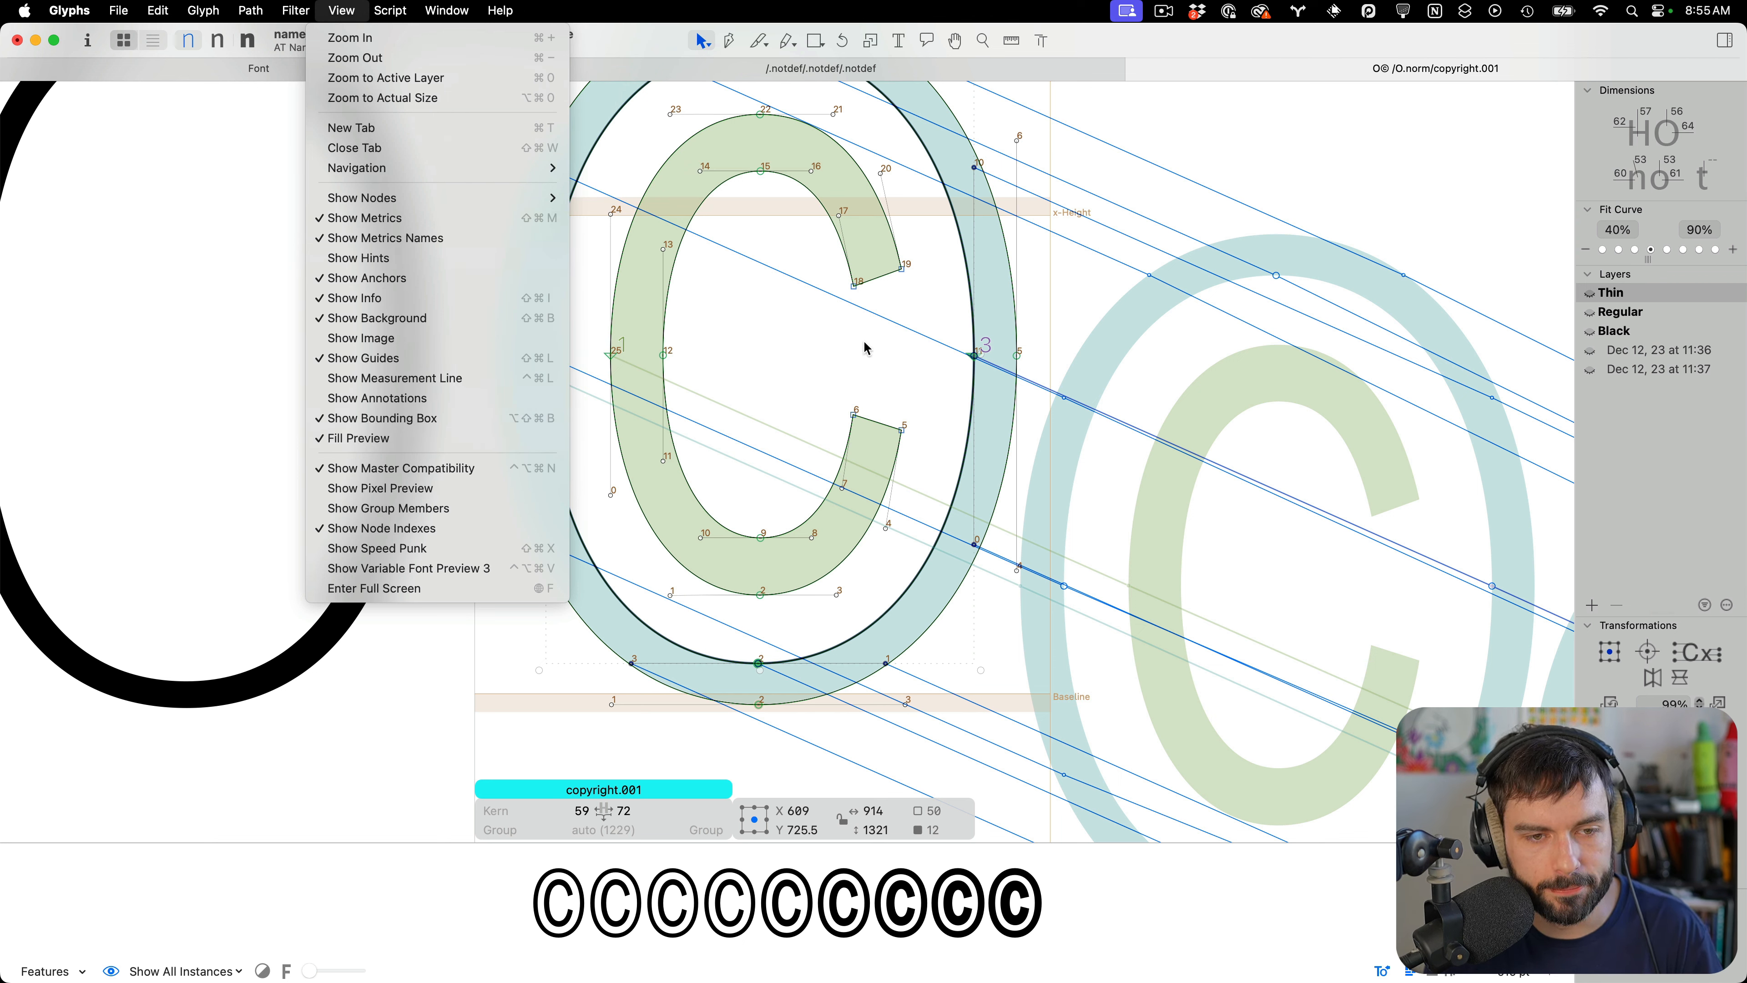
left_click(818, 352)
left_click(800, 351)
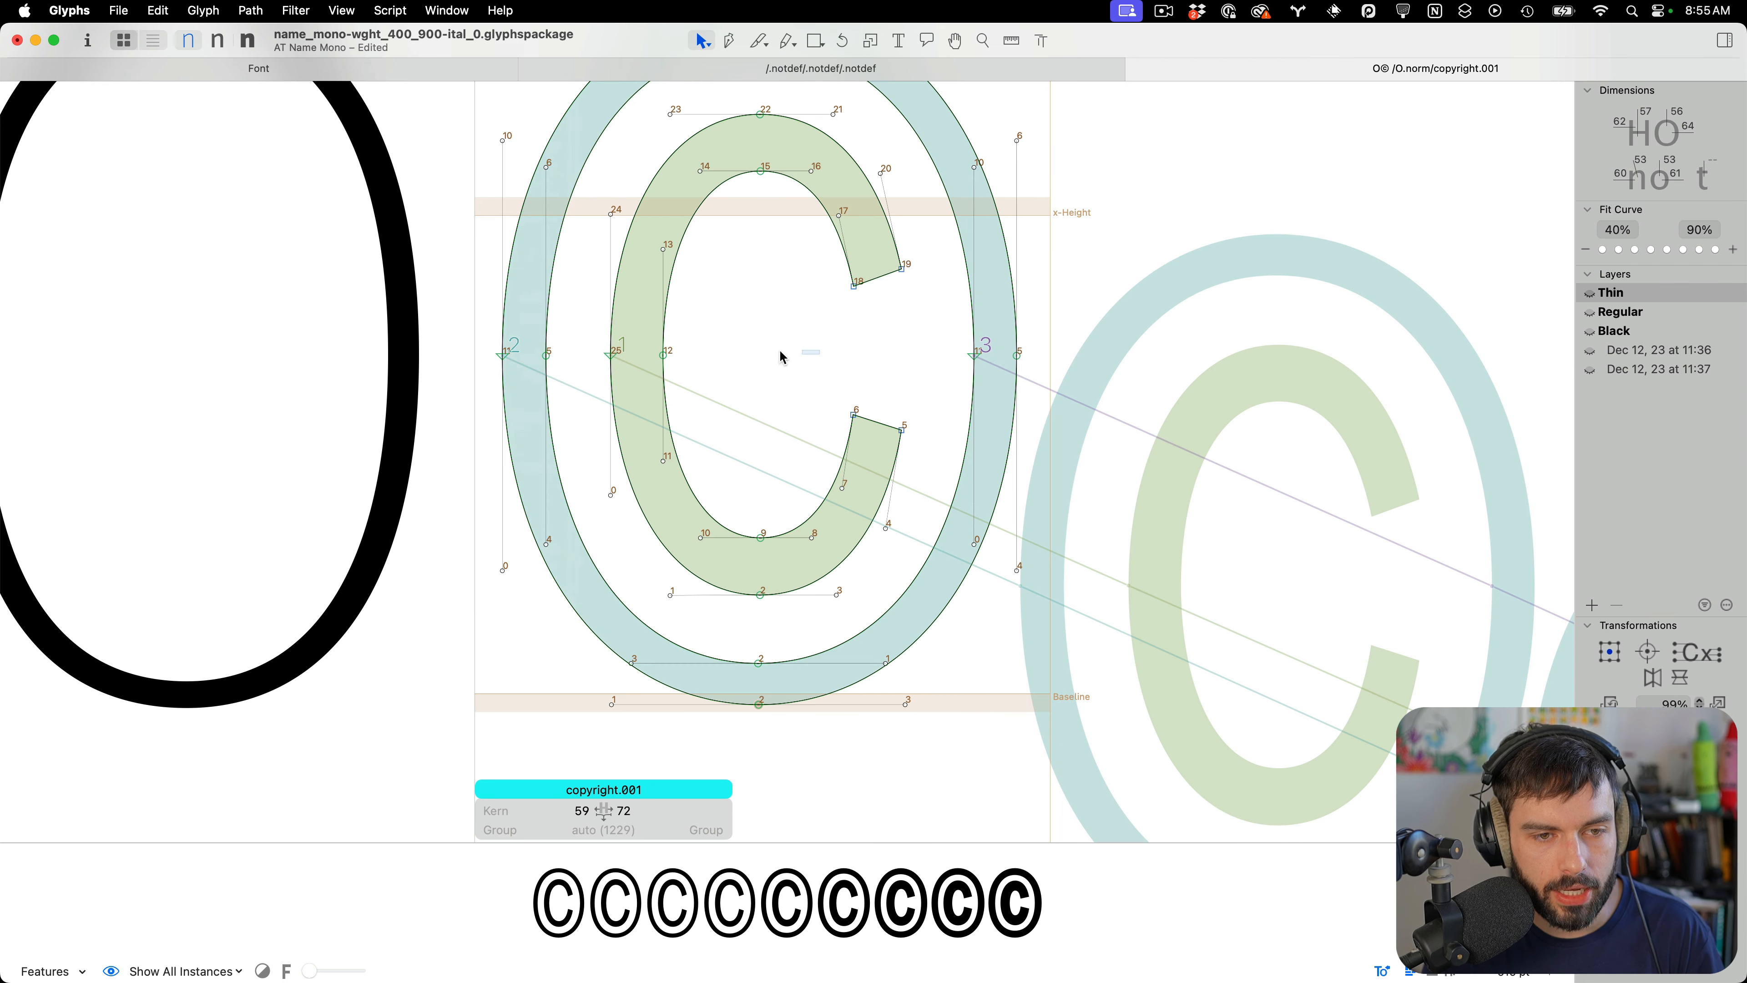
Measure O.norm's stem thickness and set the O value in the Dimensions palette to 66
double_click(270, 345)
left_click_drag(348, 322, 461, 365)
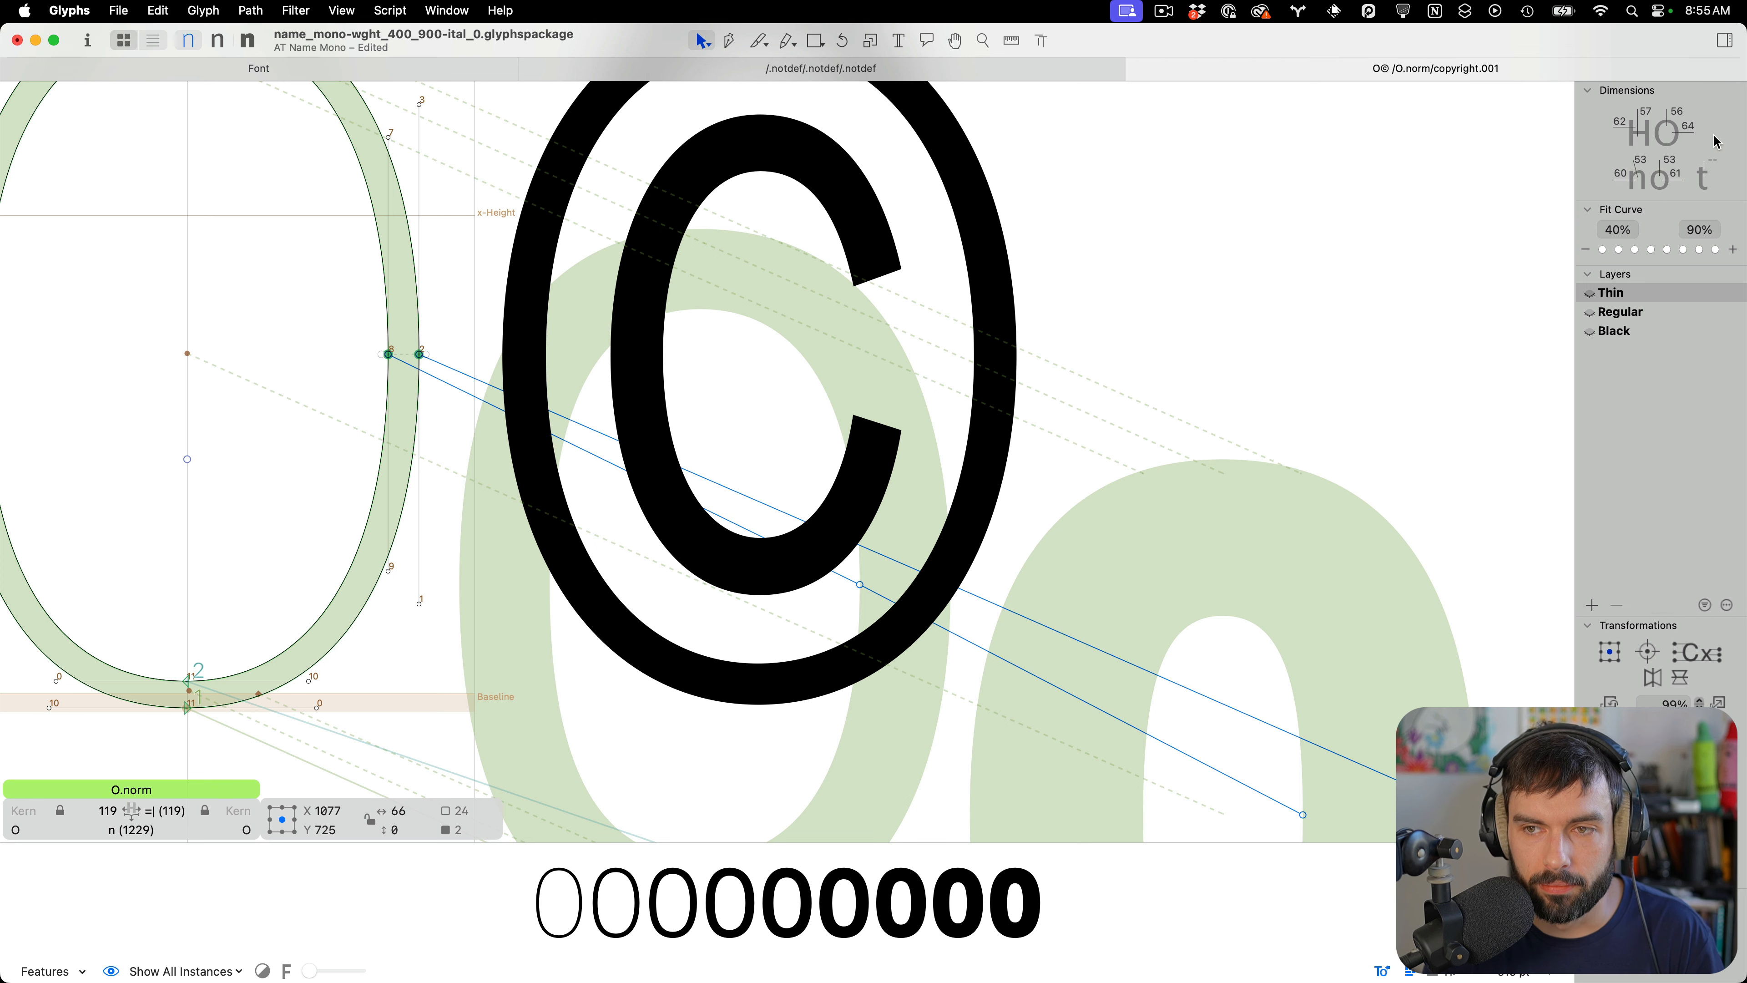
left_click(1690, 126)
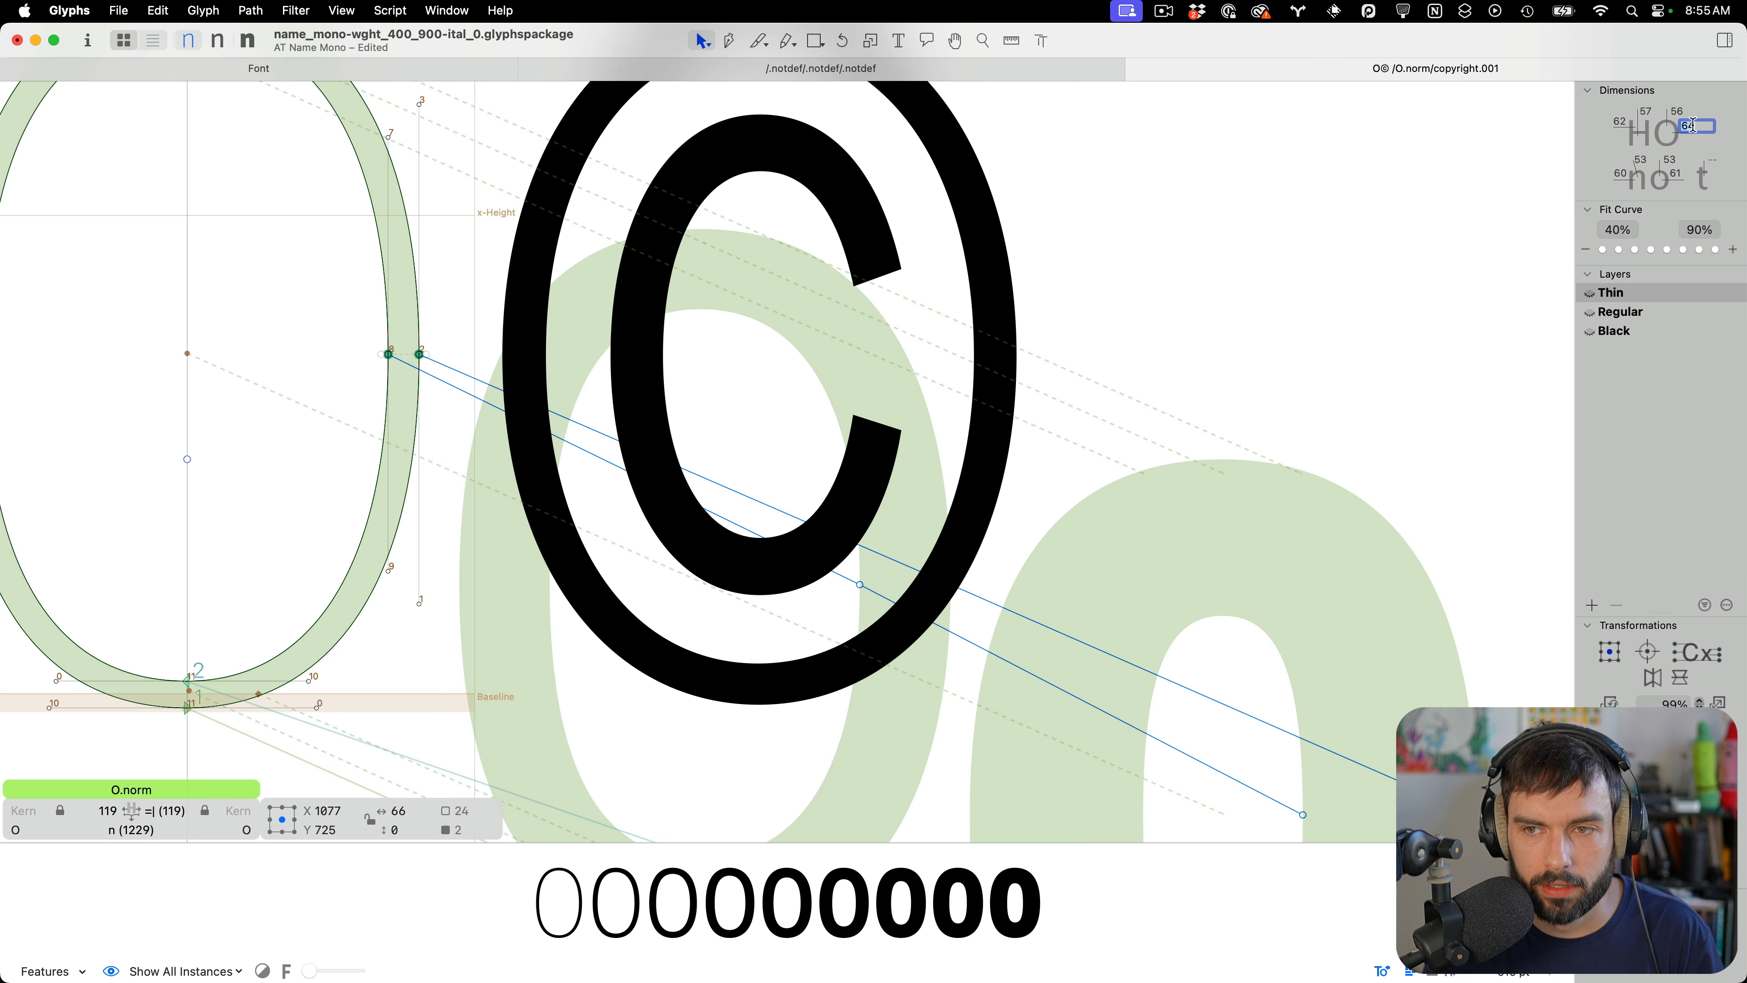
type("66")
key("Return")
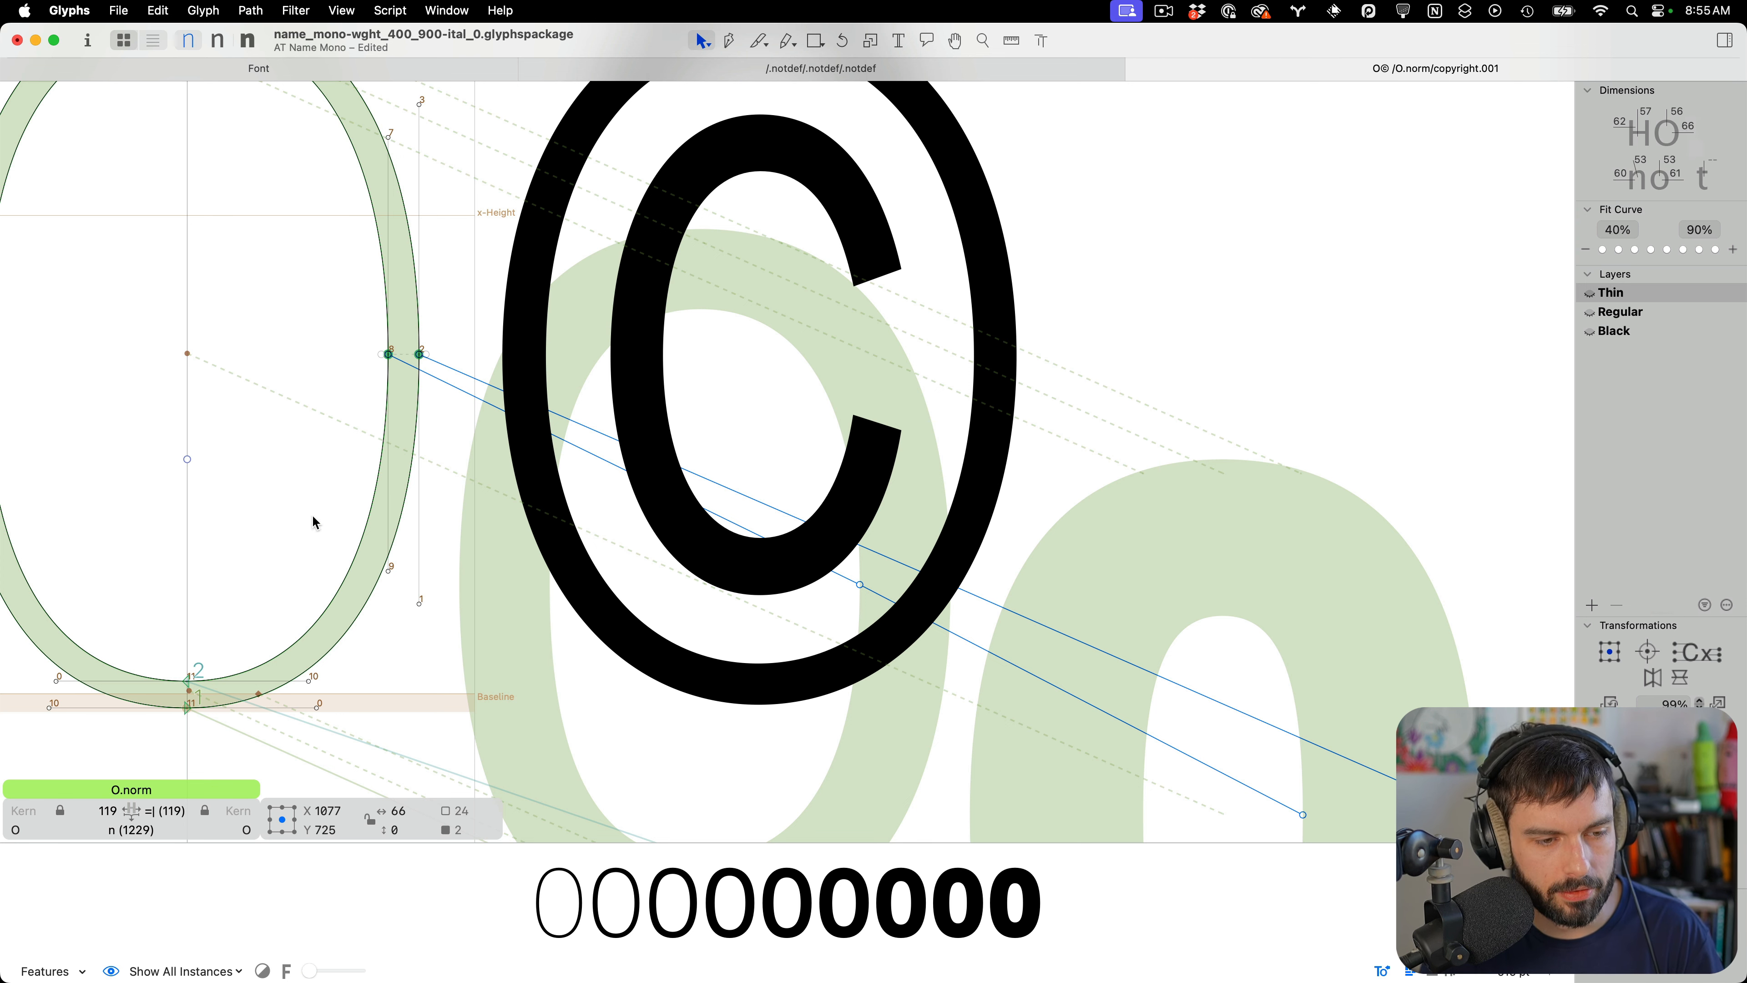
Select the left nodes of copyright.001's outer ring to check its stroke thickness
double_click(738, 422)
scroll(840, 349, "down", 5)
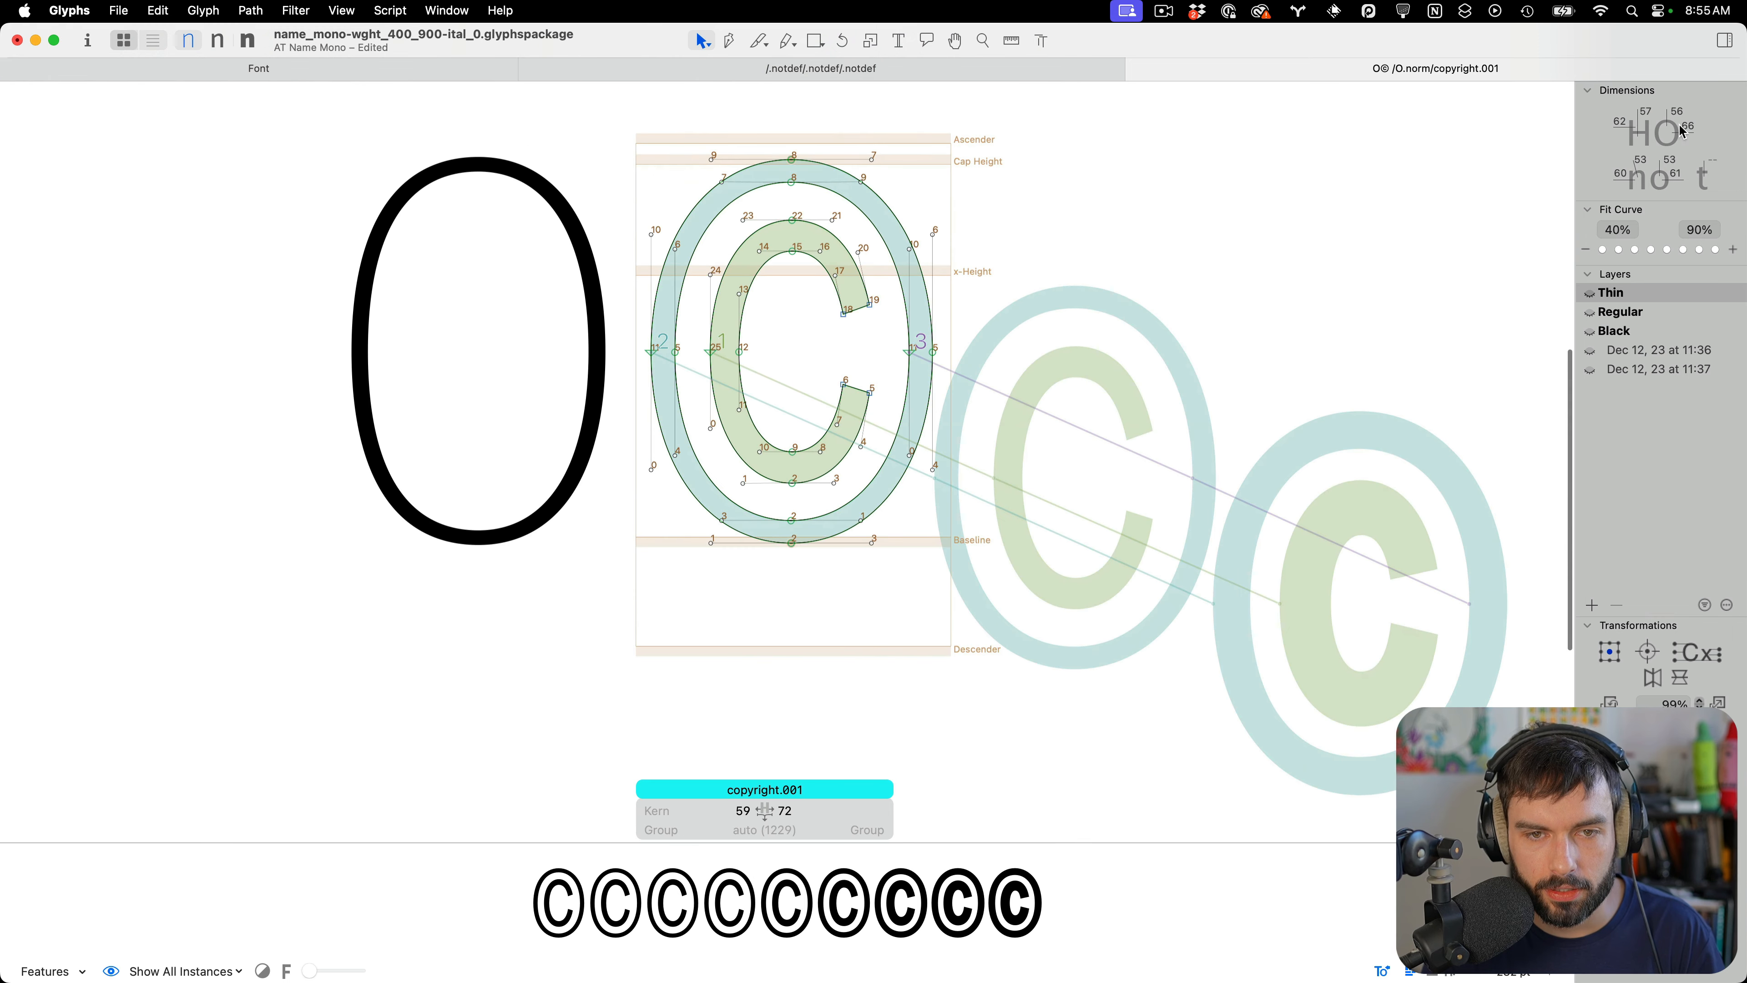
scroll(922, 331, "up", 3)
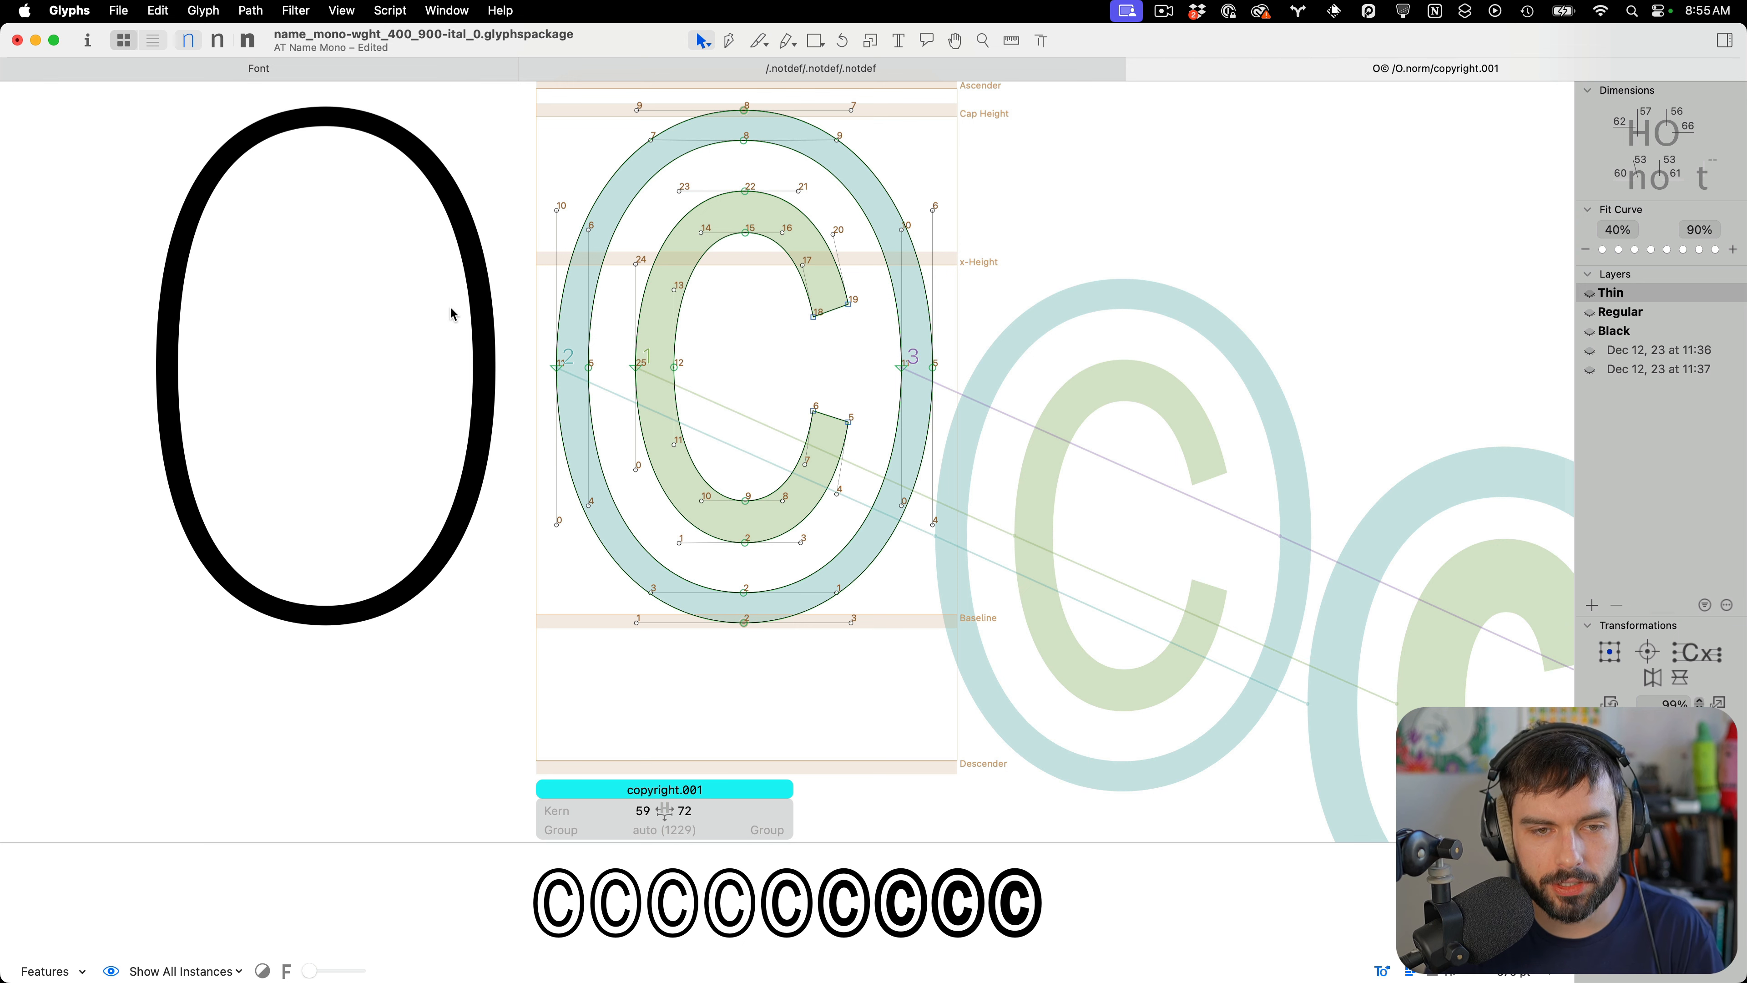
scroll(550, 353, "up", 2)
left_click_drag(653, 386, 462, 452)
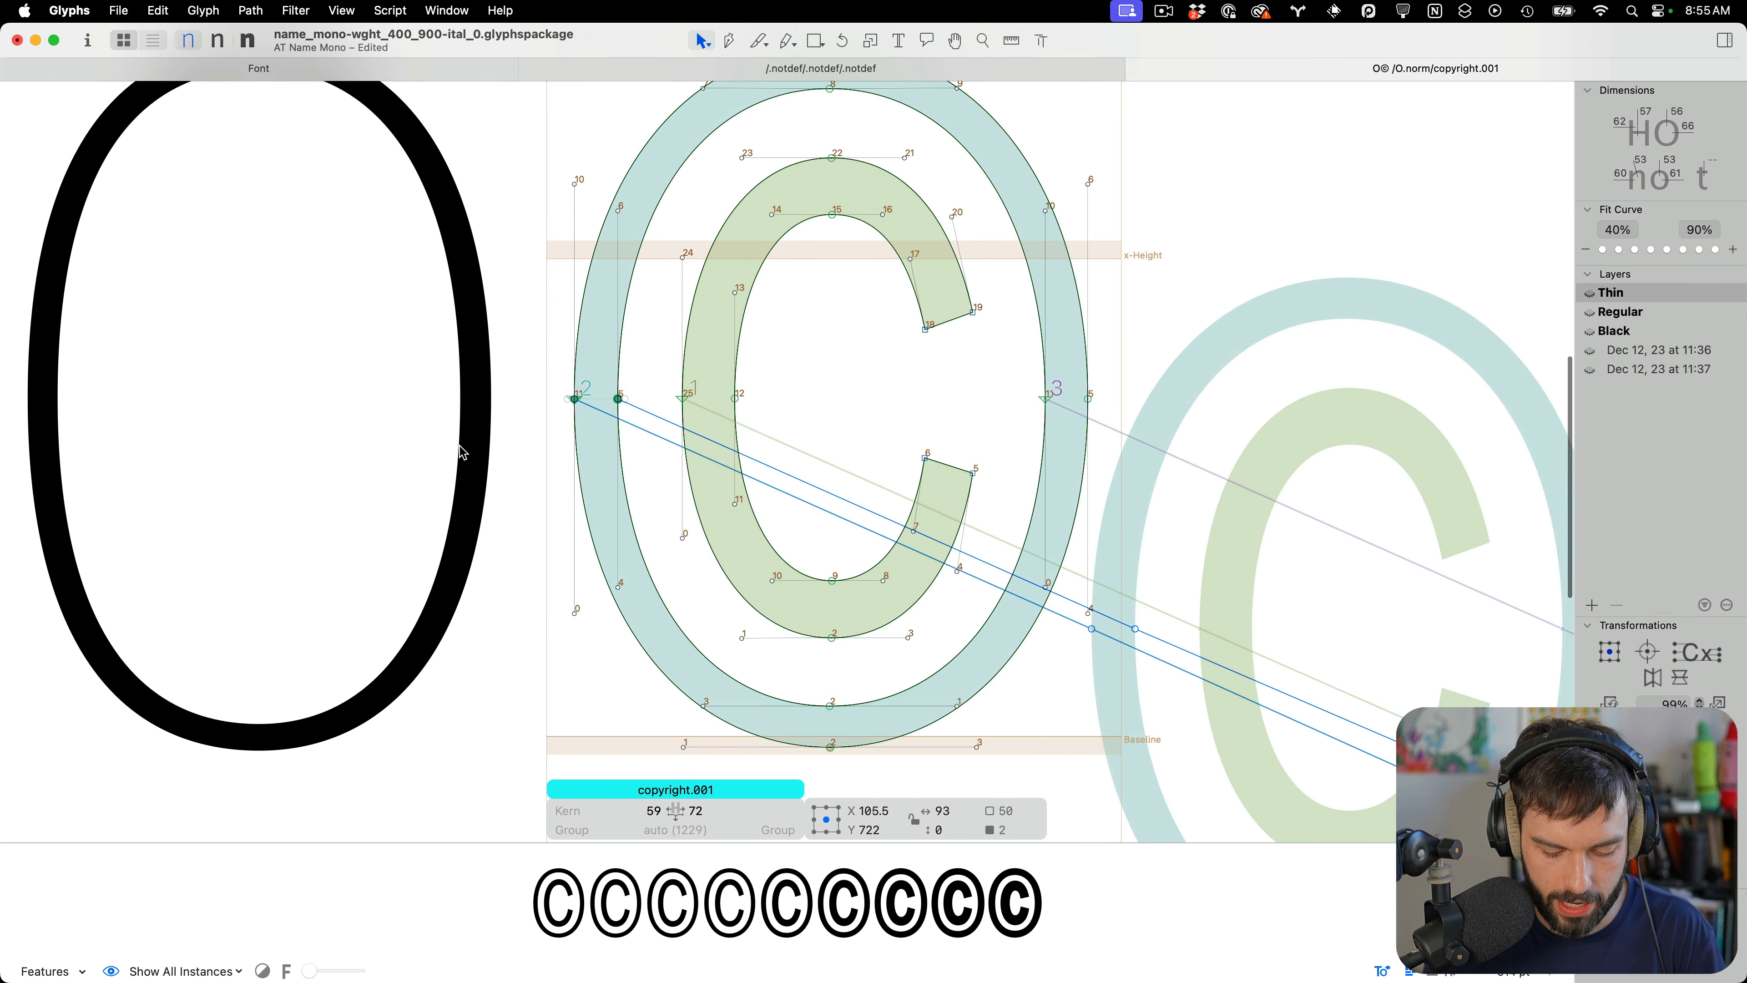
scroll(1016, 447, "down", 3)
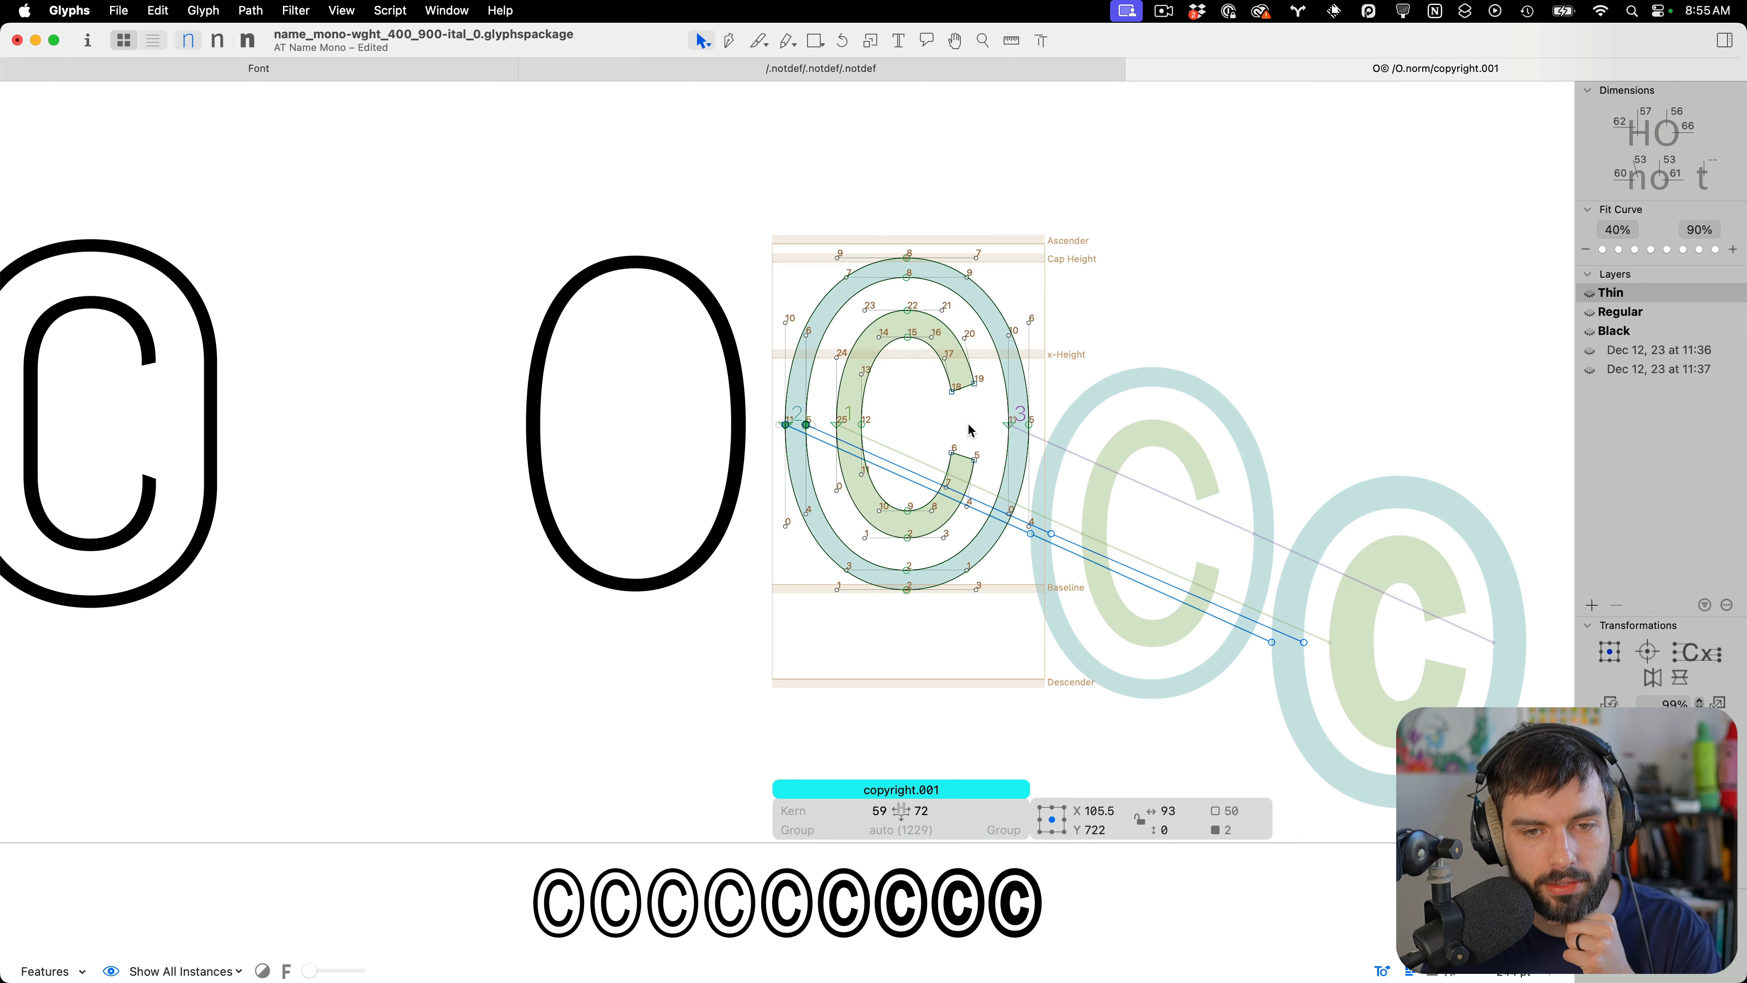
Add centered guides for the cap-height middle, x-height middle and vertical center of copyright.001
left_click(390, 11)
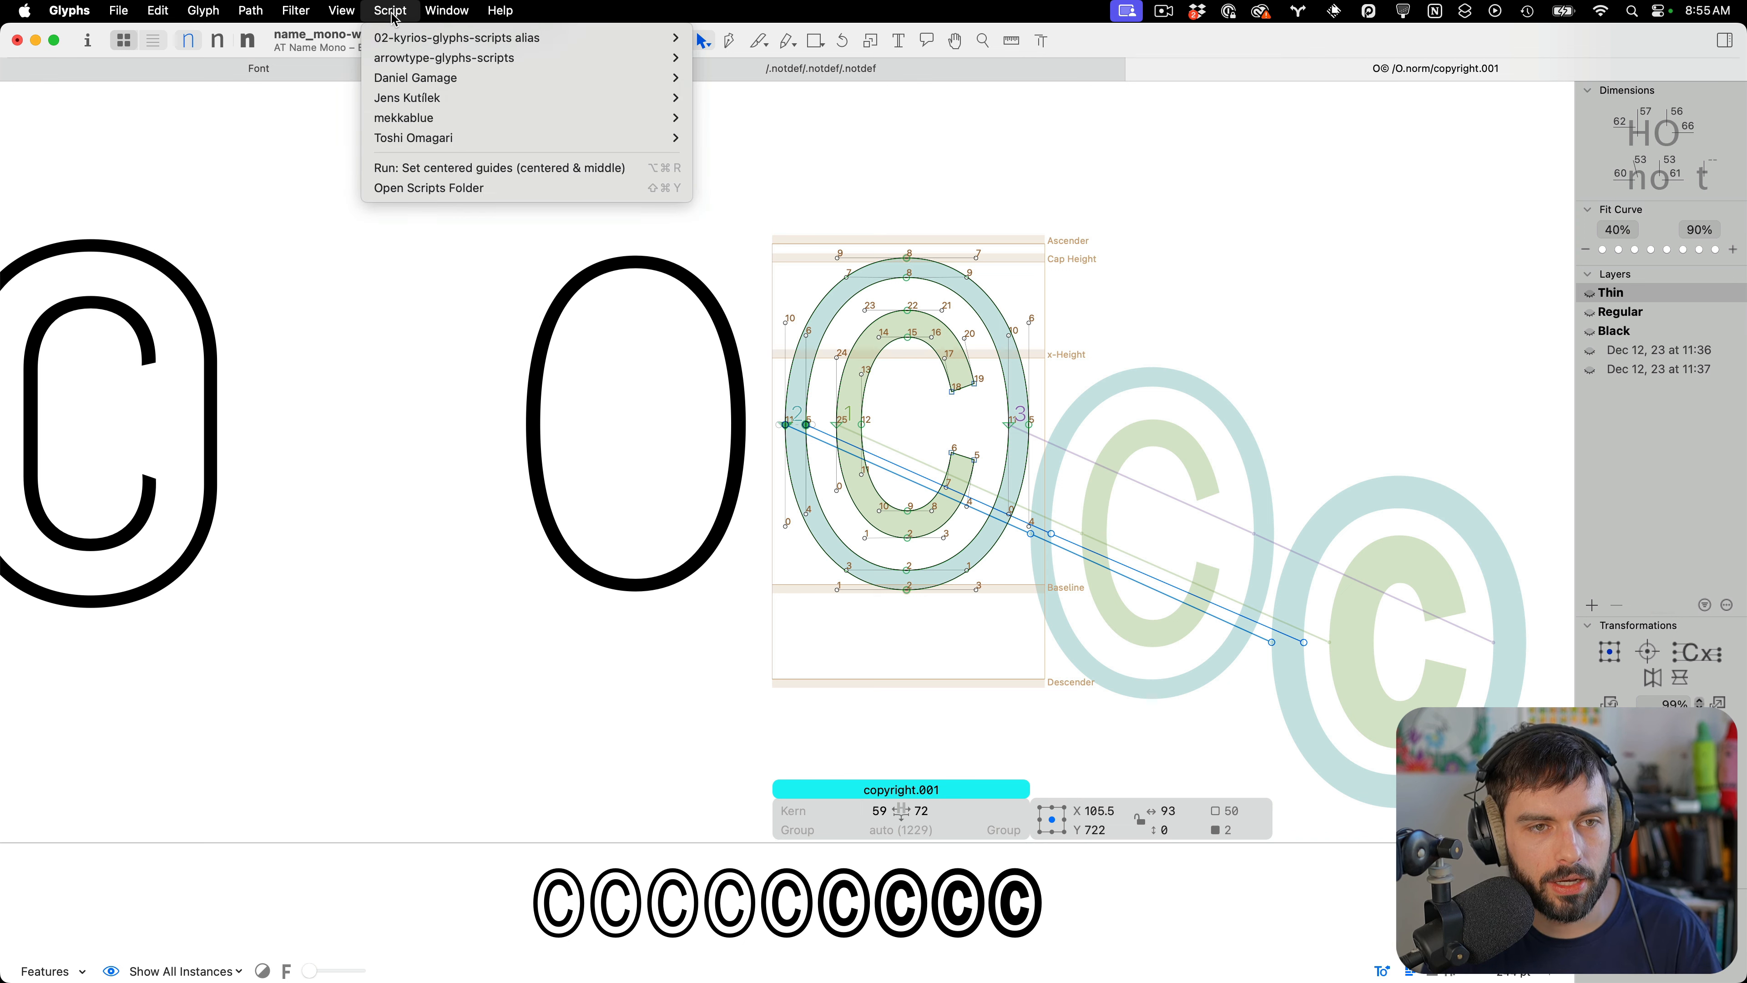
mouse_move(440, 58)
mouse_move(765, 100)
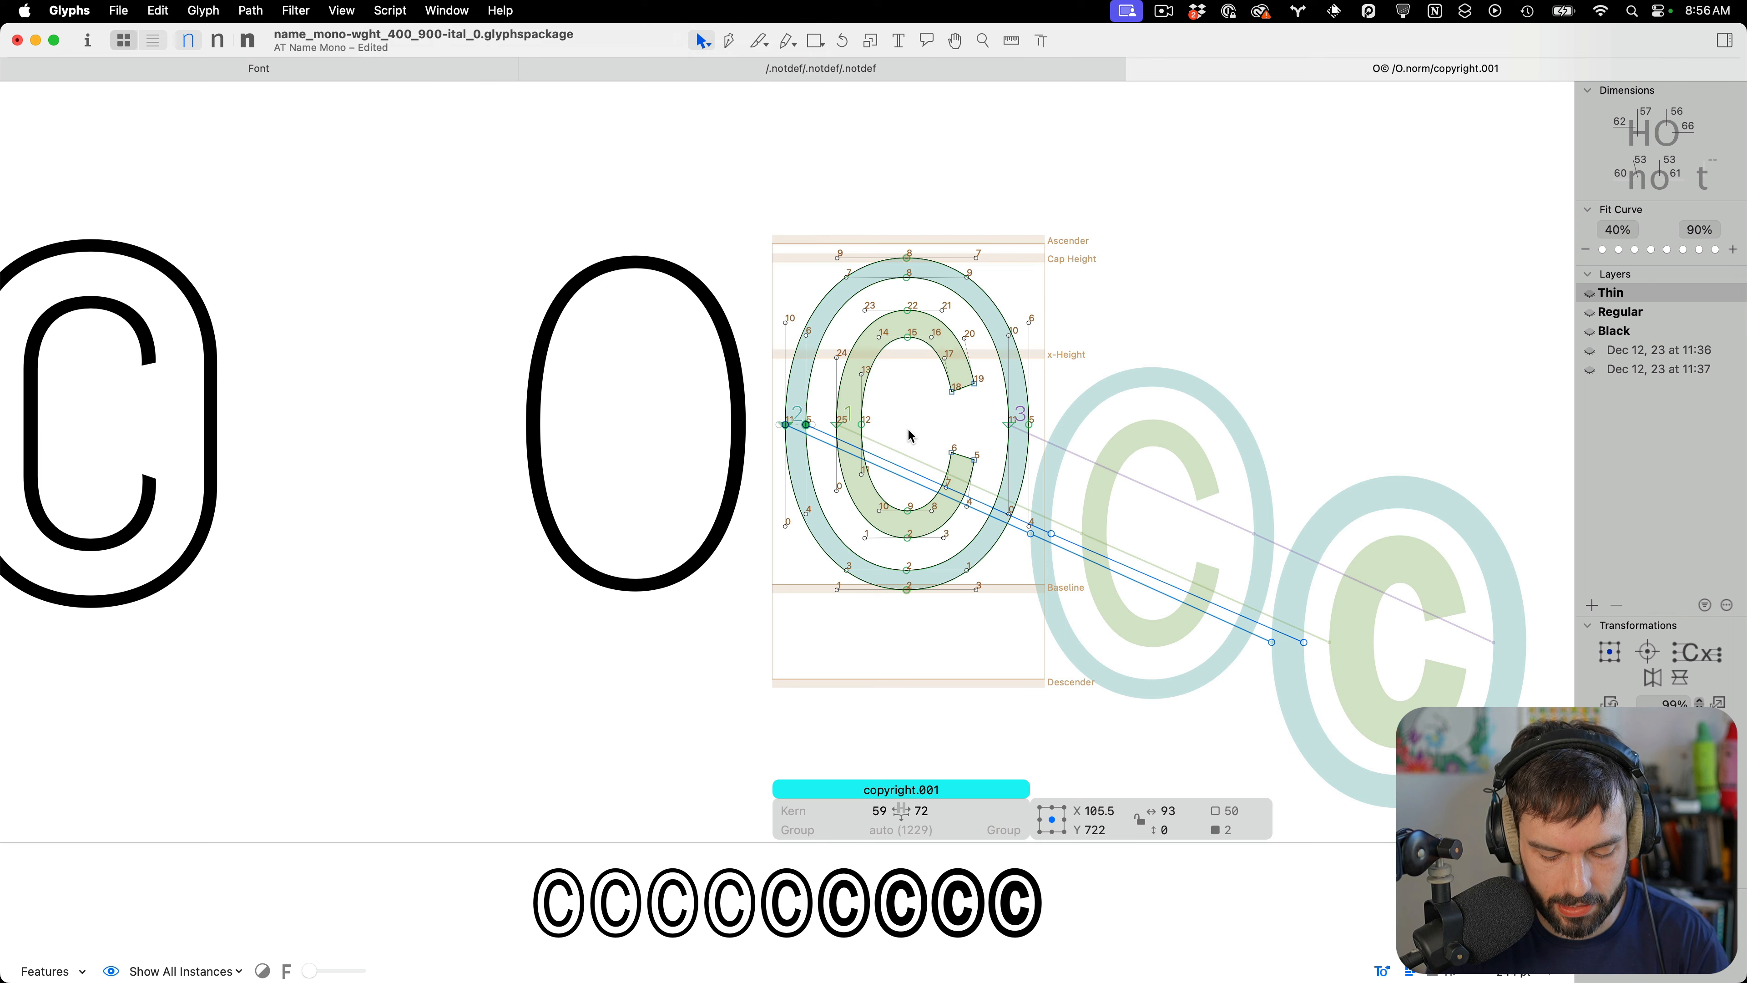
key("shift+super+l")
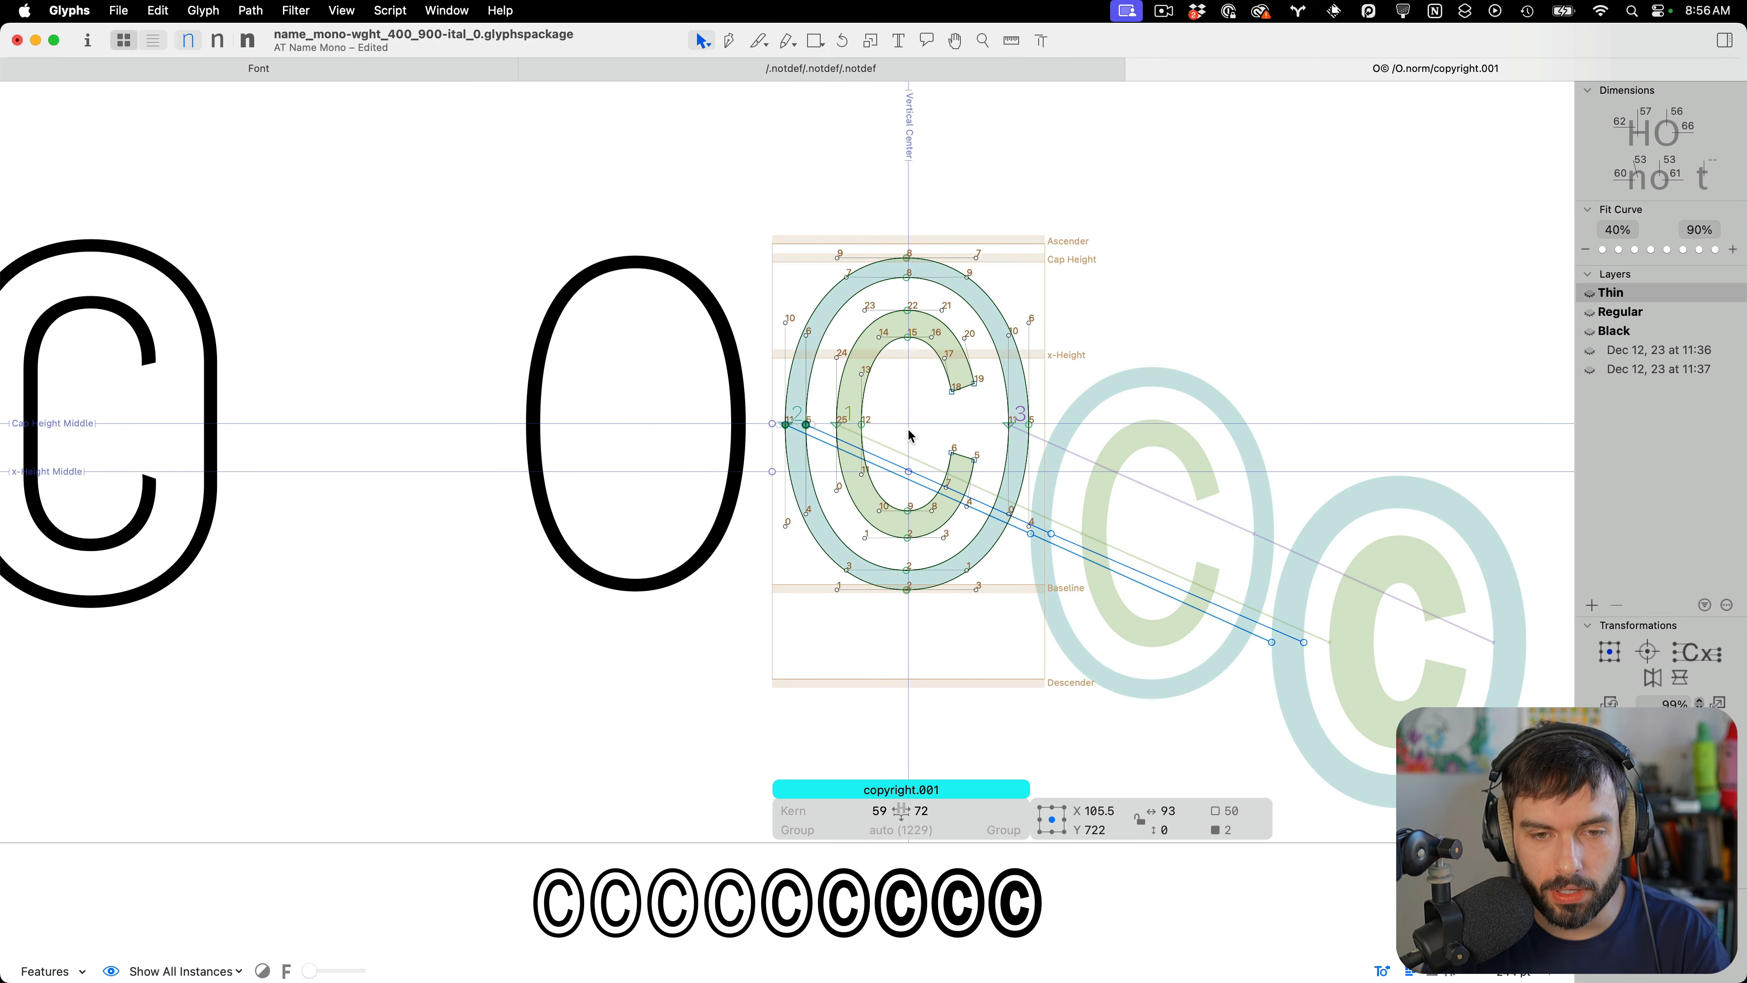
Select all of copyright.001's outlines and nudge them about 7 units right and 2 units up
scroll(943, 423, "up", 3)
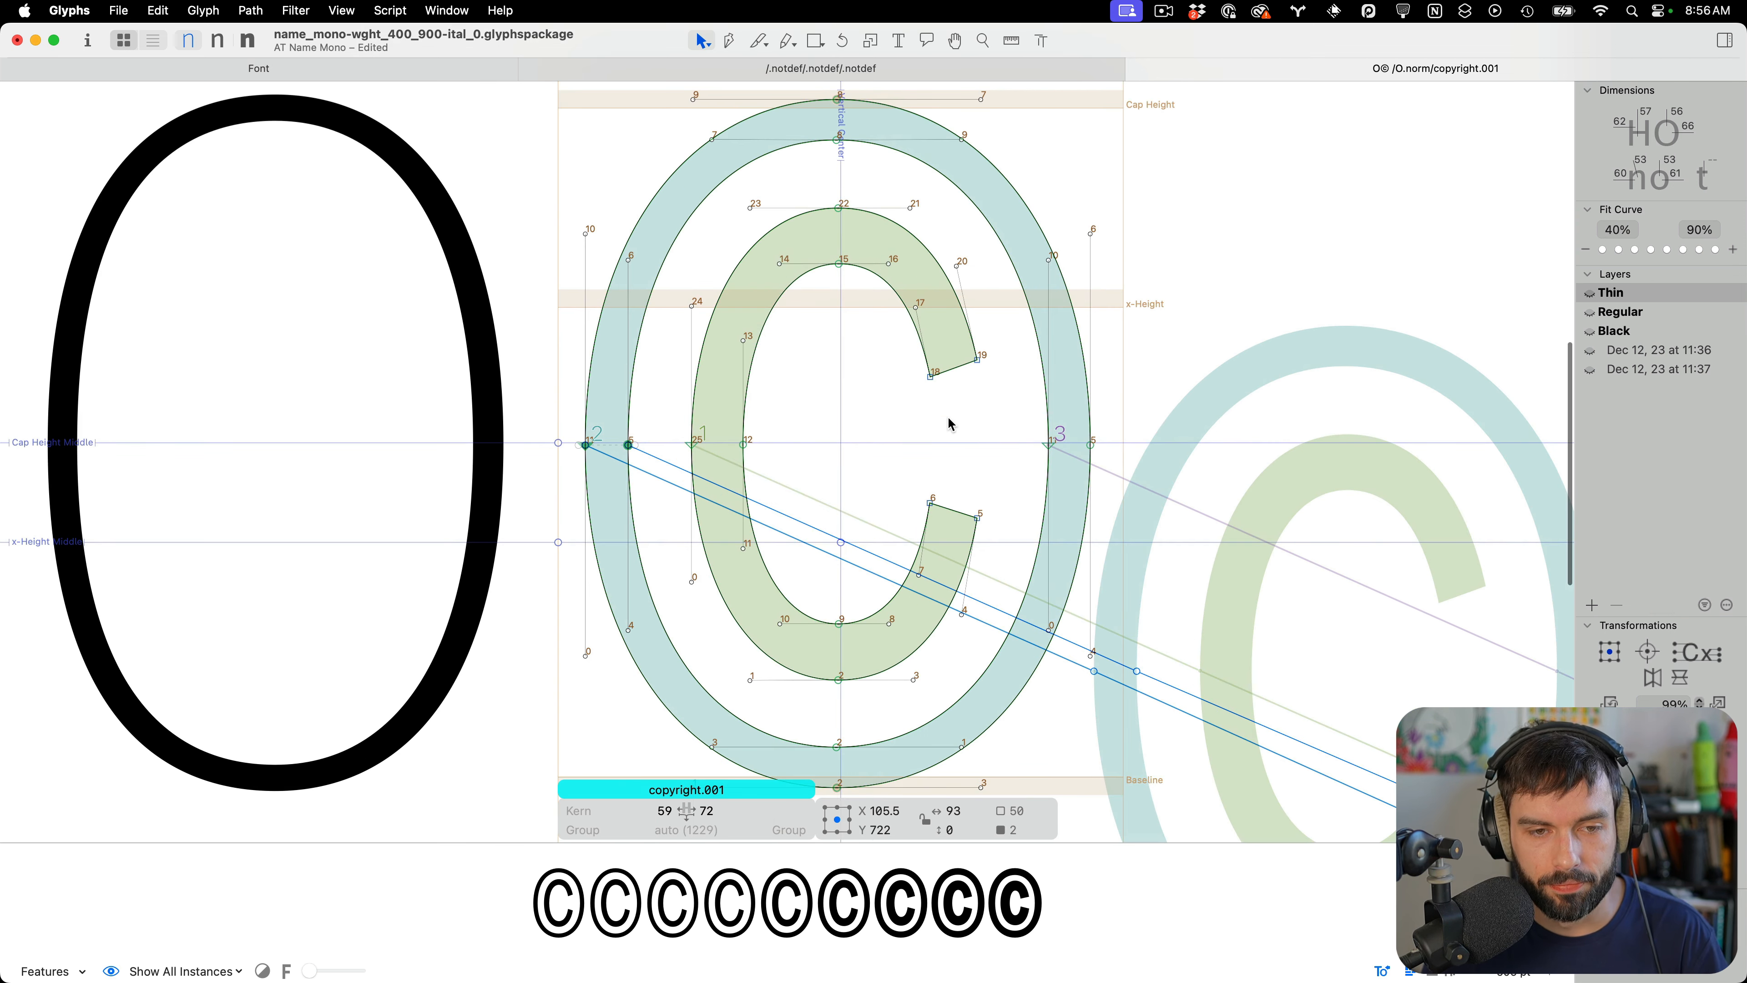
scroll(943, 423, "up", 2)
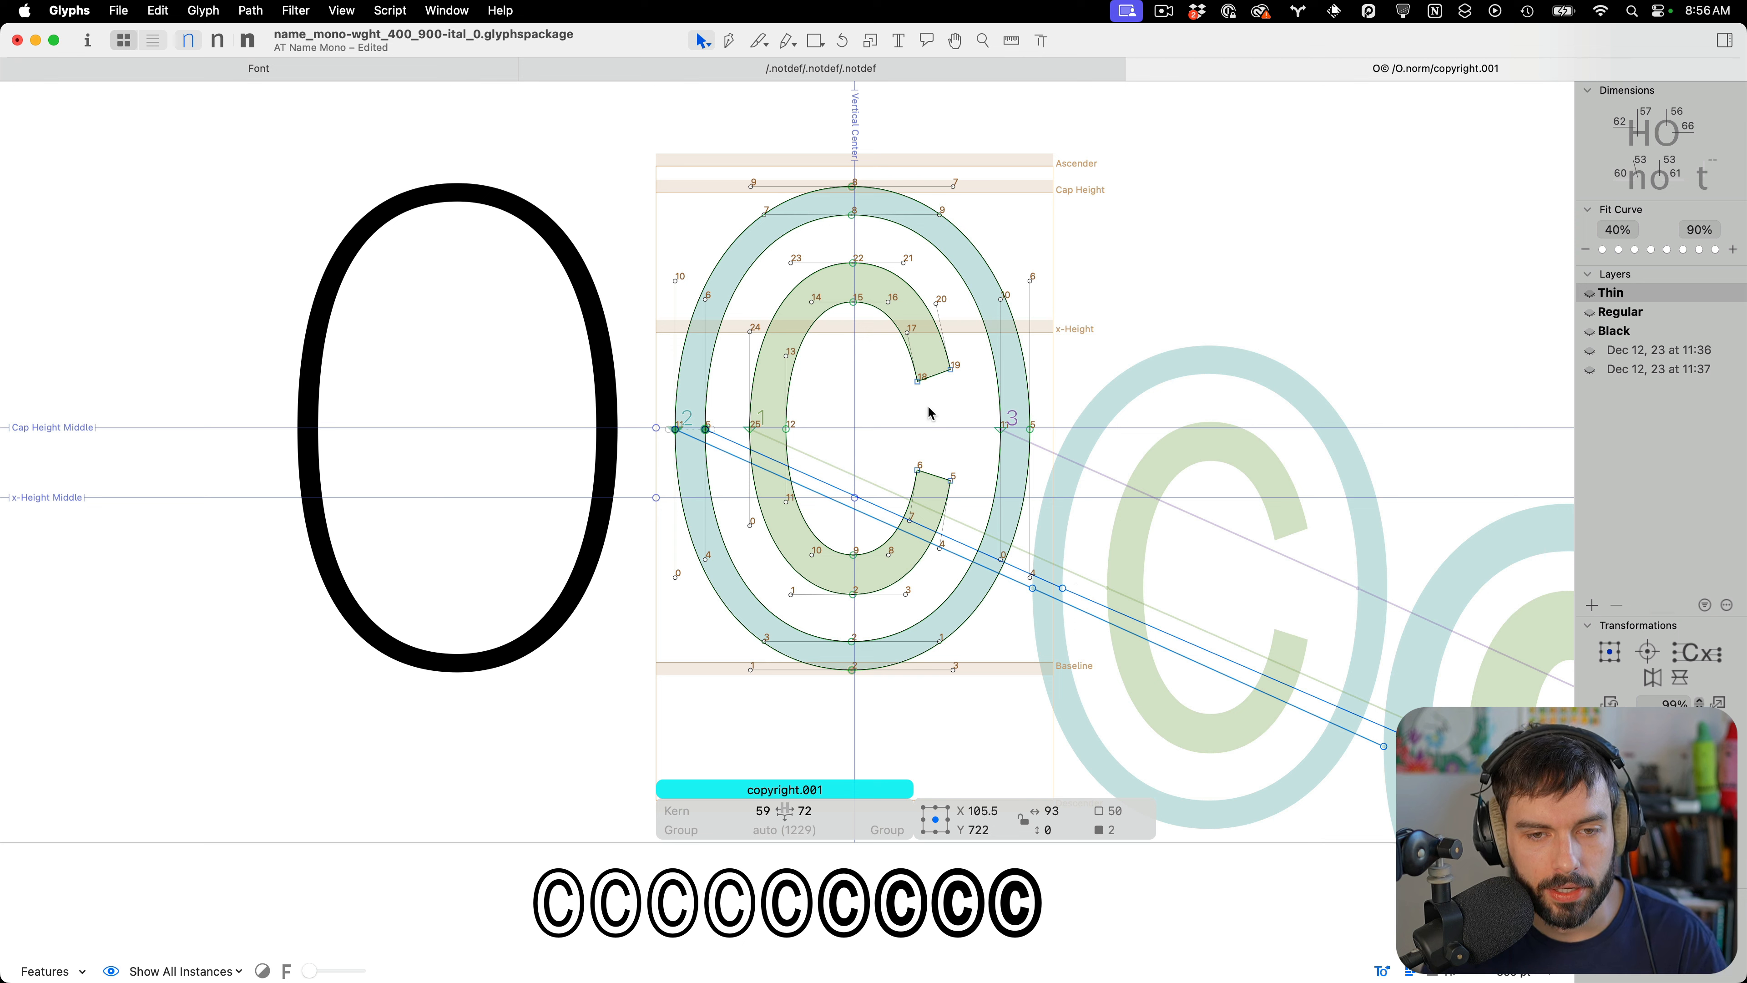
left_click(919, 461)
key("super+a")
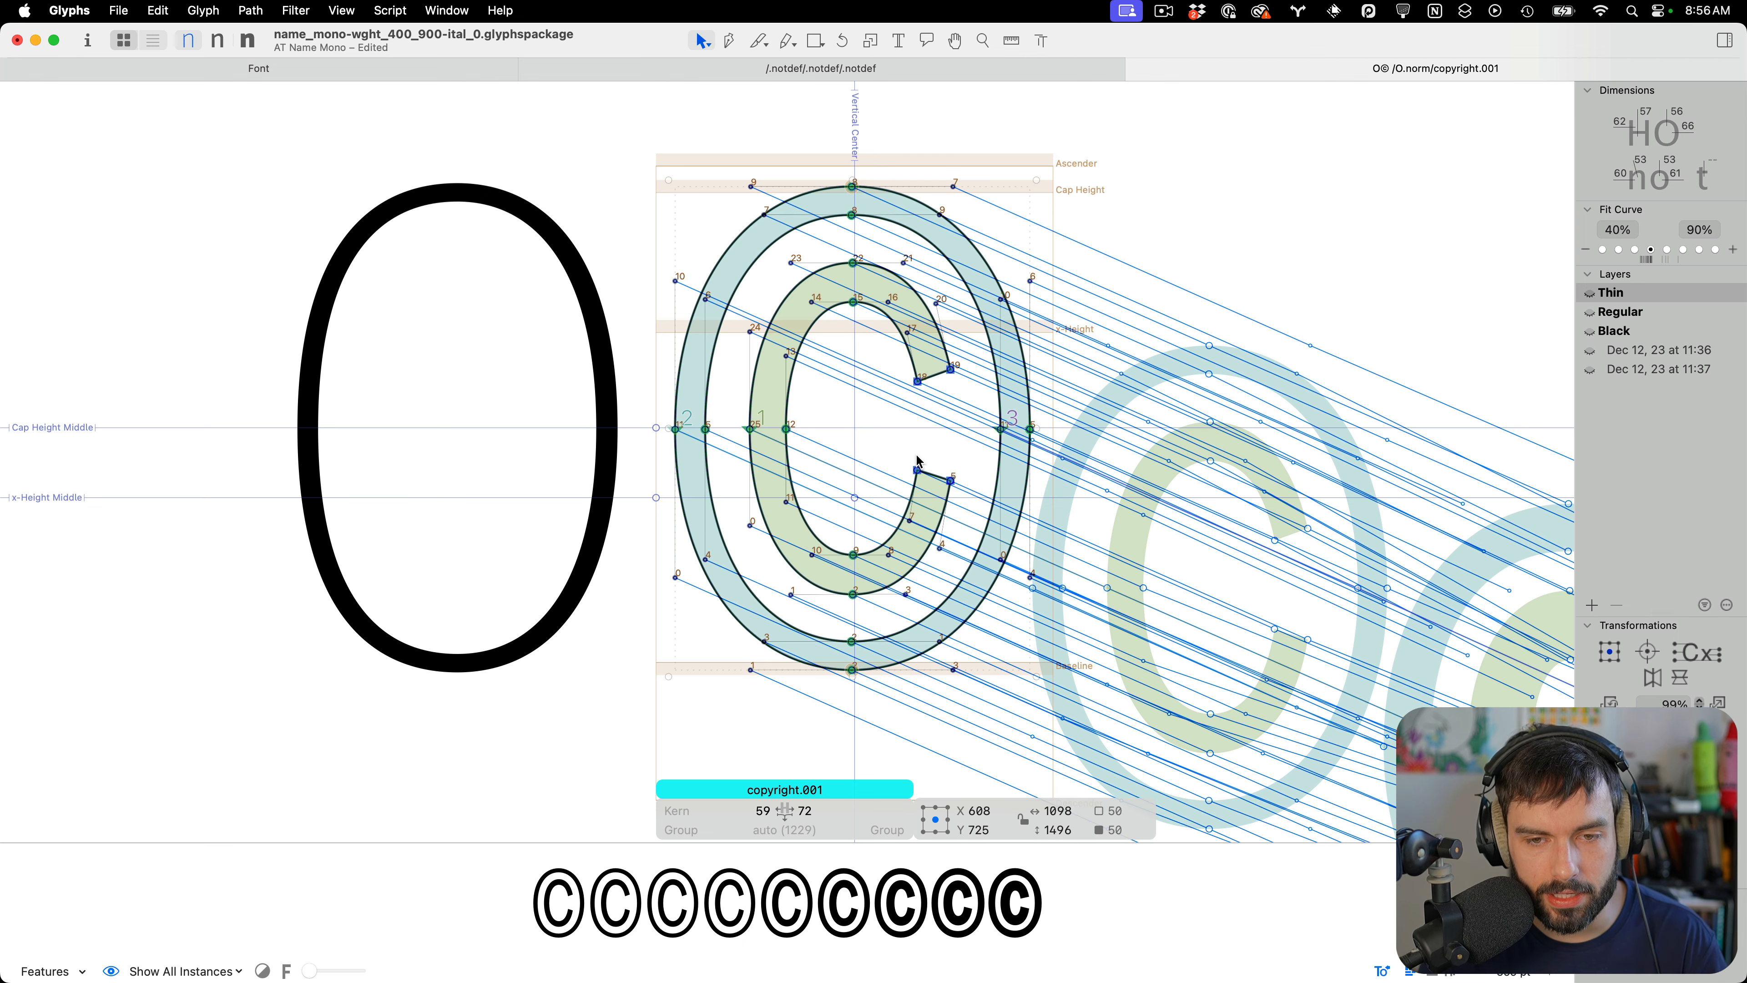
key("Right")
key("Right")
key("Right")
key("Right")
key("Right")
key("Right")
key("Right")
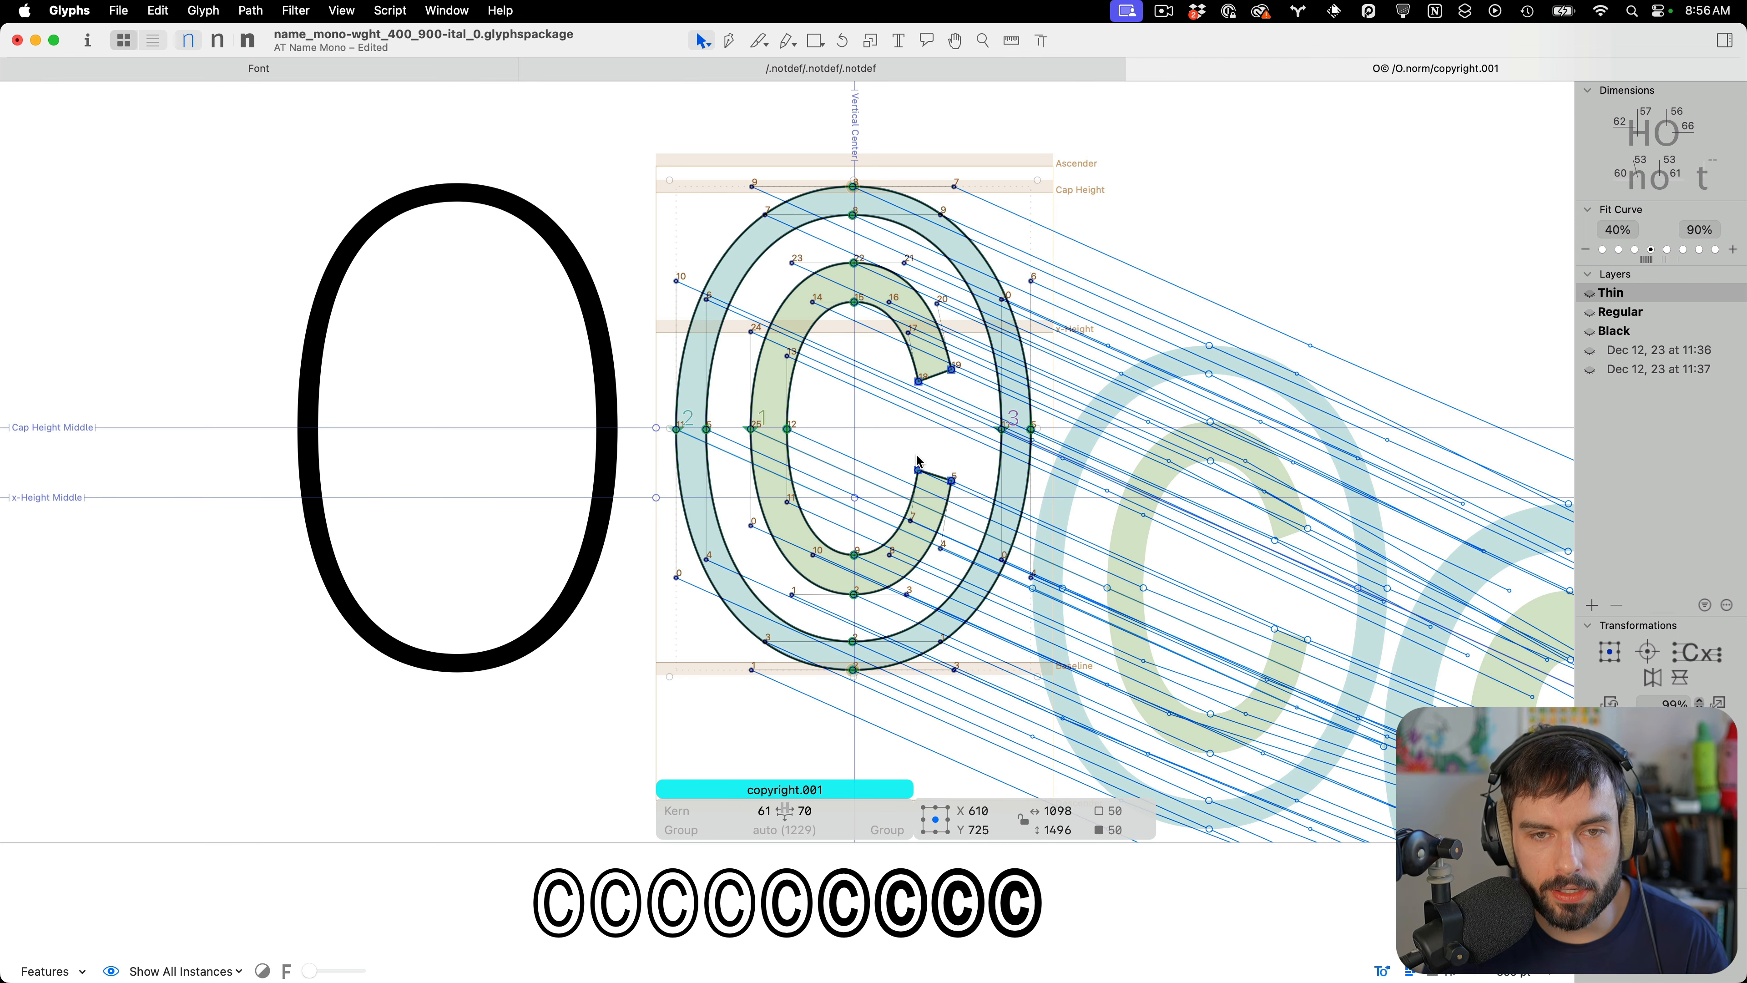
key("Up")
key("Up")
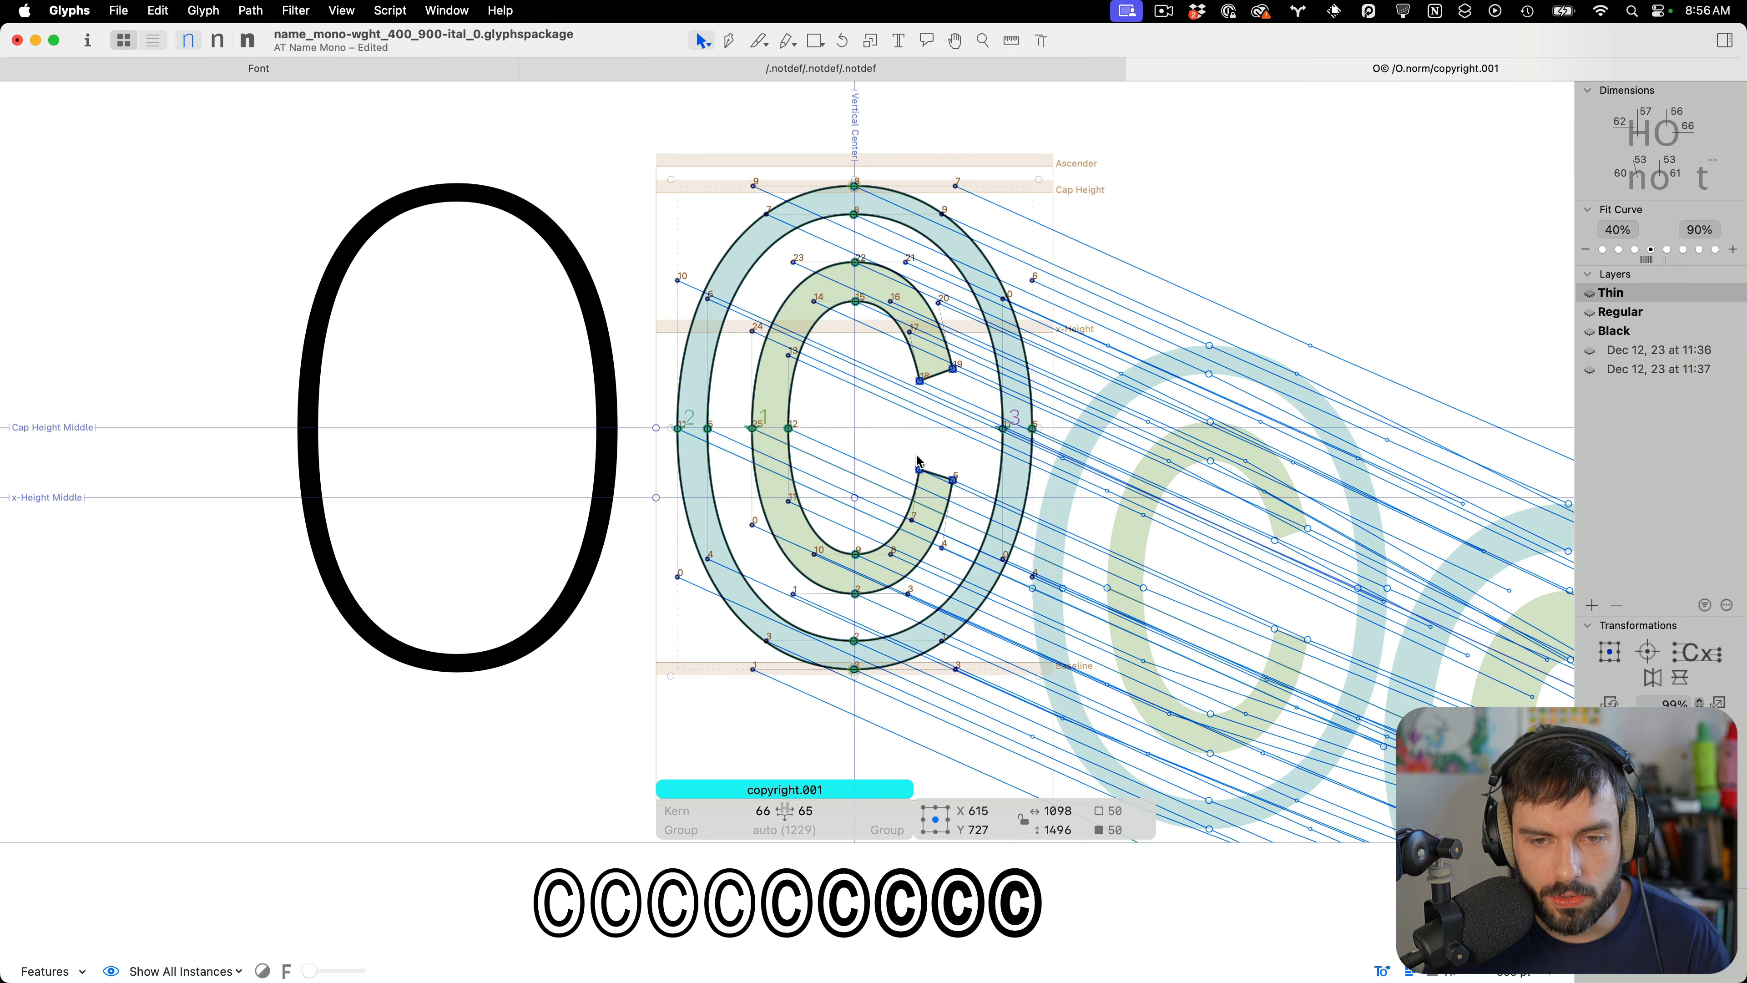
scroll(1030, 453, "up", 5)
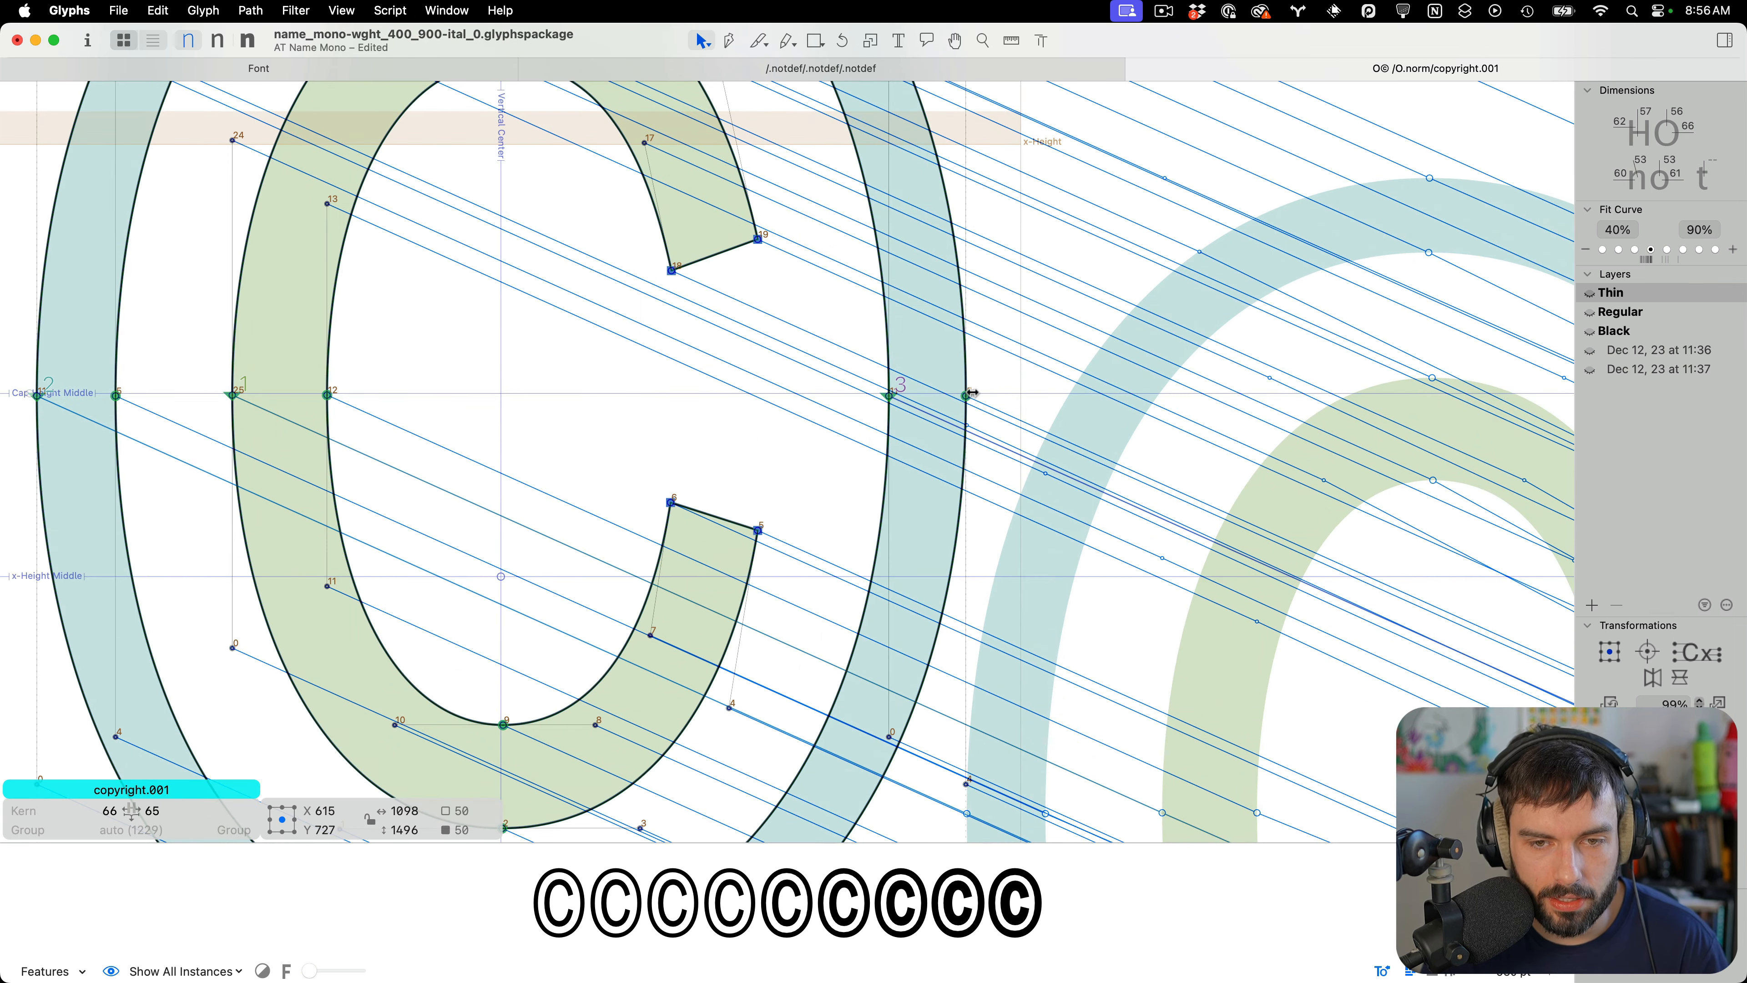
key("Up")
key("Up")
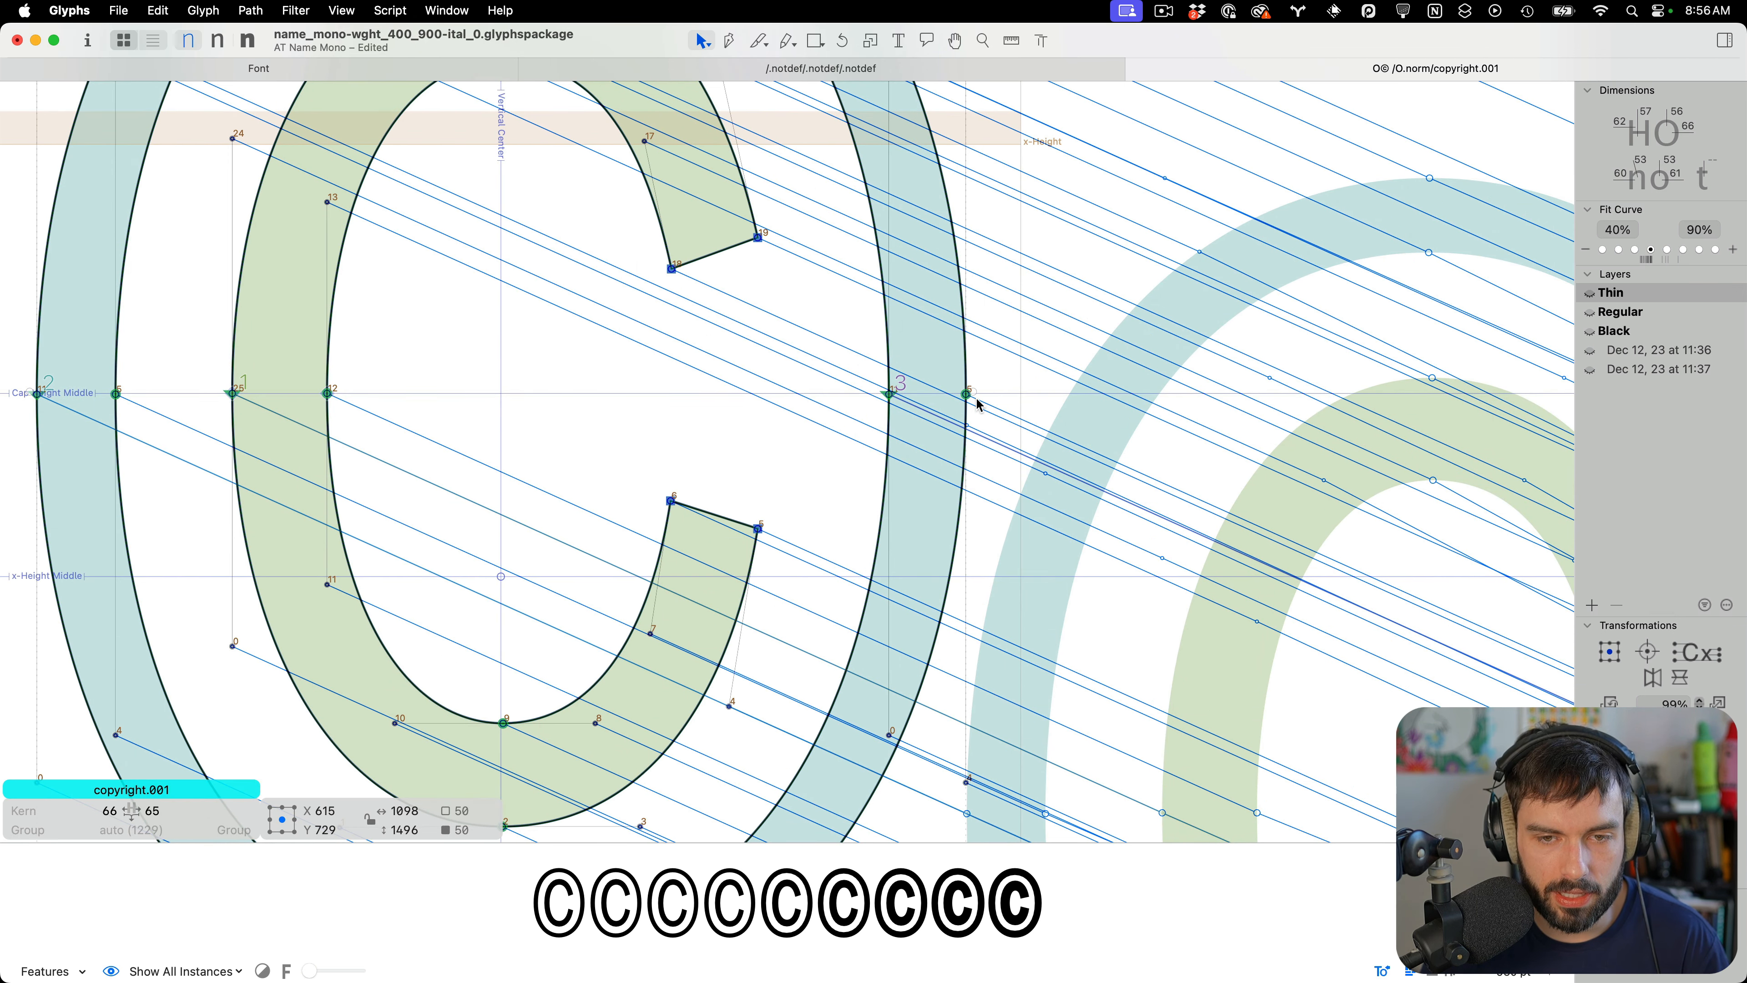
key("Down")
key("Down")
scroll(980, 405, "down", 4)
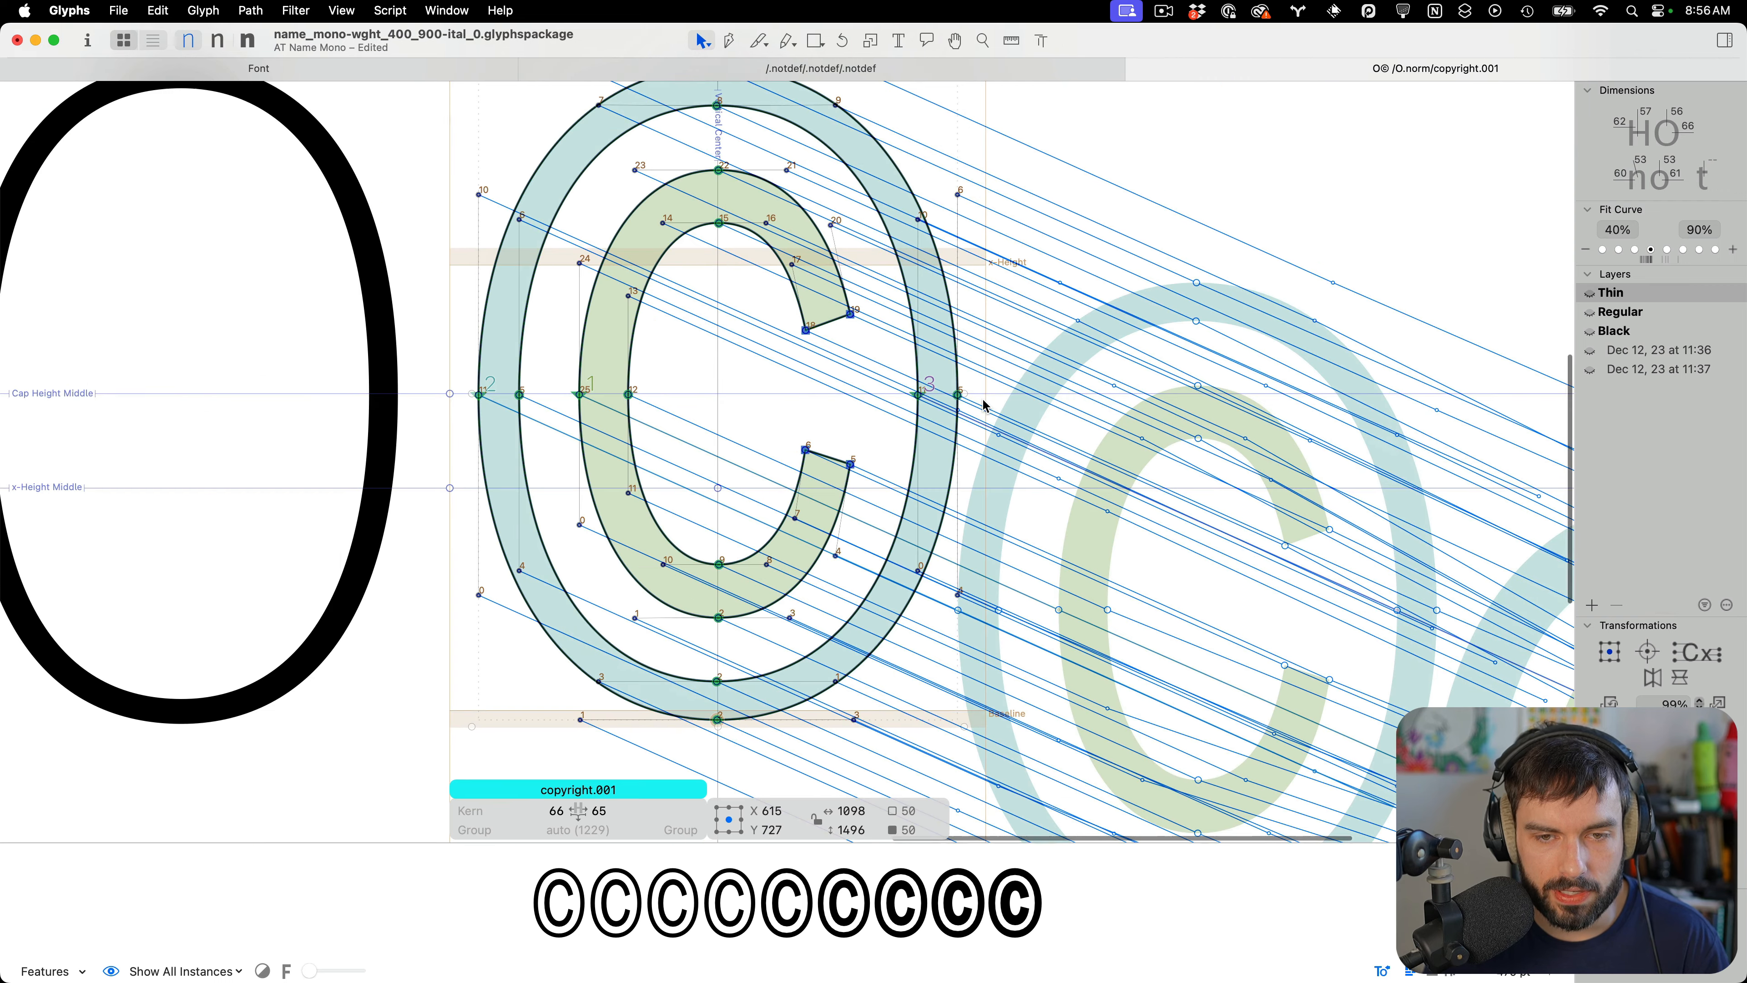
scroll(774, 440, "down", 2)
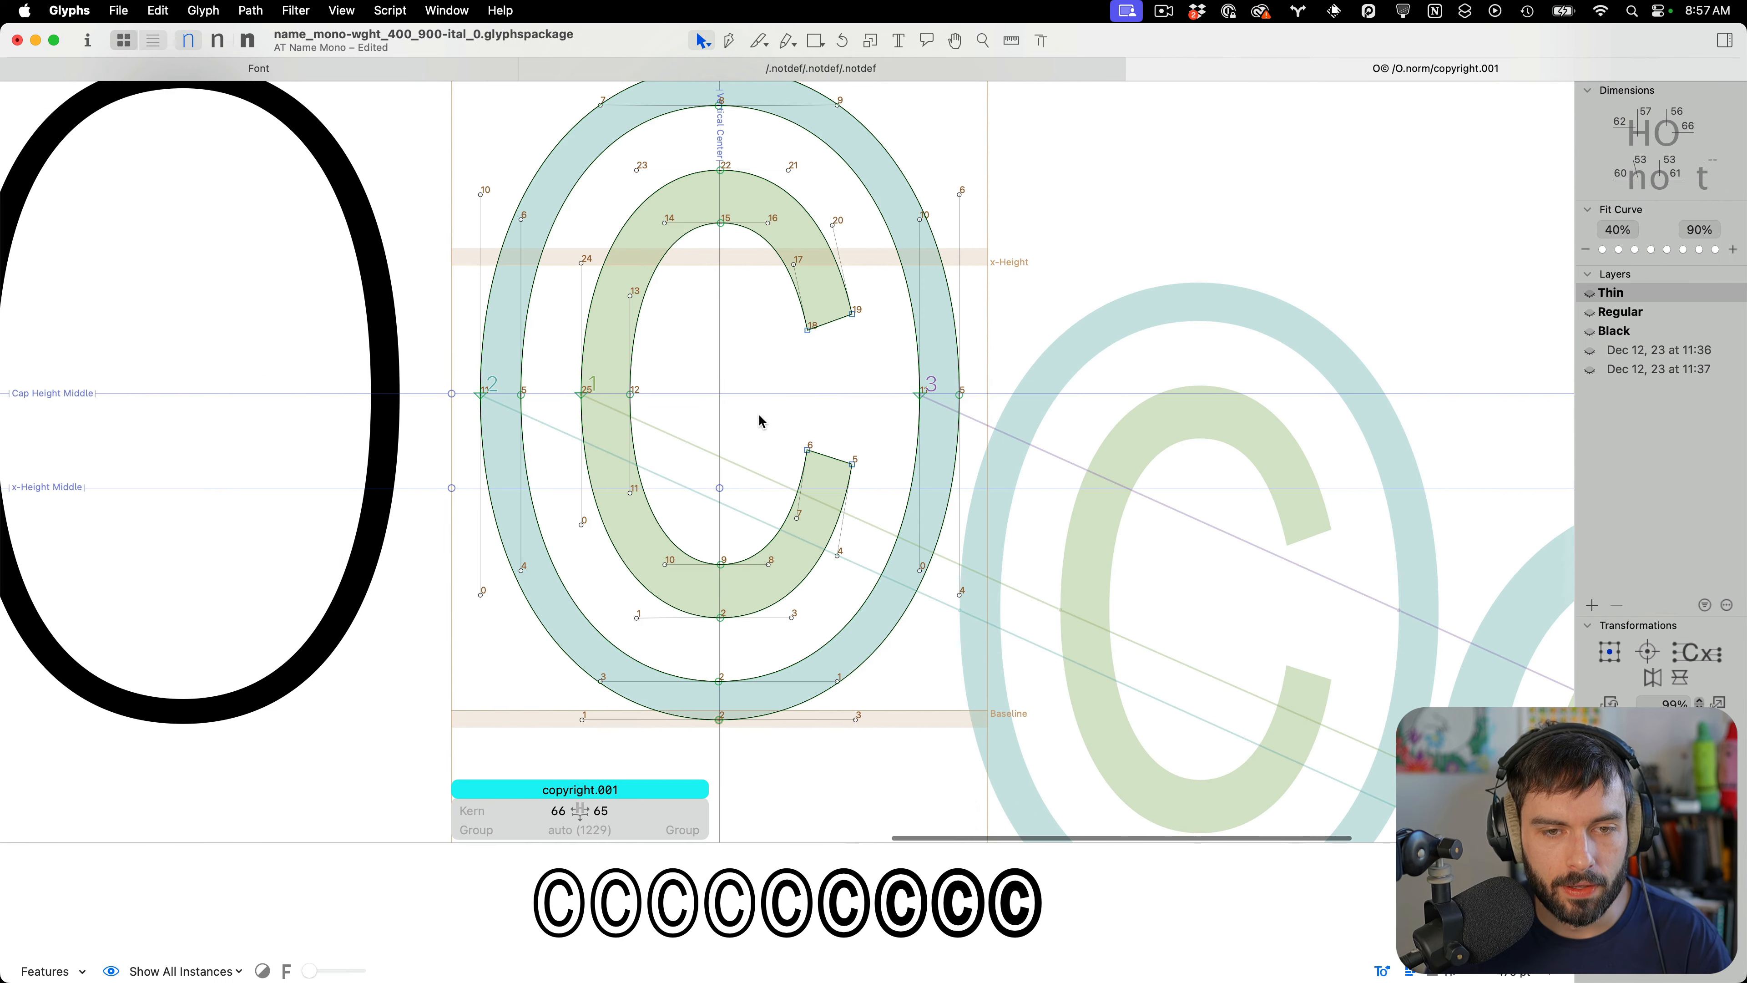
left_click(760, 420)
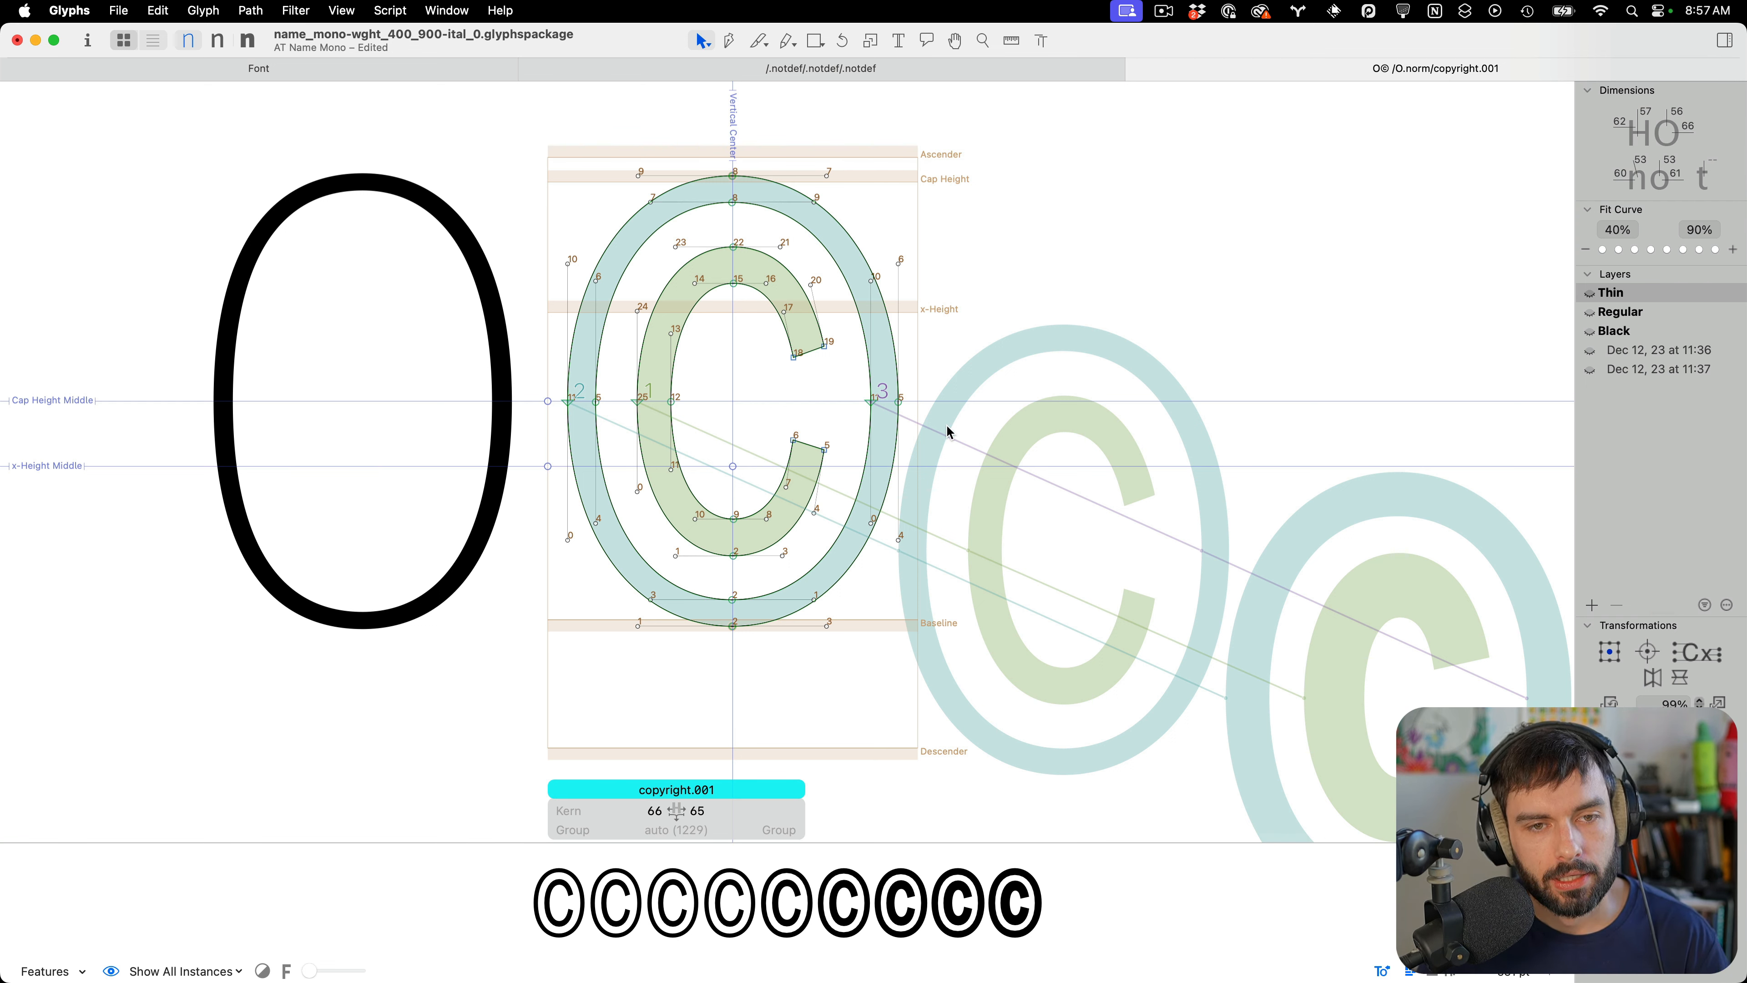
Turn on measurement display along the Cap Height Middle guide and the Vertical Center guide of copyright.001
scroll(753, 415, "up", 2)
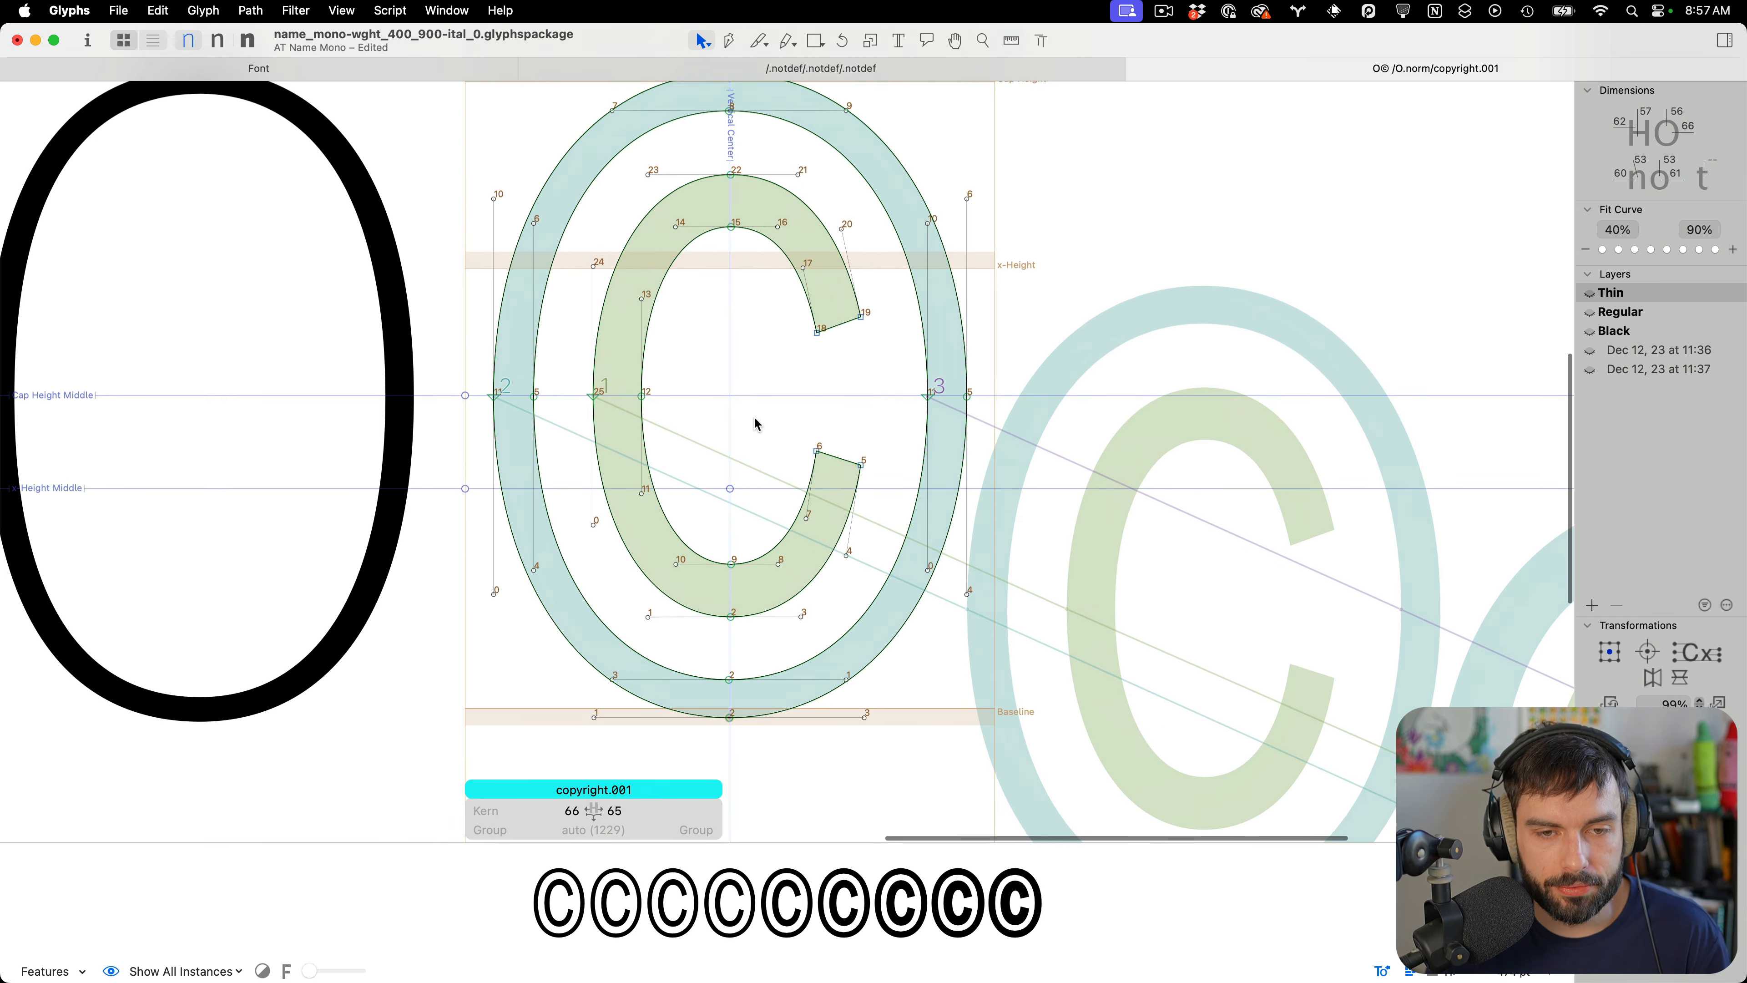
scroll(755, 416, "down", 2)
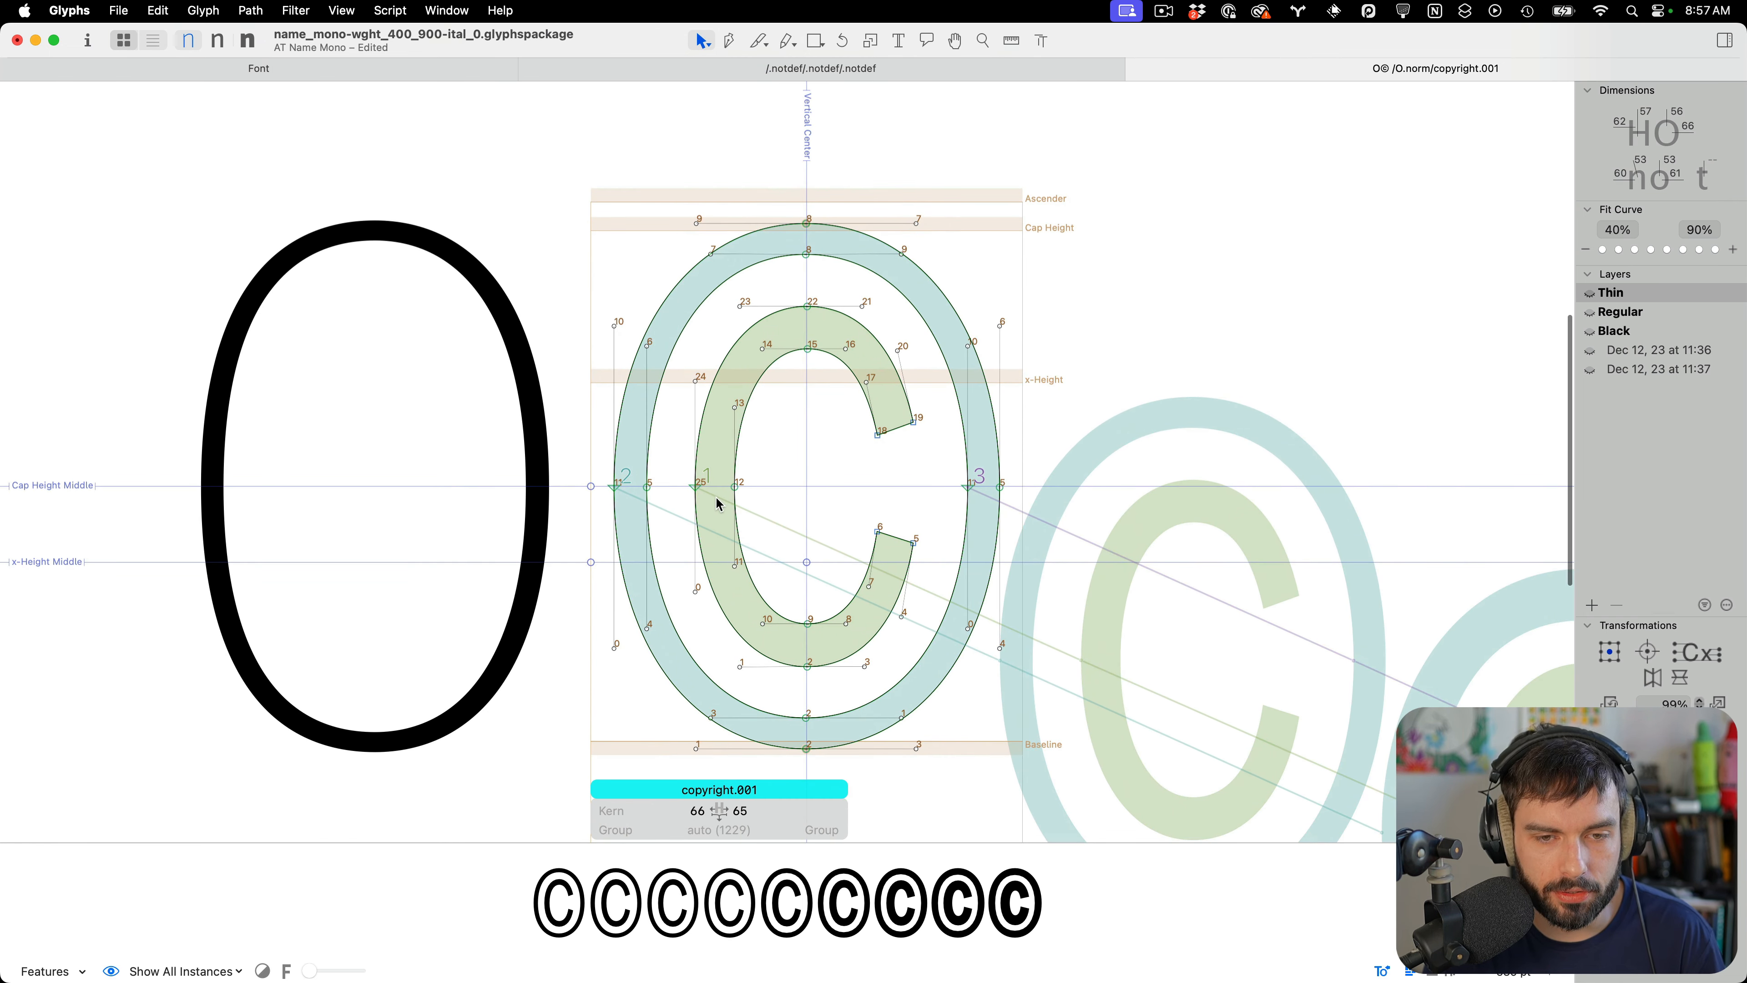
double_click(663, 393)
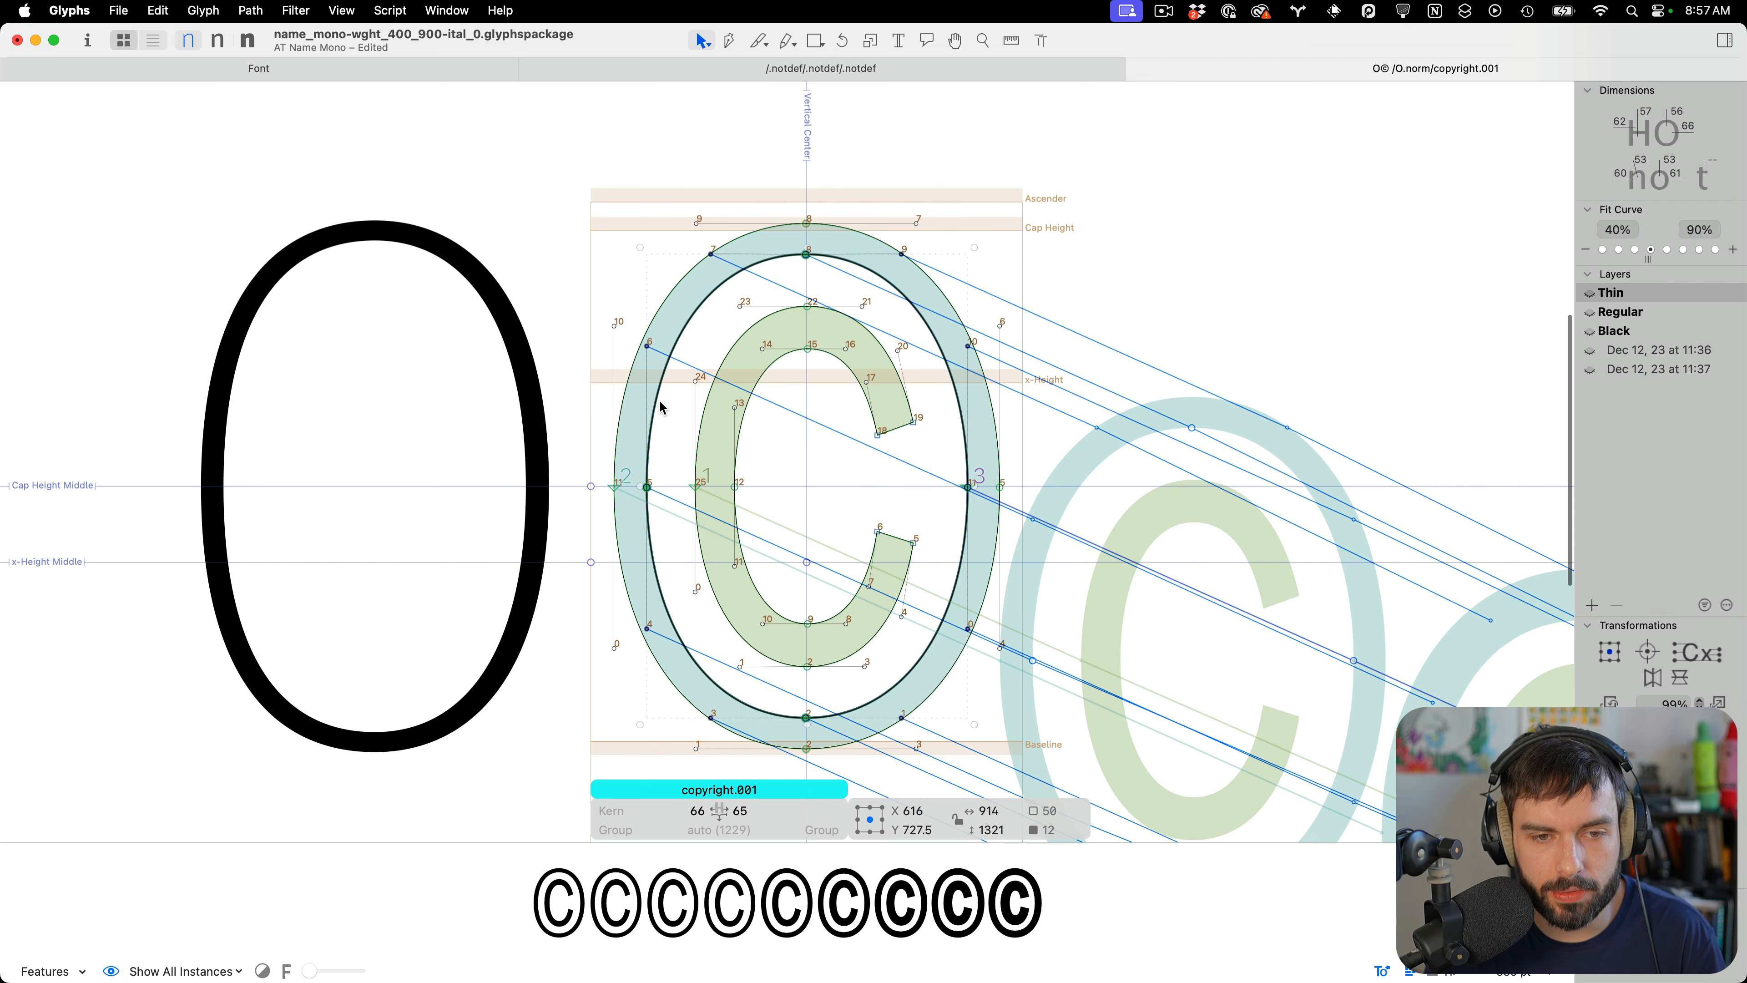
left_click(1130, 475)
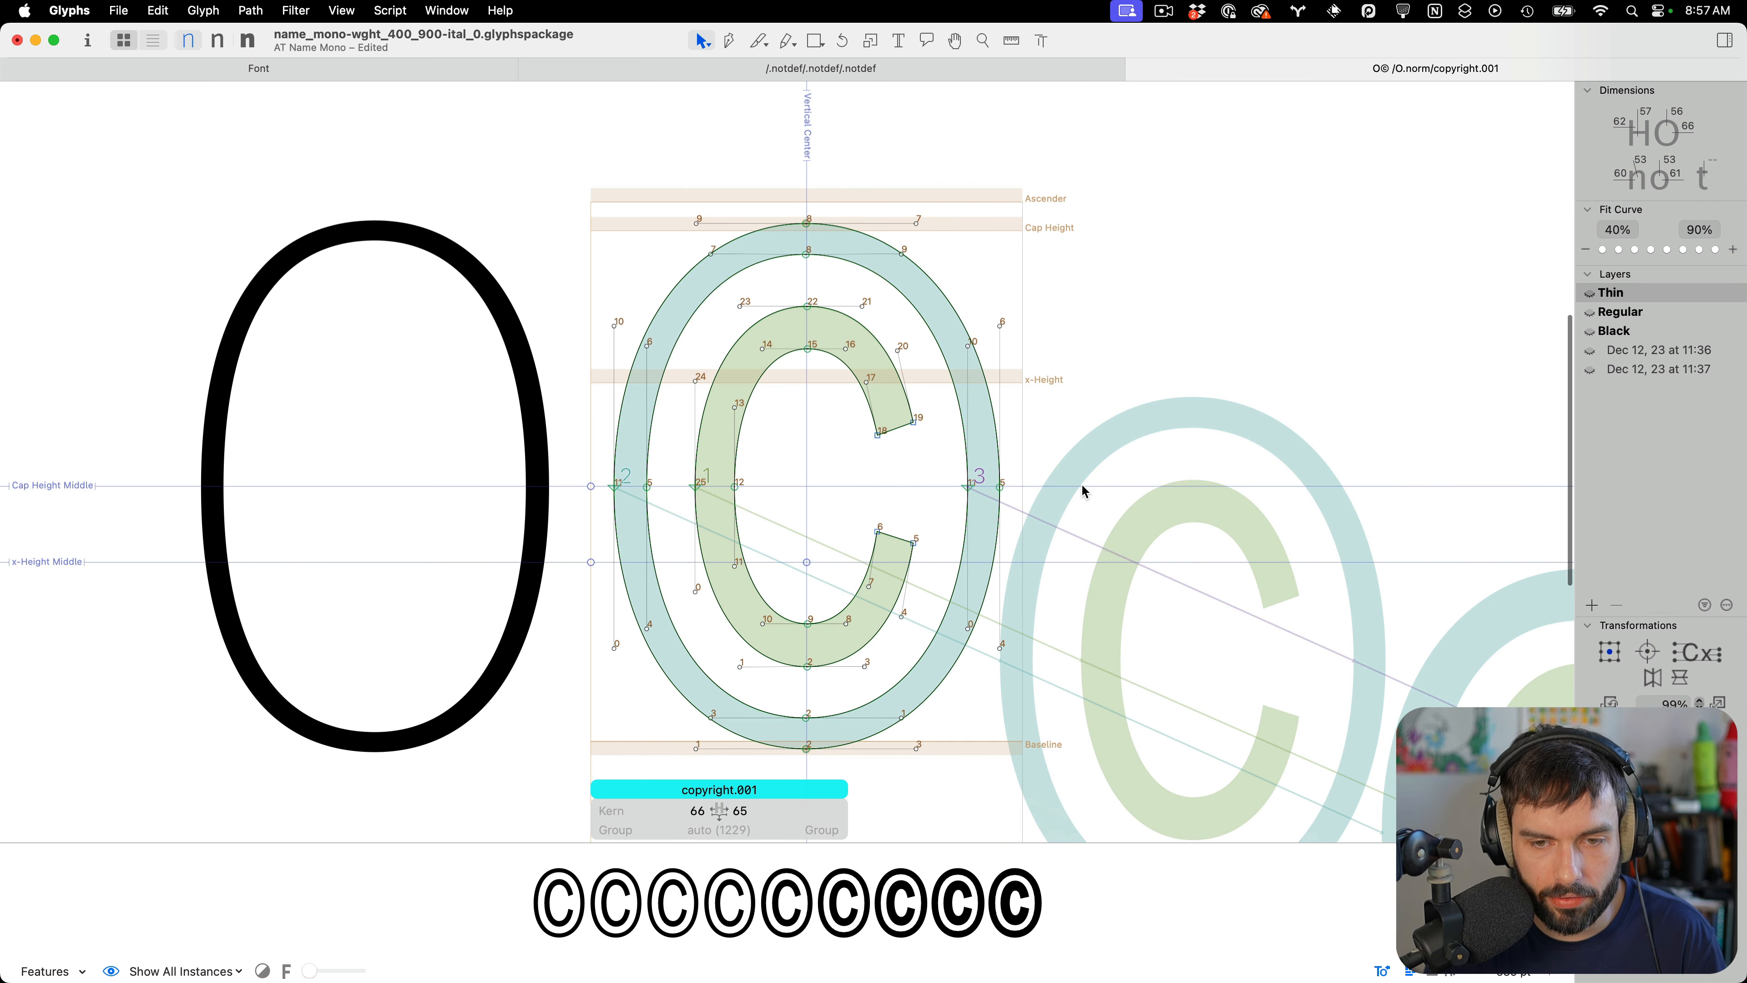
left_click(1083, 486)
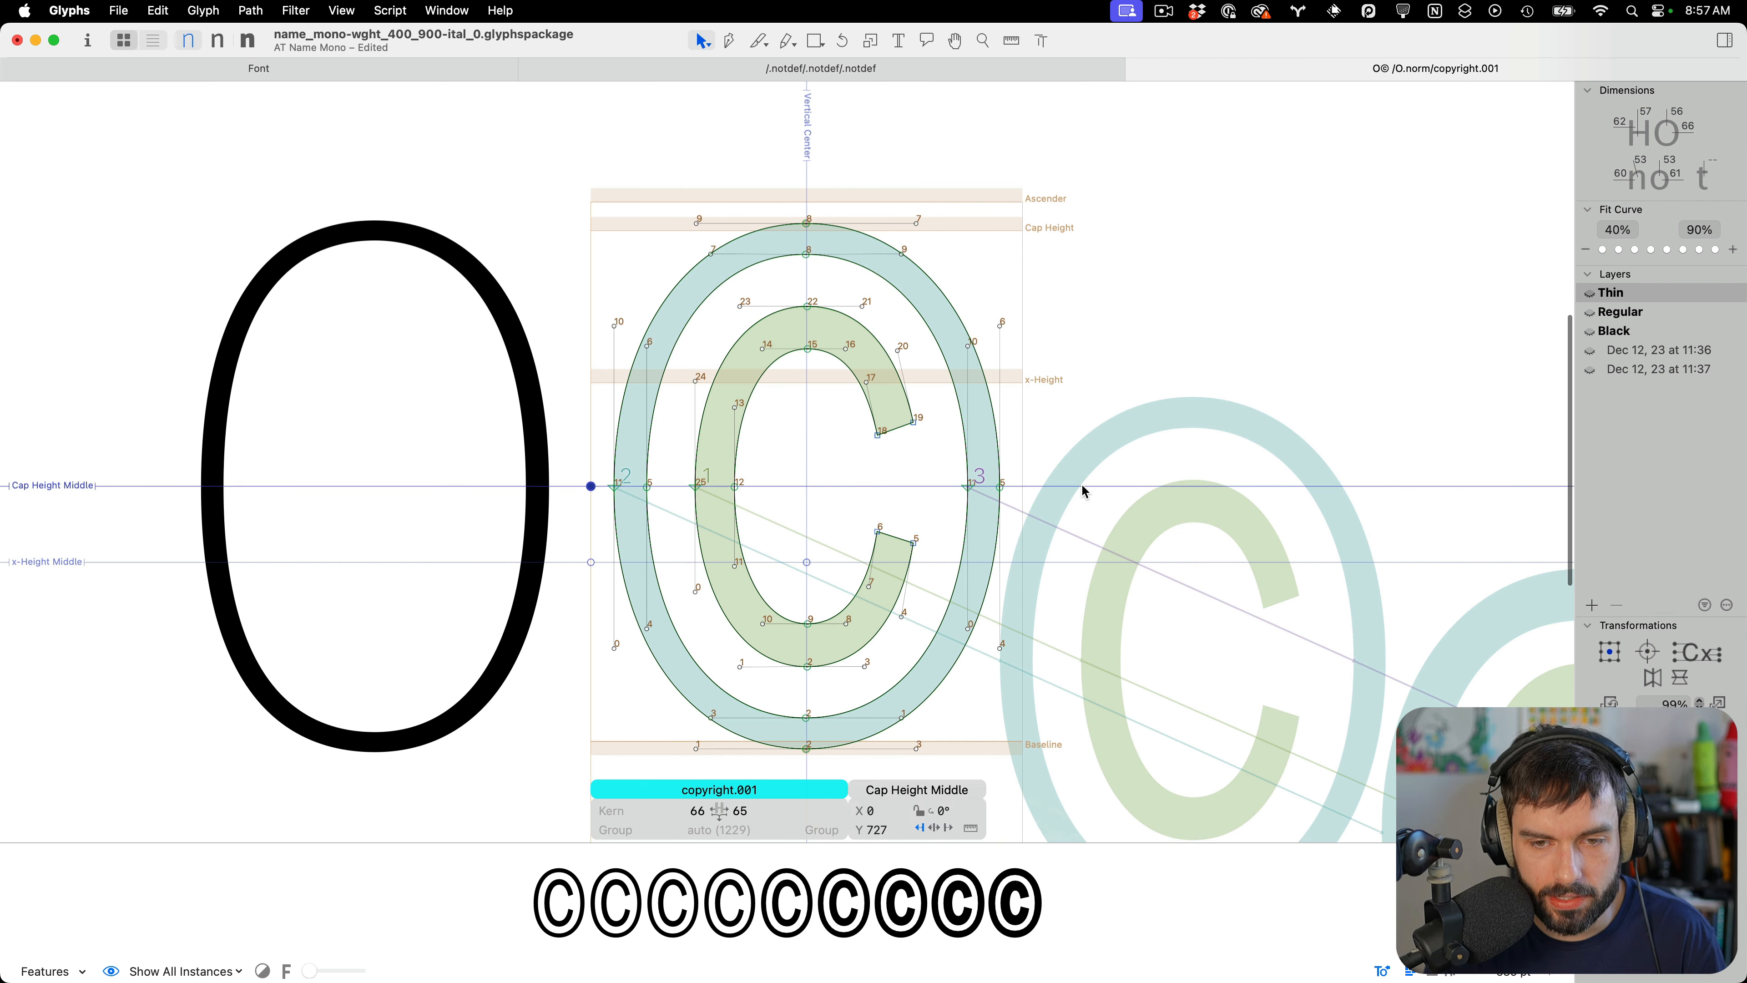
left_click(970, 829)
left_click(808, 690)
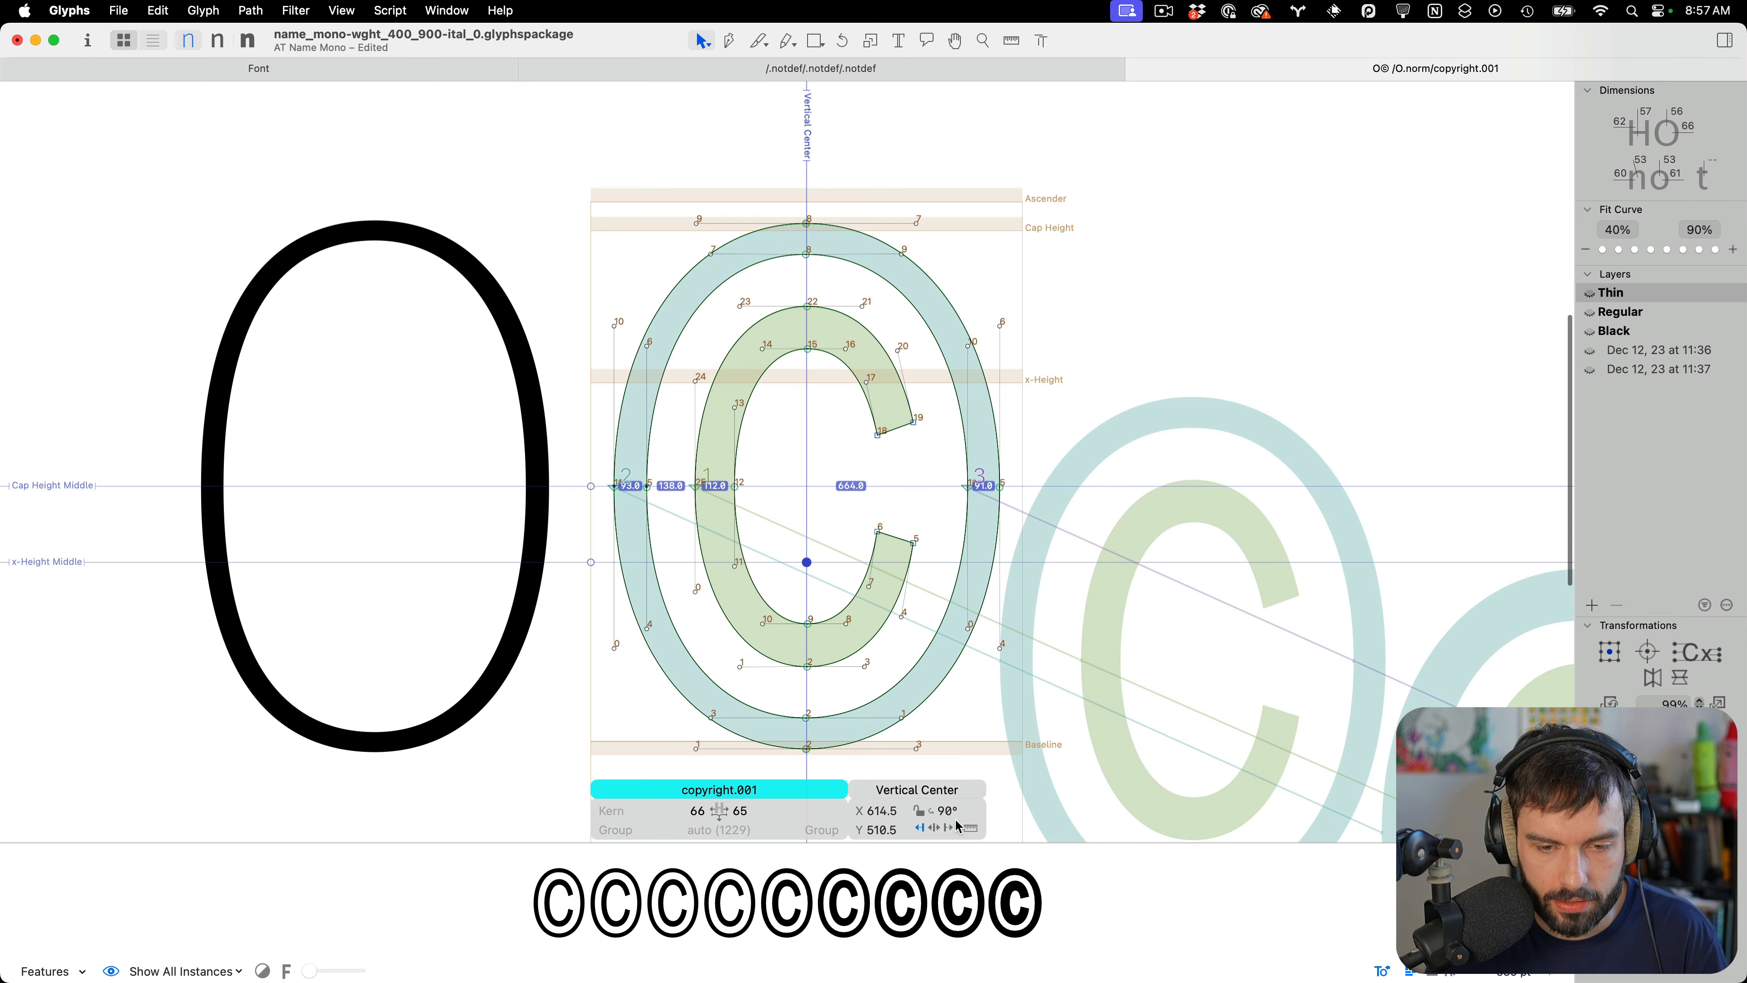
left_click(970, 829)
Enlarge the inner contour of copyright.001's outer ring to about 968 by 1385 units, thinning the ring
double_click(961, 521)
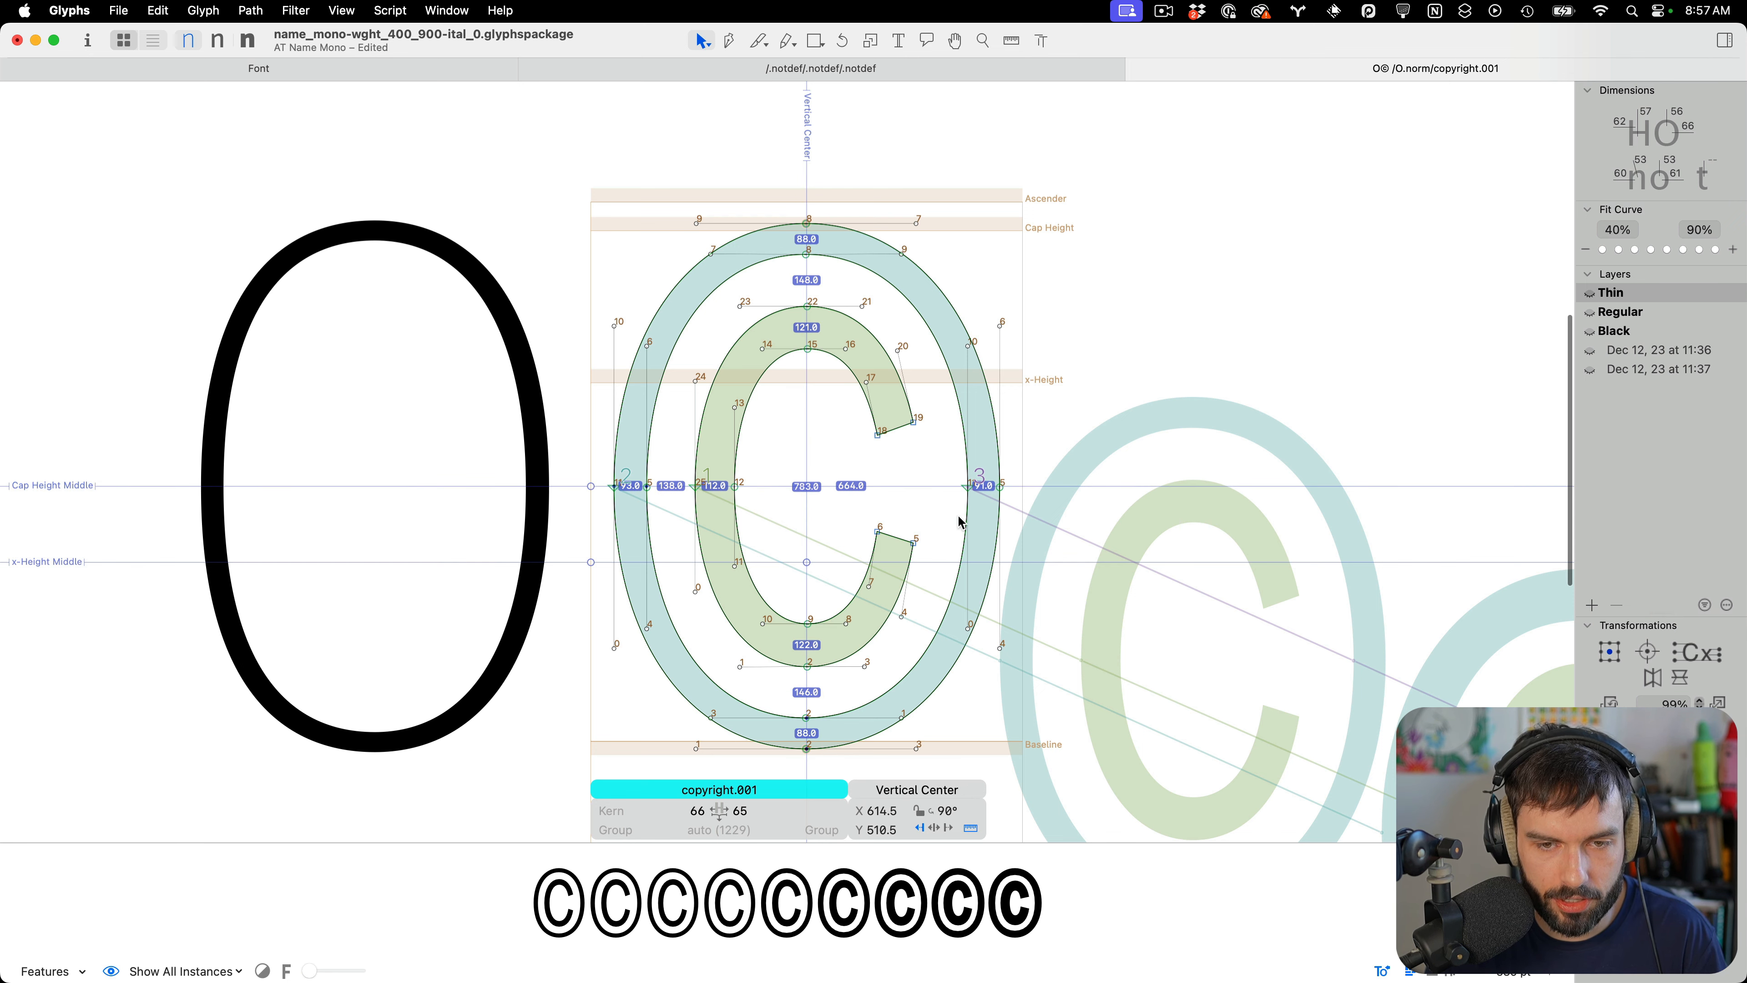
scroll(956, 530, "up", 5)
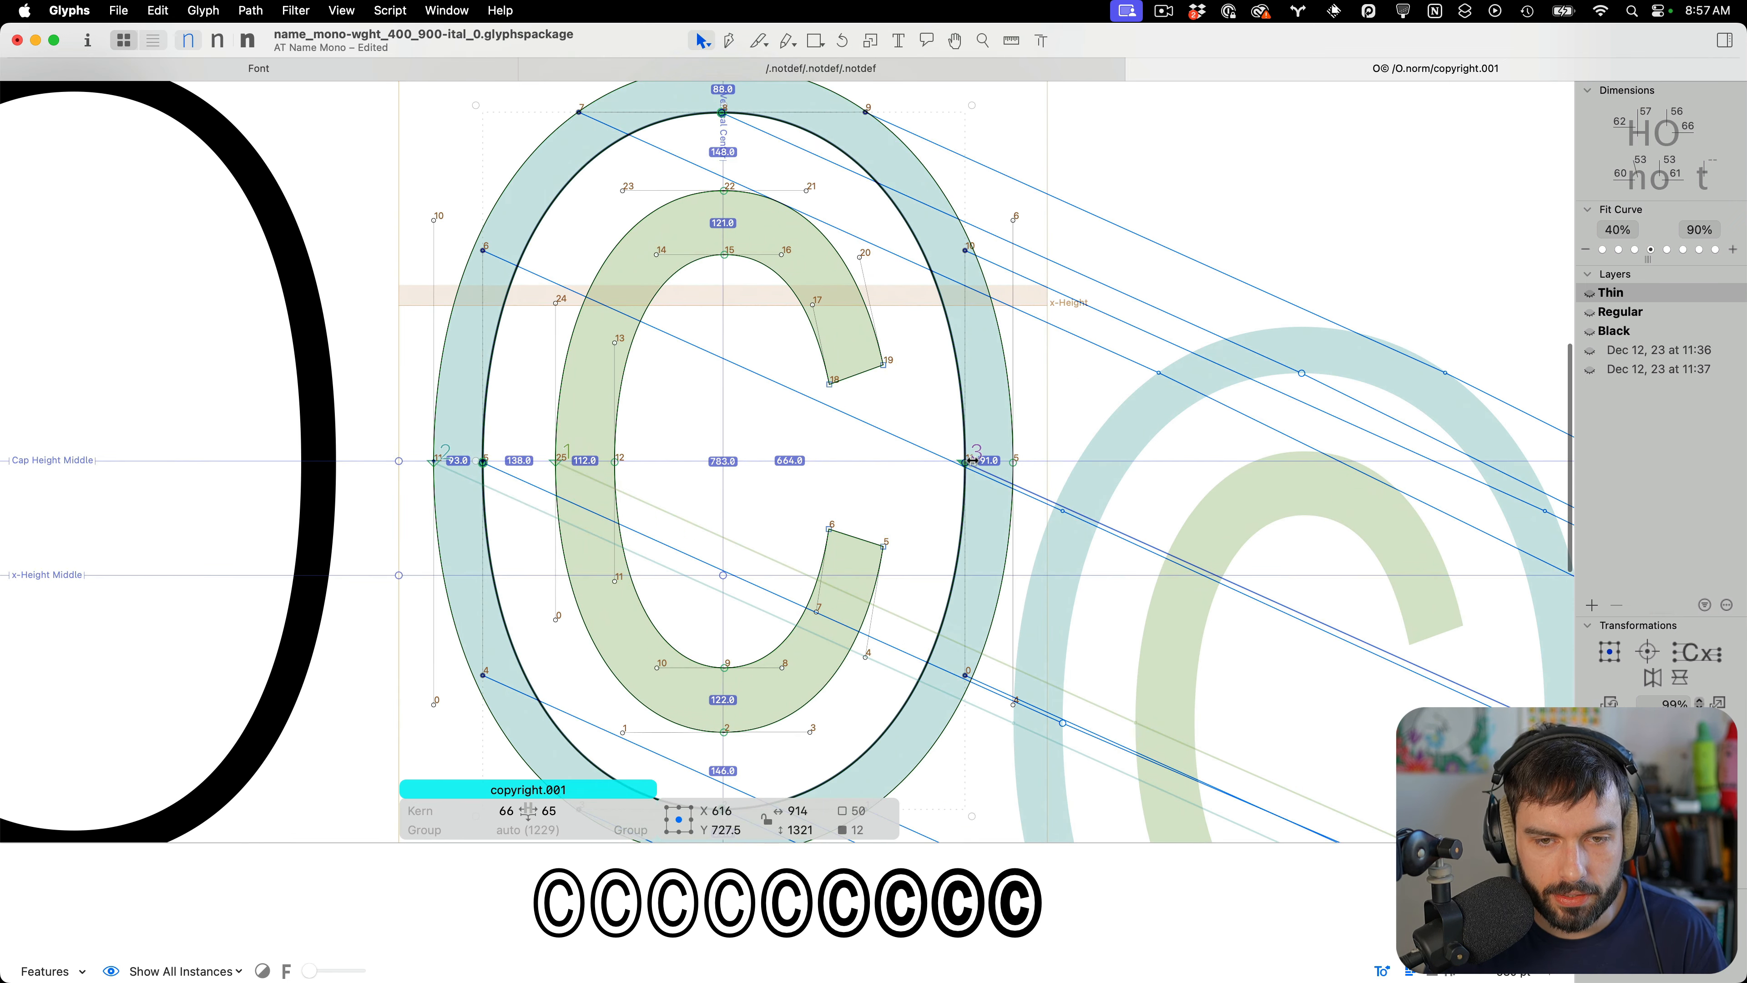
left_click_drag(975, 465, 985, 484)
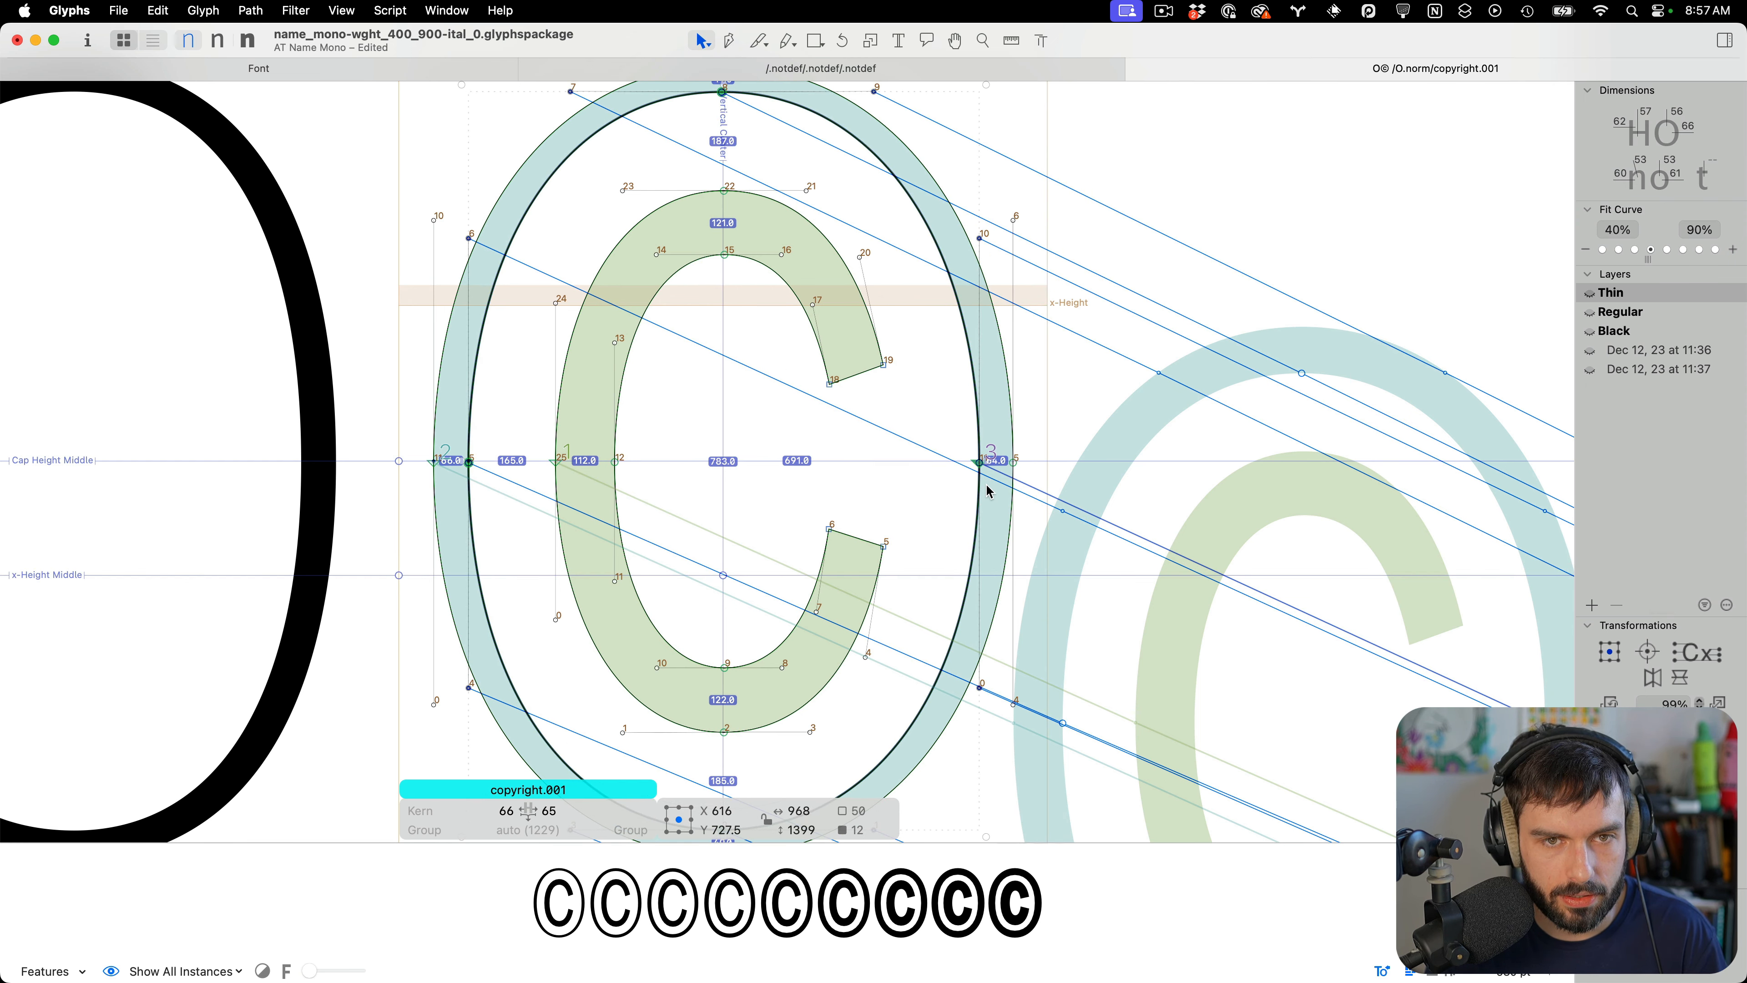
scroll(985, 484, "down", 1)
scroll(985, 483, "down", 2)
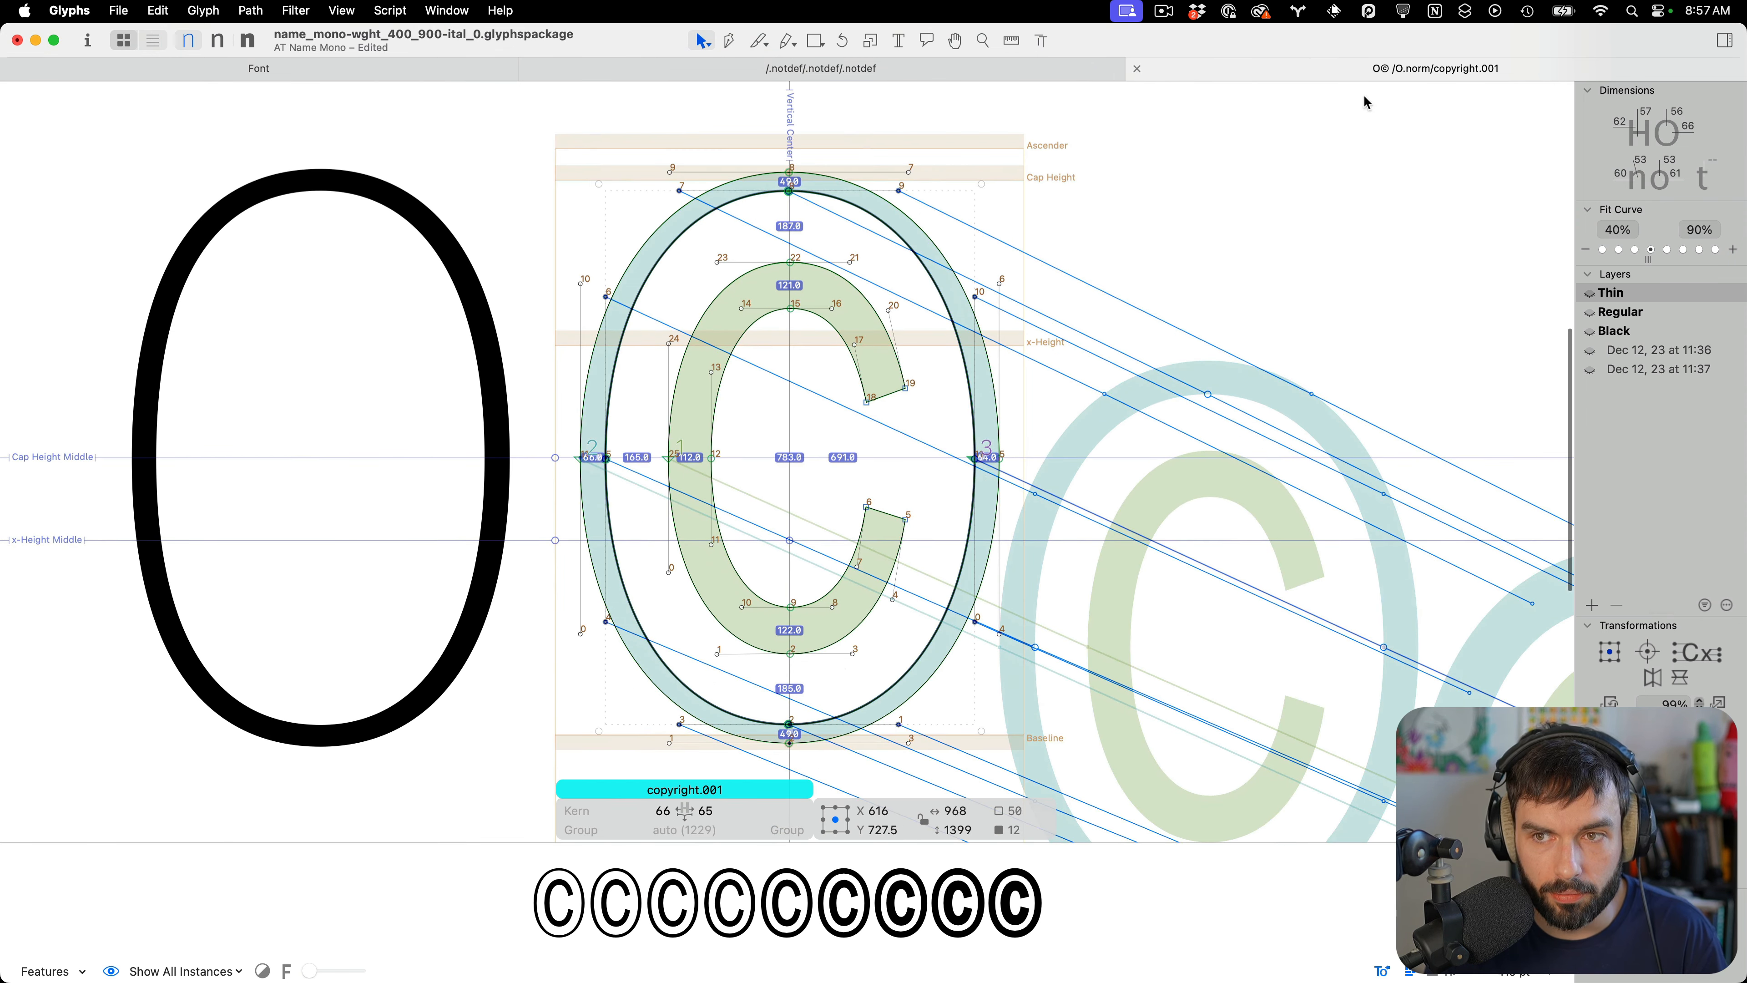
scroll(831, 176, "up", 4)
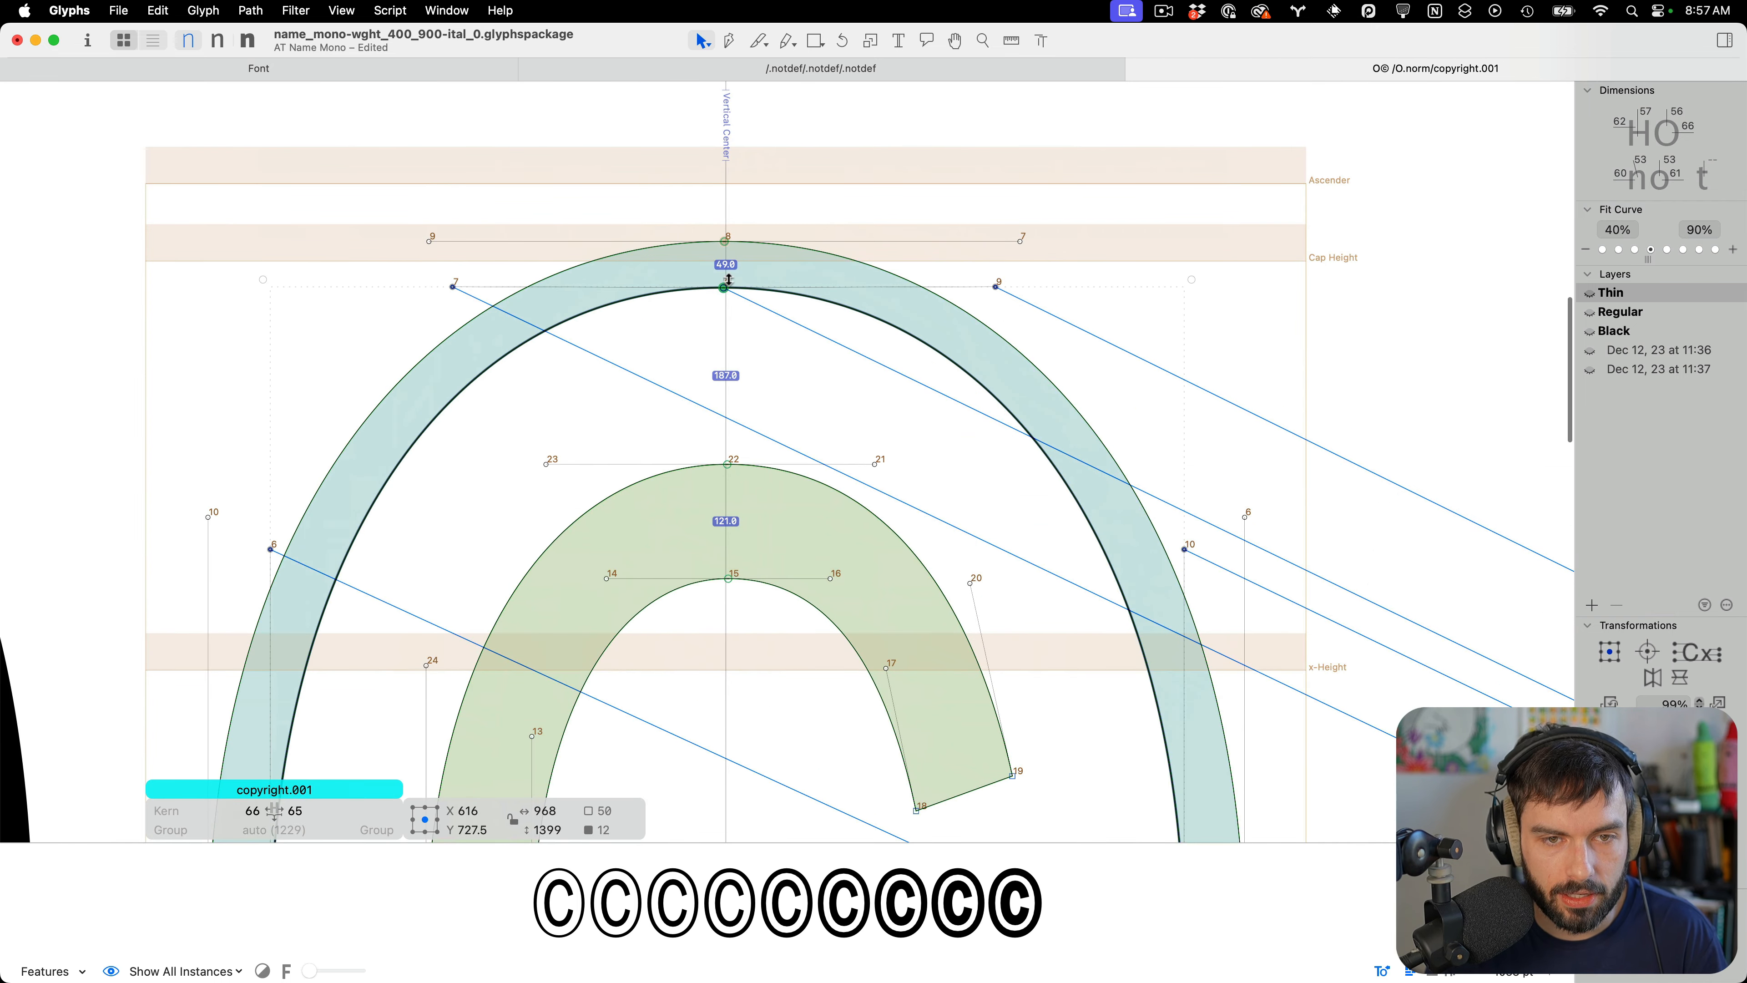
left_click_drag(728, 281, 729, 292)
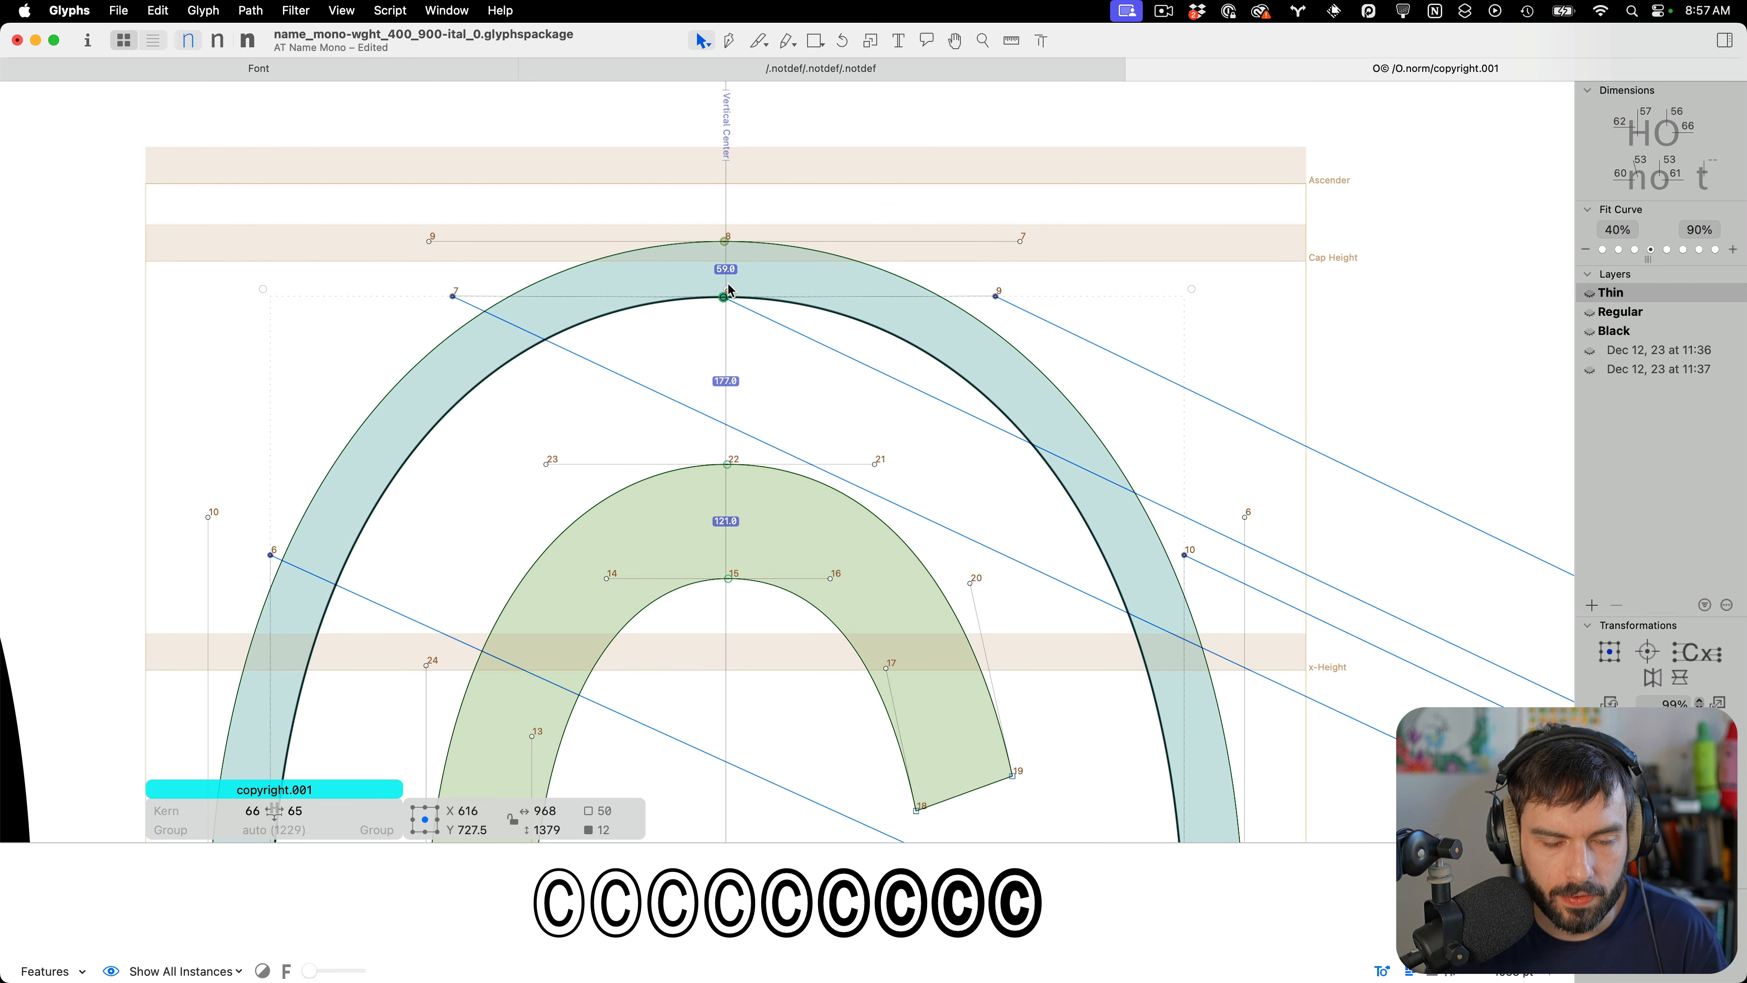
scroll(729, 289, "up", 5)
left_click_drag(734, 337, 741, 332)
scroll(882, 330, "down", 5)
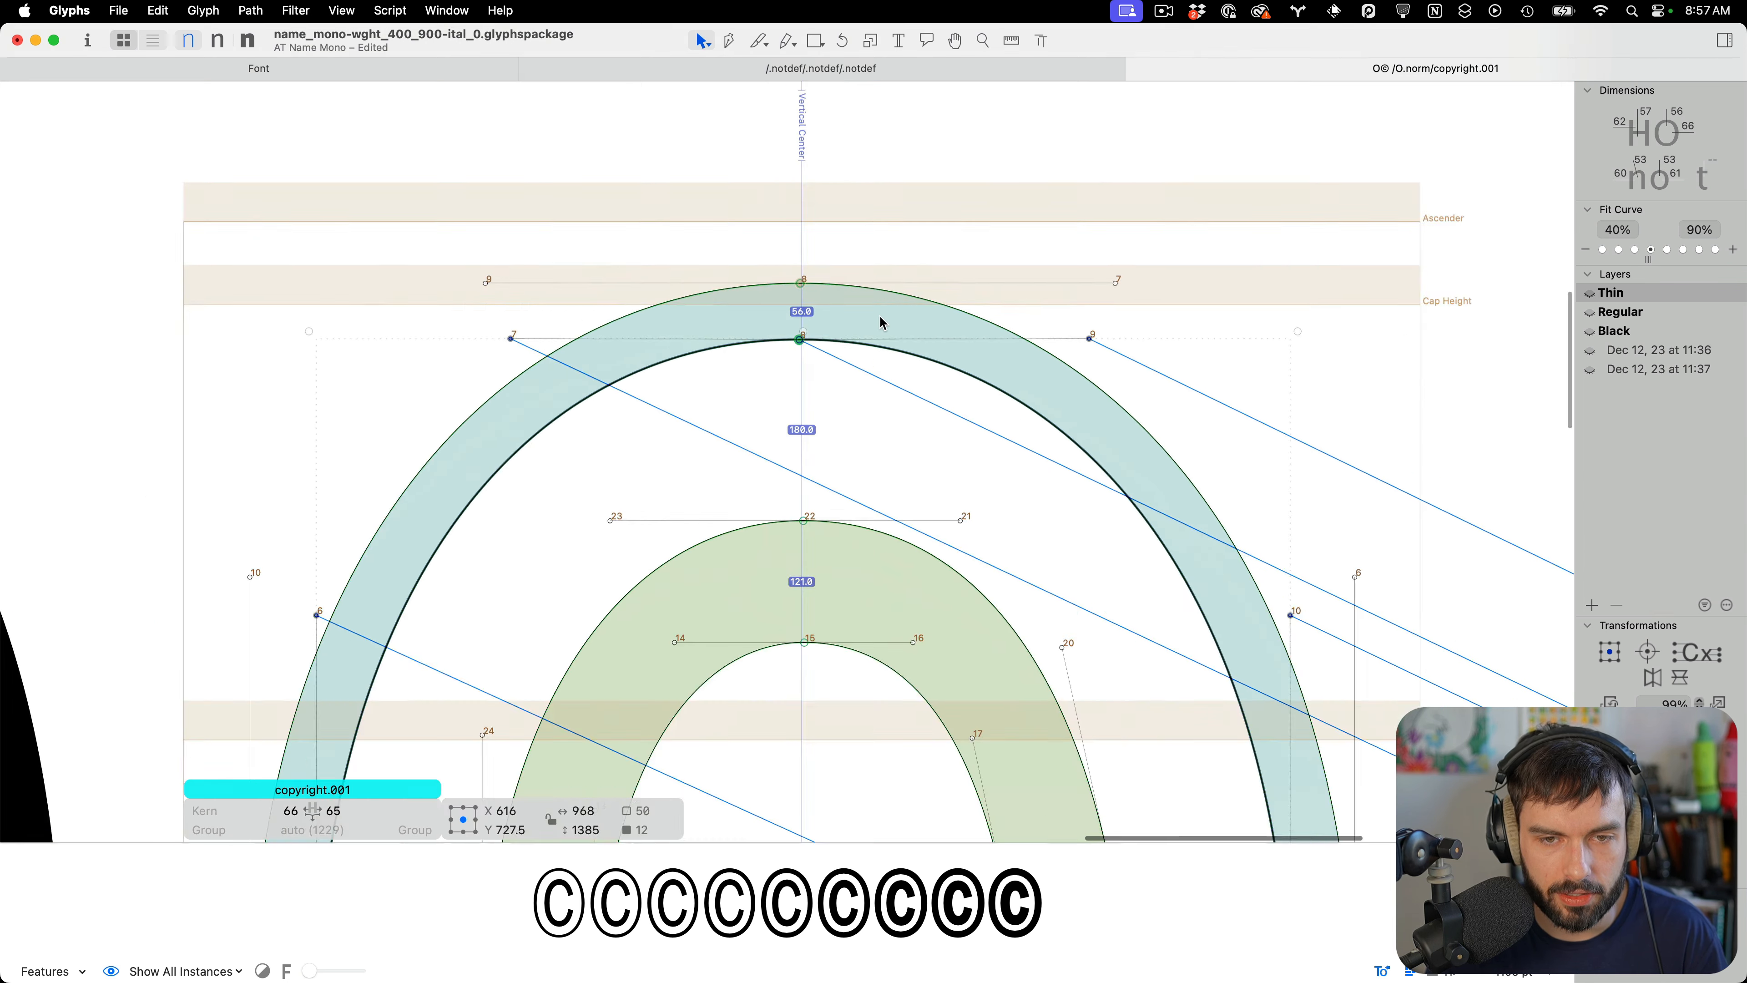
Preview copyright.001 next to O.norm in text mode, then return to editing
key("t")
scroll(938, 300, "down", 3)
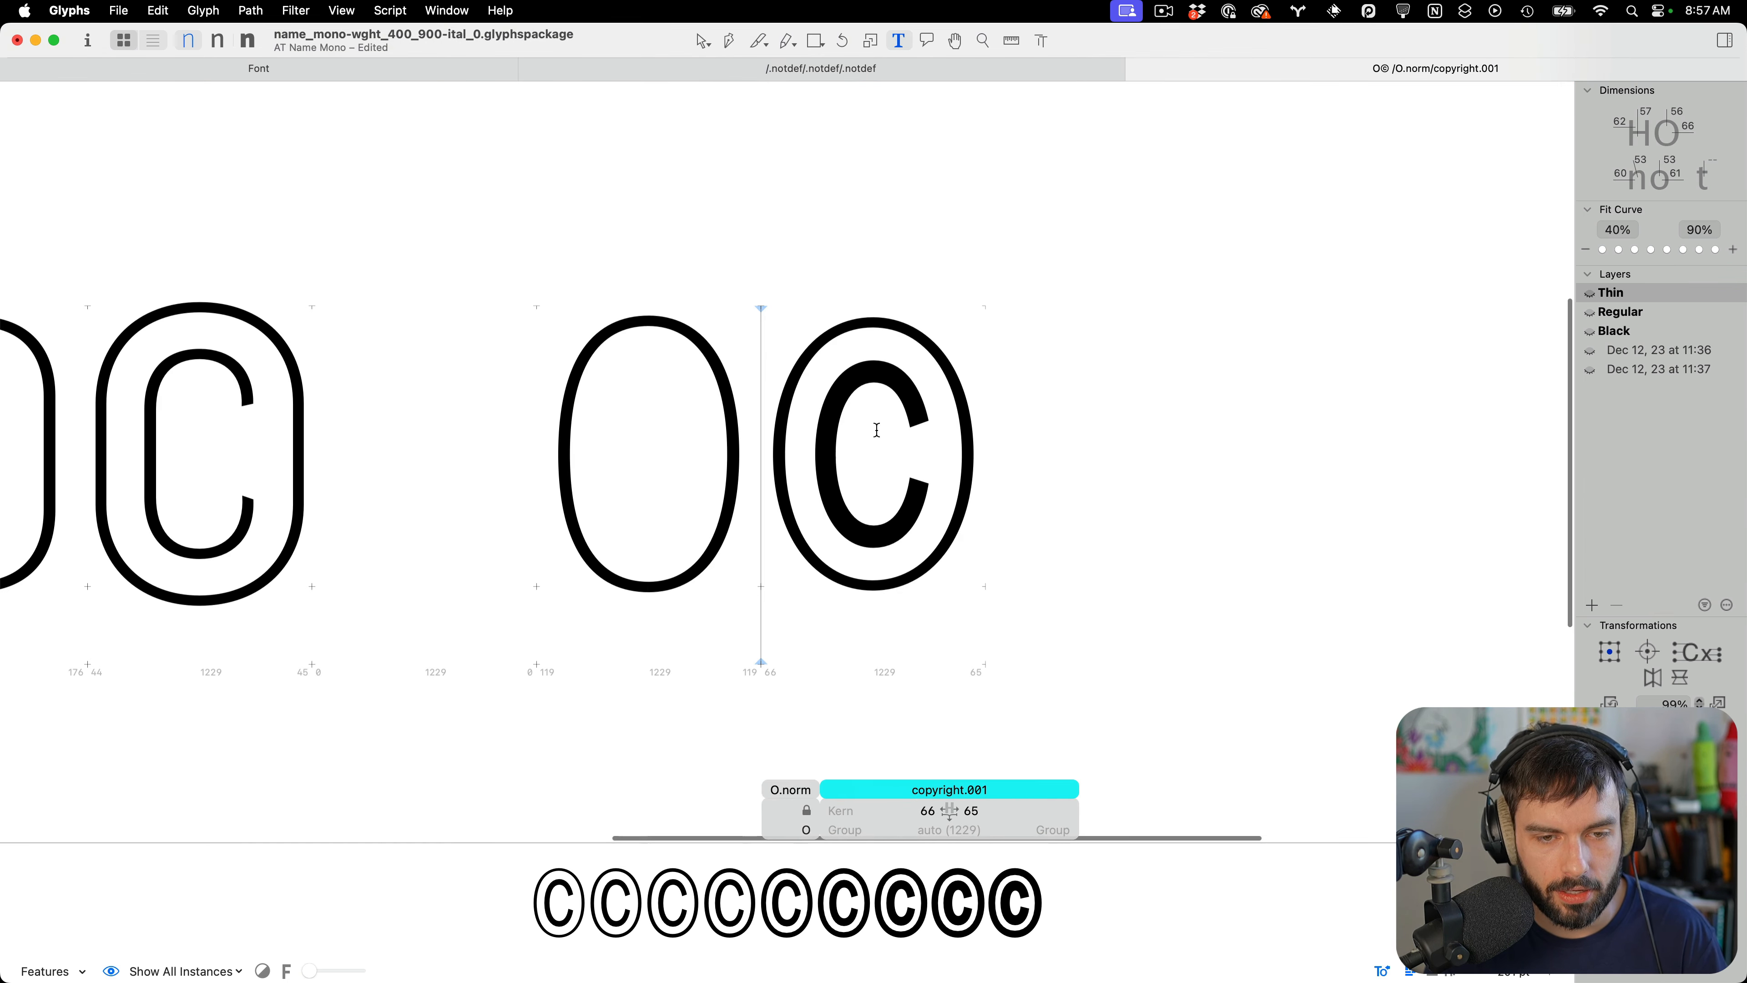
key("Escape")
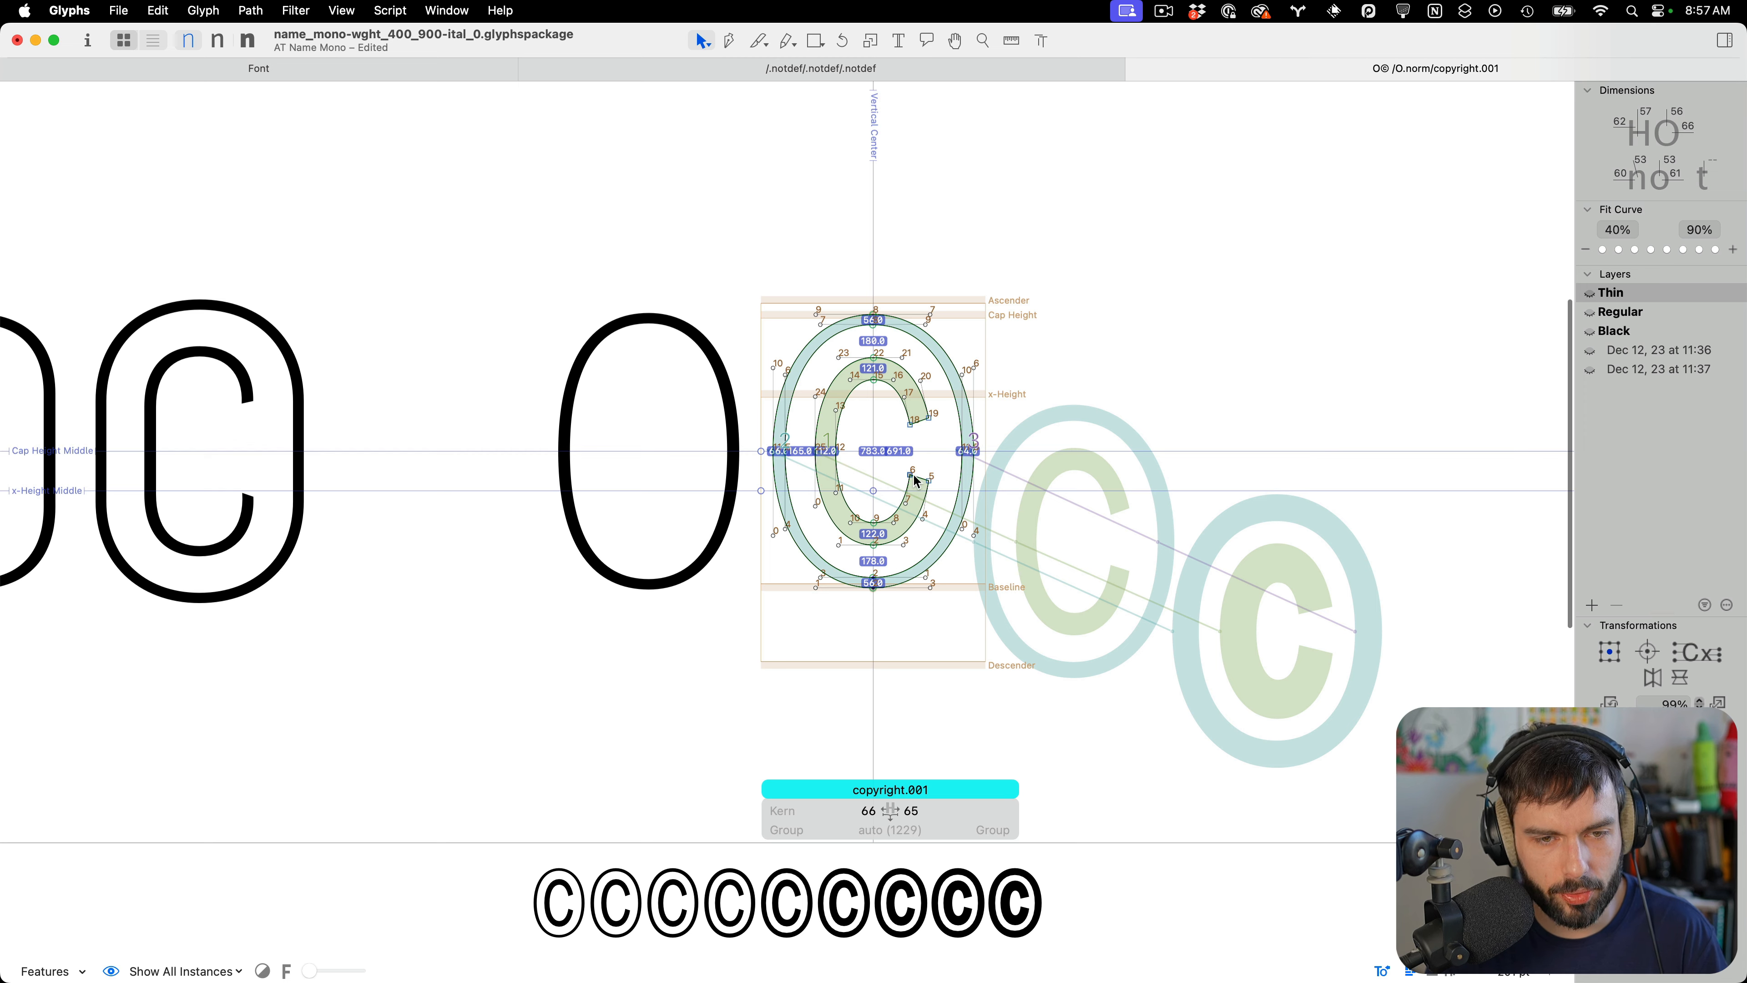
scroll(925, 462, "up", 3)
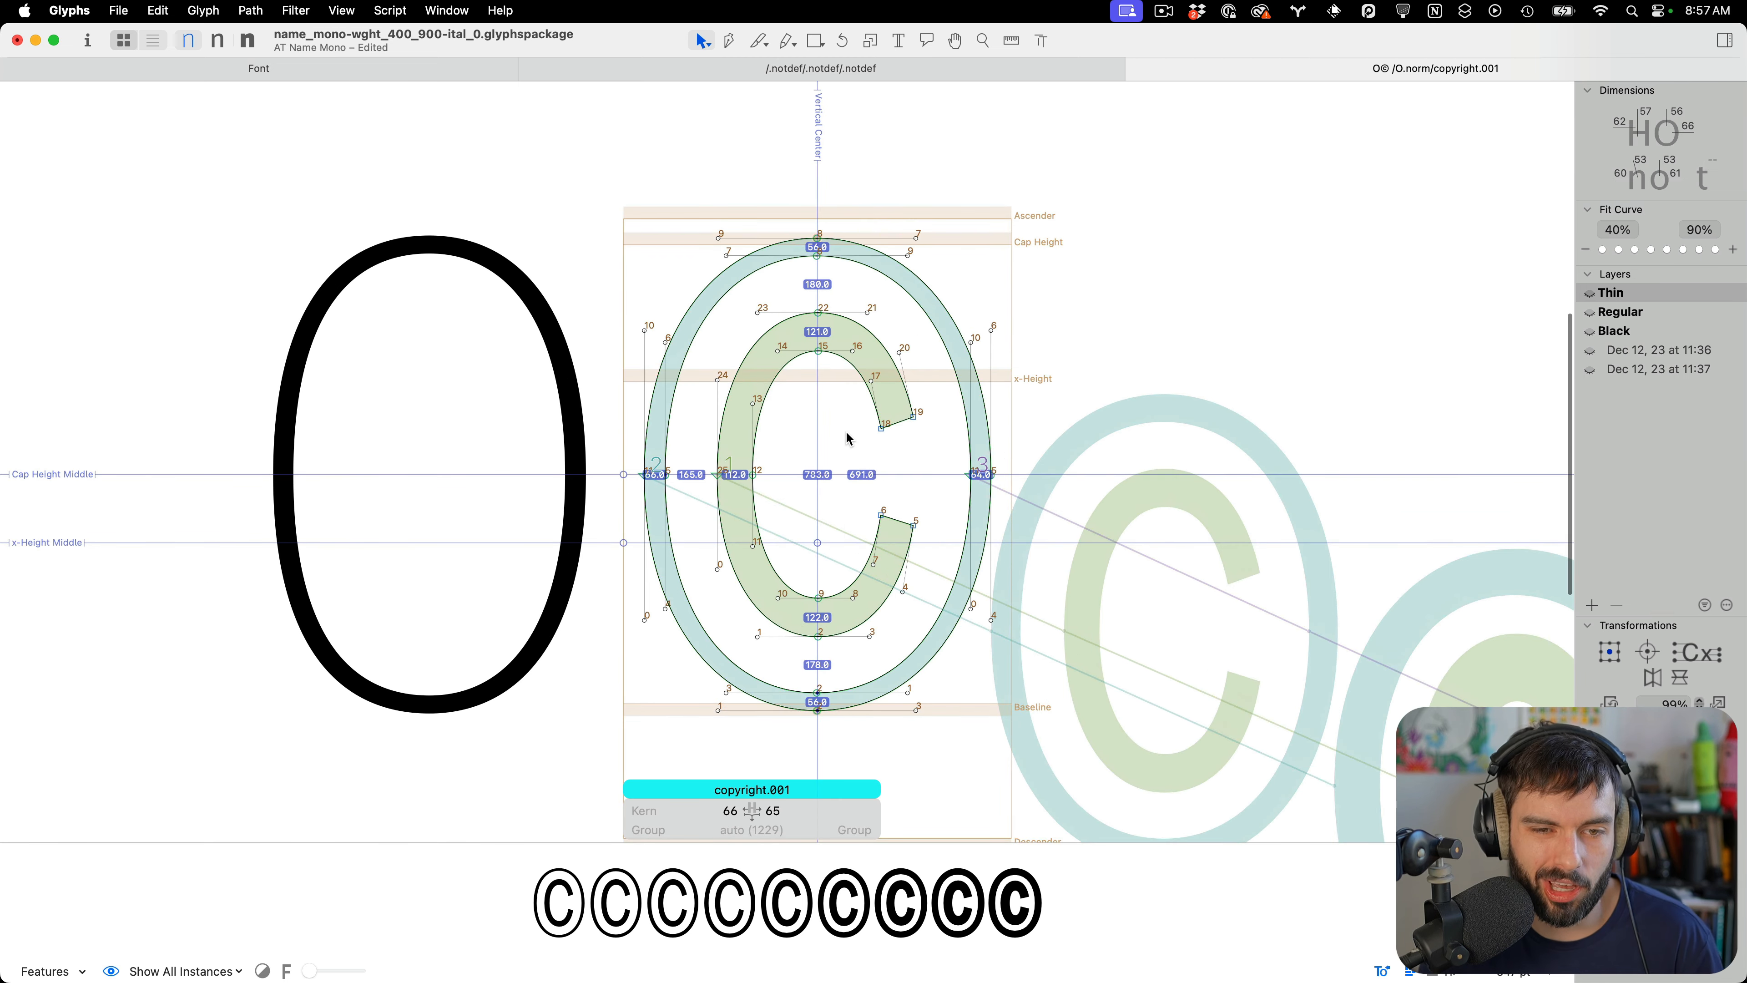
scroll(851, 439, "up", 3)
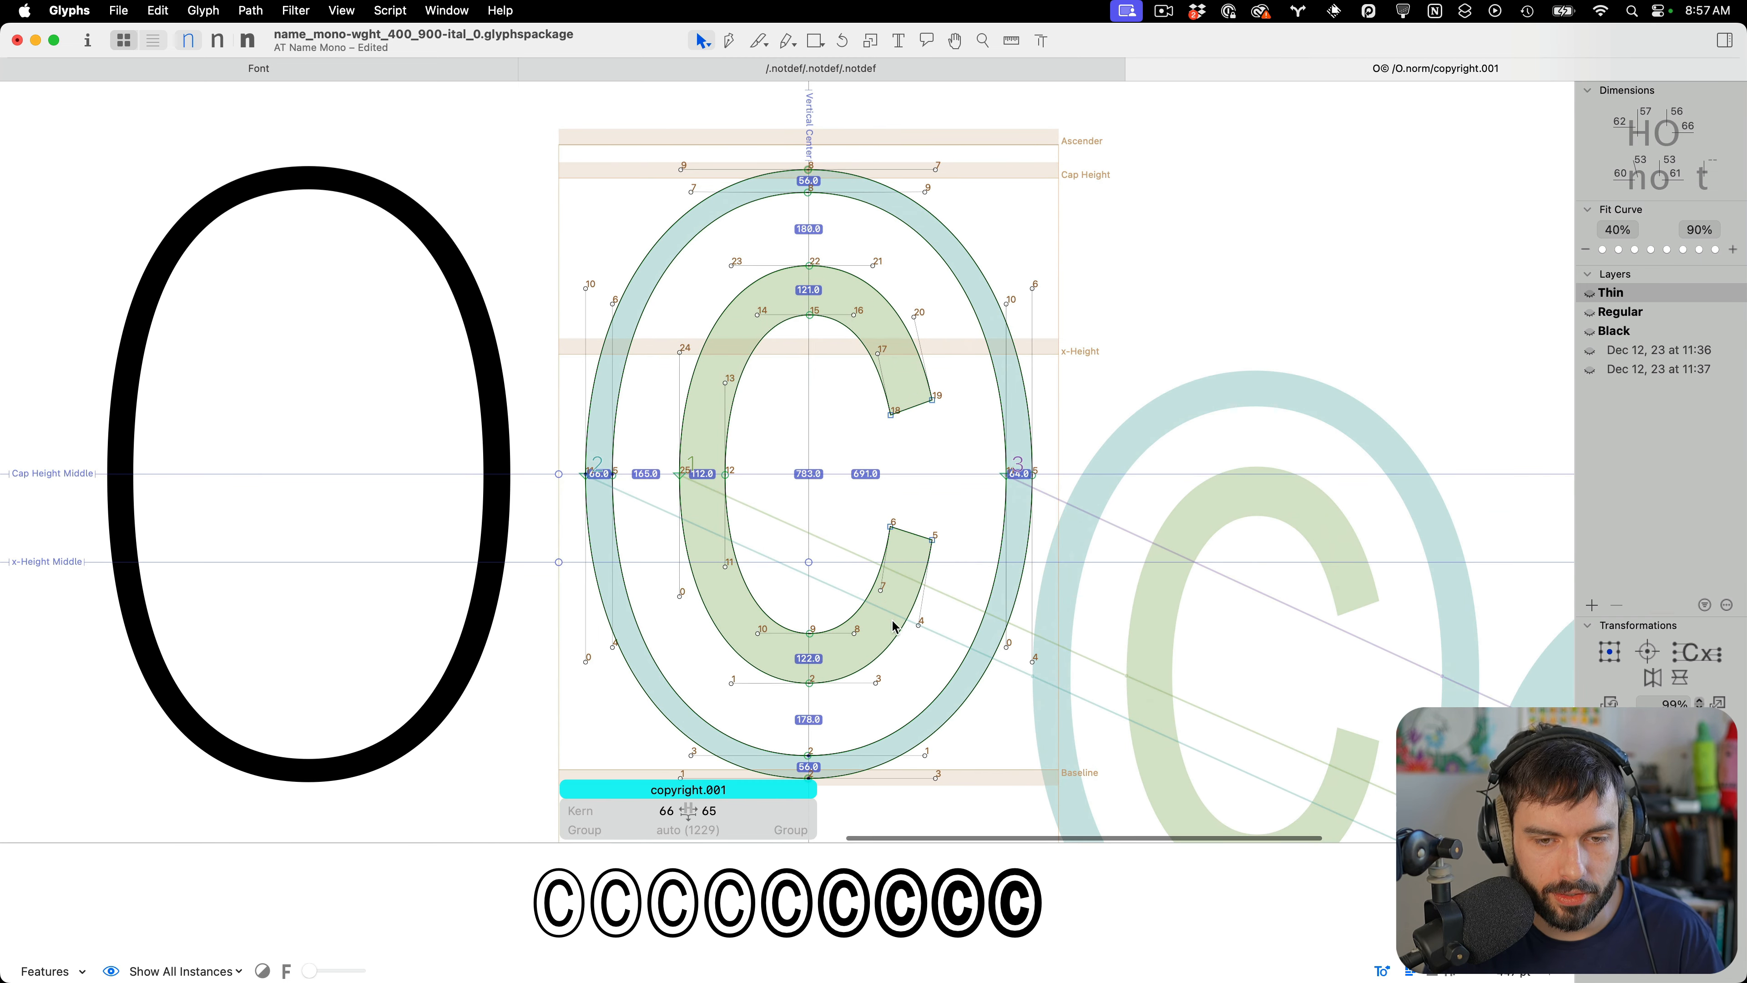
Widen the inner contour of the C to about 503 units, thinning its stroke
left_click_drag(913, 662, 714, 290)
left_click(918, 312, "shift")
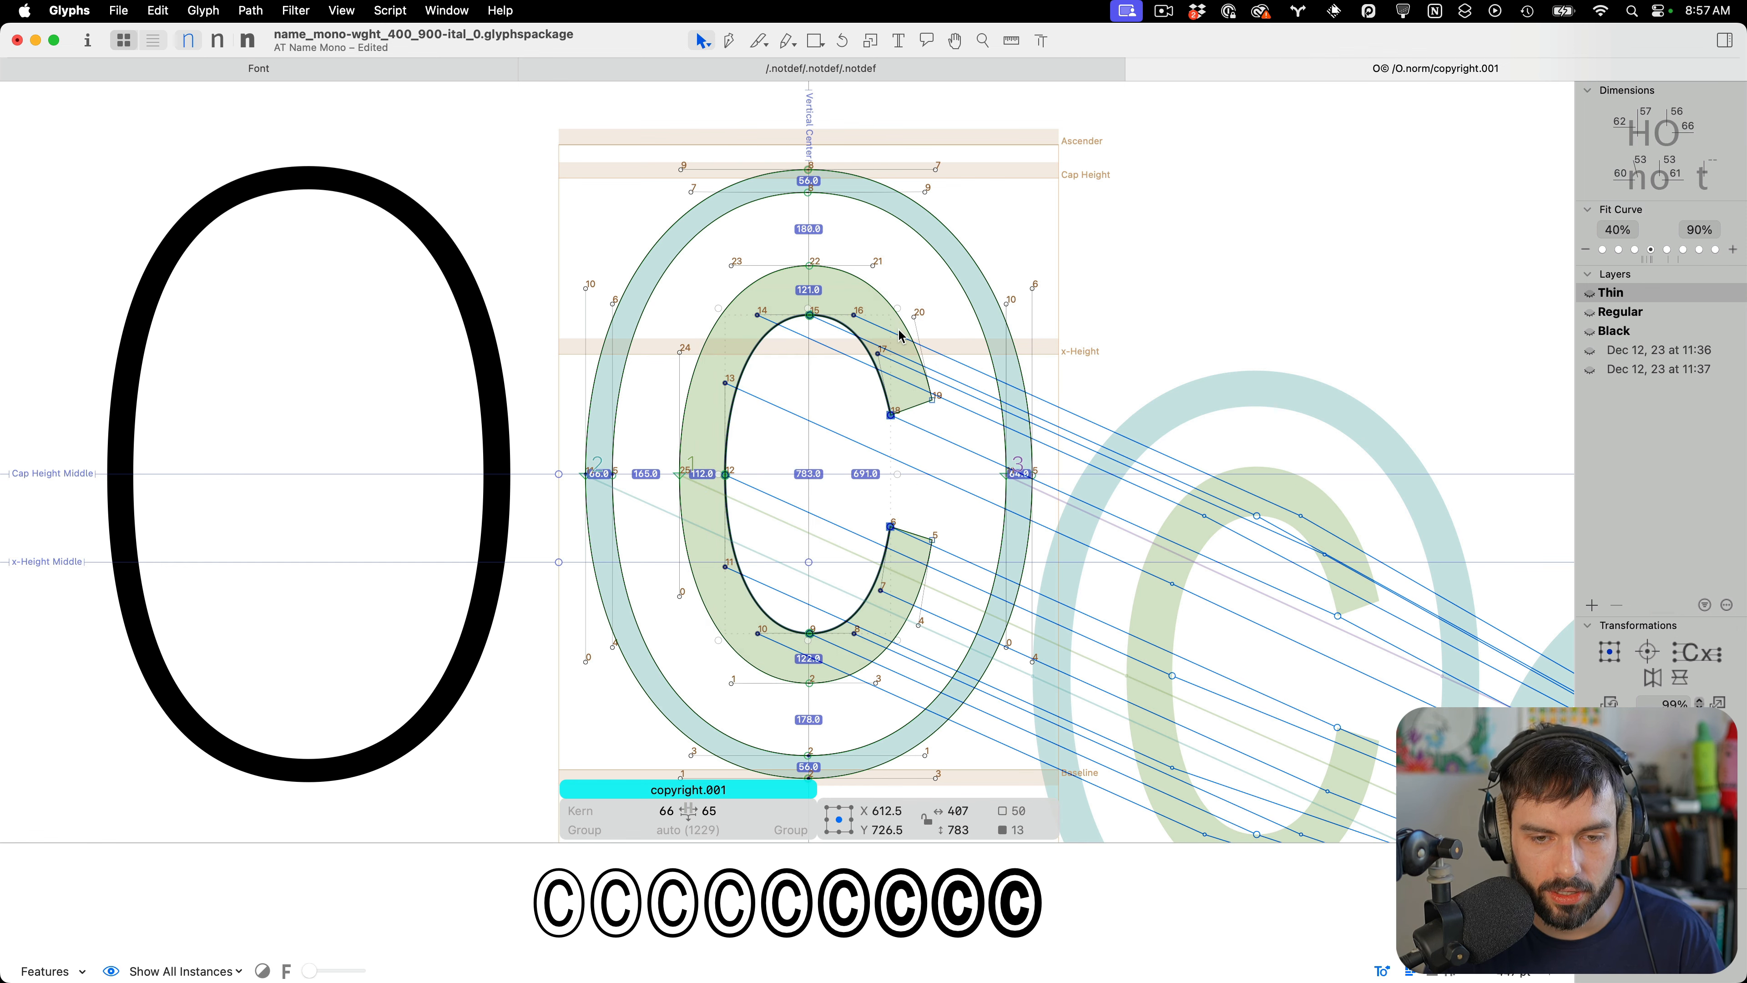
scroll(715, 493, "up", 2)
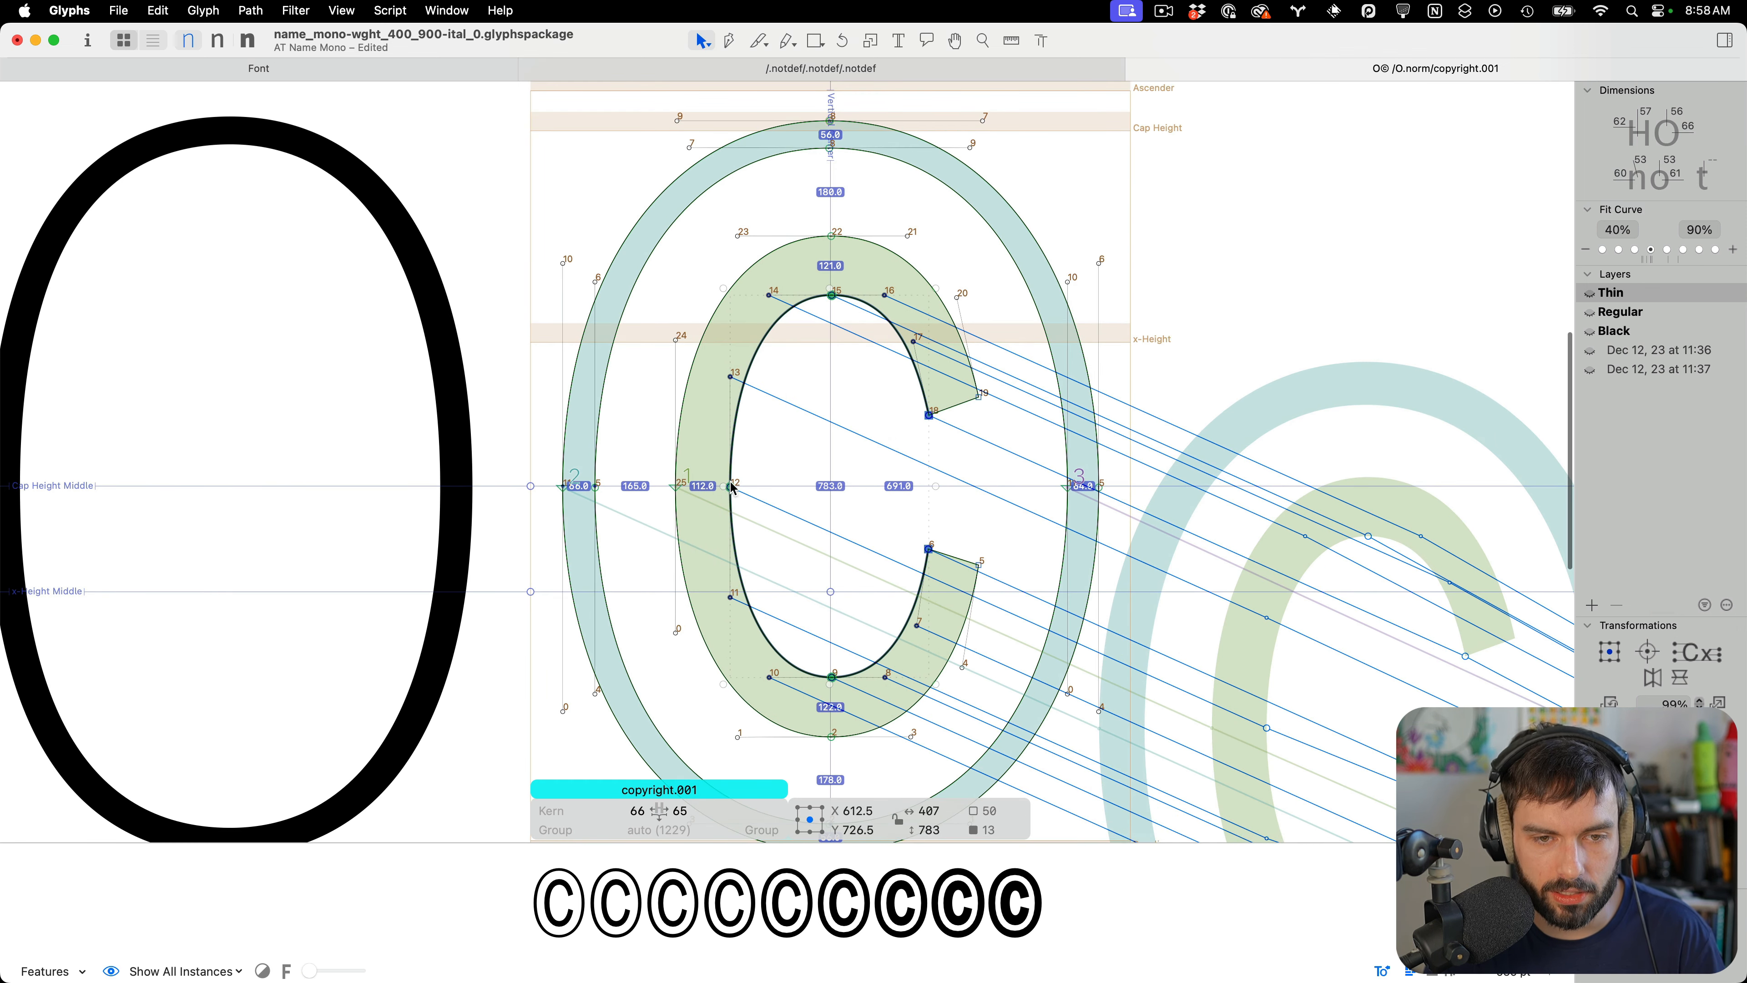
mouse_move(722, 486)
left_mouse_down()
mouse_move(697, 493)
mouse_move(750, 473)
left_mouse_up()
scroll(696, 486, "up", 5)
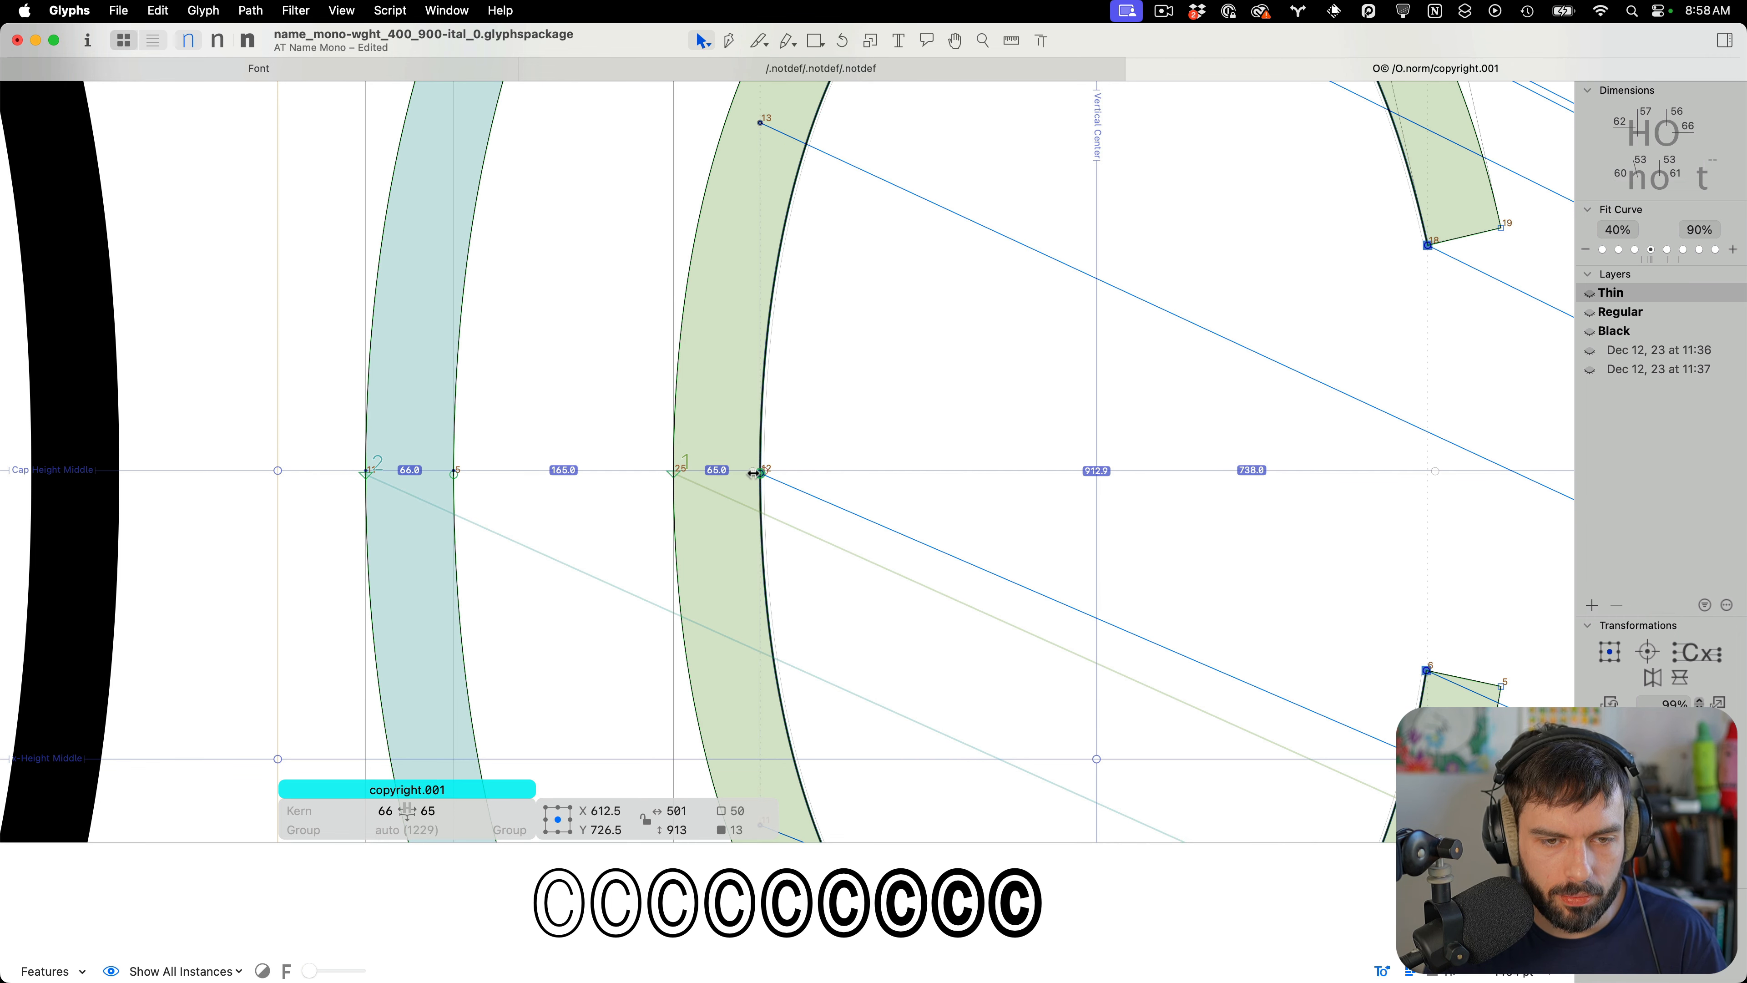
scroll(755, 473, "up", 3)
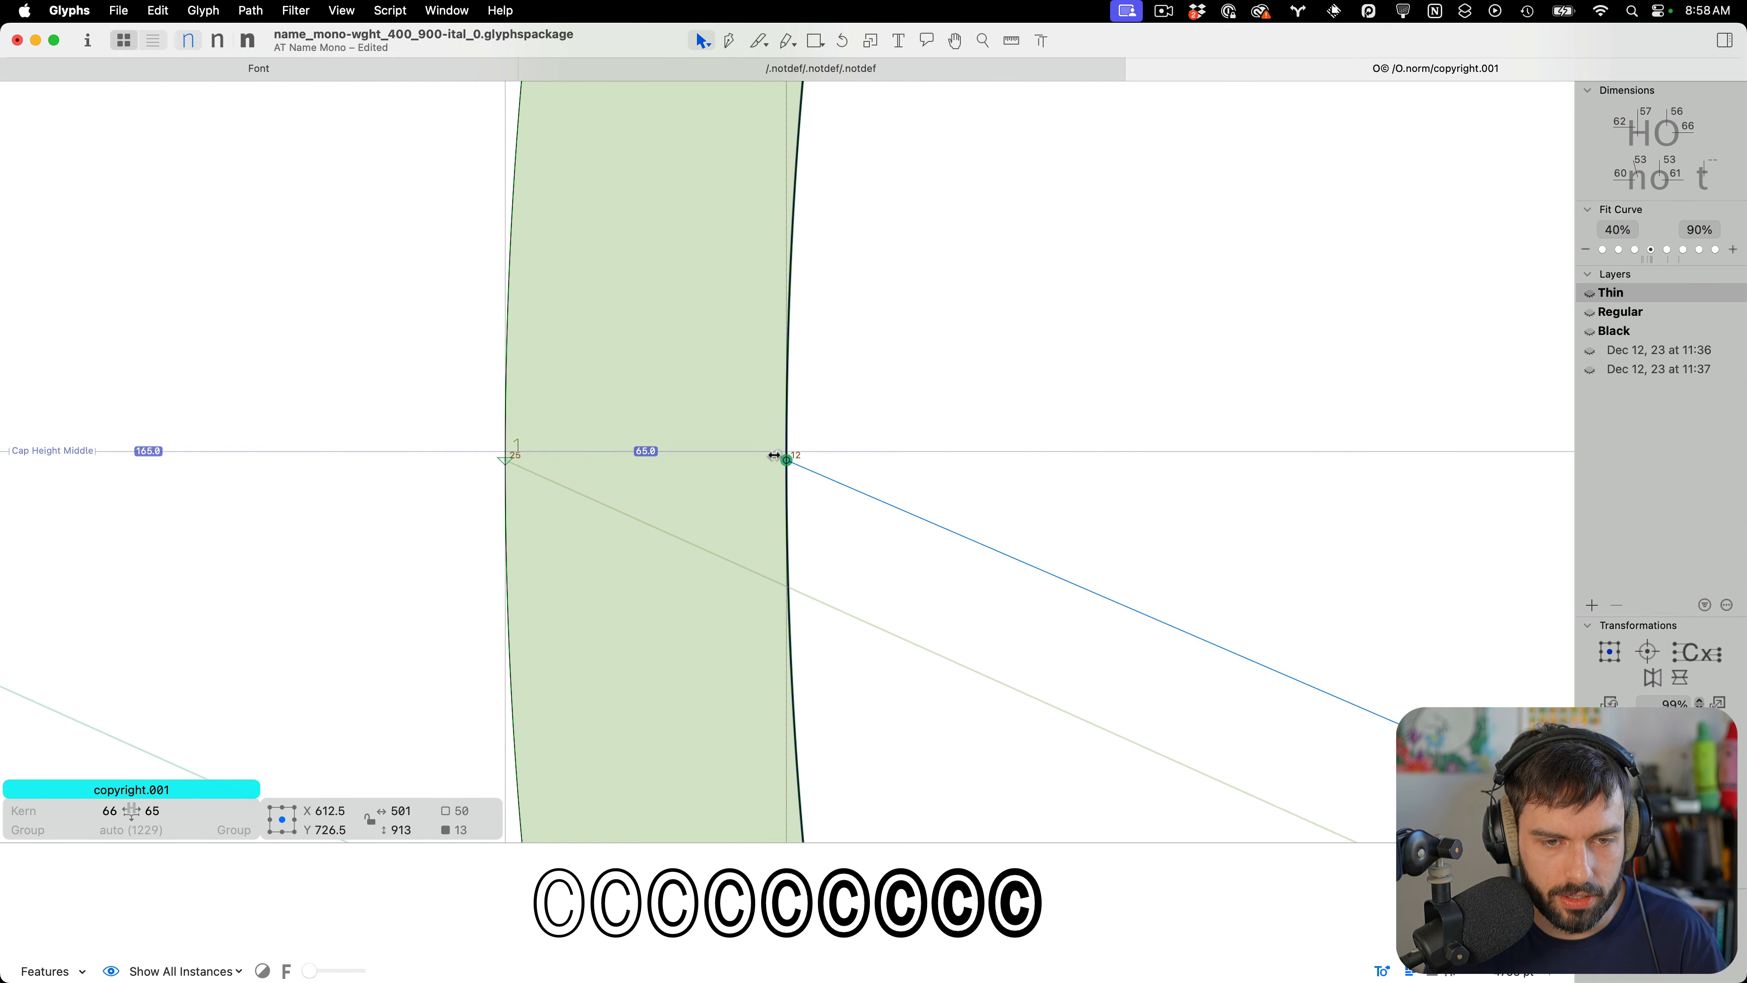
left_click_drag(774, 455, 771, 455)
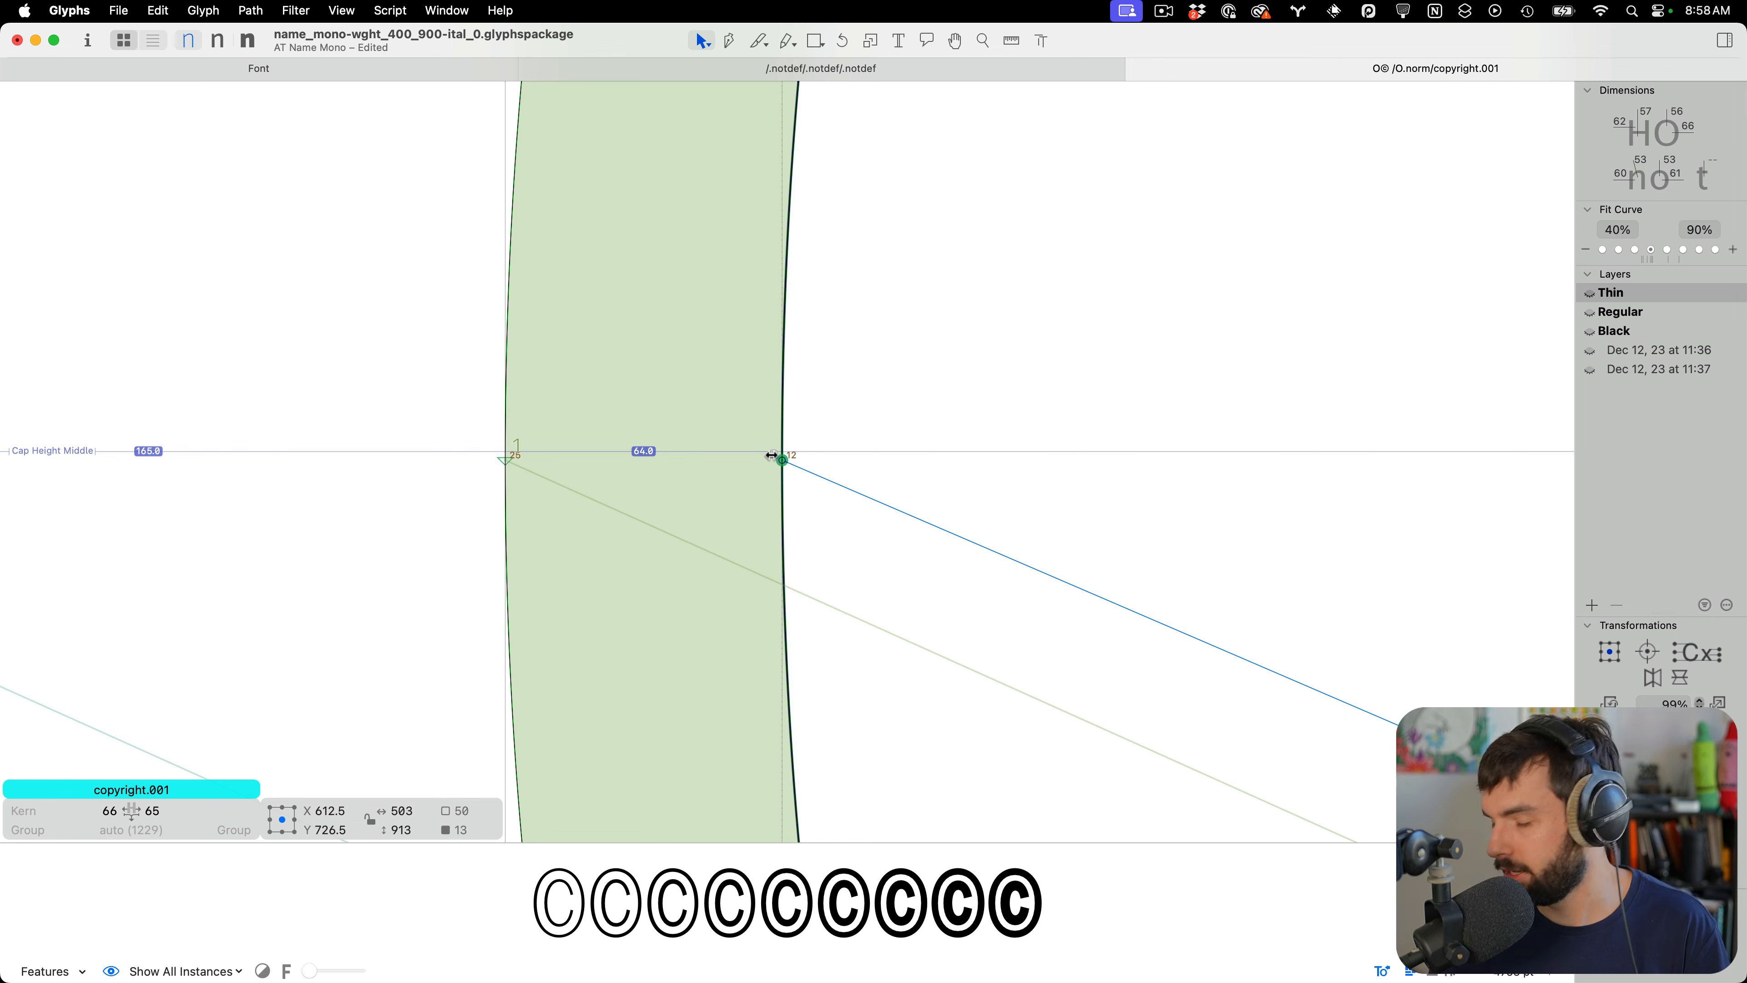
Select the C's left inner node and nudge it 2 units right
scroll(877, 415, "down", 3)
left_click(903, 284)
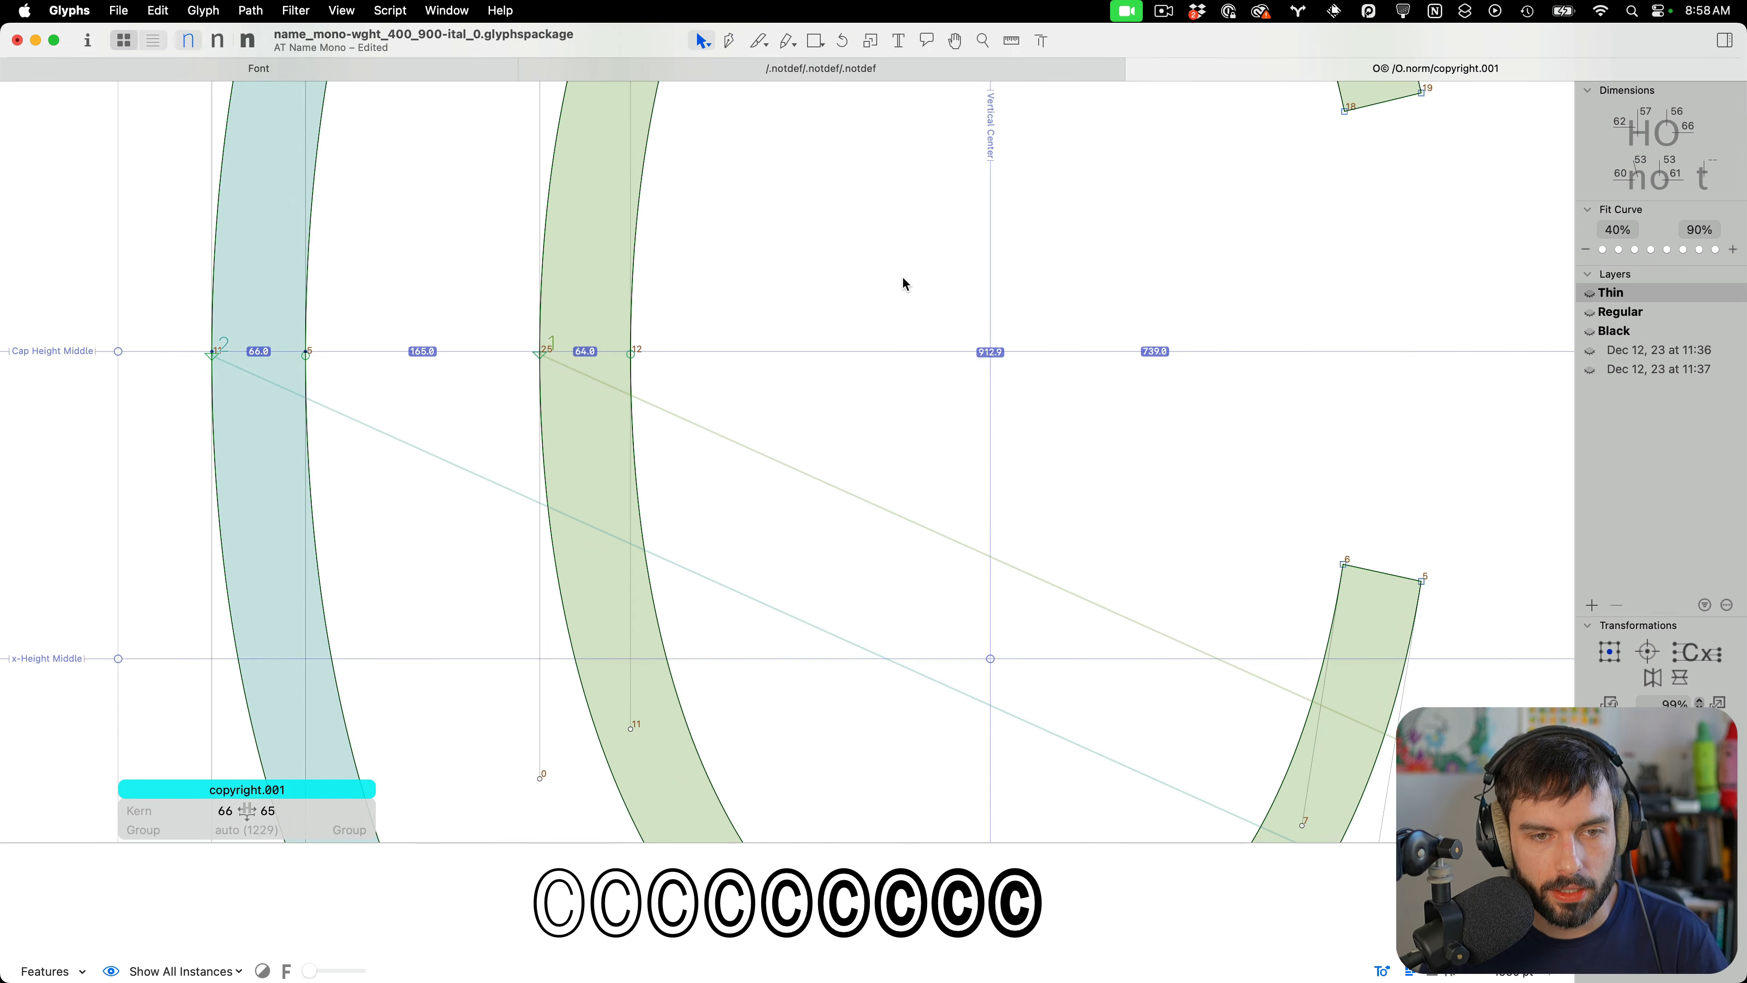
scroll(902, 283, "down", 3)
left_click_drag(774, 373, 691, 255)
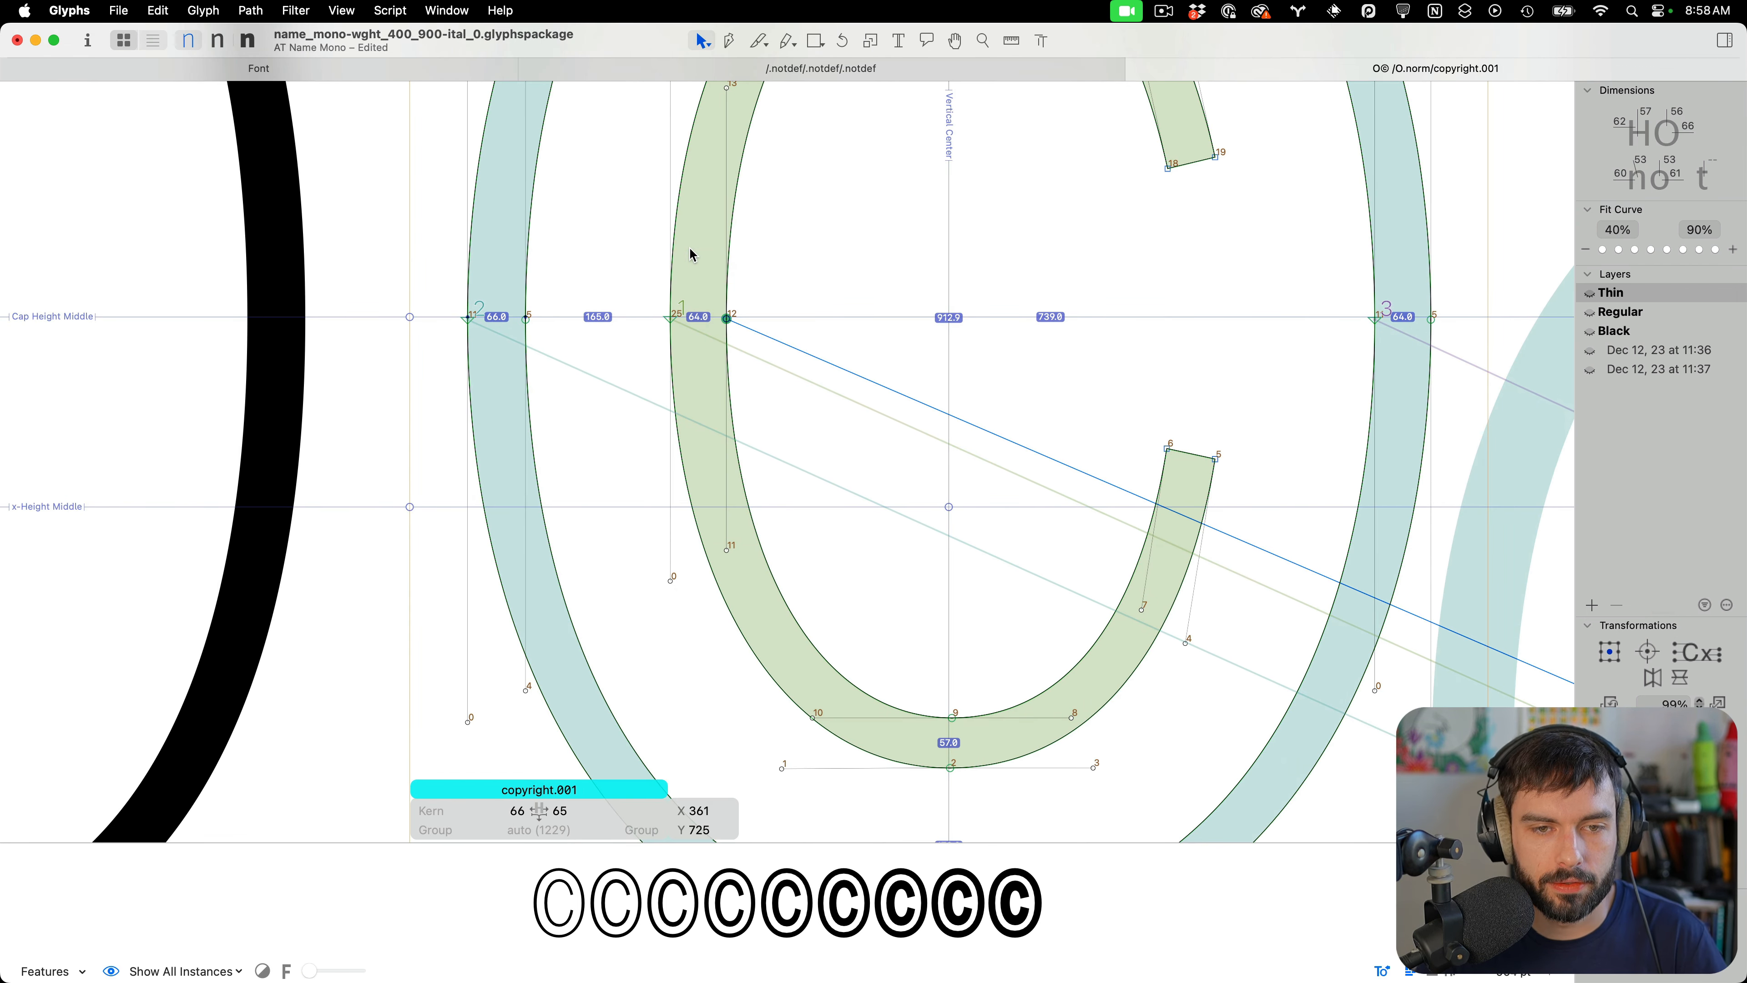
key("Right")
key("Right")
Check the adjusted copyright.001 against O.norm in text preview at several zoom levels
scroll(953, 422, "down", 3)
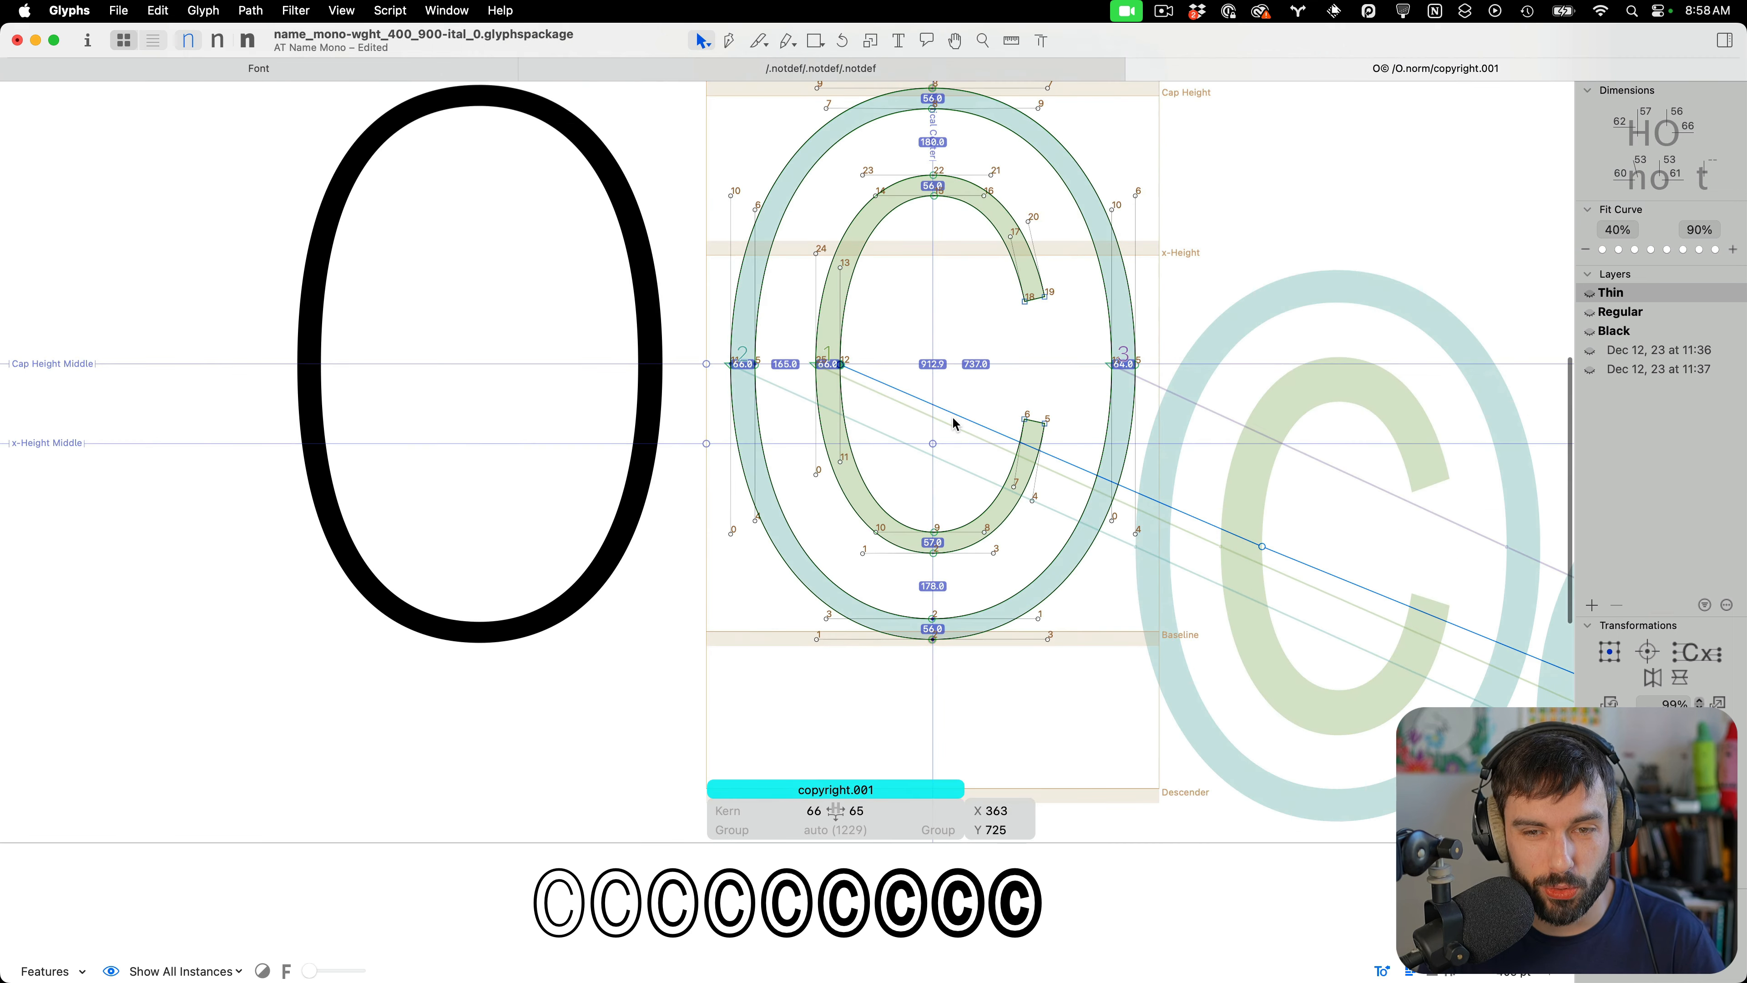
key("t")
scroll(1010, 317, "down", 3)
scroll(986, 241, "up", 4)
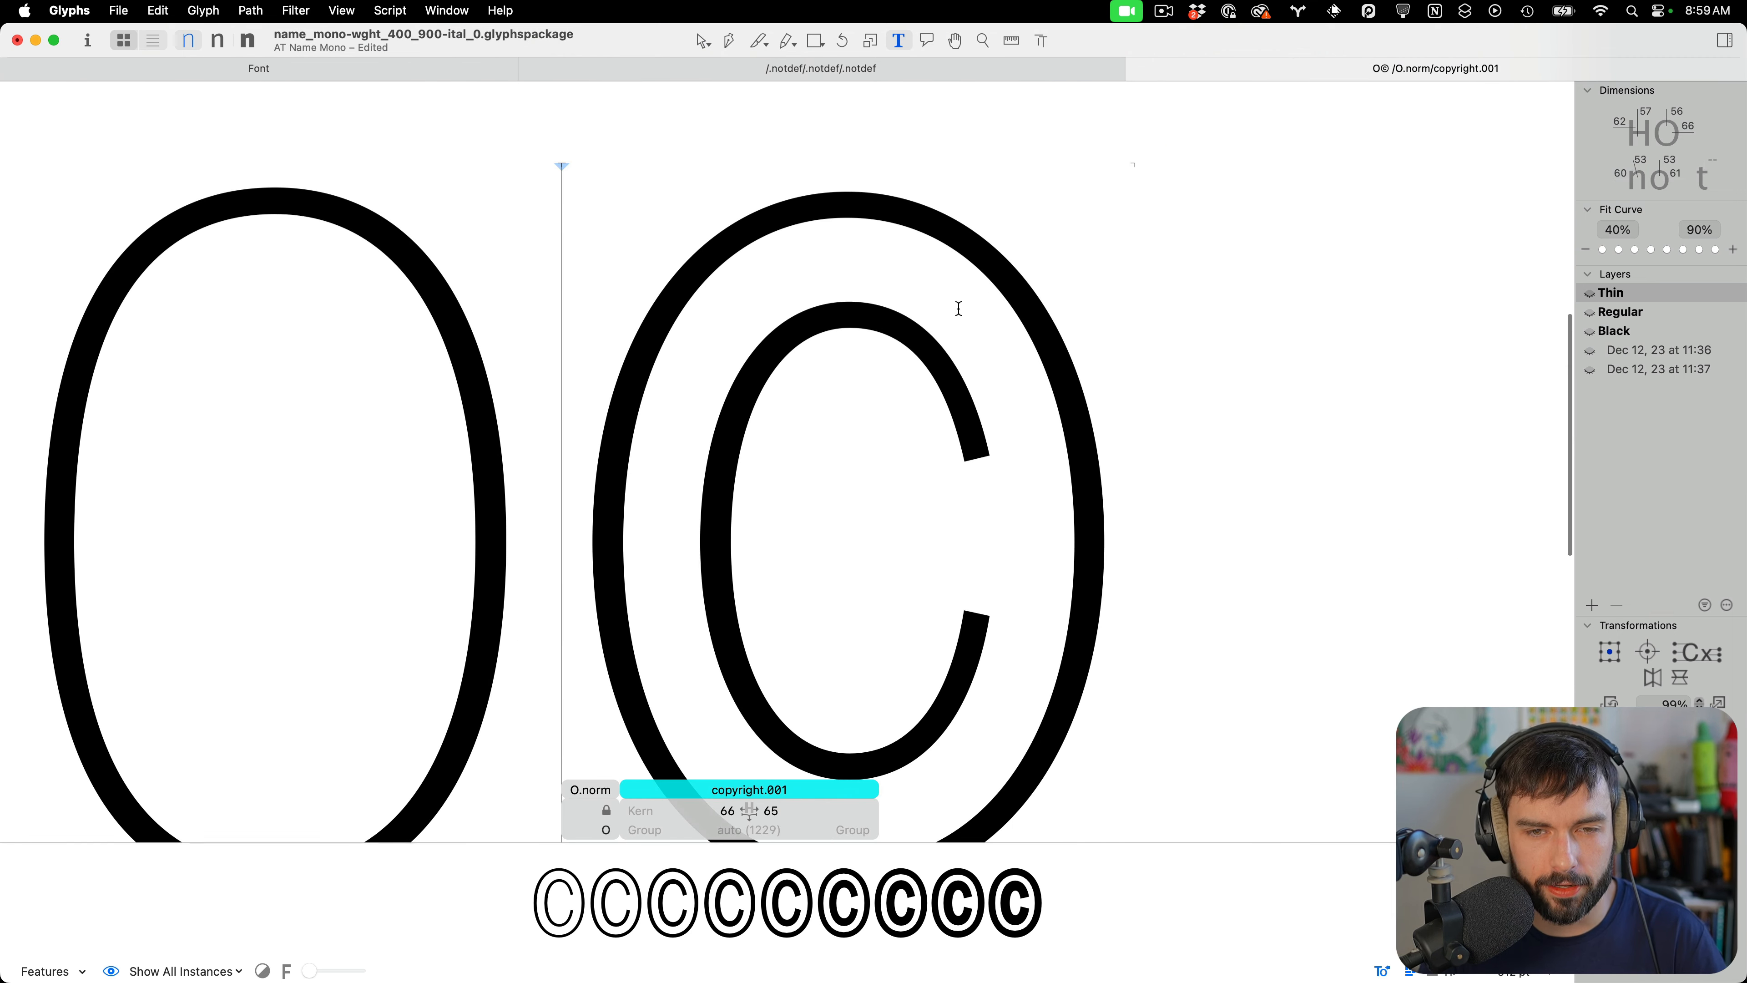
scroll(910, 389, "down", 2)
key("Escape")
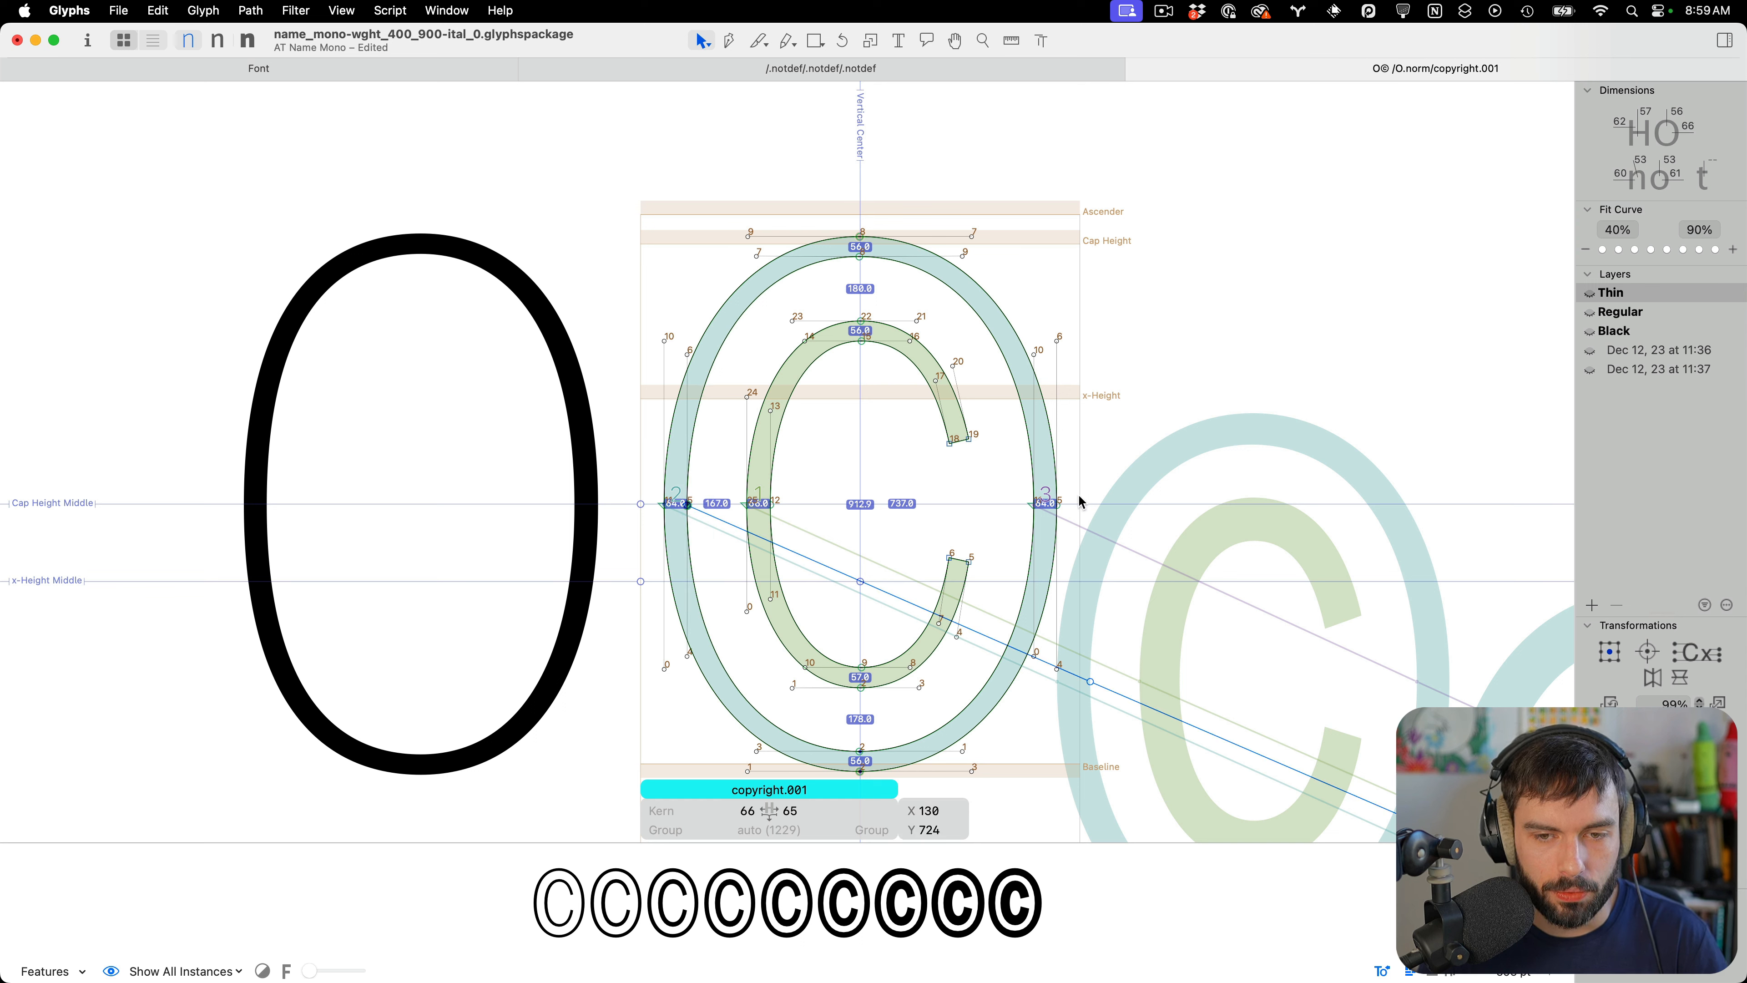
left_click_drag(1006, 484, 1042, 531)
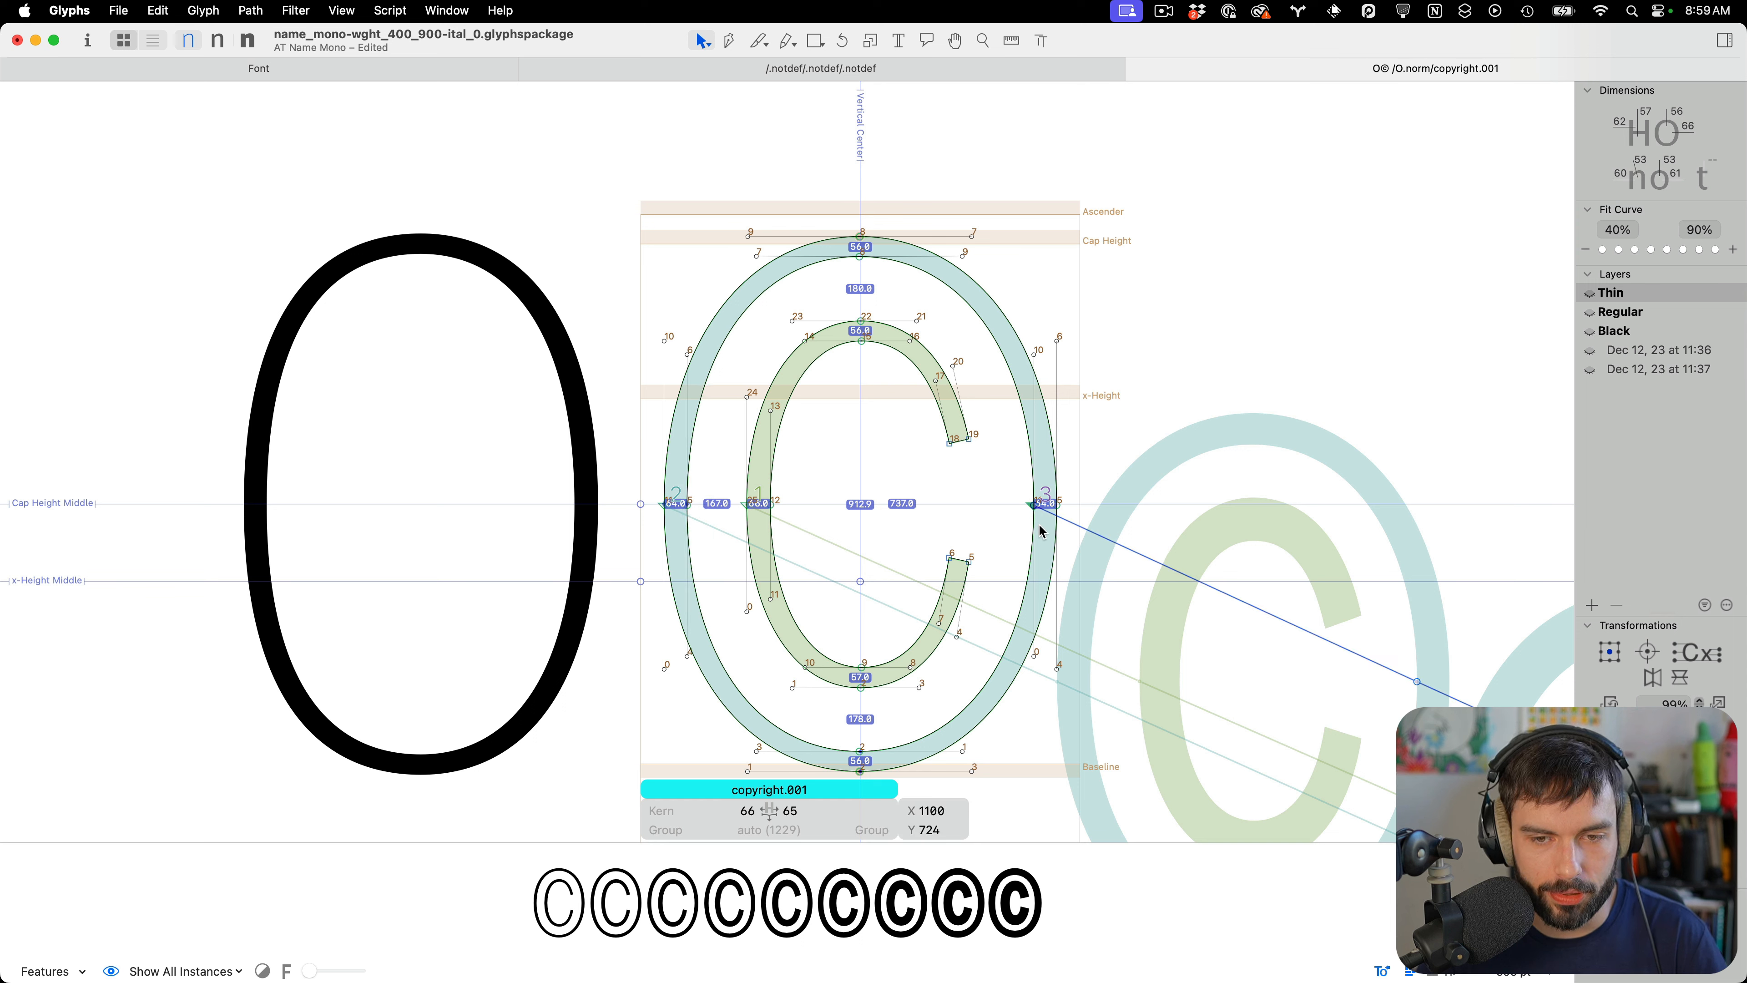
key("t")
scroll(987, 485, "down", 3)
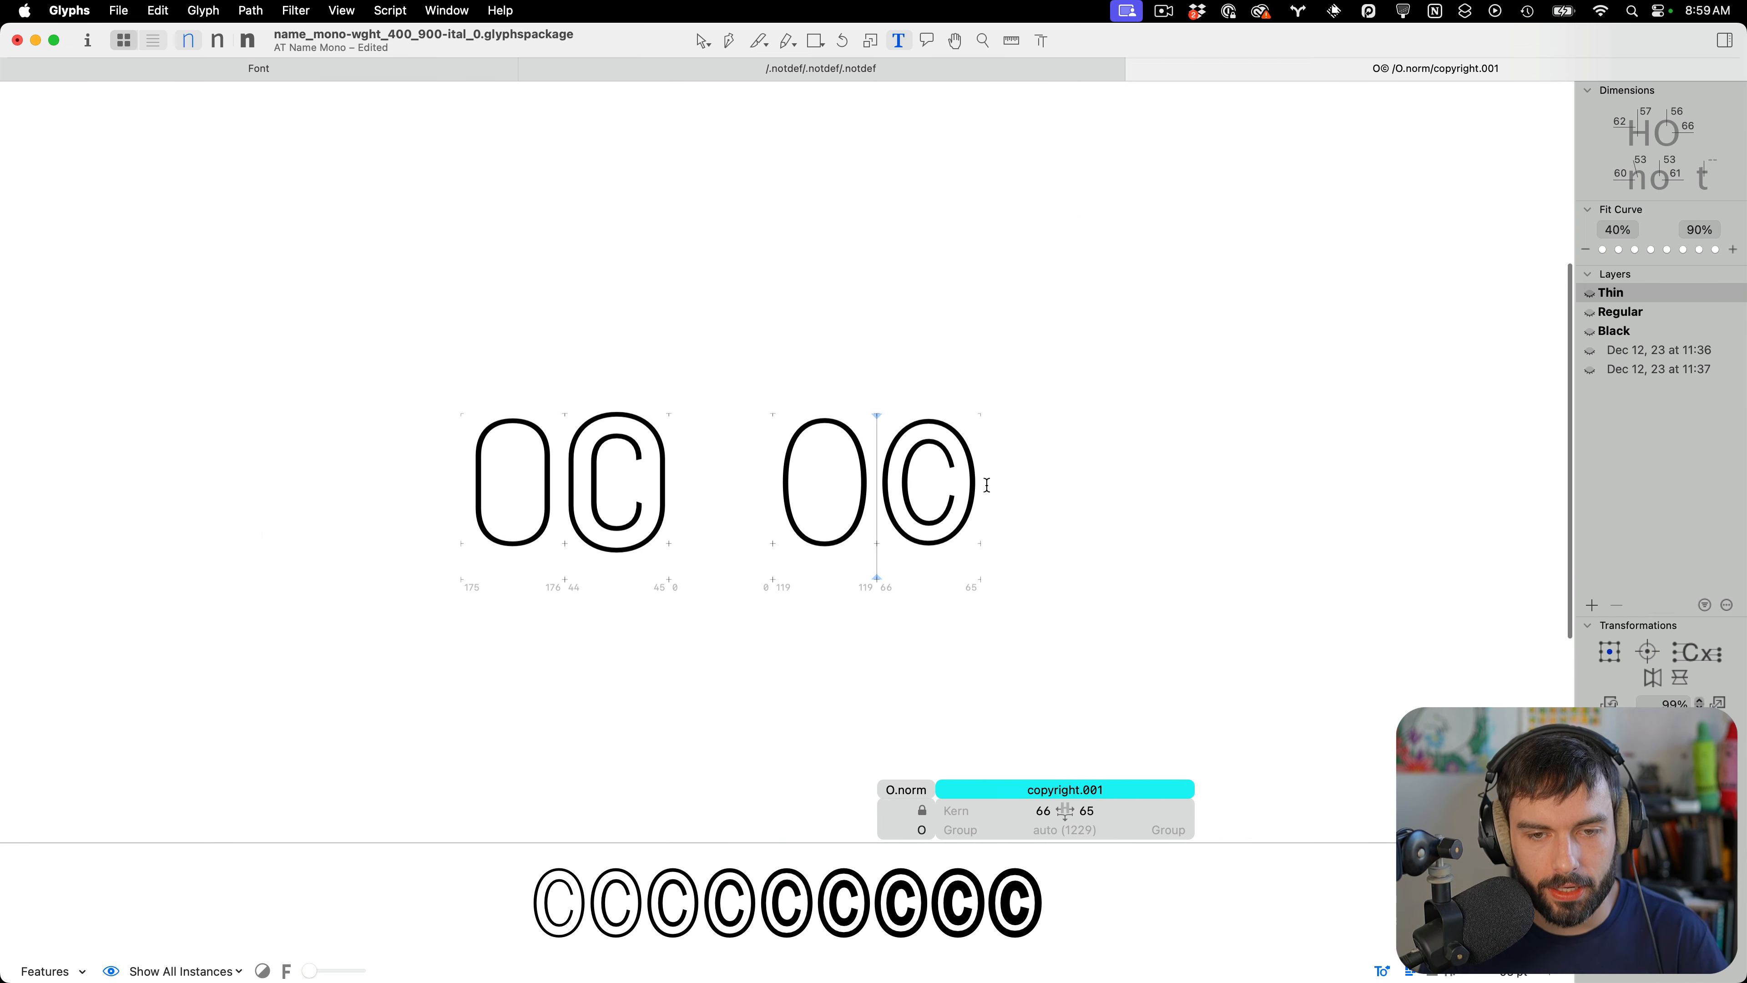
scroll(888, 466, "up", 5)
key("Escape")
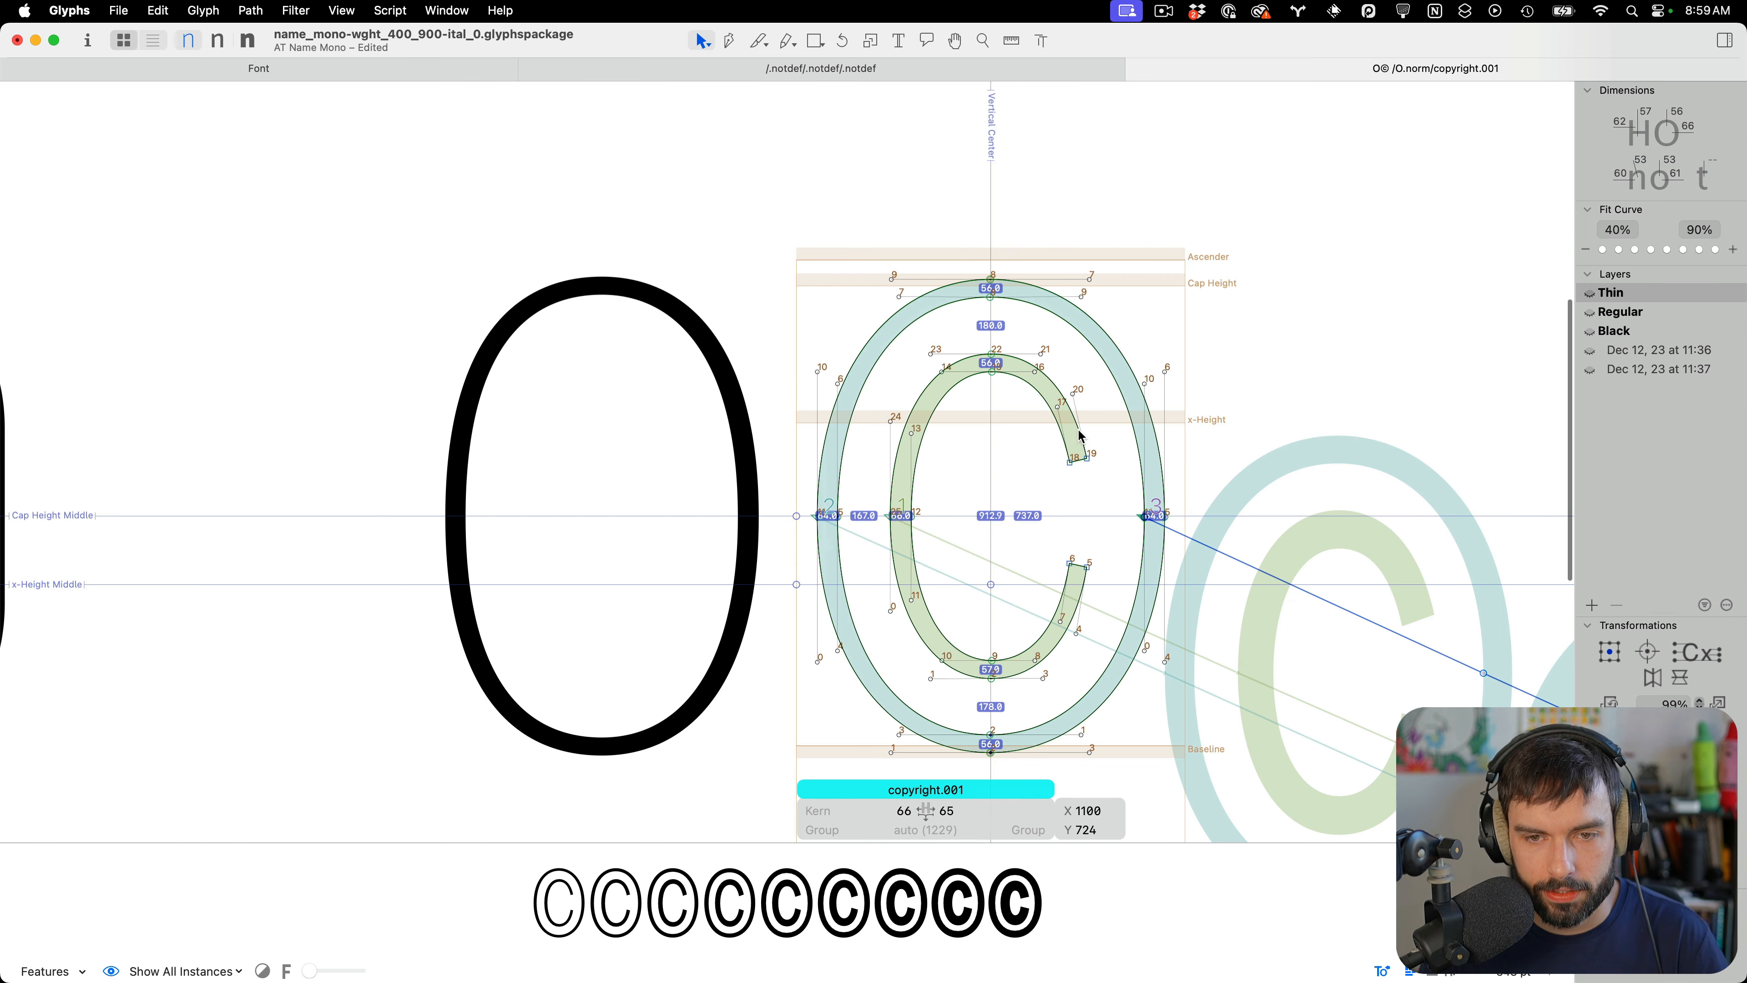
Nudge the C's upper terminal node 2 units up
left_click(1071, 395)
key("Up")
key("Up")
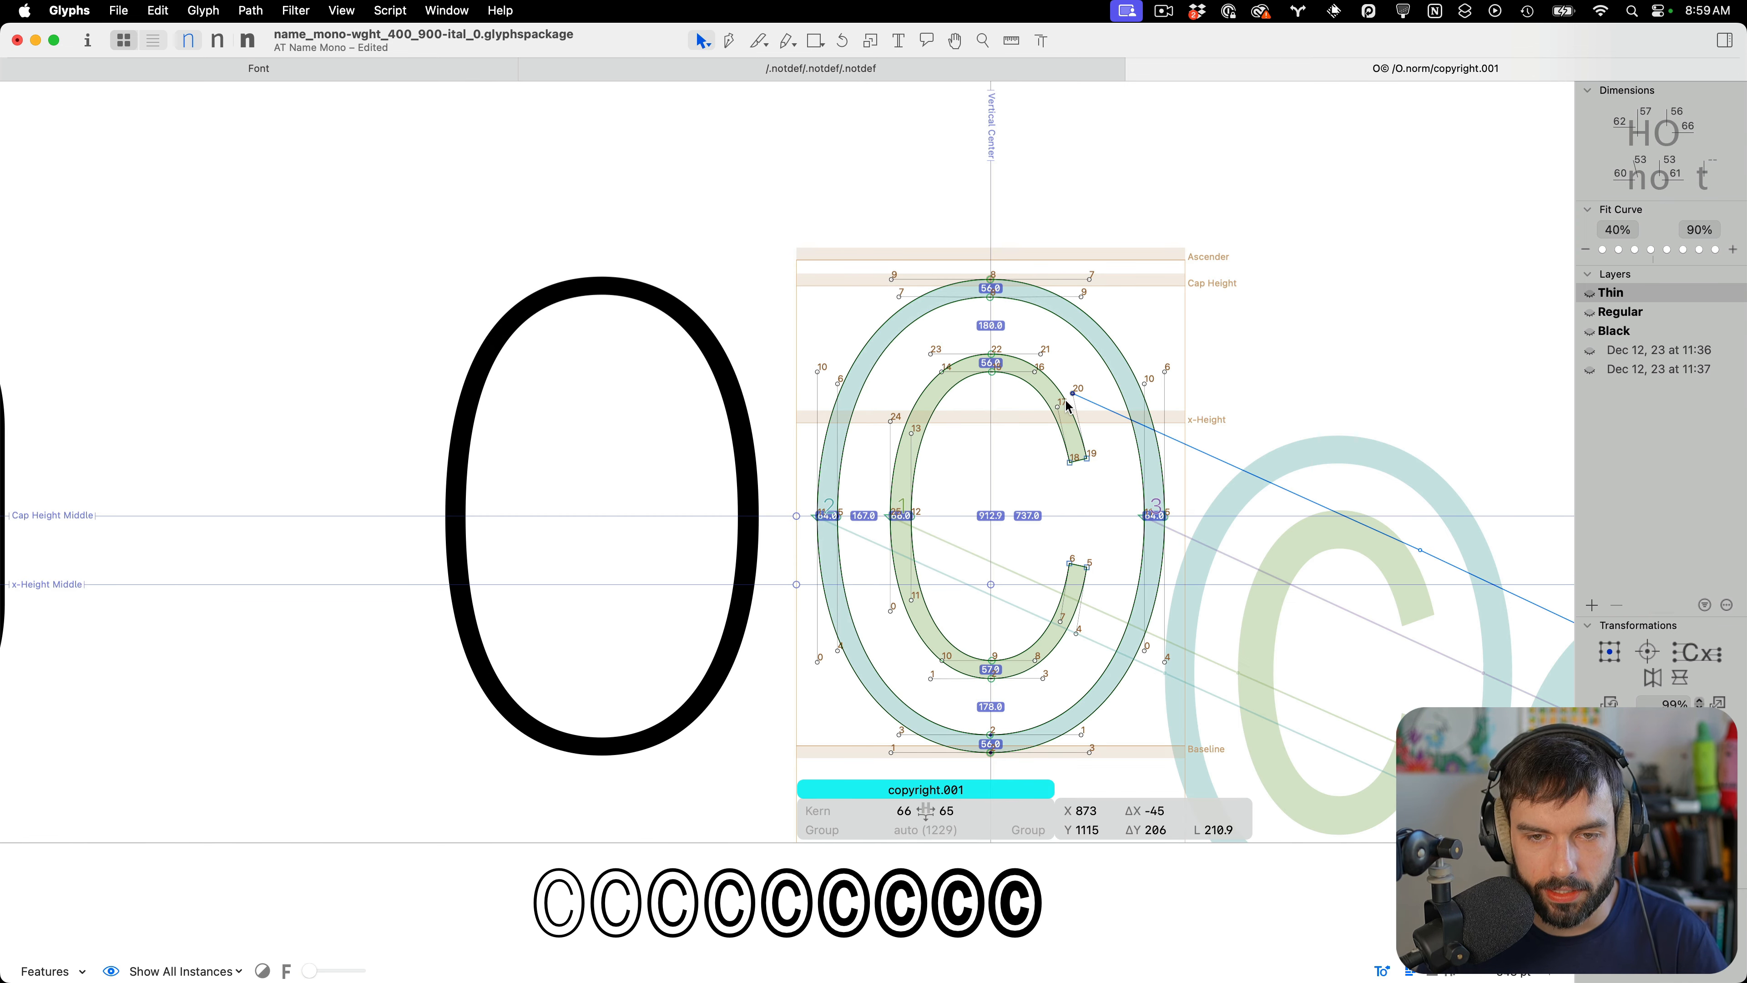
Hide node indexes in the view and preview copyright.001 as text again
left_click(344, 11)
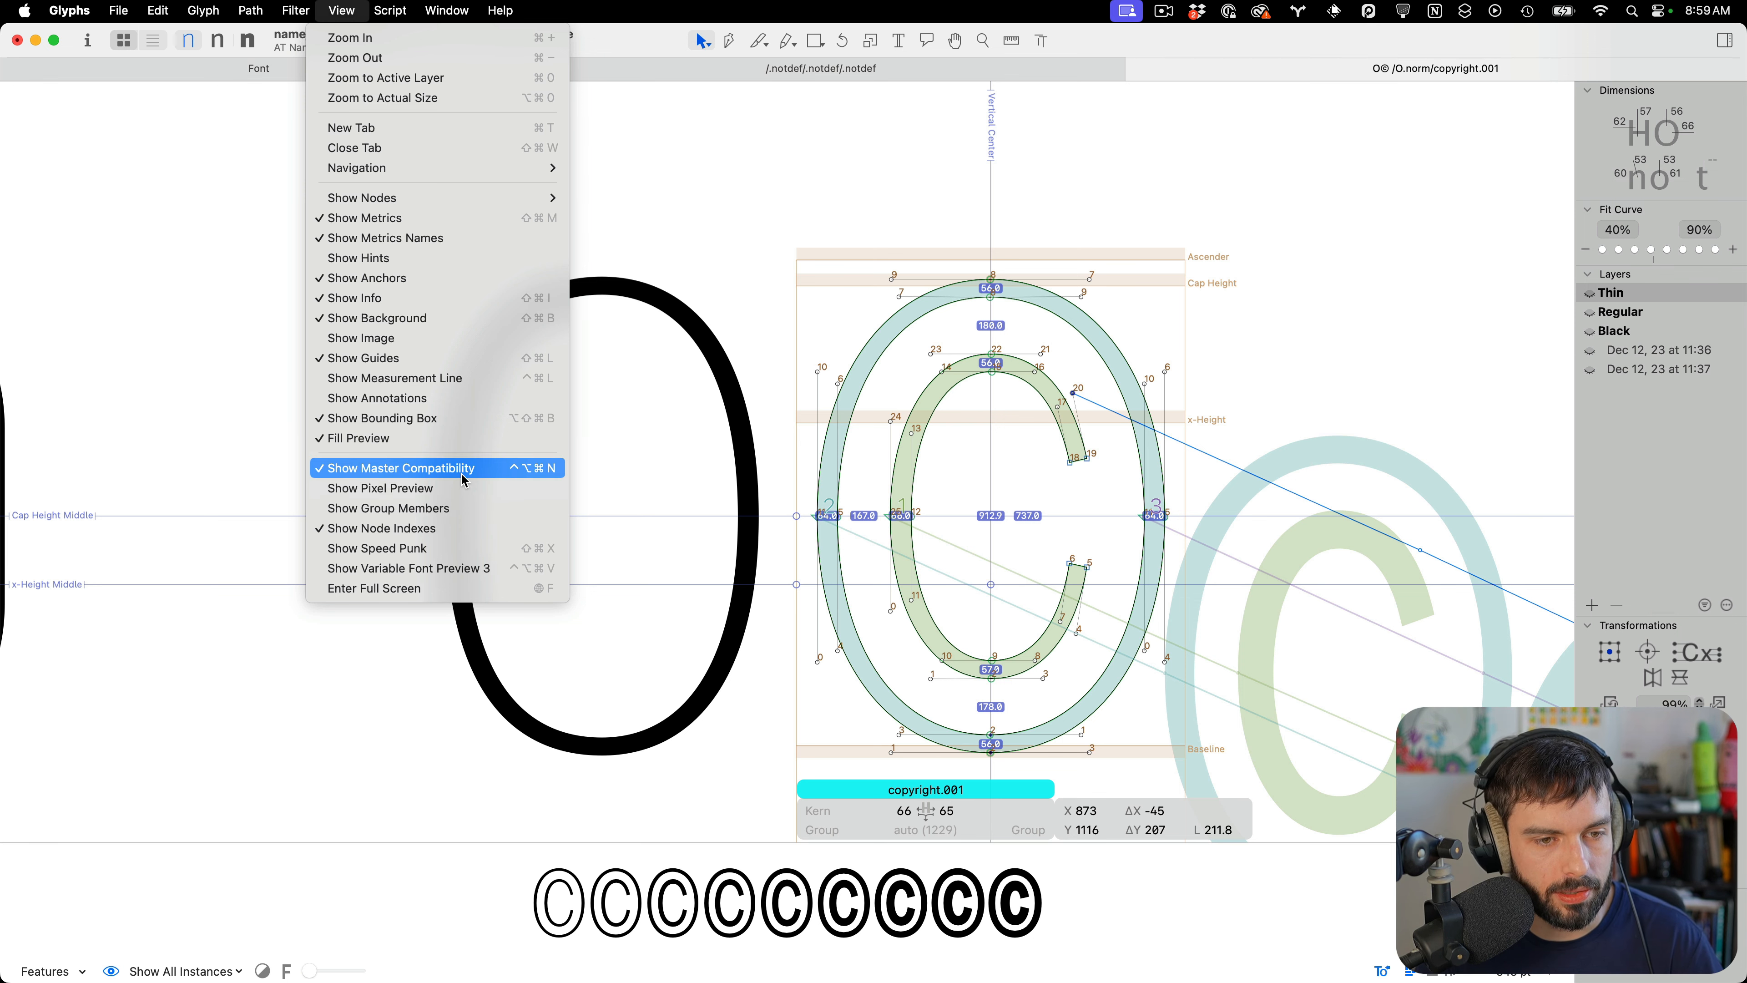
left_click(441, 528)
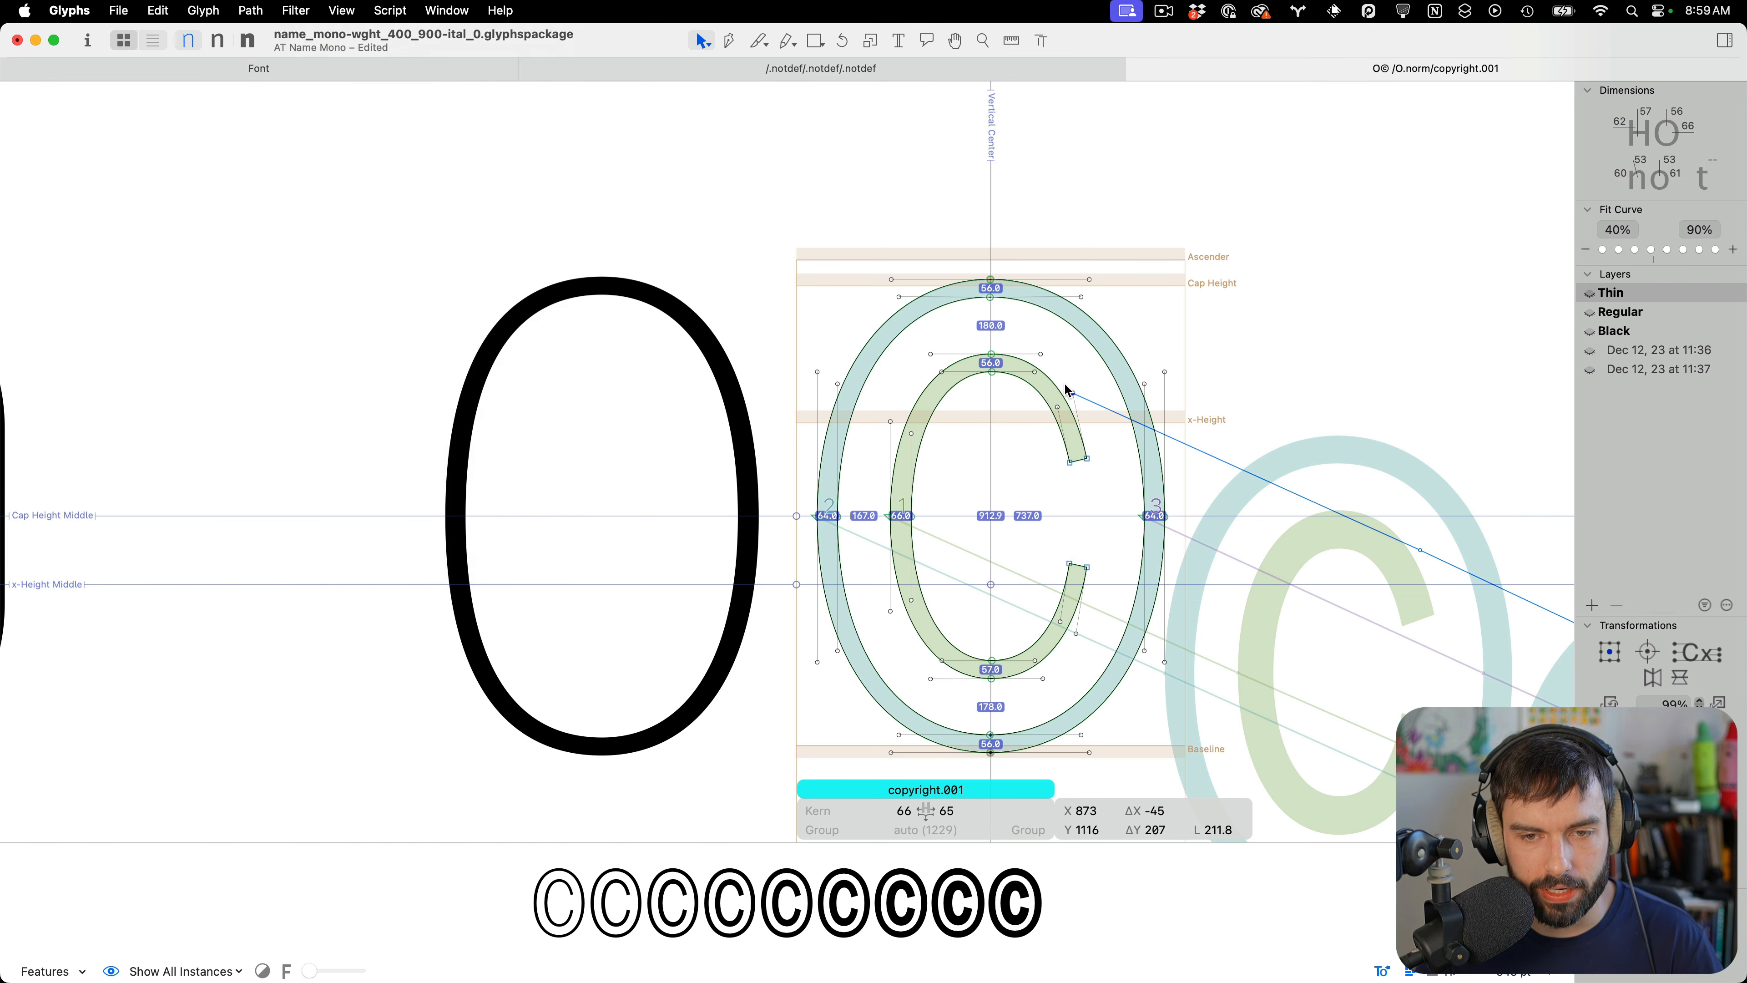
scroll(1066, 390, "down", 5)
scroll(1074, 451, "up", 5)
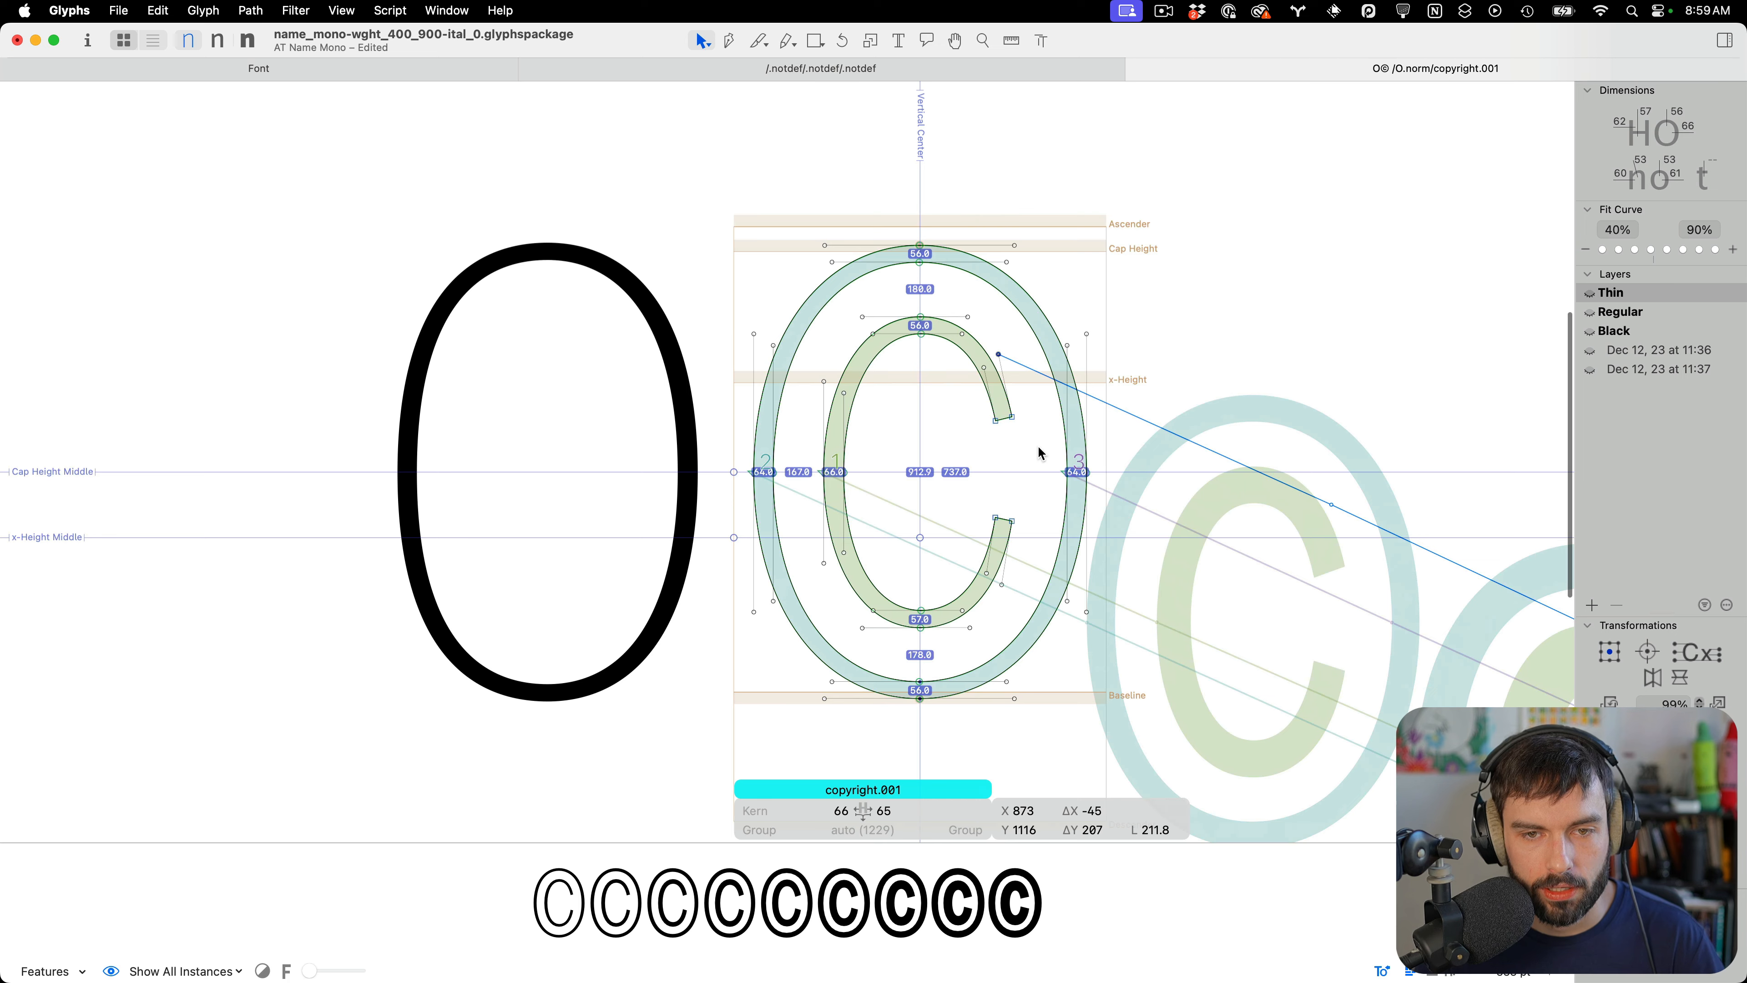
scroll(1037, 445, "up", 2)
key("t")
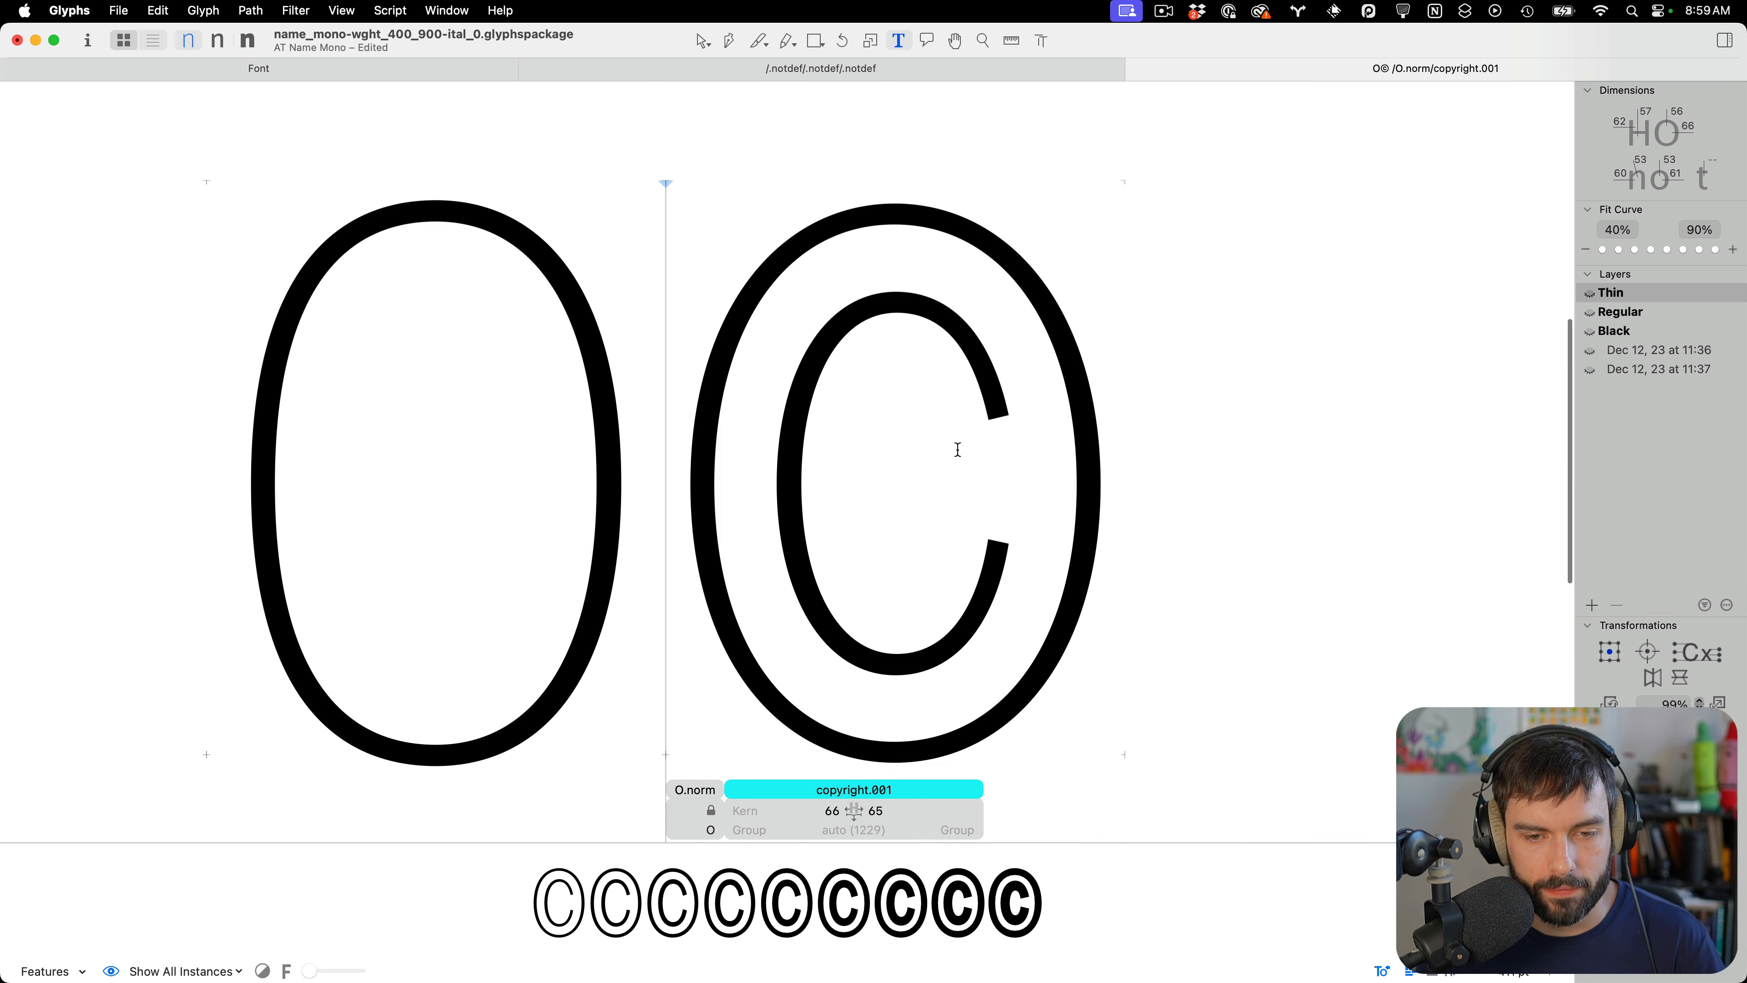
Save the font and compare copyright.001 with O.norm zoomed out and back in
scroll(957, 451, "down", 5)
key("super+s")
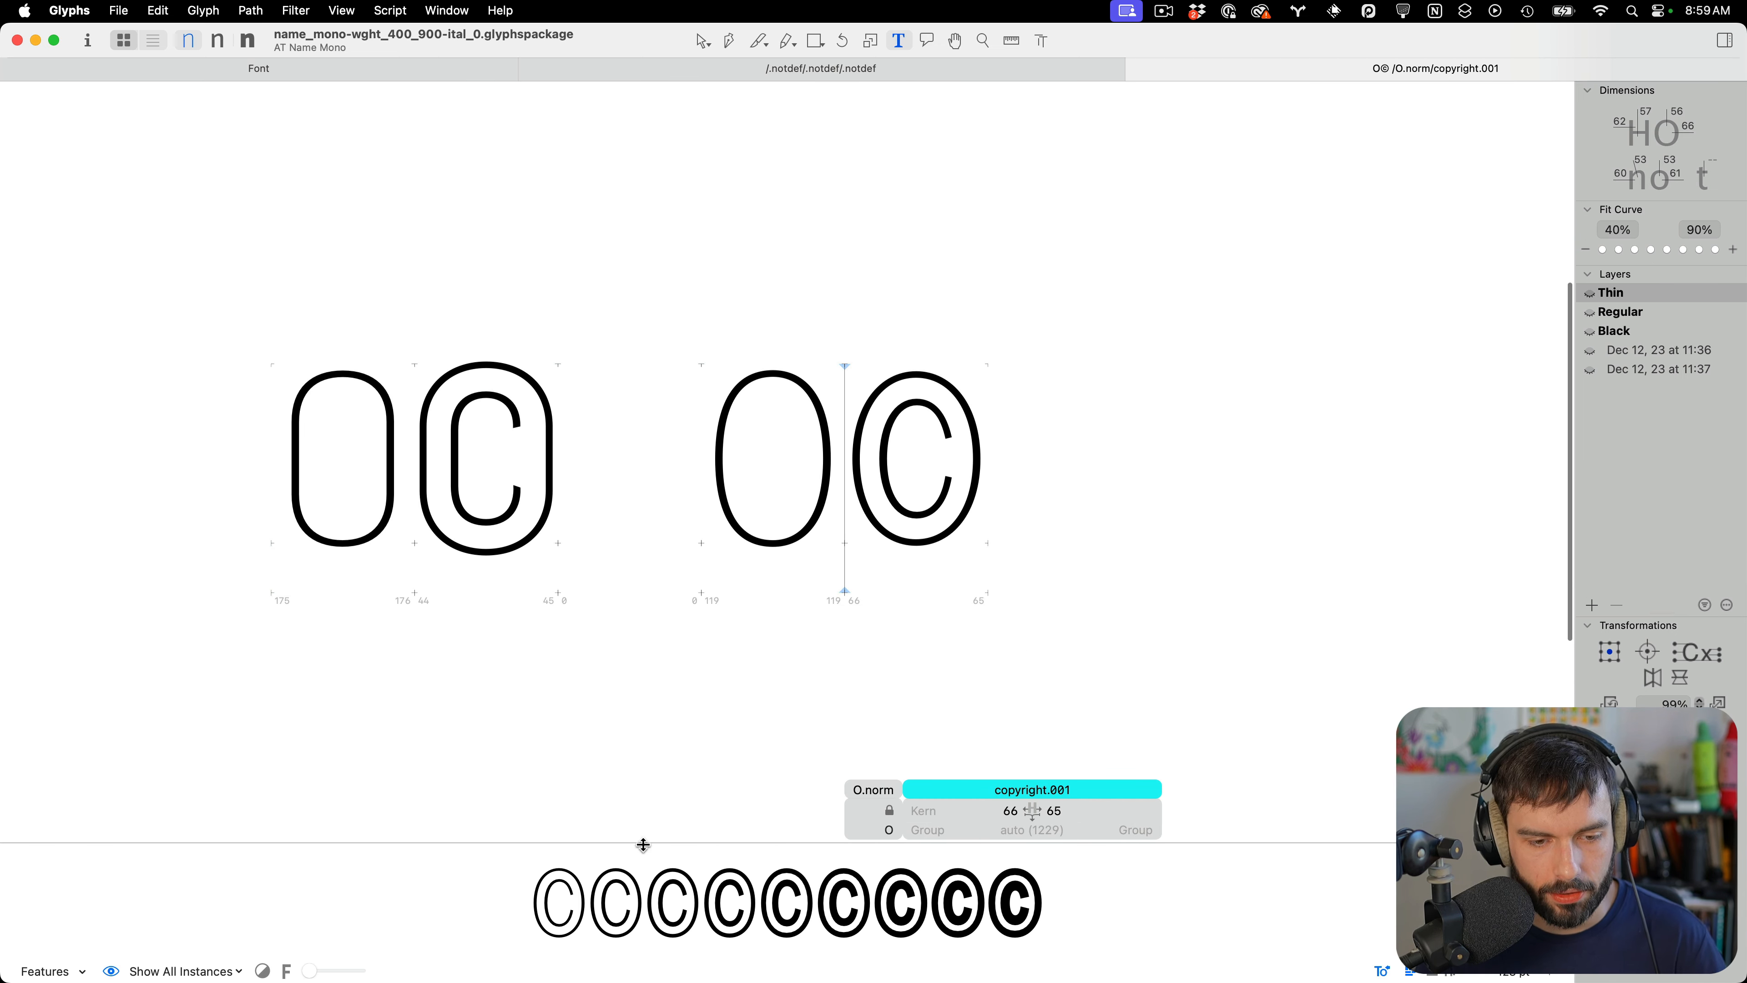
scroll(952, 505, "up", 5)
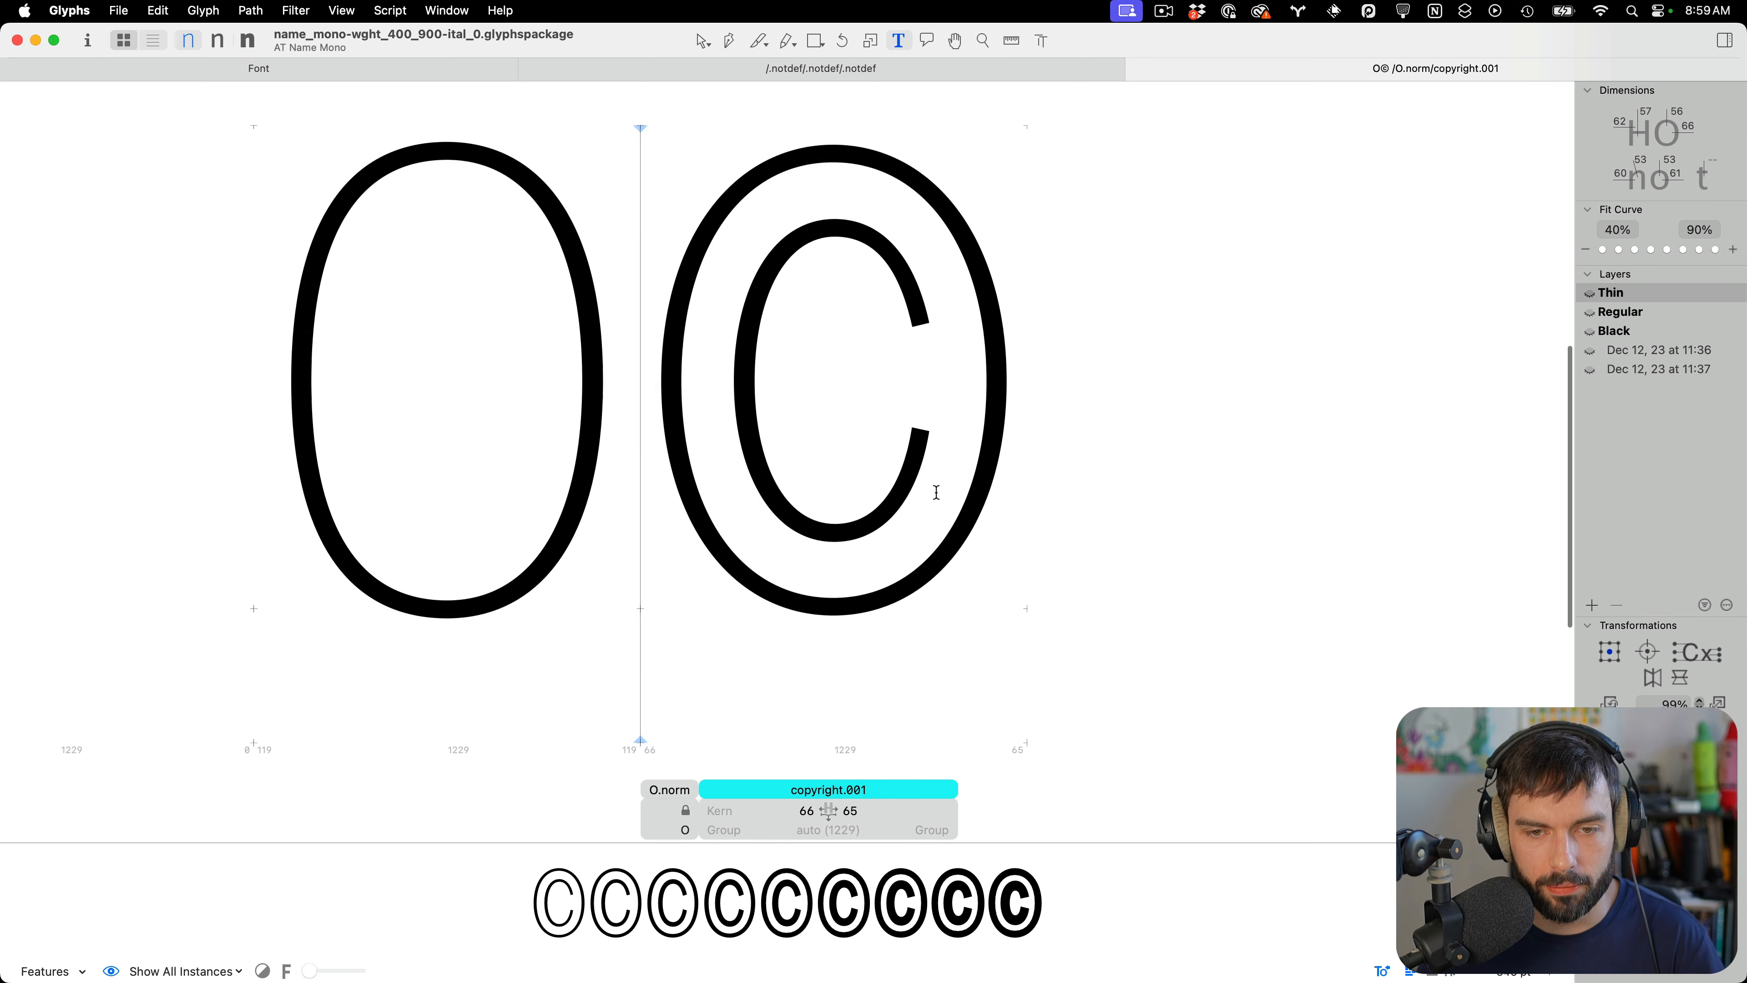
Nudge the C's lower terminal inner node left and preview copyright.001 as text
key("Escape")
left_click(901, 417)
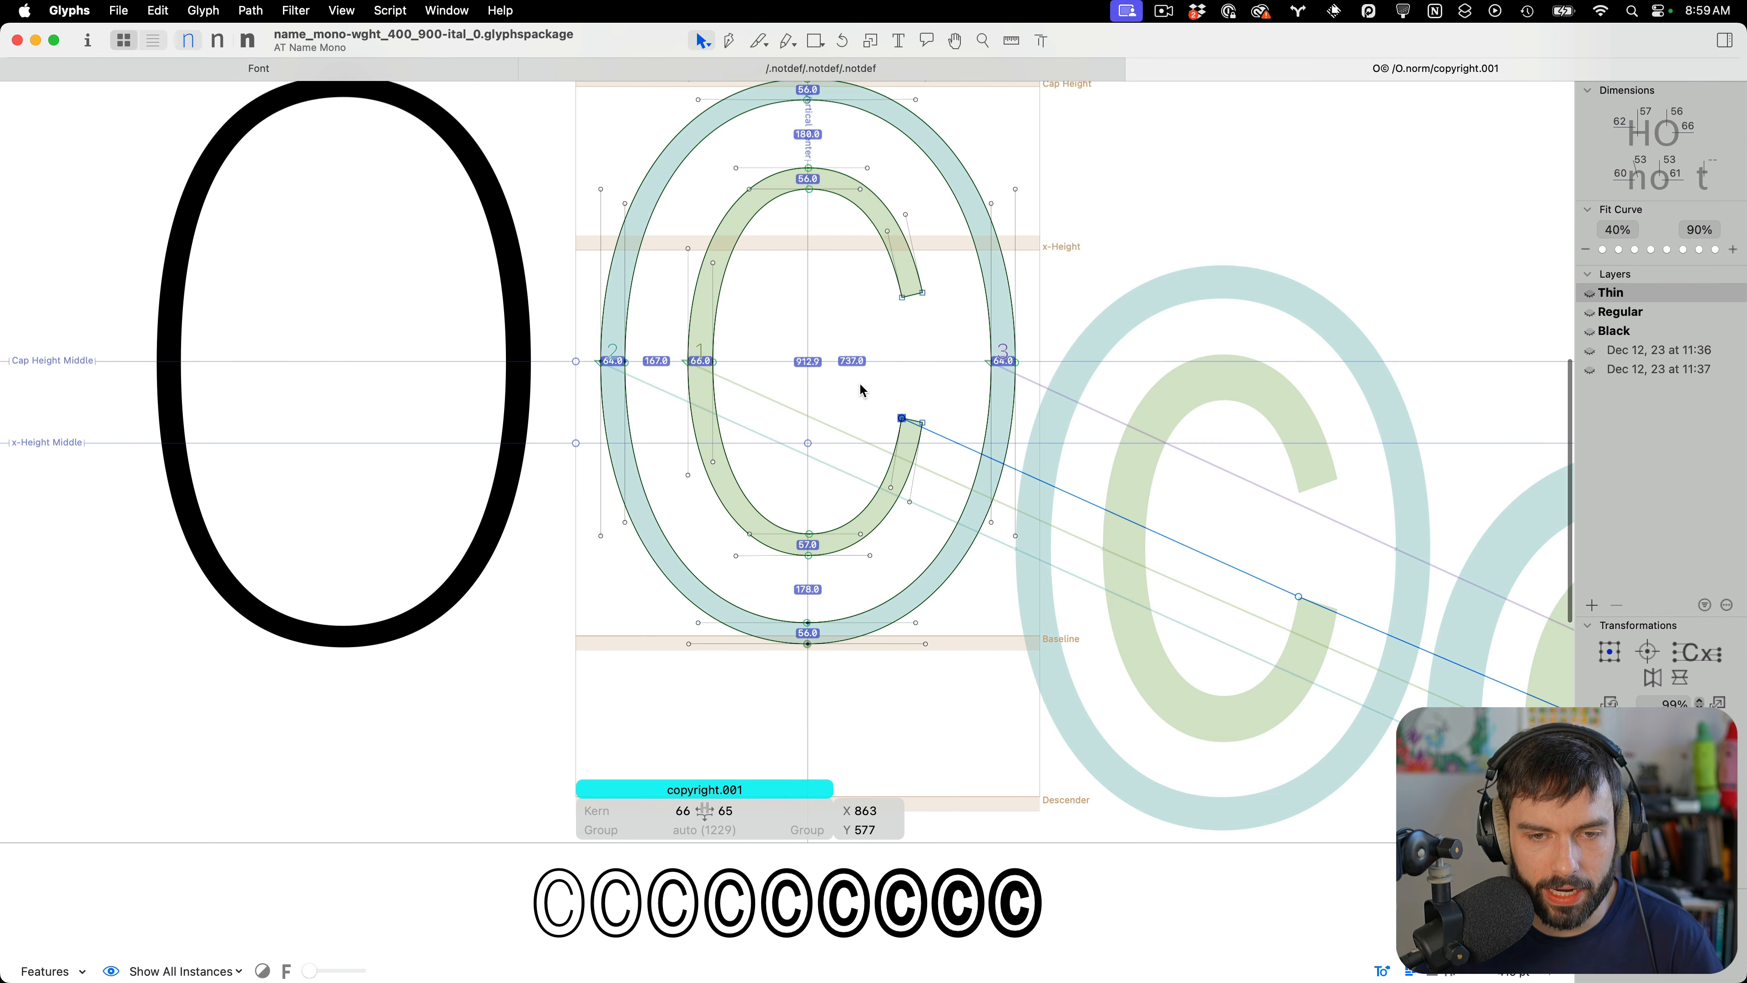
left_click_drag(912, 274, 867, 437)
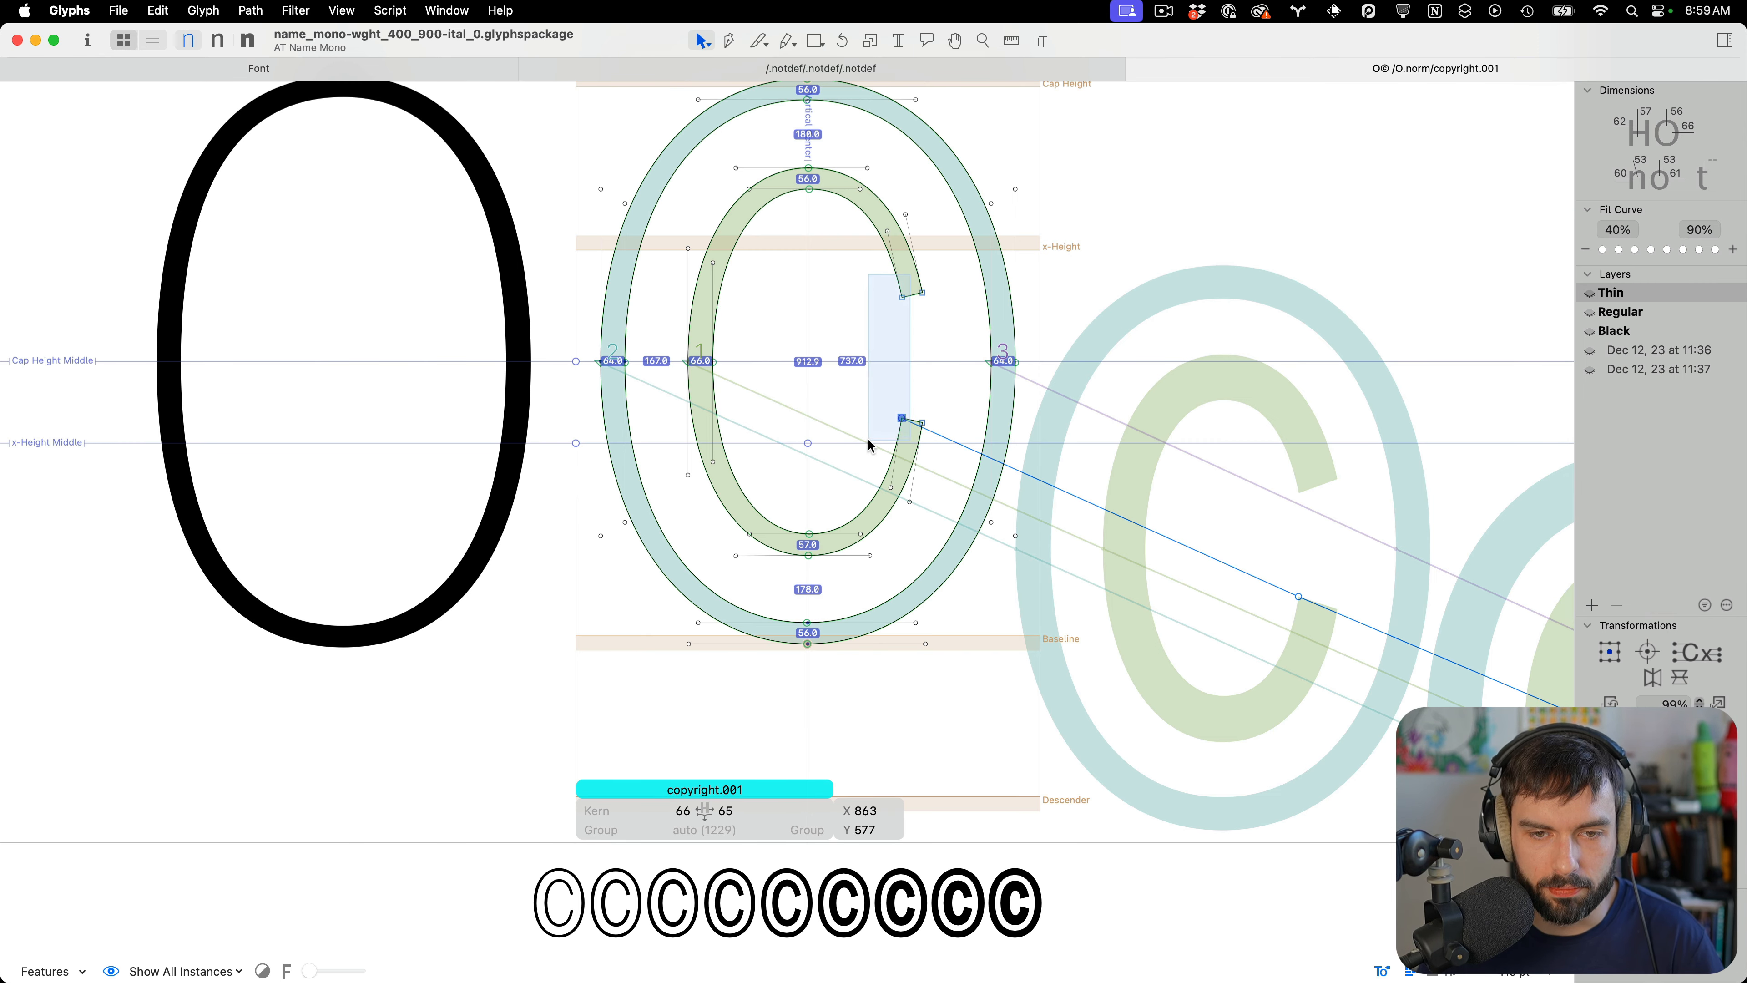
key("shift+Left")
key("ctrl+z")
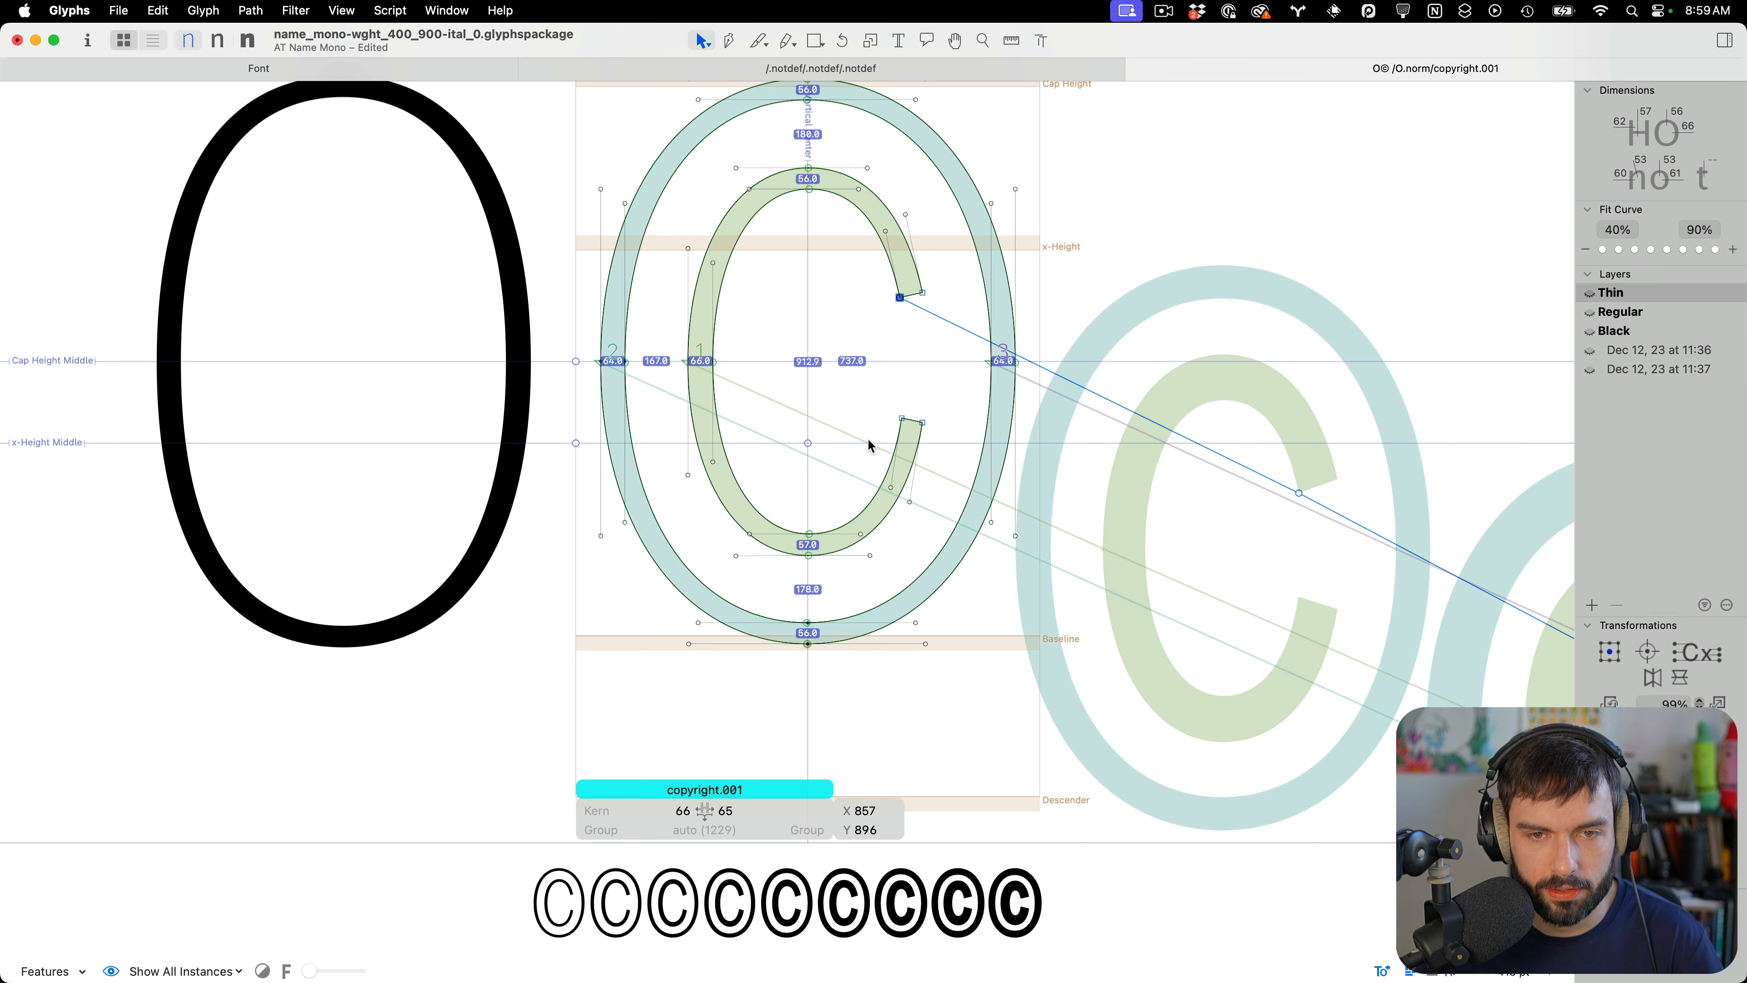
key("ctrl+z")
key("shift+Left")
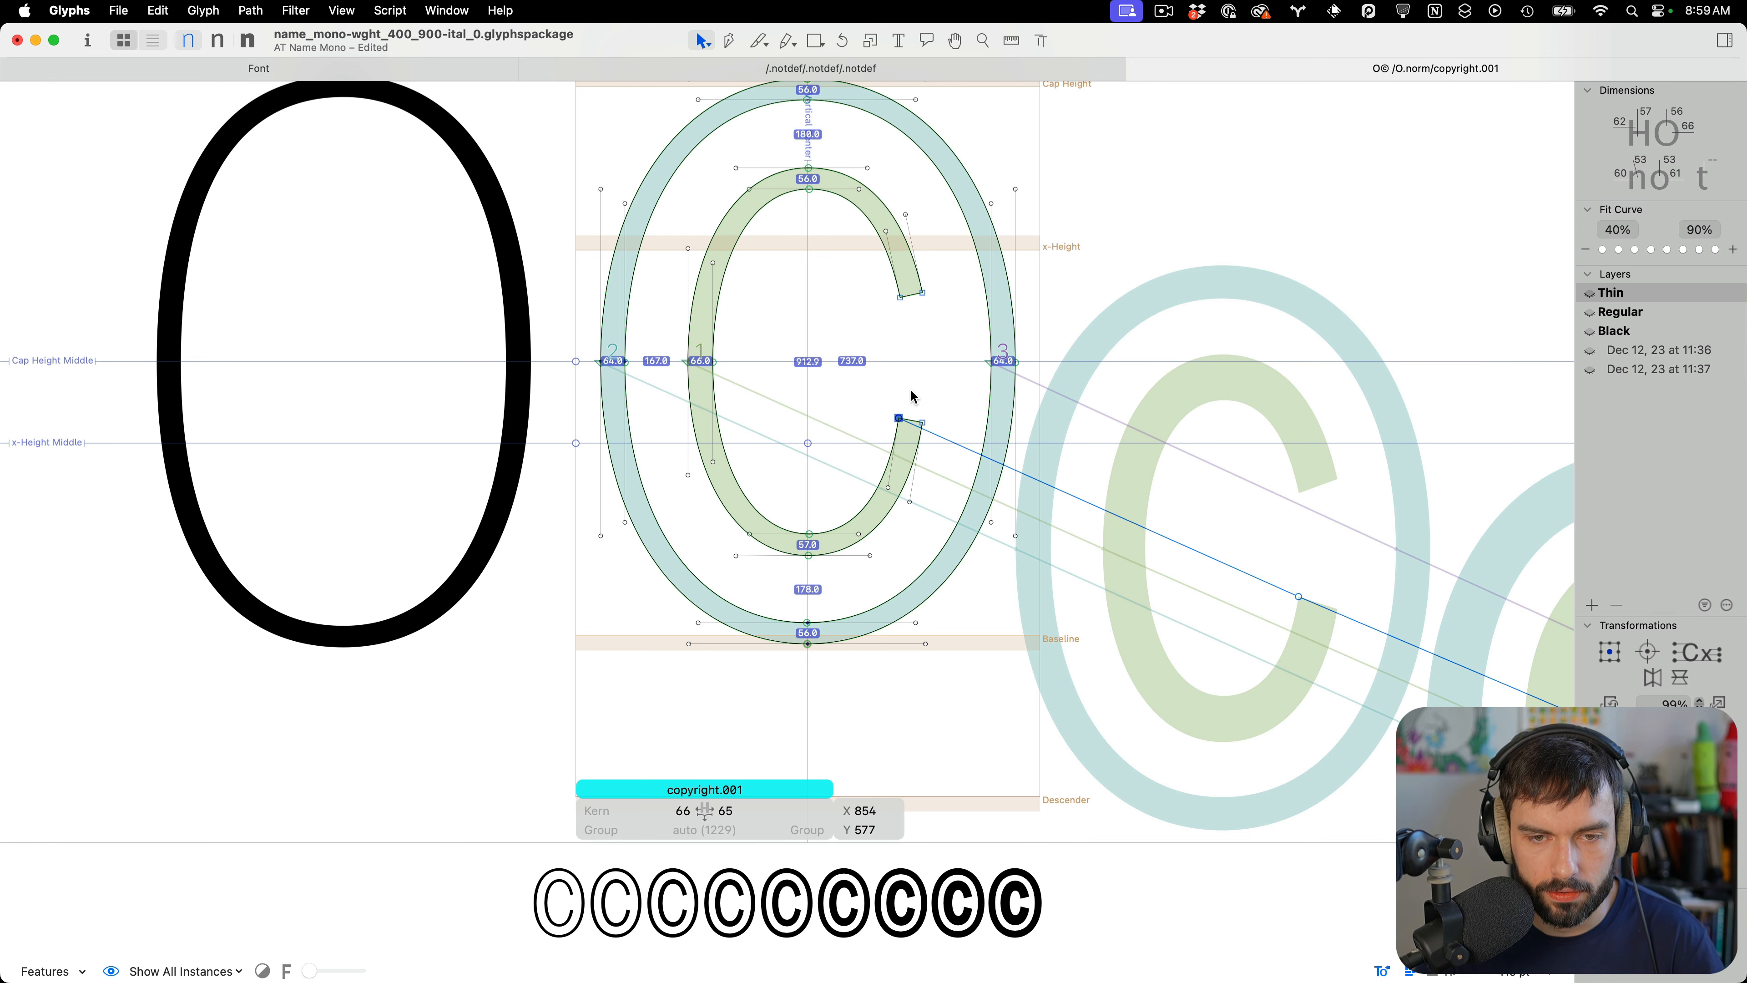
key("t")
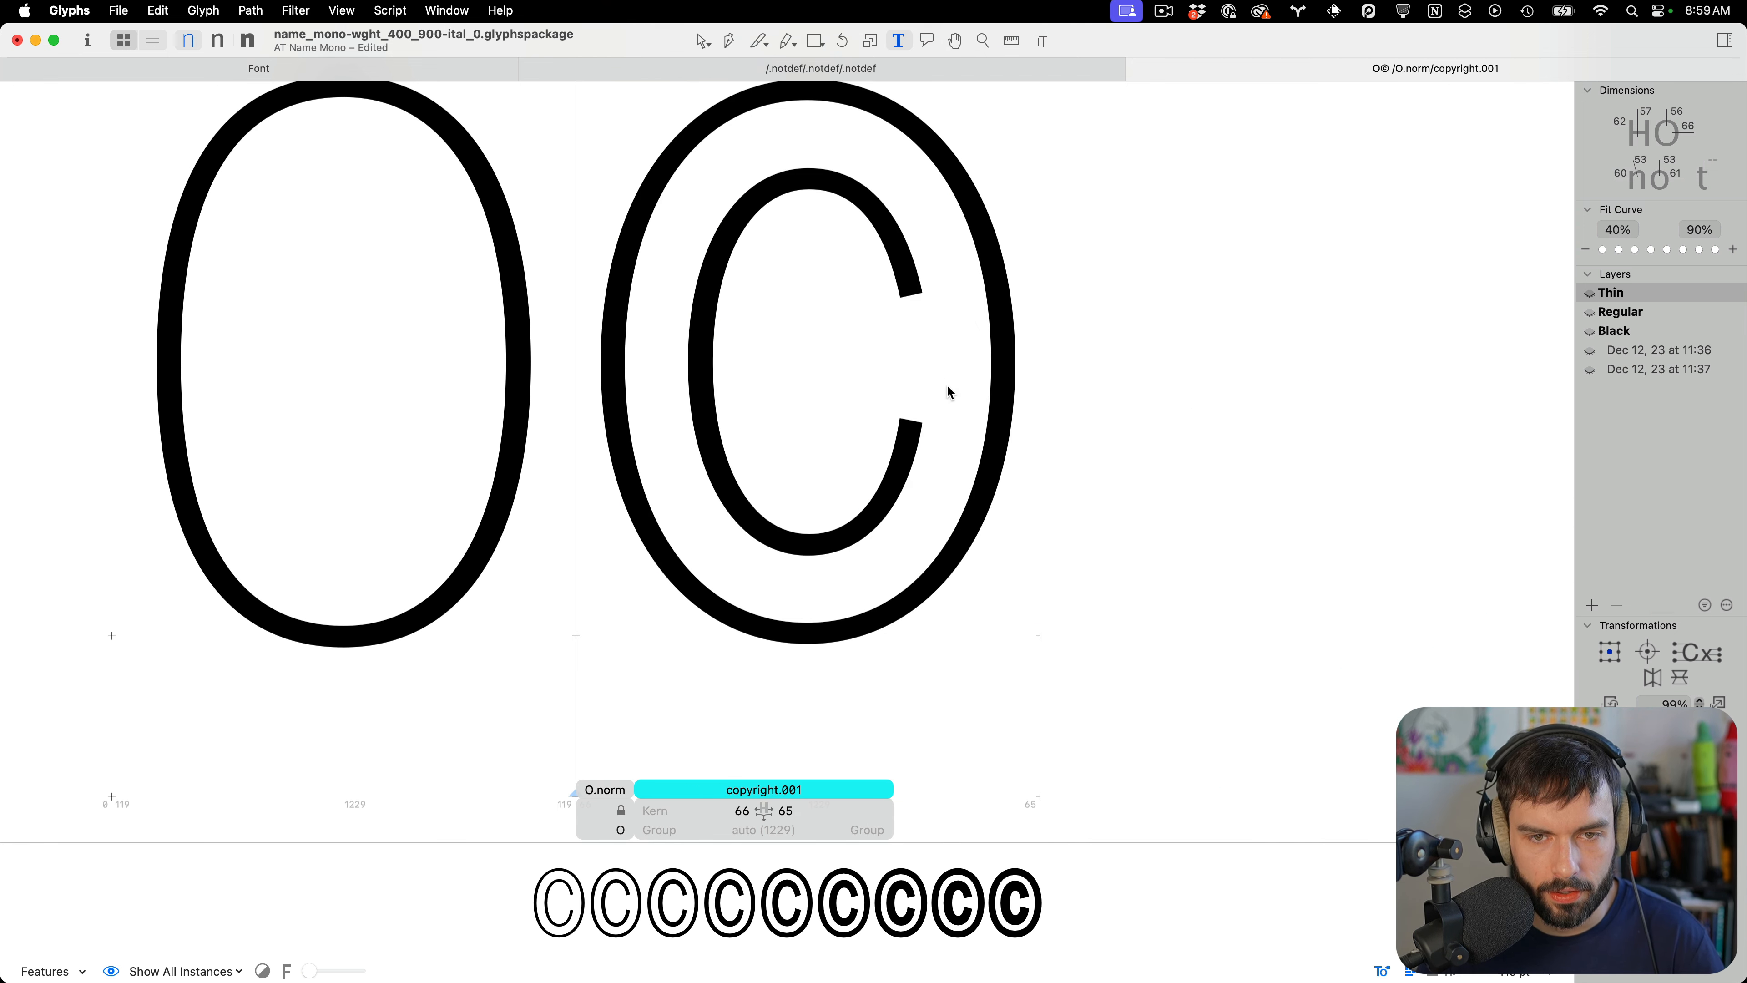
Select the C's upper terminal, save the font, and review the glyph pair zoomed out and in
key("Escape")
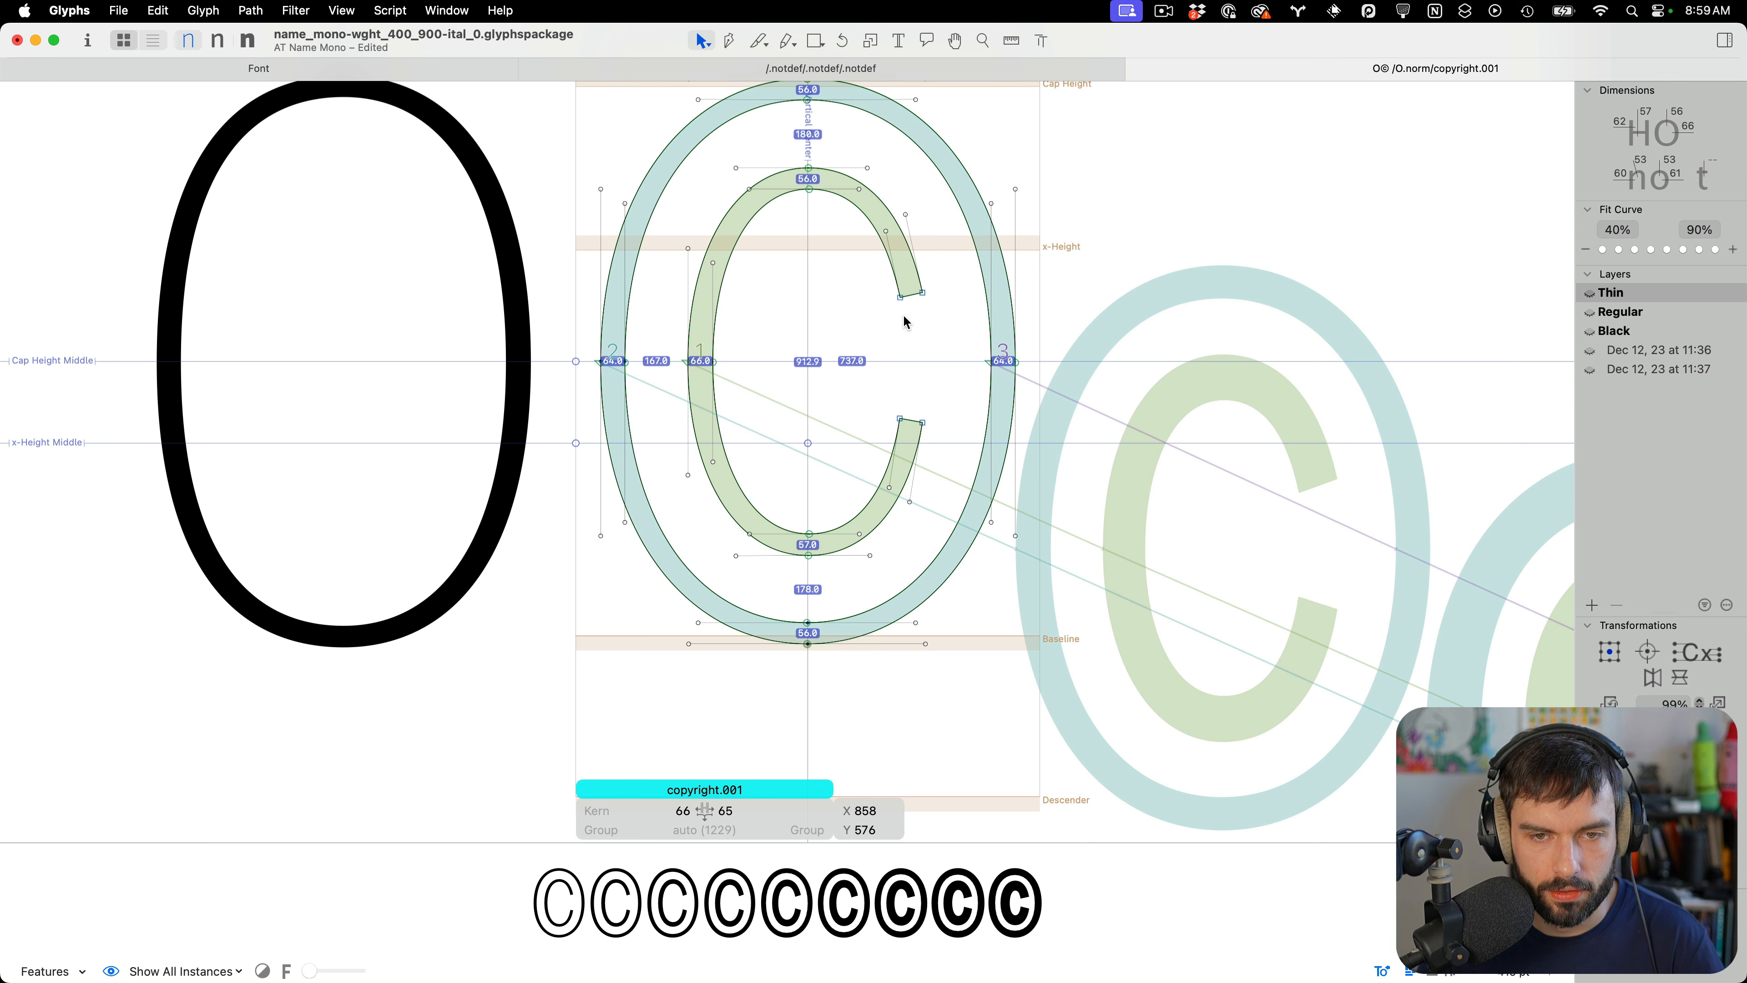
left_click_drag(908, 320, 870, 277)
key("t")
key("super+s")
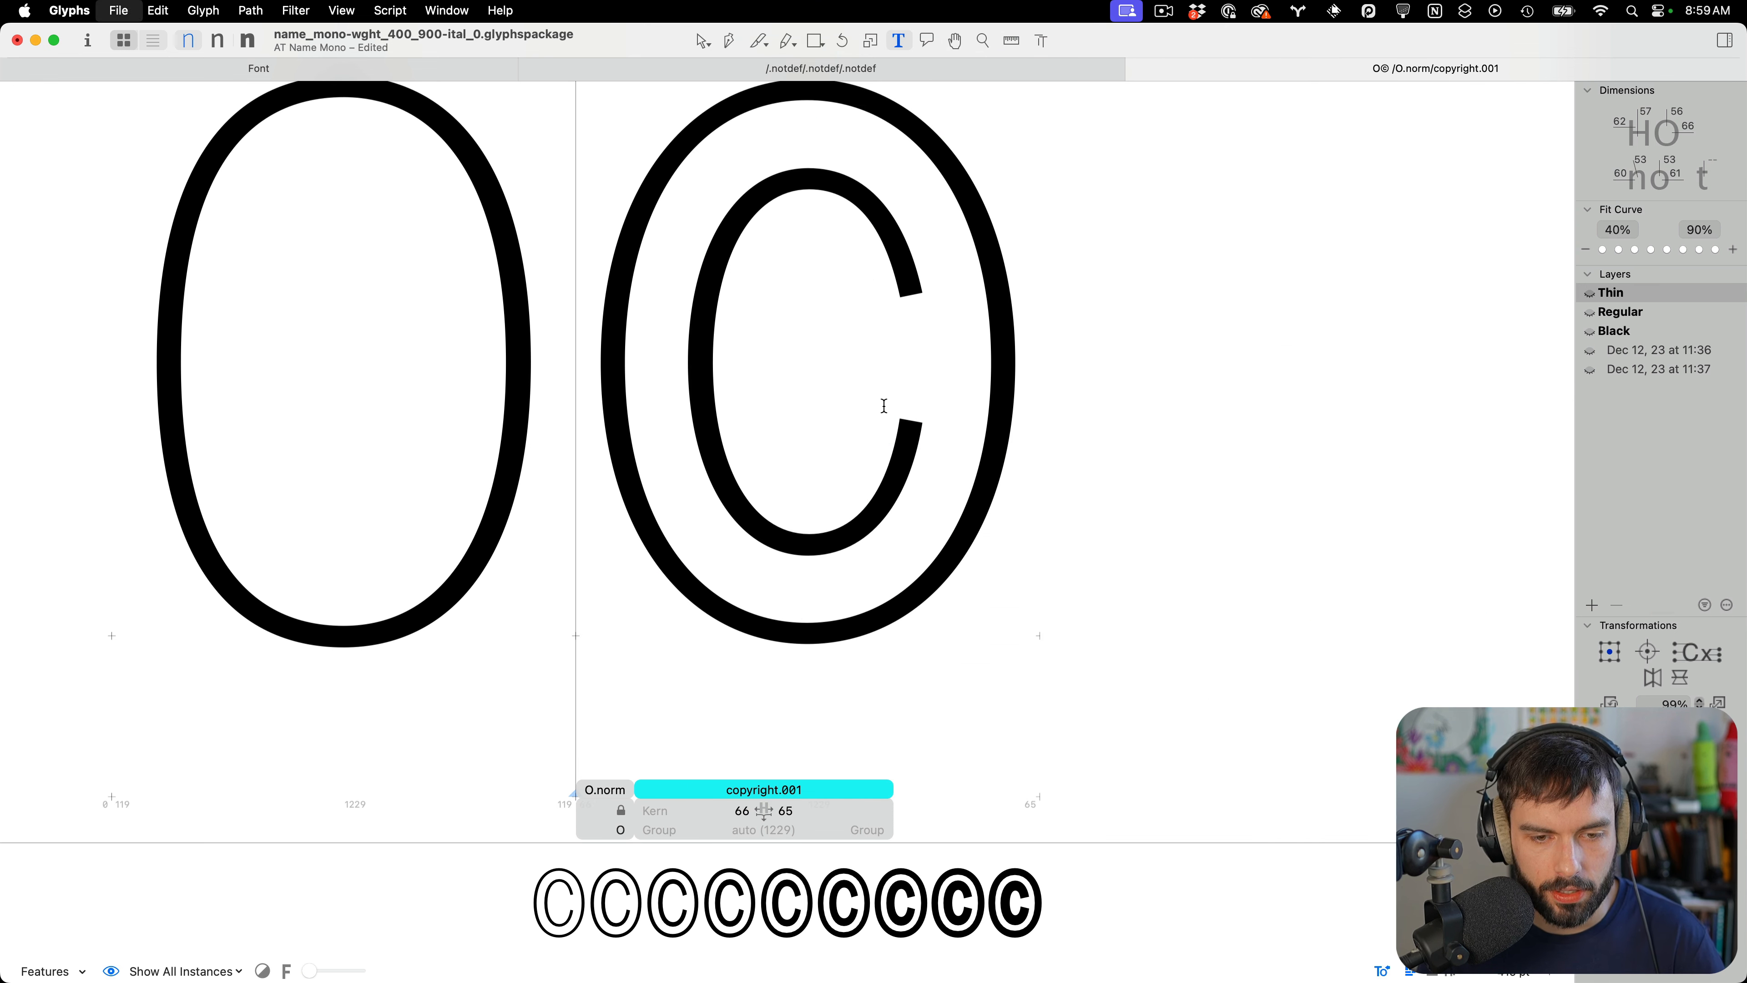
key("super+minus")
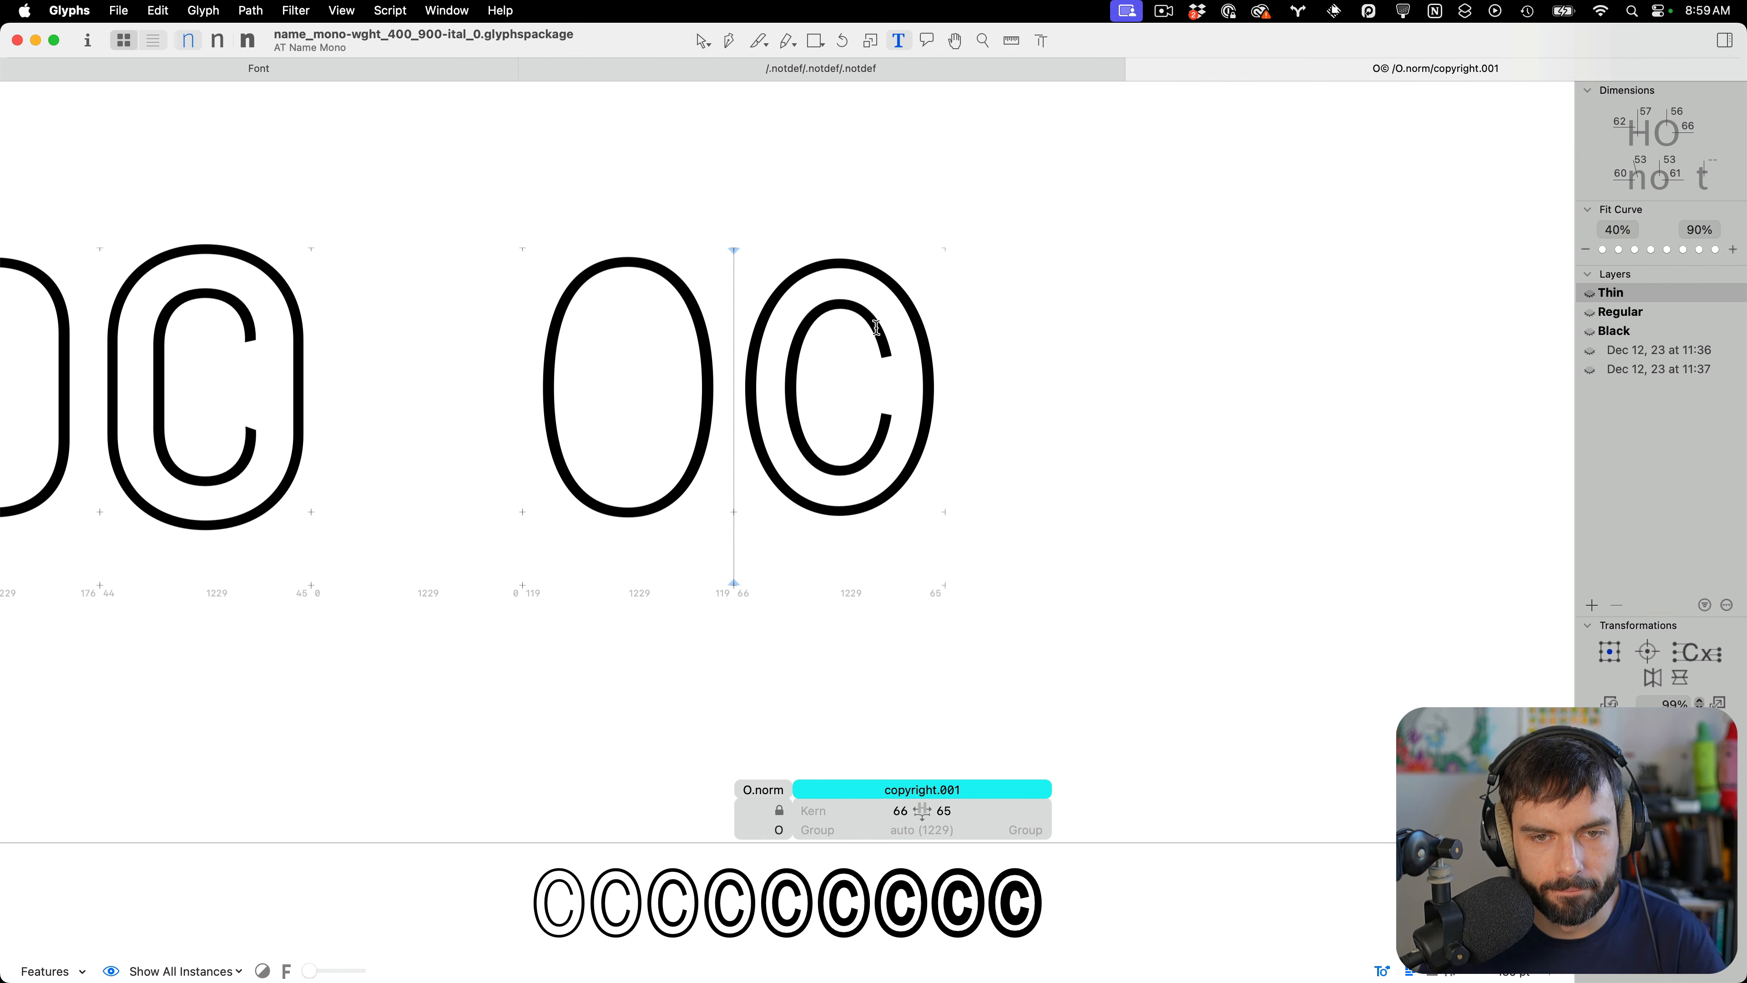
key("super+plus")
key("Escape")
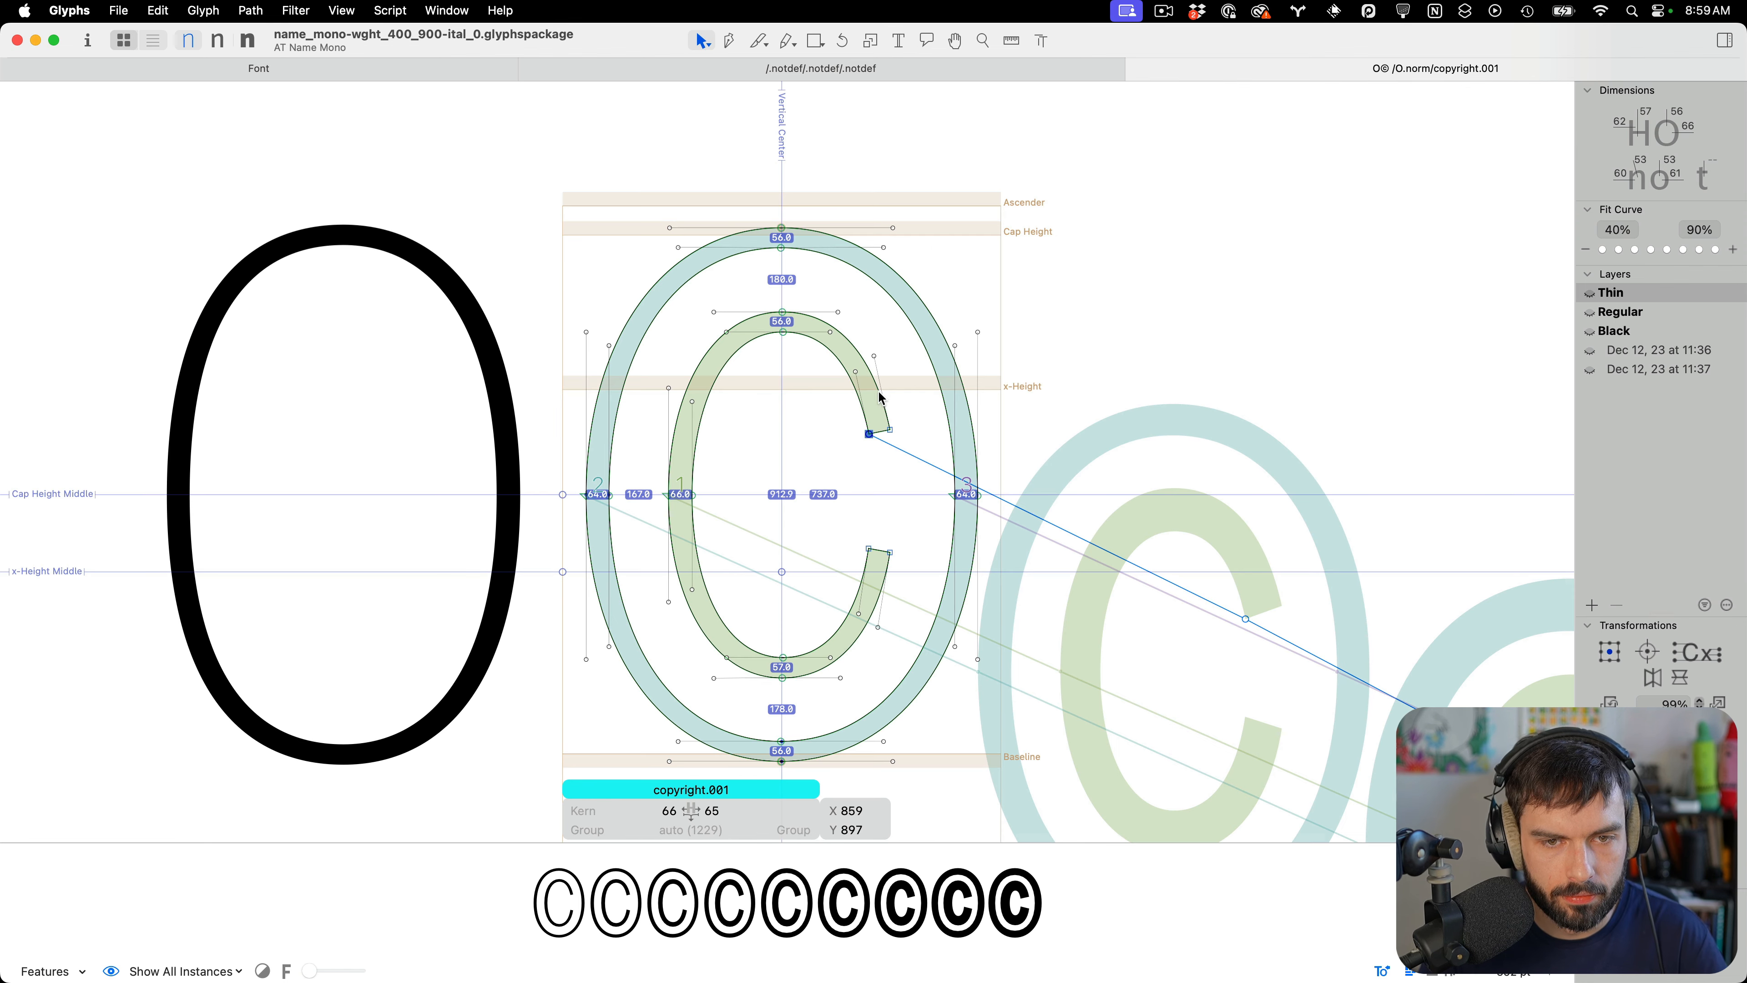
Adjust the C's upper terminal node slightly, preview it as text, and save
left_click(819, 389)
left_click_drag(828, 355, 830, 359)
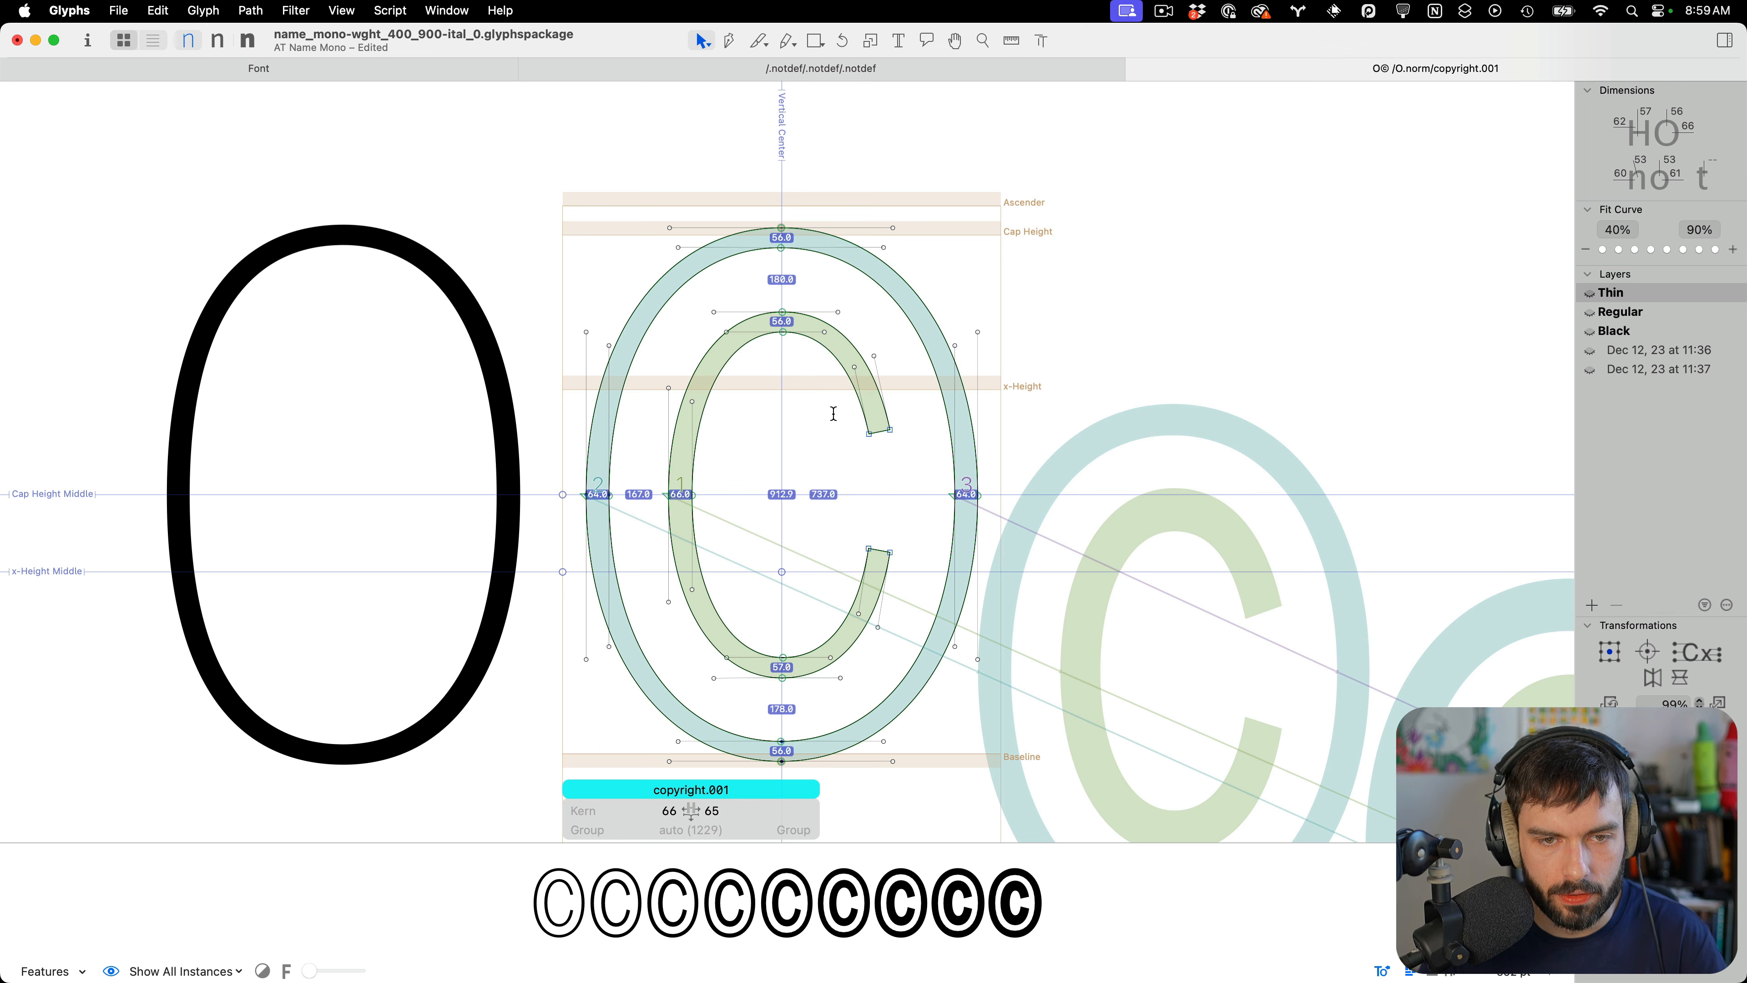
key("t")
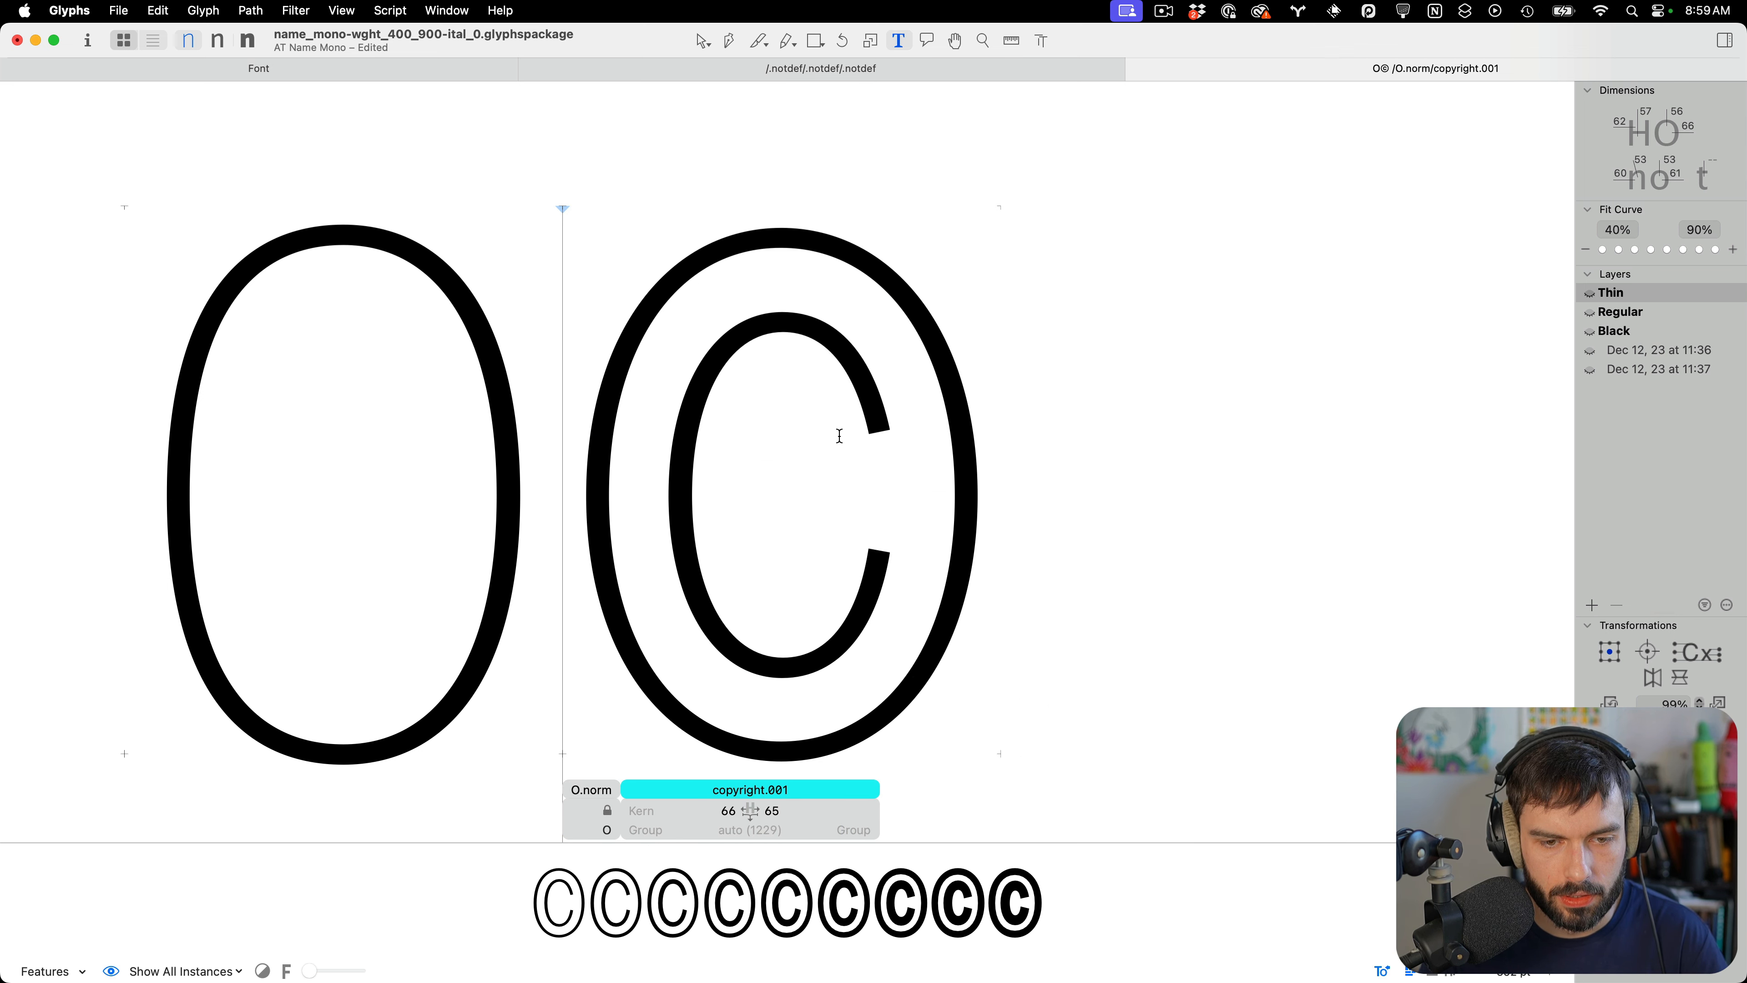
key("Escape")
key("super+s")
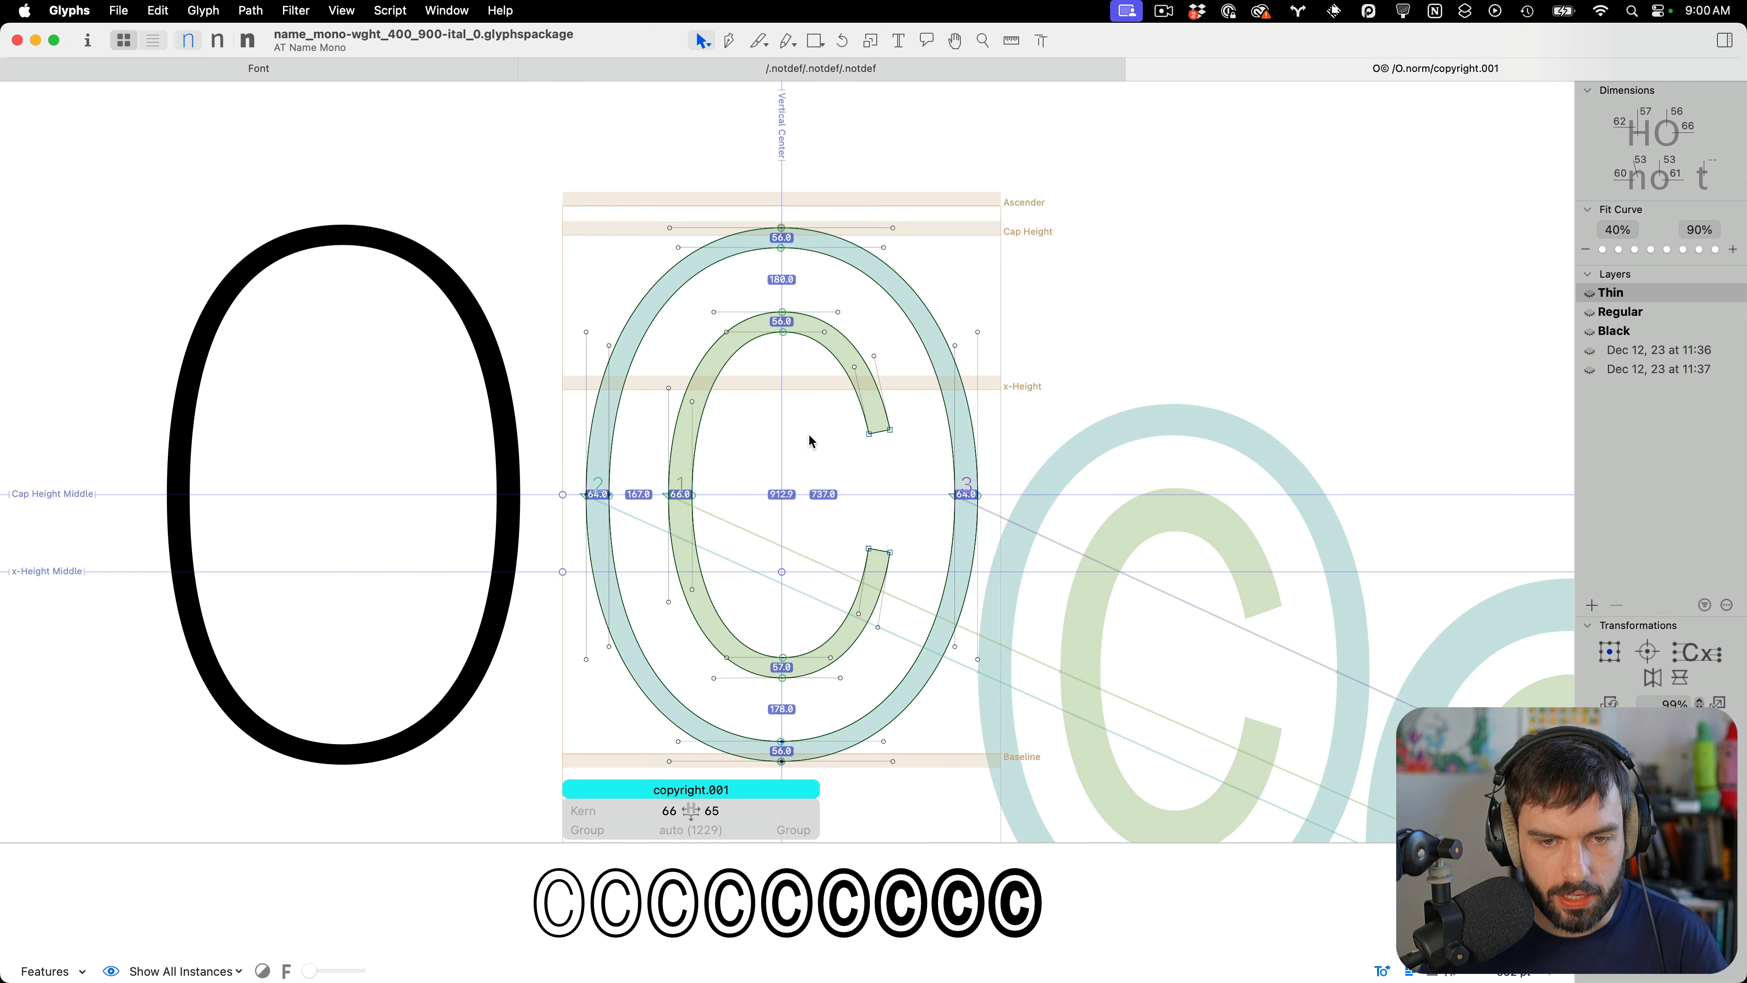
Rename the glyph copyright.001 to copyright.norm
left_click(710, 790)
left_click_drag(710, 790, 790, 793)
type("norm")
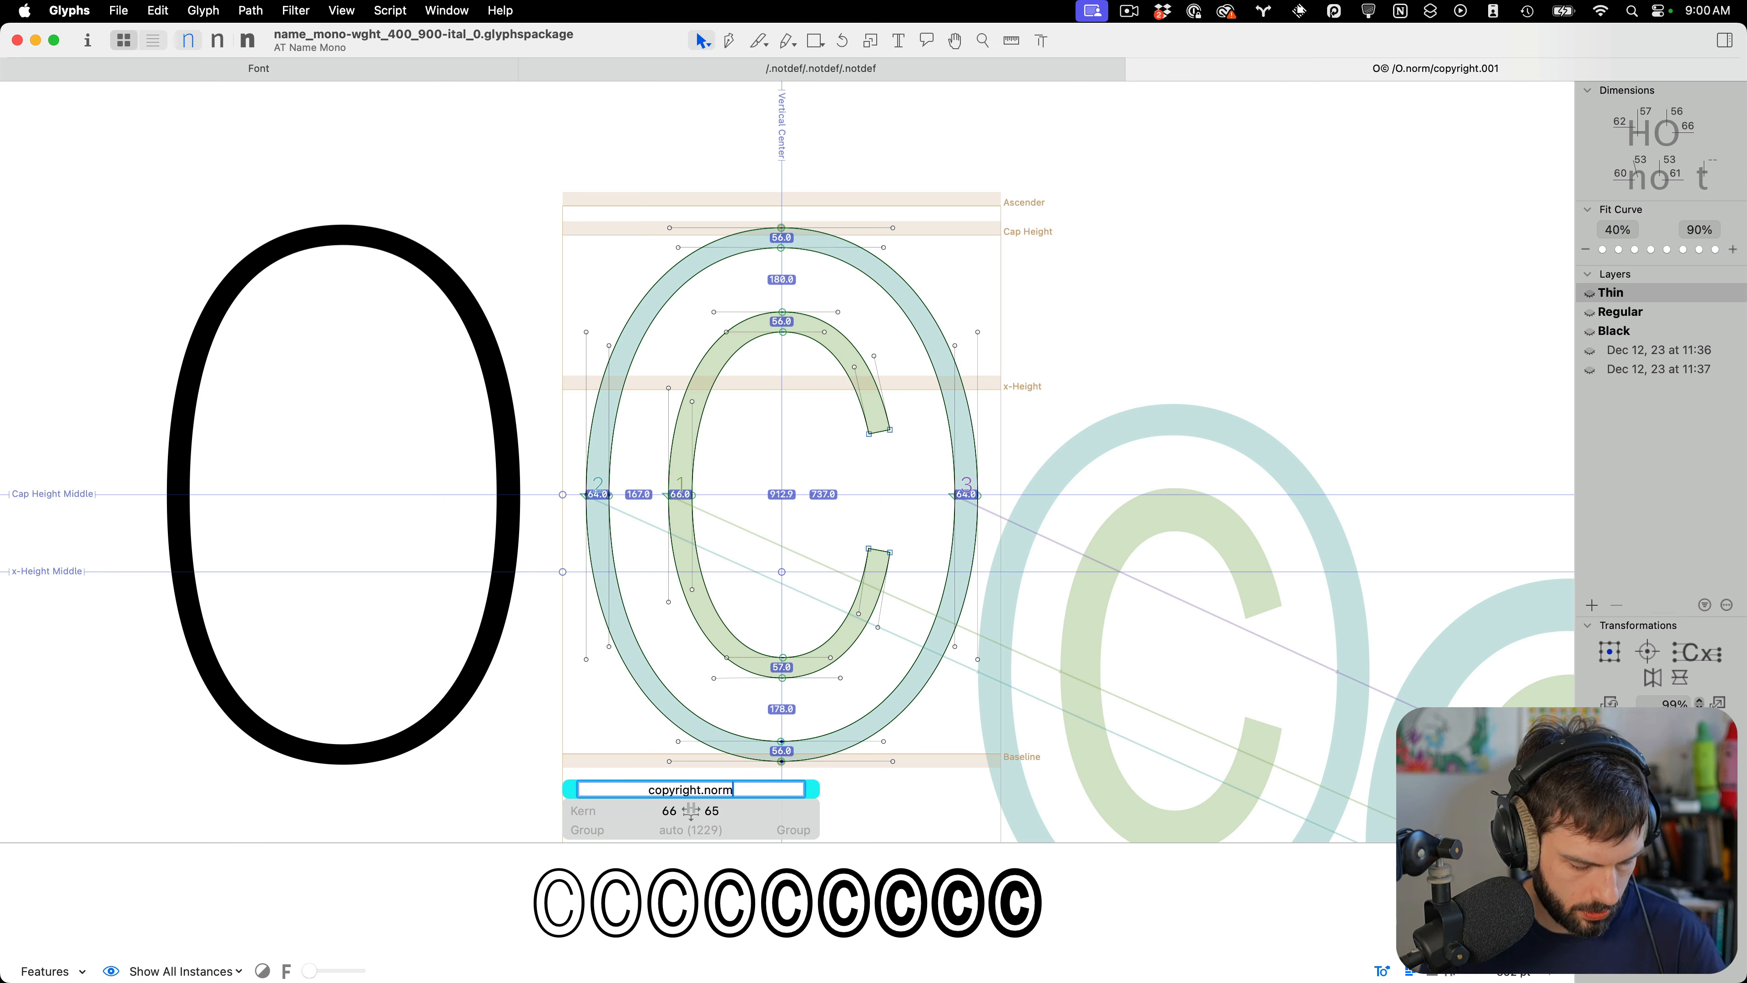
key("Return")
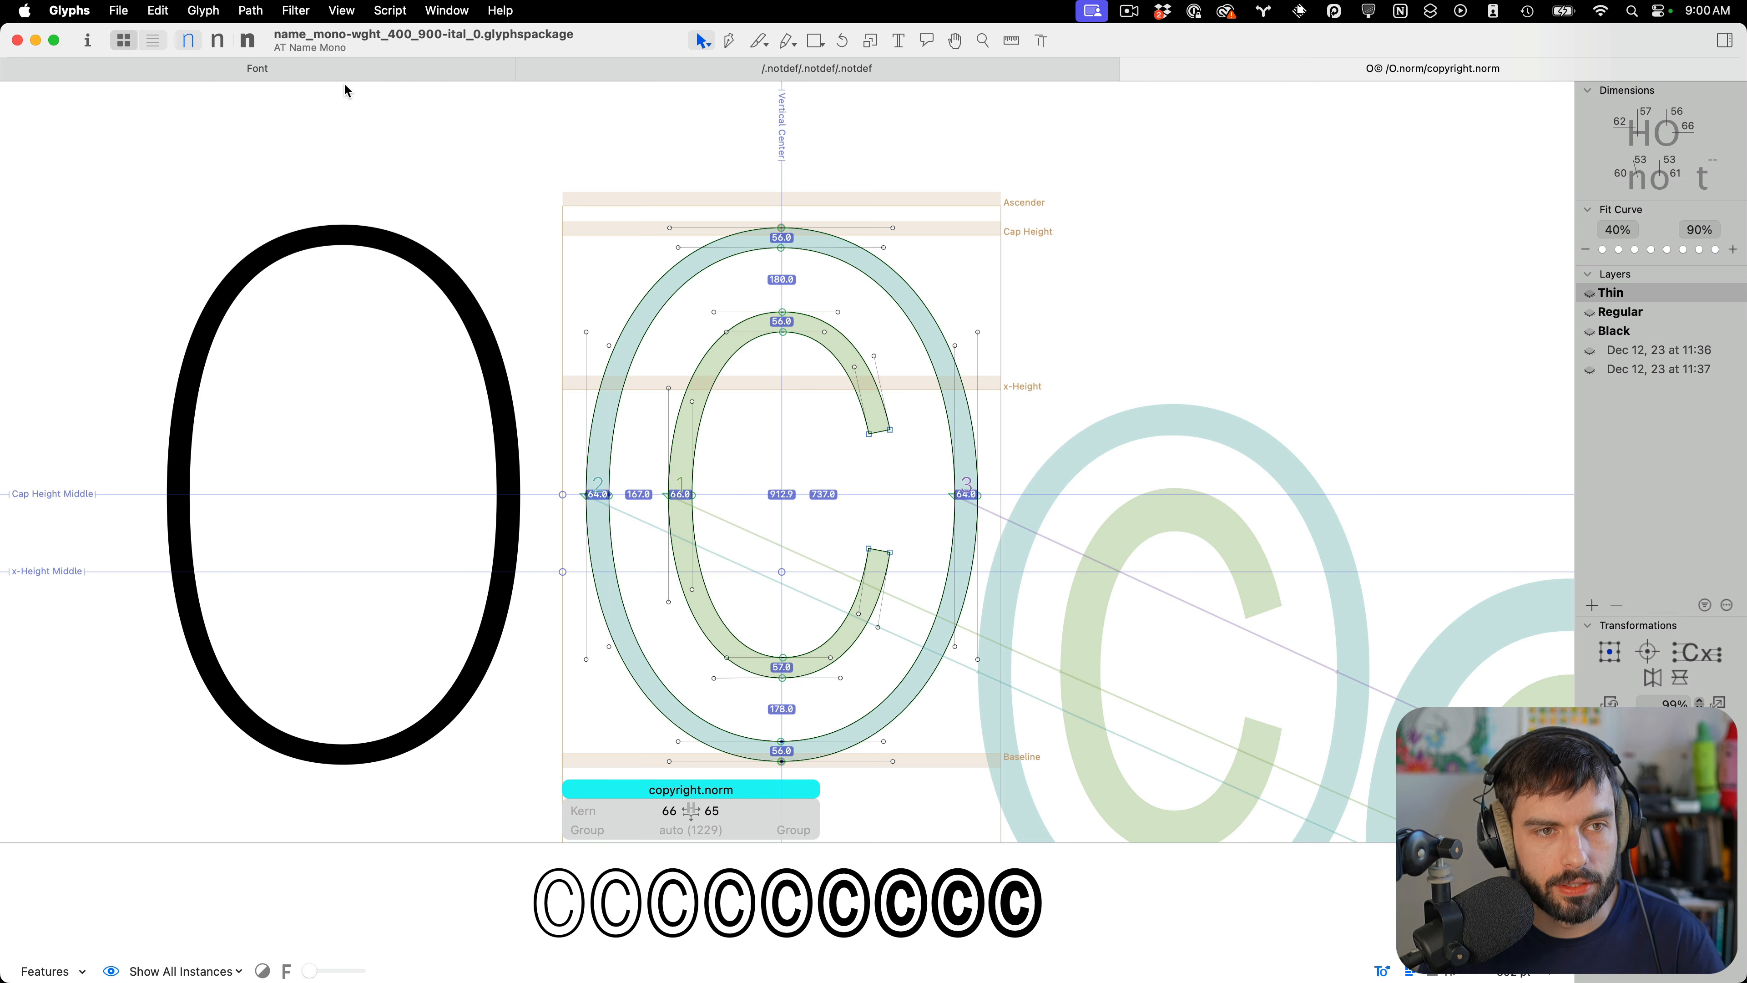
Search the font view for copyri, select copyright.norm and enable its export
left_click(303, 75)
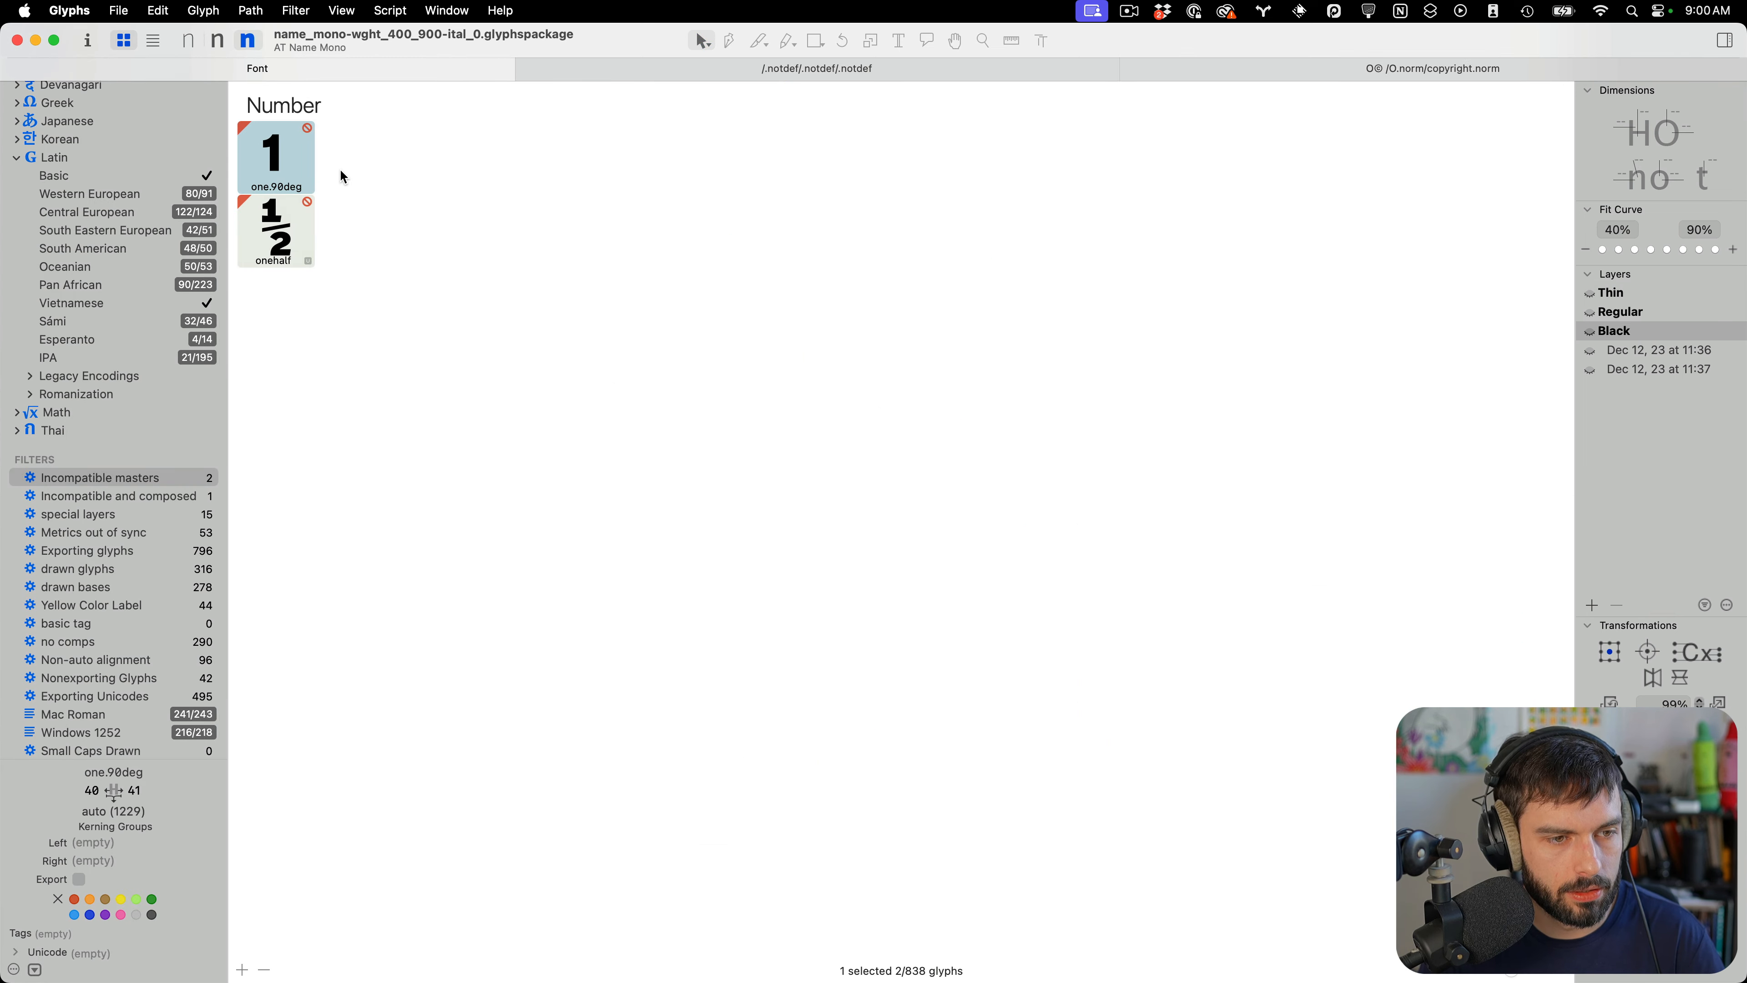
scroll(97, 138, "up", 10)
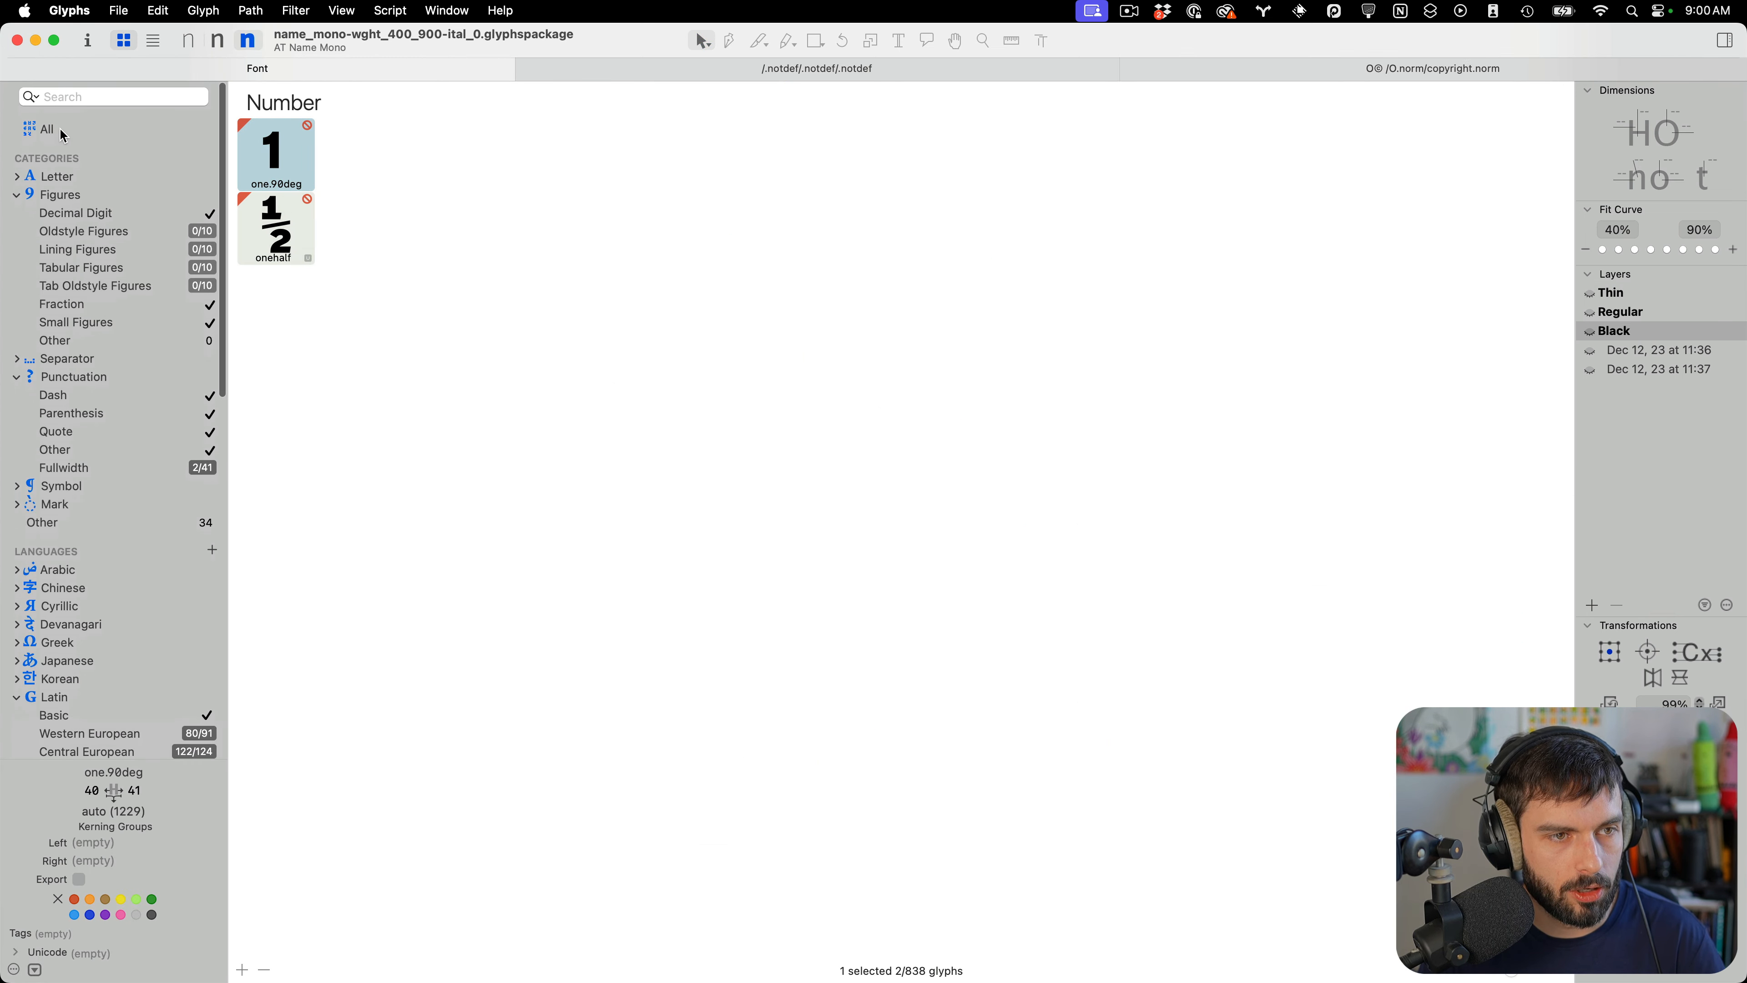
left_click(63, 131)
left_click(77, 100)
type("copyri")
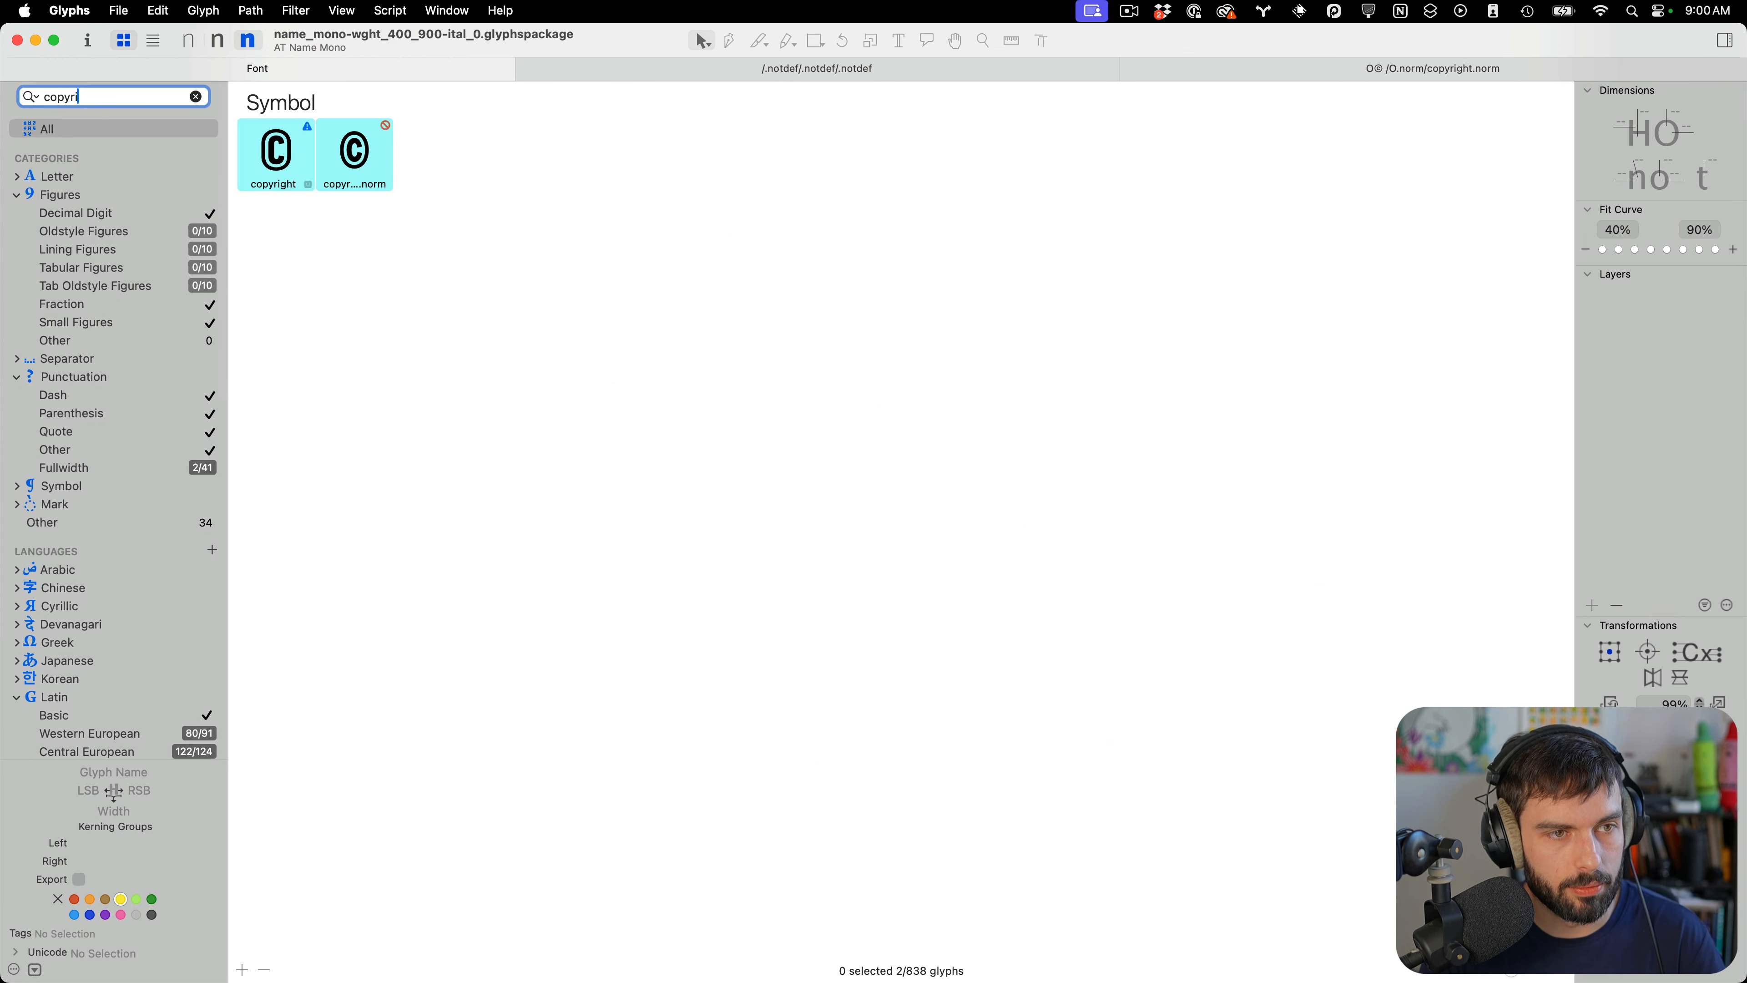
left_click(371, 171)
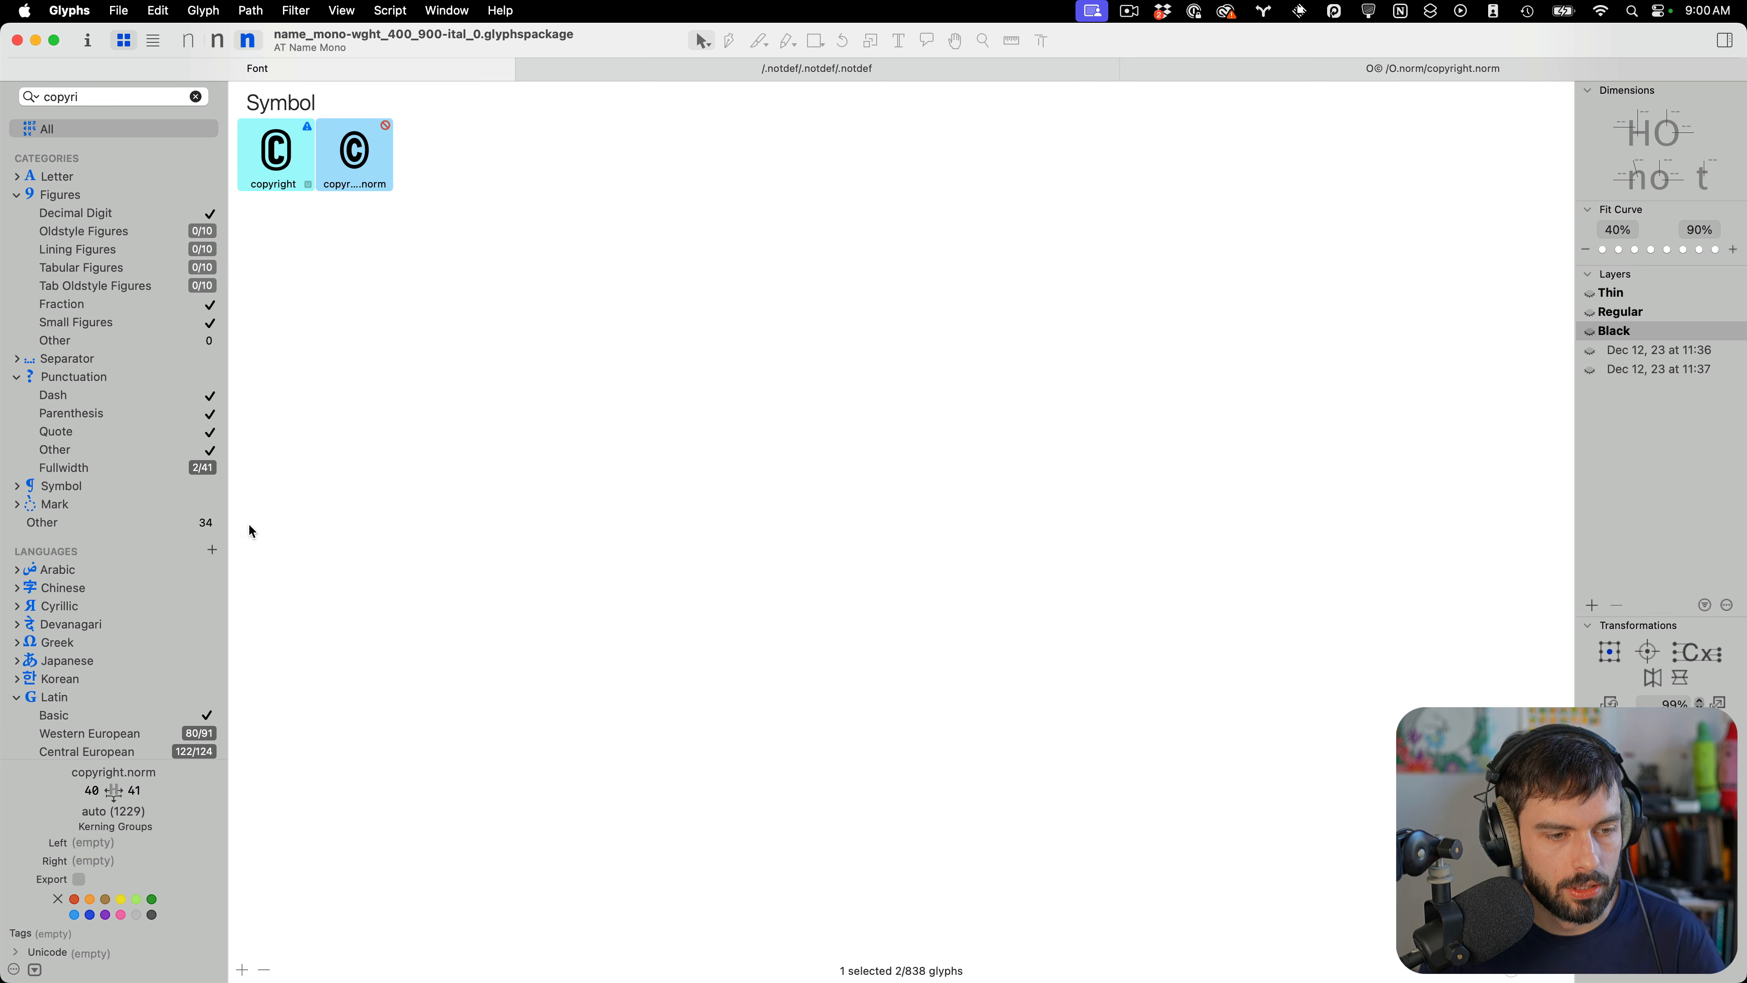
left_click(80, 880)
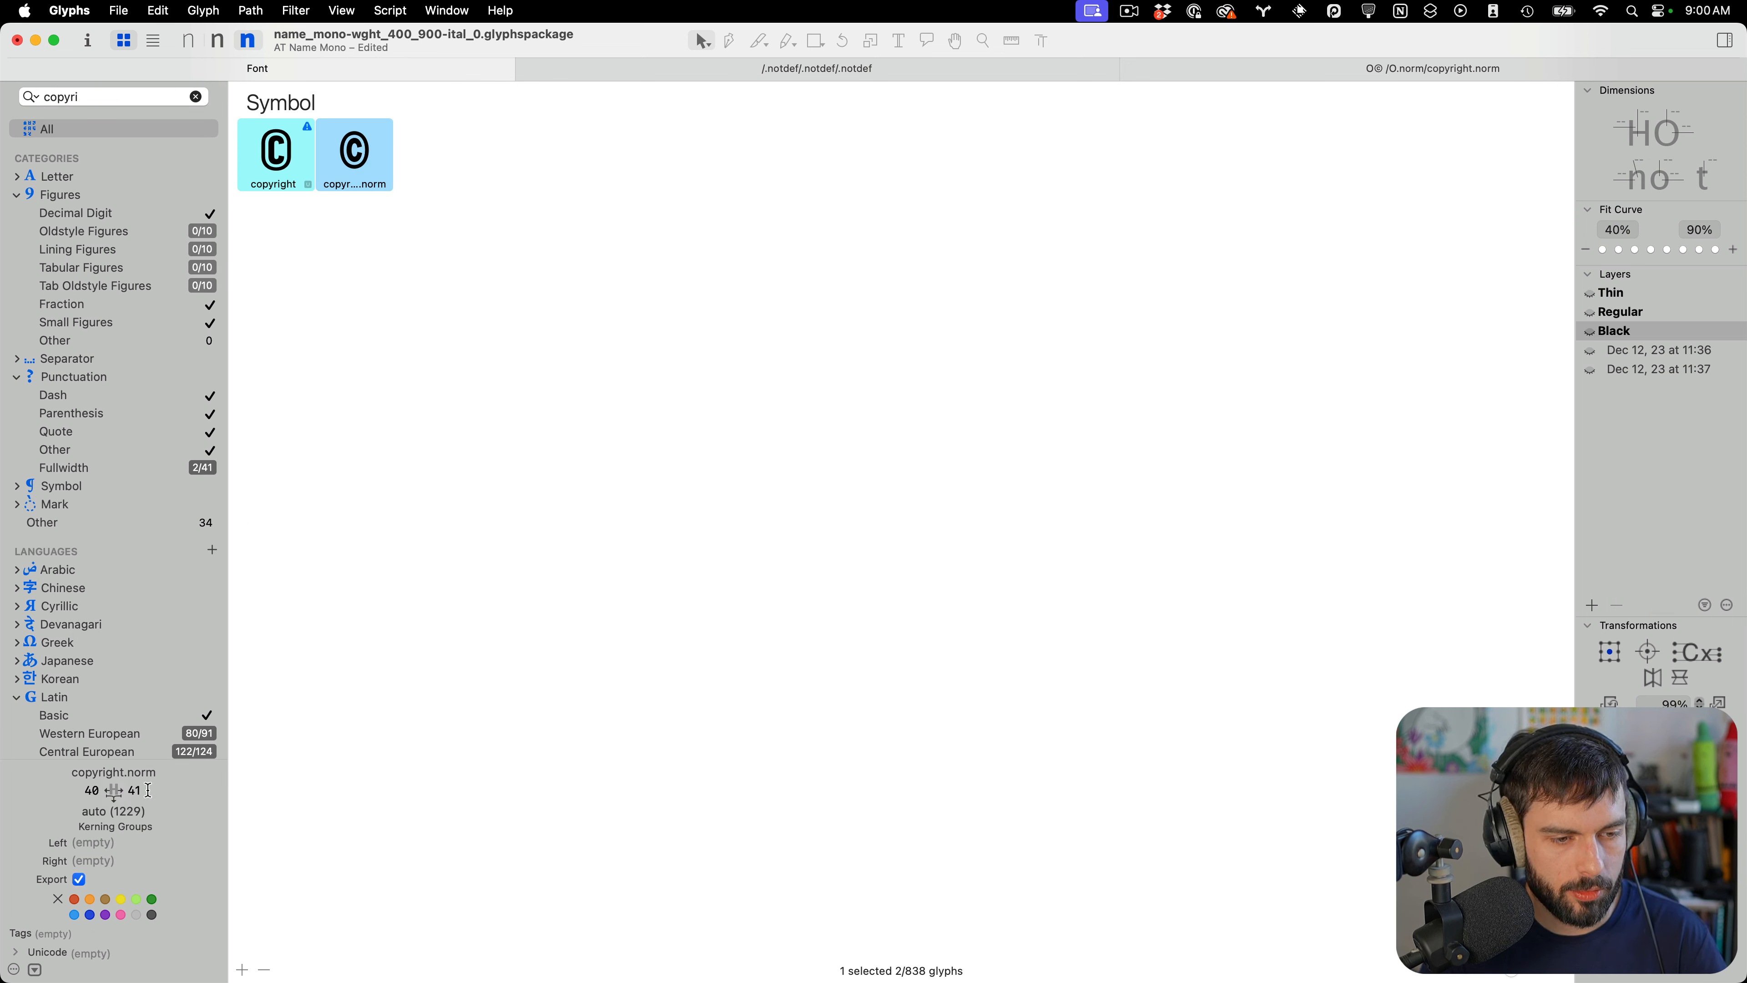
Set copyright.norm's left sidebearing metrics key to =|
left_click(149, 790)
type("=|")
key("Return")
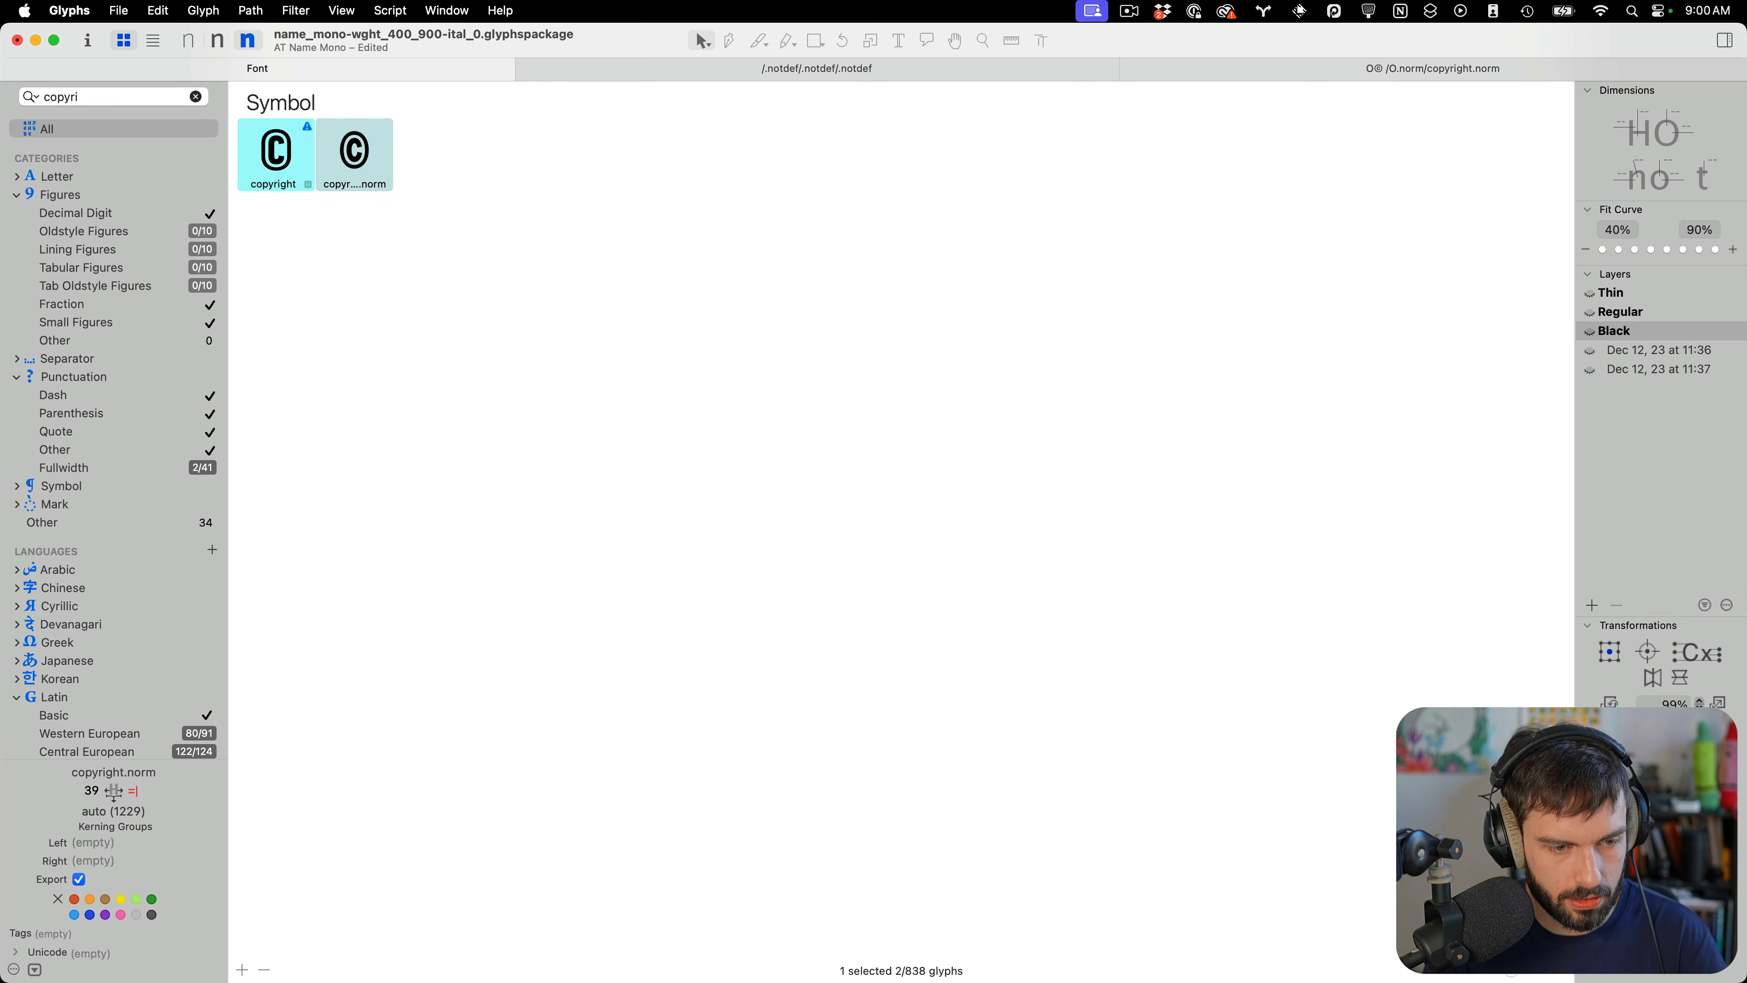
Open copyright.norm in the Black master, realign its sidebearings to the metrics keys, and save
double_click(357, 136)
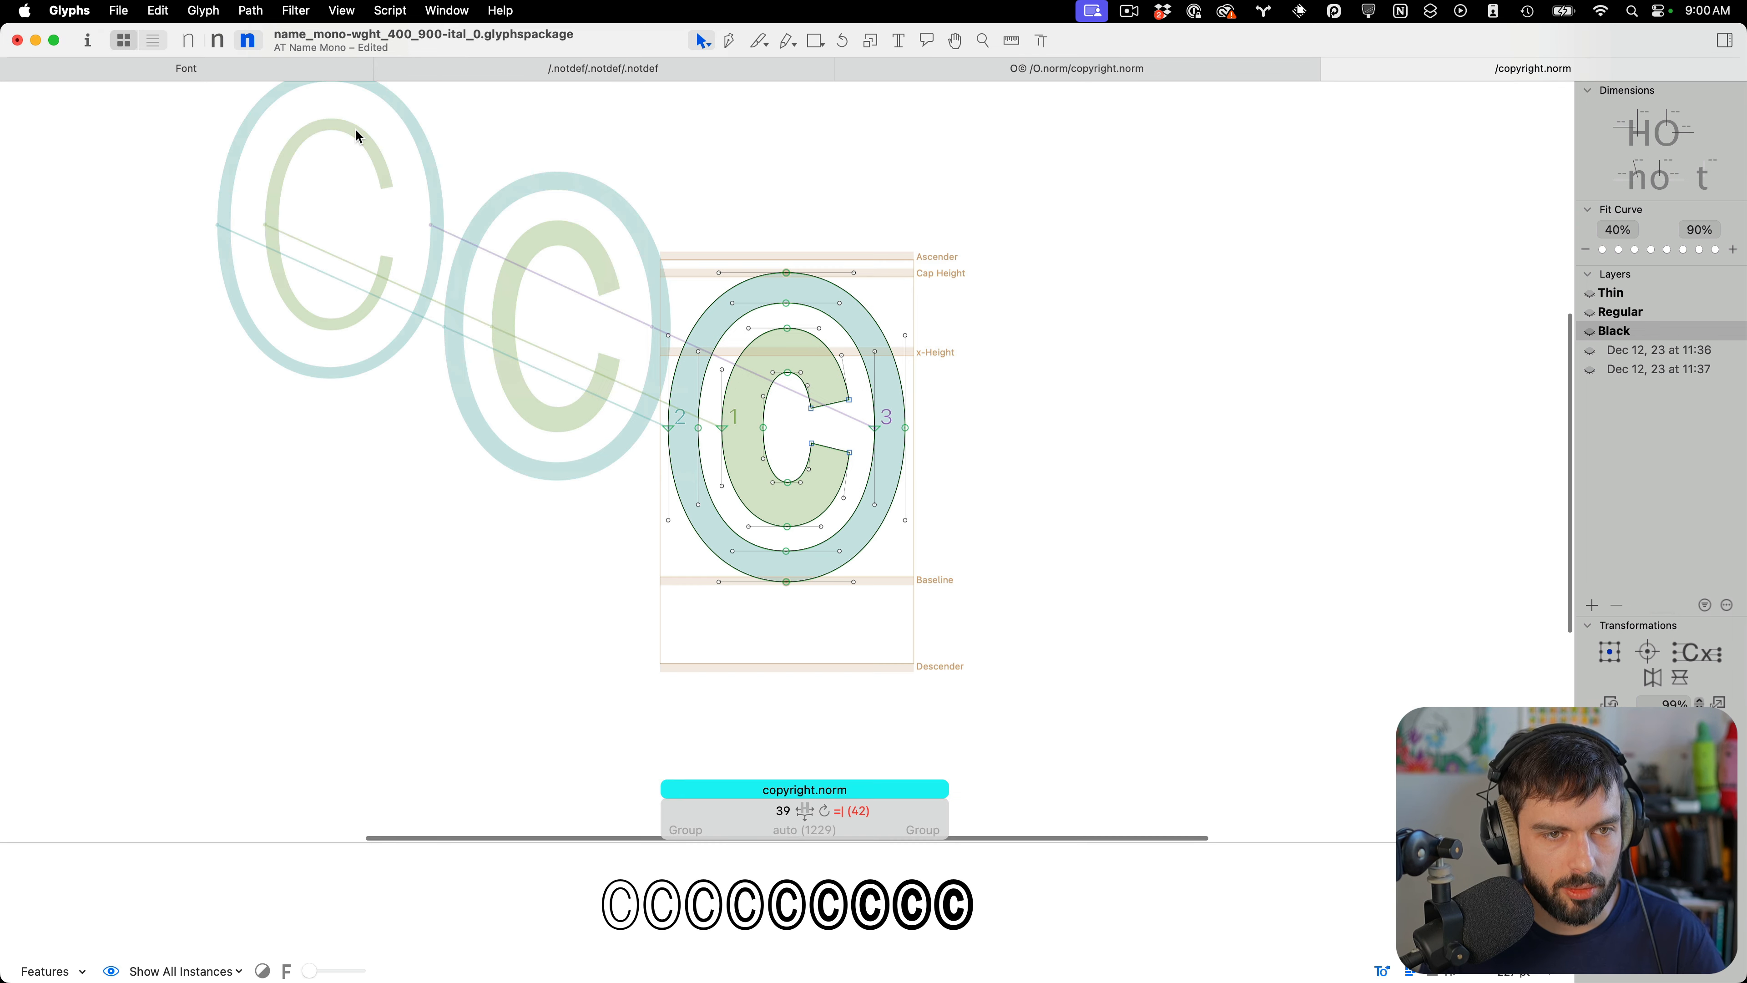
scroll(889, 500, "up", 3)
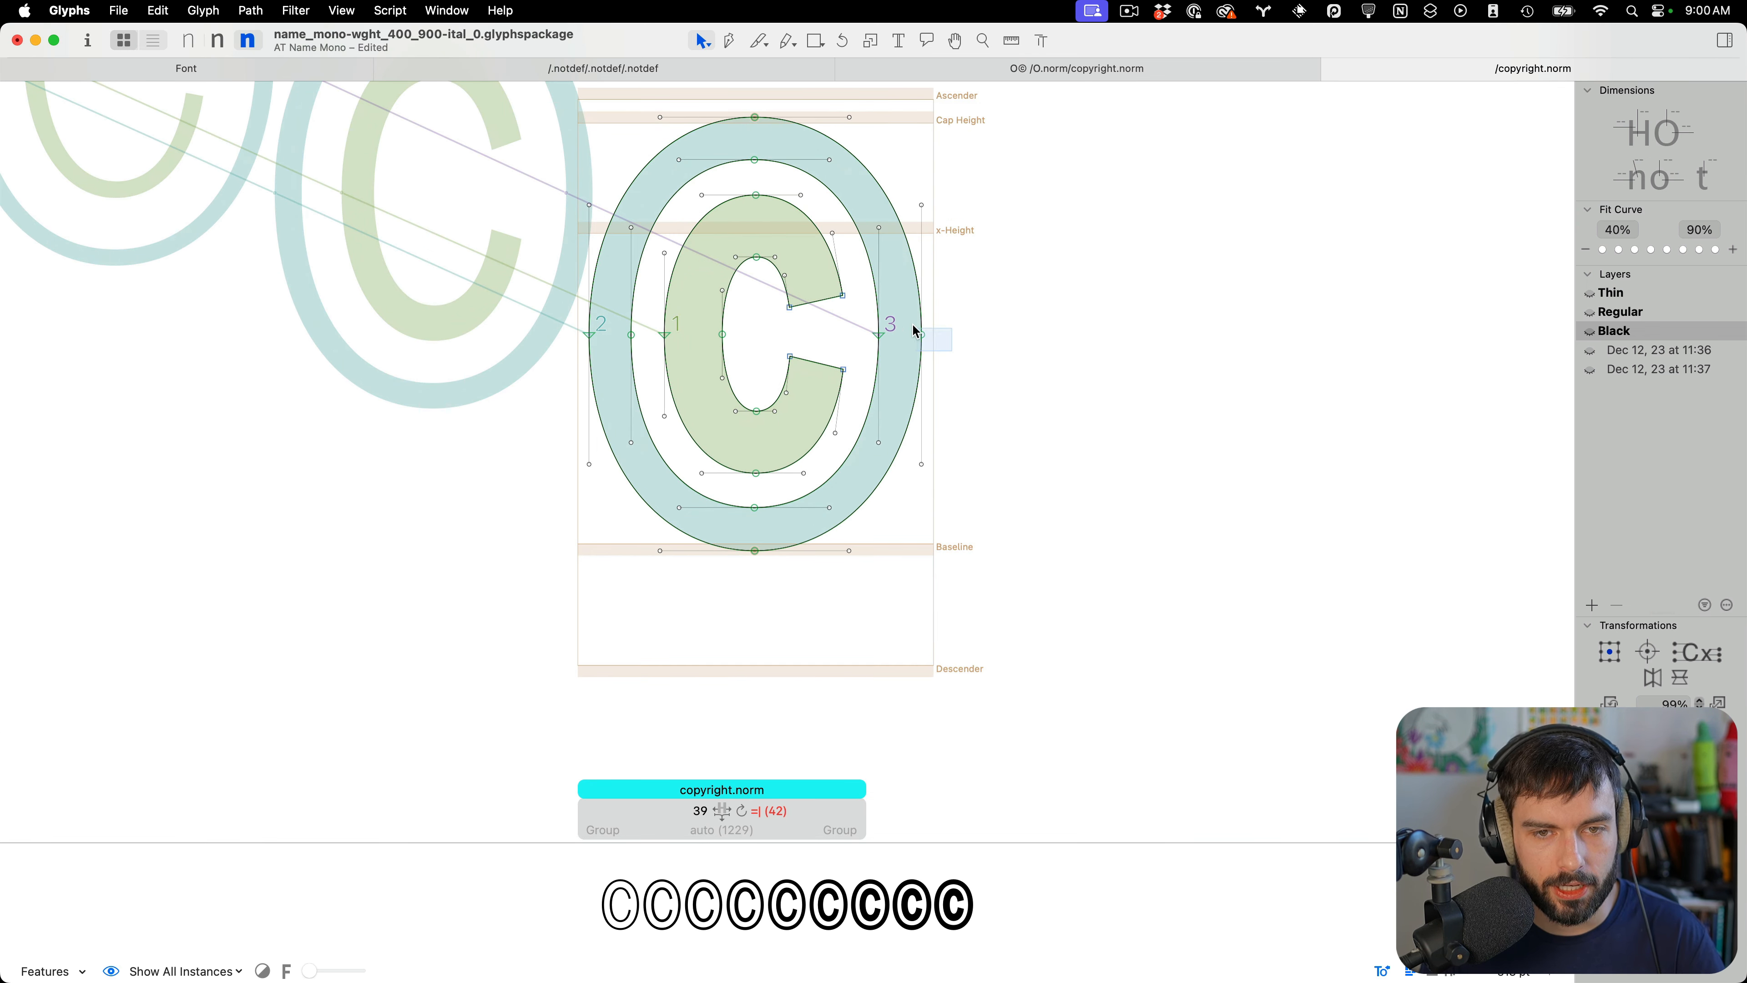
left_click_drag(861, 307, 862, 307)
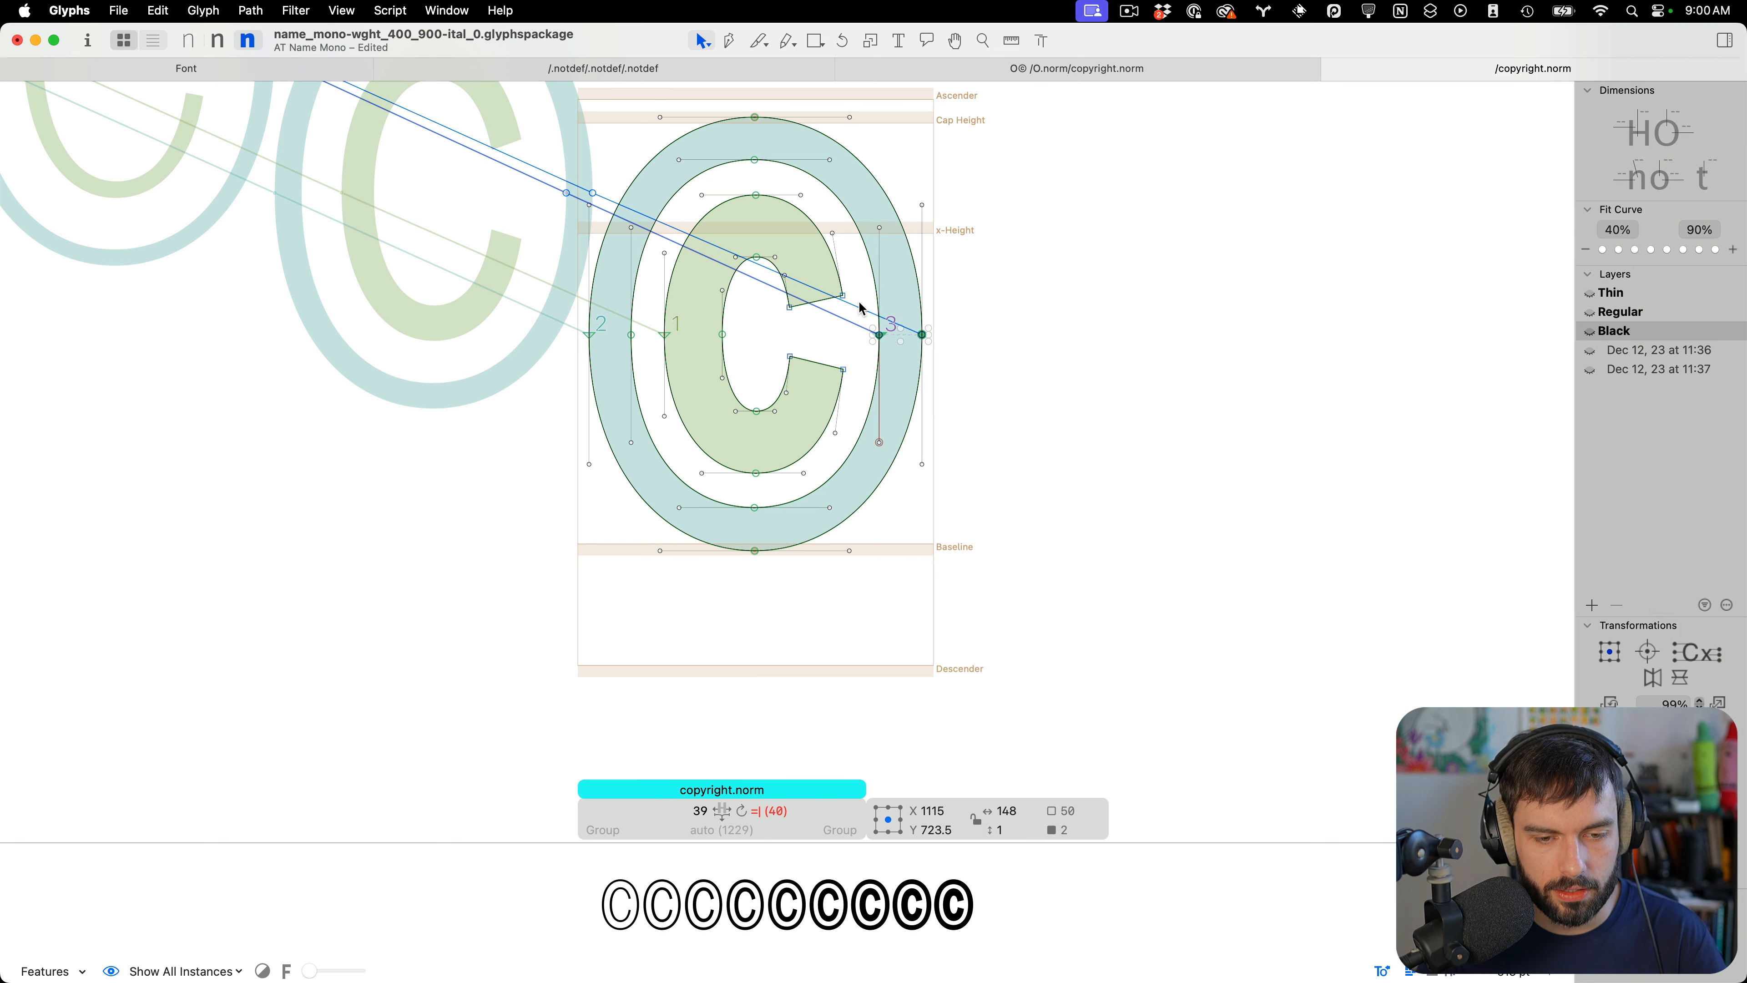
left_click(1025, 316)
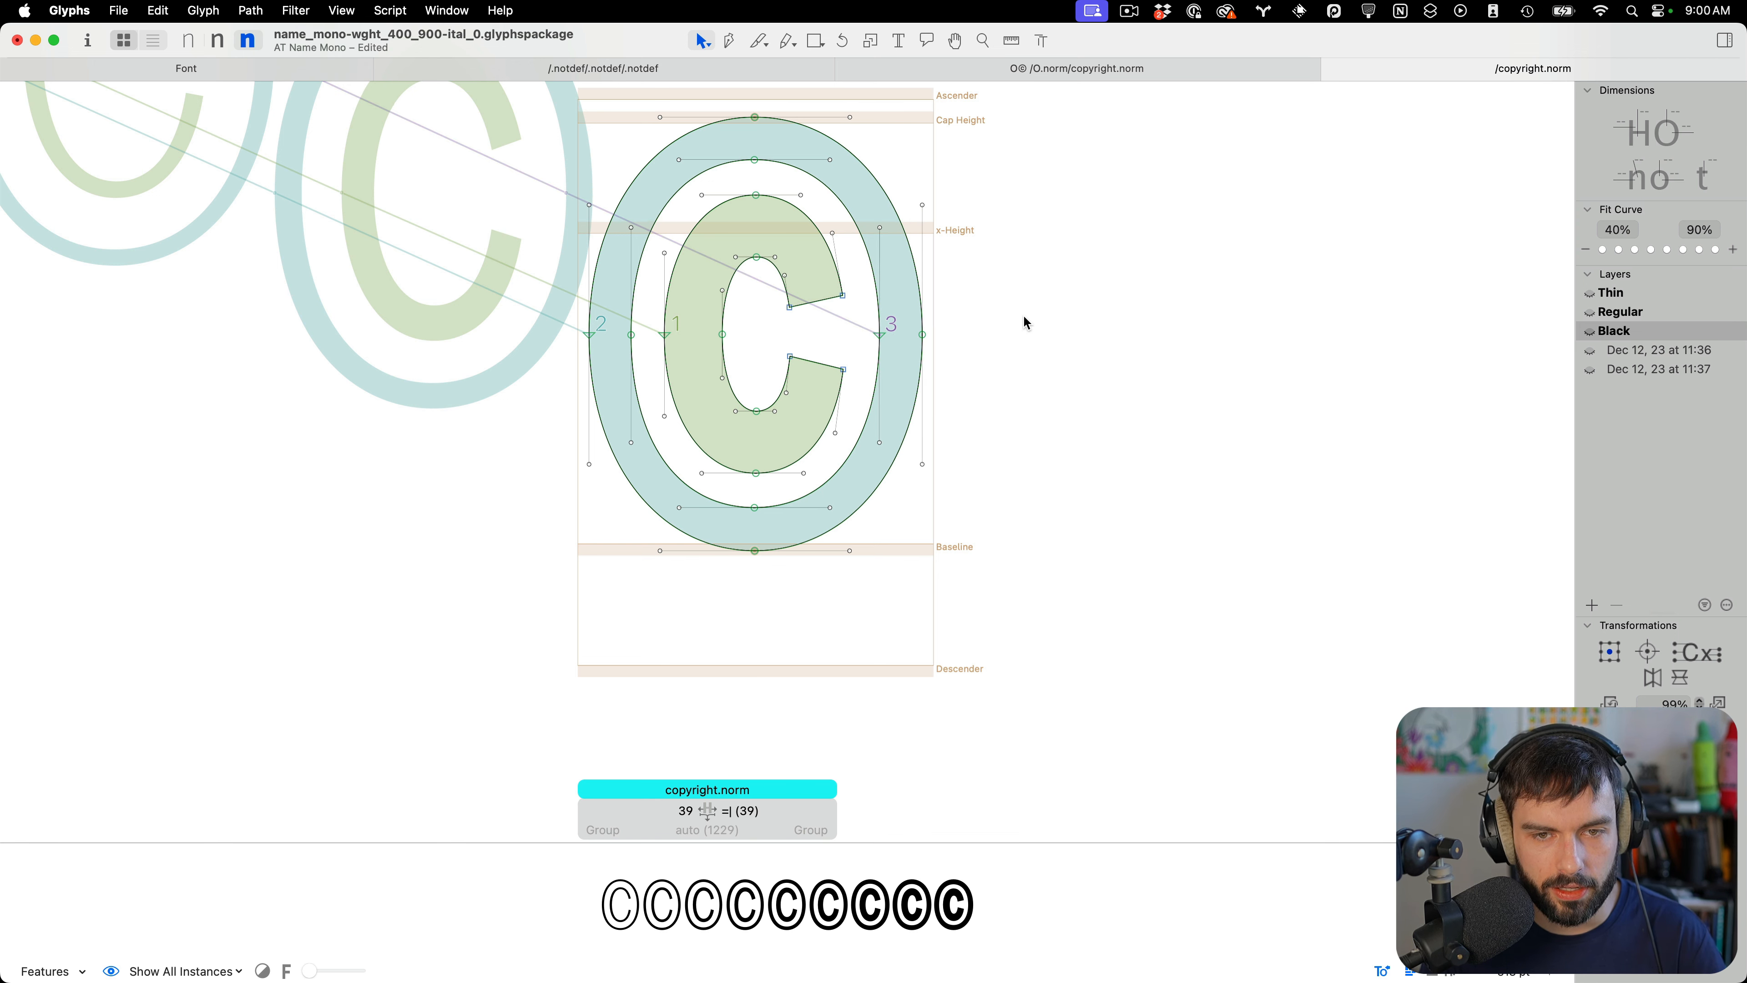
key("super+s")
Examine the C's terminal nodes in the Black master at close zoom and save the font
key("space")
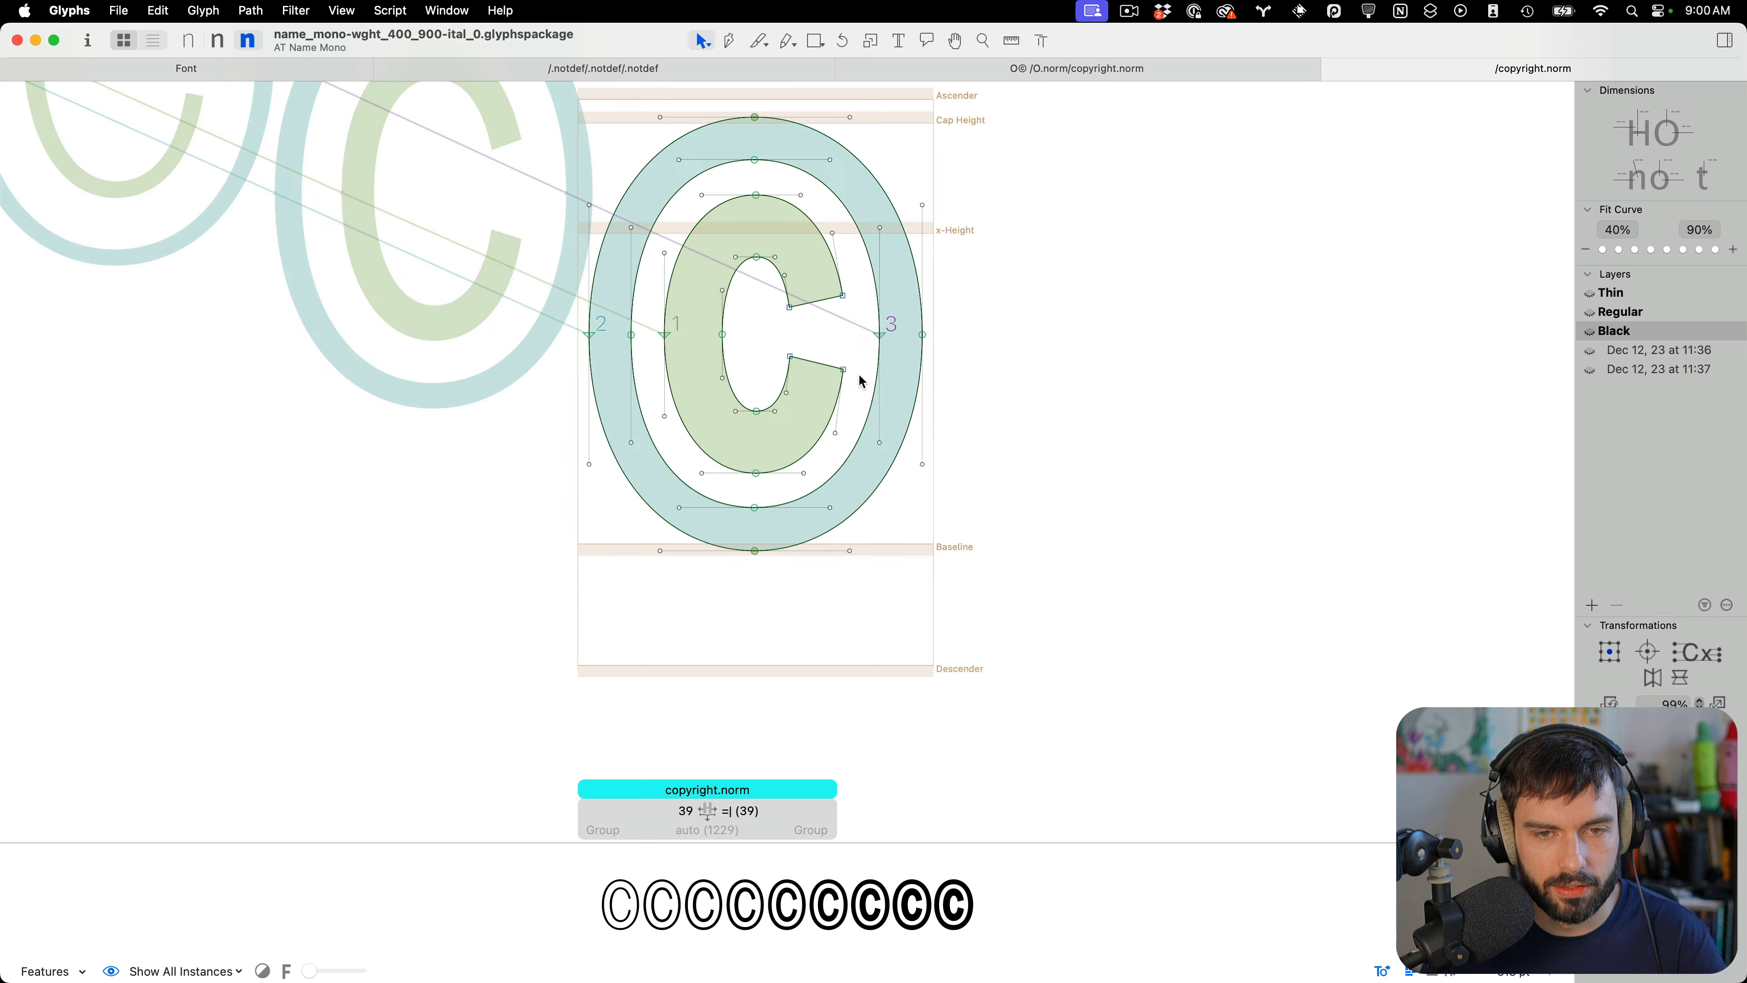
scroll(714, 229, "up", 5)
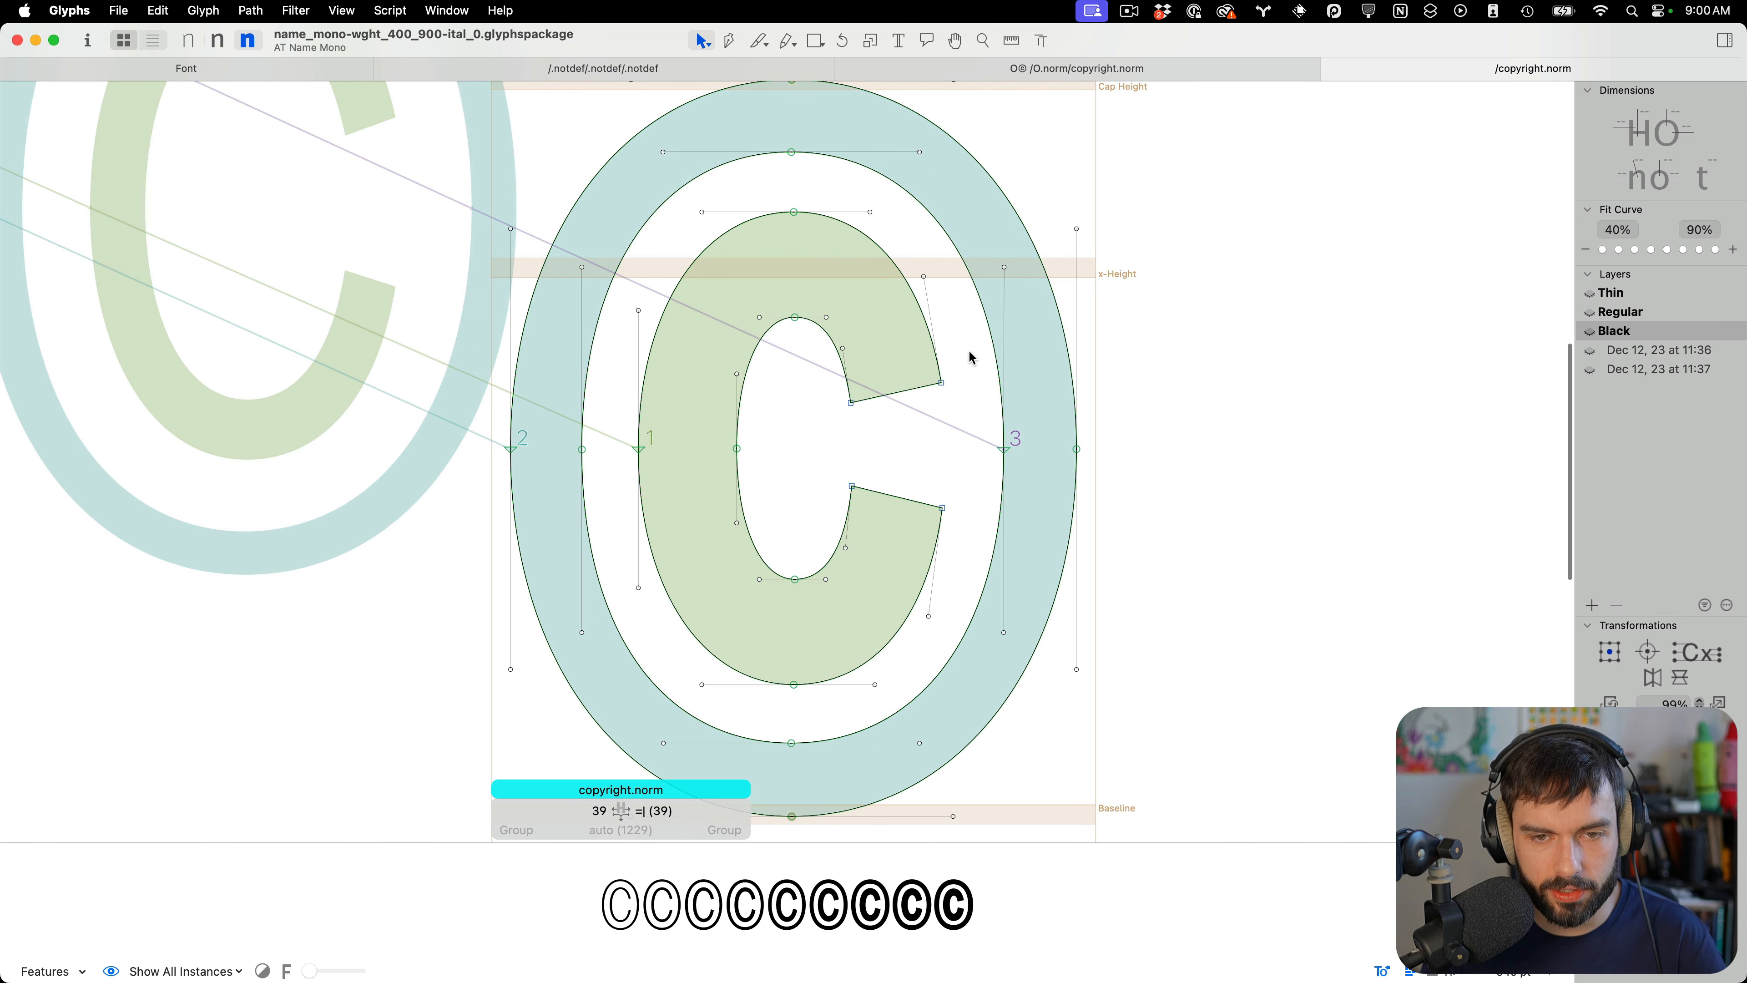
left_click_drag(971, 352, 808, 522)
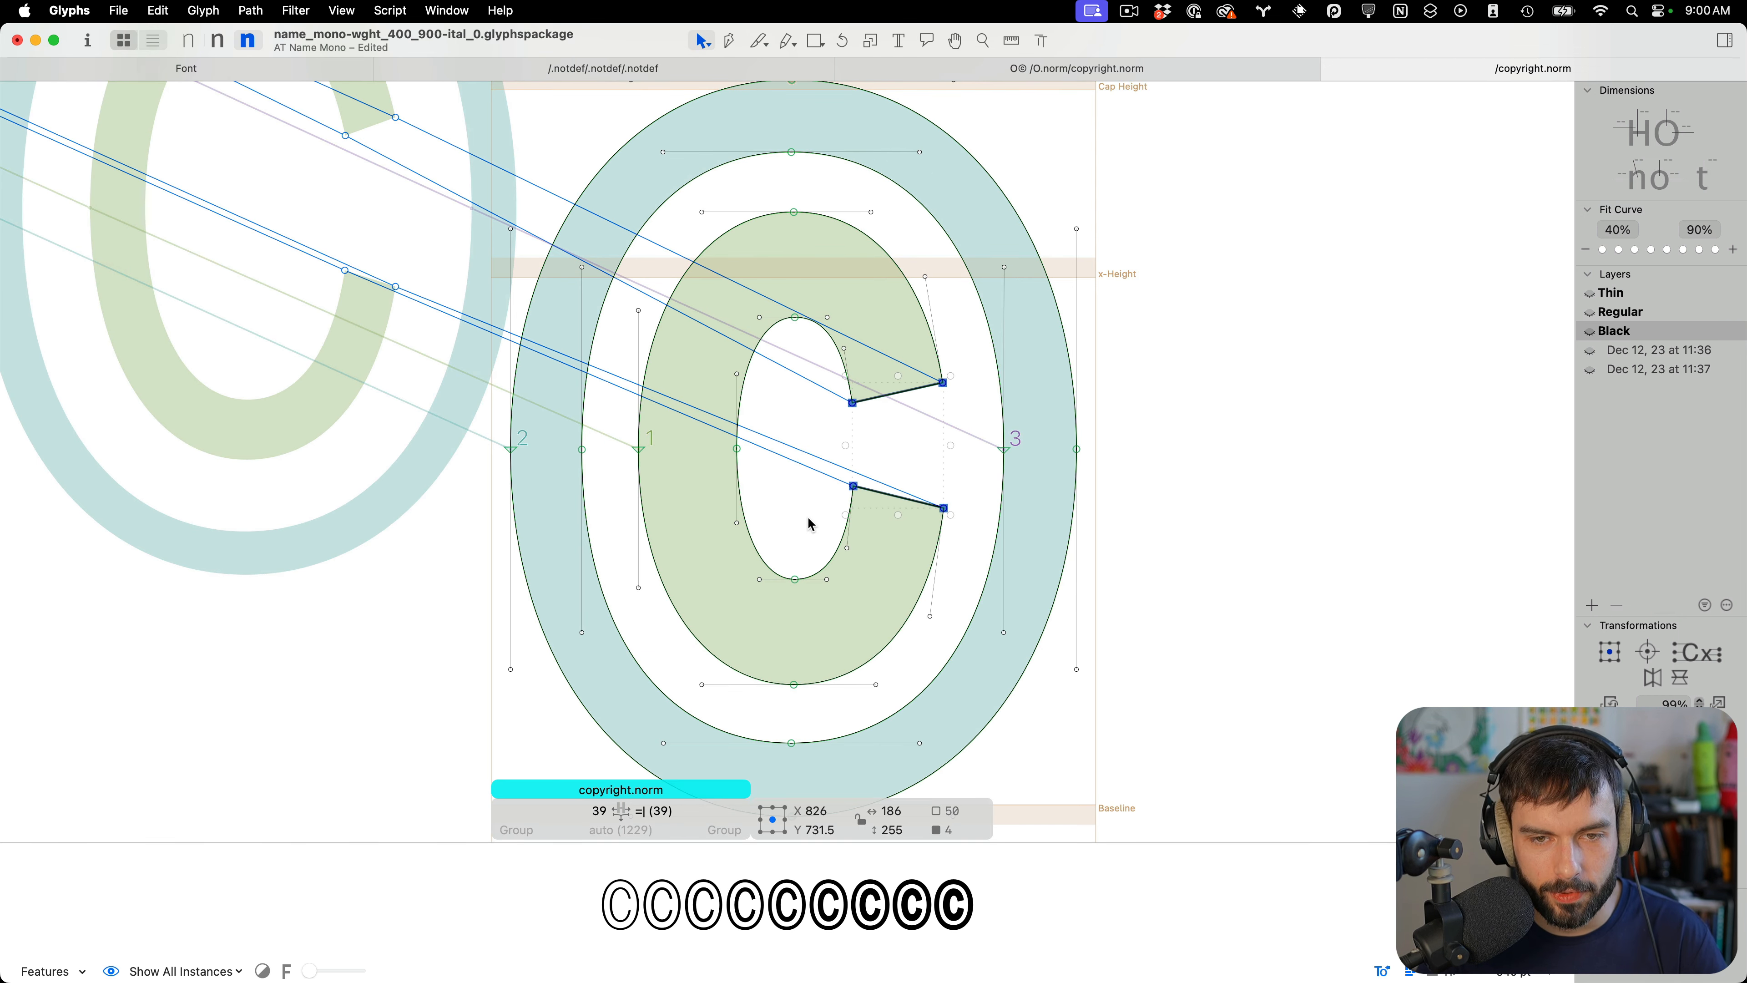
key("space")
scroll(968, 442, "down", 5)
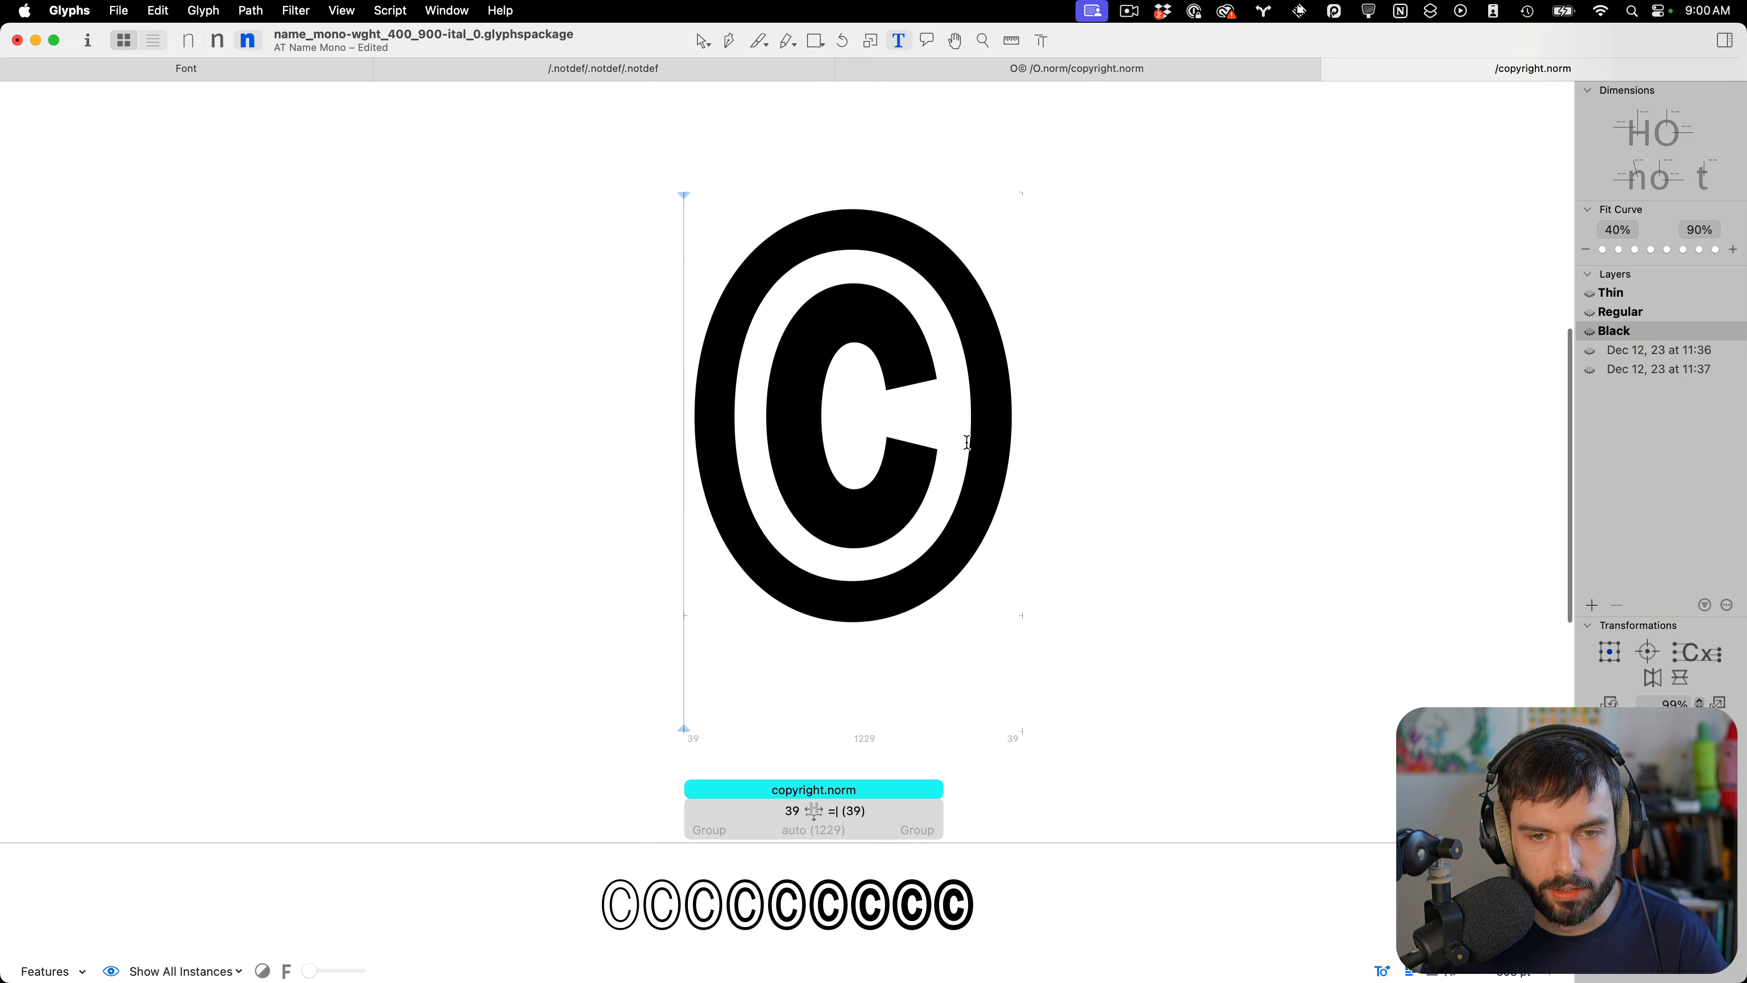
key("super+s")
Switch to the Regular master, update copyright.norm's metrics, and save
scroll(968, 441, "up", 3)
key("super+2")
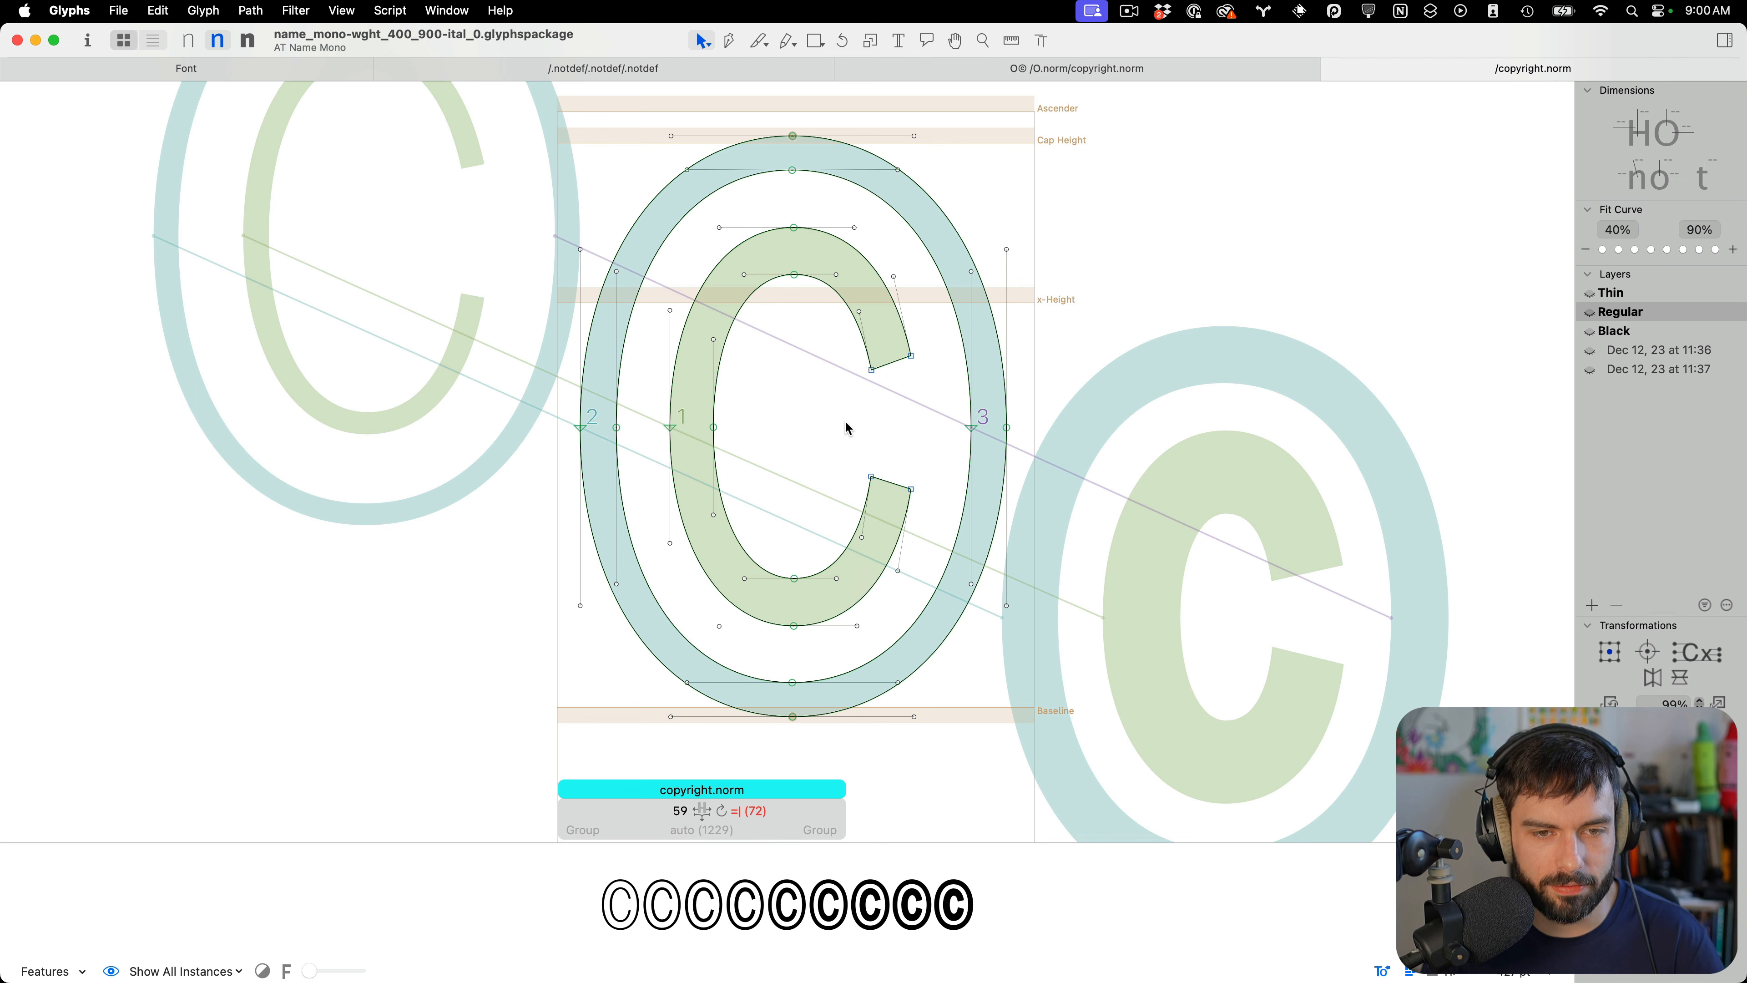
key("ctrl+super+m")
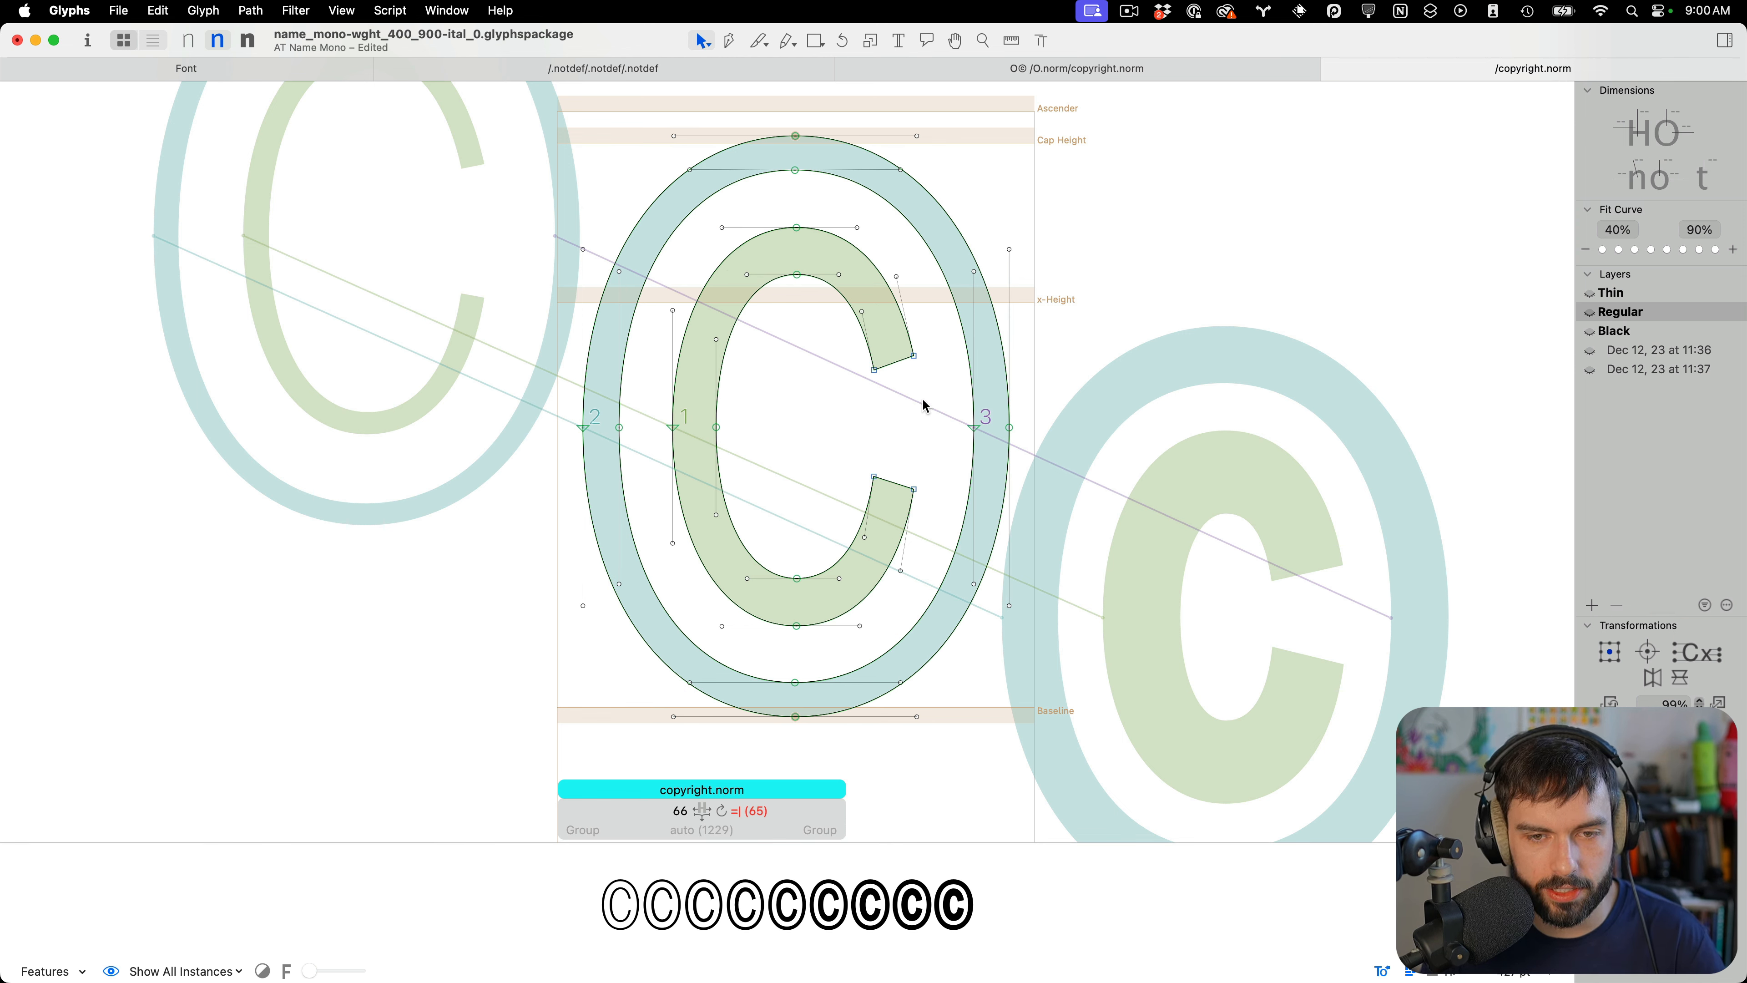
left_click_drag(922, 399, 1069, 467)
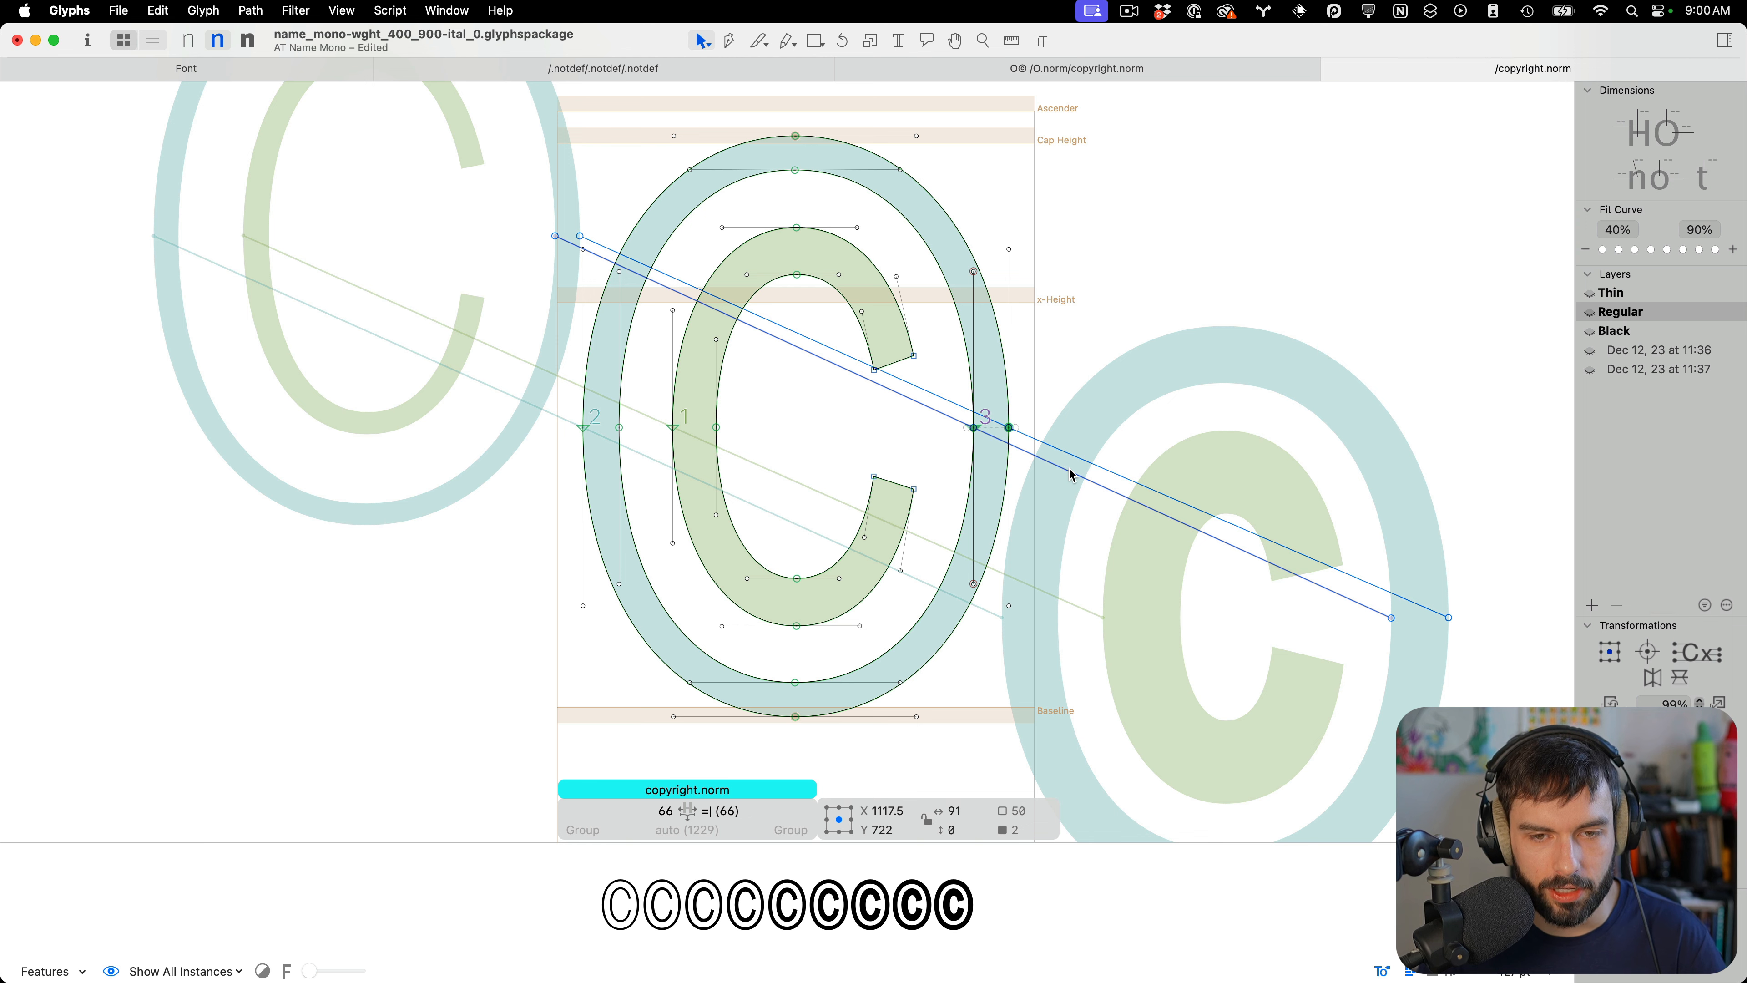
key("super+s")
Preview the Regular copyright.norm as text at close zoom
key("t")
key("Escape")
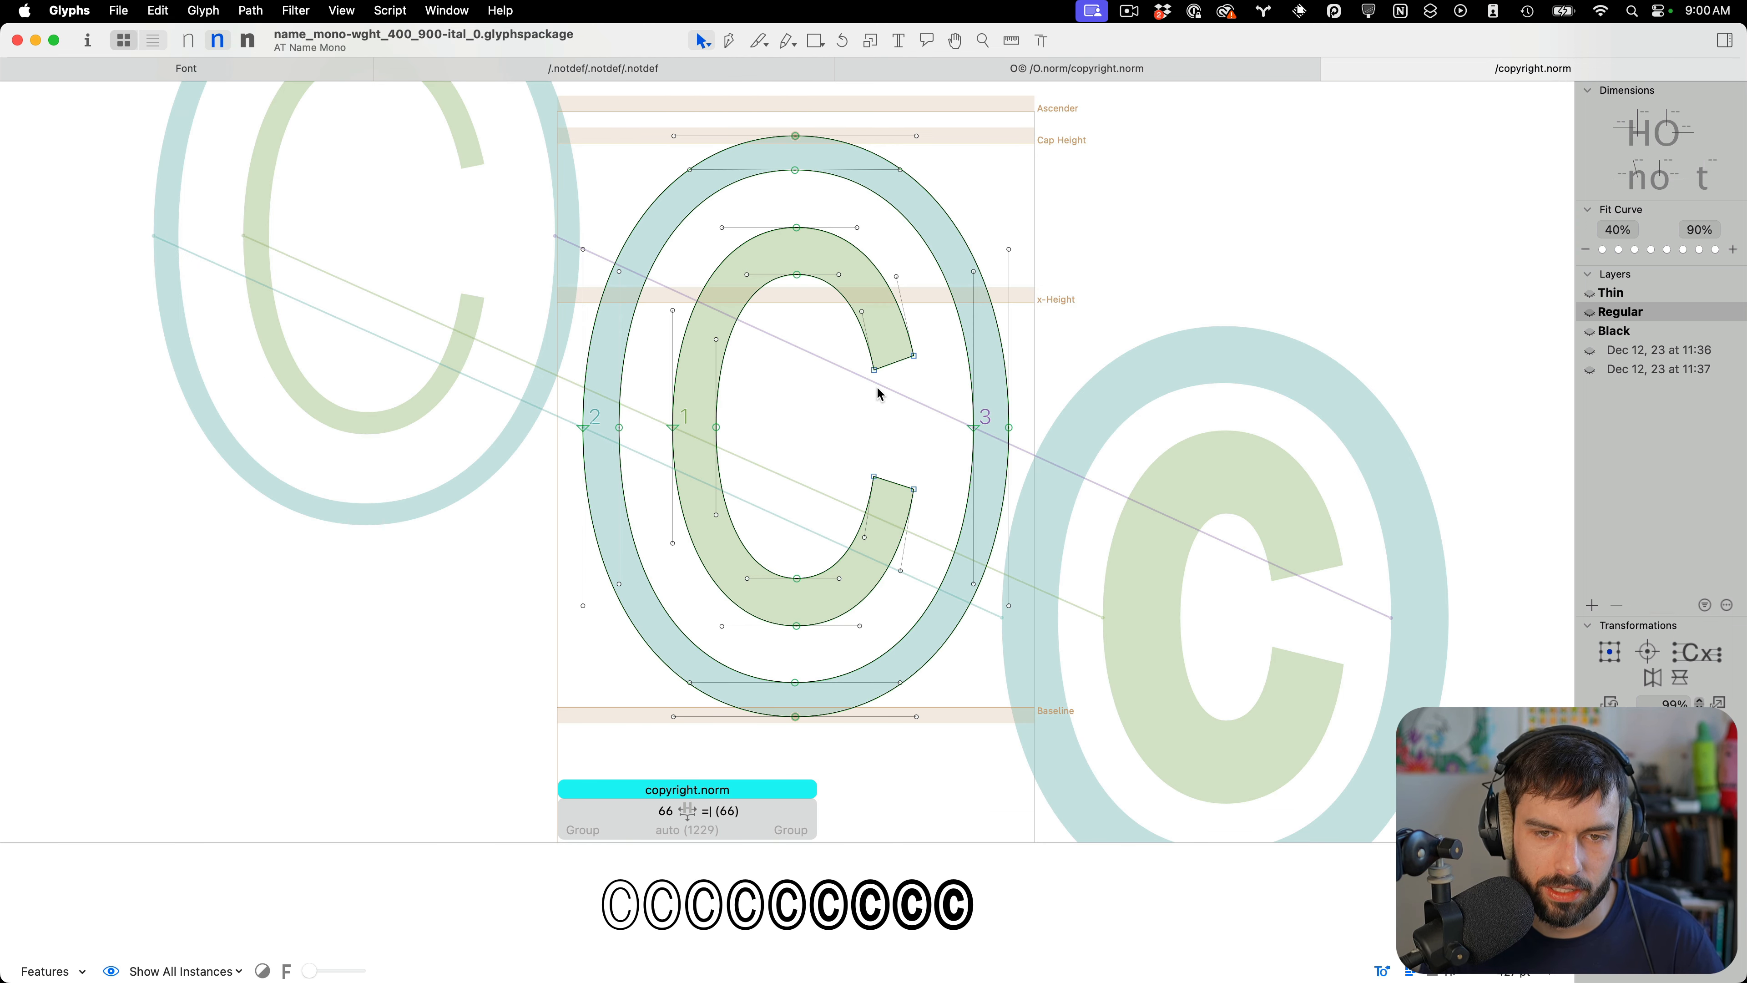
scroll(877, 392, "up", 3)
key("t")
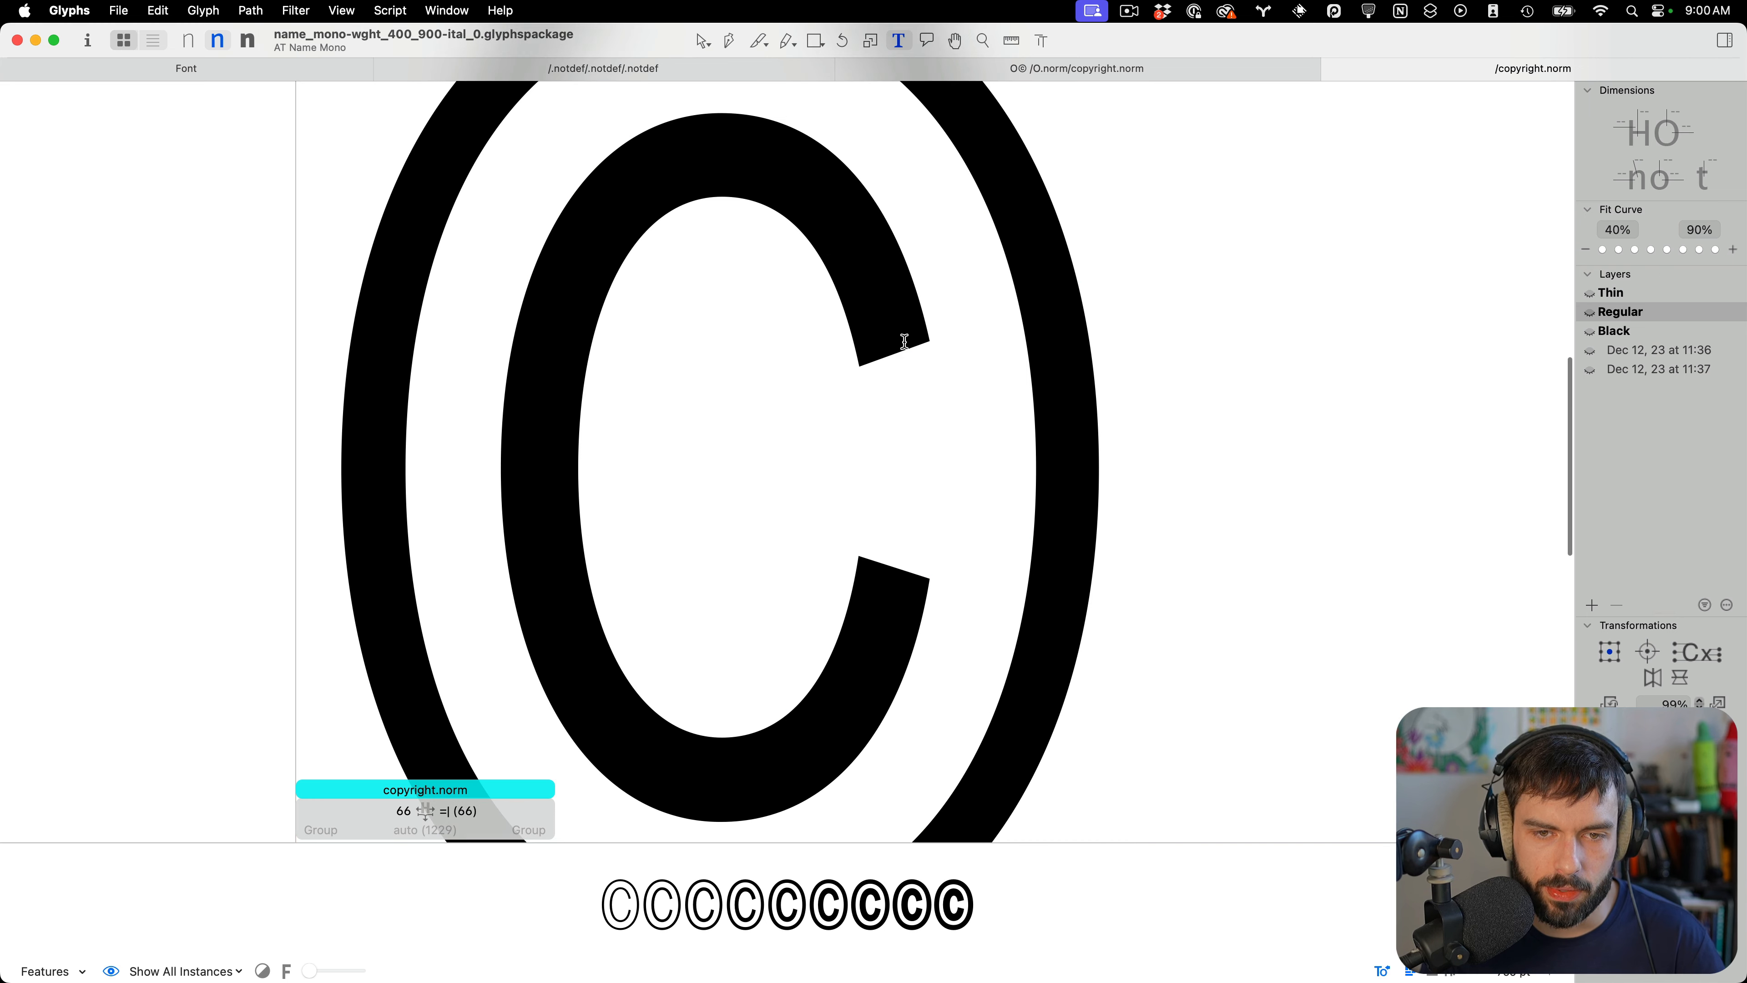
Reshape the C's upper terminal in the Regular master by moving its corner nodes, and preview it as text
key("Escape")
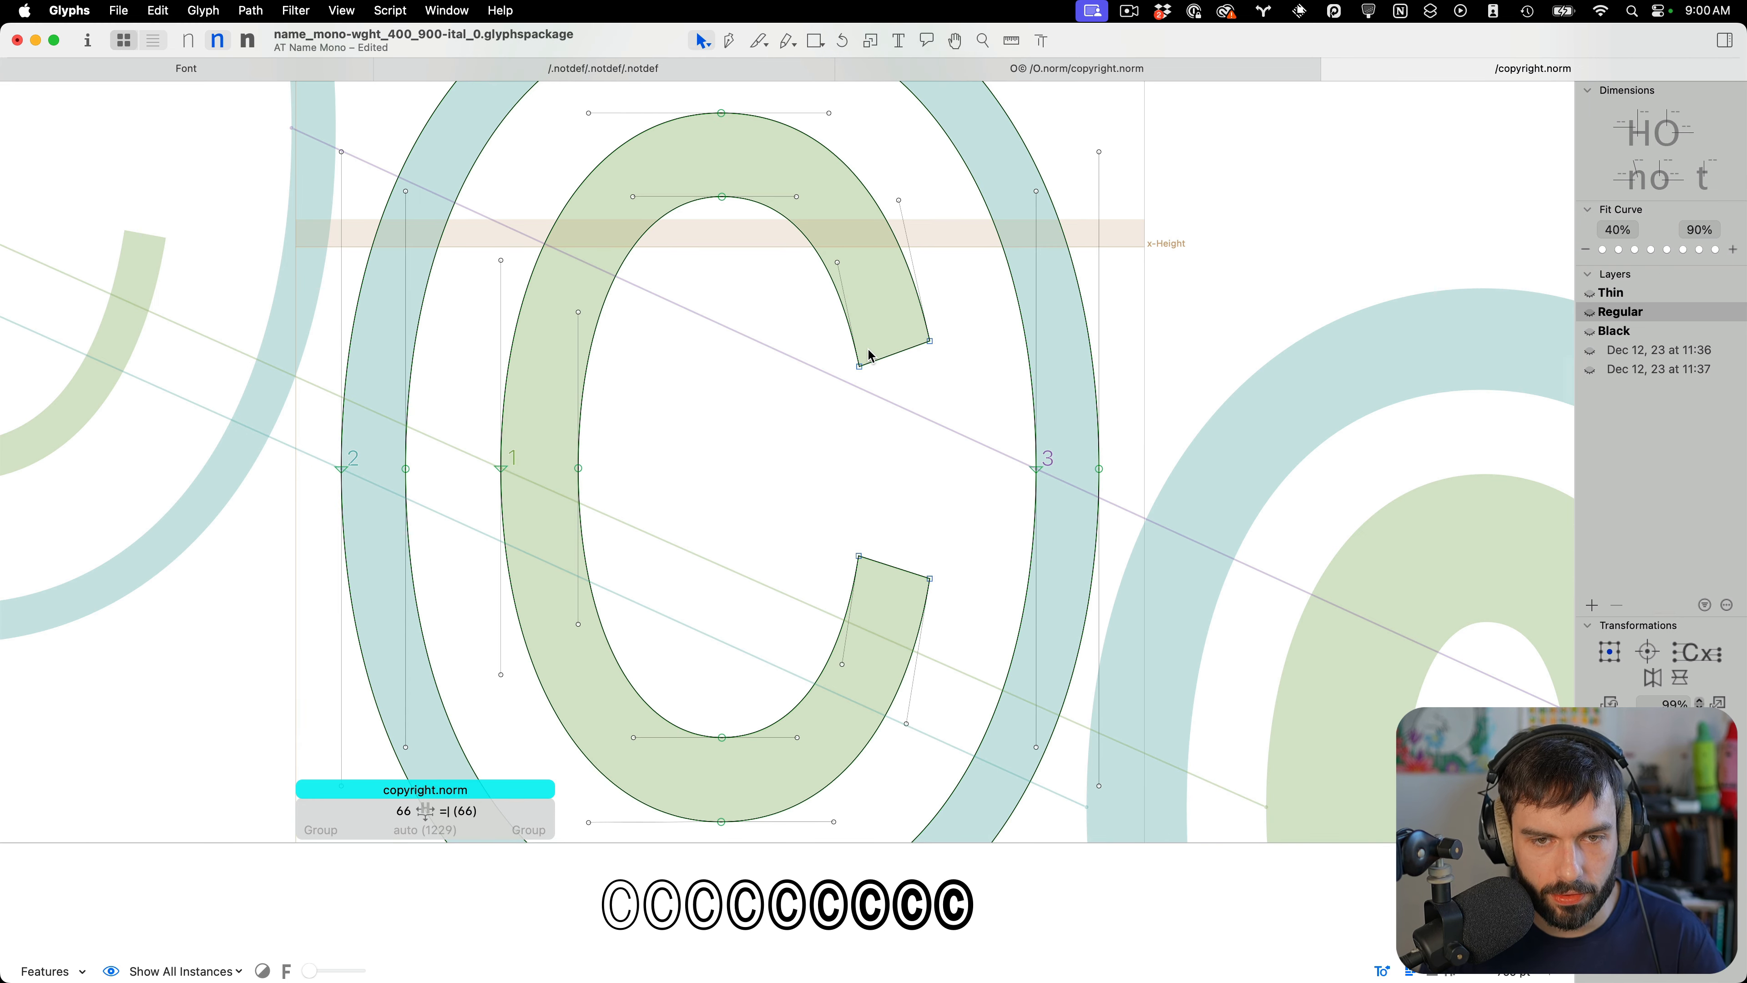
scroll(870, 356, "up", 3)
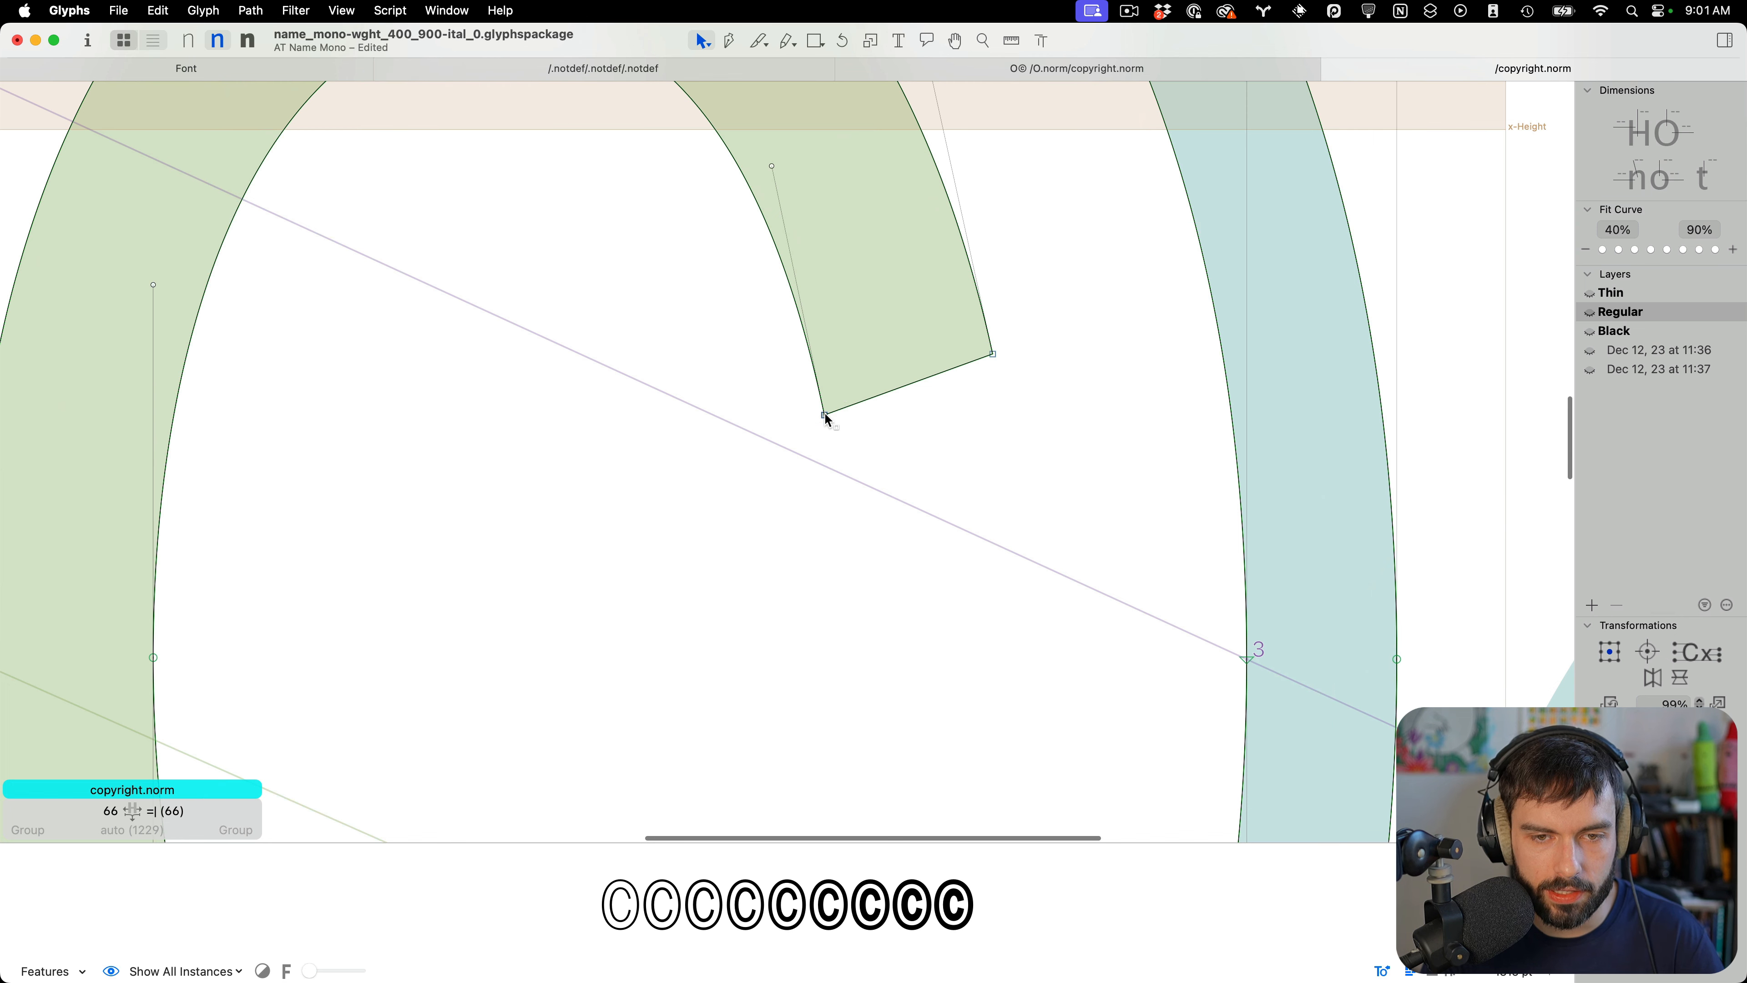
mouse_move(825, 414)
left_mouse_down()
mouse_move(814, 396)
mouse_move(828, 400)
left_mouse_up()
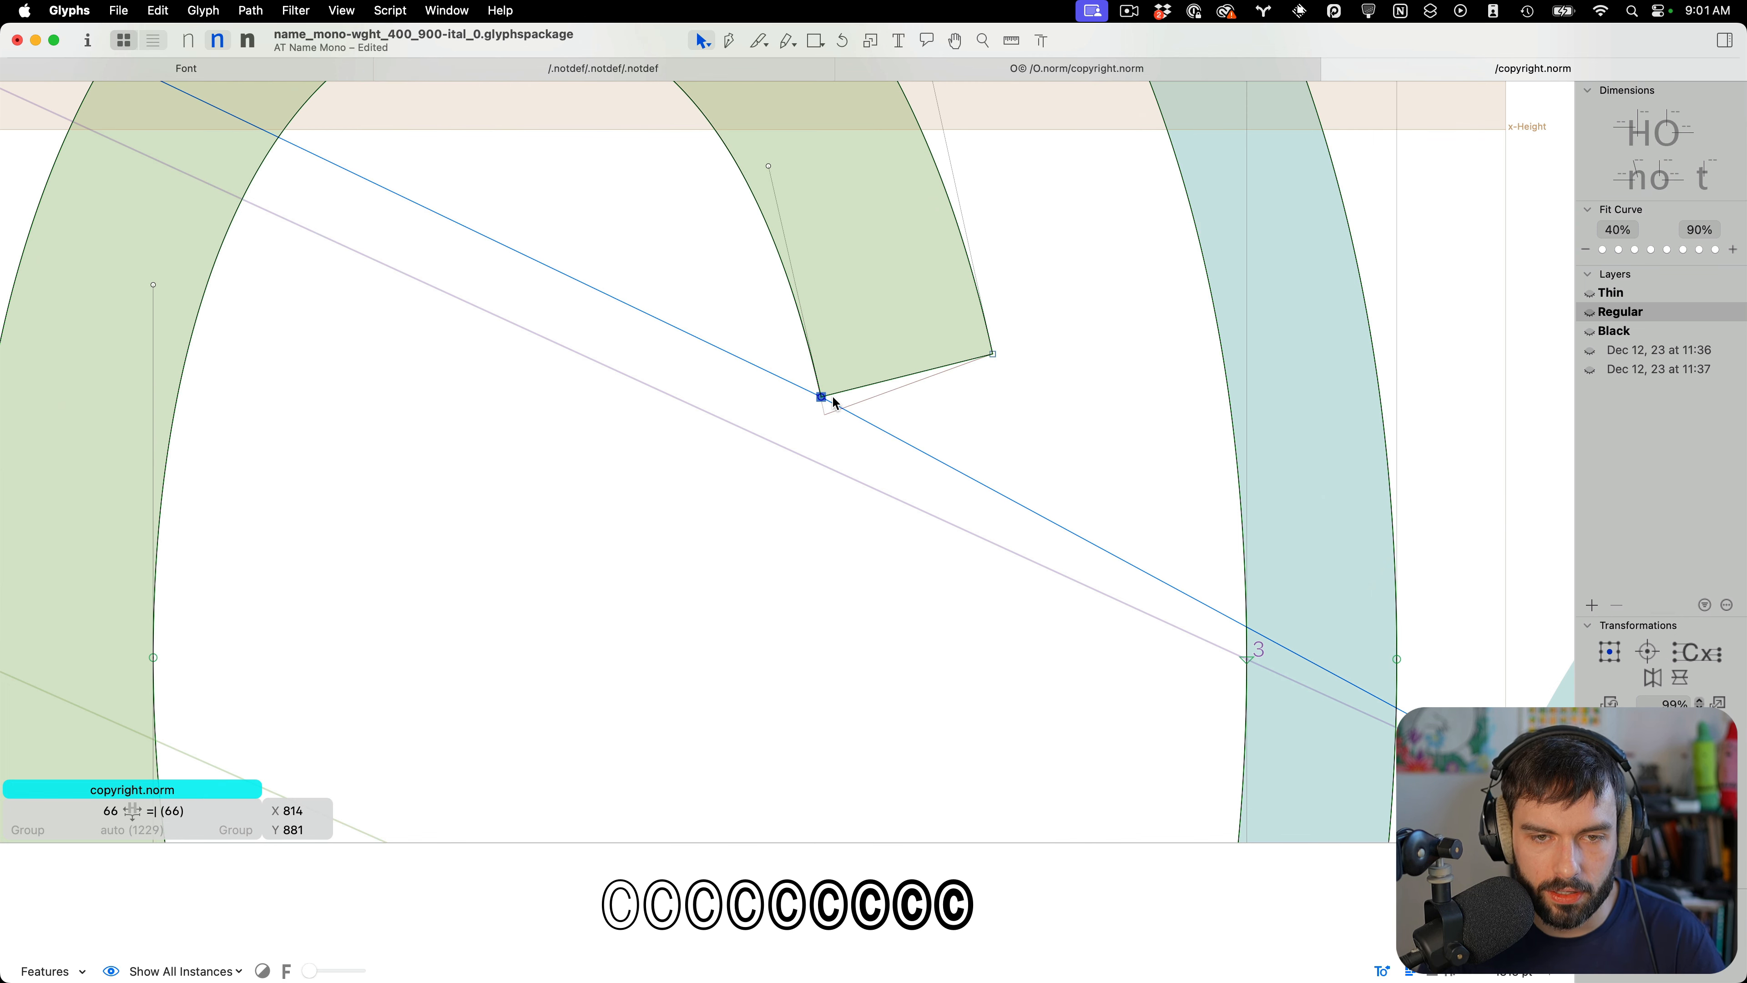
scroll(828, 400, "down", 5)
scroll(842, 668, "up", 5)
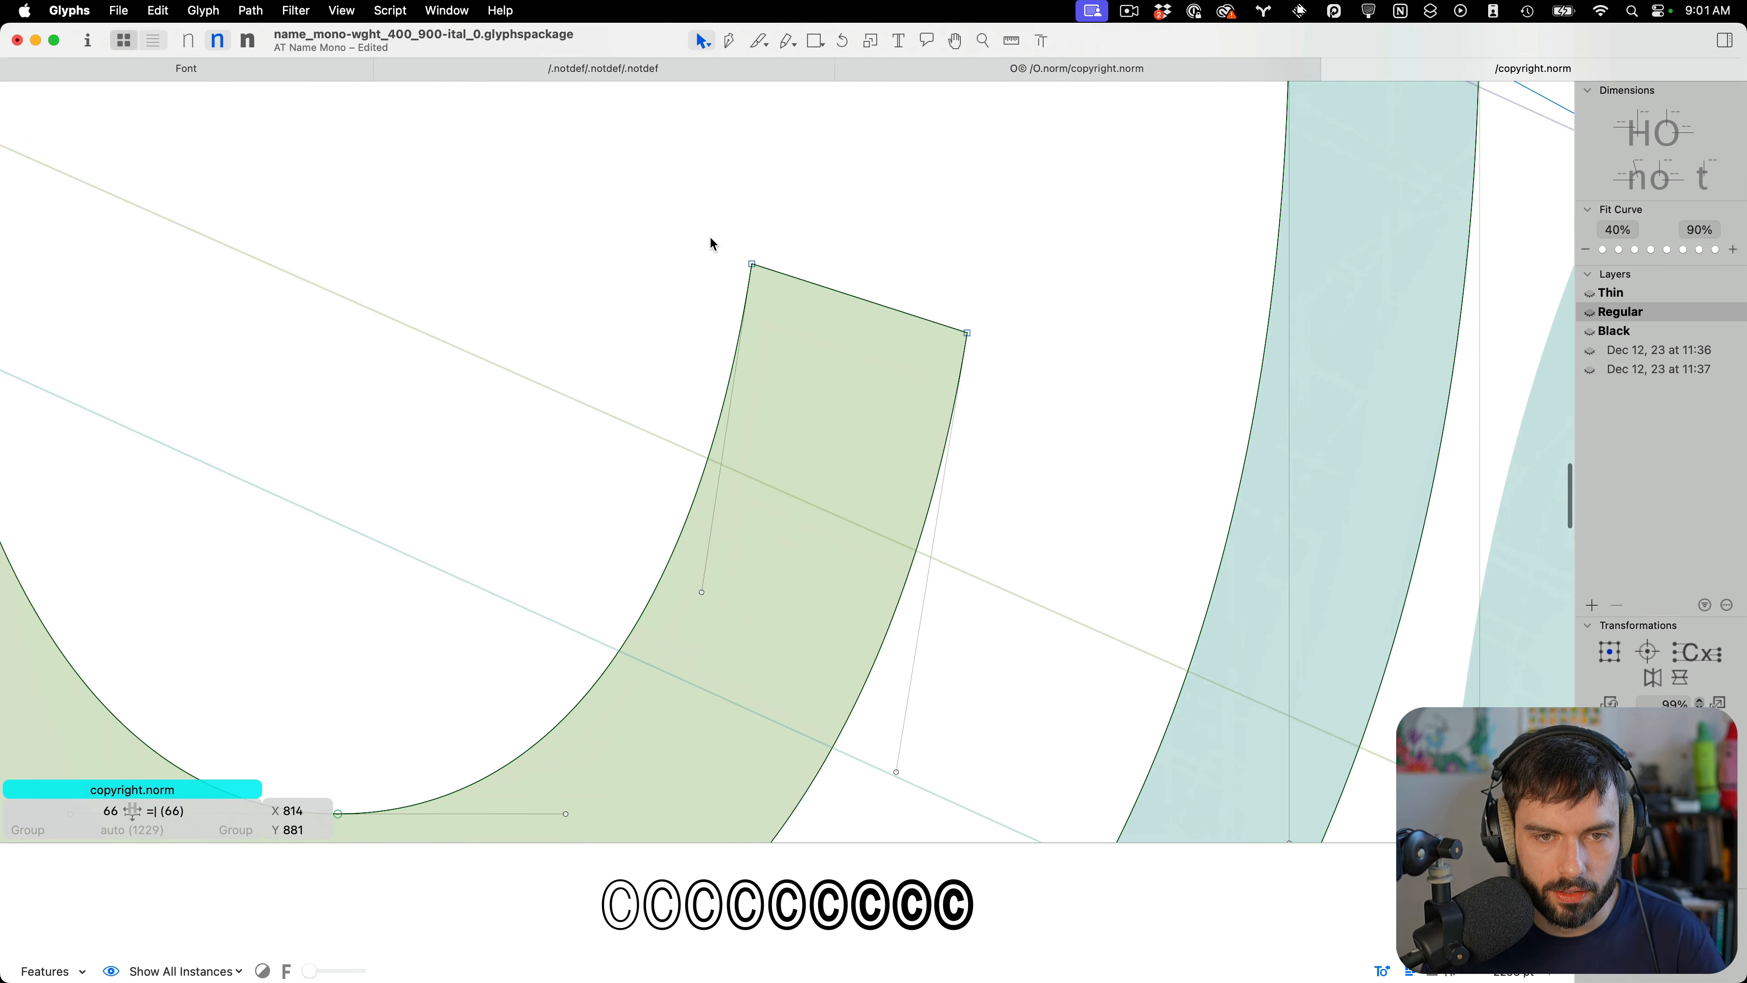
left_click(751, 264)
left_click_drag(750, 268, 806, 259)
key("t")
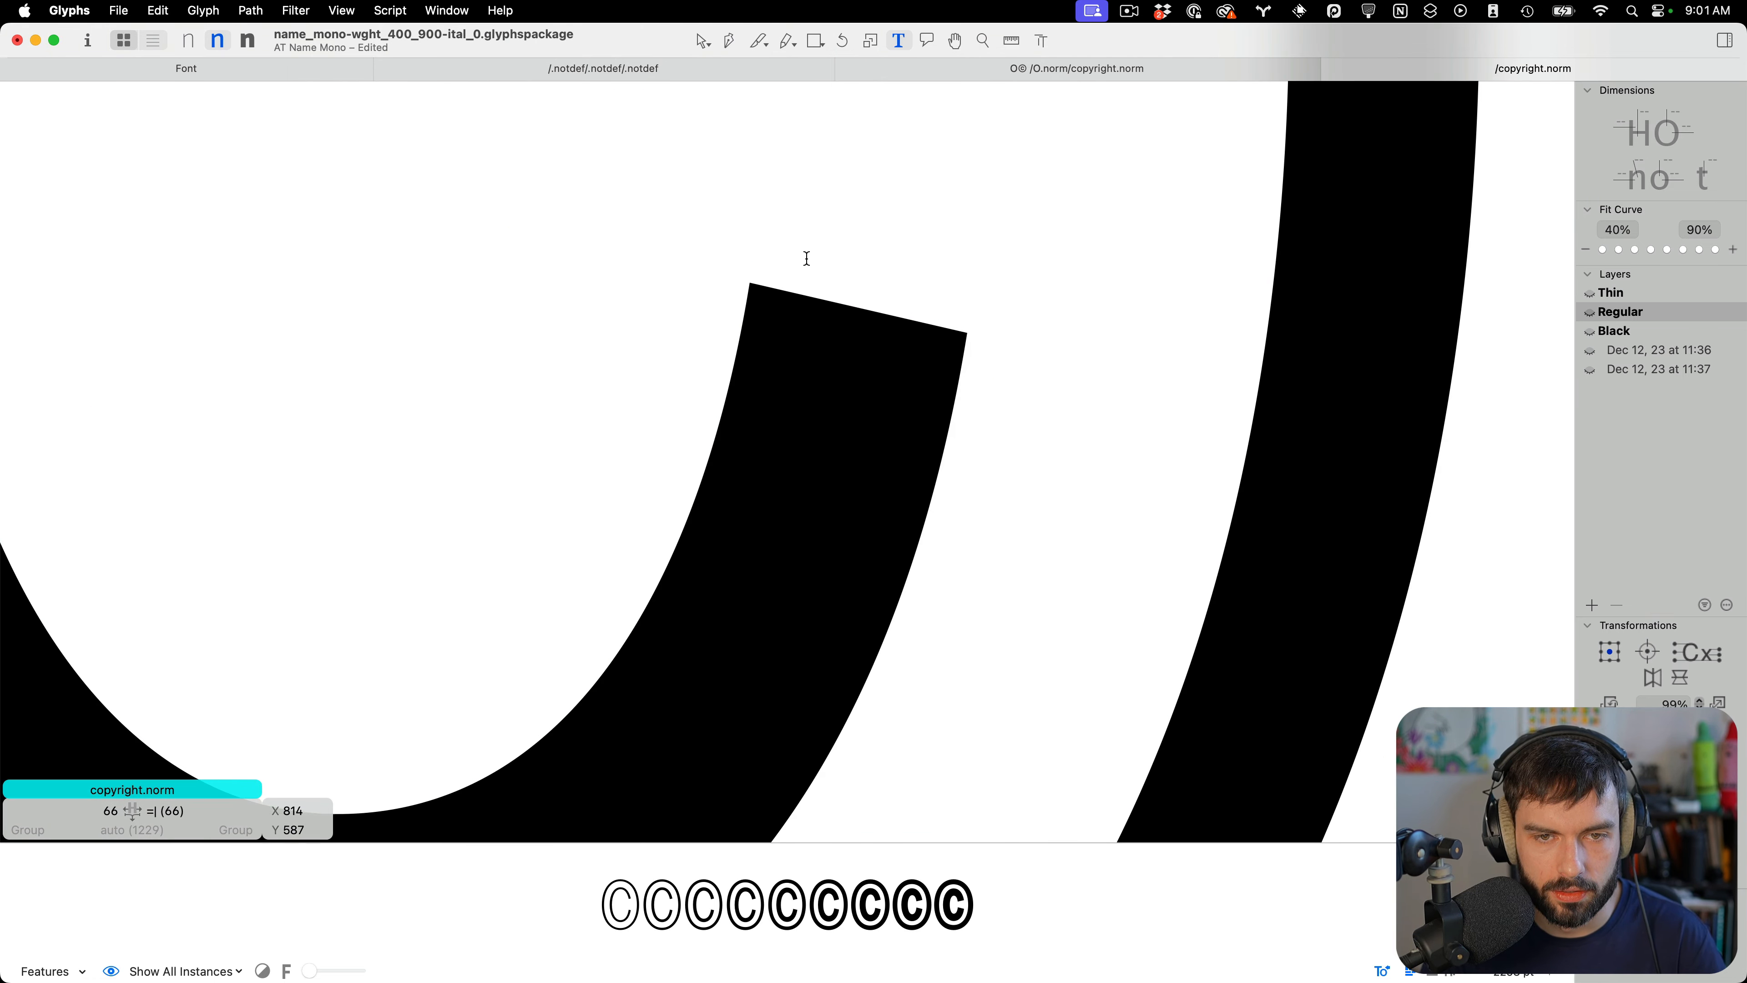
scroll(1082, 350, "down", 5)
scroll(1082, 349, "up", 3)
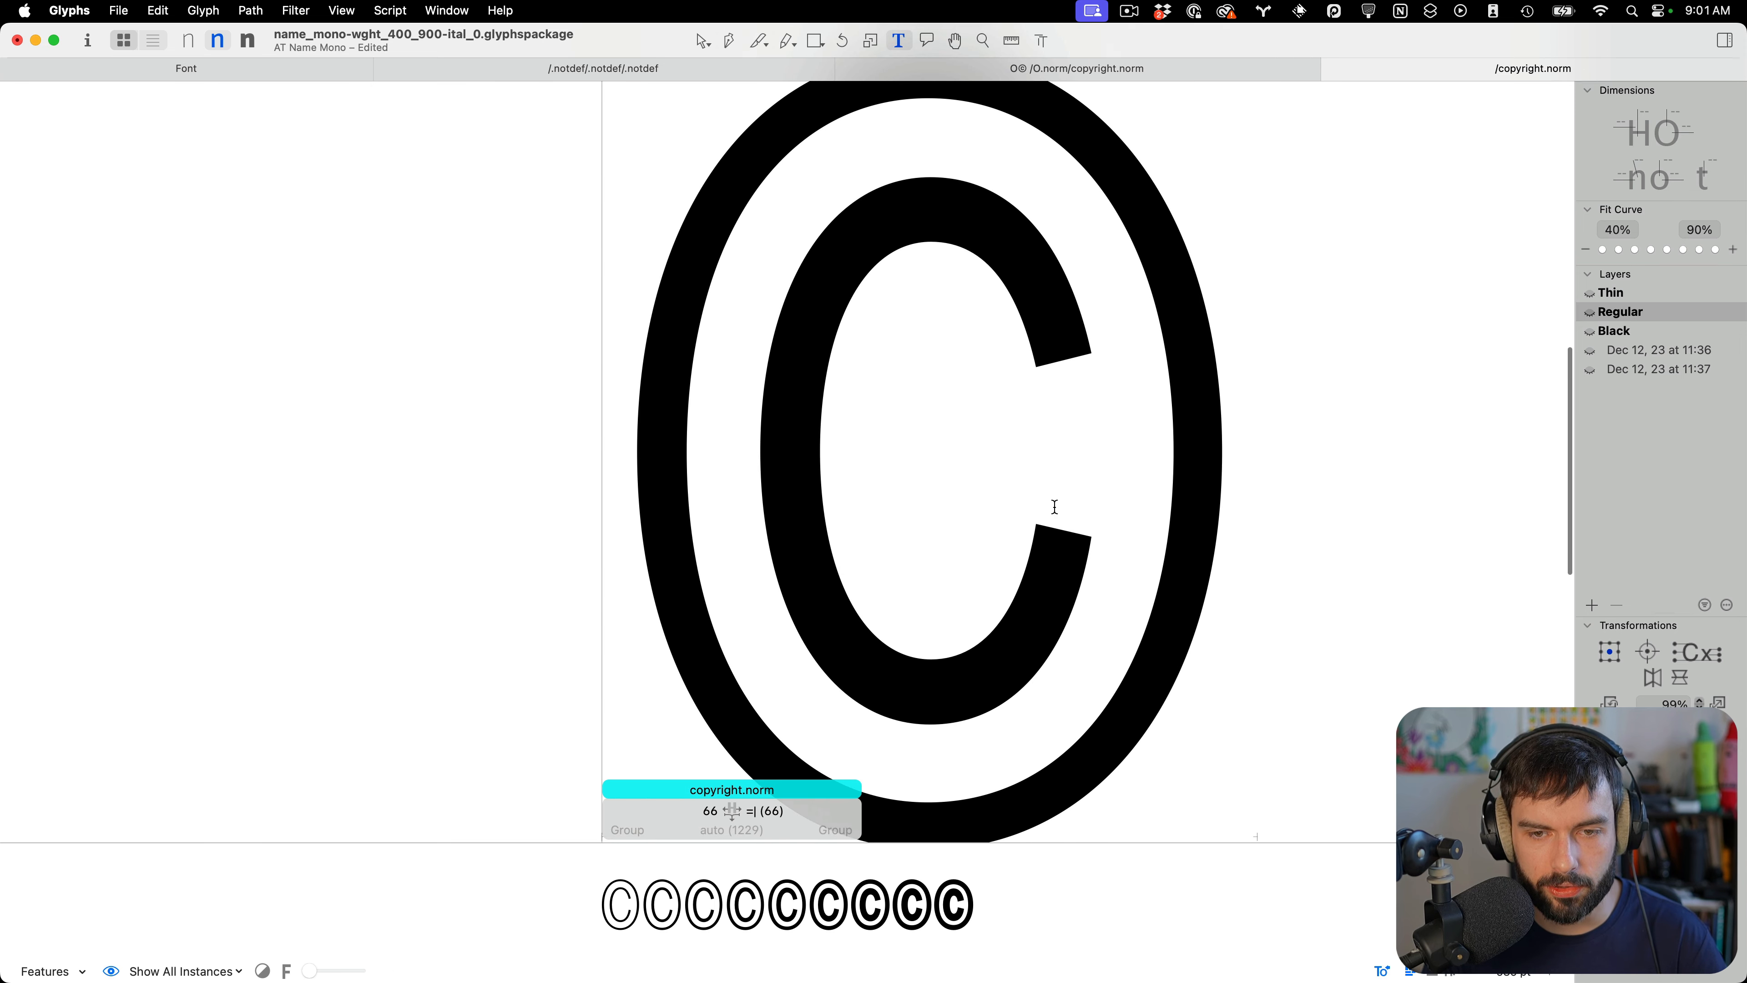
Preview the Regular copyright.norm's terminals again and save the font
key("Escape")
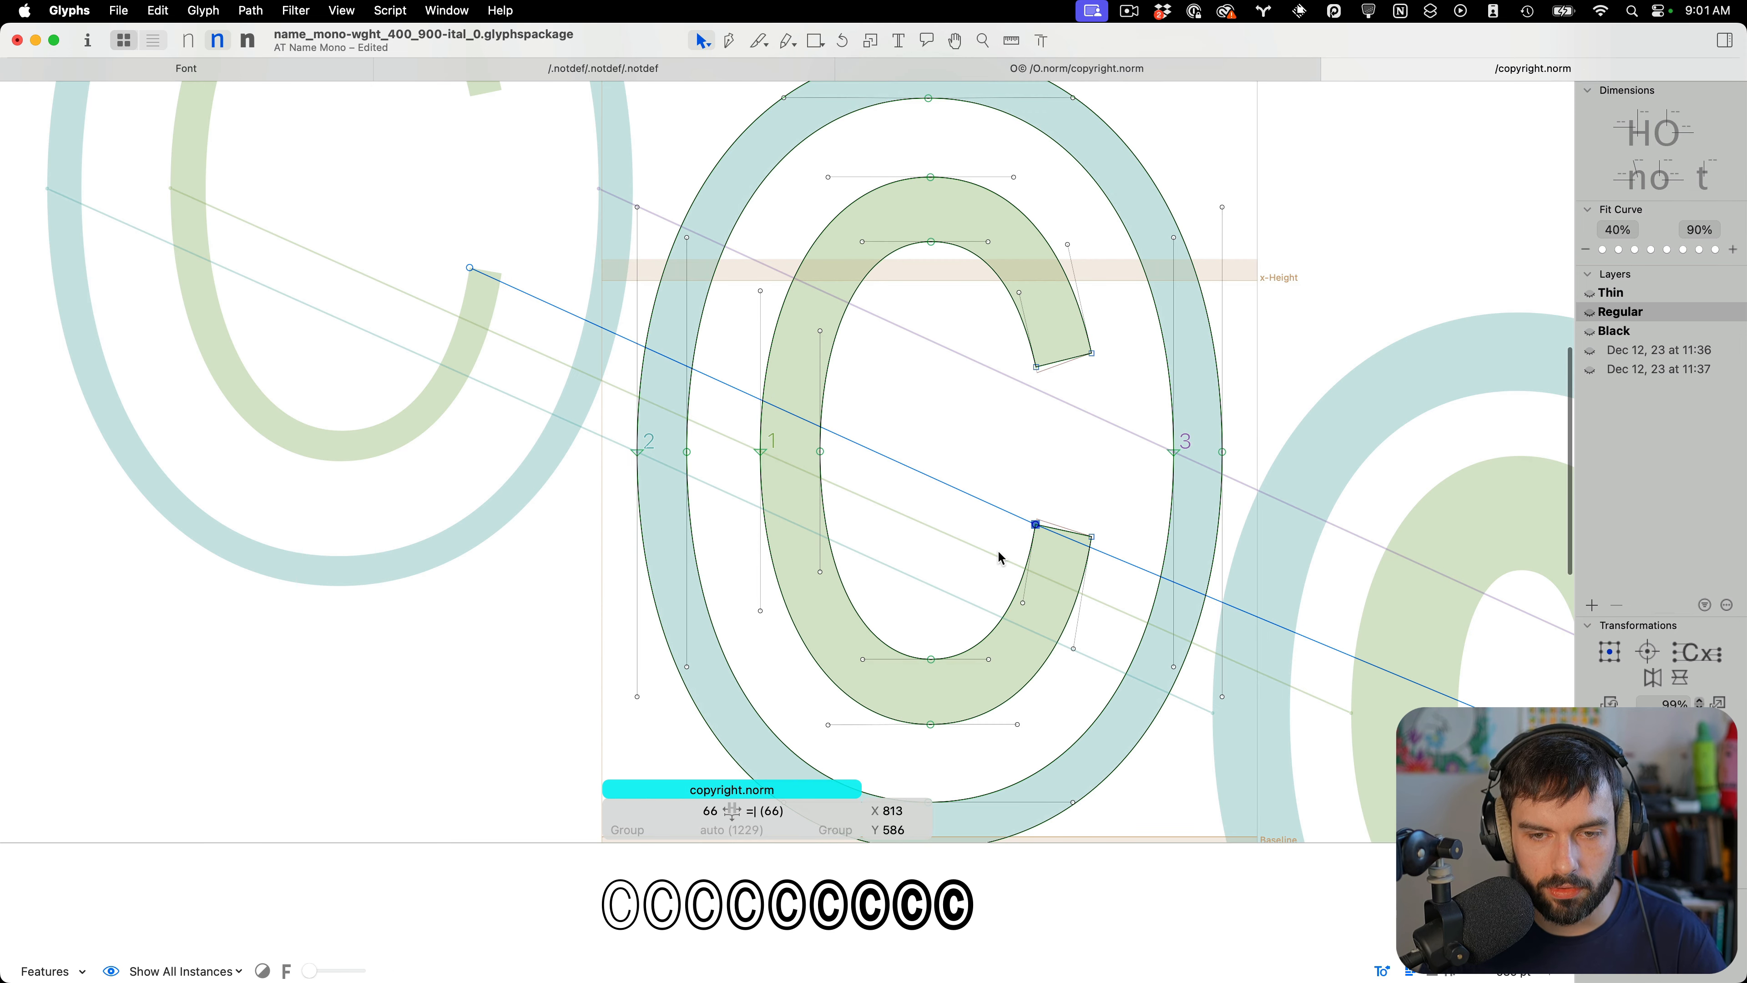
key("t")
scroll(988, 557, "down", 5)
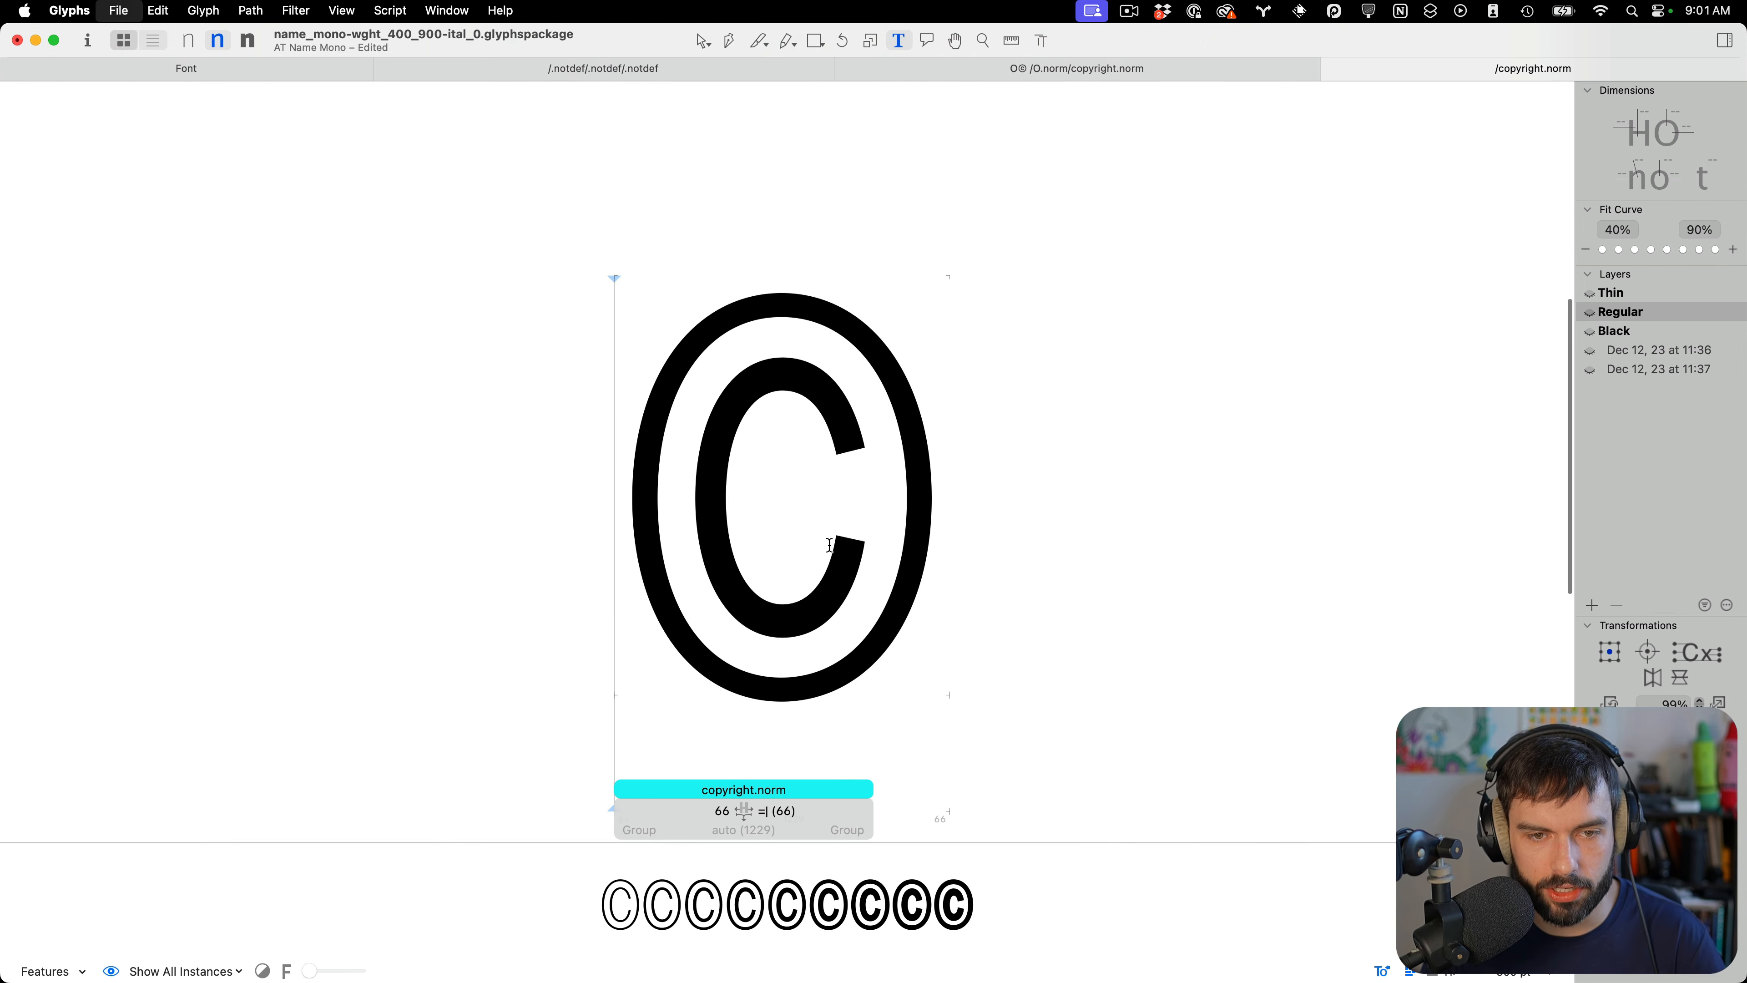
scroll(830, 545, "up", 3)
key("Escape")
left_click_drag(688, 488, 649, 454)
key("t")
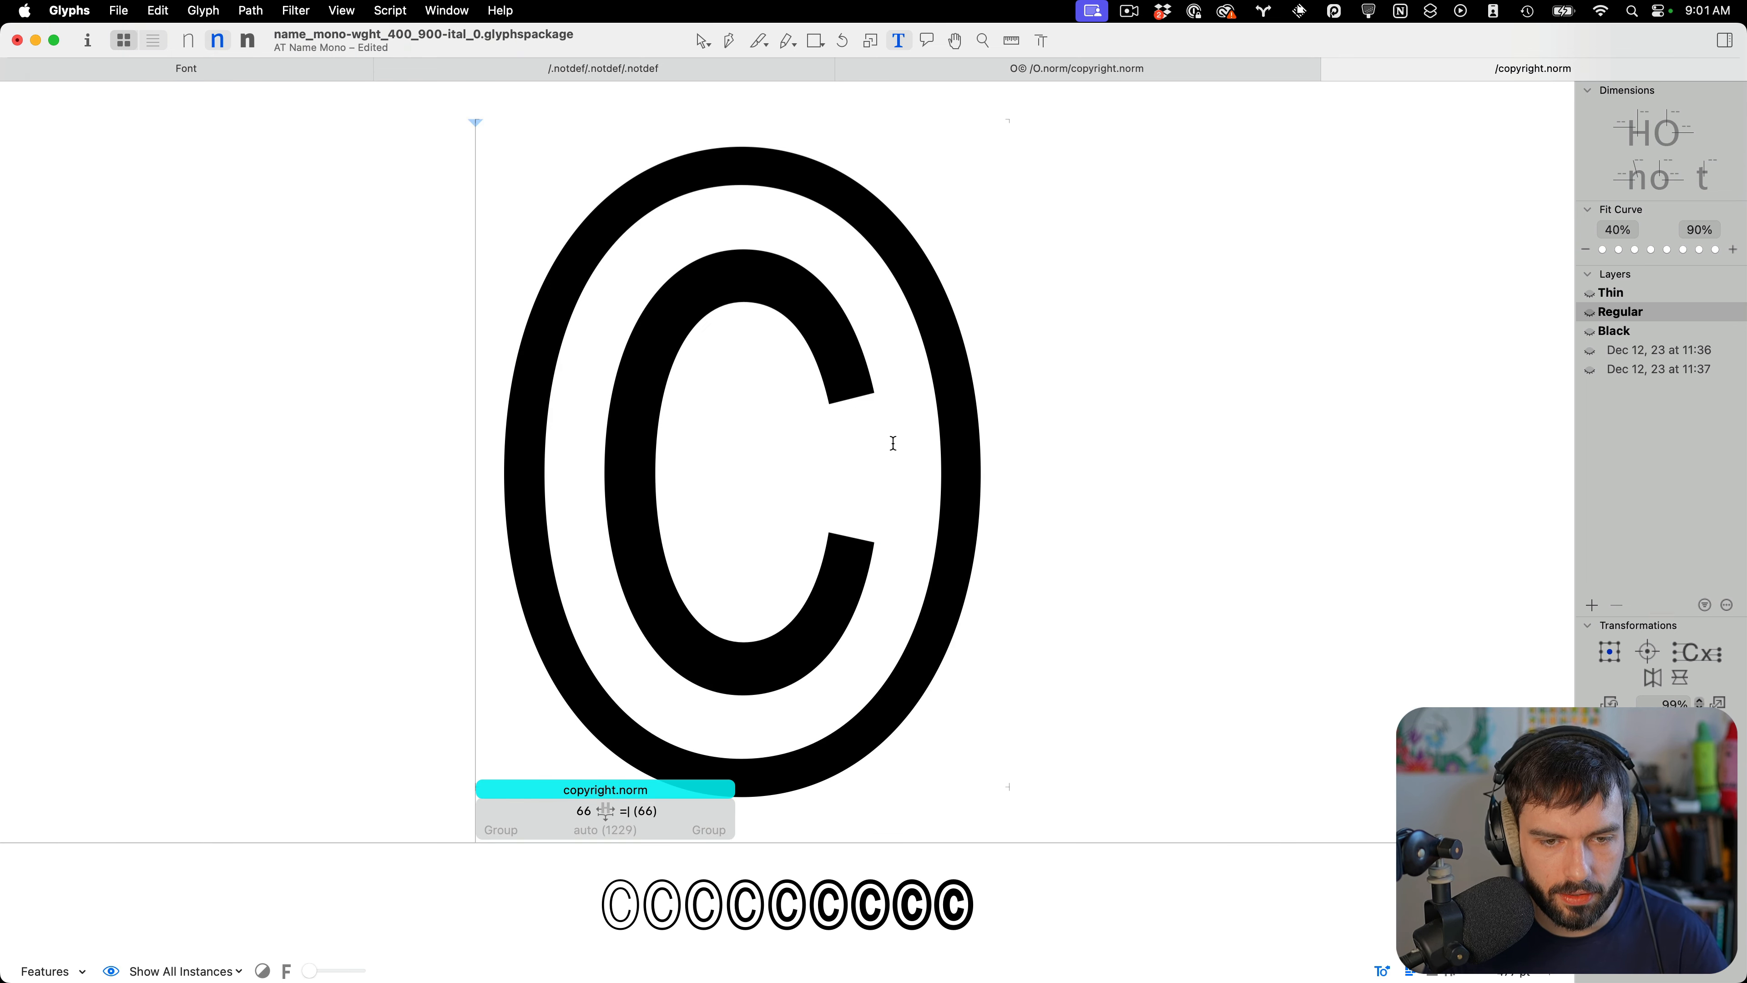
scroll(860, 447, "down", 3)
key("super+s")
scroll(833, 457, "up", 2)
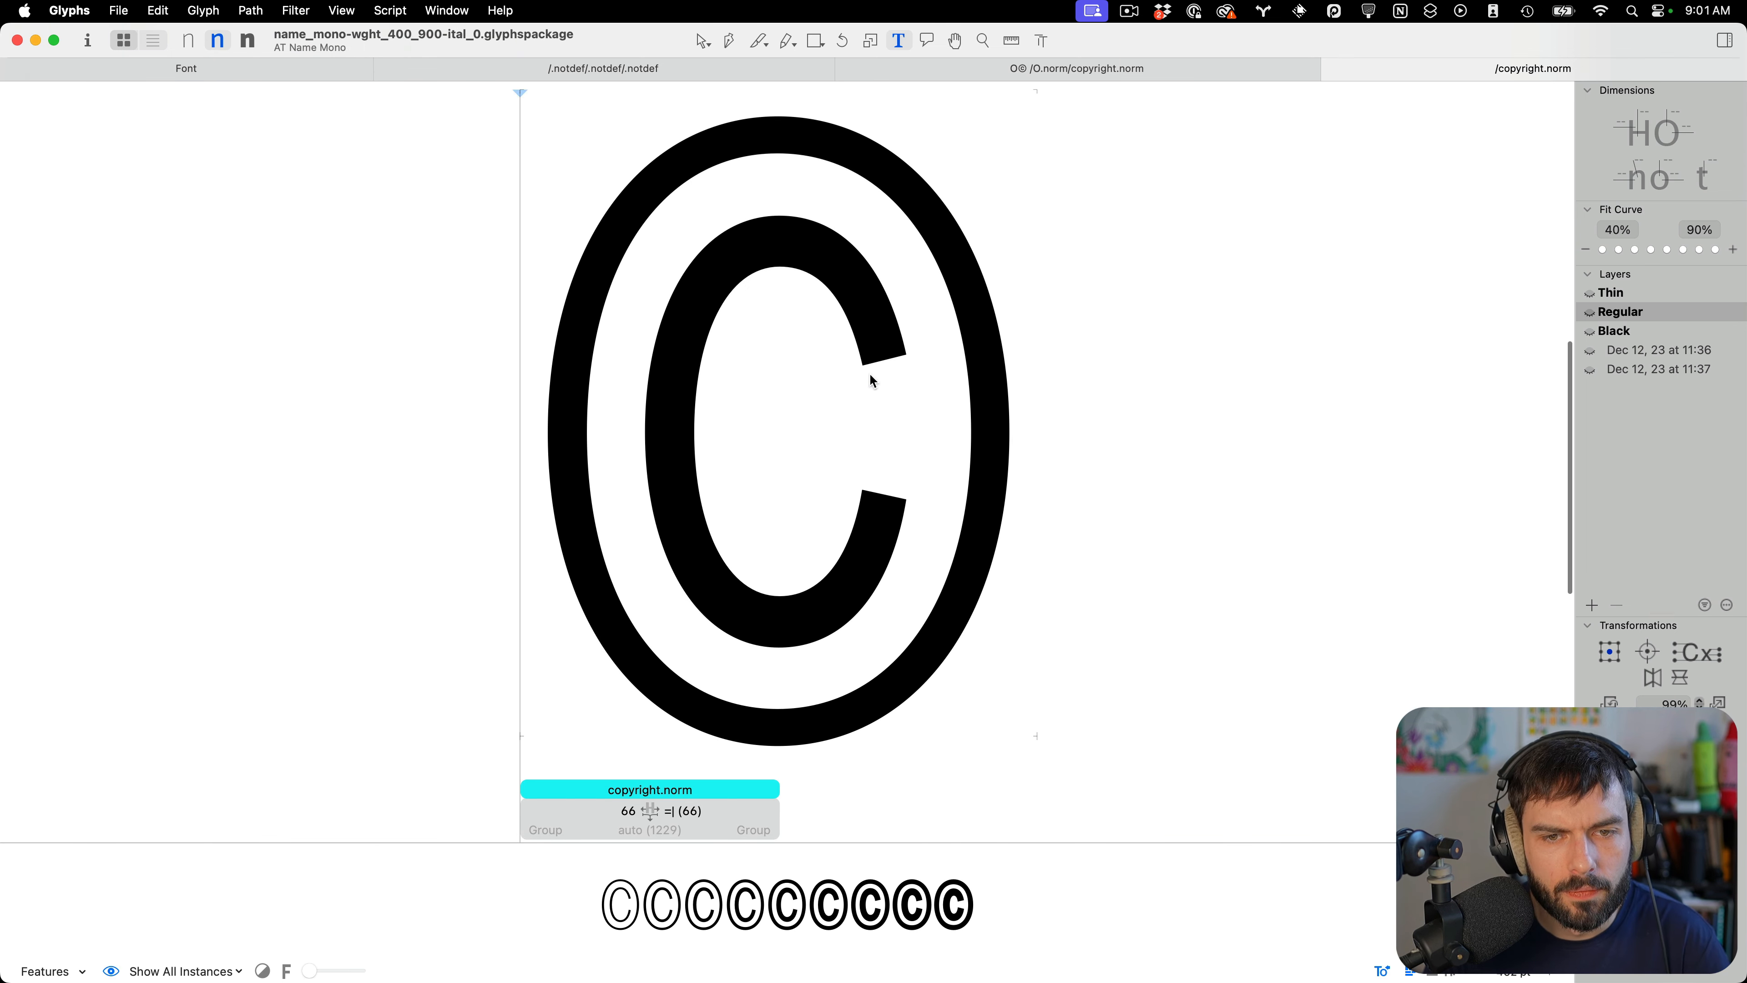
Nudge the C's two inner terminal nodes 3 units left and preview the result
key("Escape")
left_click_drag(879, 338, 809, 510)
key("Left")
key("Left")
key("Left")
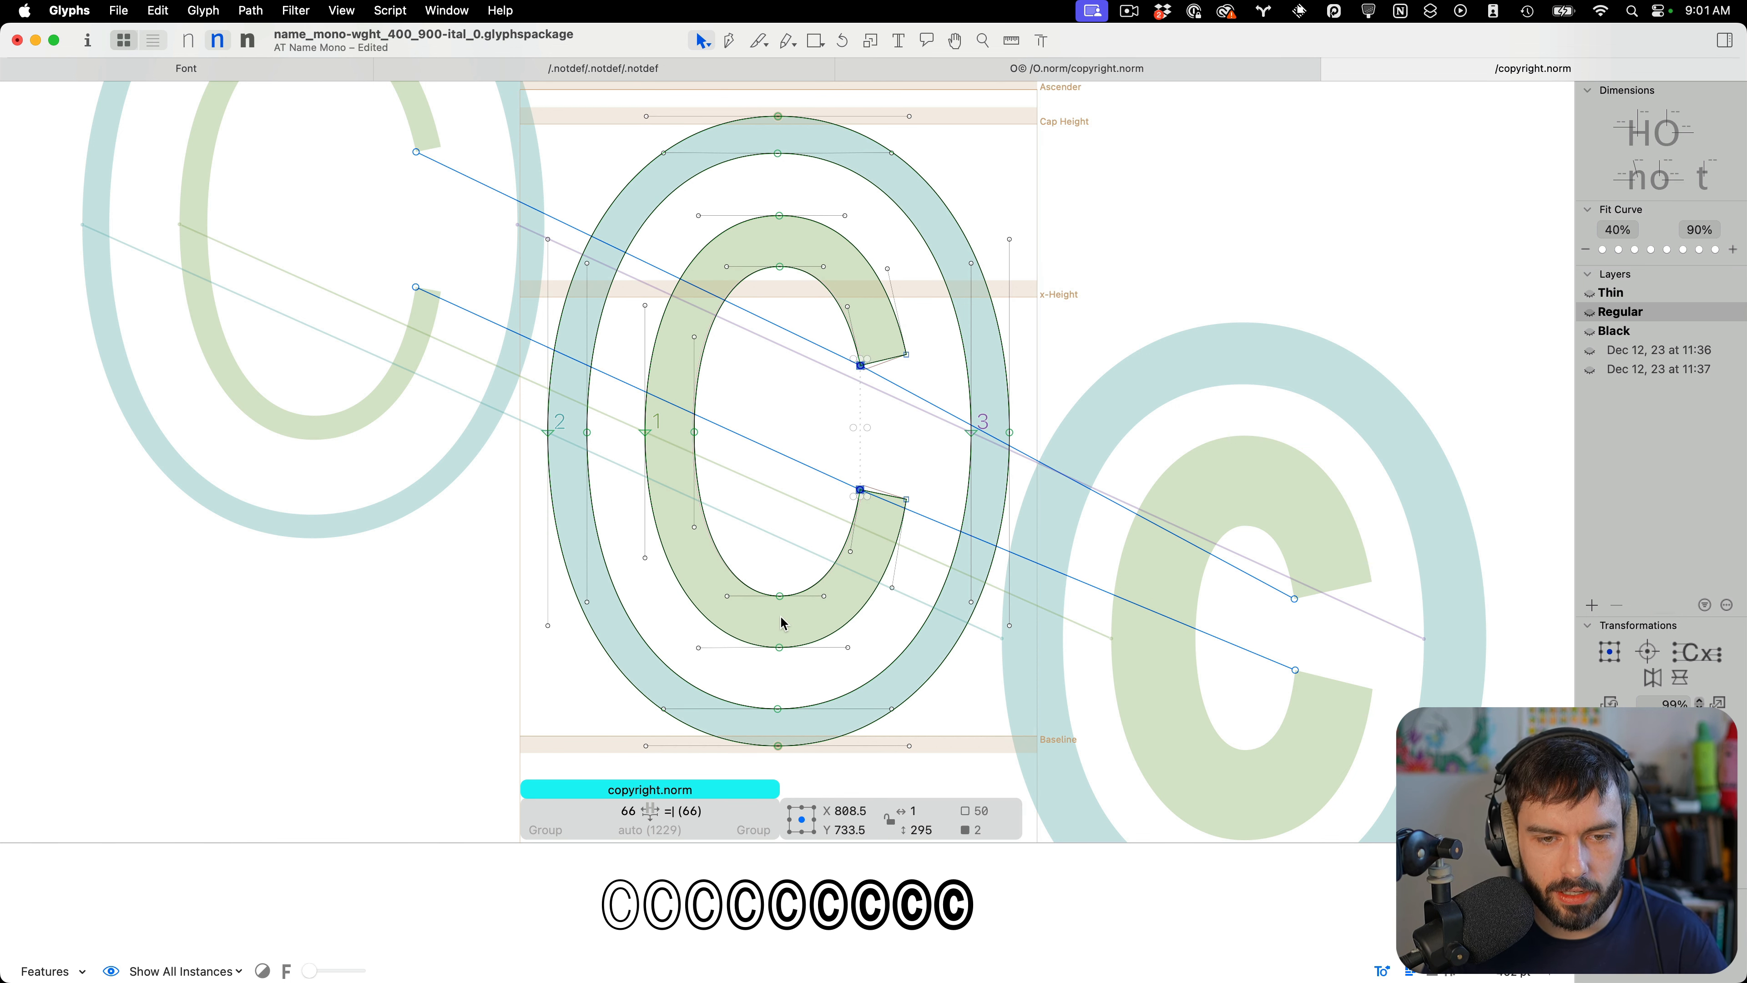
key("t")
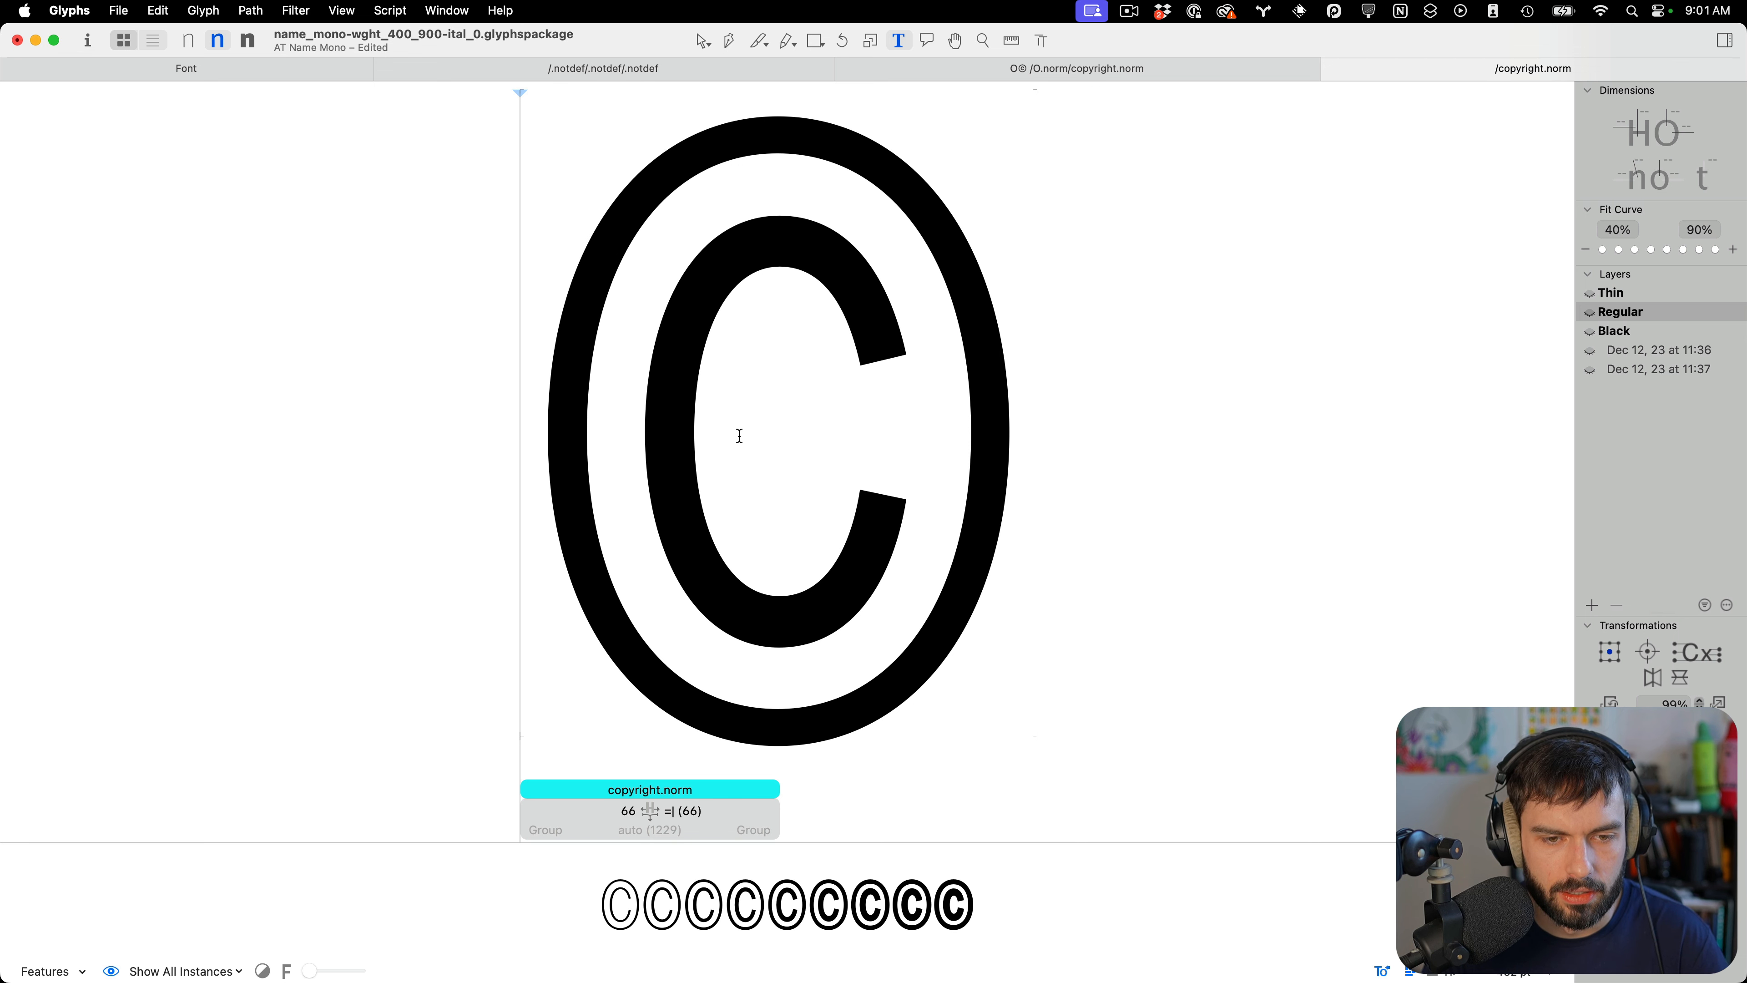
Move a handle on the C's lower-left curve downward and save the font
key("Escape")
left_click_drag(653, 530, 605, 587)
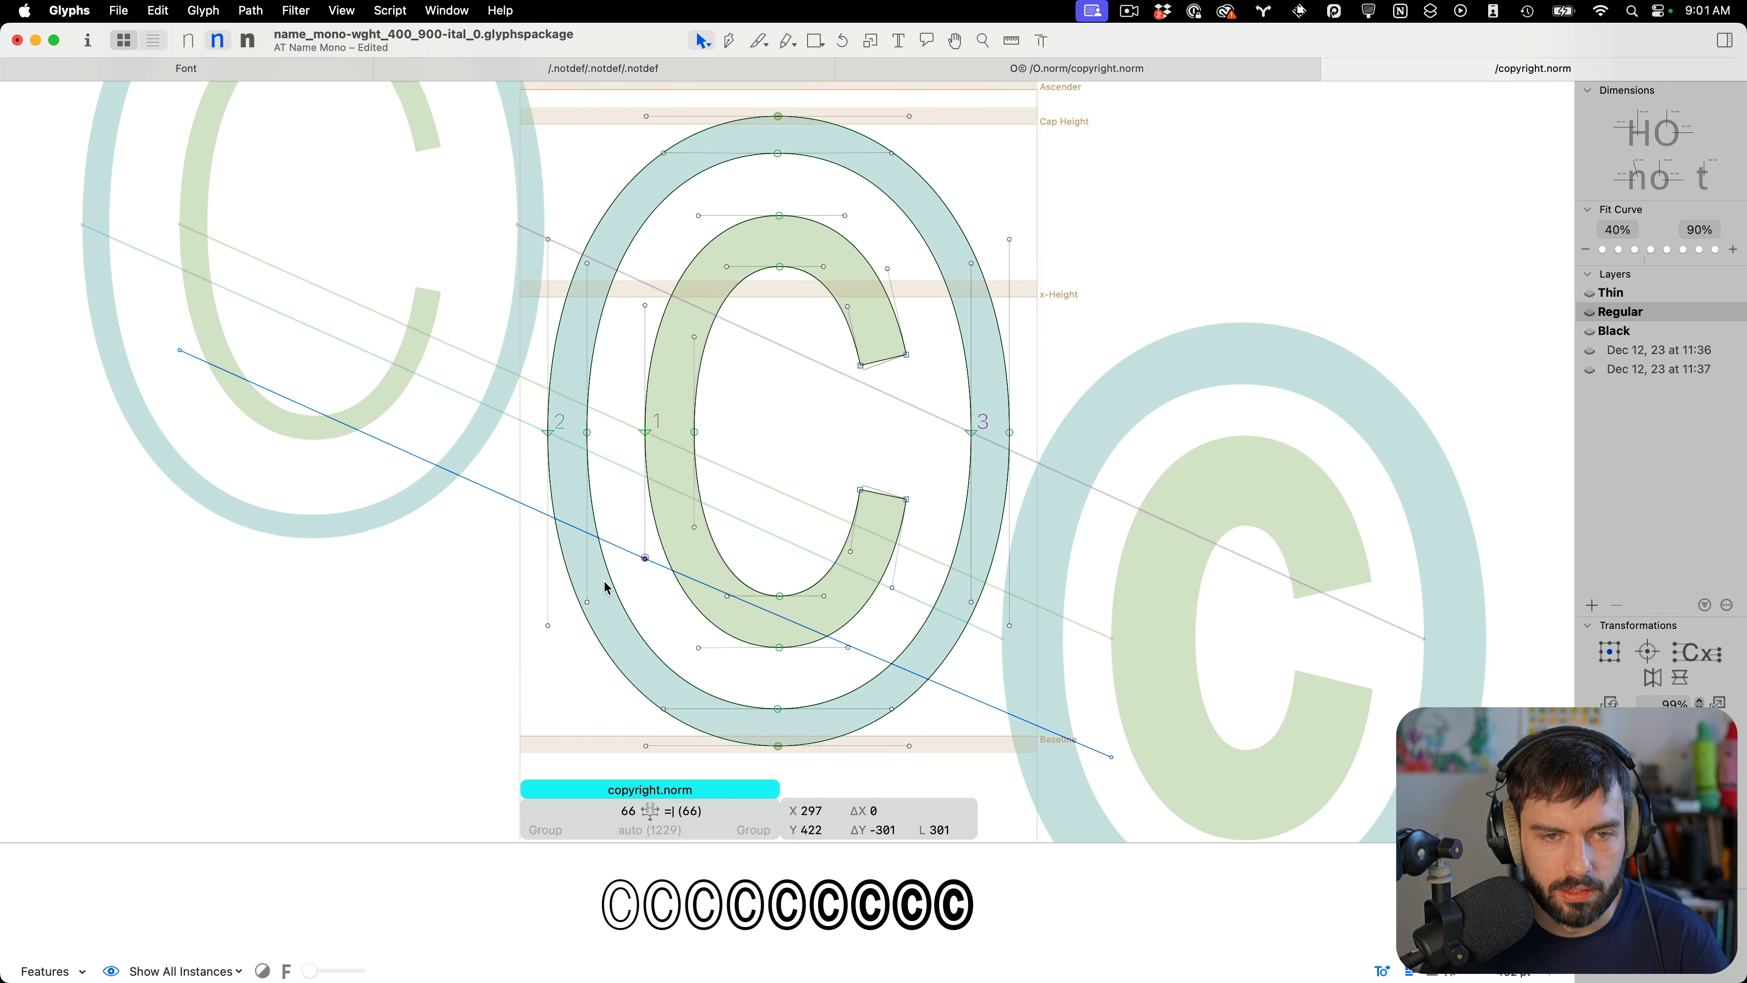
key("t")
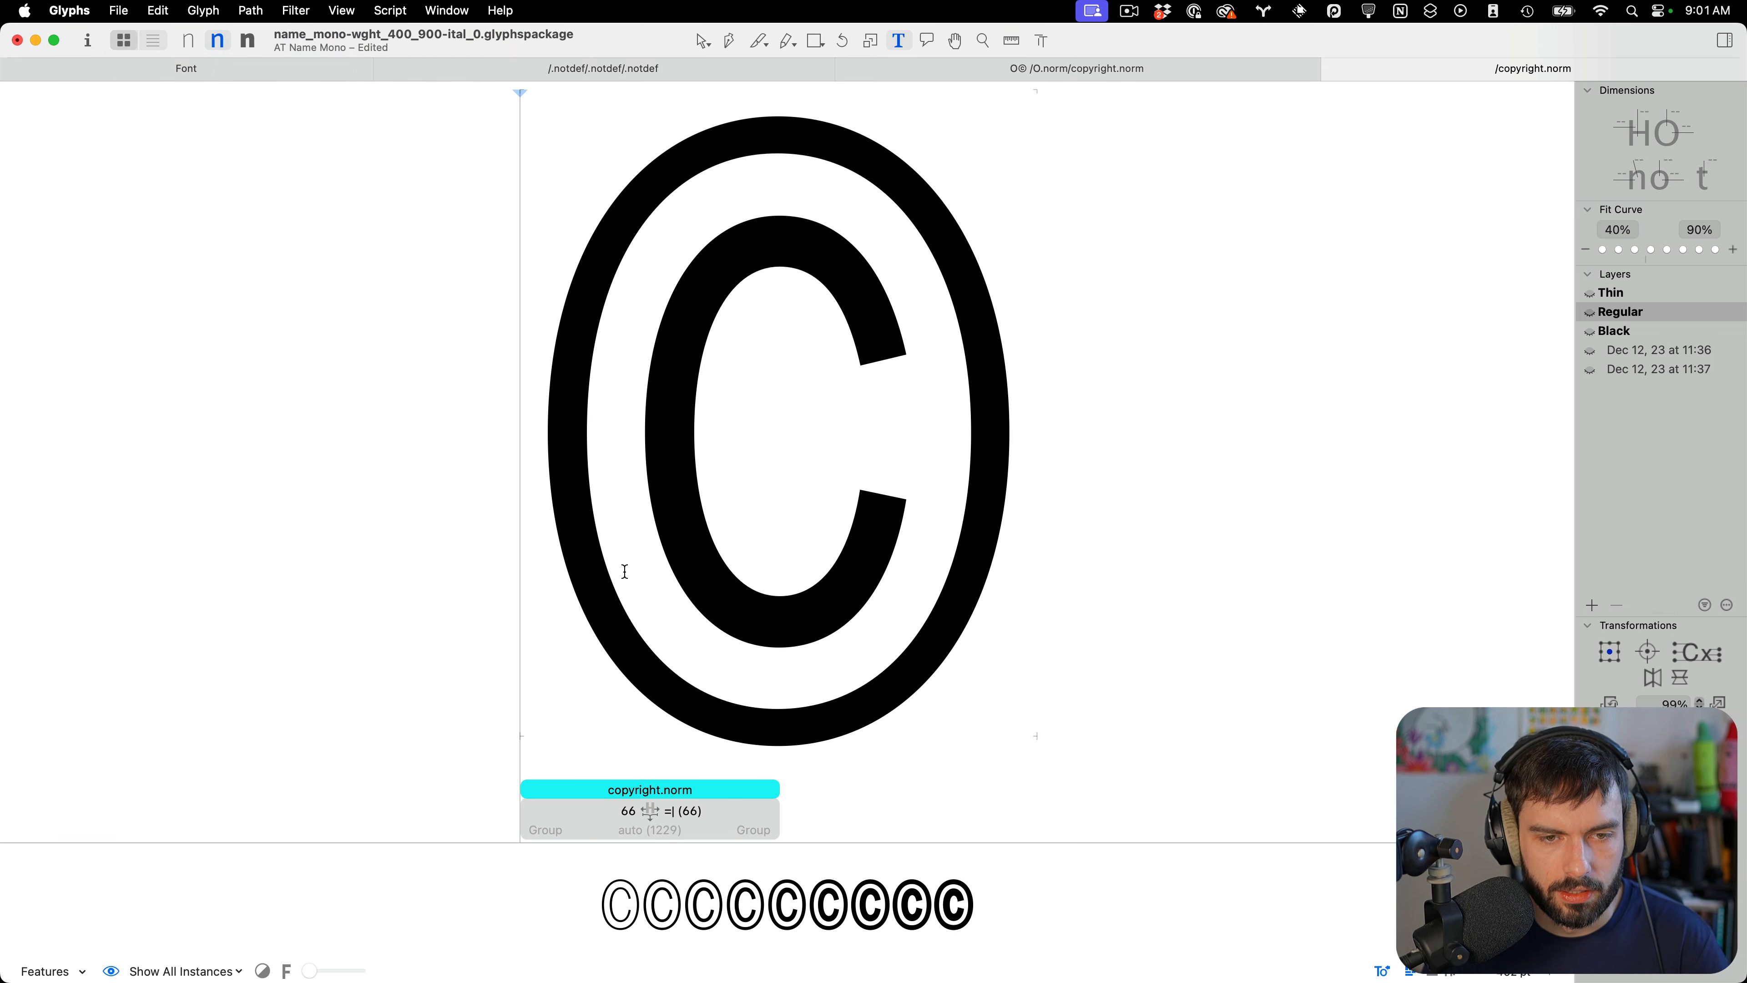
key("super+s")
Lower the selected handle on the C's lower-left curve by 10 units, preview, and save
key("Escape")
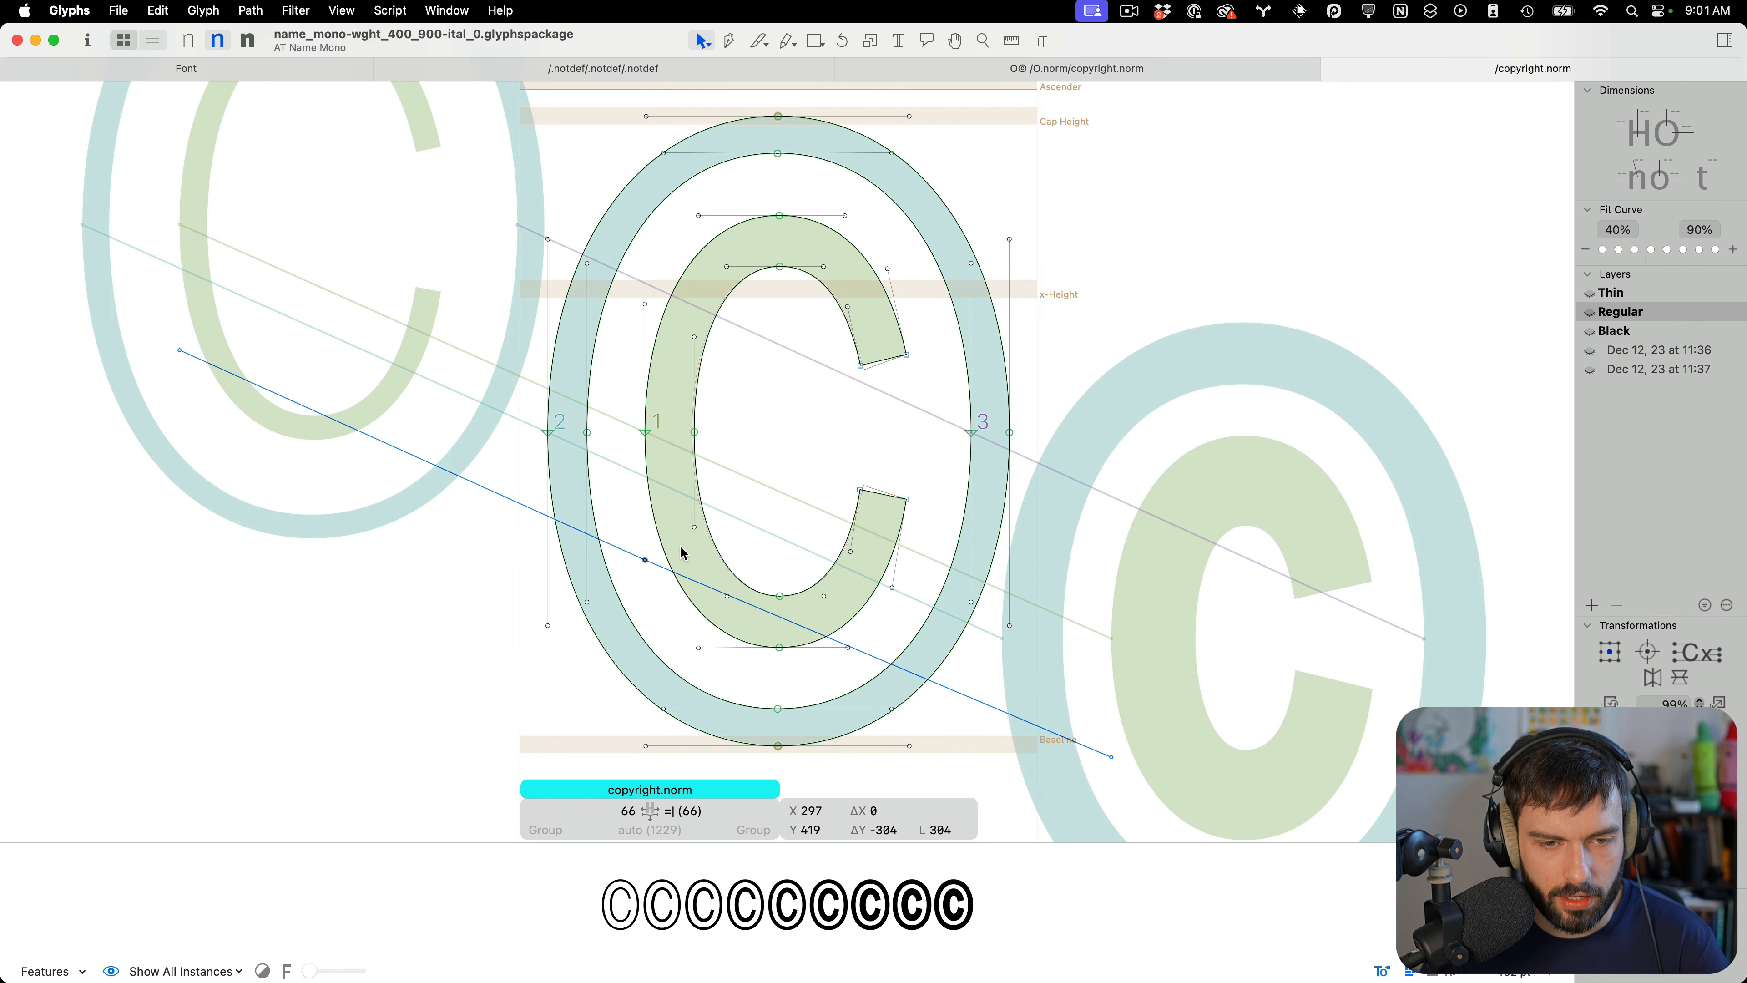
key("shift+Down")
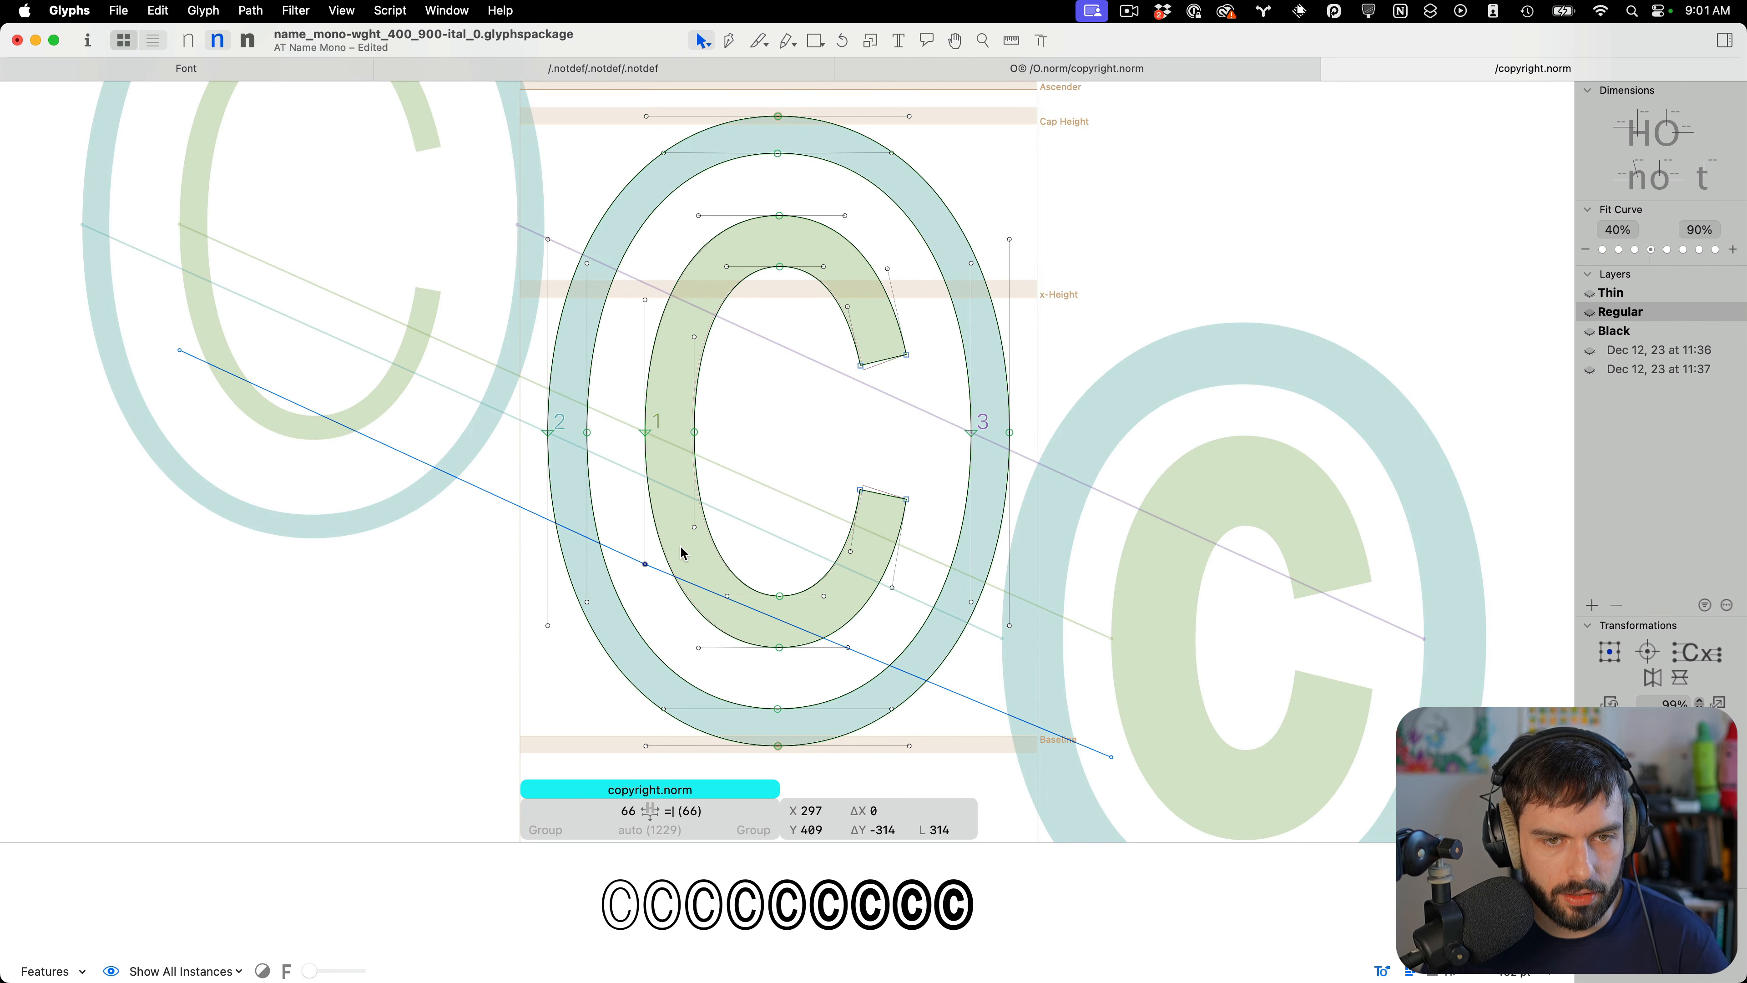
key("shift+Down")
key("shift+Down")
key("shift+Down")
key("shift+Down")
key("shift+Down")
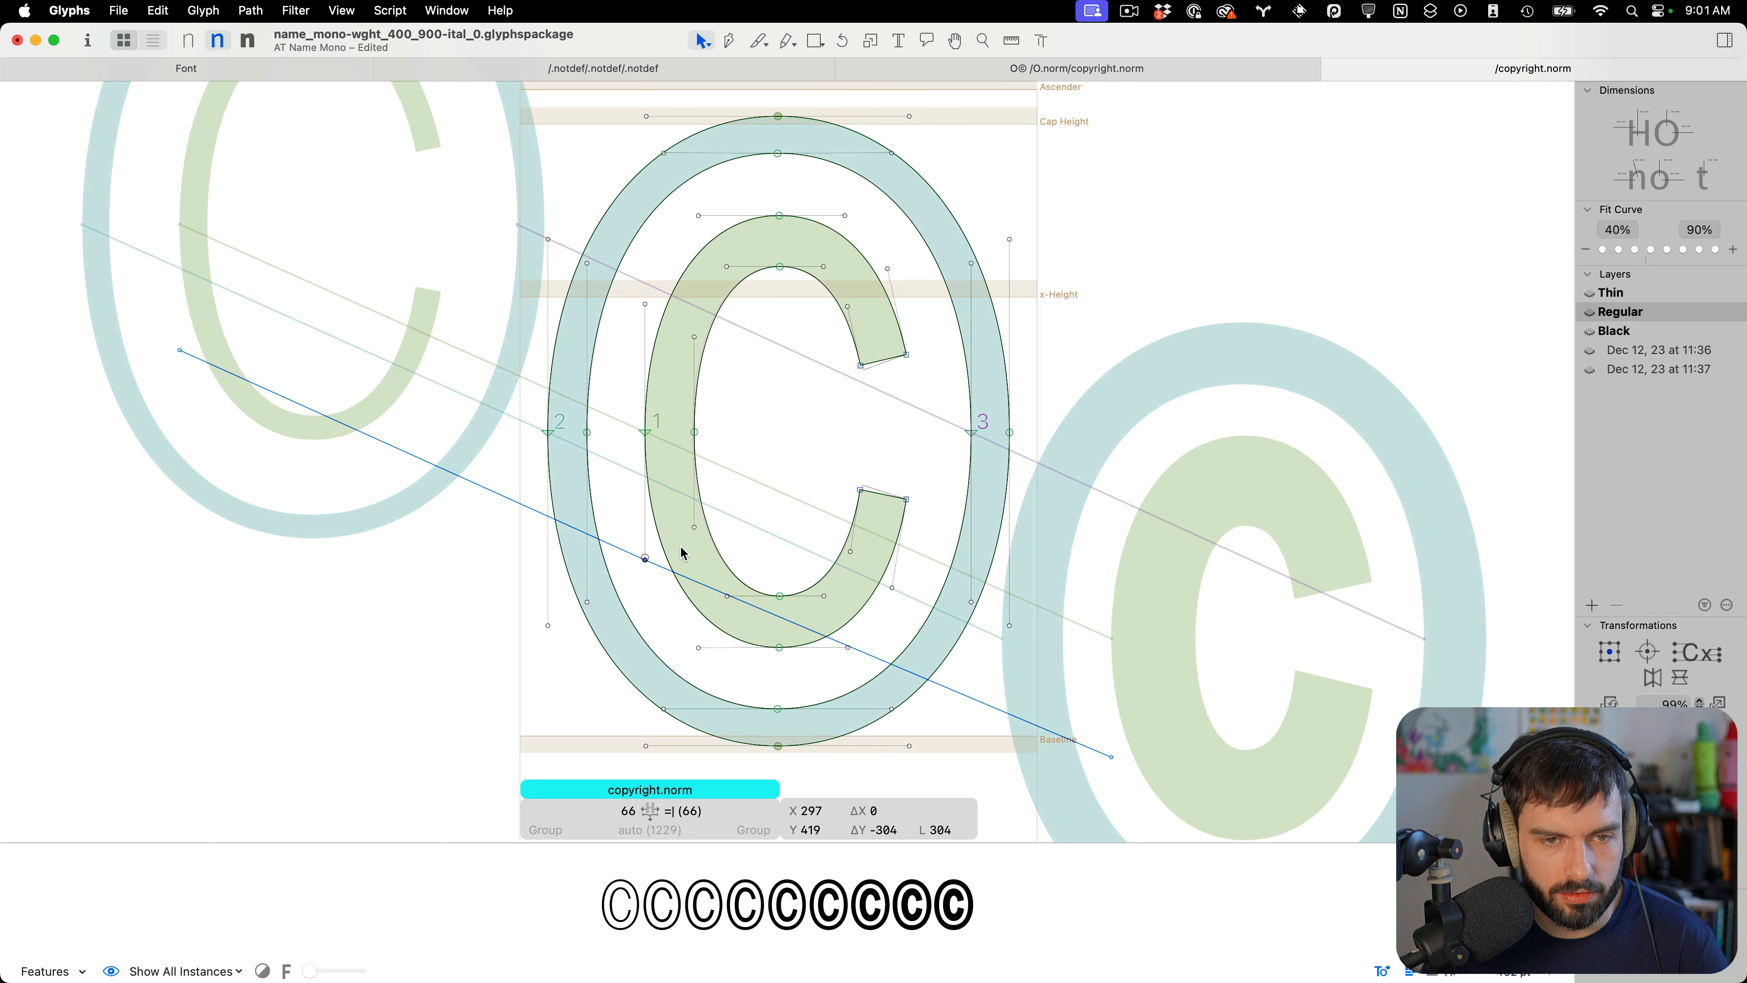
key("shift+Up")
key("shift+Up")
key("shift+Up")
key("shift+Up")
key("shift+Up")
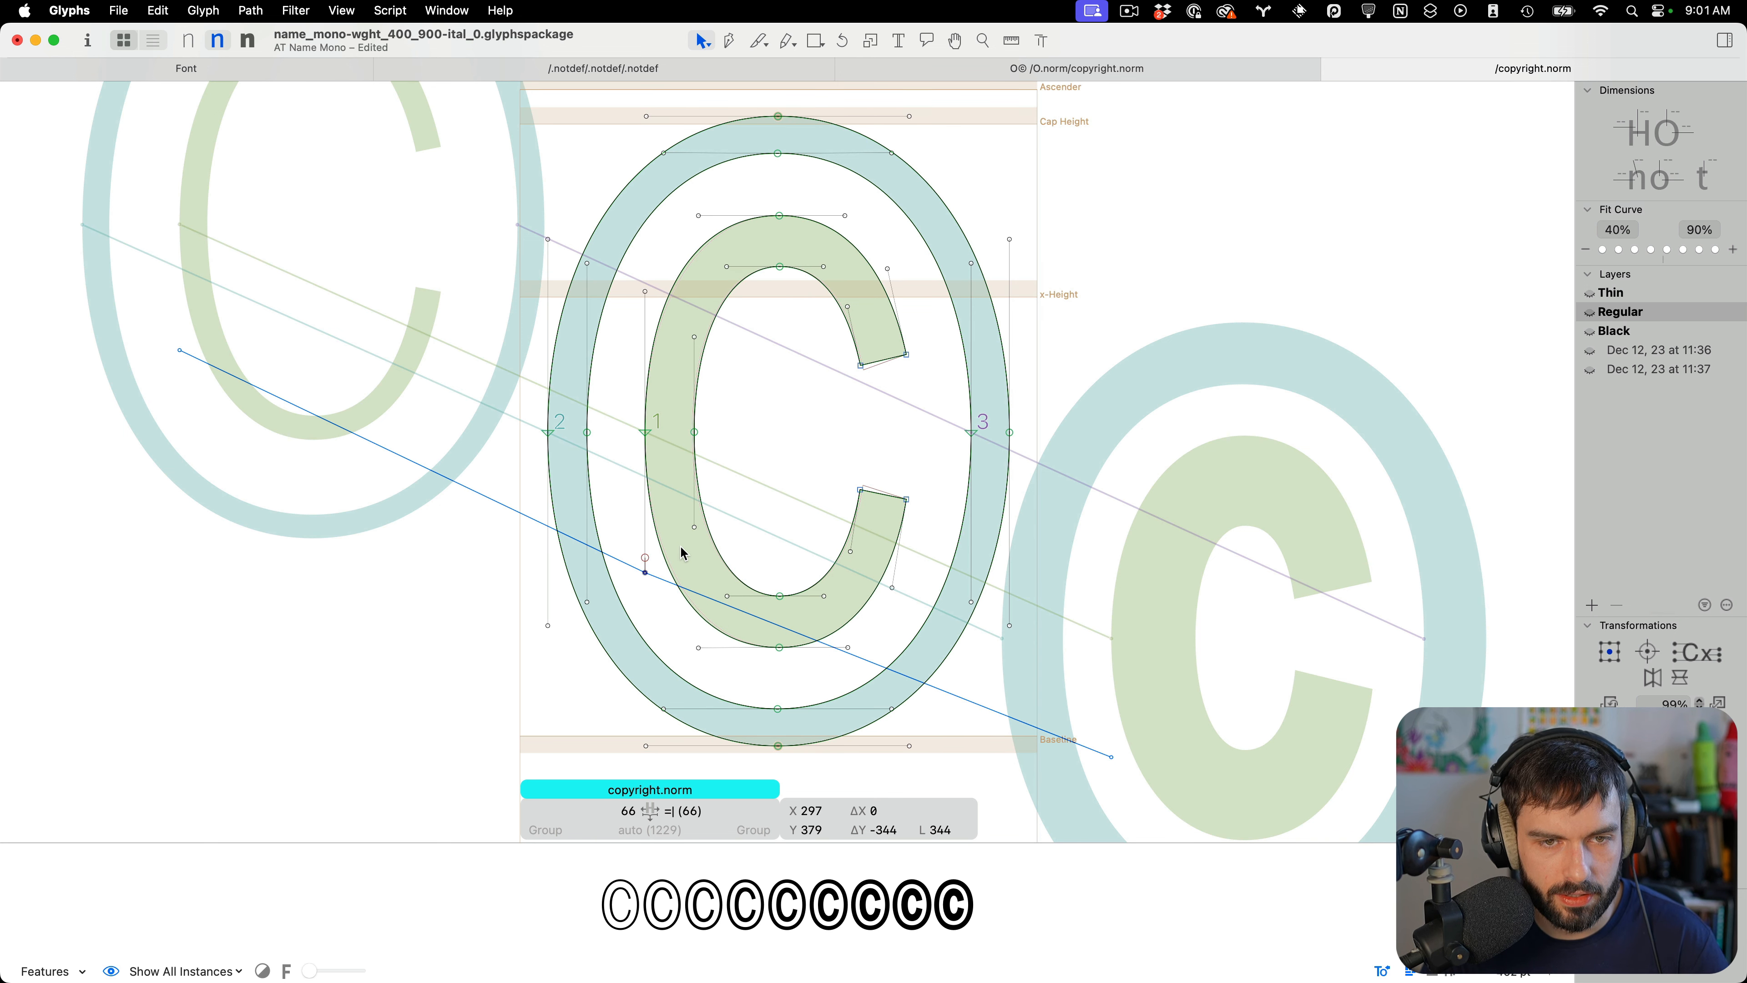
key("t")
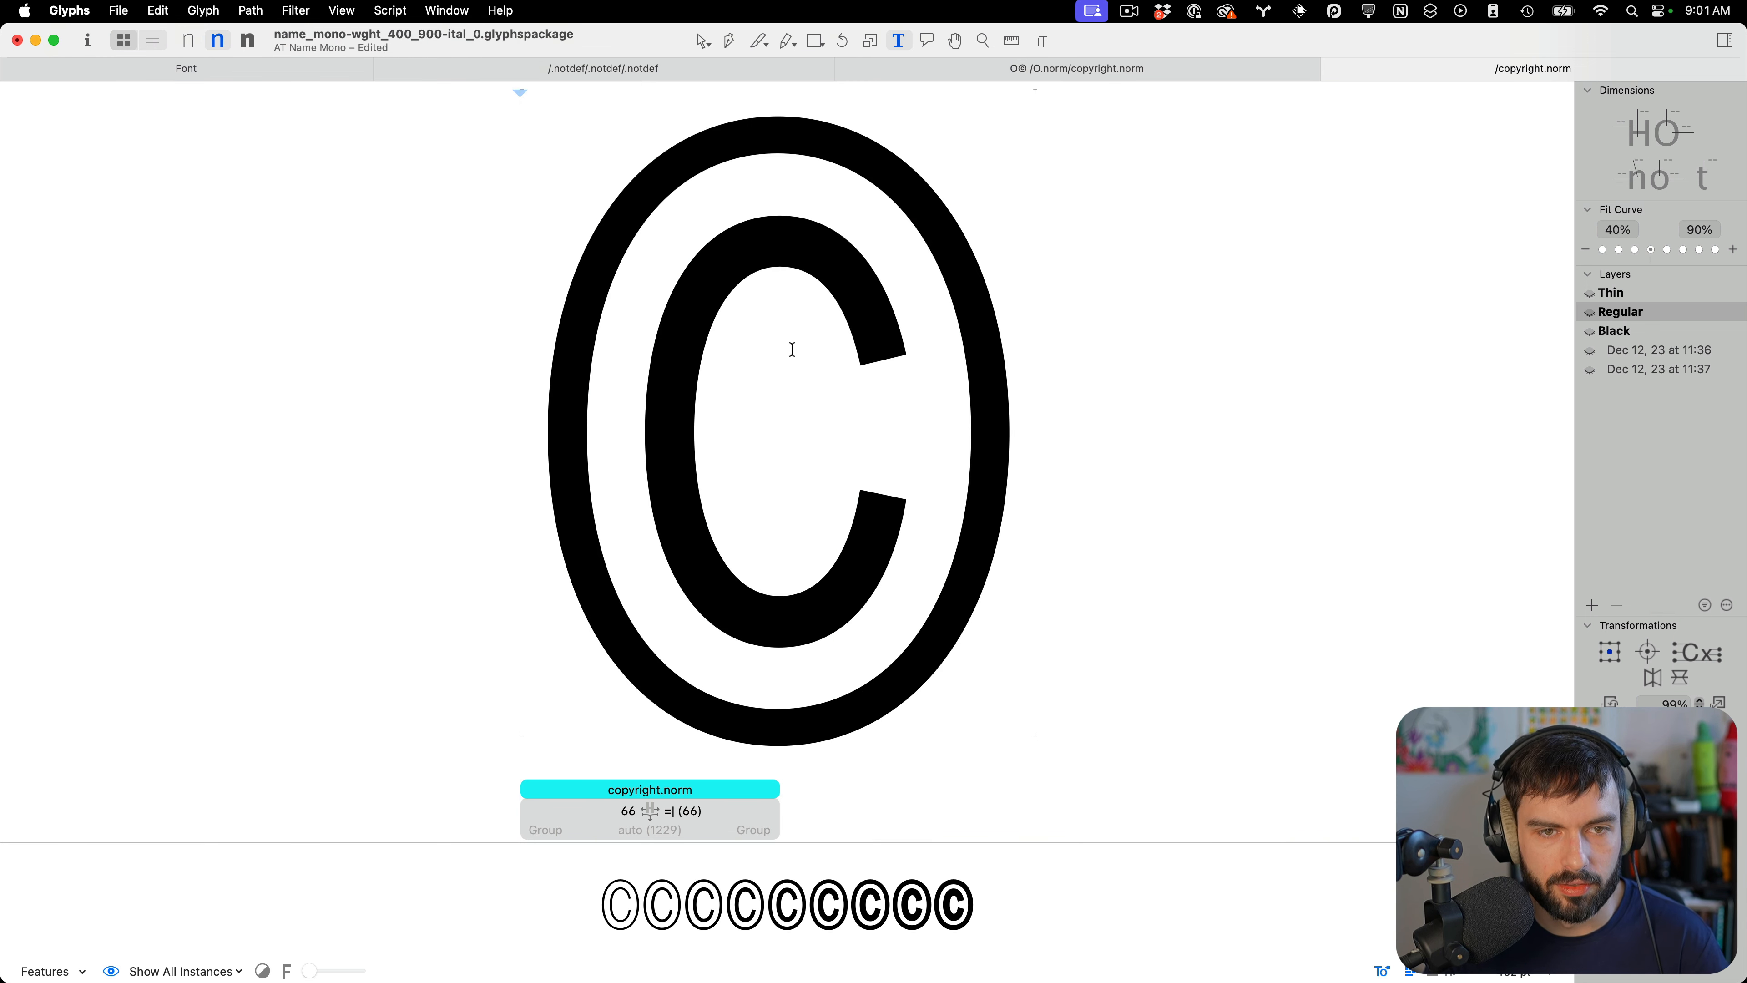
scroll(792, 351, "down", 5)
key("super+s")
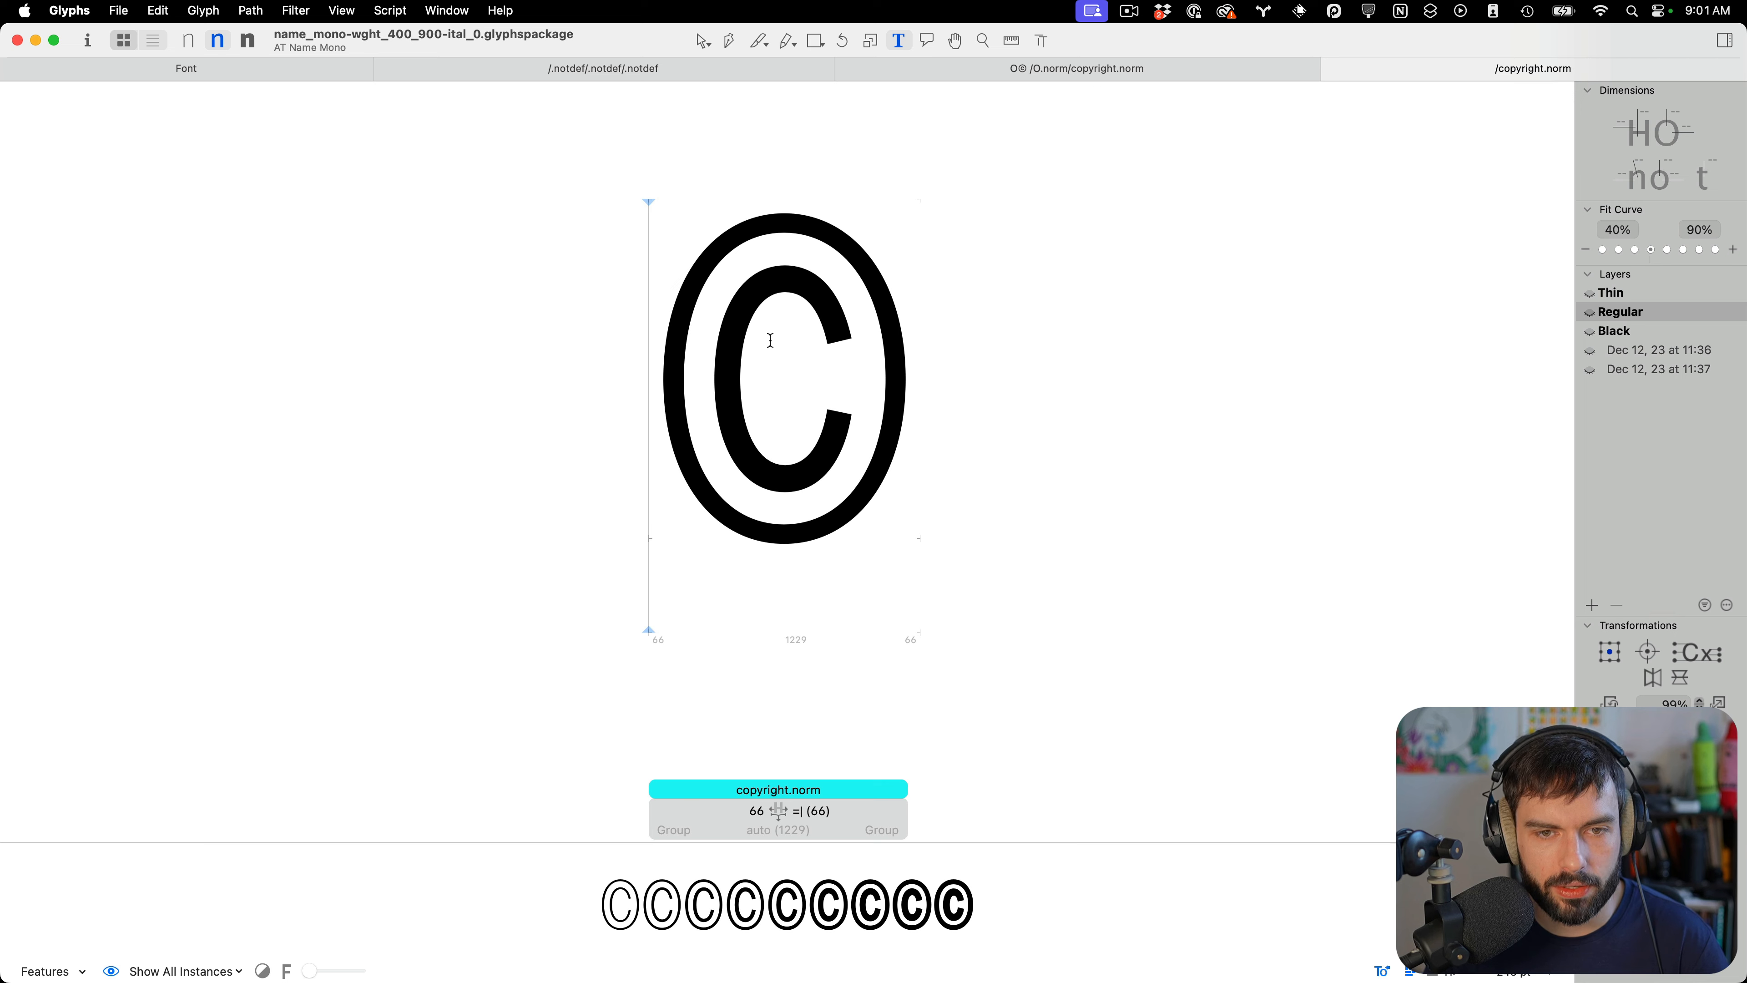
Inspect the positions of the C's top and bottom extreme nodes
key("Escape")
scroll(791, 348, "up", 3)
left_click_drag(788, 348, 787, 348)
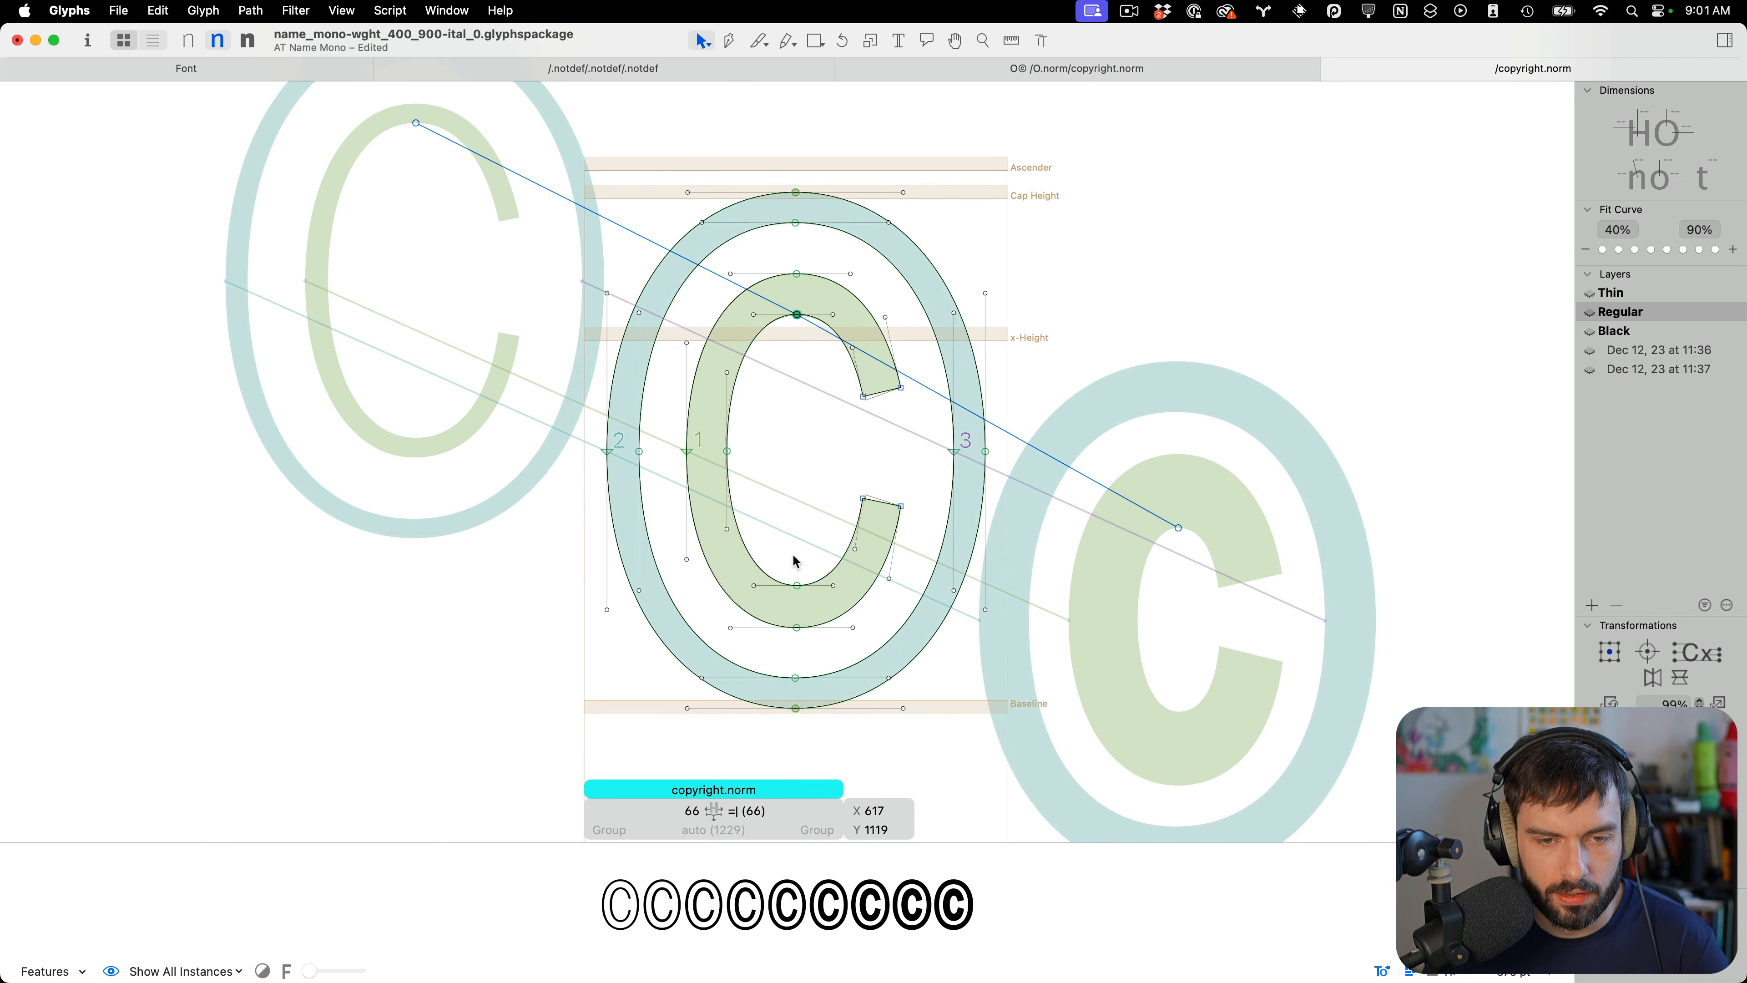
left_click_drag(813, 571, 791, 601)
key("super+s")
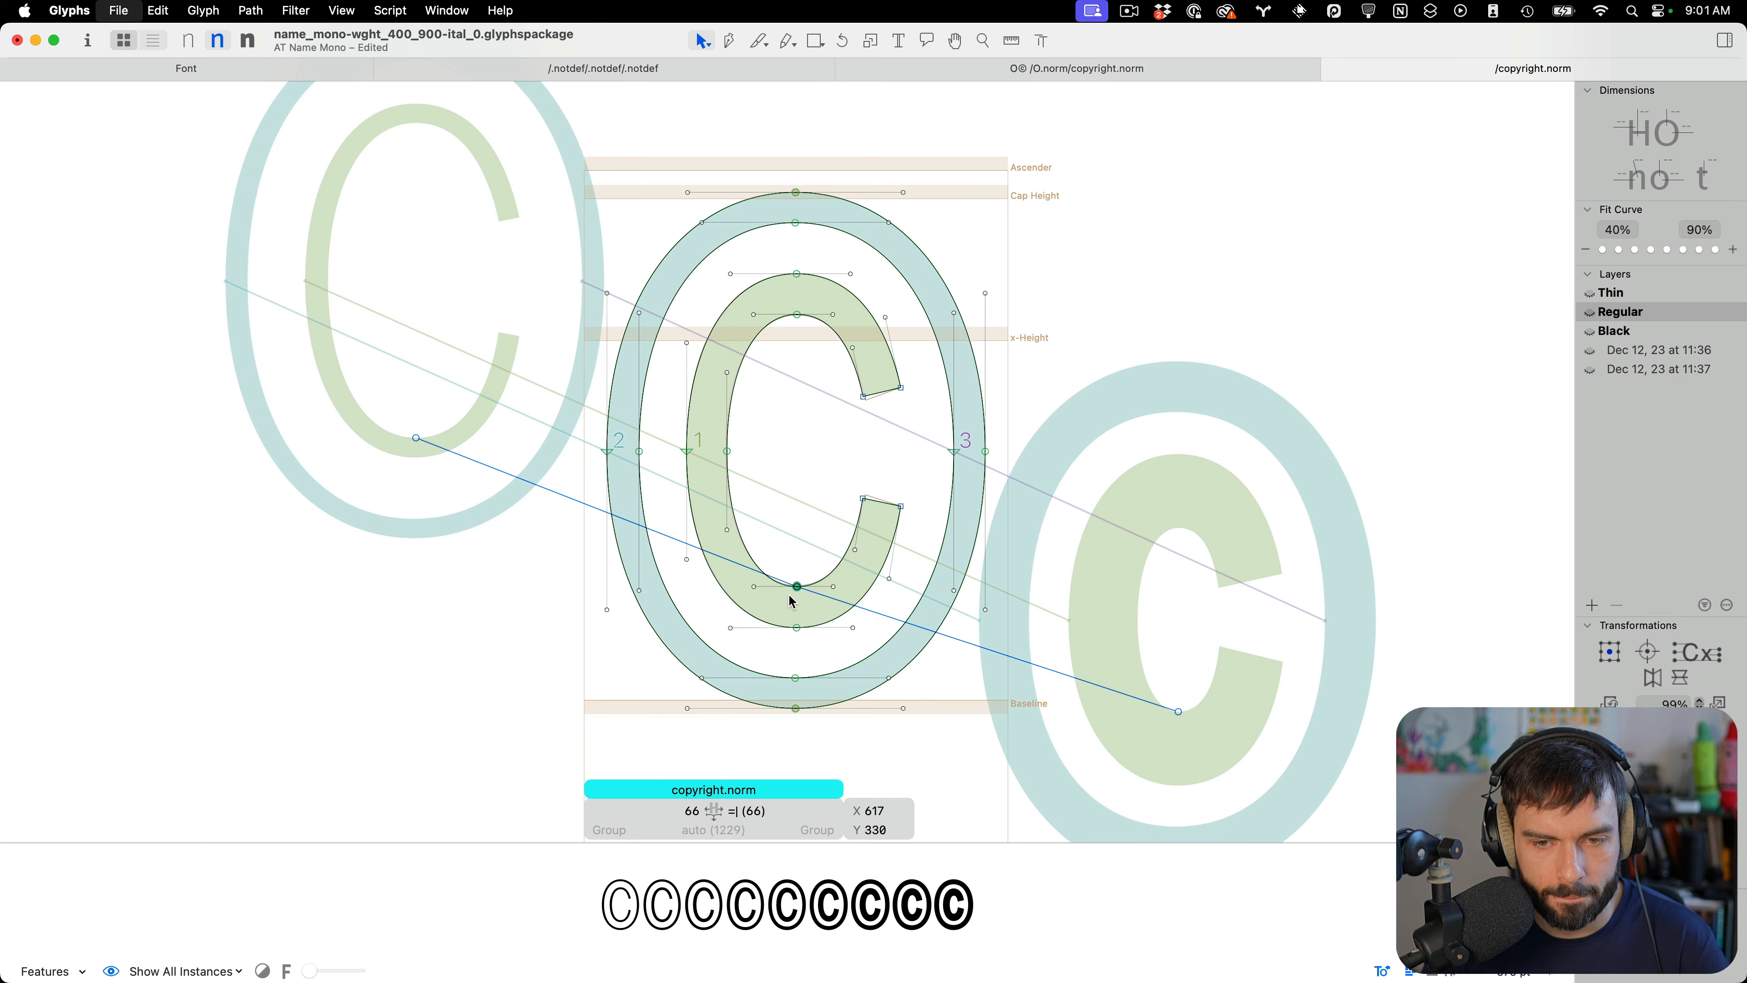
key("Escape")
scroll(963, 282, "down", 3)
Add the rule 'sub copyright by copyright.norm;' at the end of the ss15 Classic Uppercase feature
key("super+i")
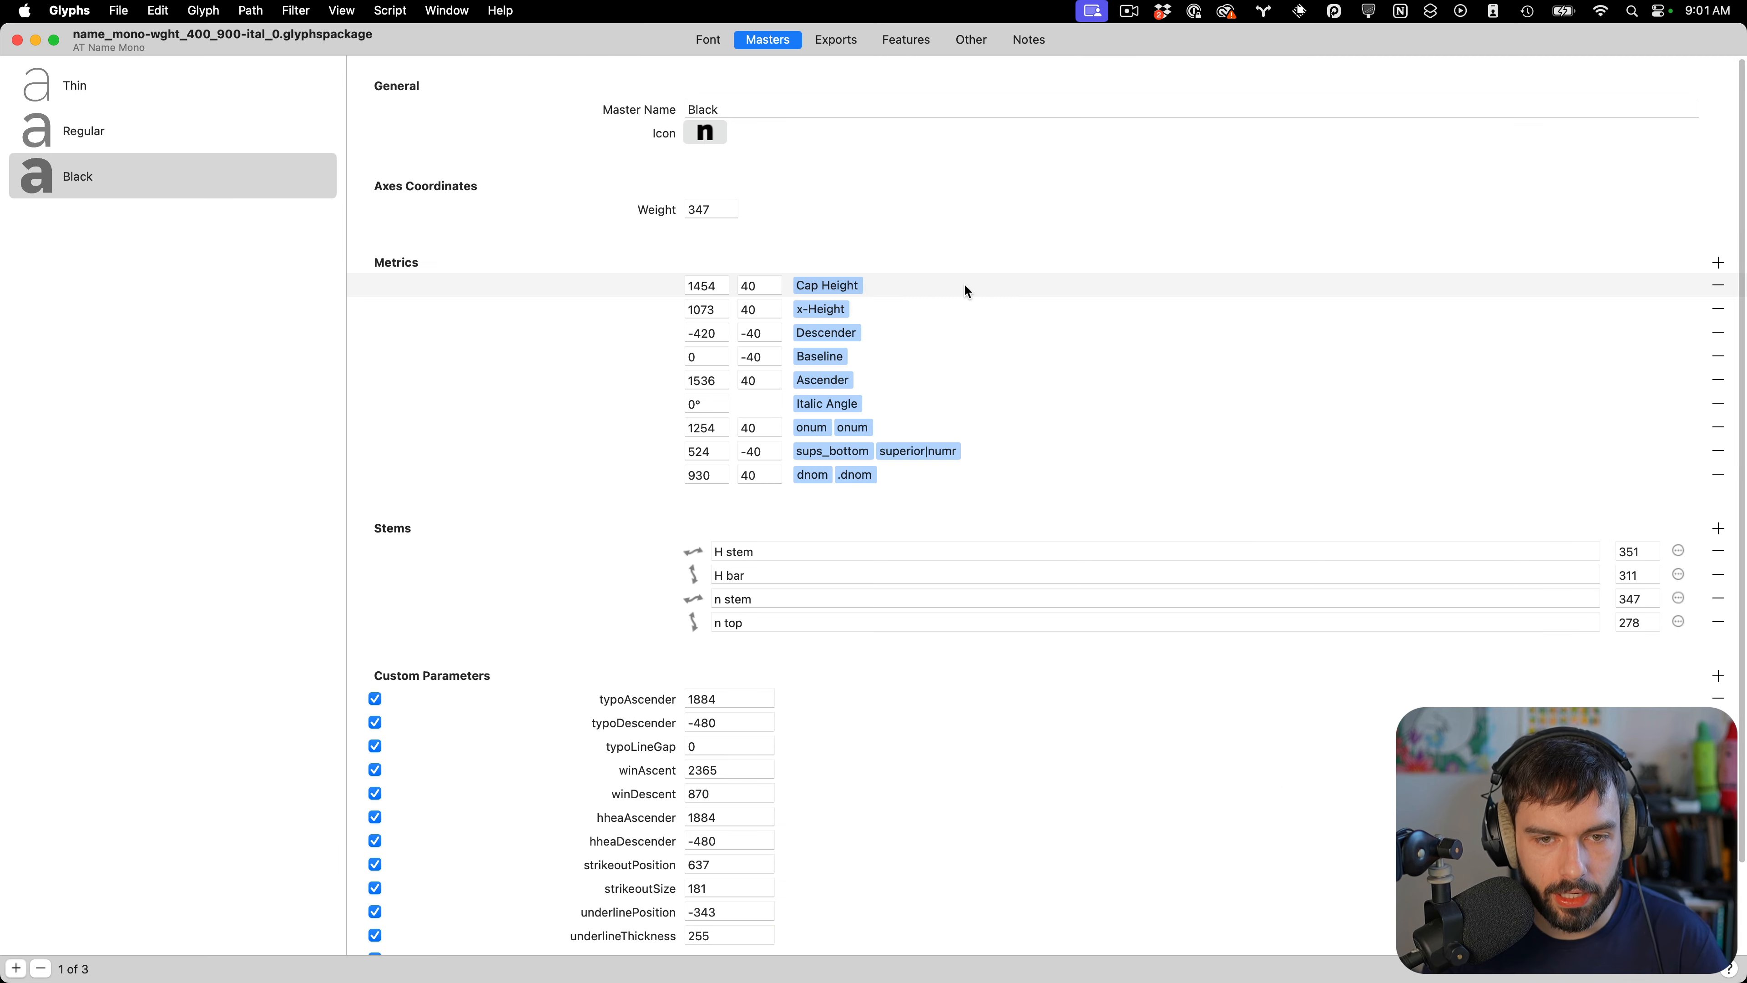
left_click(905, 42)
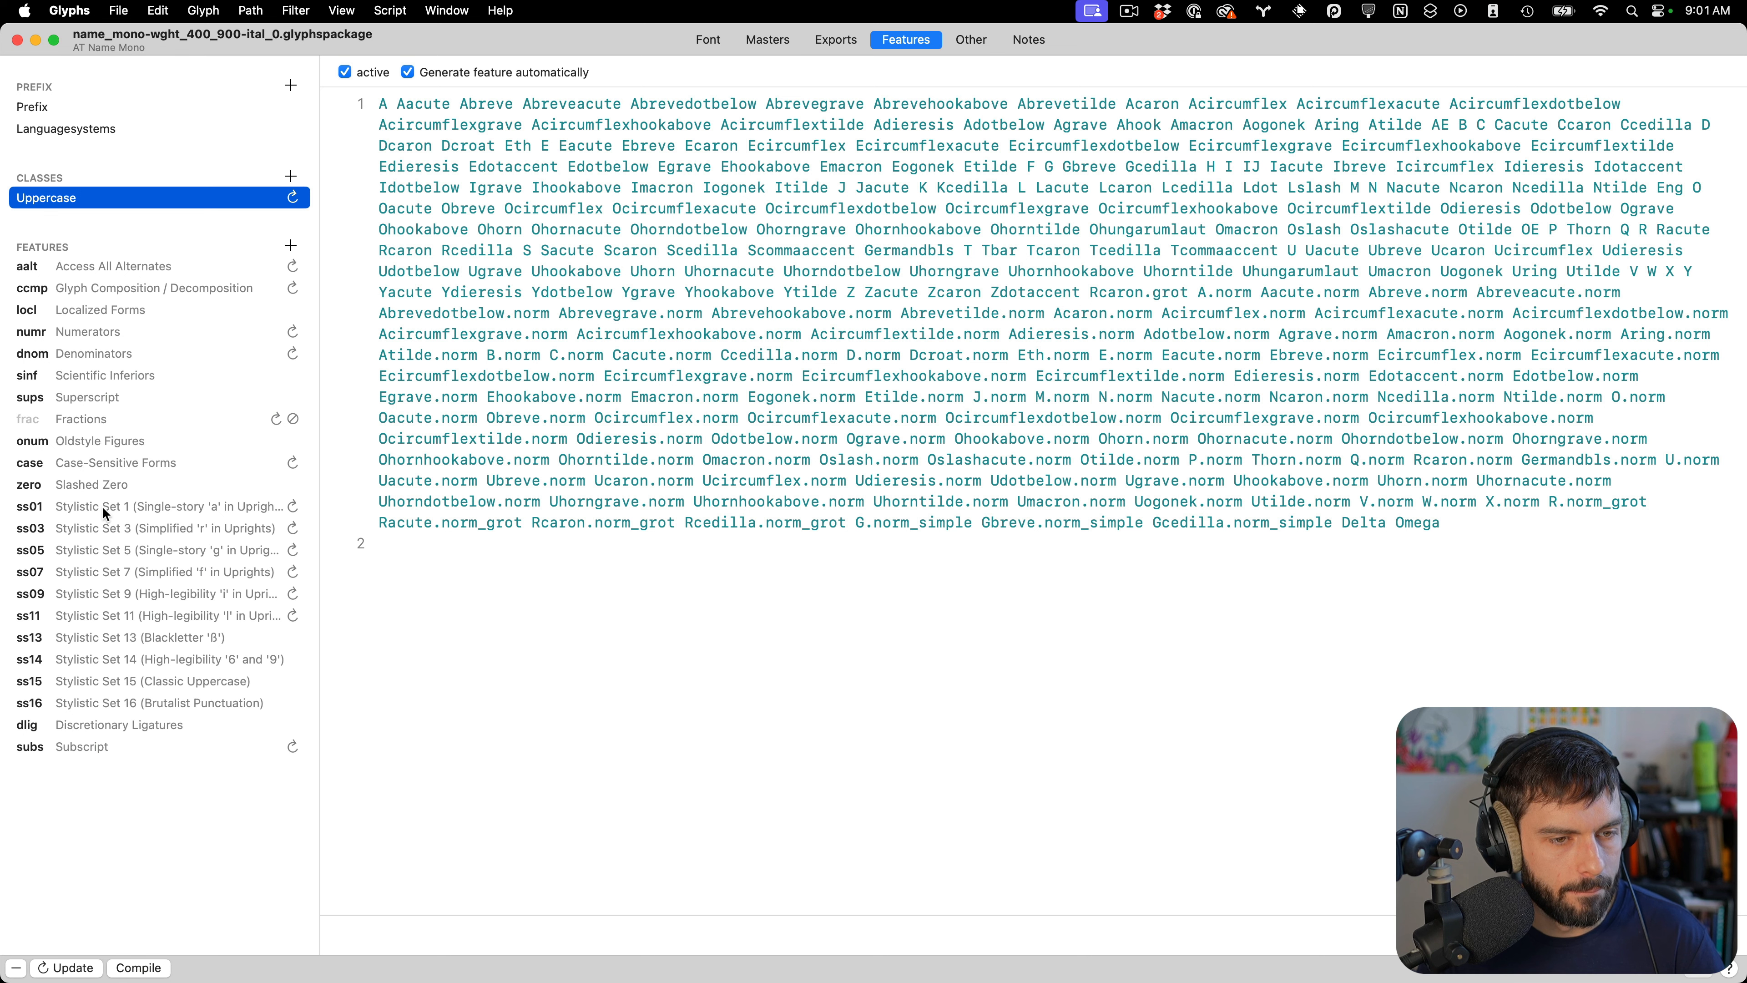
left_click(149, 655)
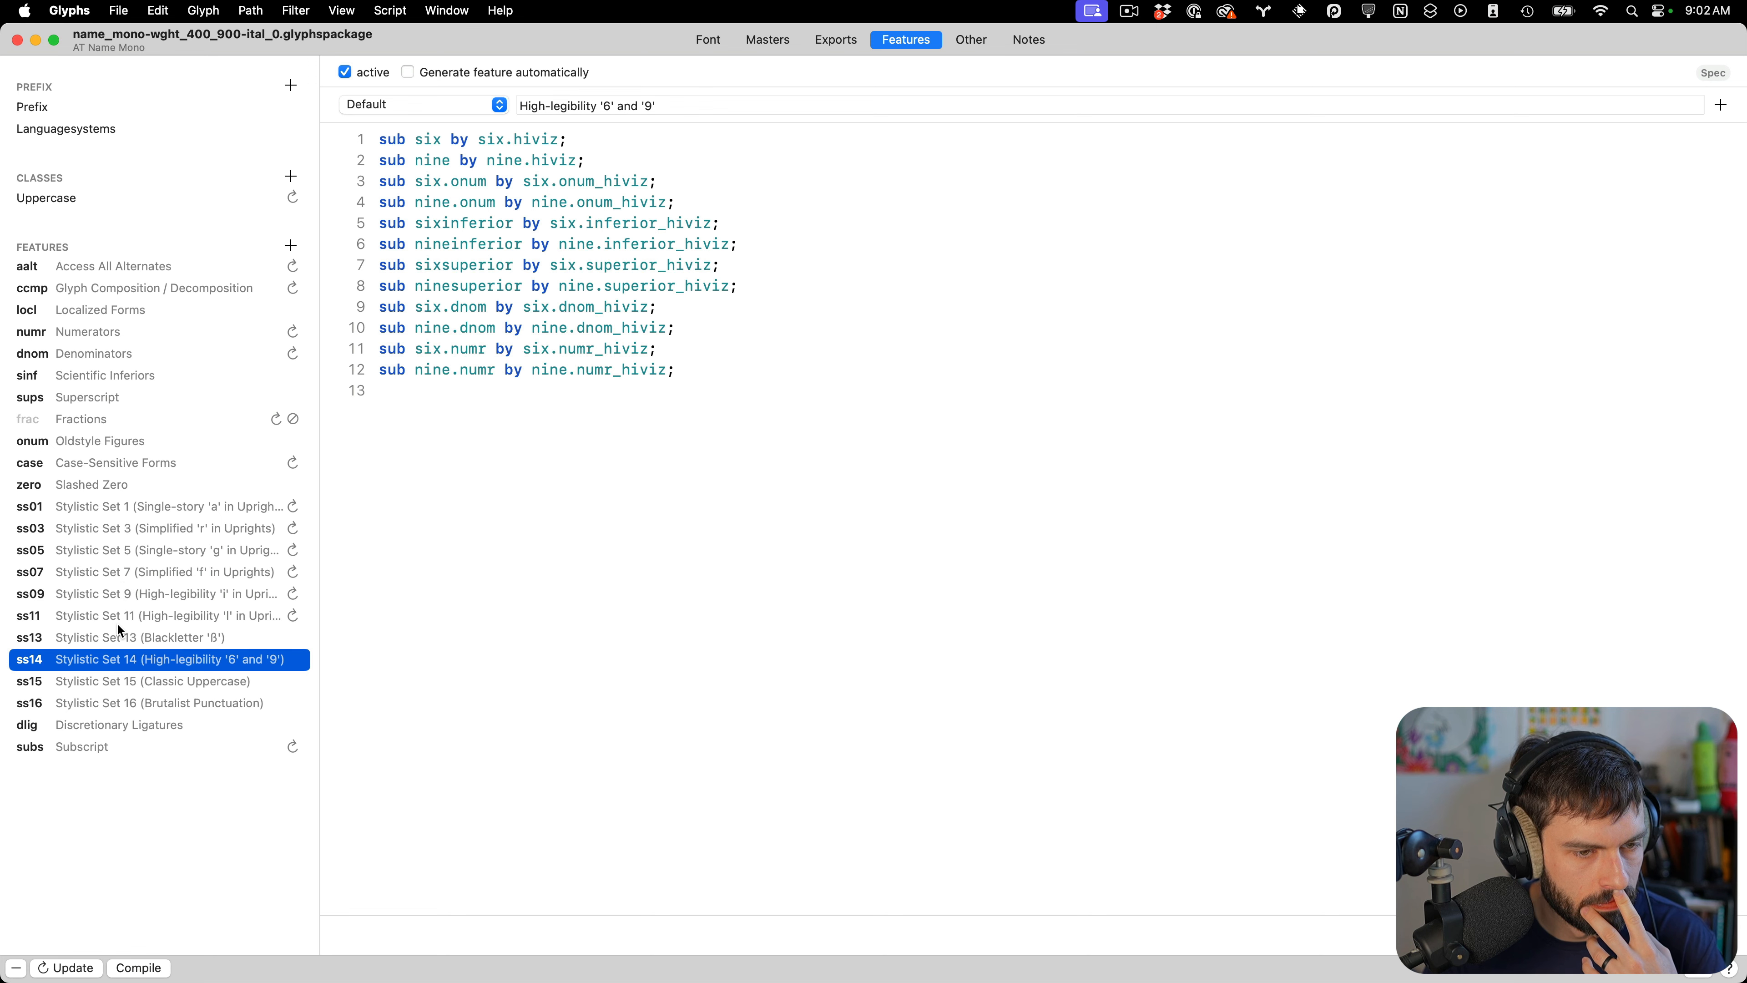
left_click(105, 679)
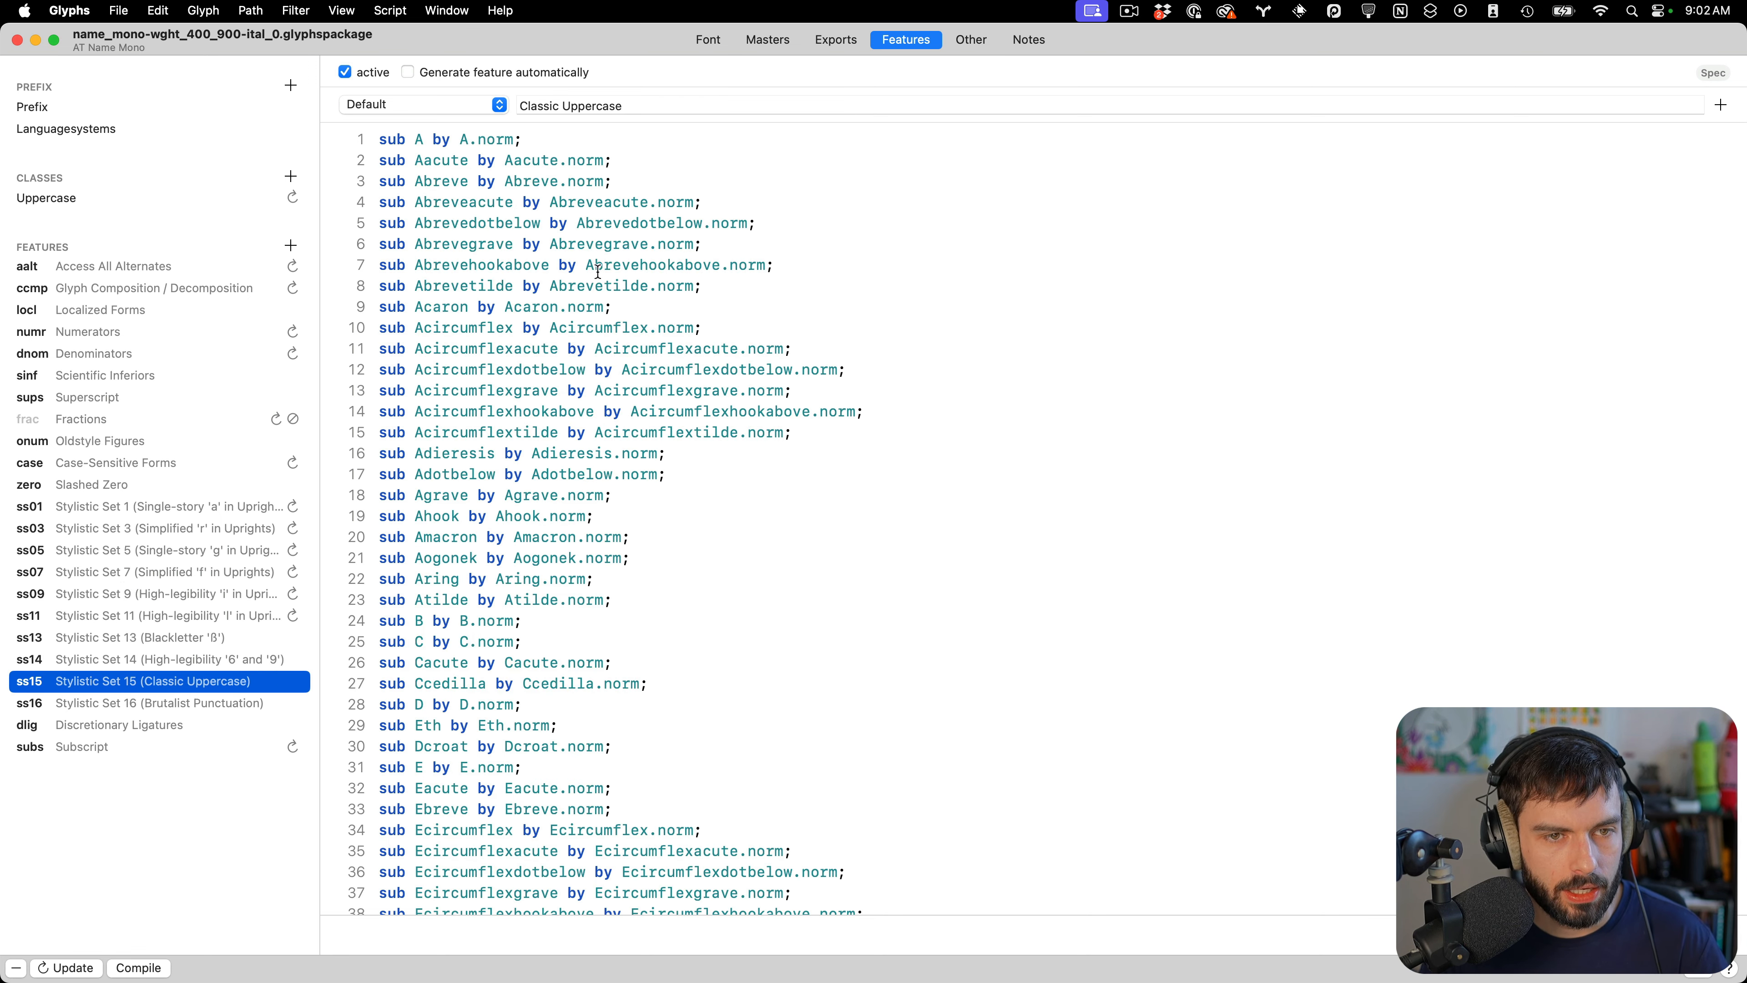
scroll(619, 413, "down", 2)
scroll(647, 571, "down", 20)
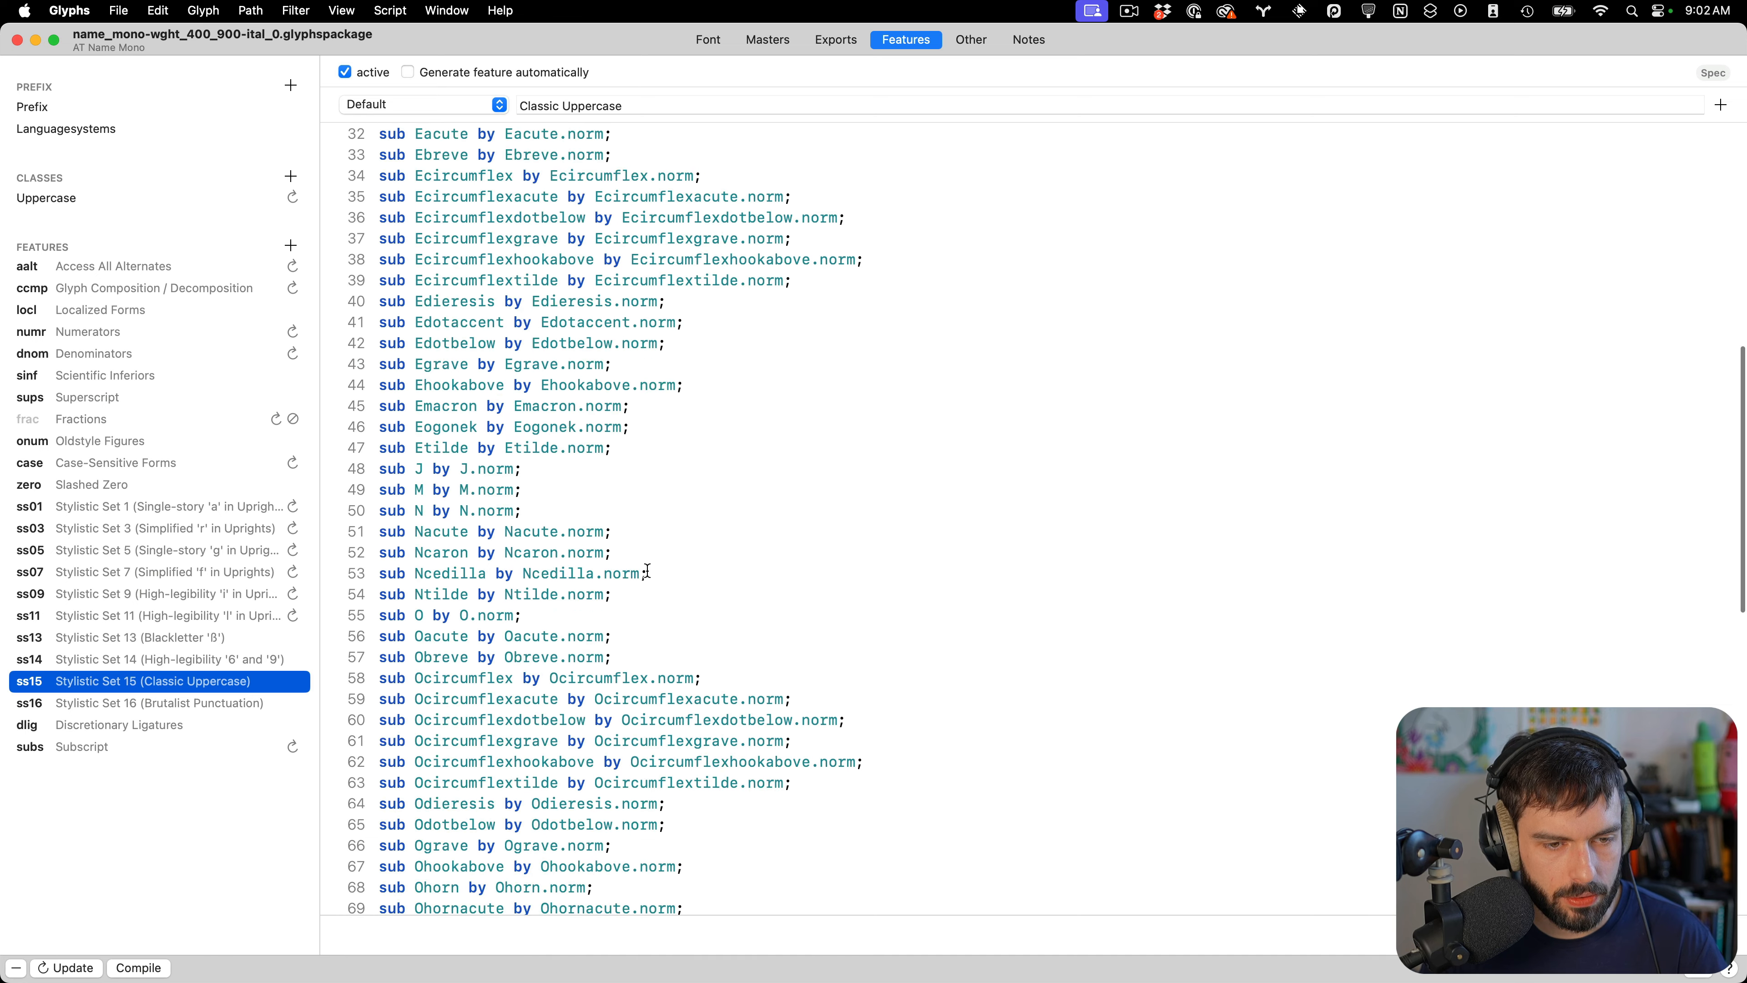
left_click(586, 887)
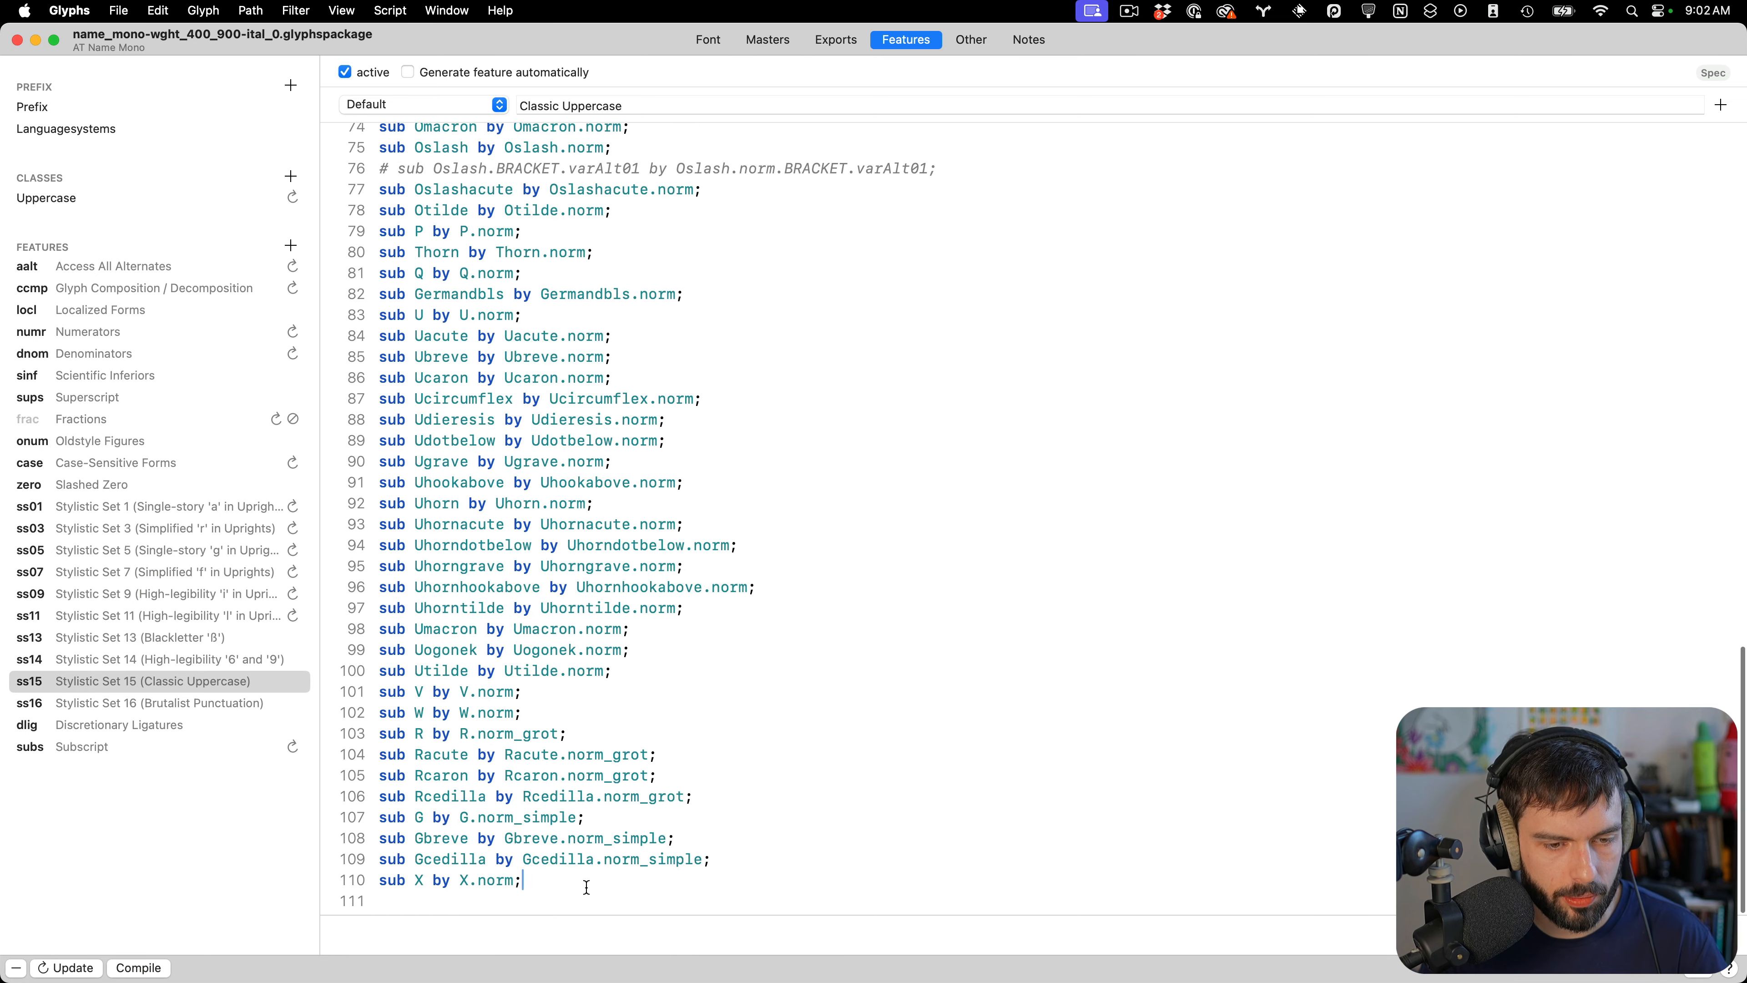
key("Down")
type("sub copy")
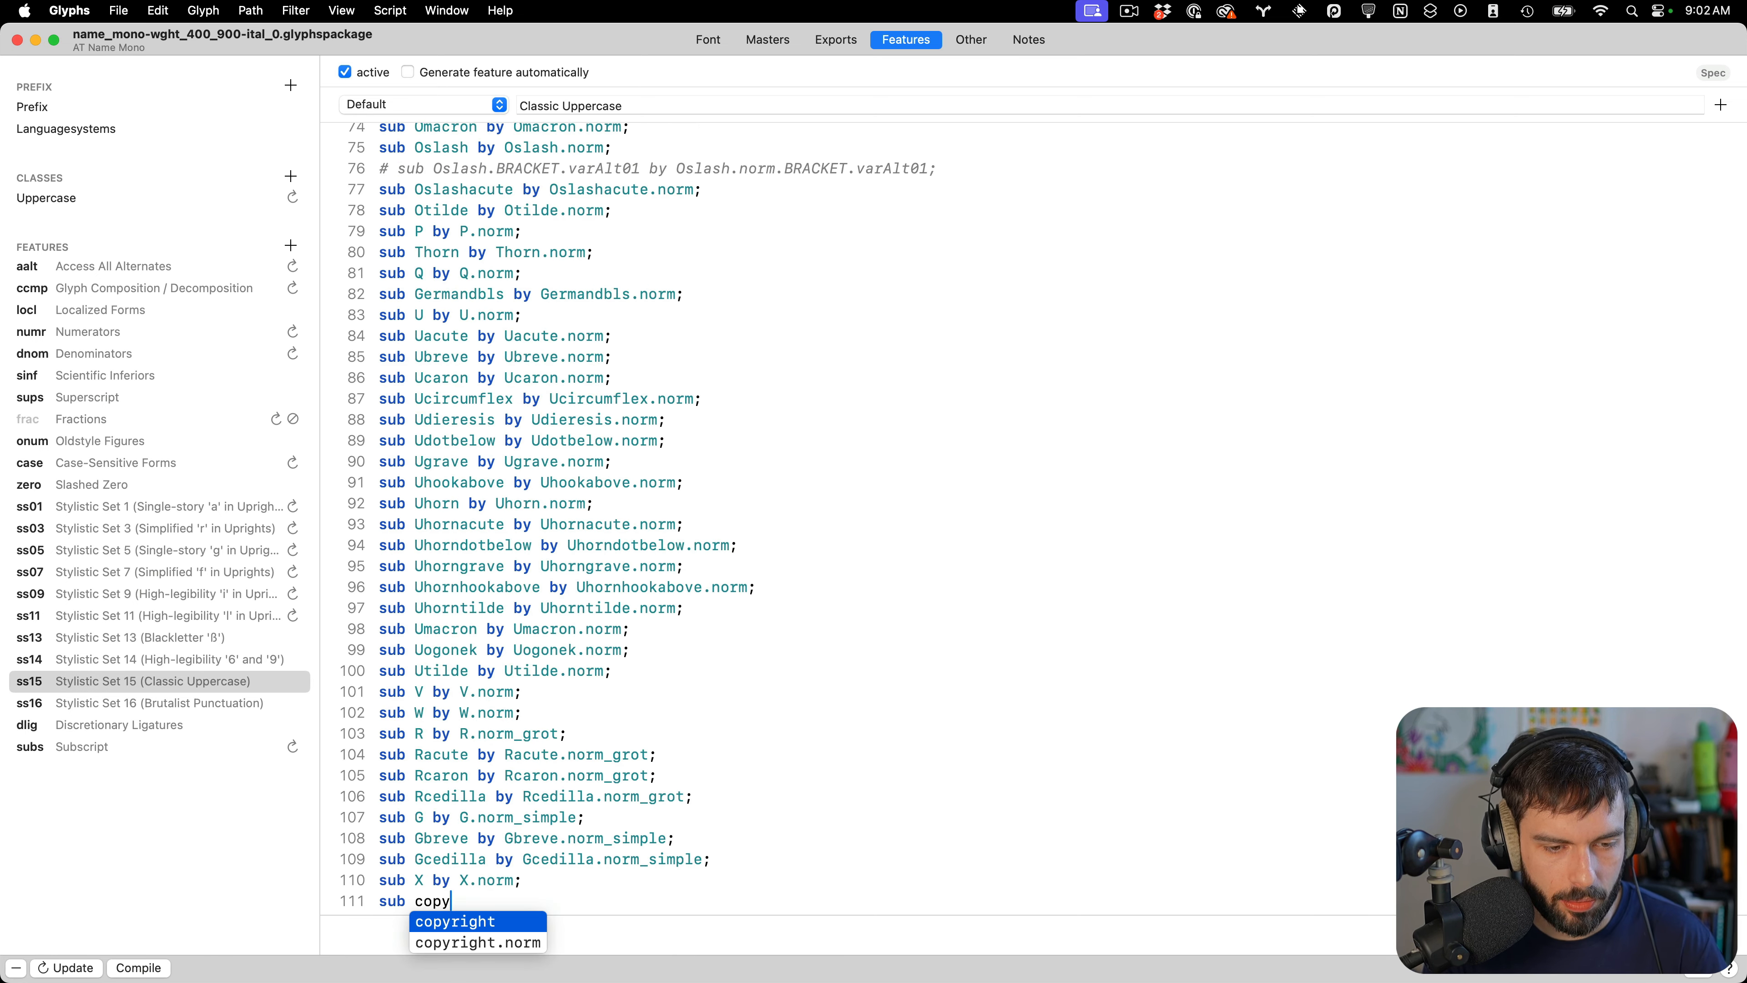
key("Return")
type("by ")
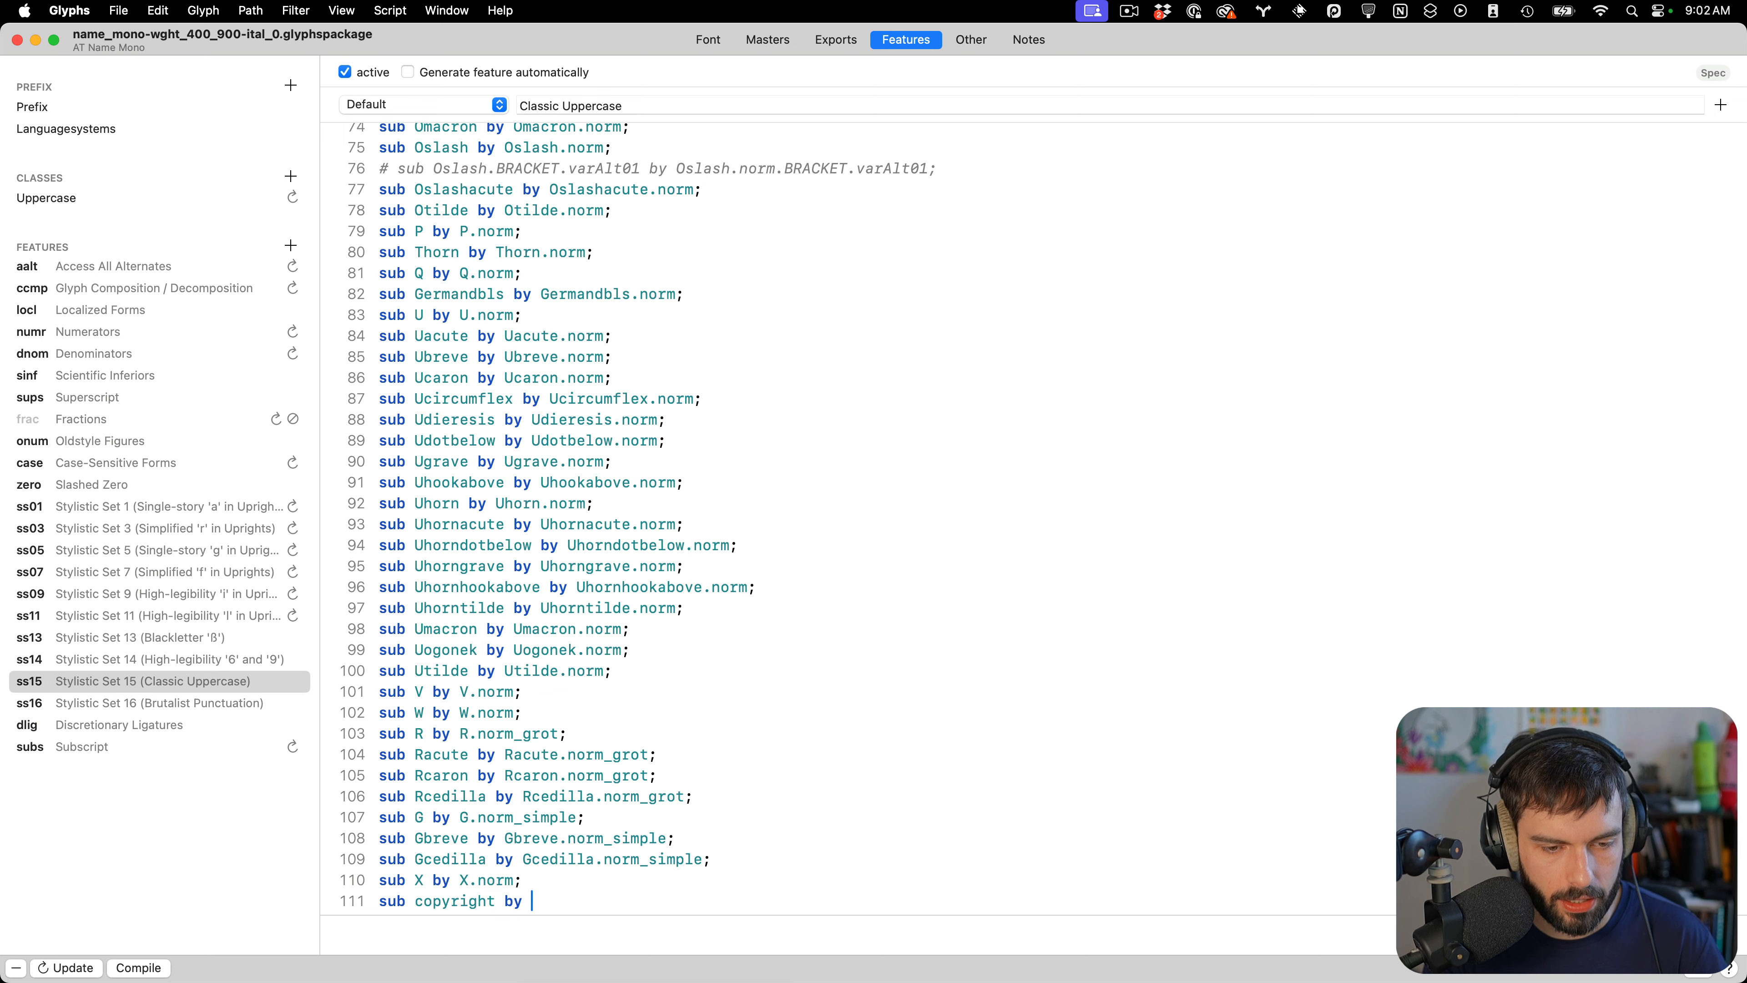
type("copy")
key("Down")
key("Return")
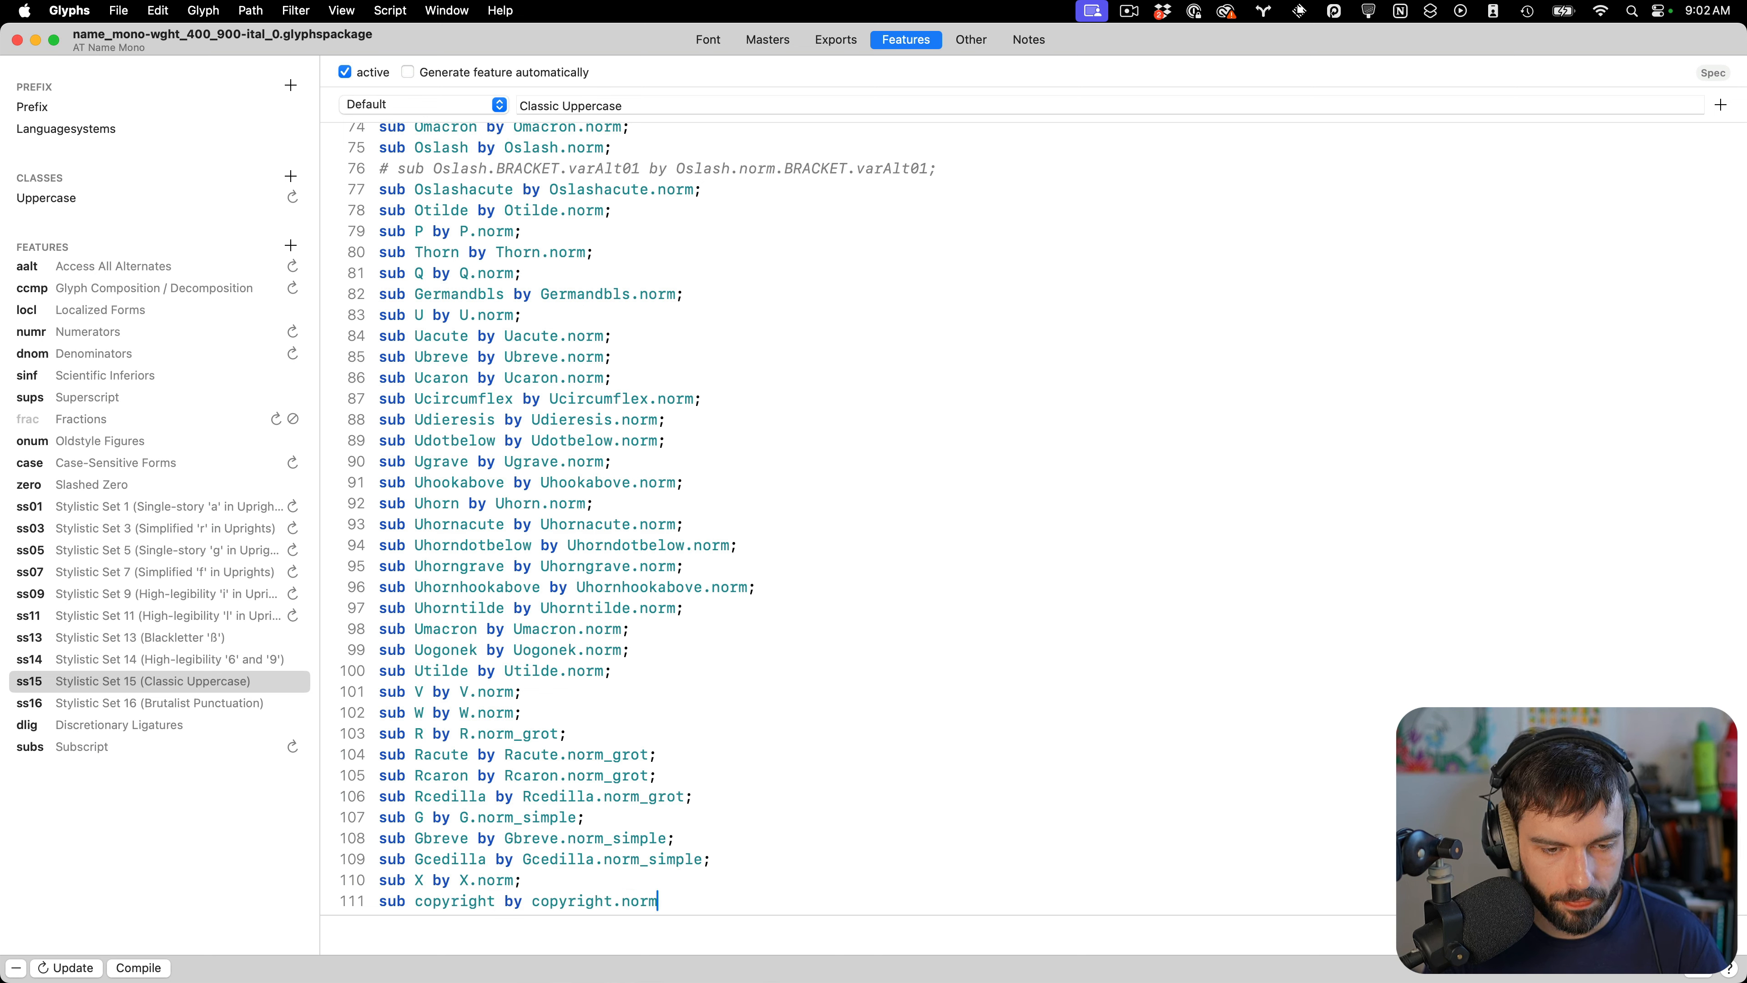
type(";")
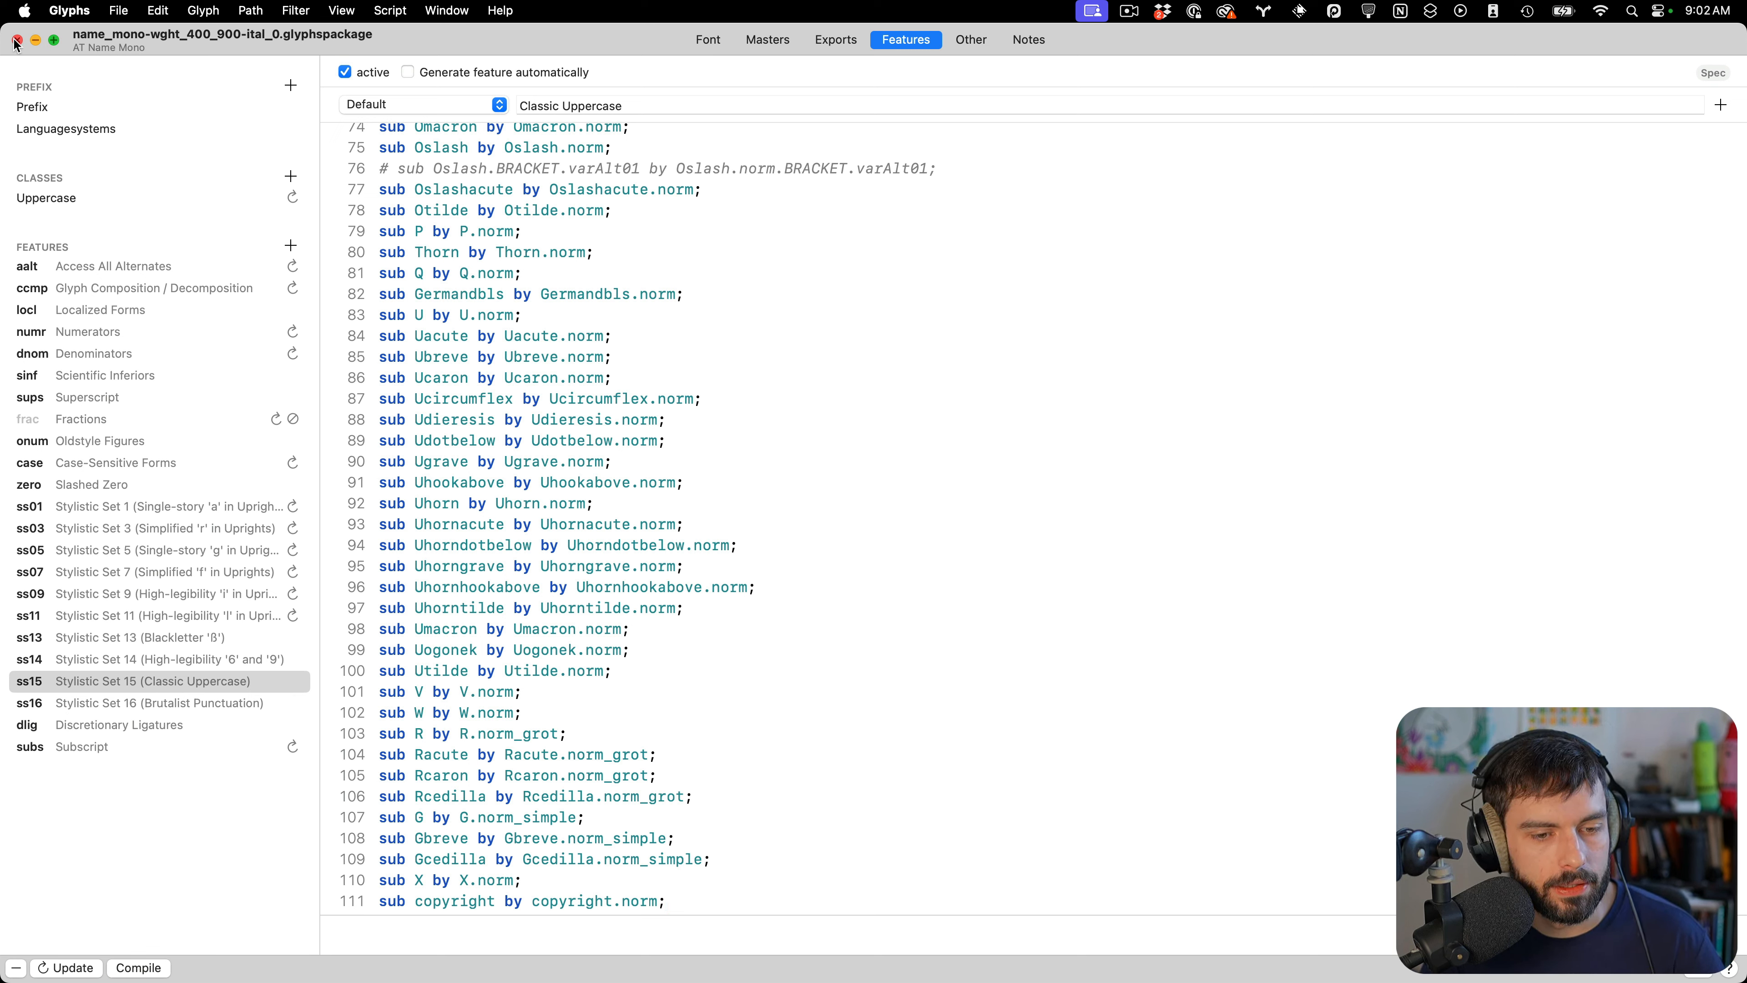
Copy the copyright.norm substitution rule and paste it at the end of the italic font's ss15 Classic Uppercase feature
key("super+shift+Left")
key("super+c")
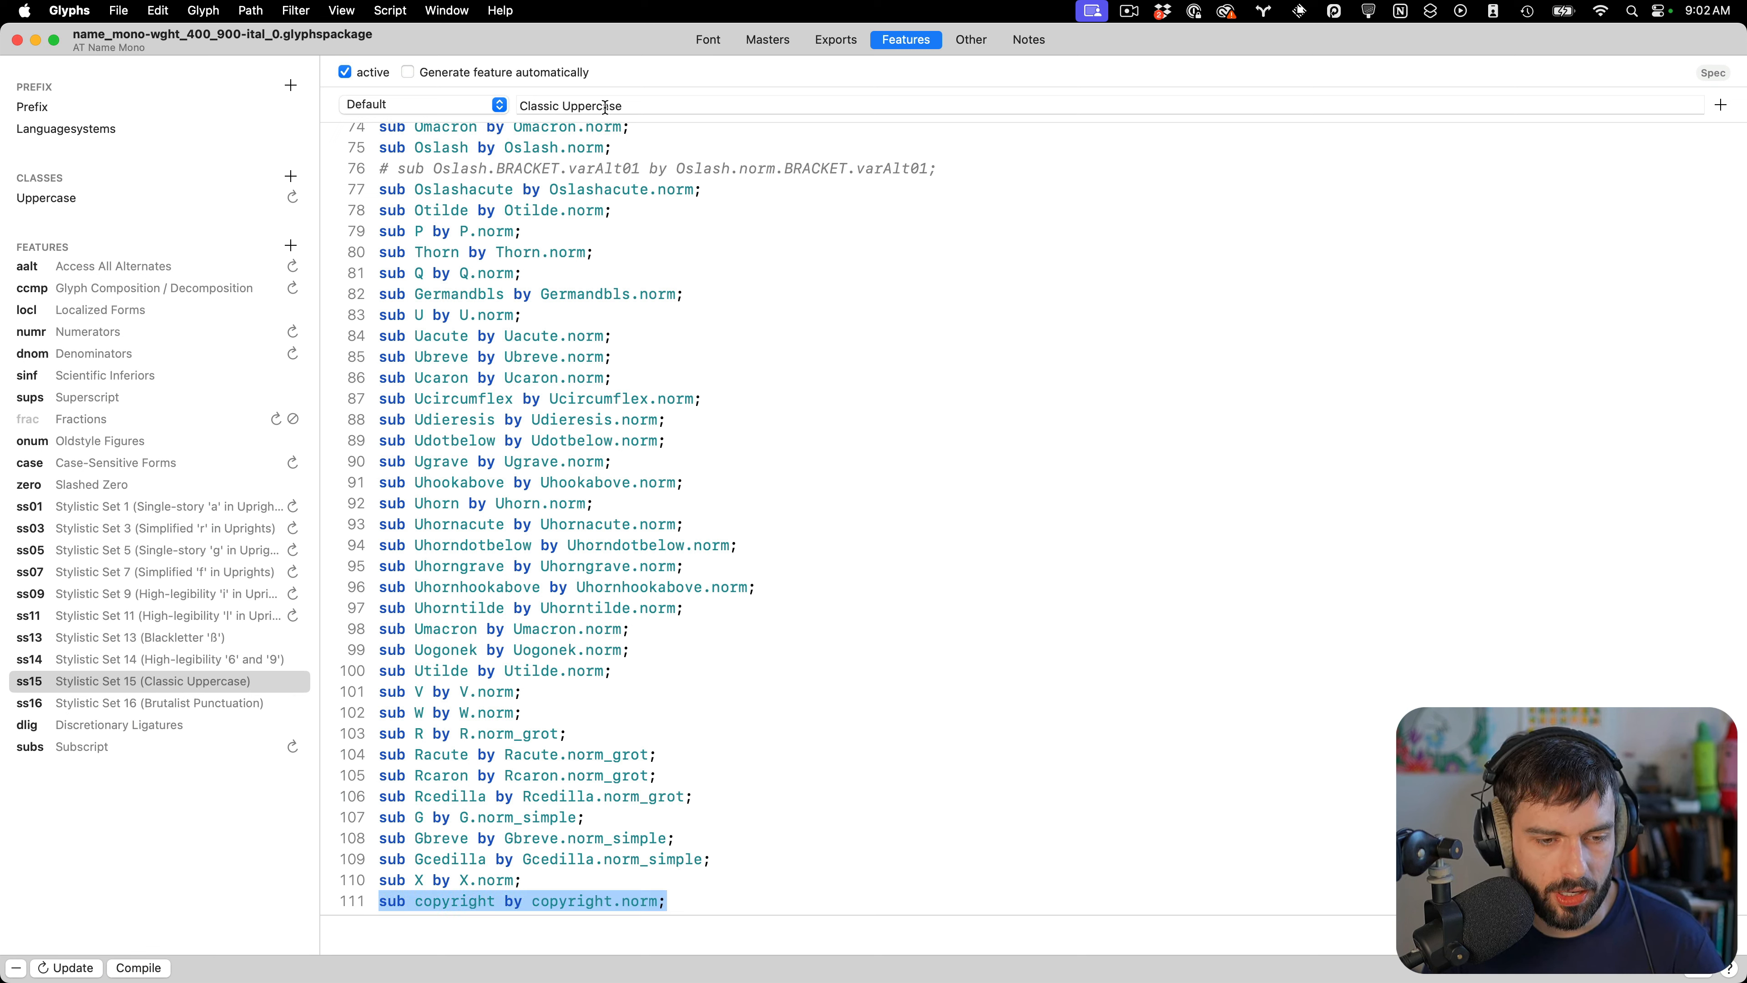
left_click(17, 41)
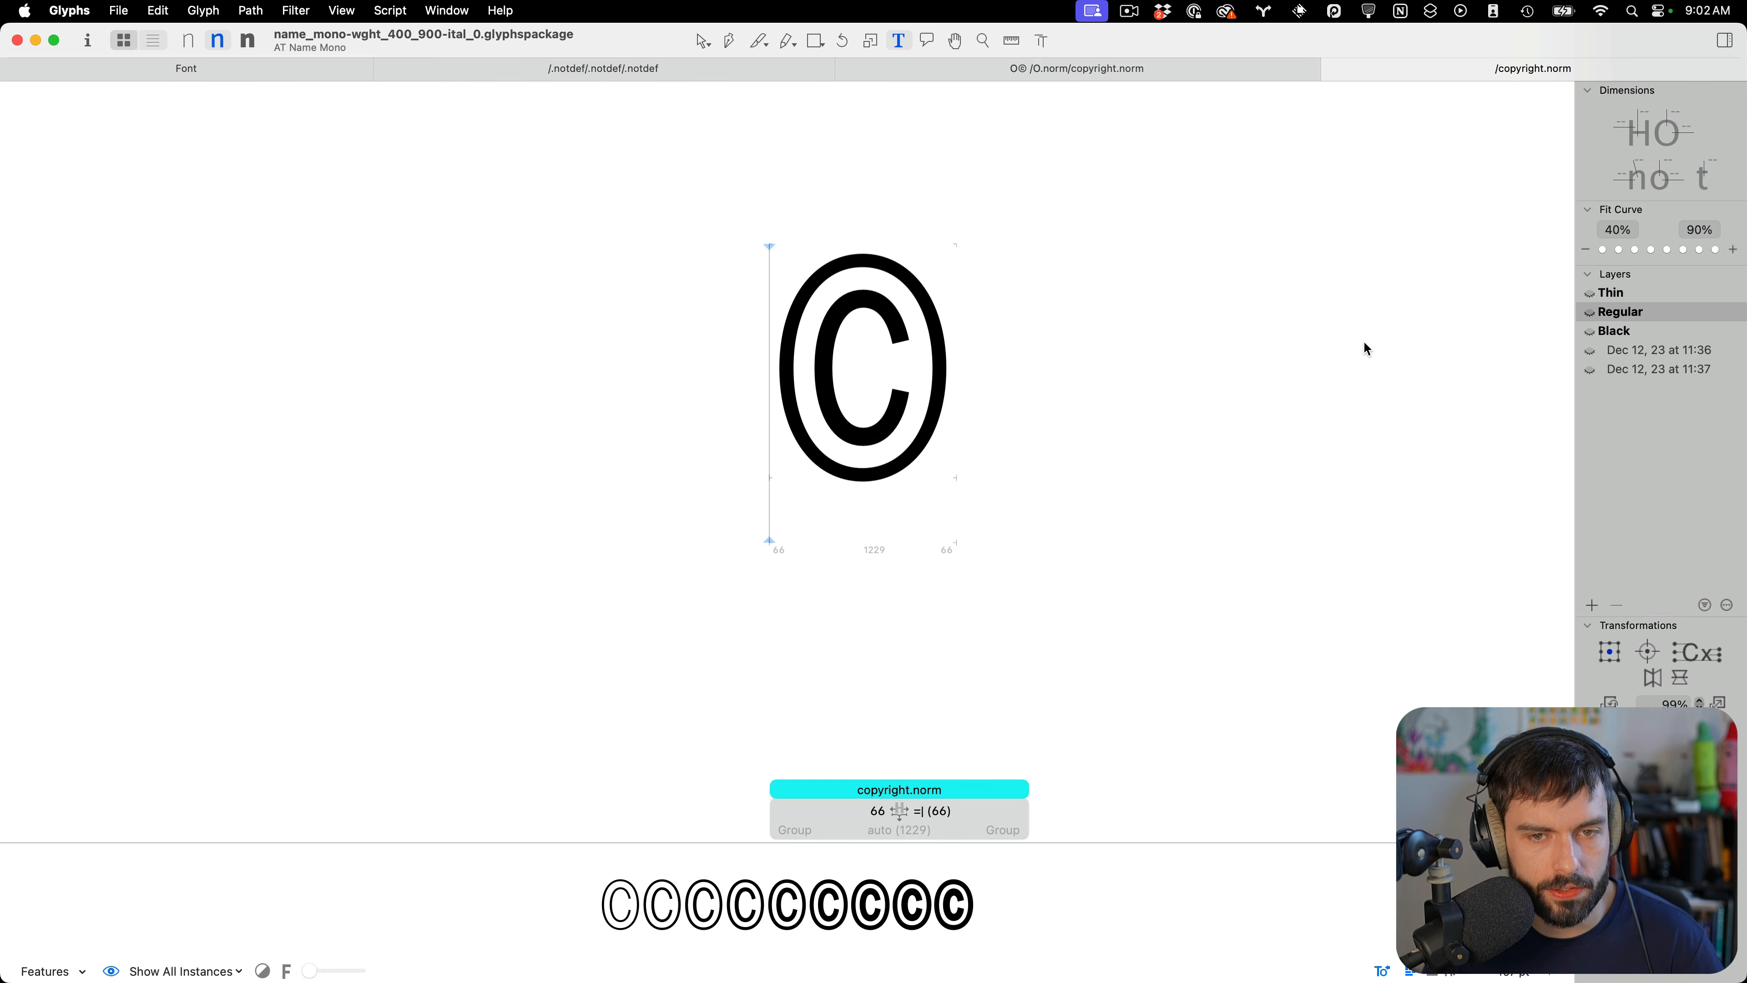
key("ctrl+Down")
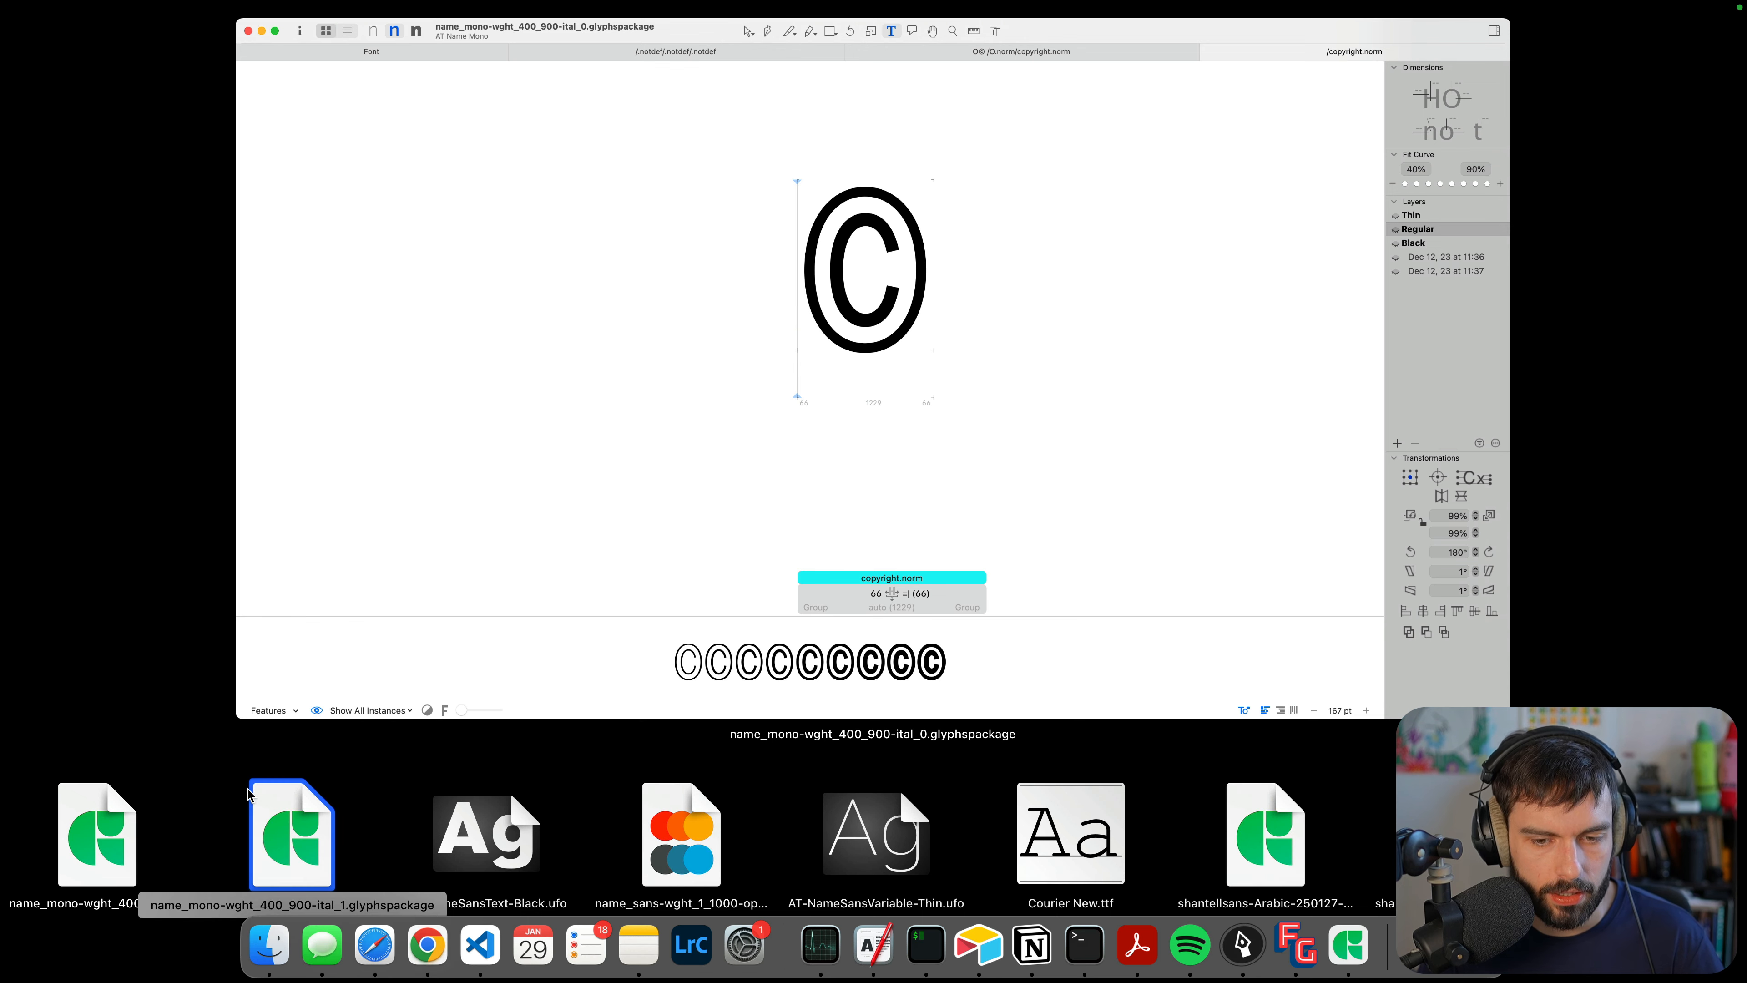
left_click(273, 818)
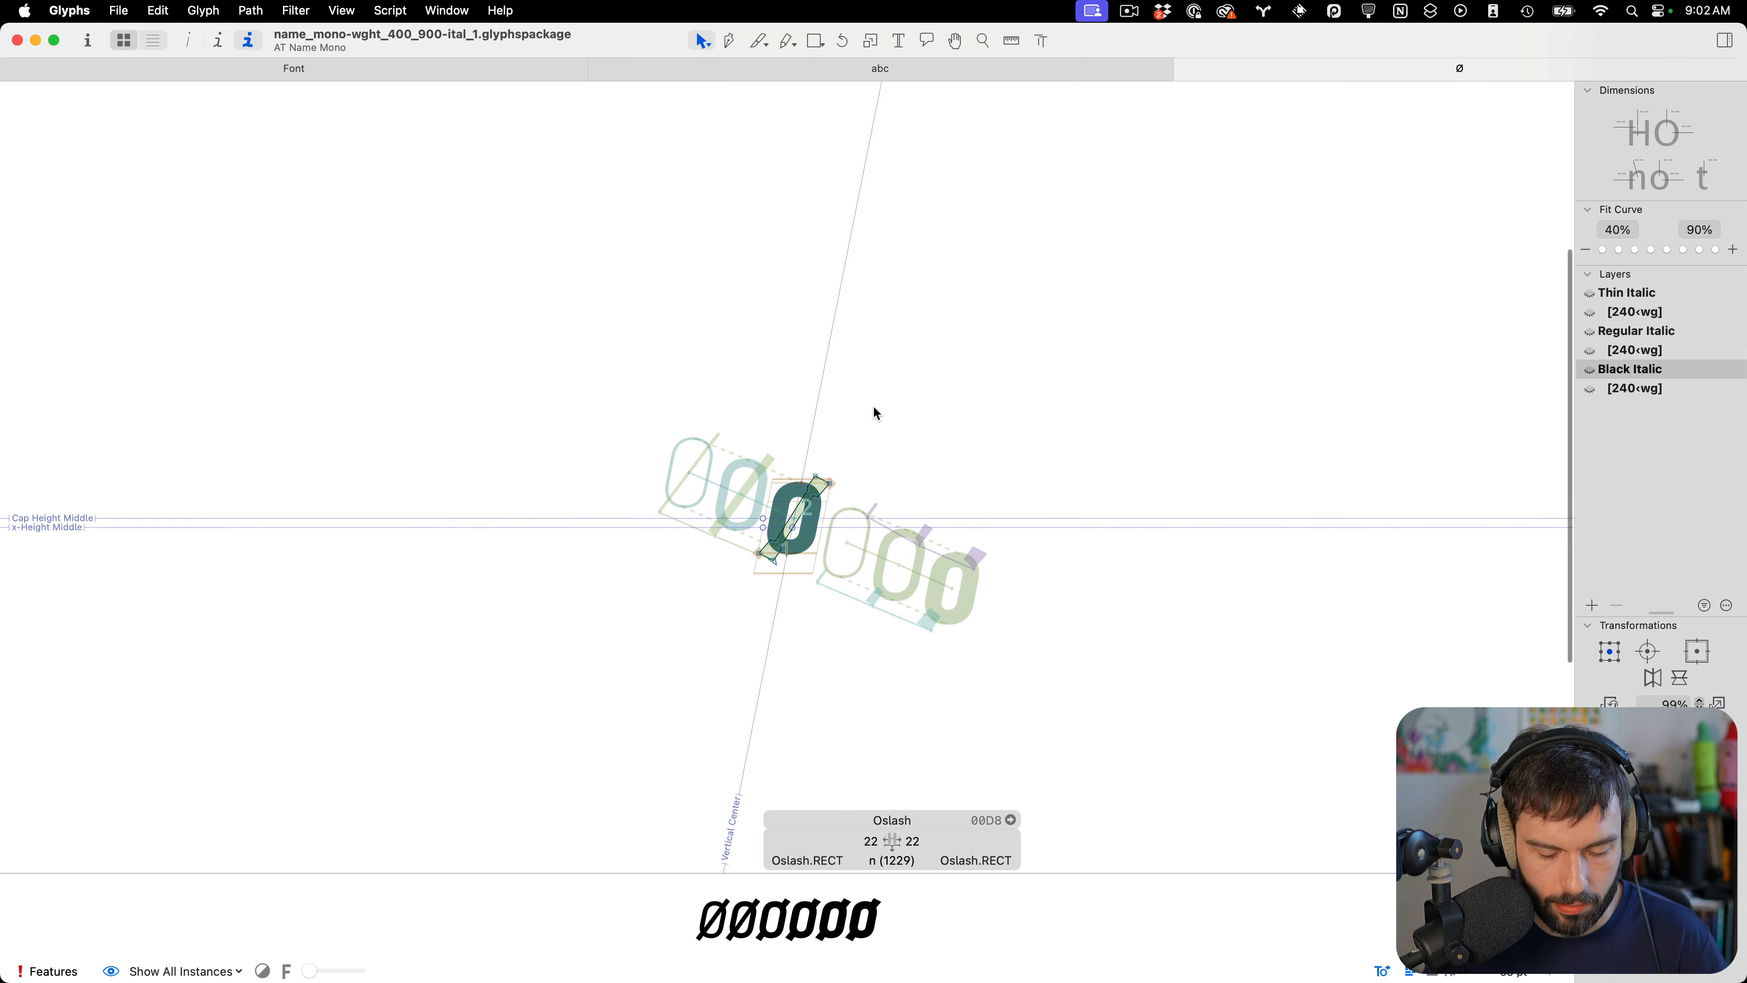
key("super+i")
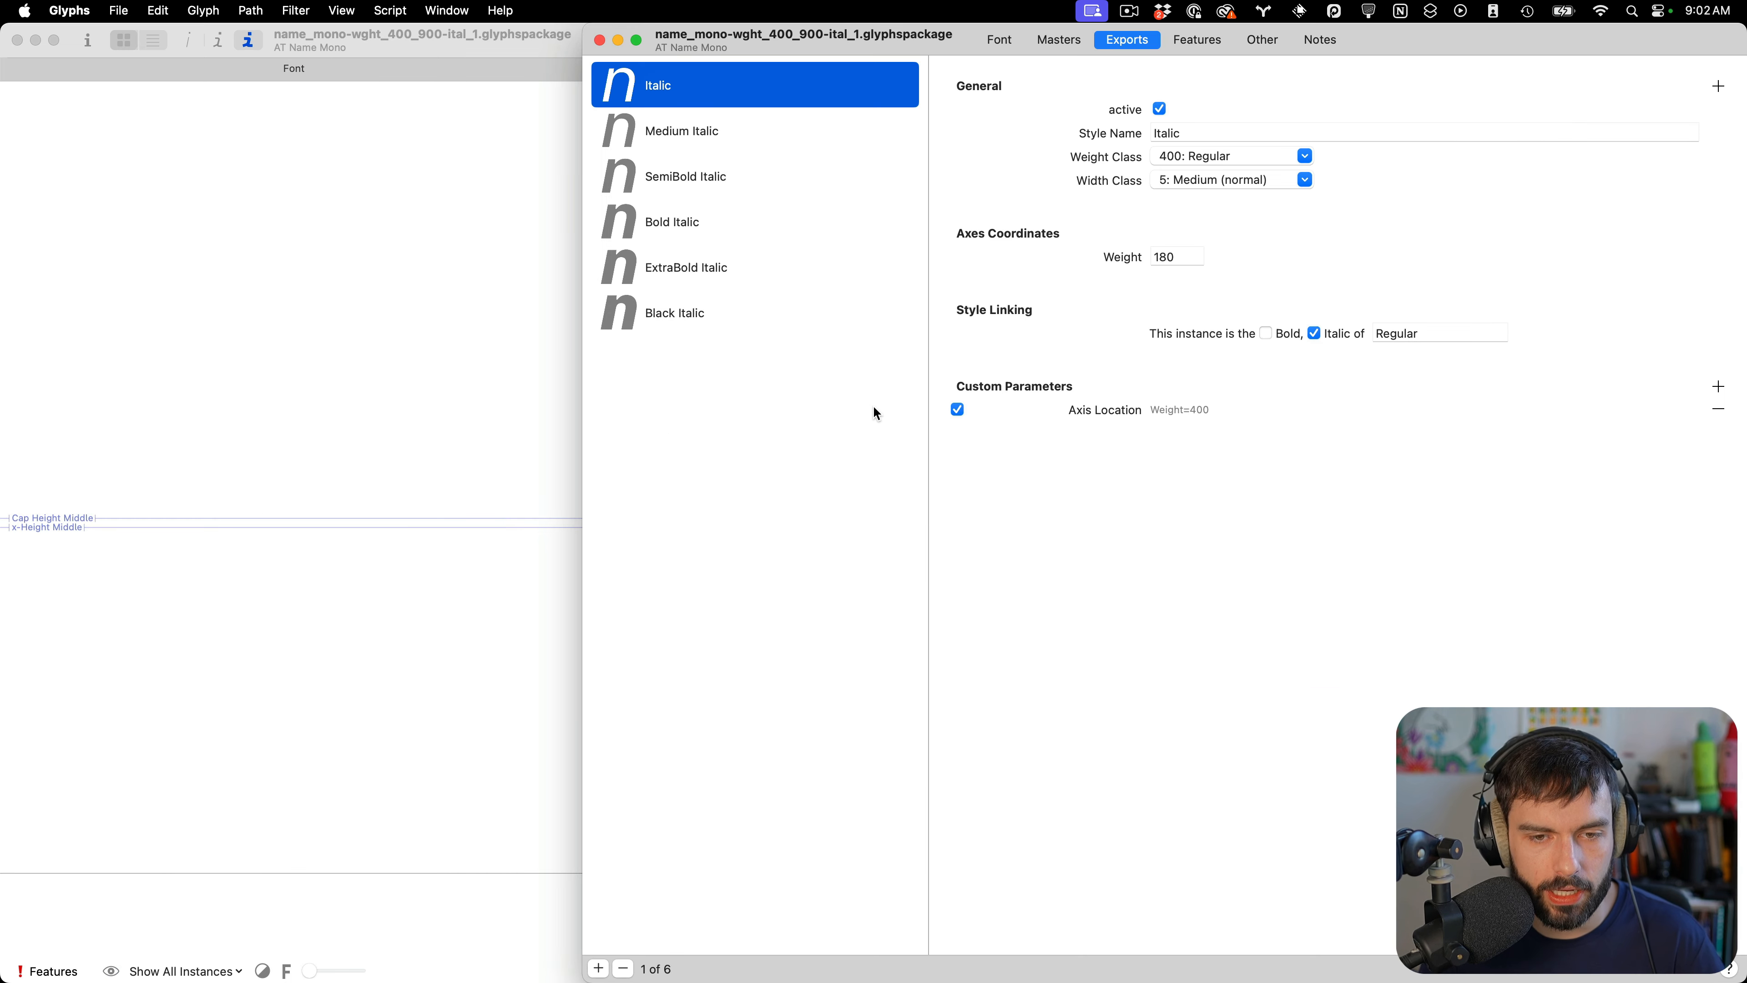
left_click(1197, 40)
left_click(758, 681)
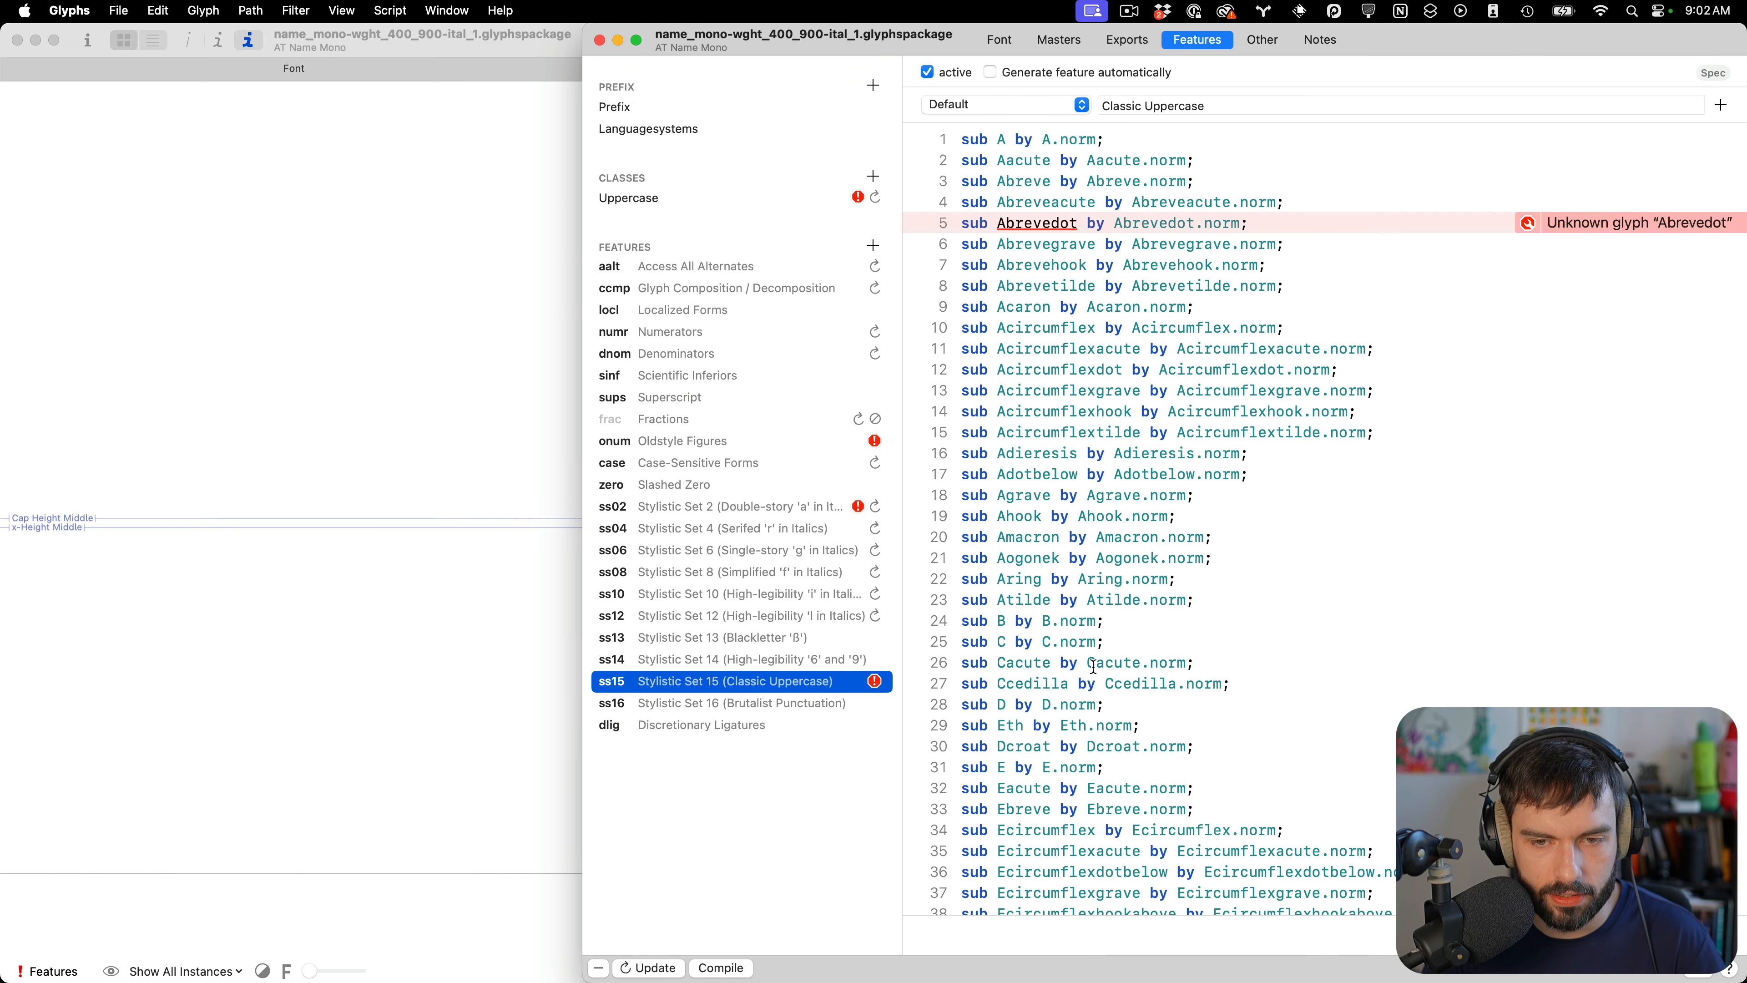
scroll(1440, 612, "down", 15)
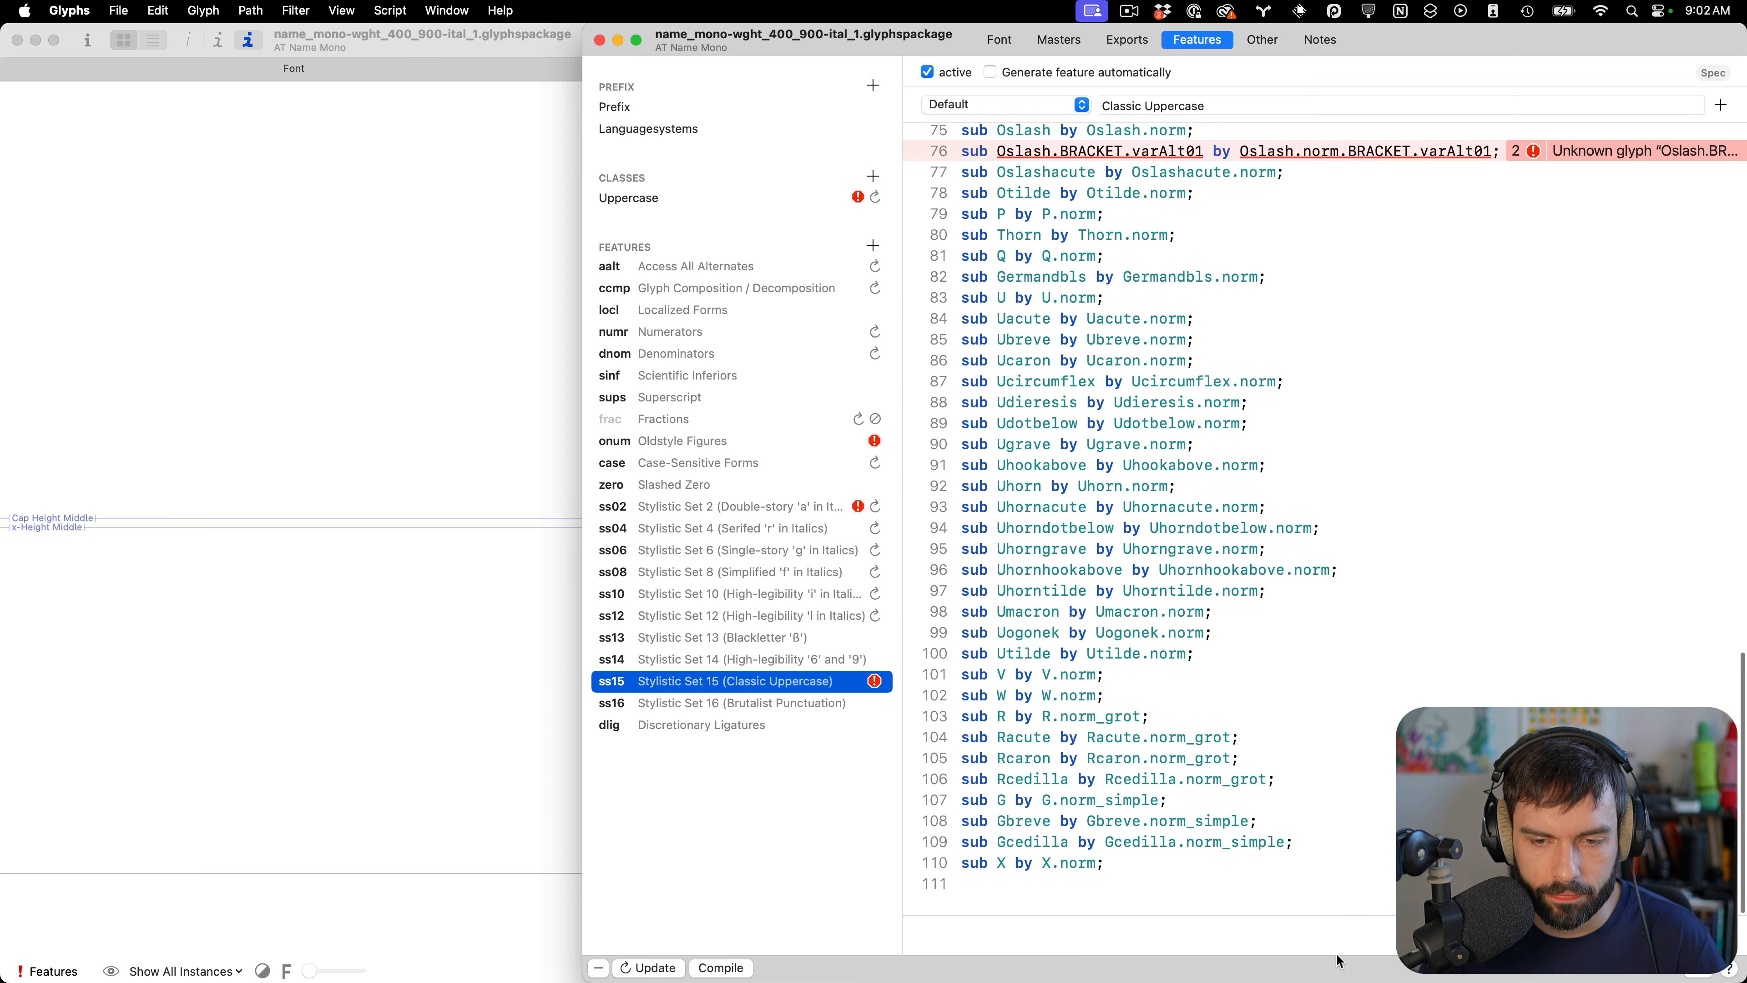
left_click(1265, 879)
key("super+v")
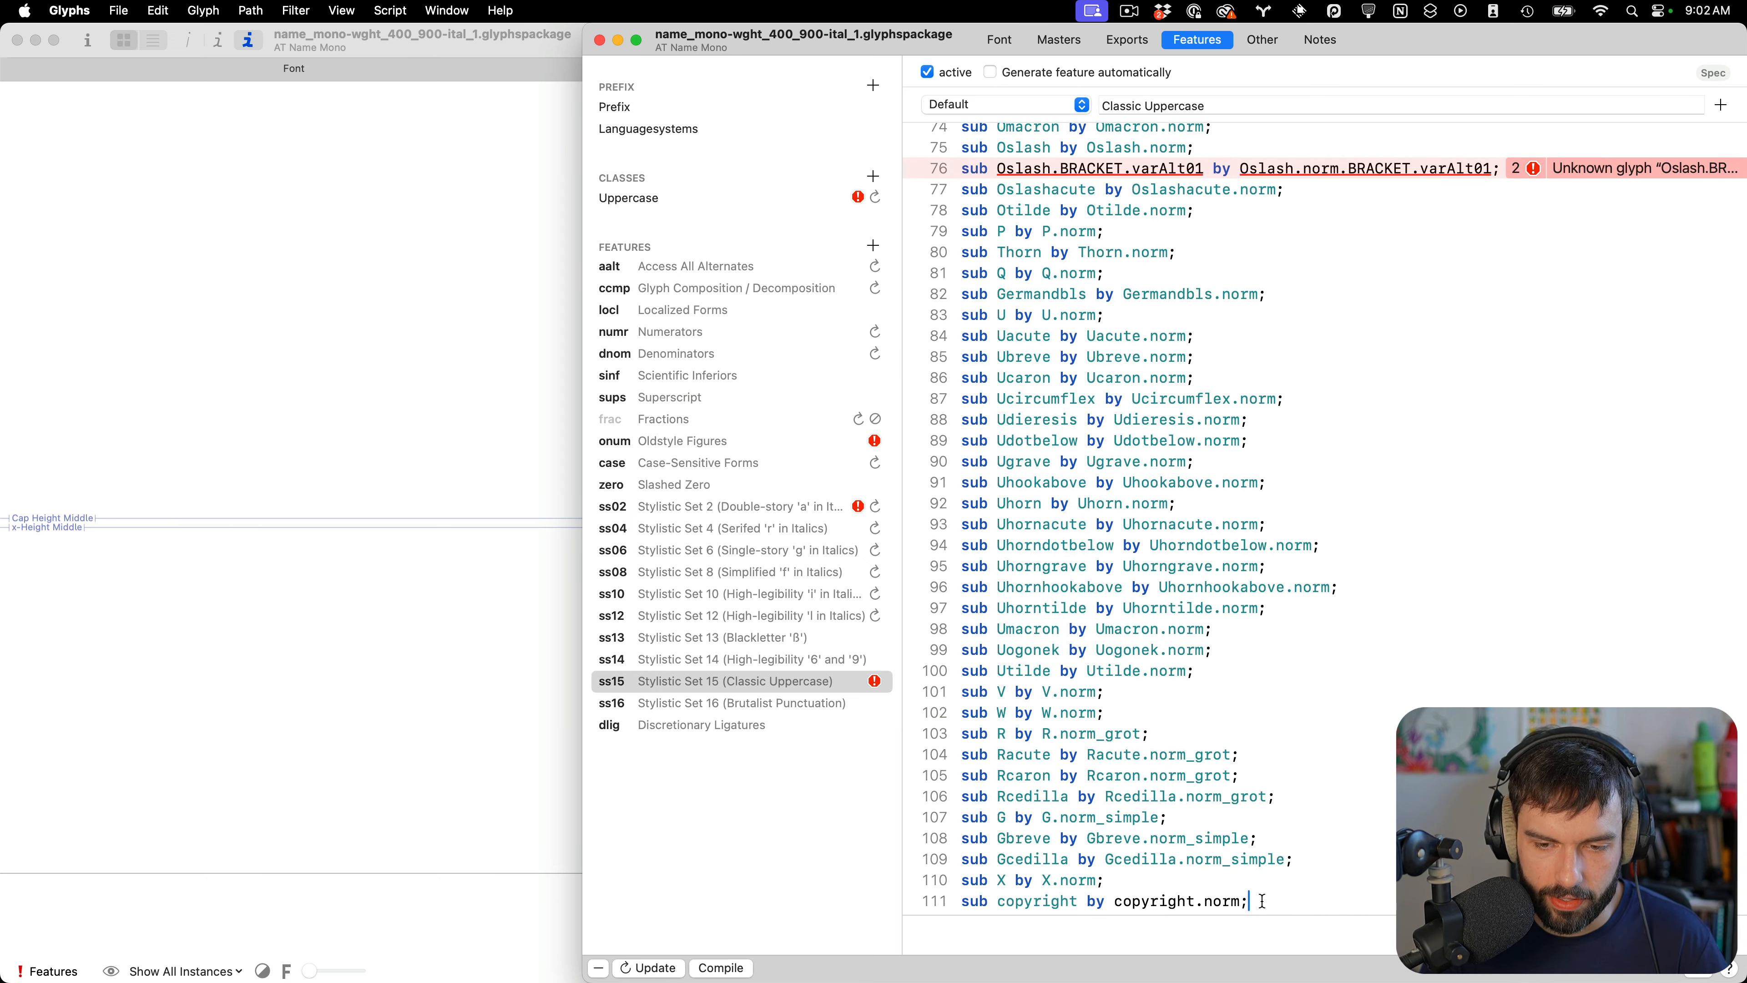
Review the lines flagged as unknown glyphs in the italic ss15 feature, then close Font Info
key("Up")
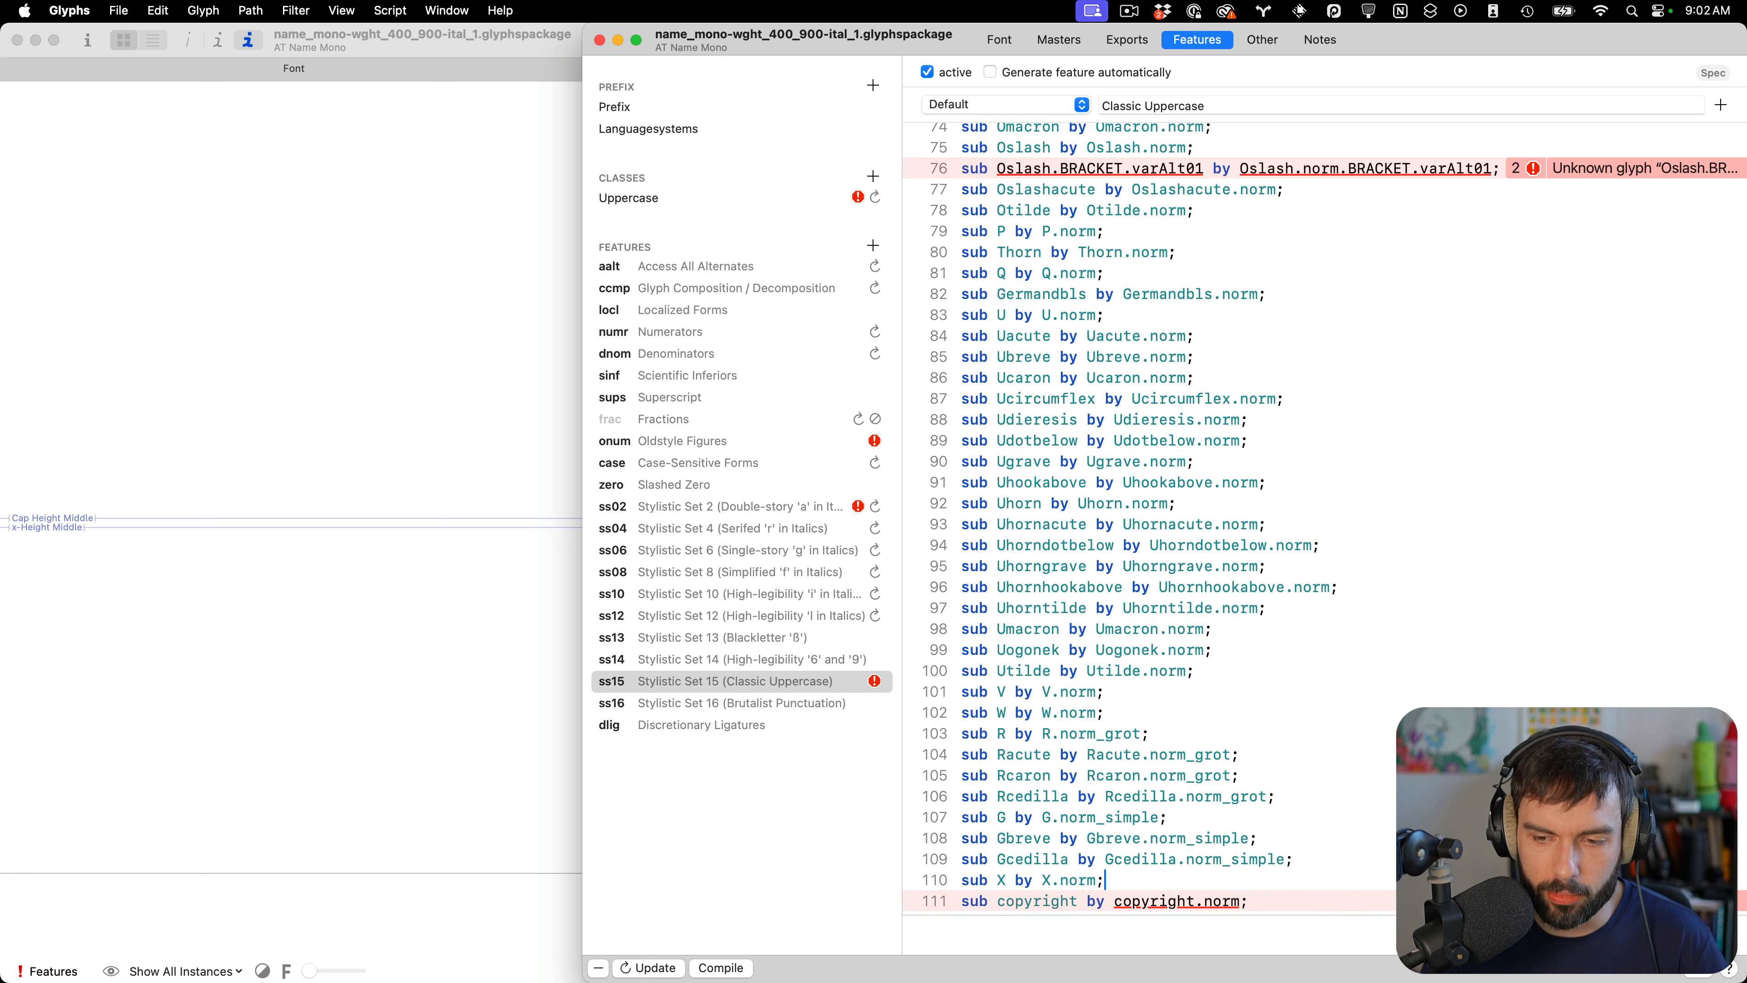
scroll(1462, 413, "up", 5)
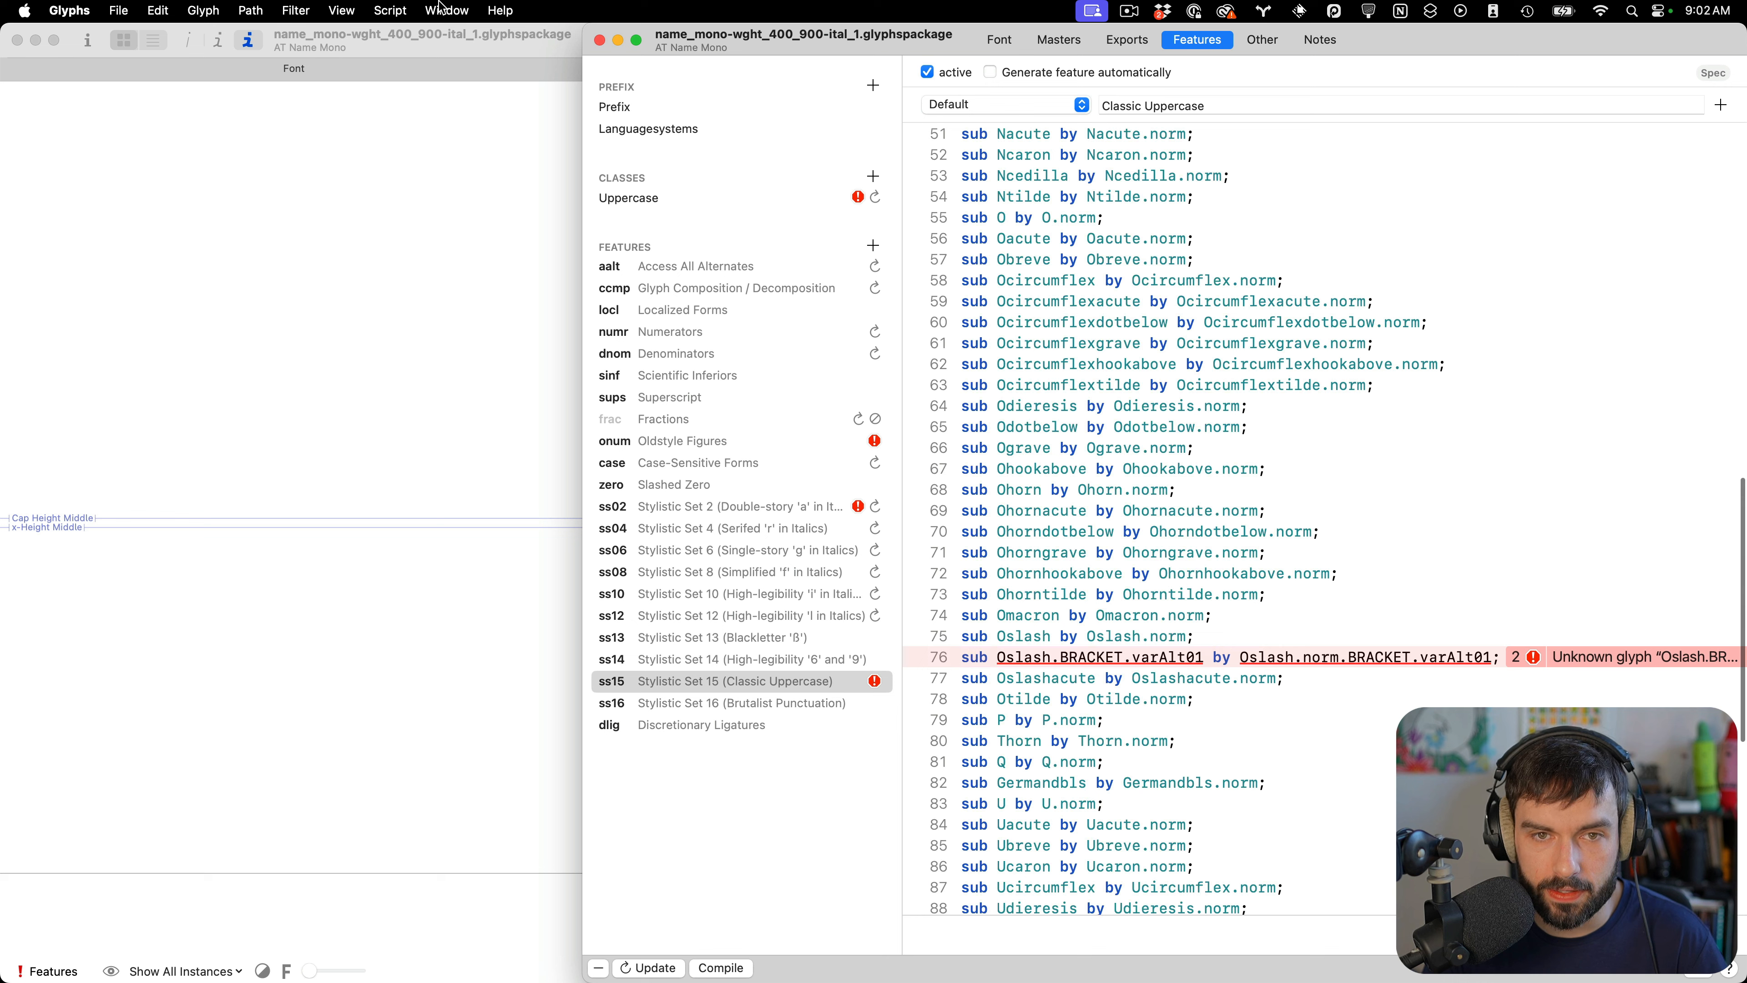
scroll(1091, 199, "up", 10)
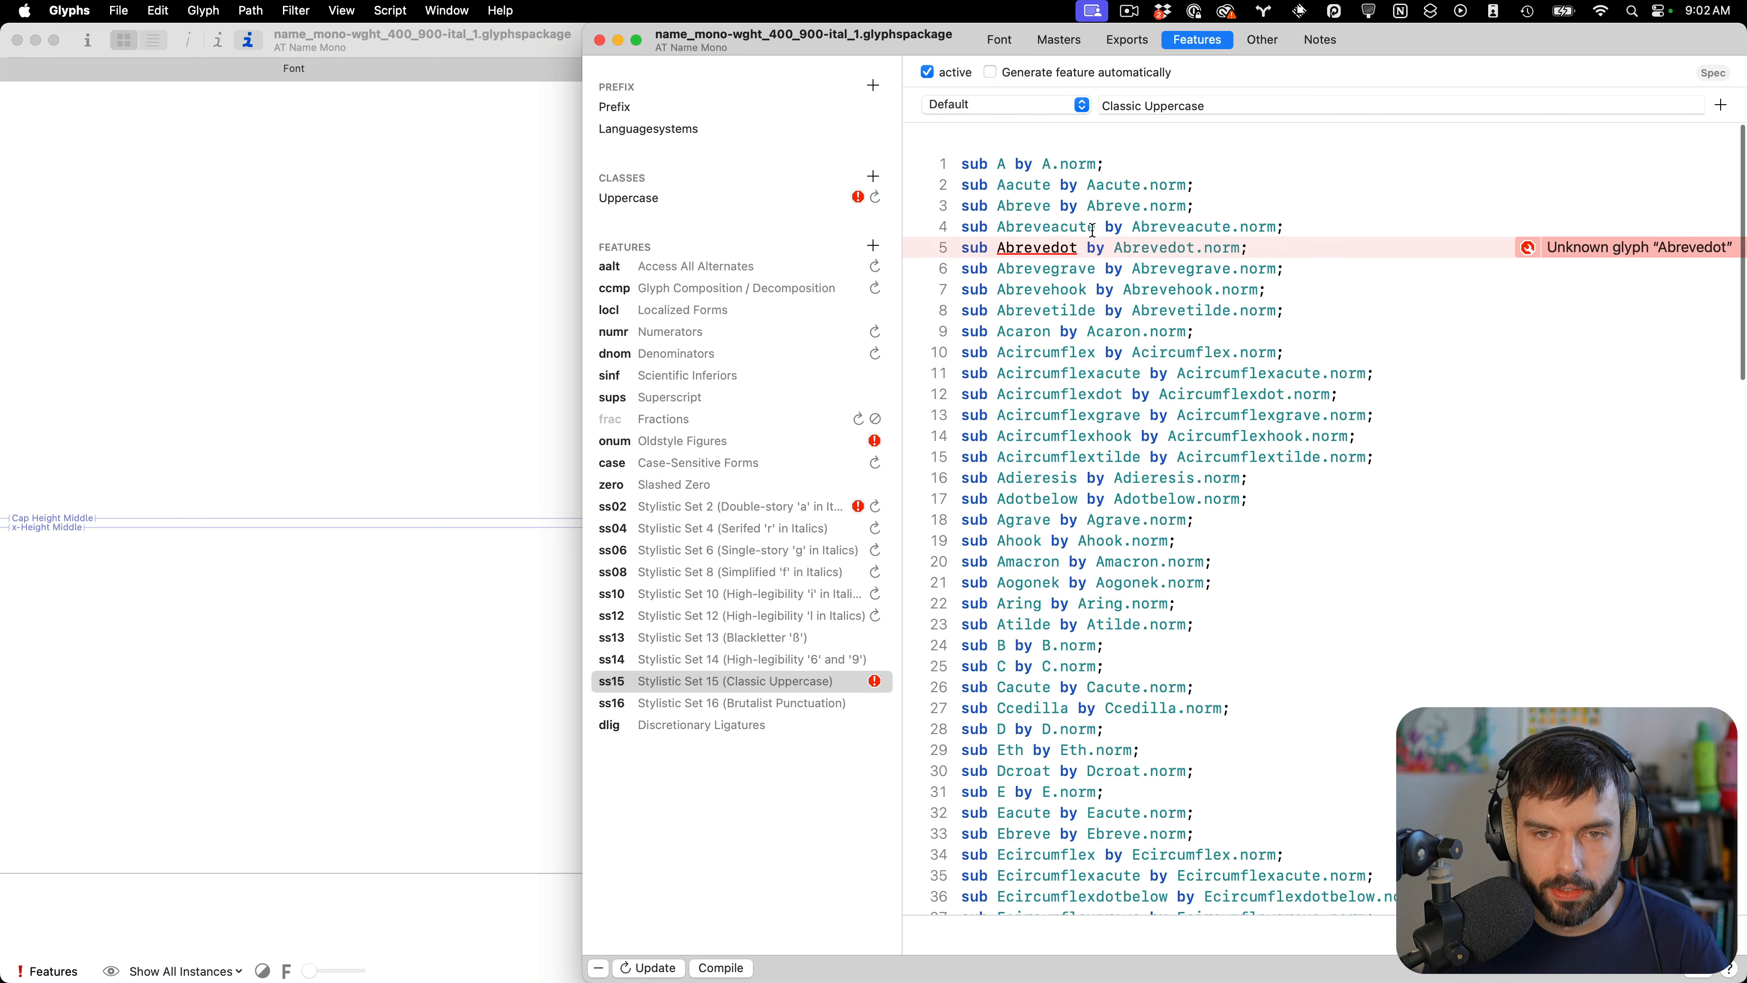
triple_click(1025, 220)
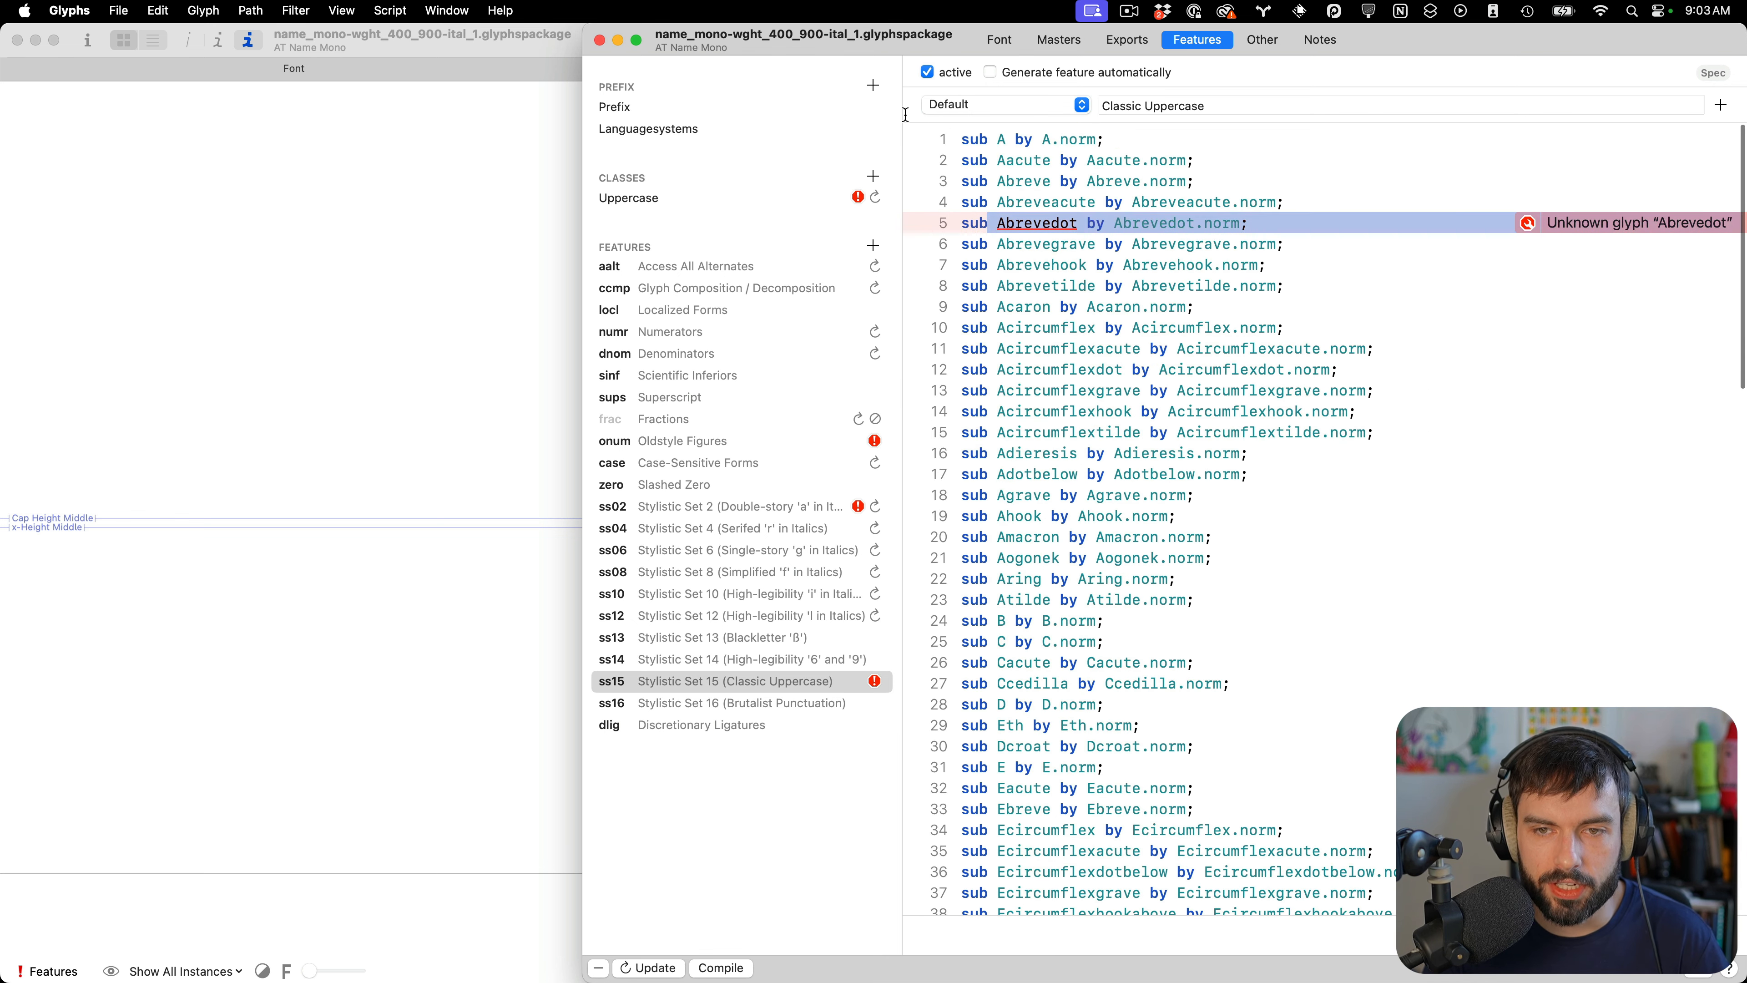
left_click(600, 41)
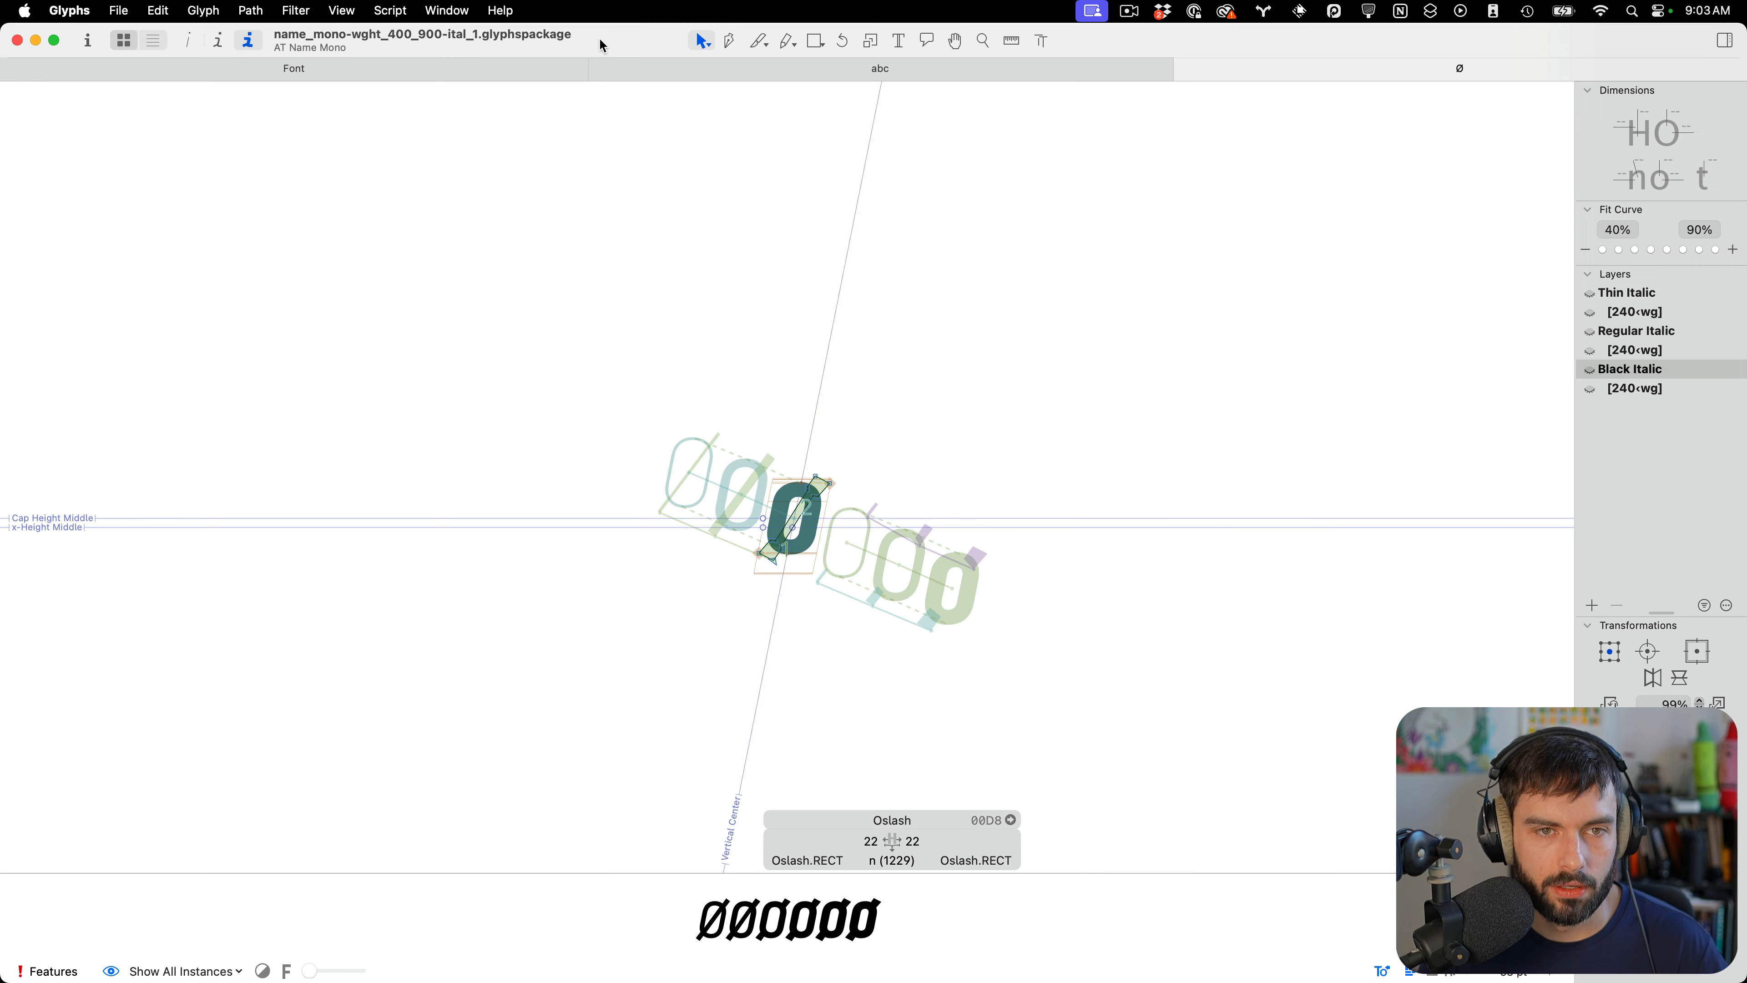
Browse the italic font's glyphs with the Incompatible masters filter, then clear the search and scroll through all glyphs
left_click(459, 70)
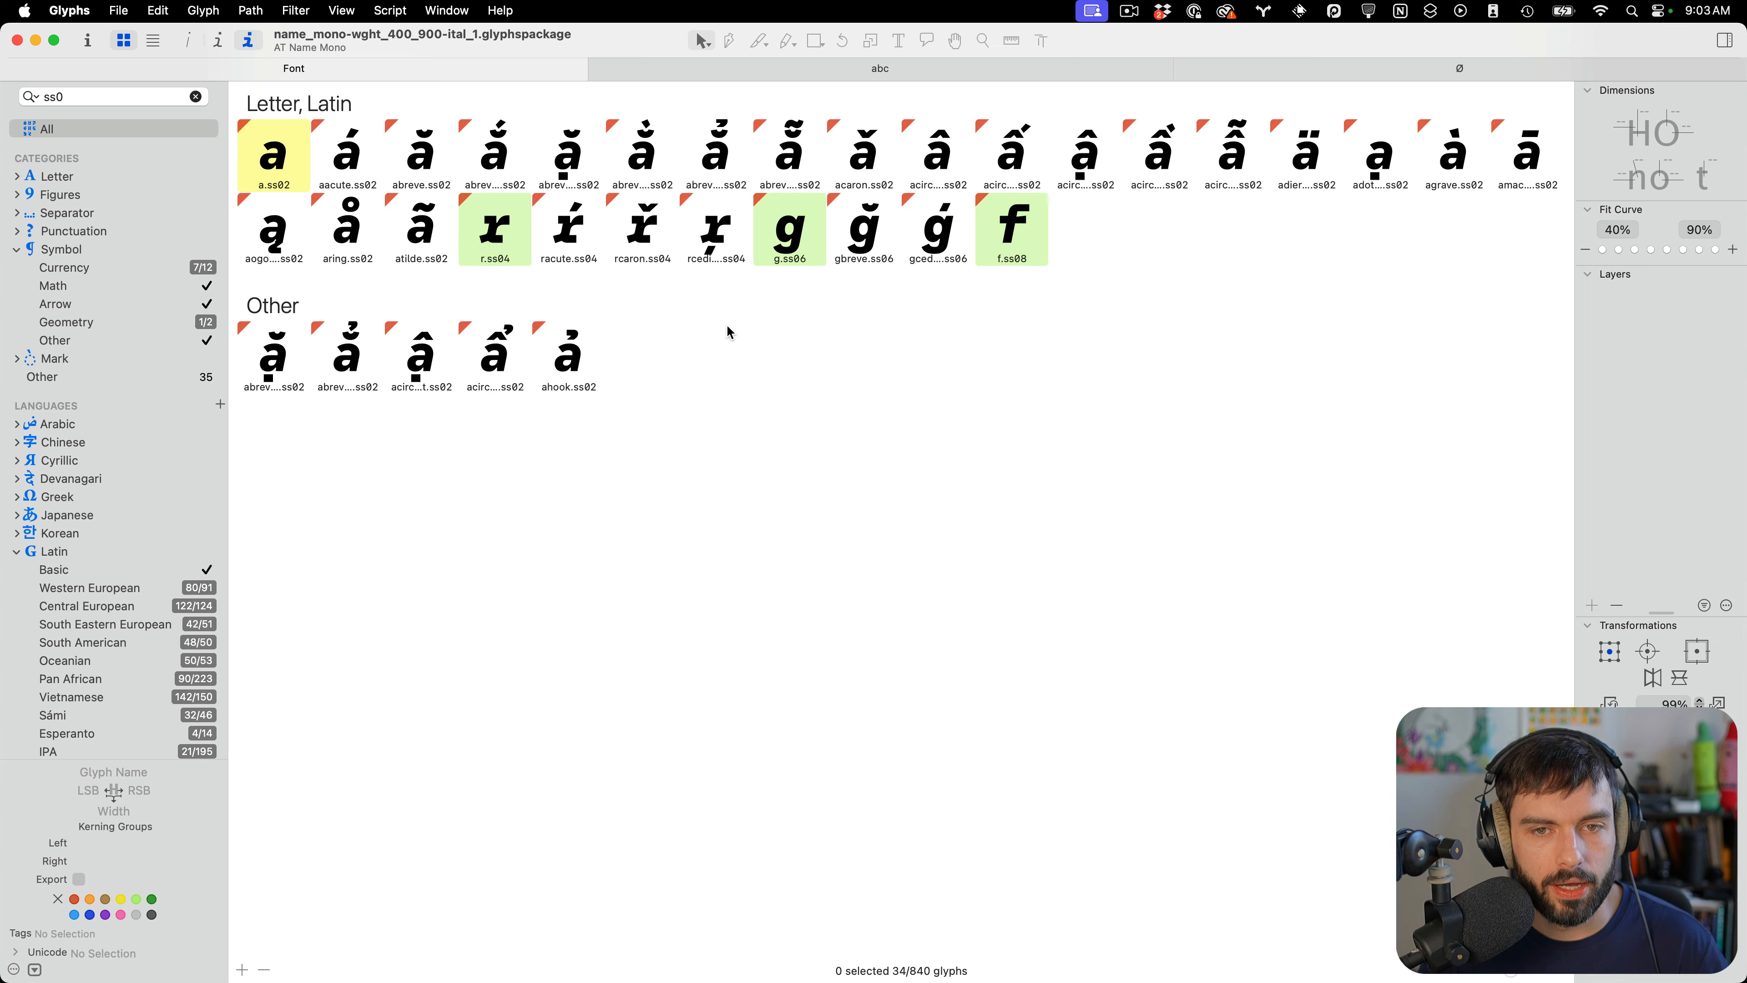
scroll(170, 589, "down", 15)
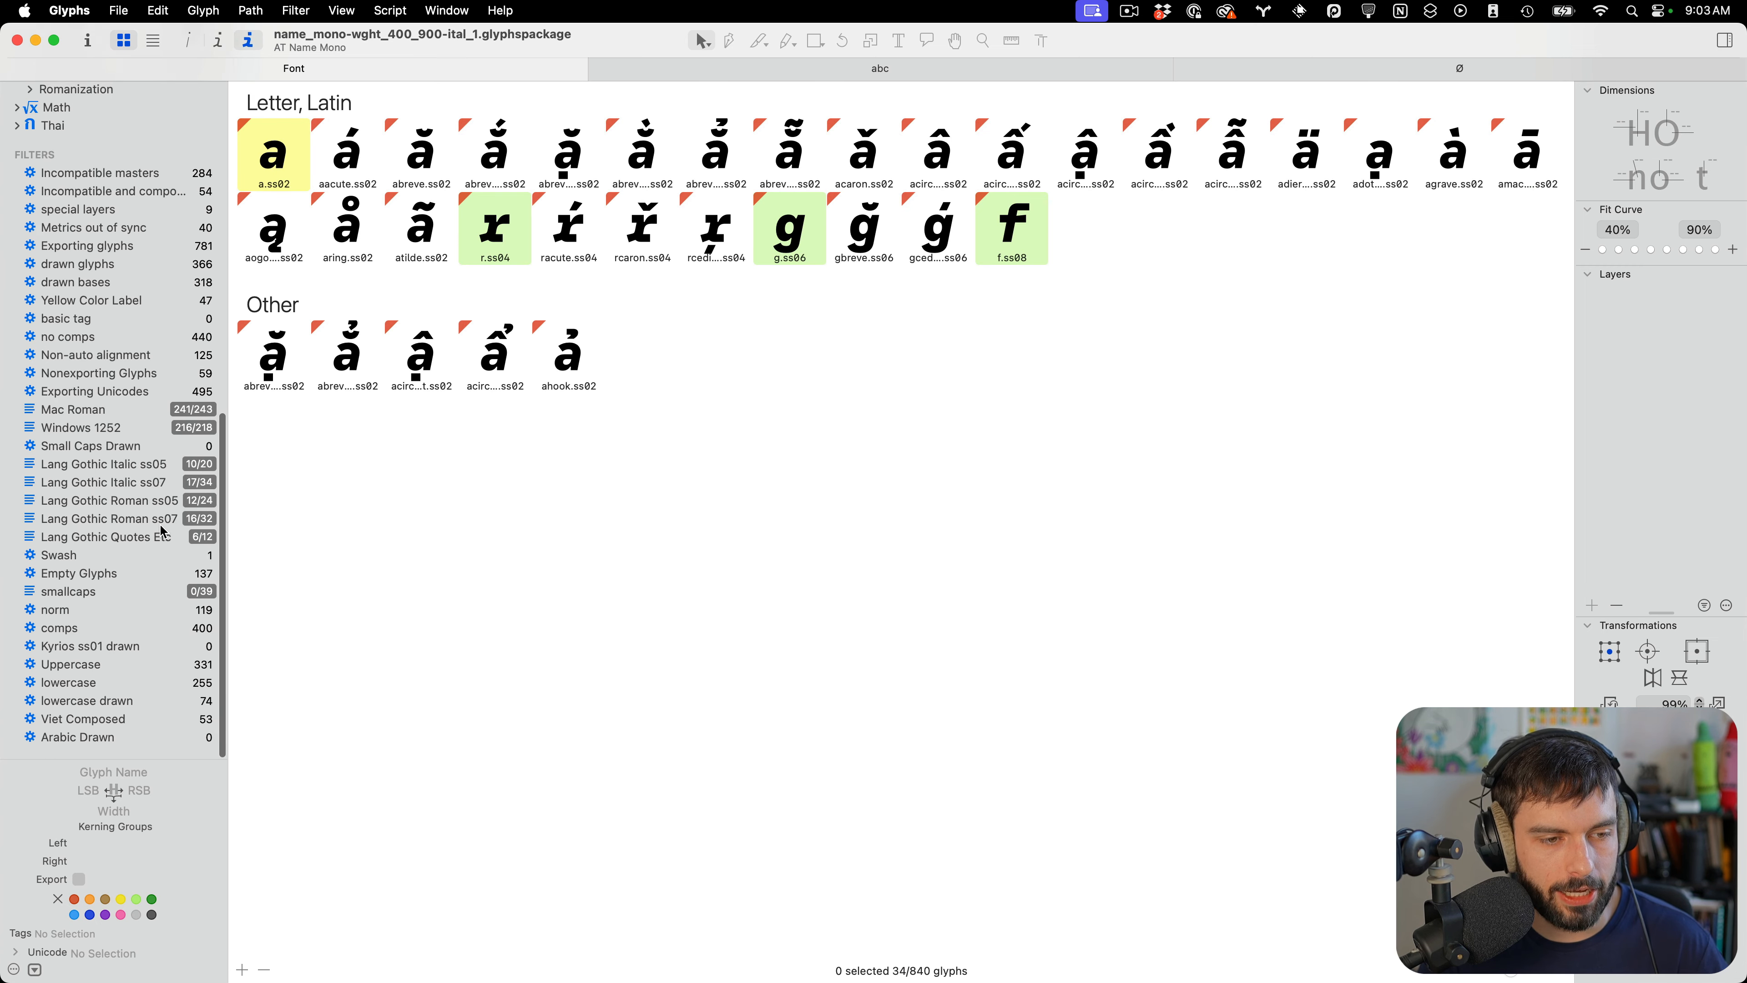
left_click(155, 180)
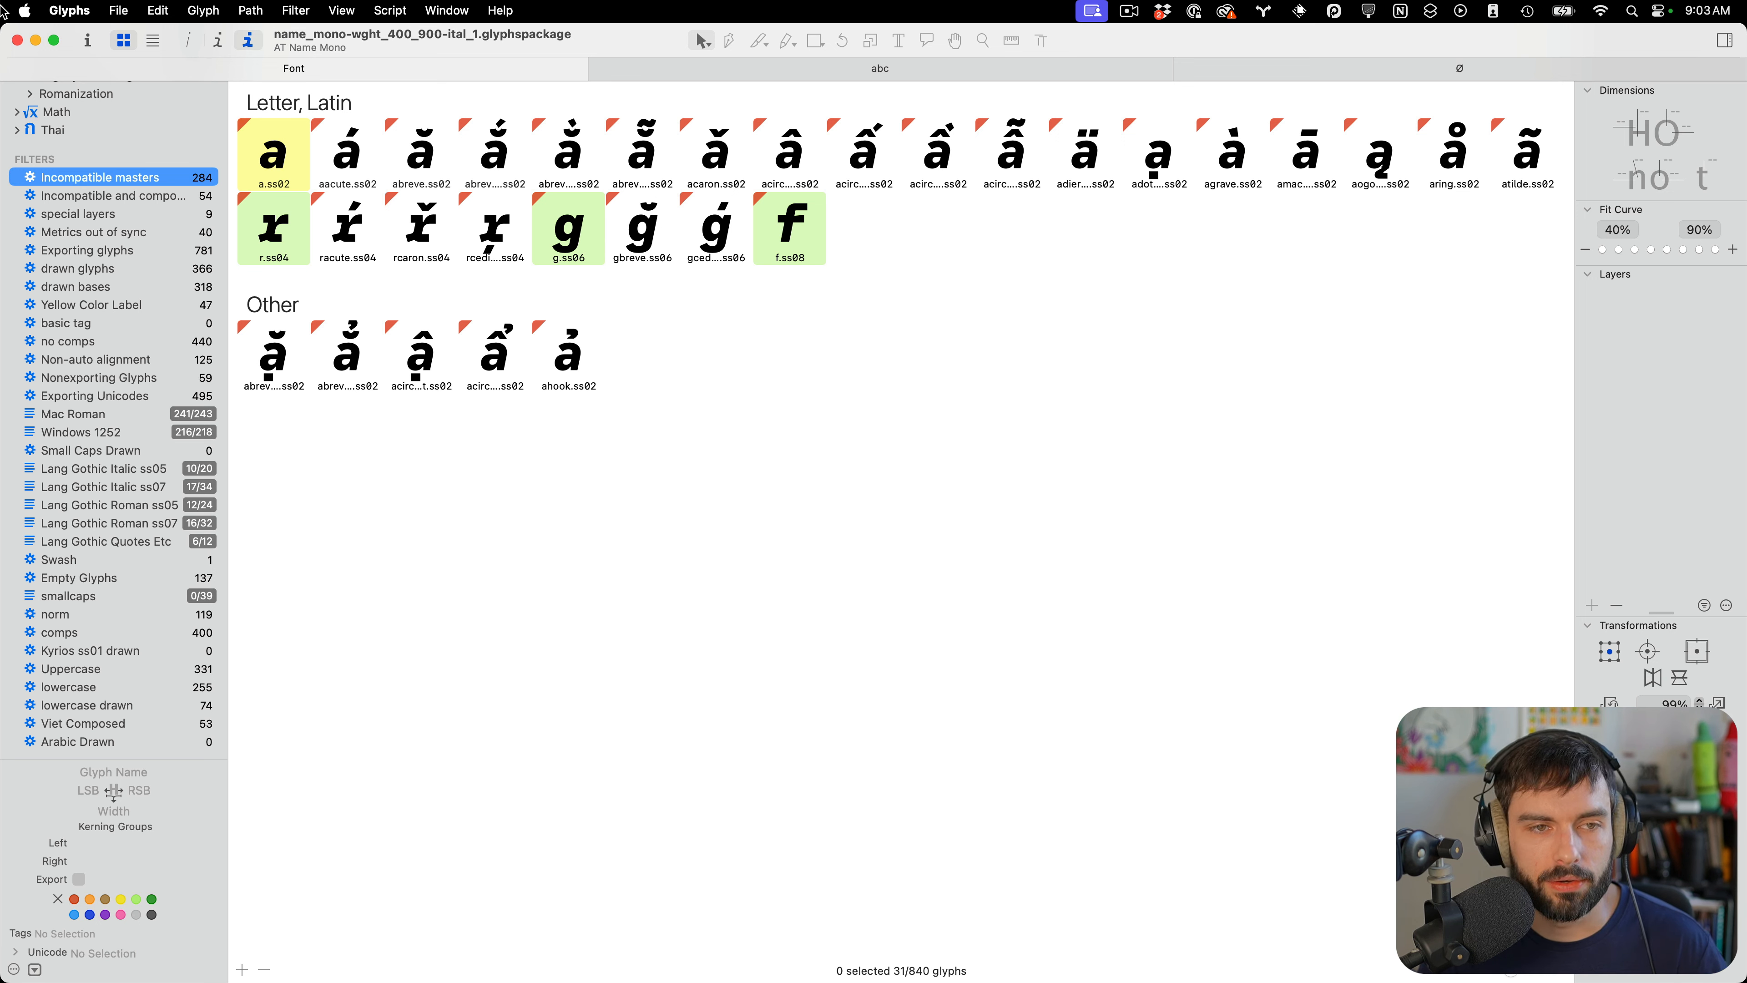
left_click(193, 40)
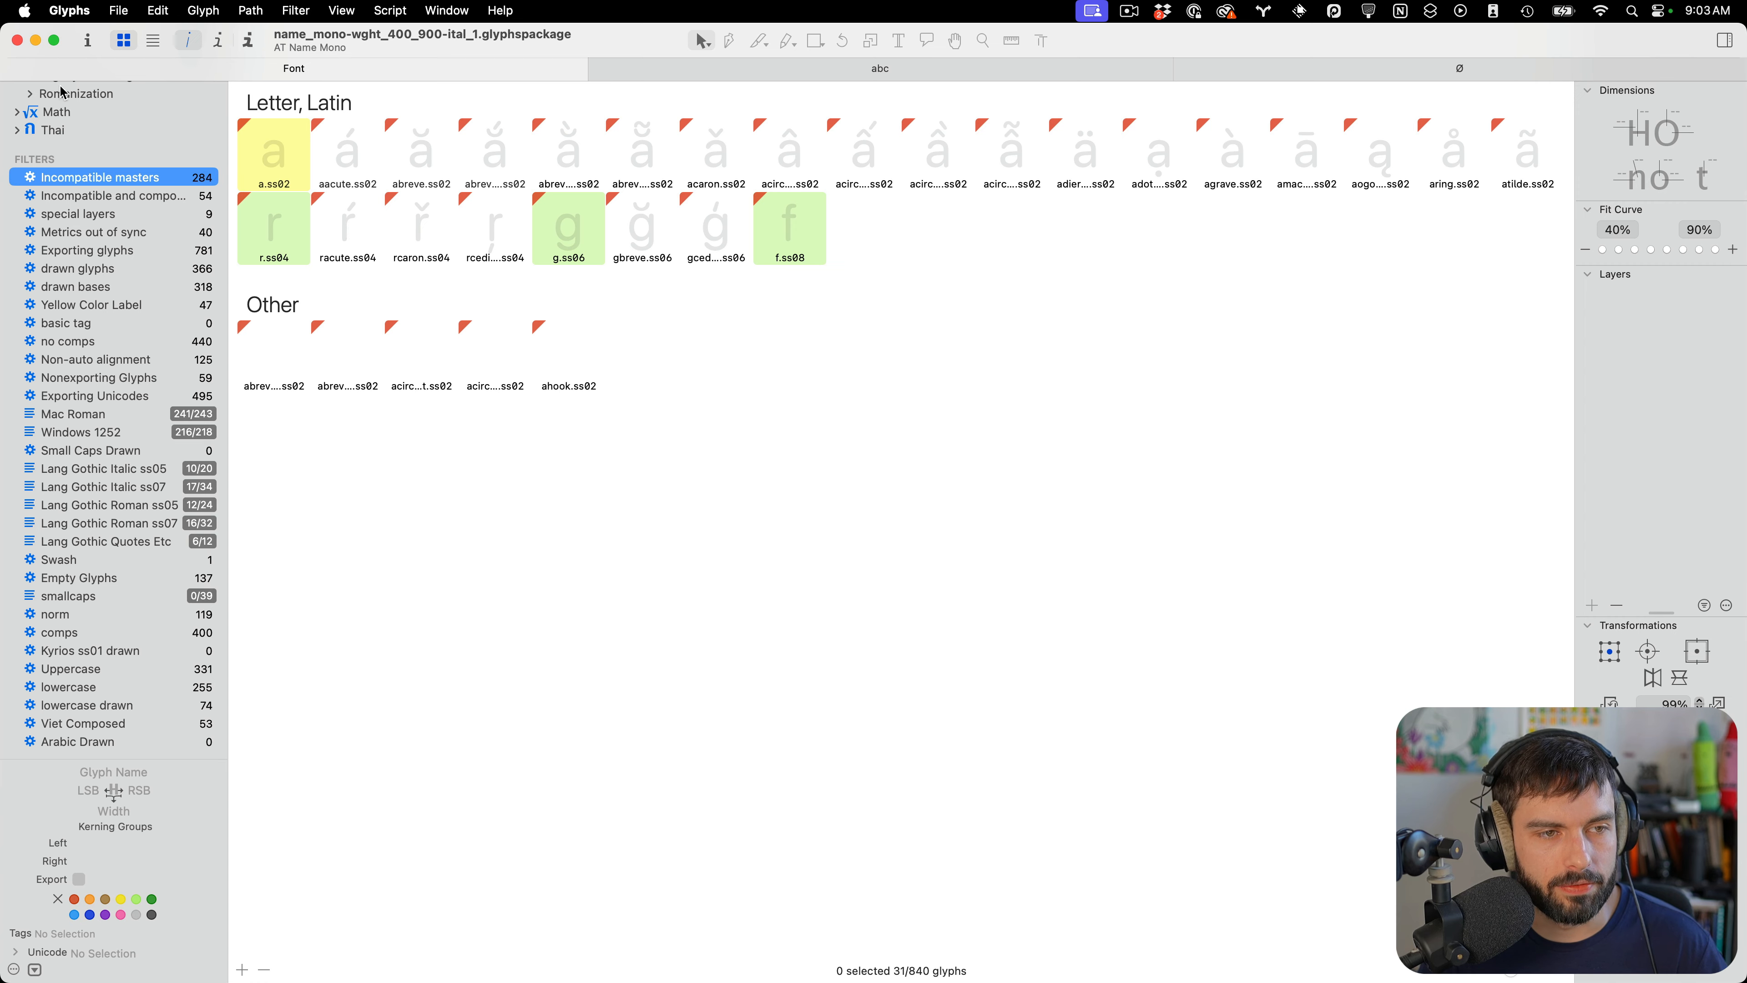
scroll(65, 100, "up", 10)
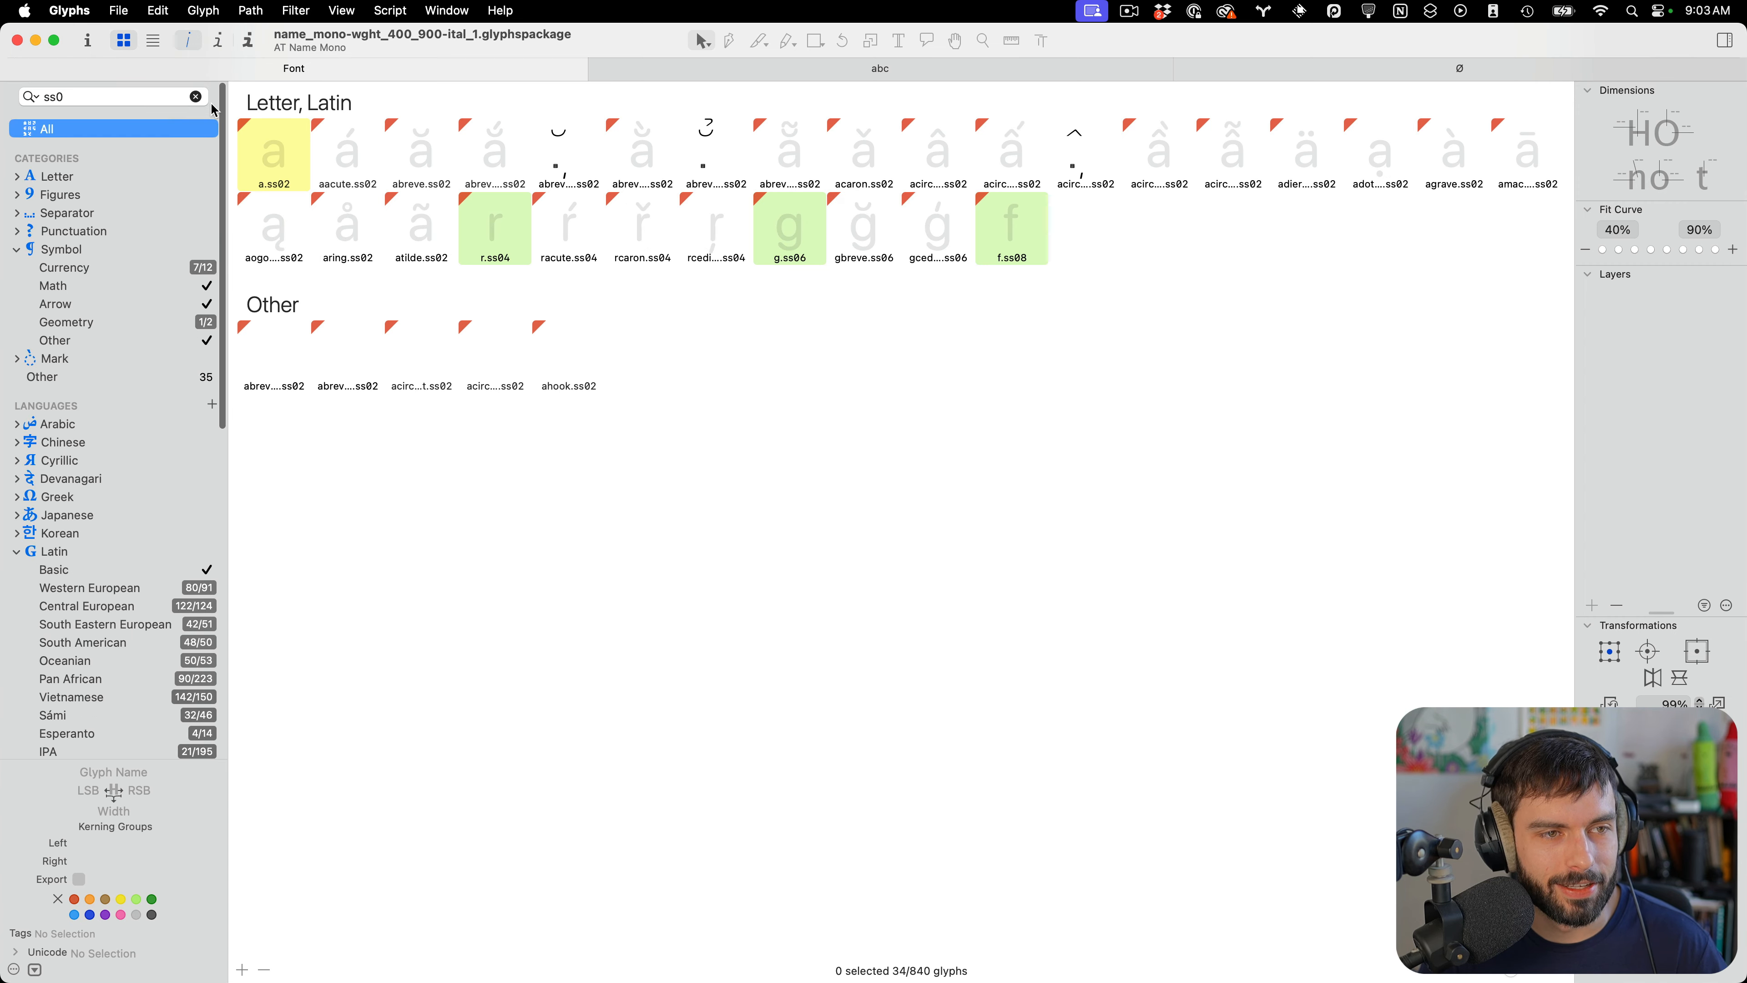
left_click(197, 100)
scroll(608, 282, "down", 20)
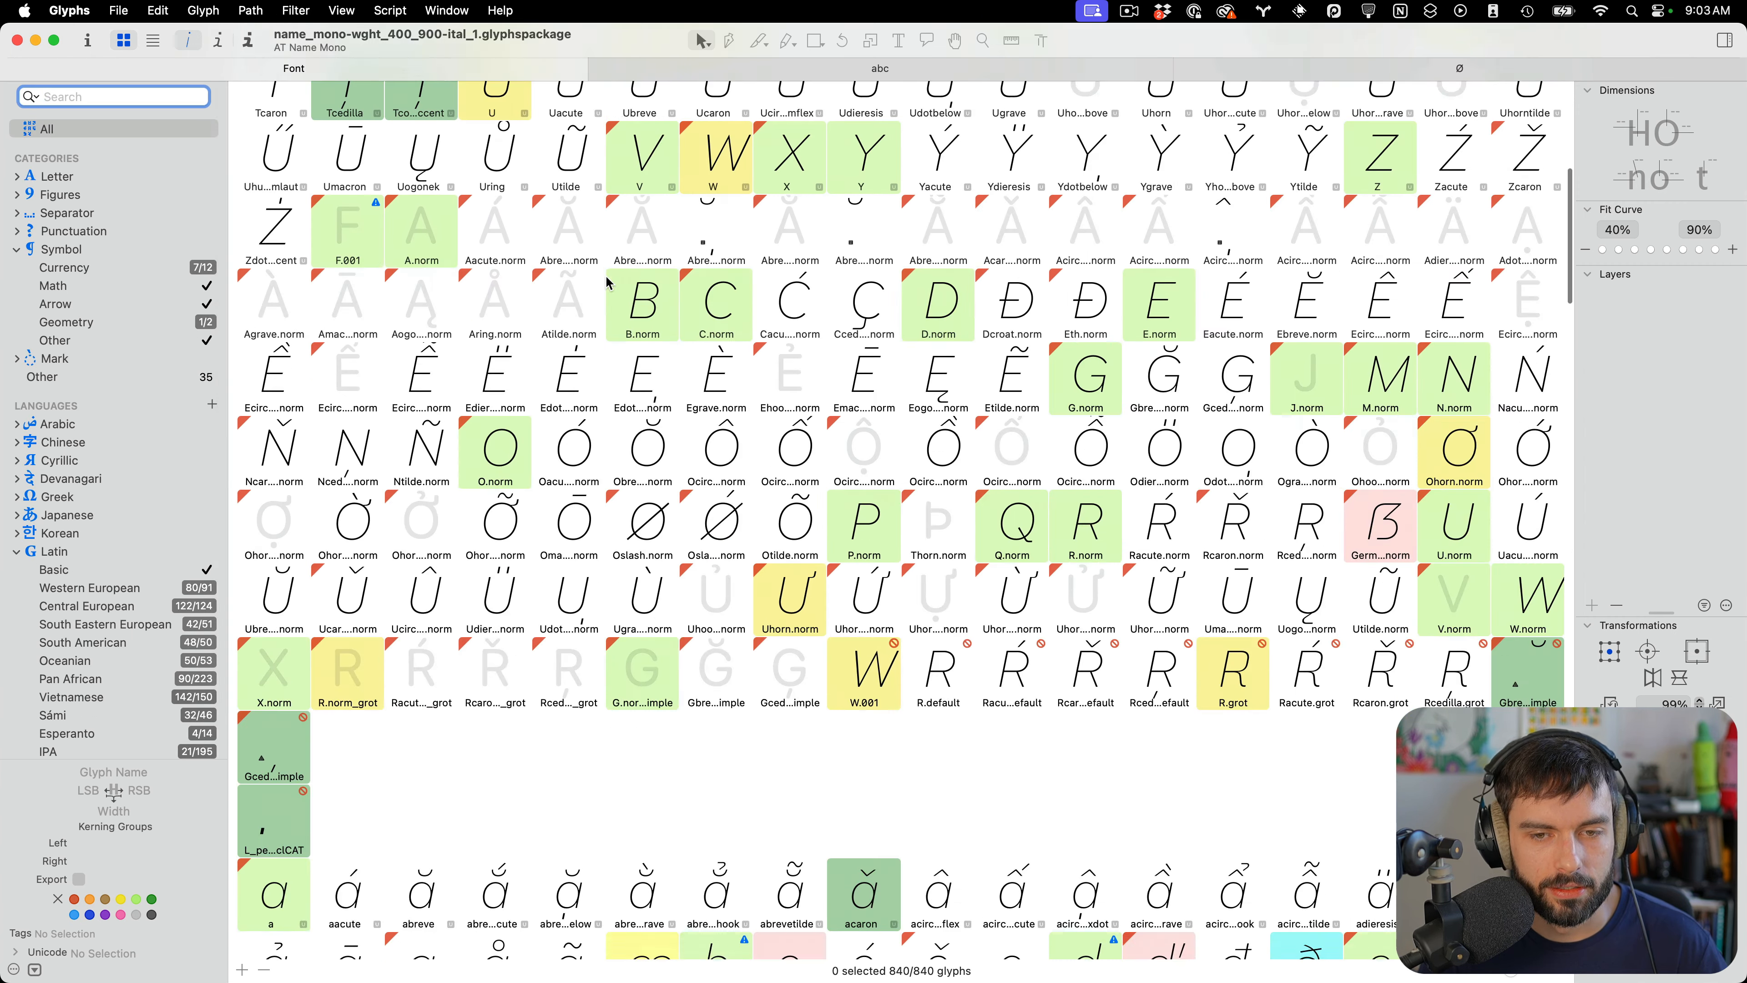
scroll(637, 286, "down", 10)
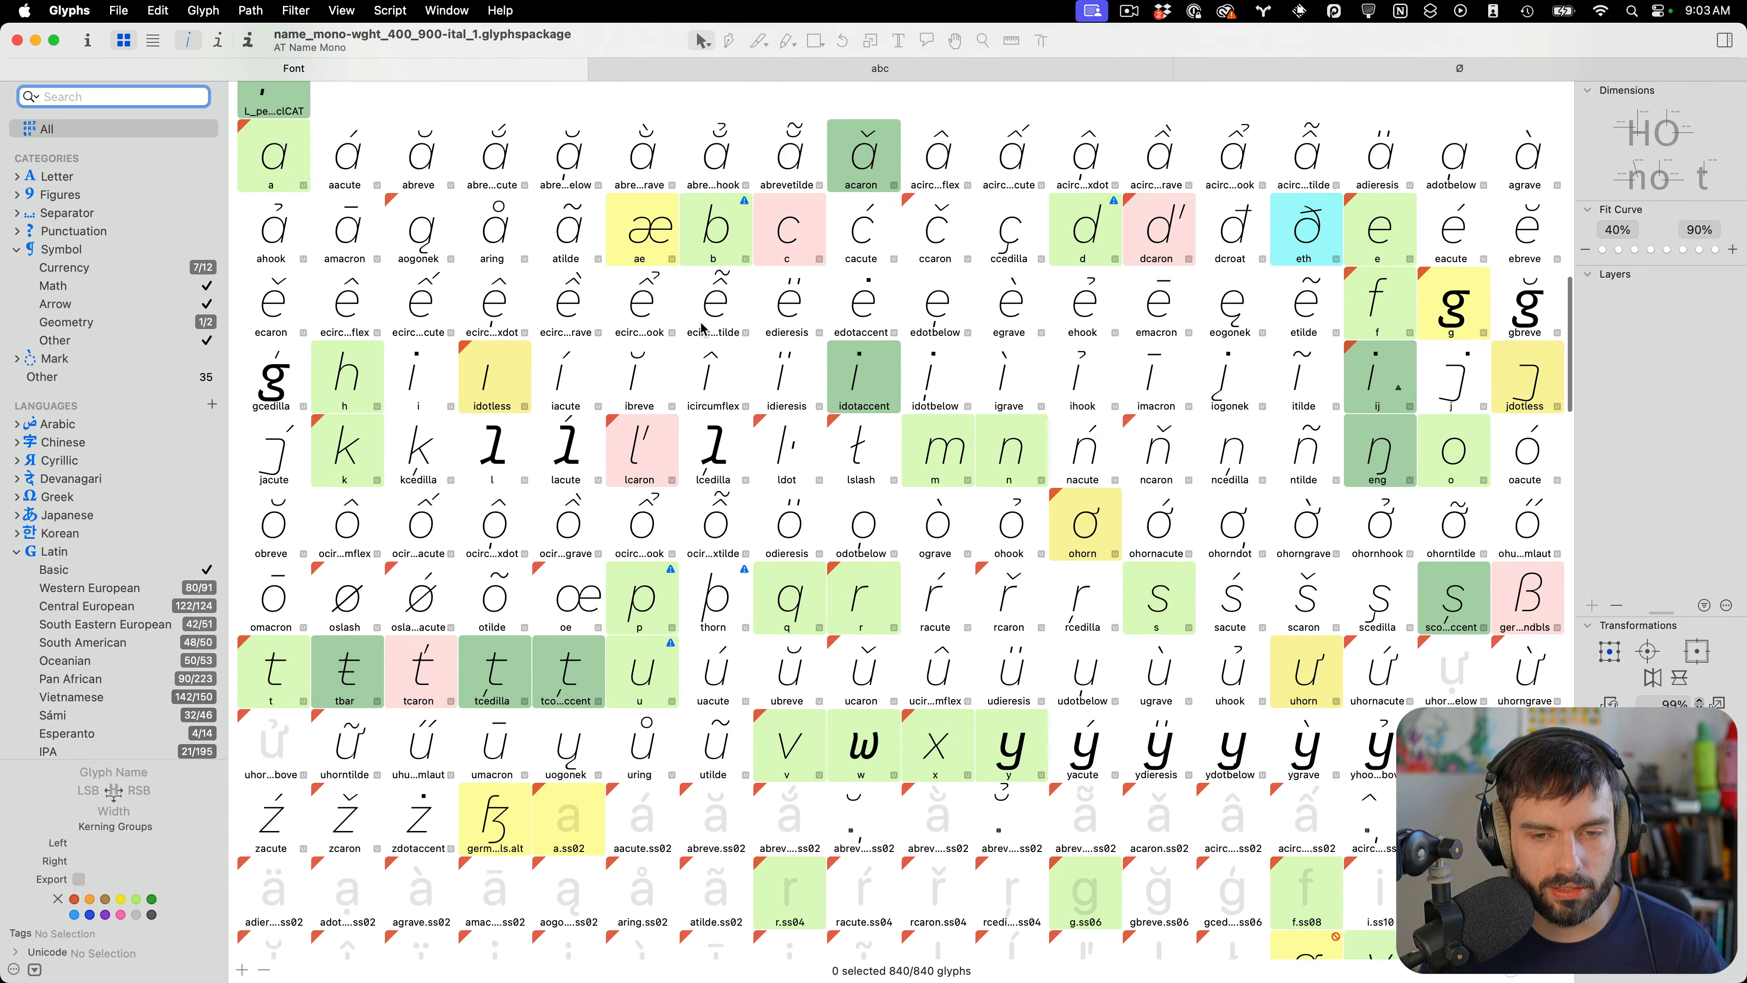
scroll(735, 332, "down", 15)
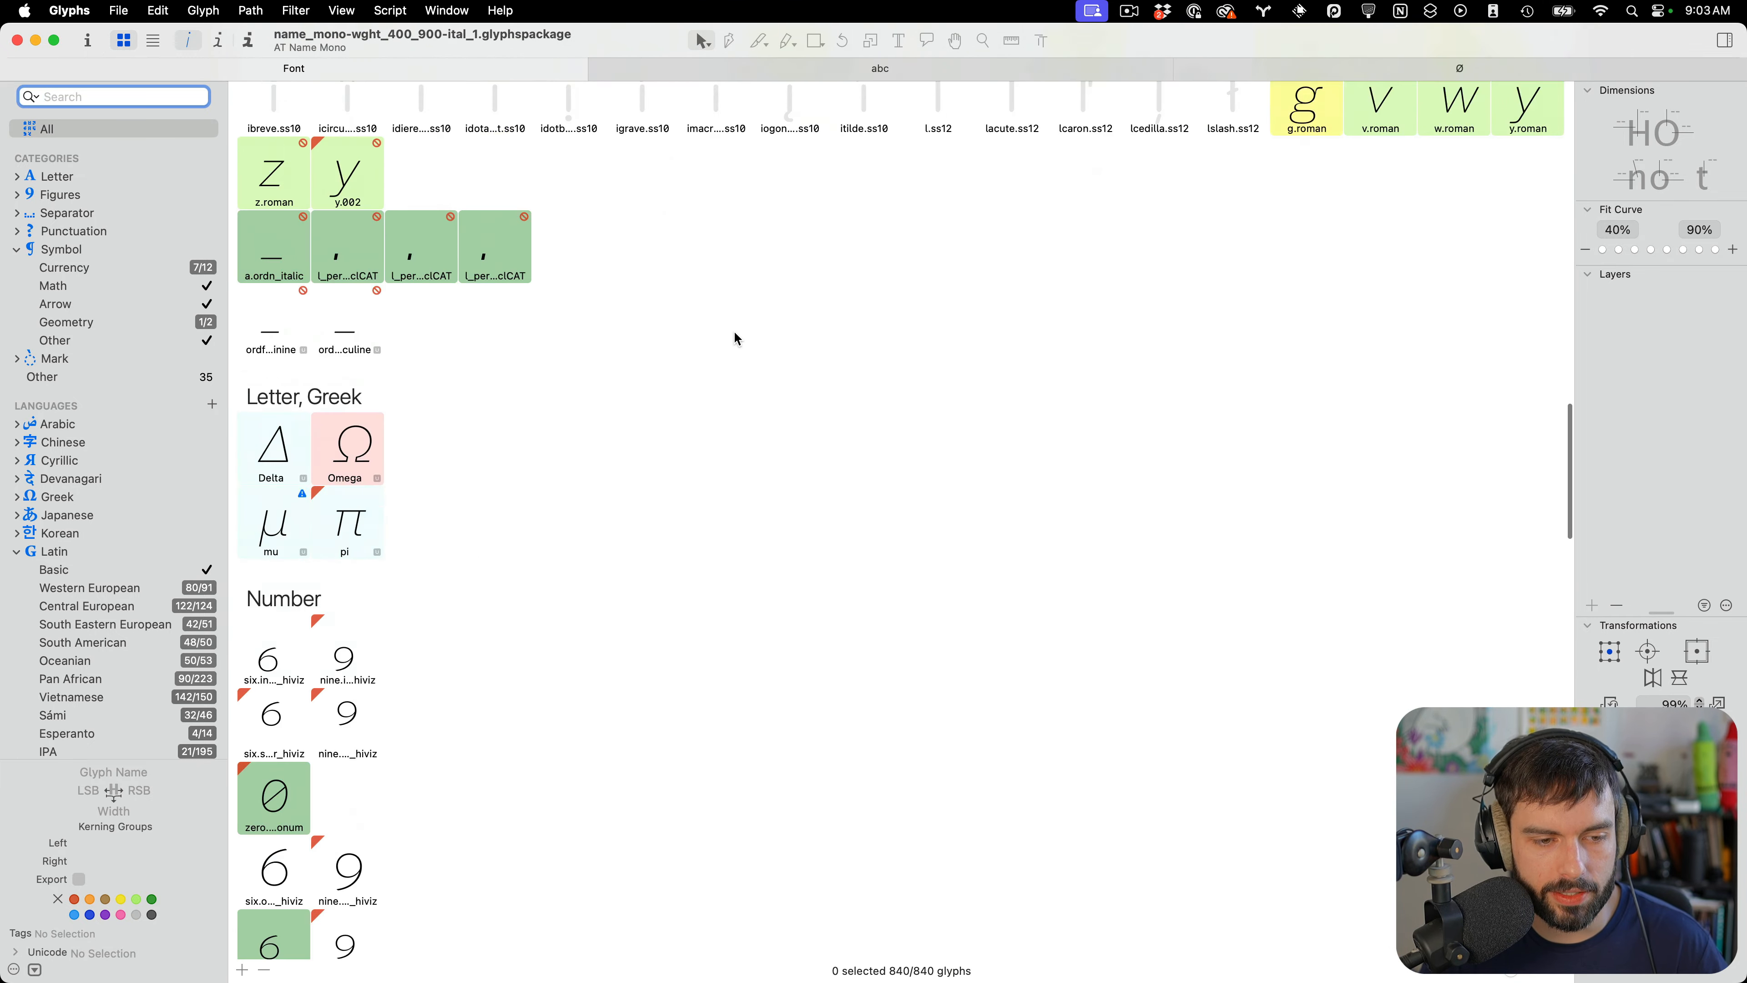
scroll(732, 327, "up", 20)
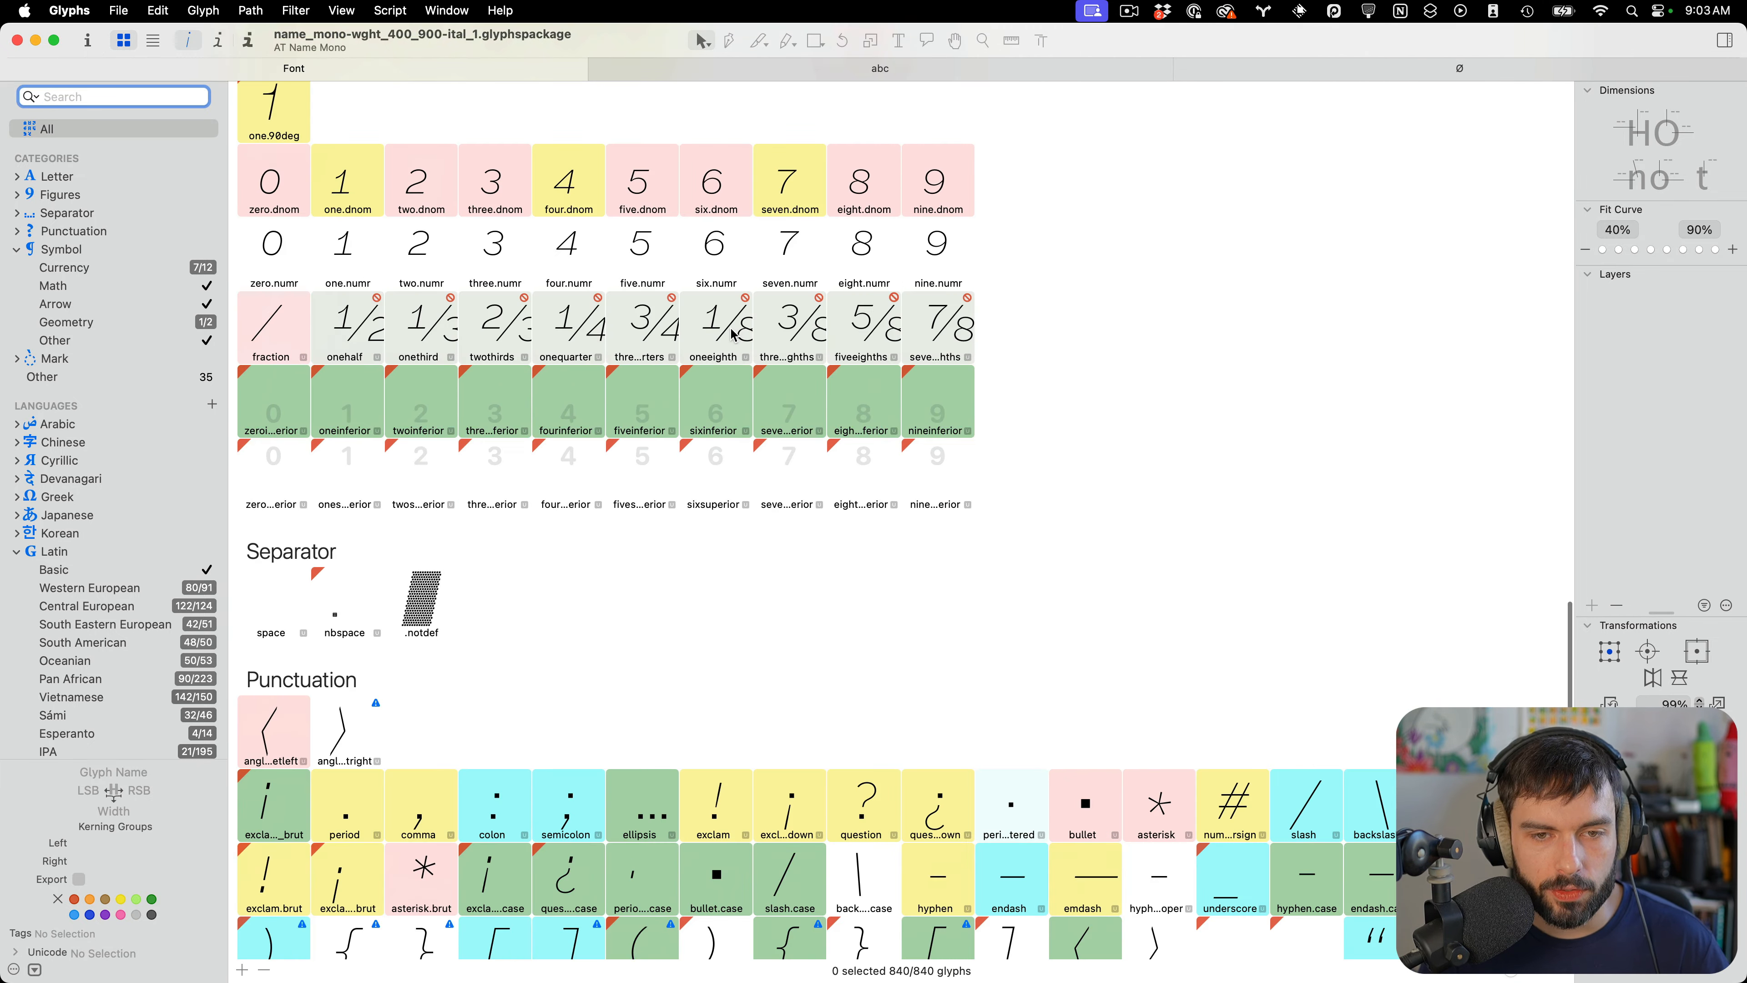
scroll(735, 335, "down", 1)
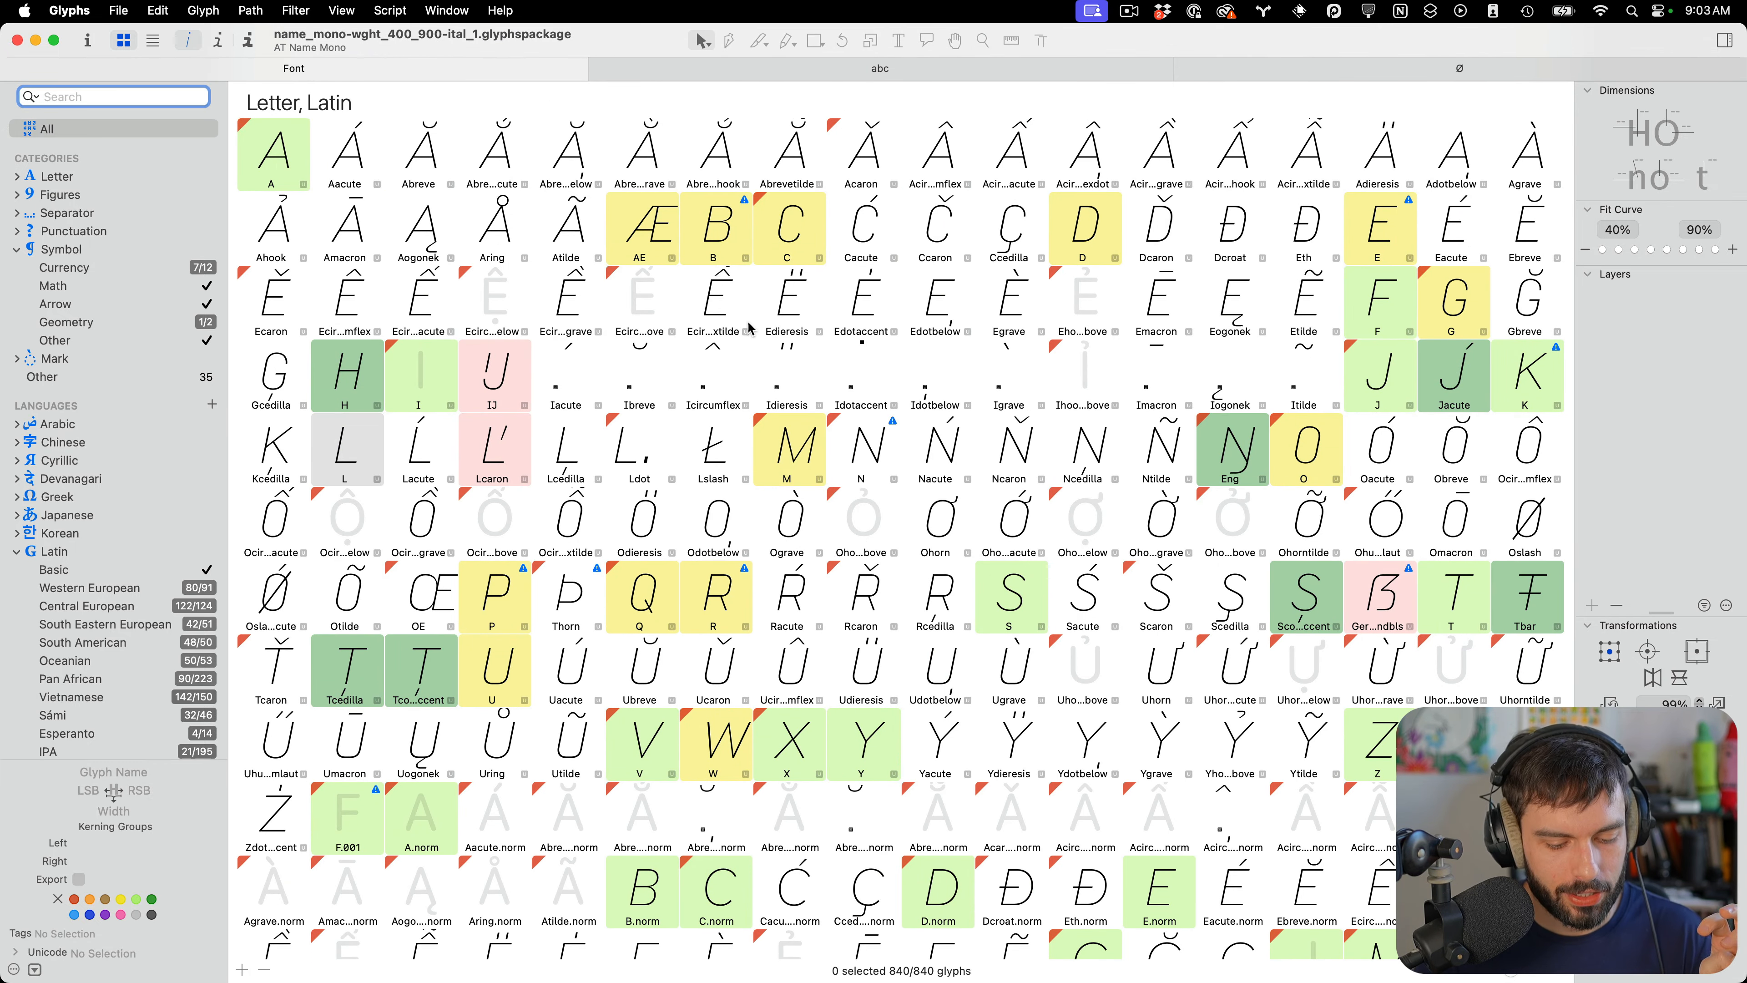
Switch to the upright font, clear its glyph search and browse the glyphs in the Thin master
key("ctrl+Up")
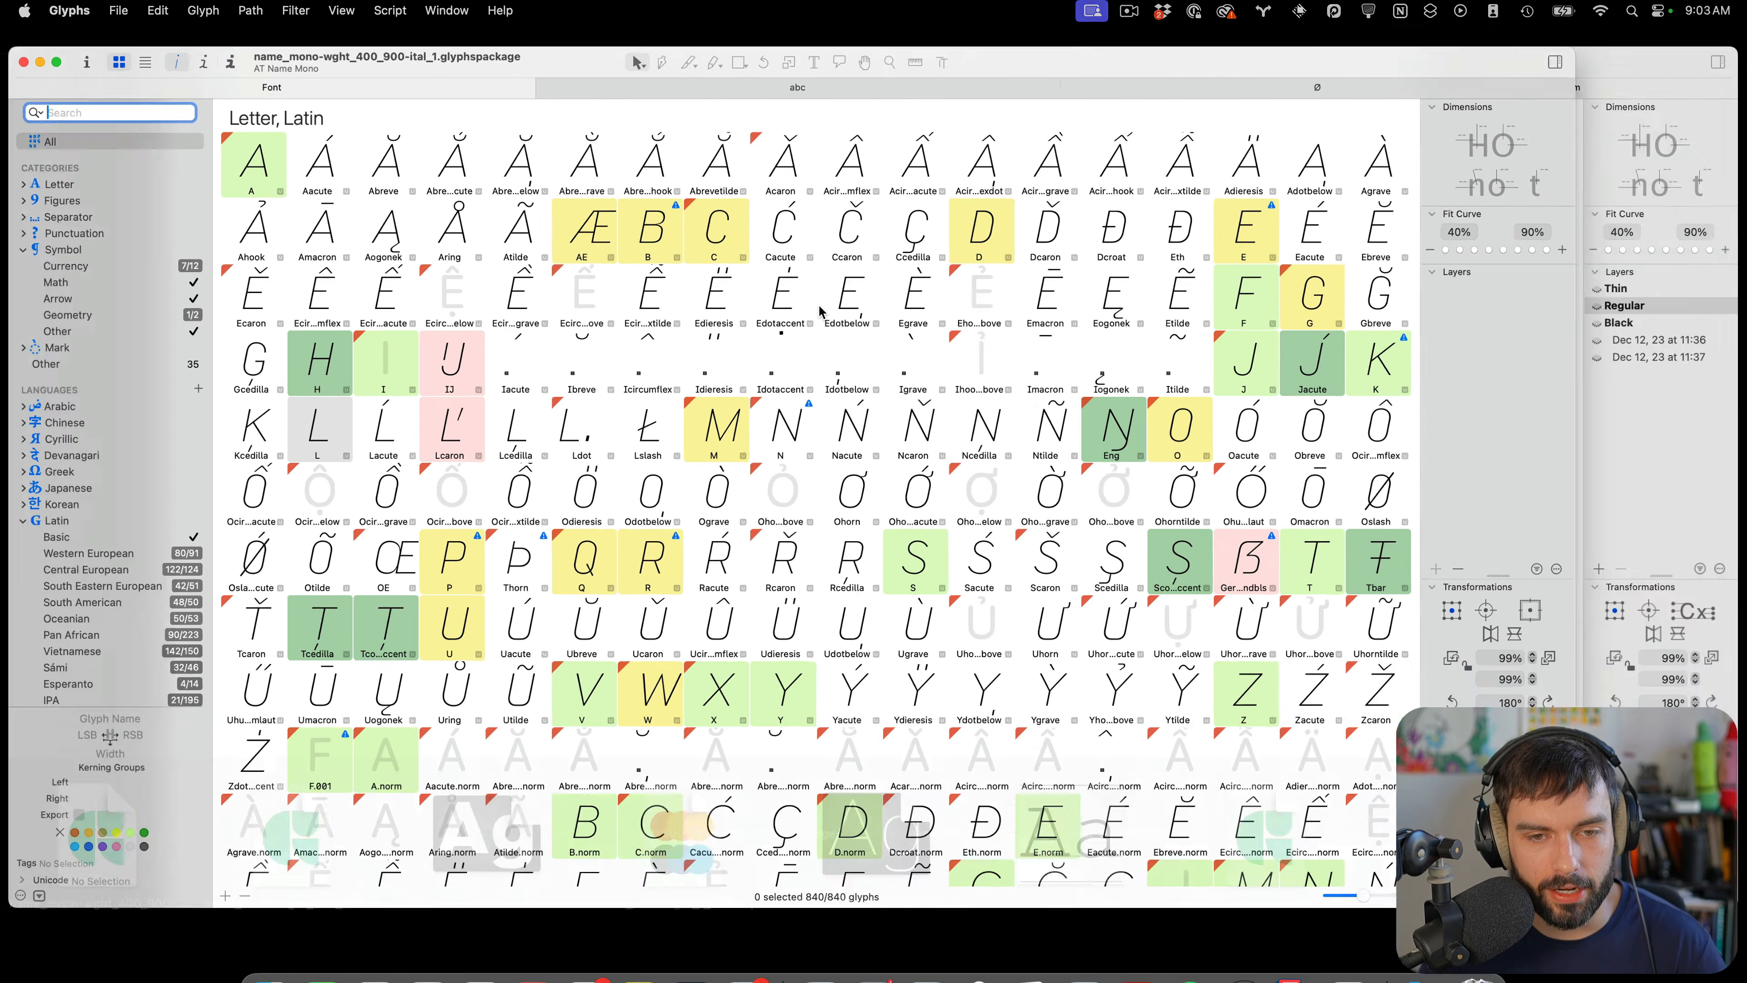
left_click(1238, 370)
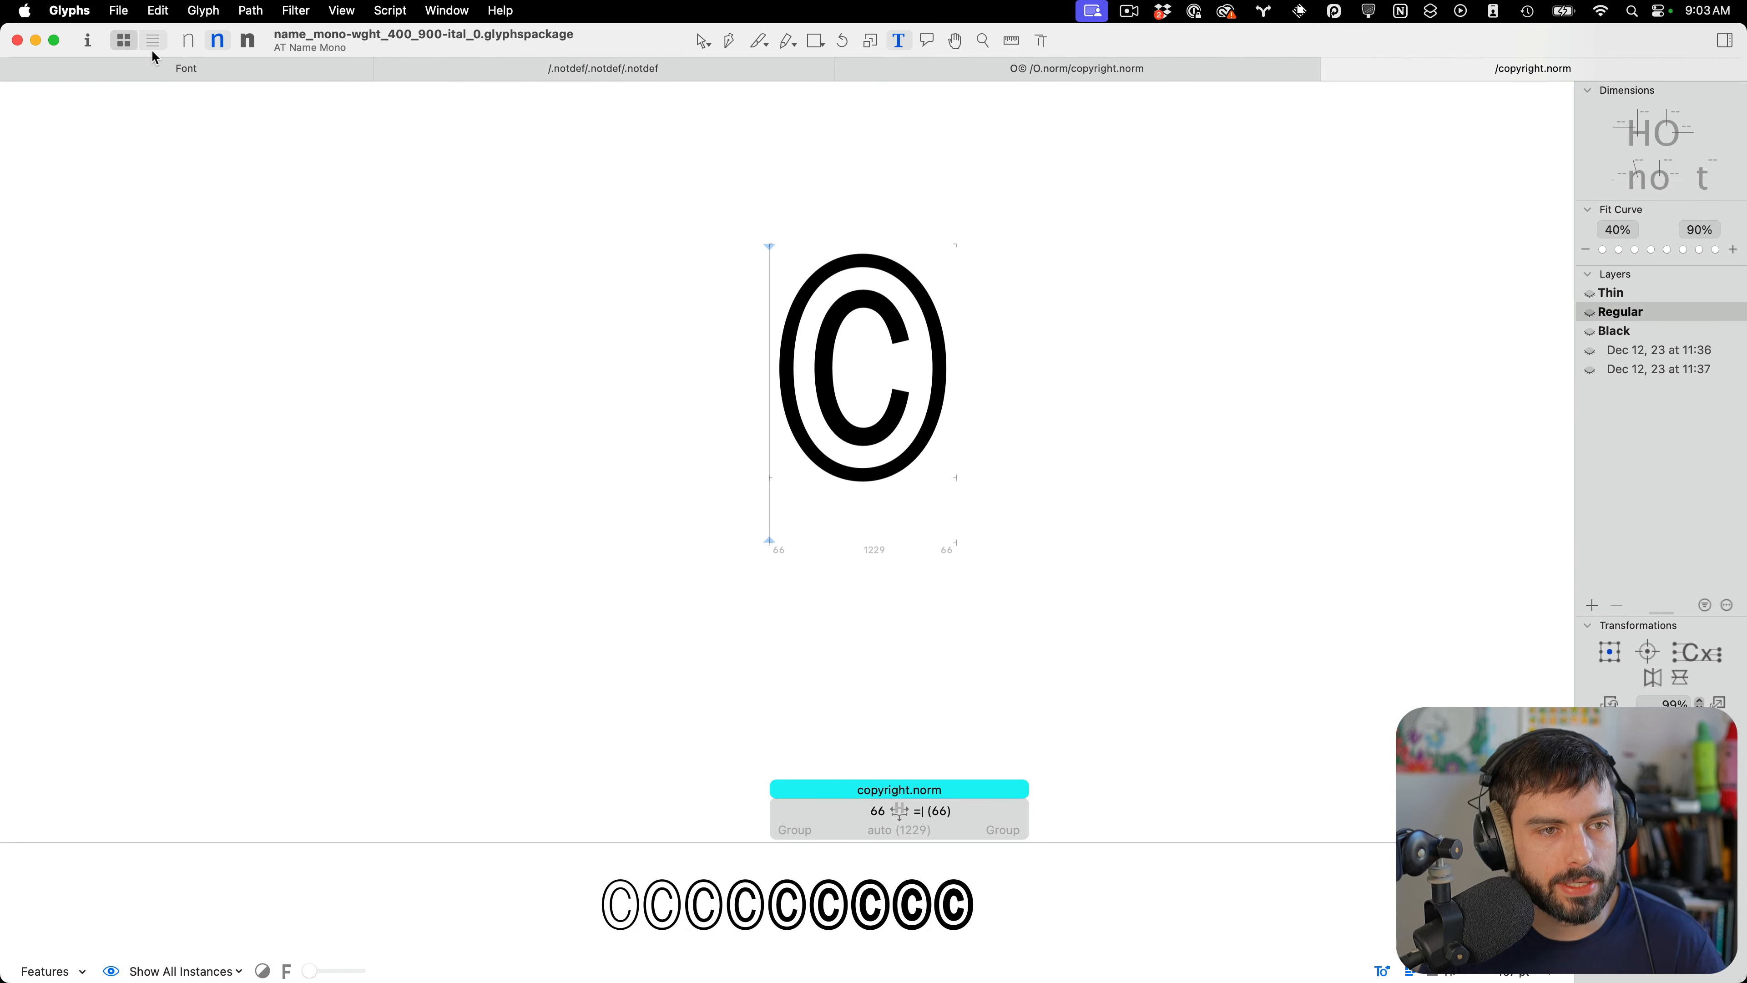
left_click(165, 62)
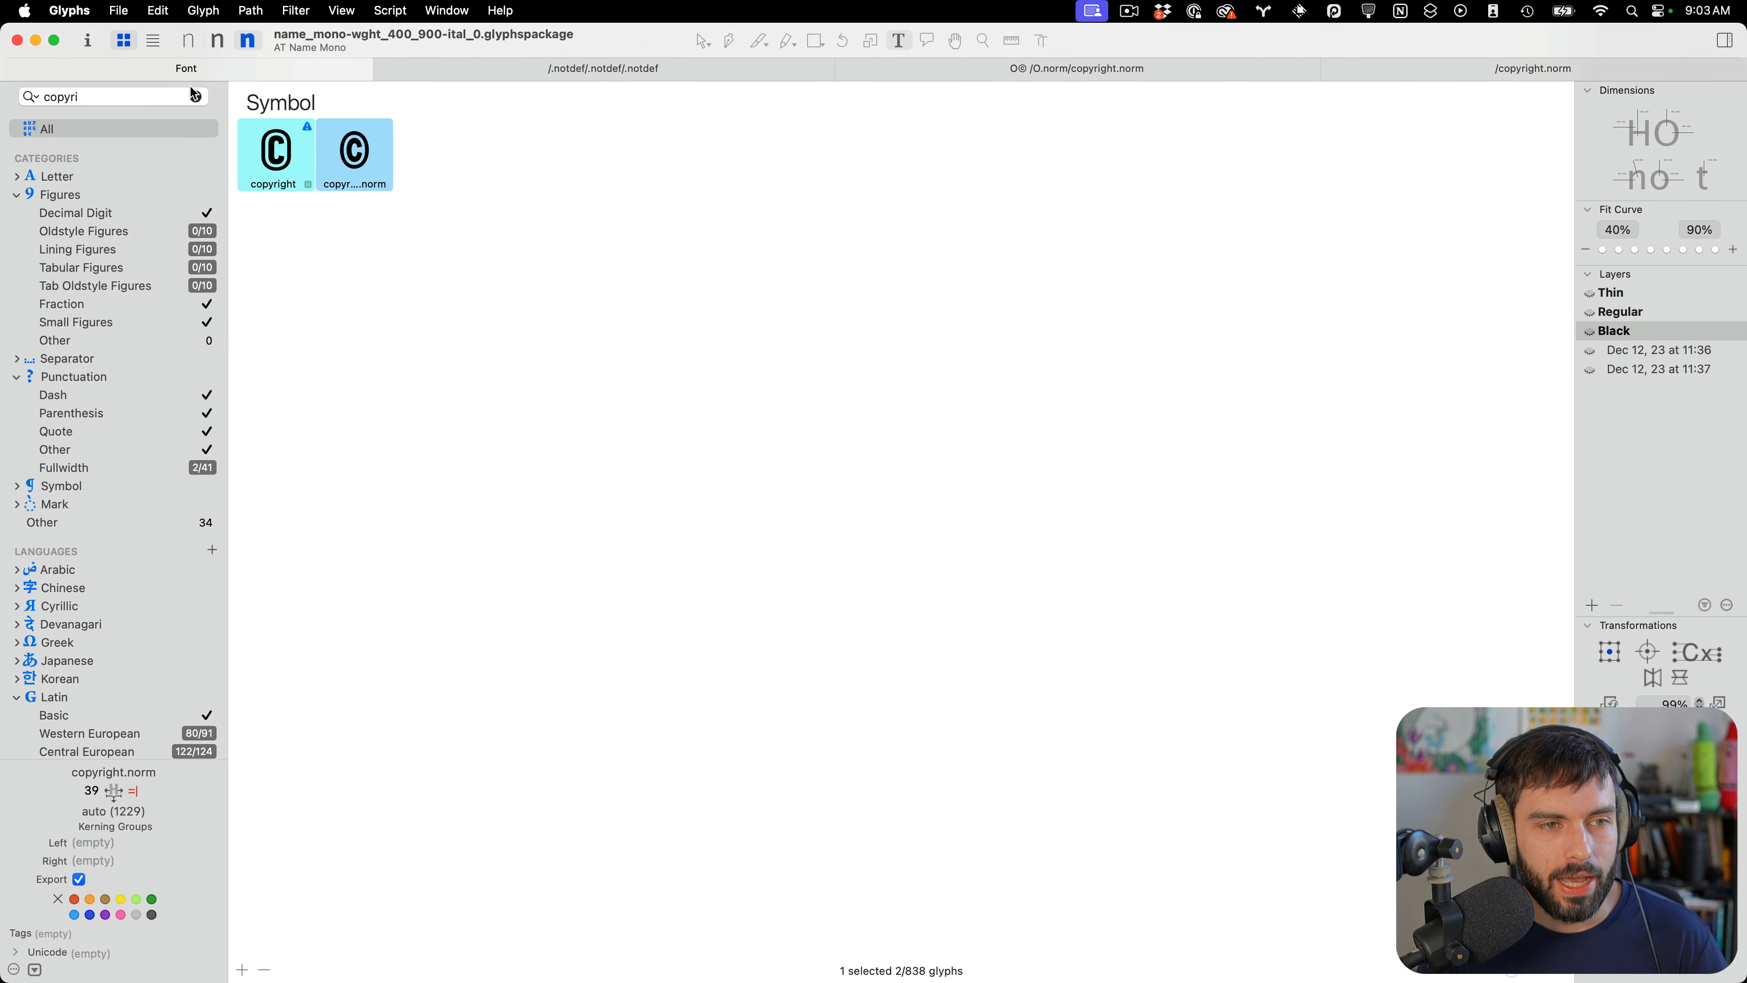
left_click(196, 96)
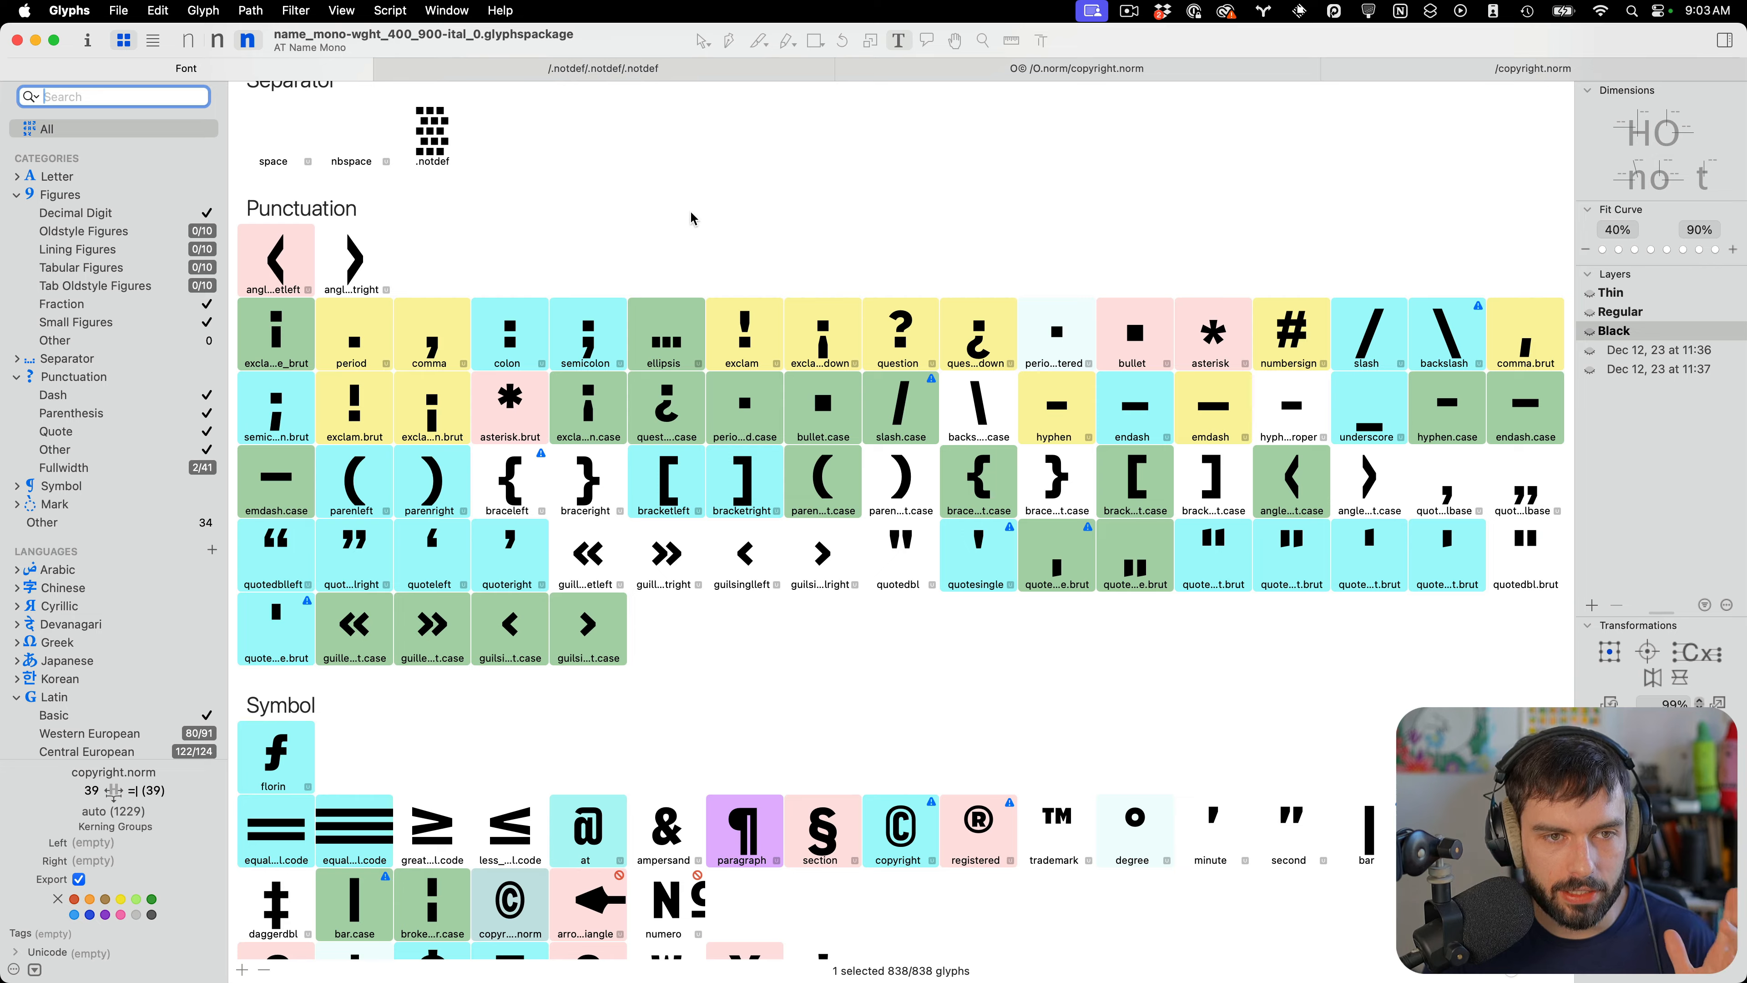
scroll(692, 218, "up", 20)
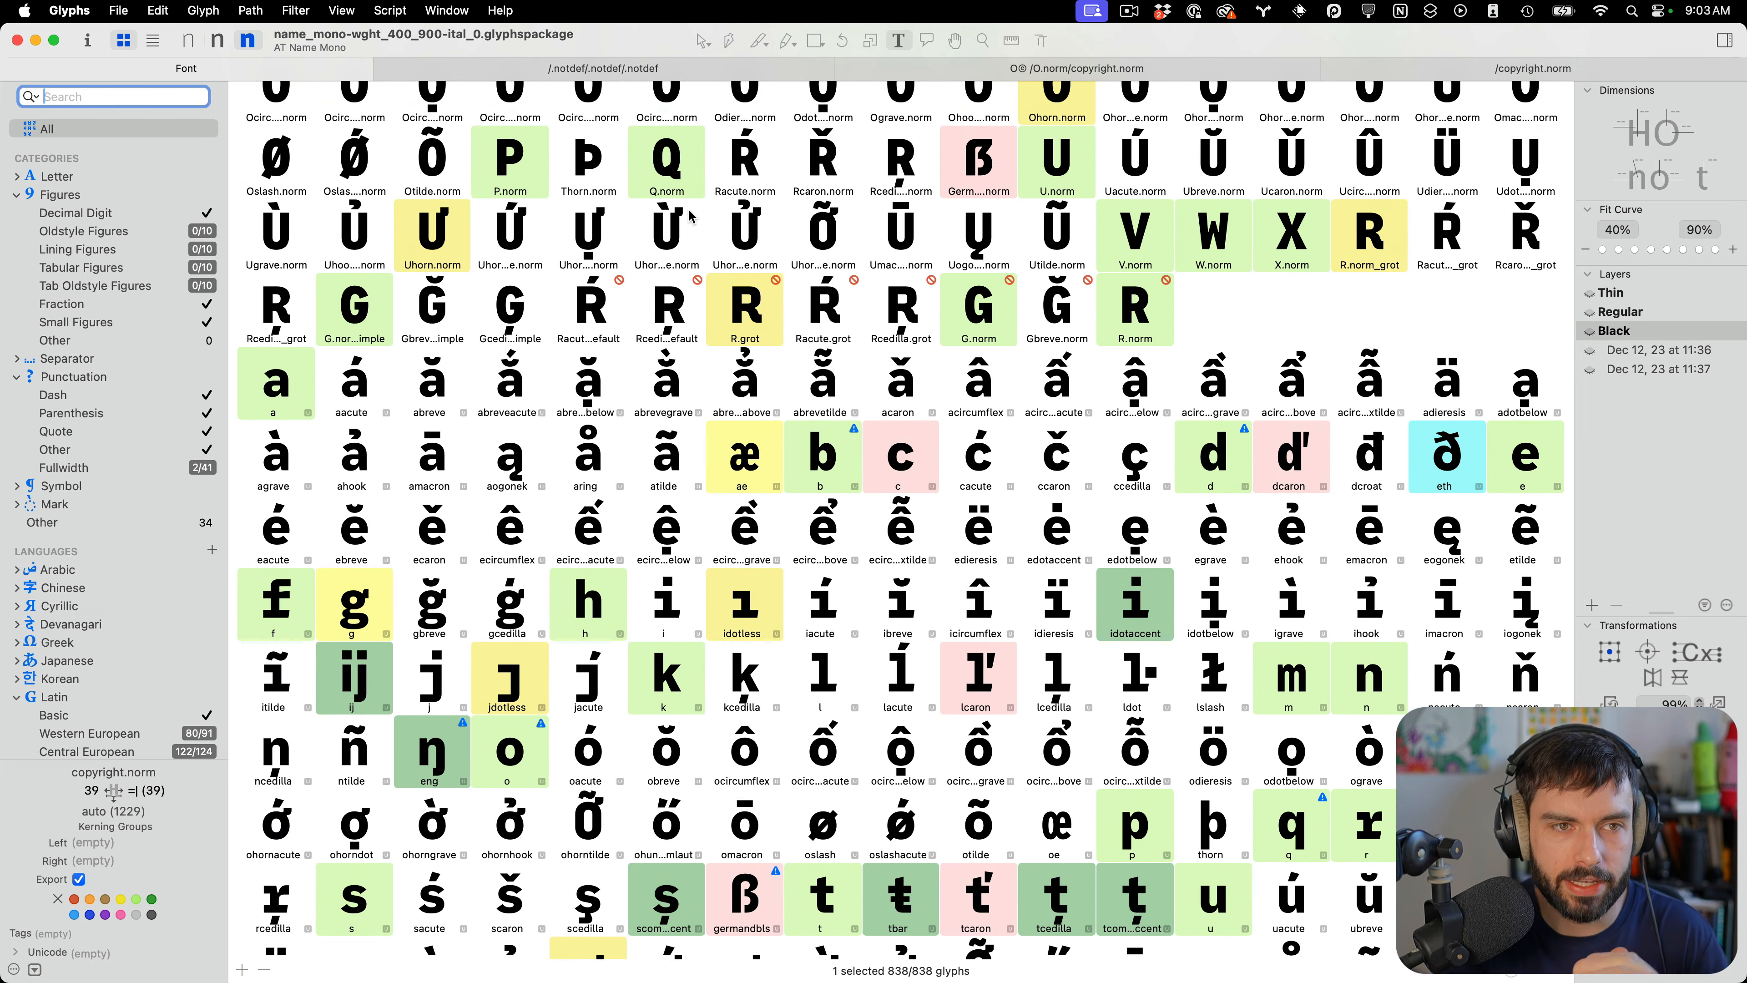
left_click(184, 41)
scroll(953, 312, "up", 10)
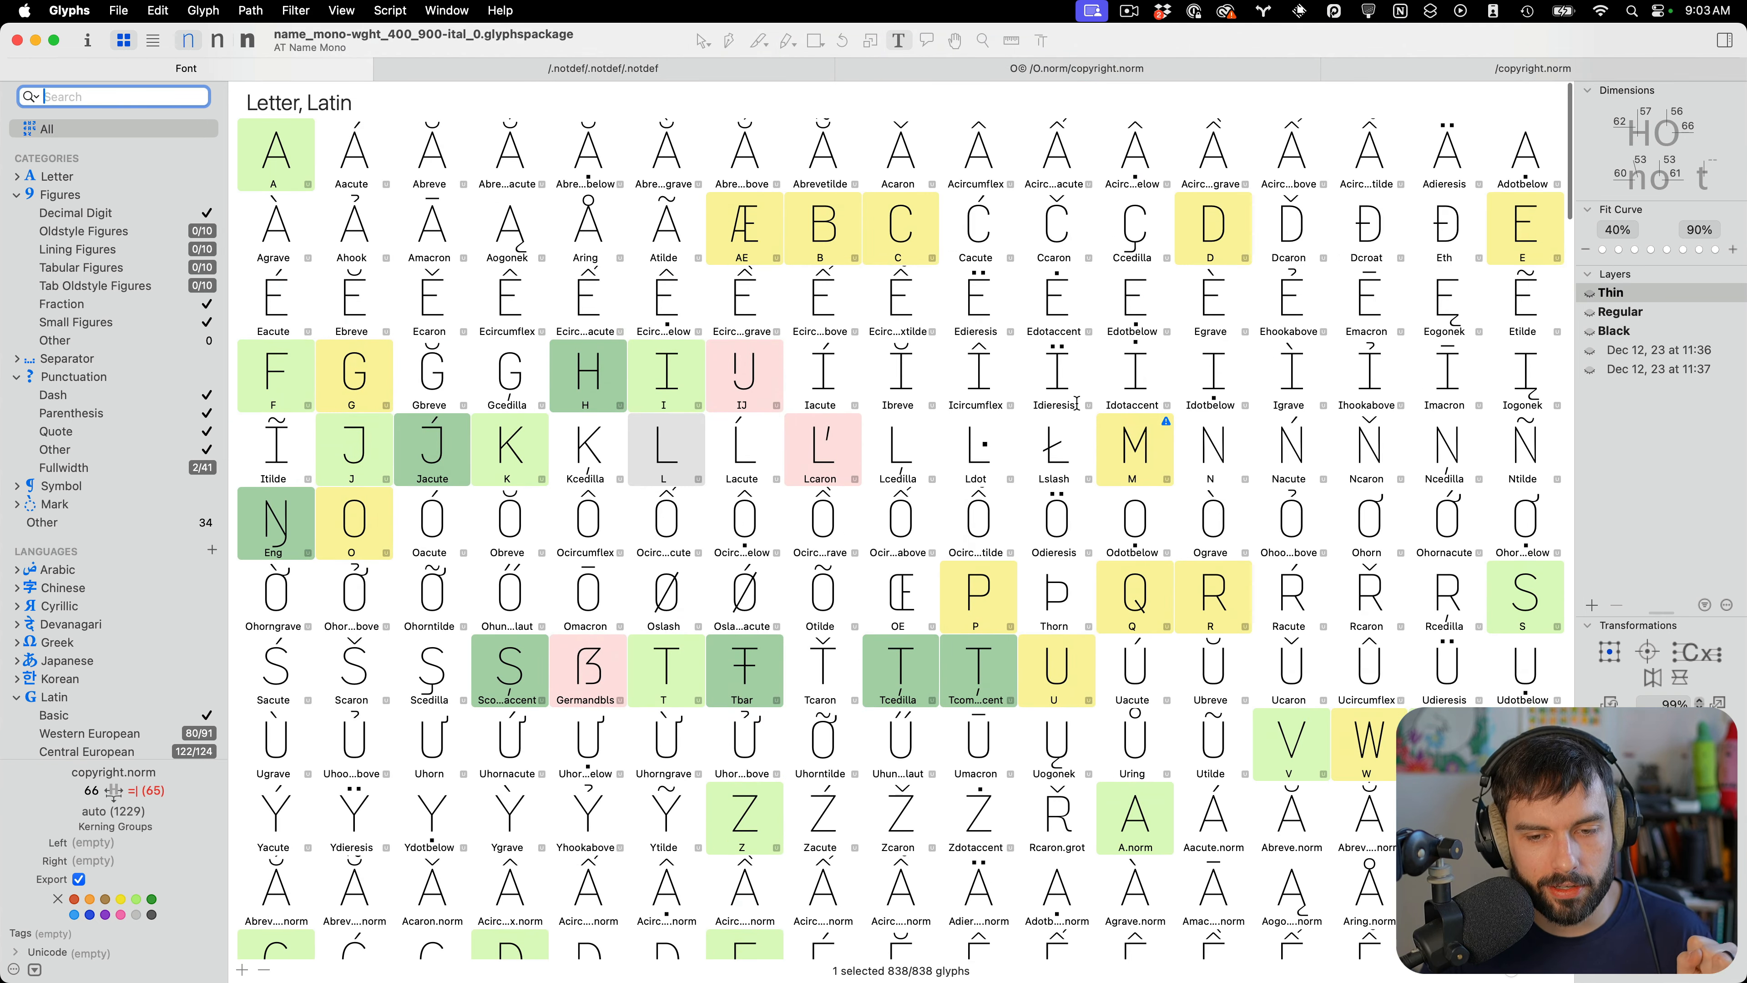
scroll(1078, 413, "down", 1)
scroll(1077, 414, "down", 15)
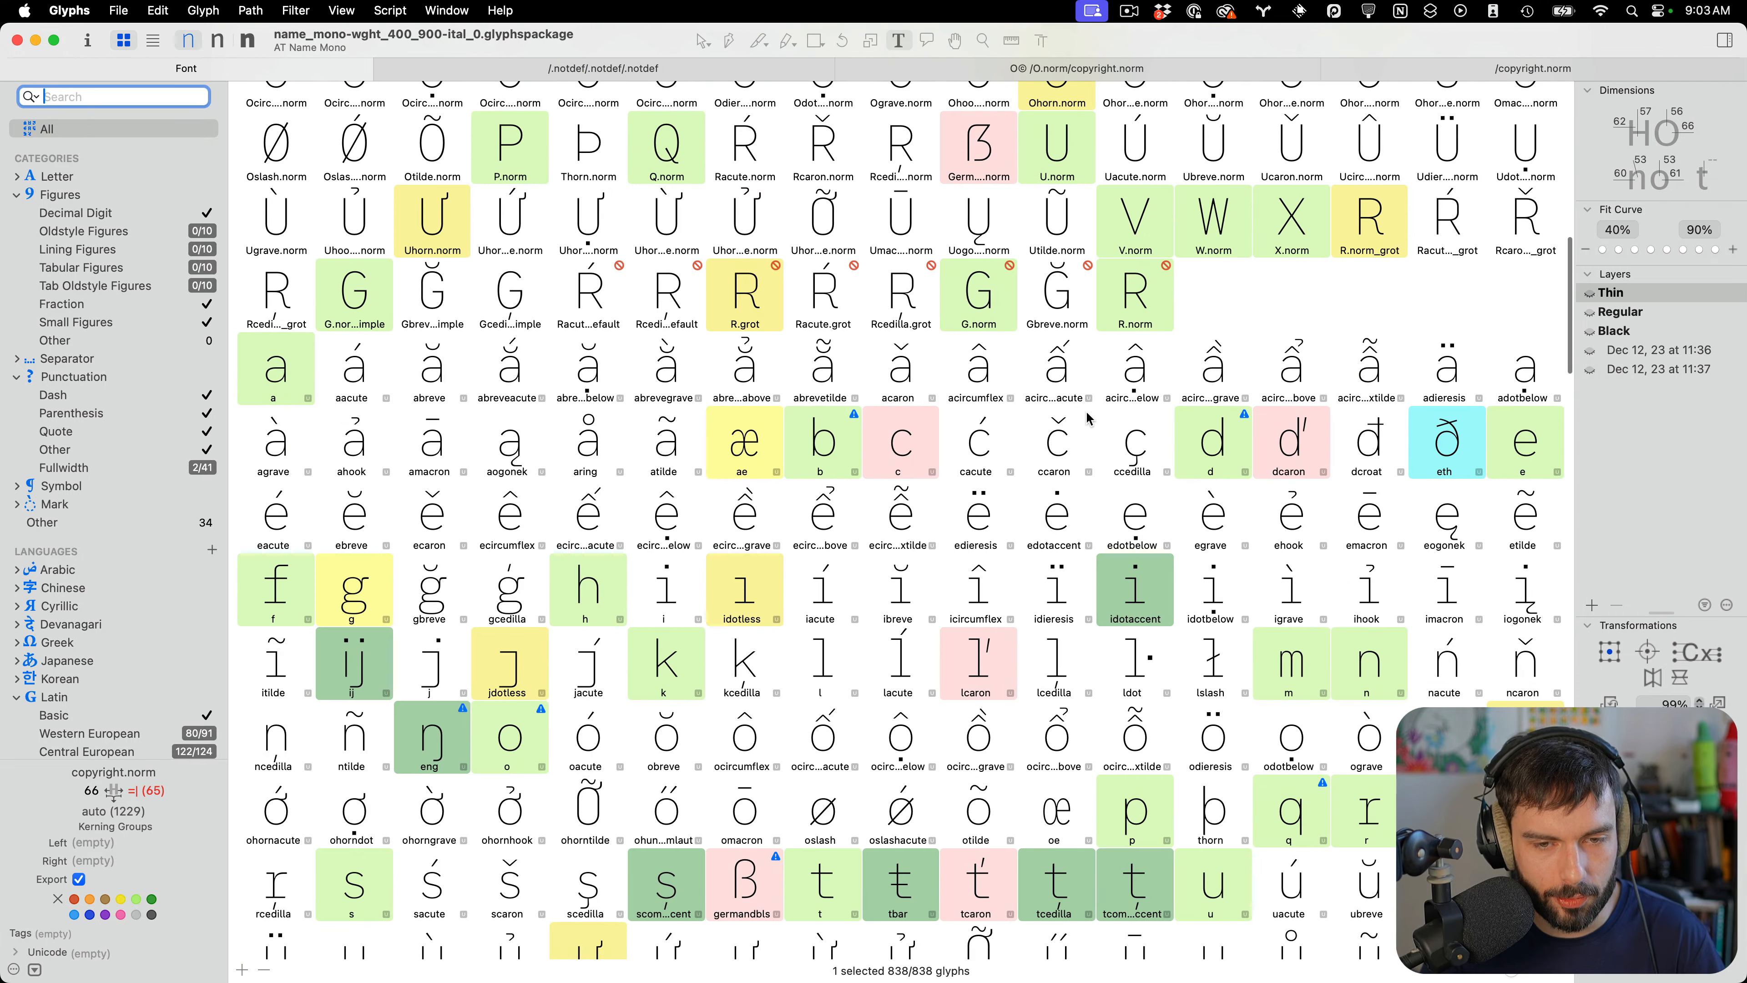
double_click(1369, 666)
Switch to FontGoggles, set Optical Size to 12 and replace the sample text with 'handgloves'
key("super+Tab")
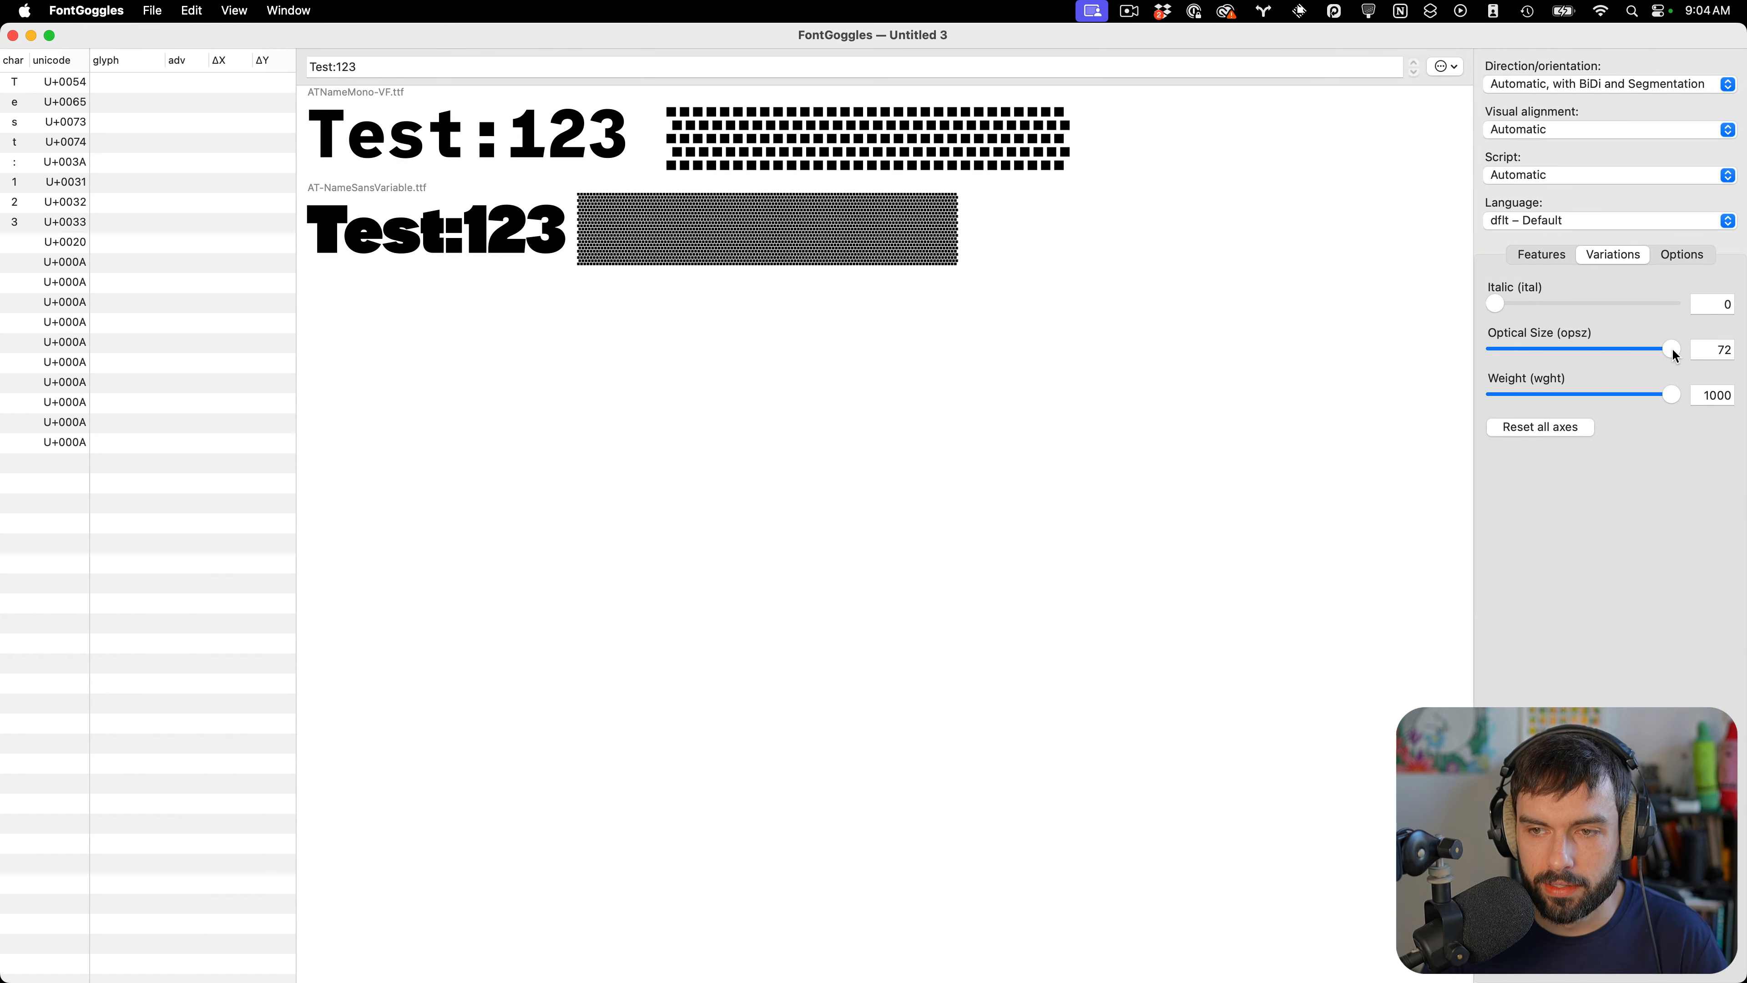
left_click_drag(1674, 350, 1492, 349)
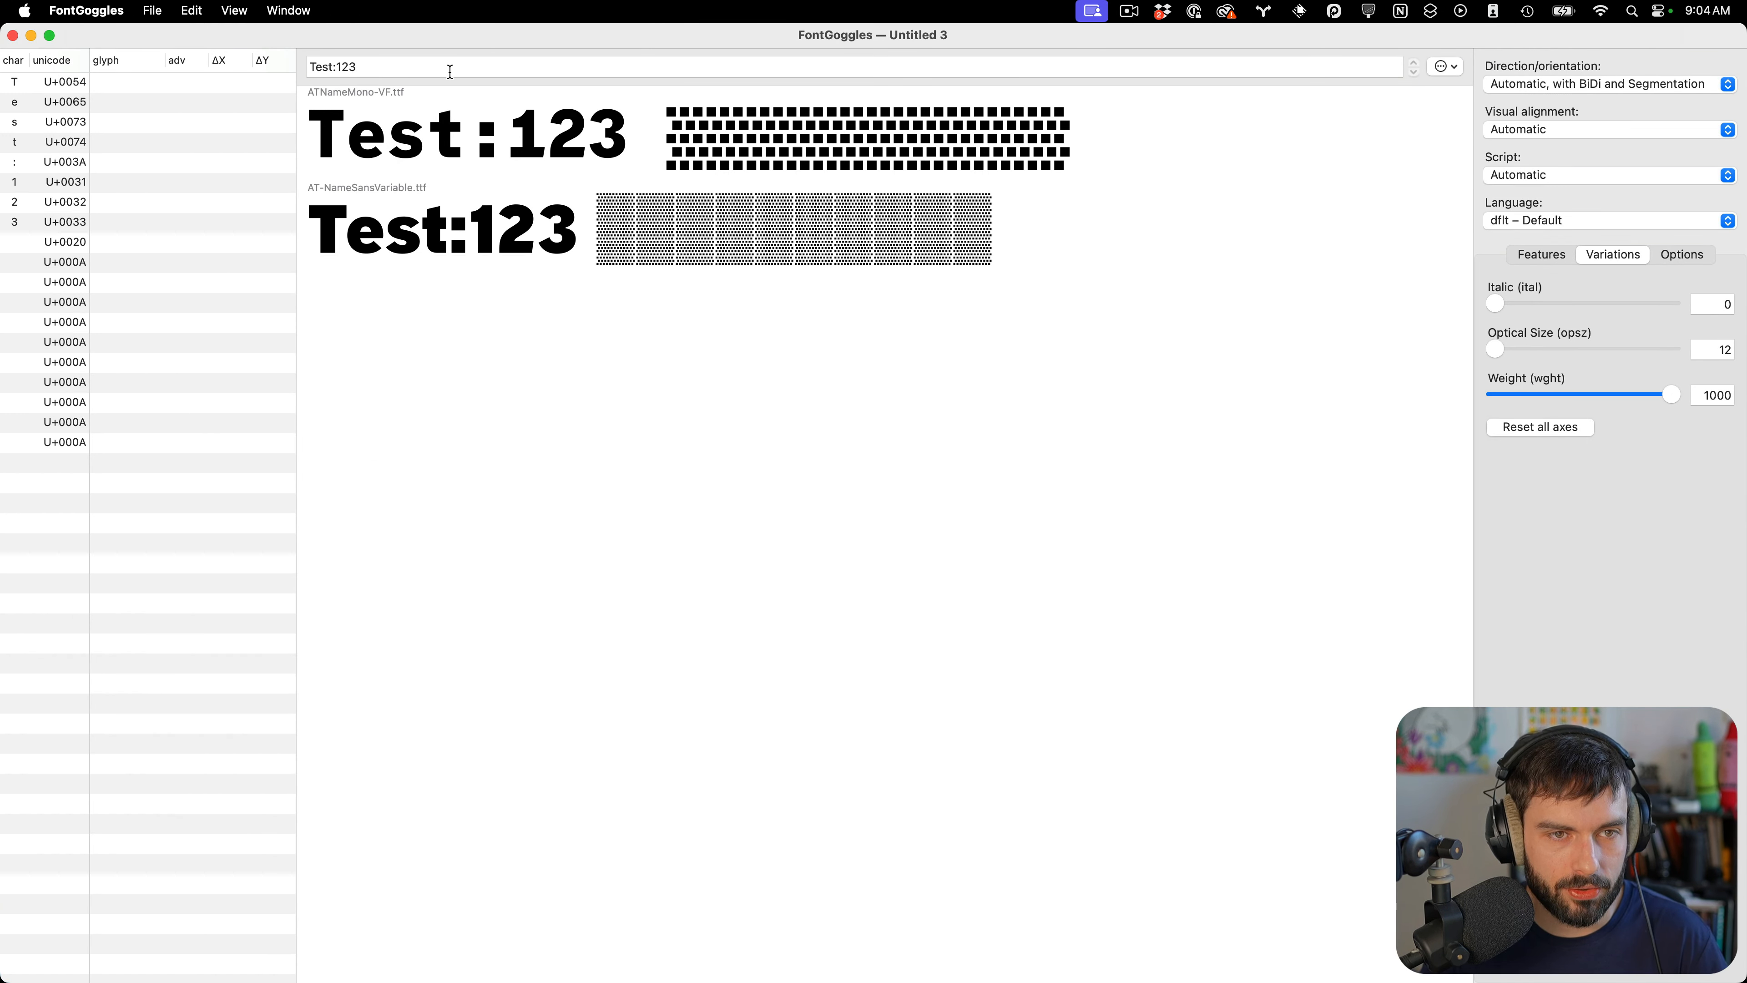
triple_click(449, 66)
type("handgloves")
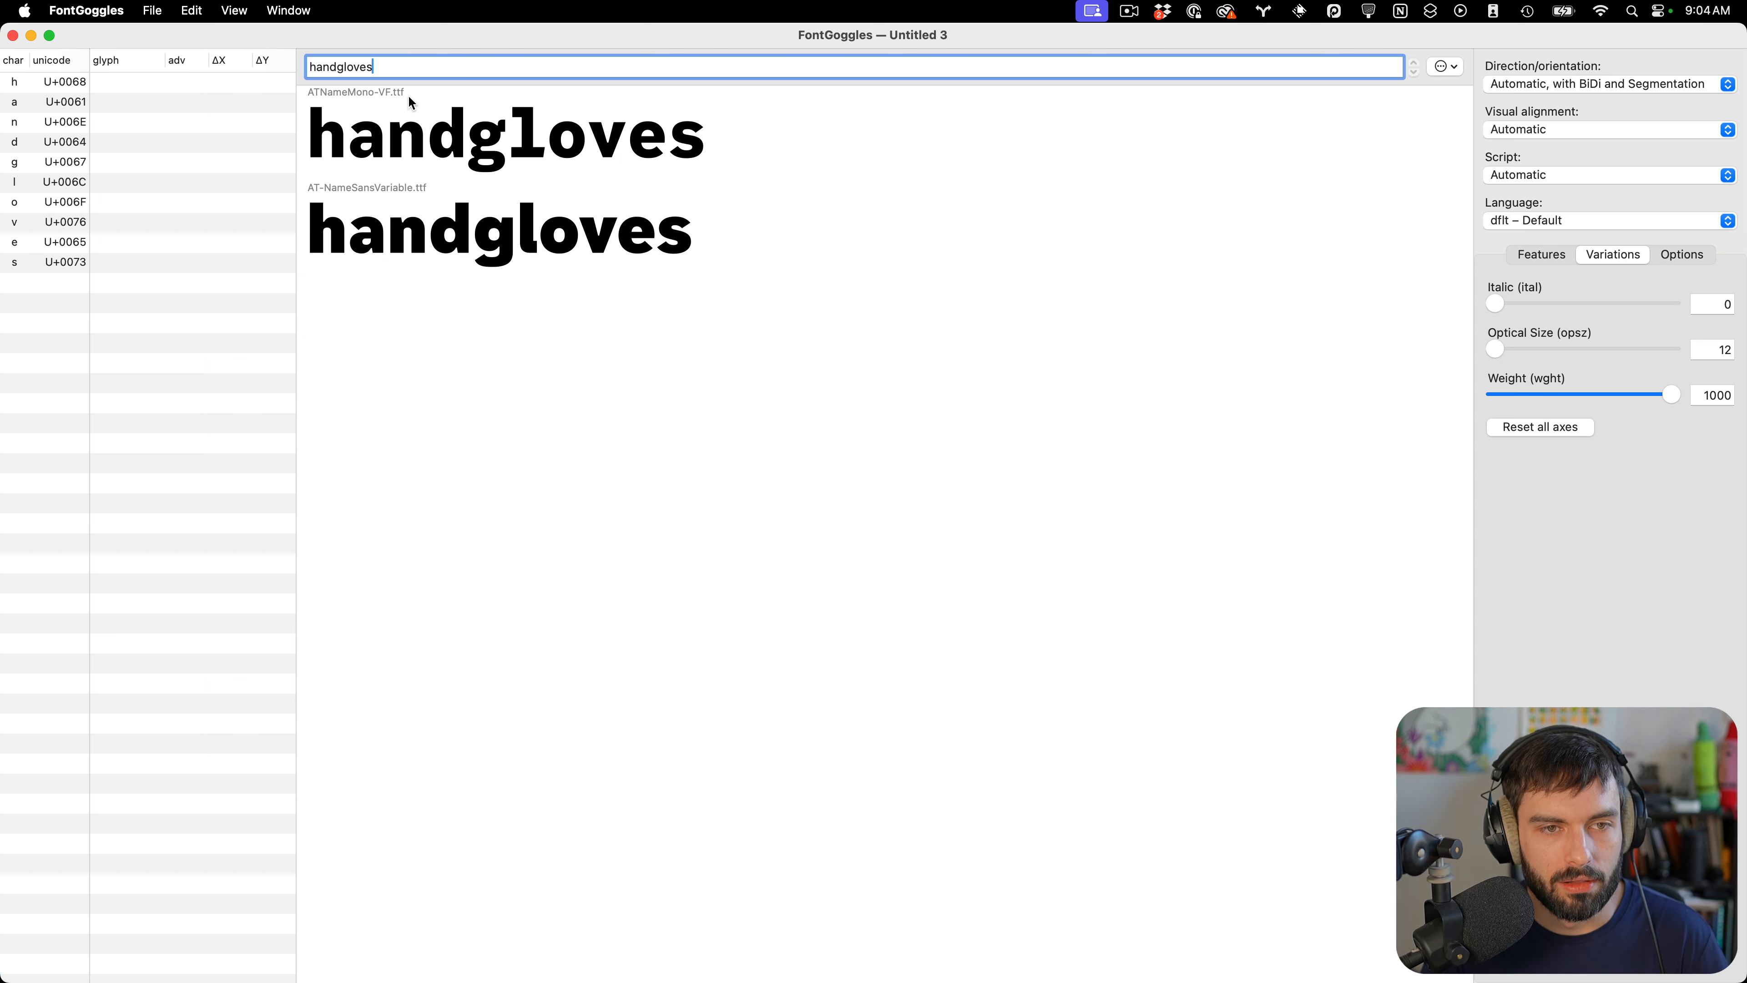
Set the Weight axis to 100 to preview the light weight
scroll(405, 102, "up", 5)
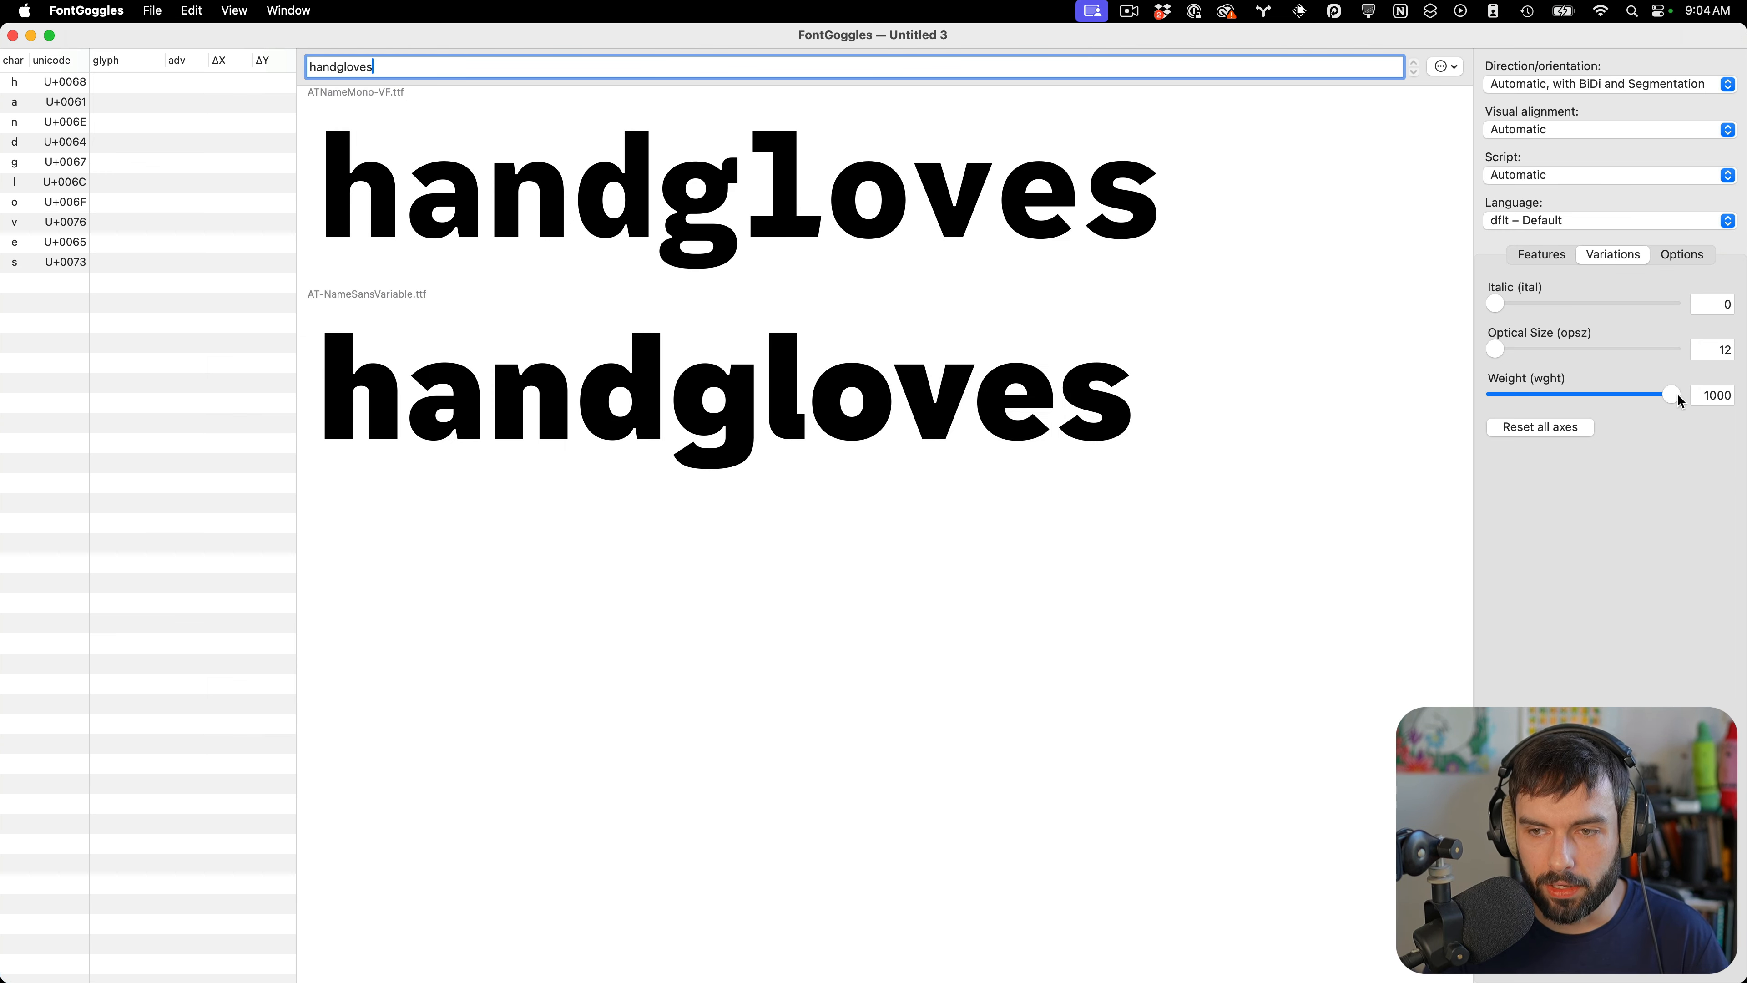
left_click_drag(1672, 394, 1451, 394)
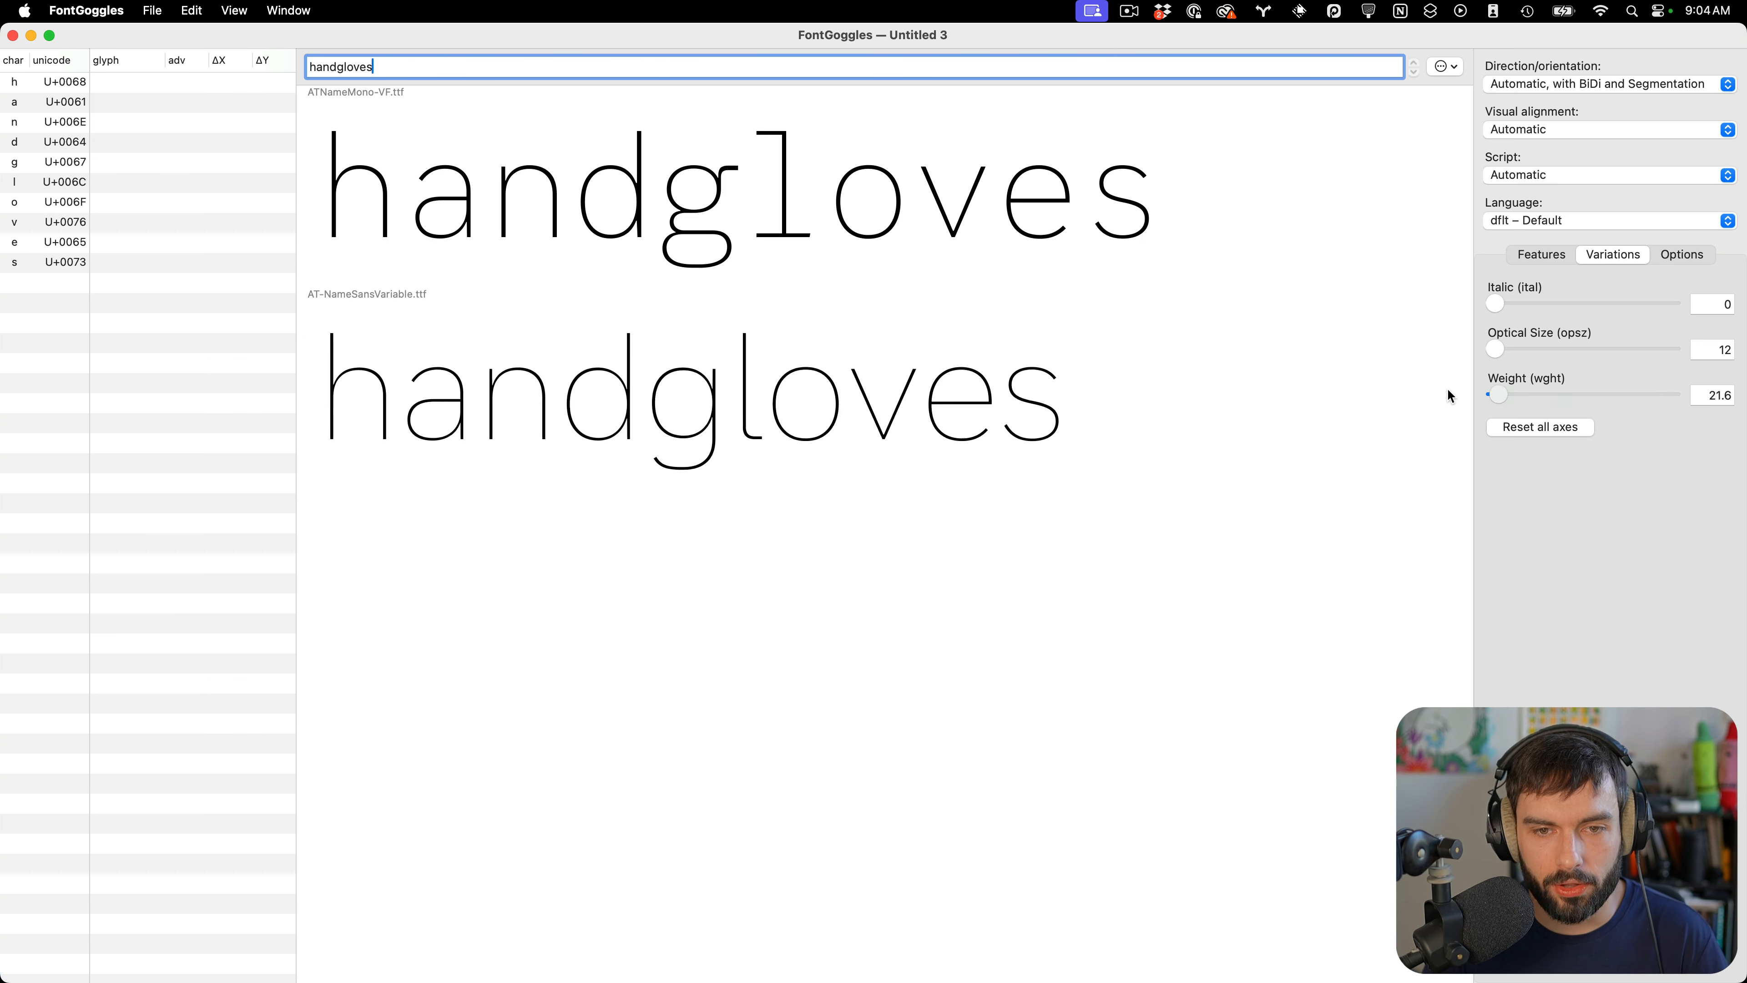
double_click(1709, 394)
type("100")
key("Return")
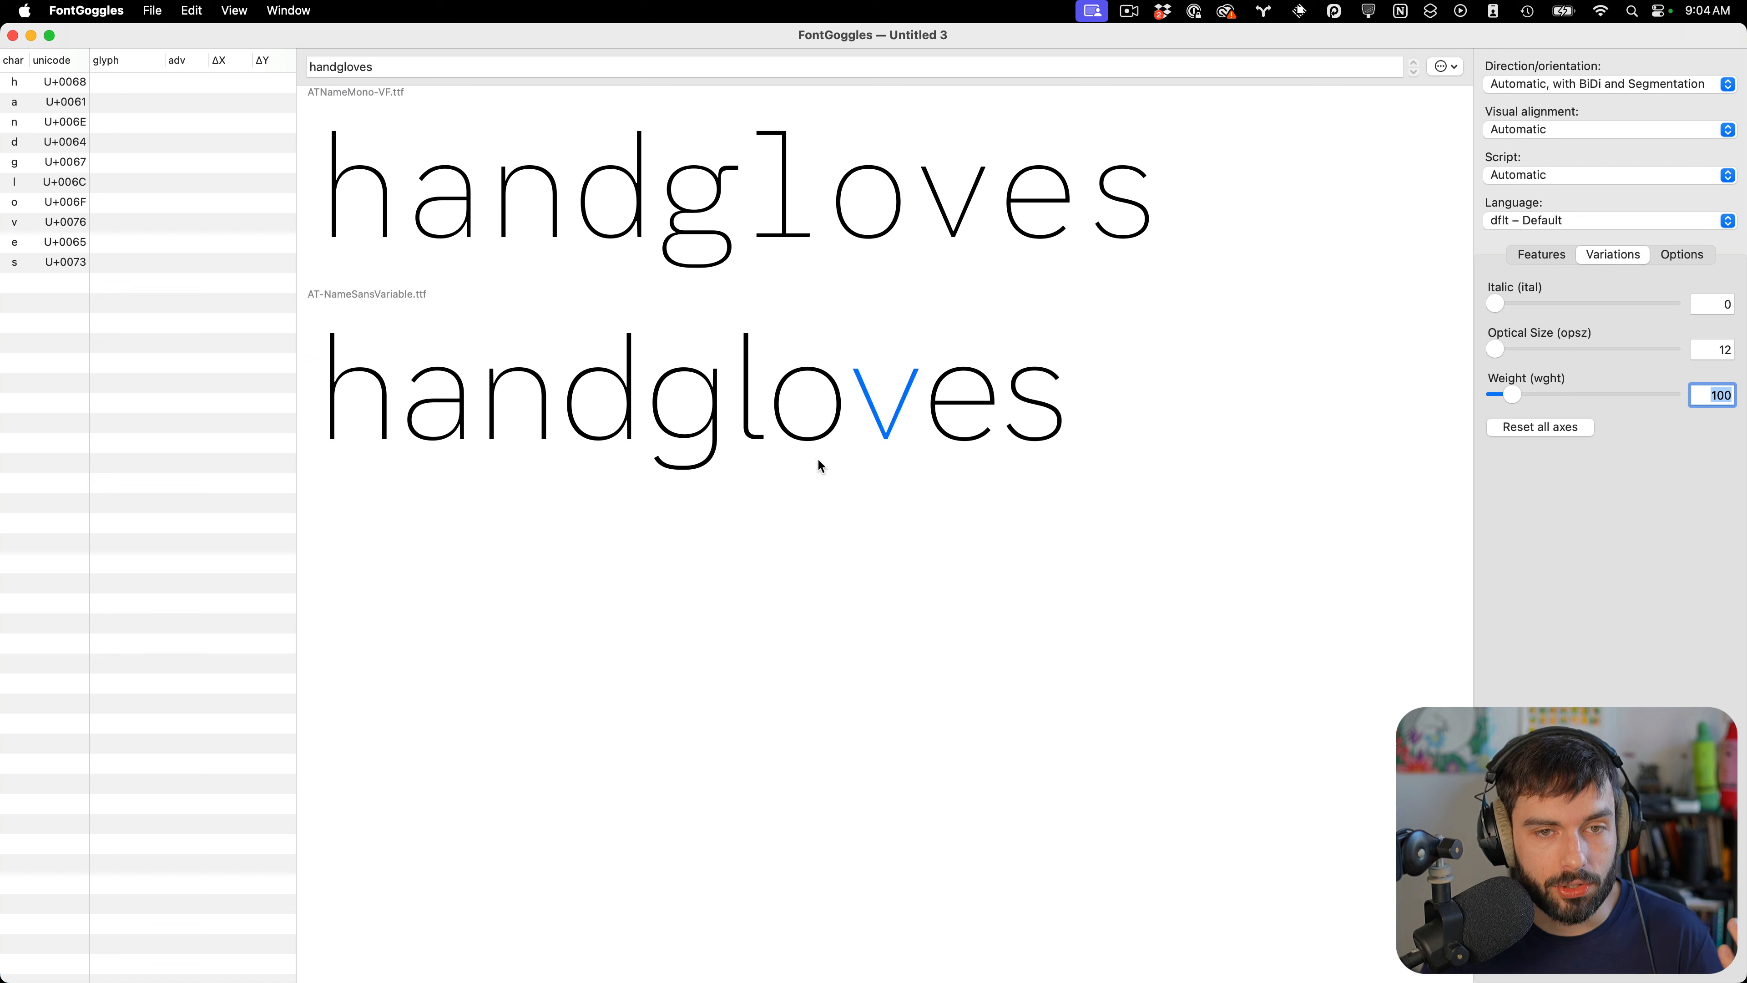
Capitalize the sample text to 'Handgloves' and inspect the H
left_click(311, 65)
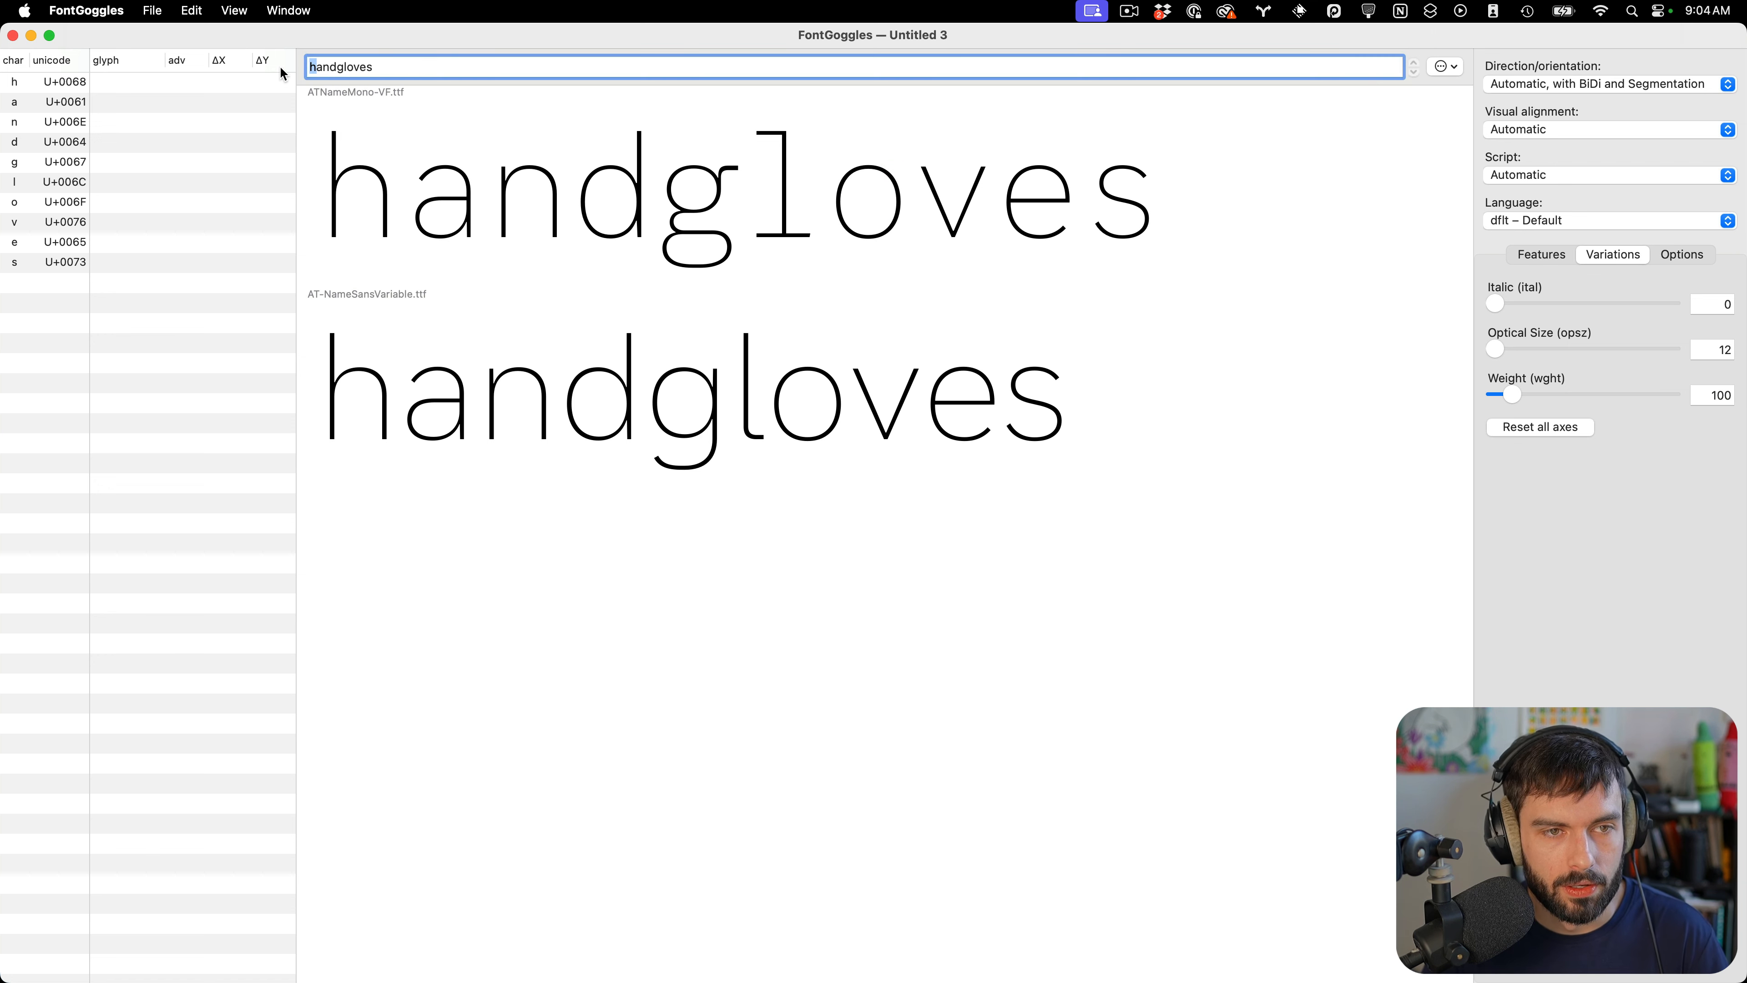
type("H")
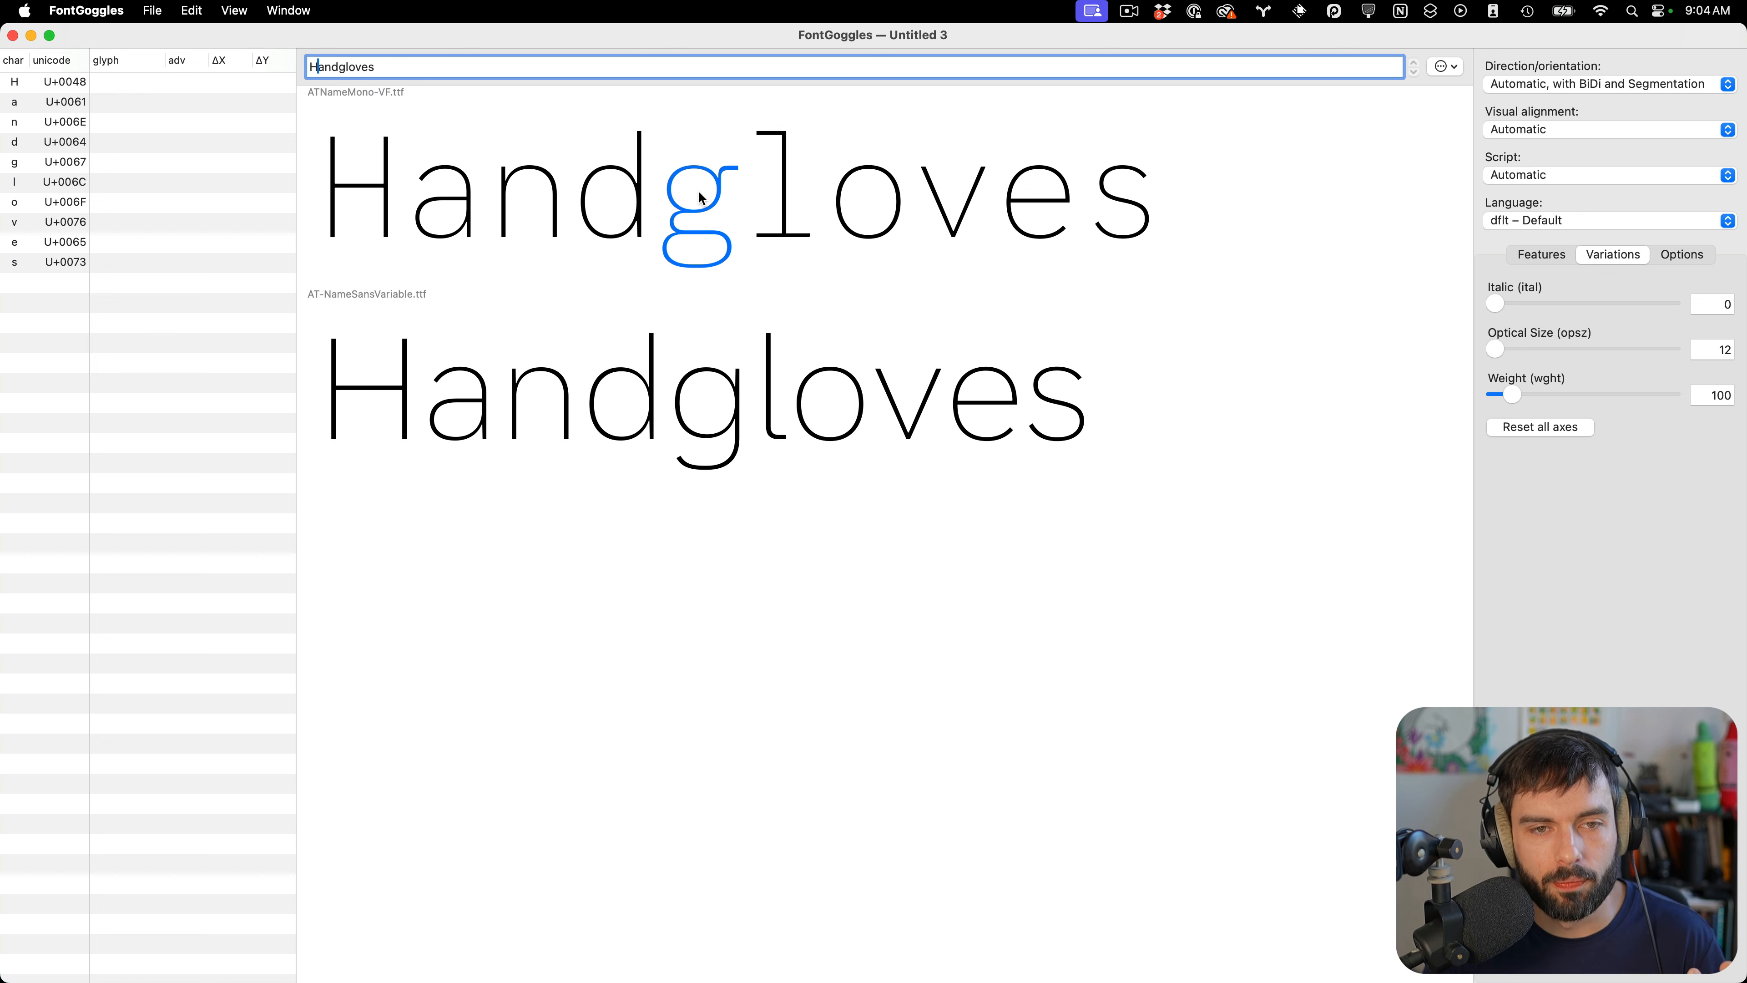
left_click(349, 173)
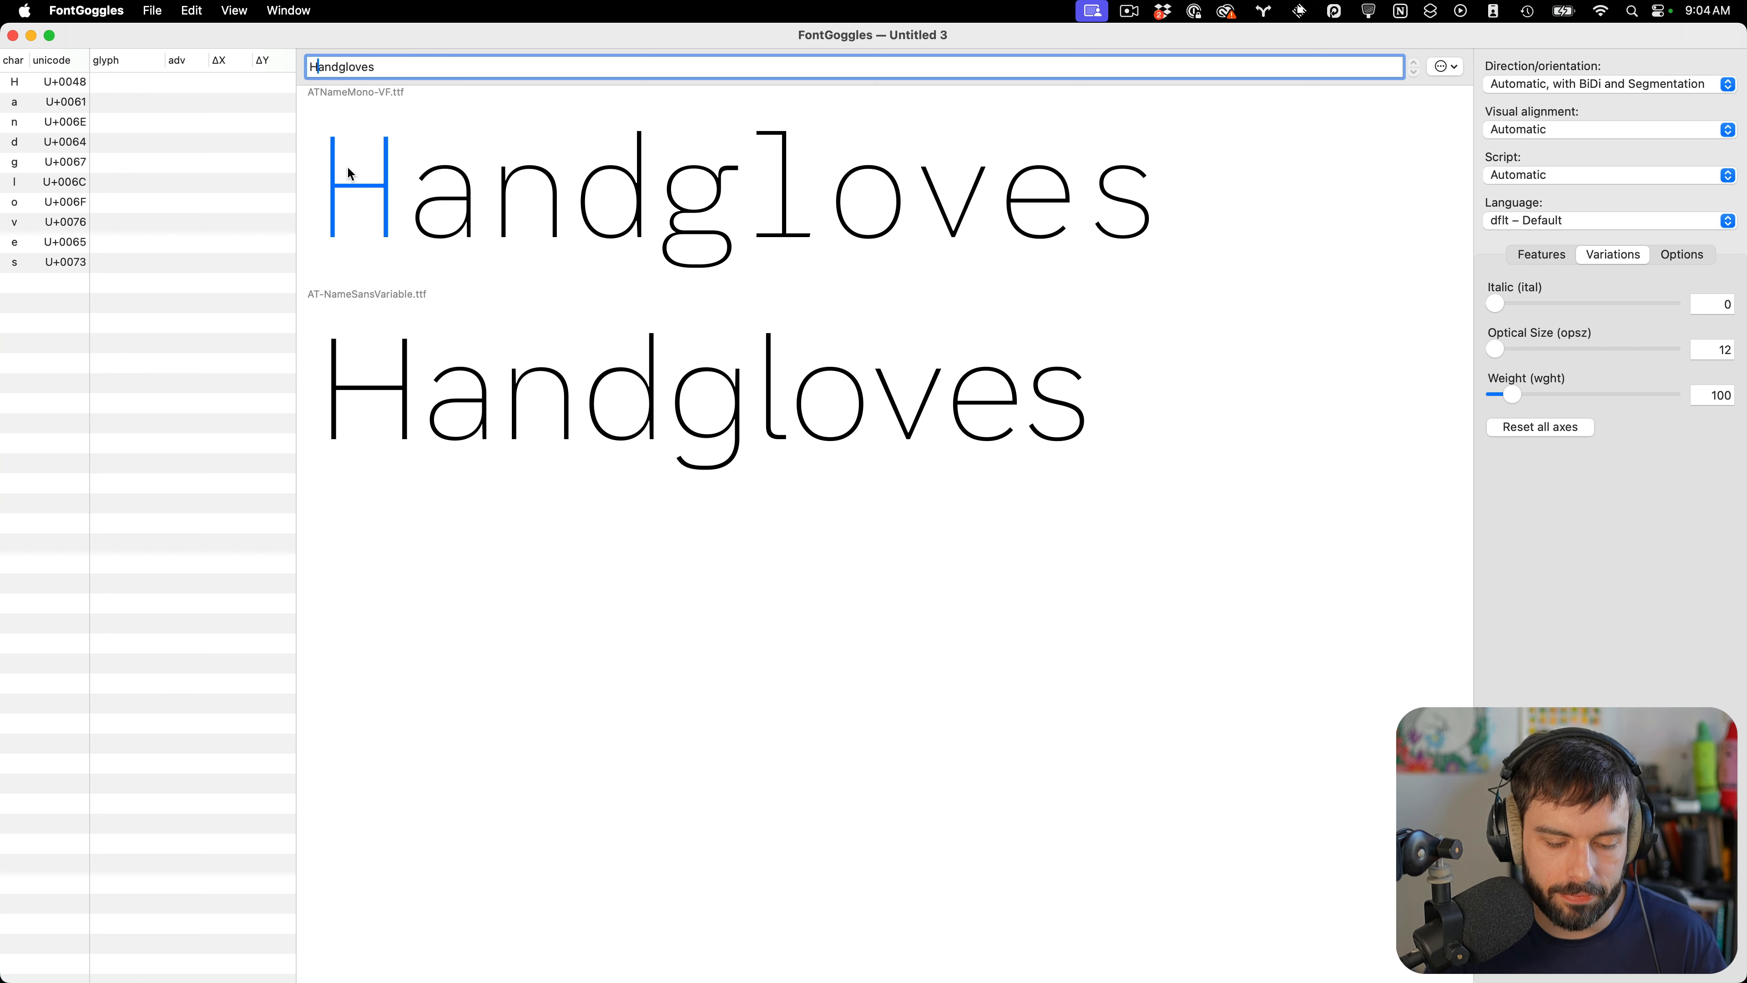
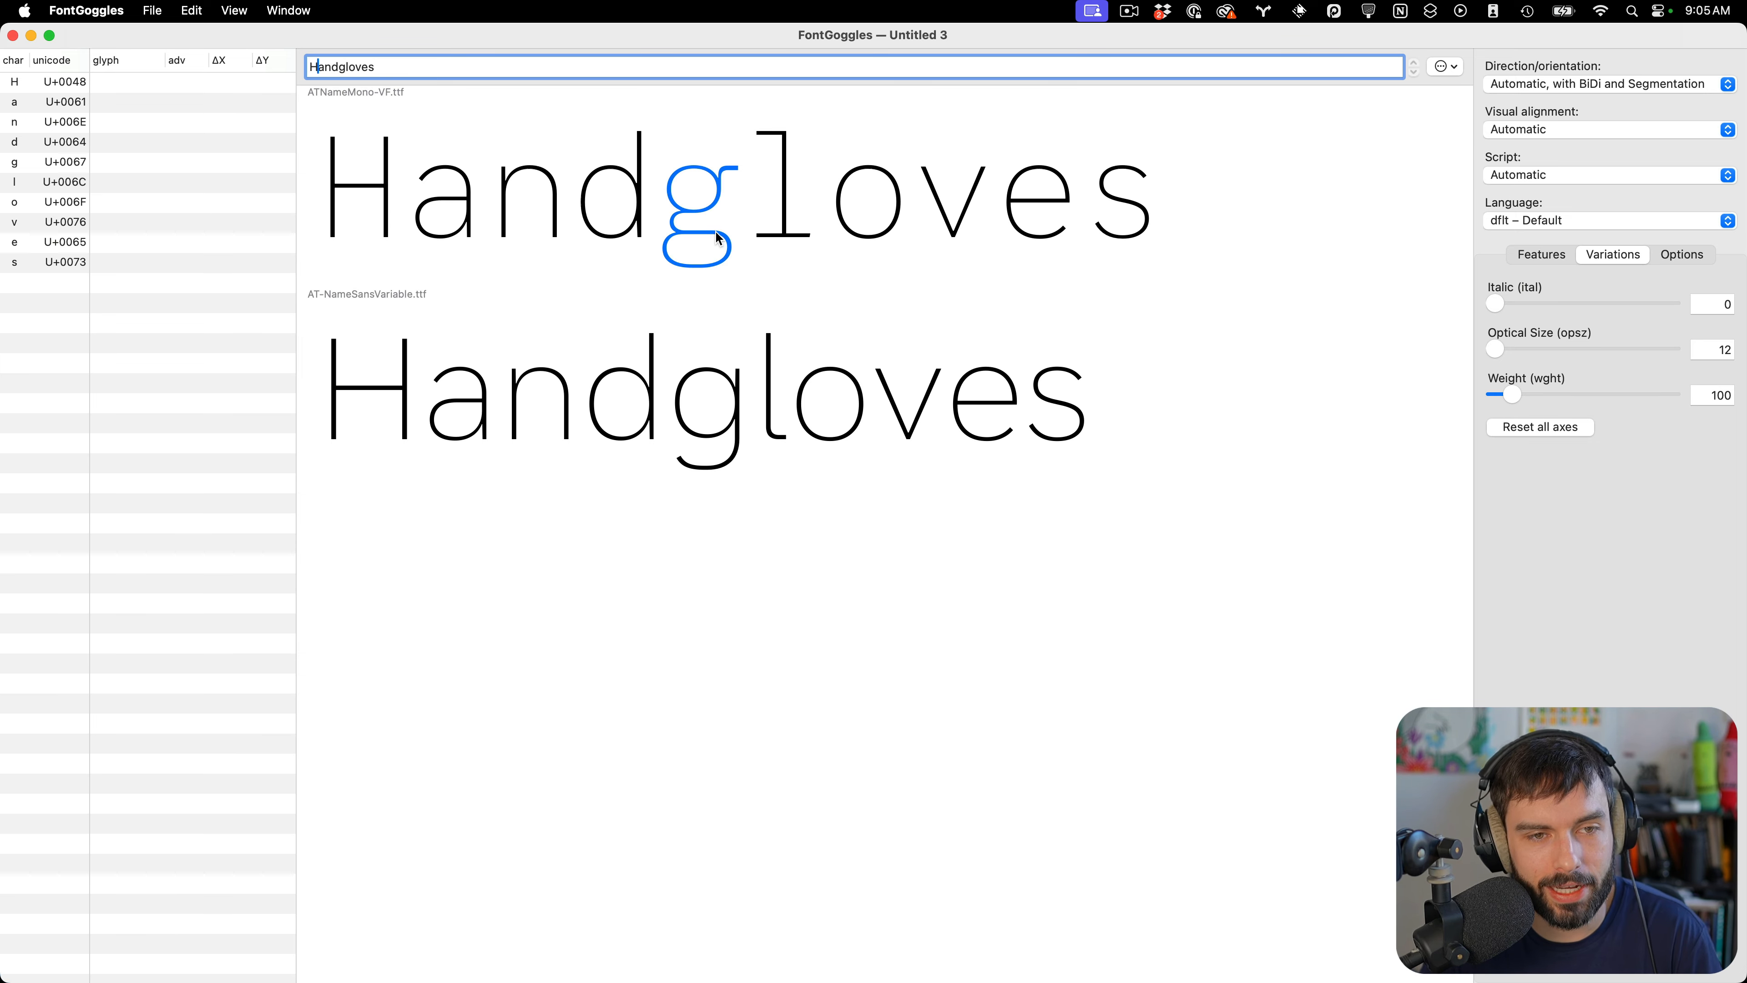
Switch back to Glyphs and filter the upright font's glyph overview to the Latin Basic category
key("super+Tab")
left_click(134, 68)
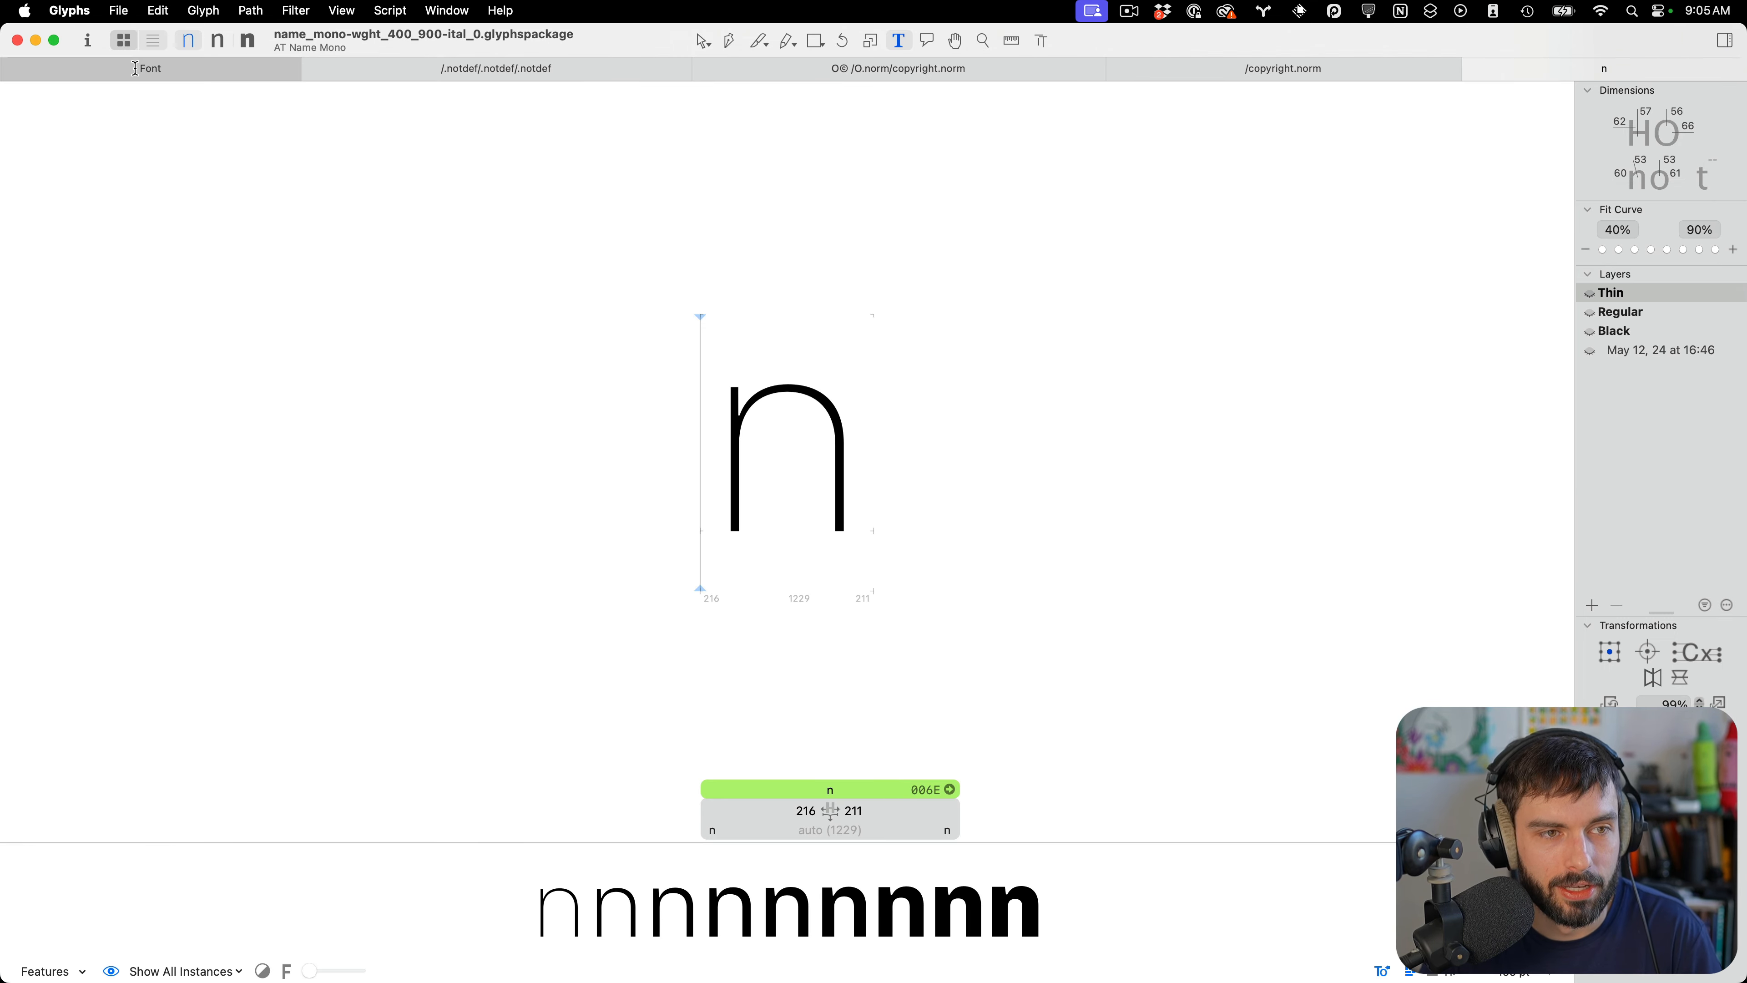
scroll(70, 482, "down", 5)
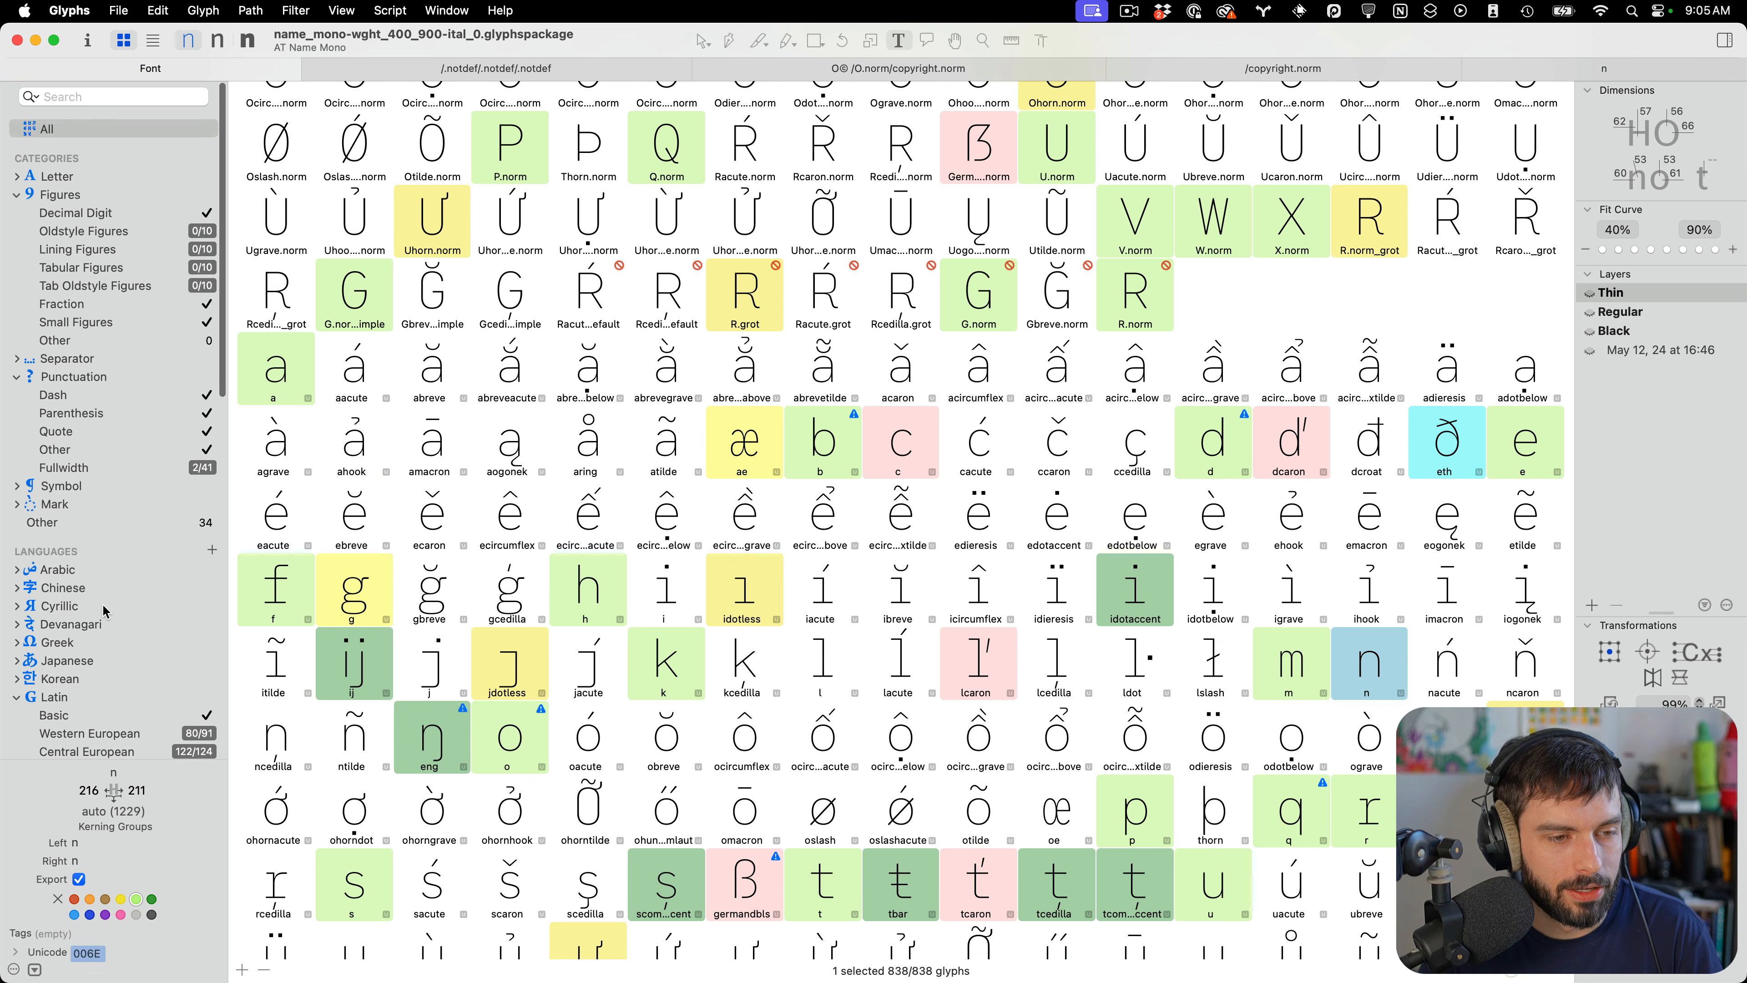
left_click(71, 520)
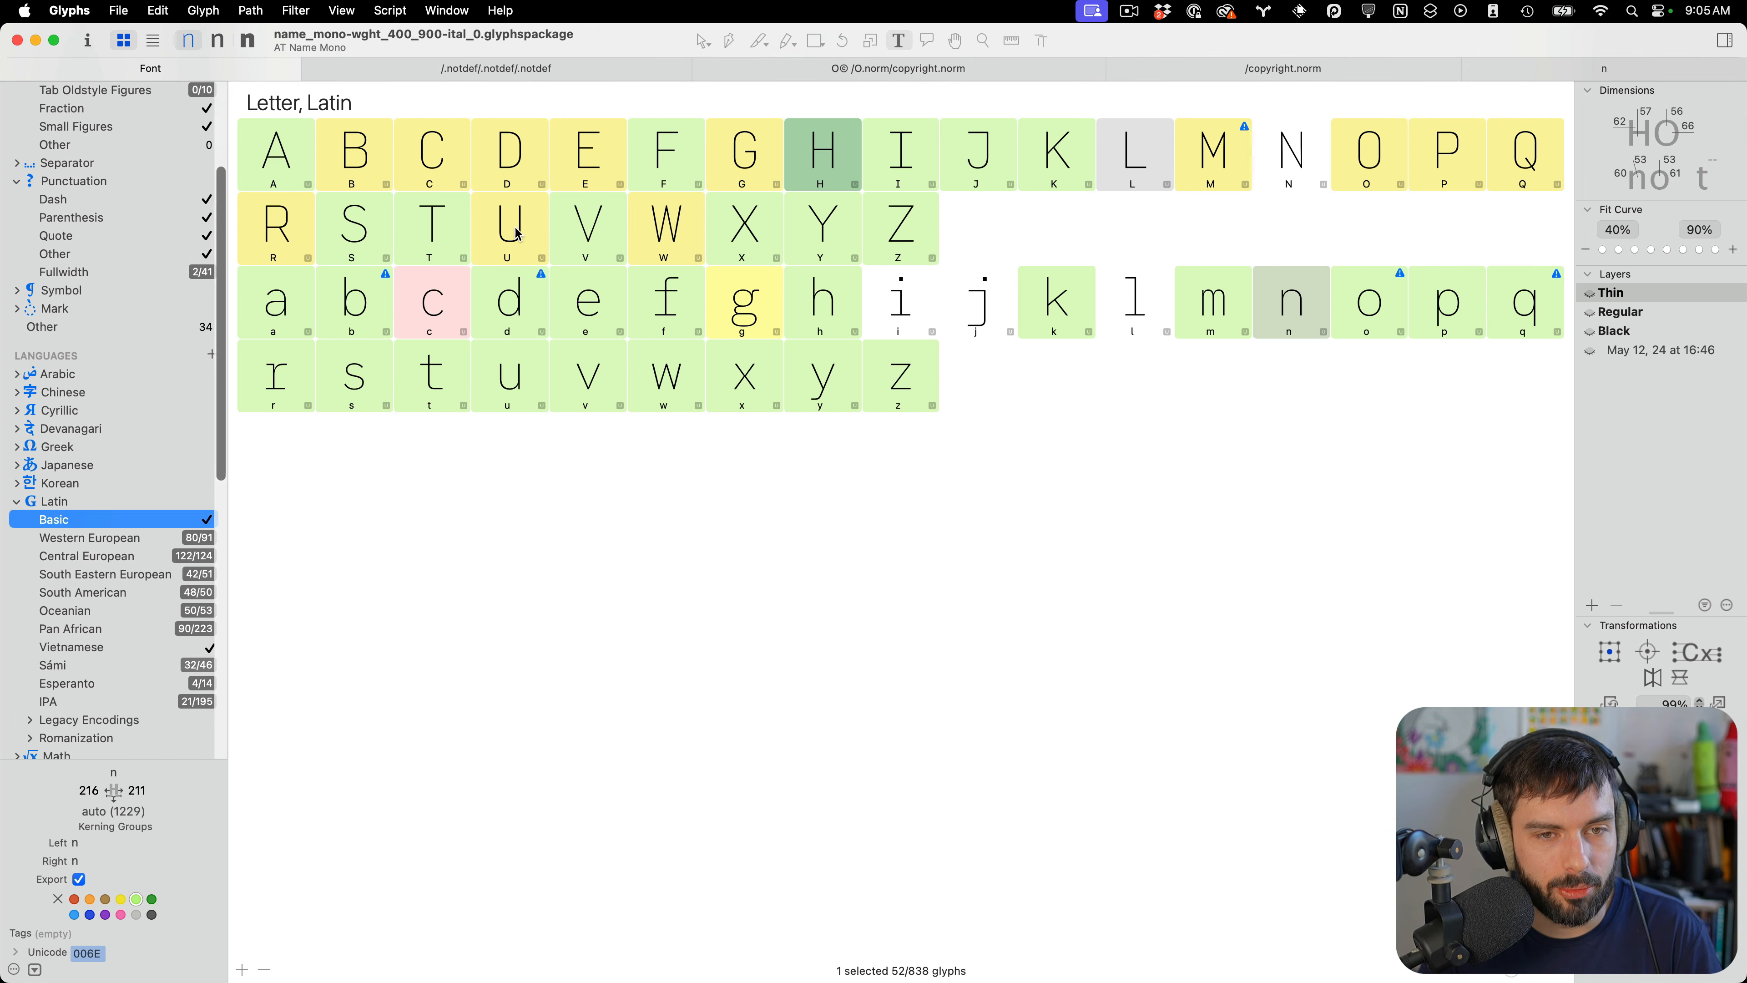
Select the lowercase letters a through z and open them together in a new edit tab
left_click(273, 289)
left_click(901, 370, "shift")
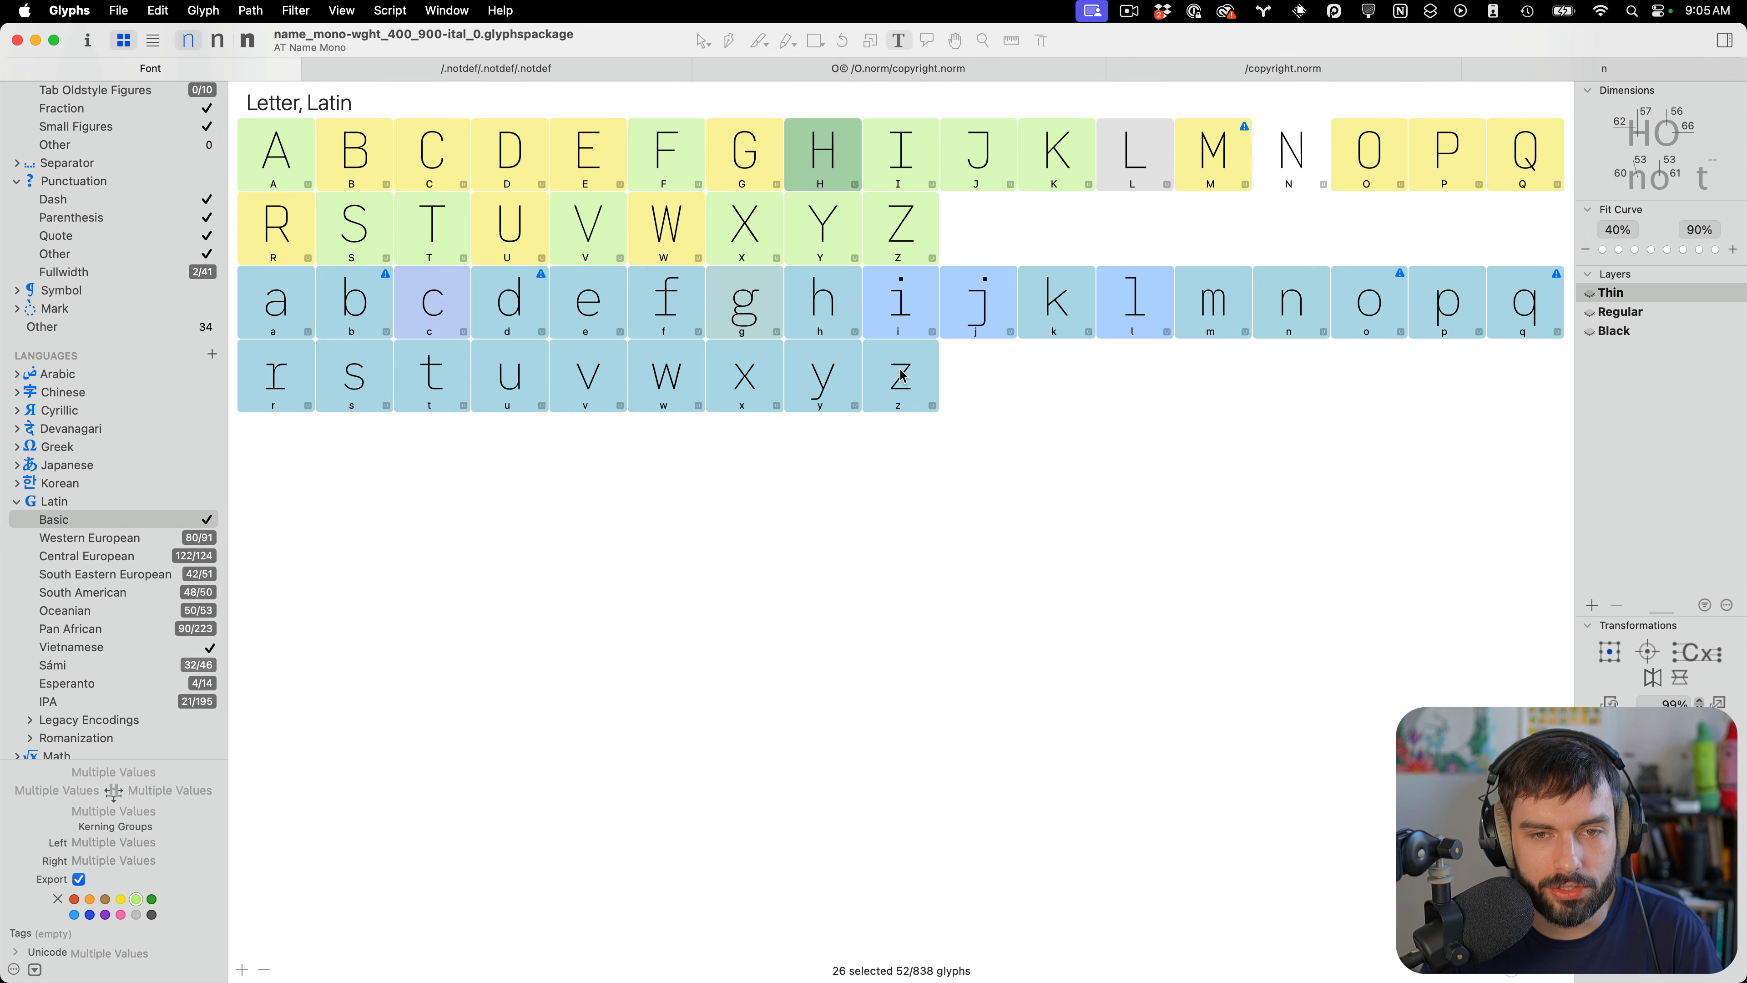
double_click(903, 376)
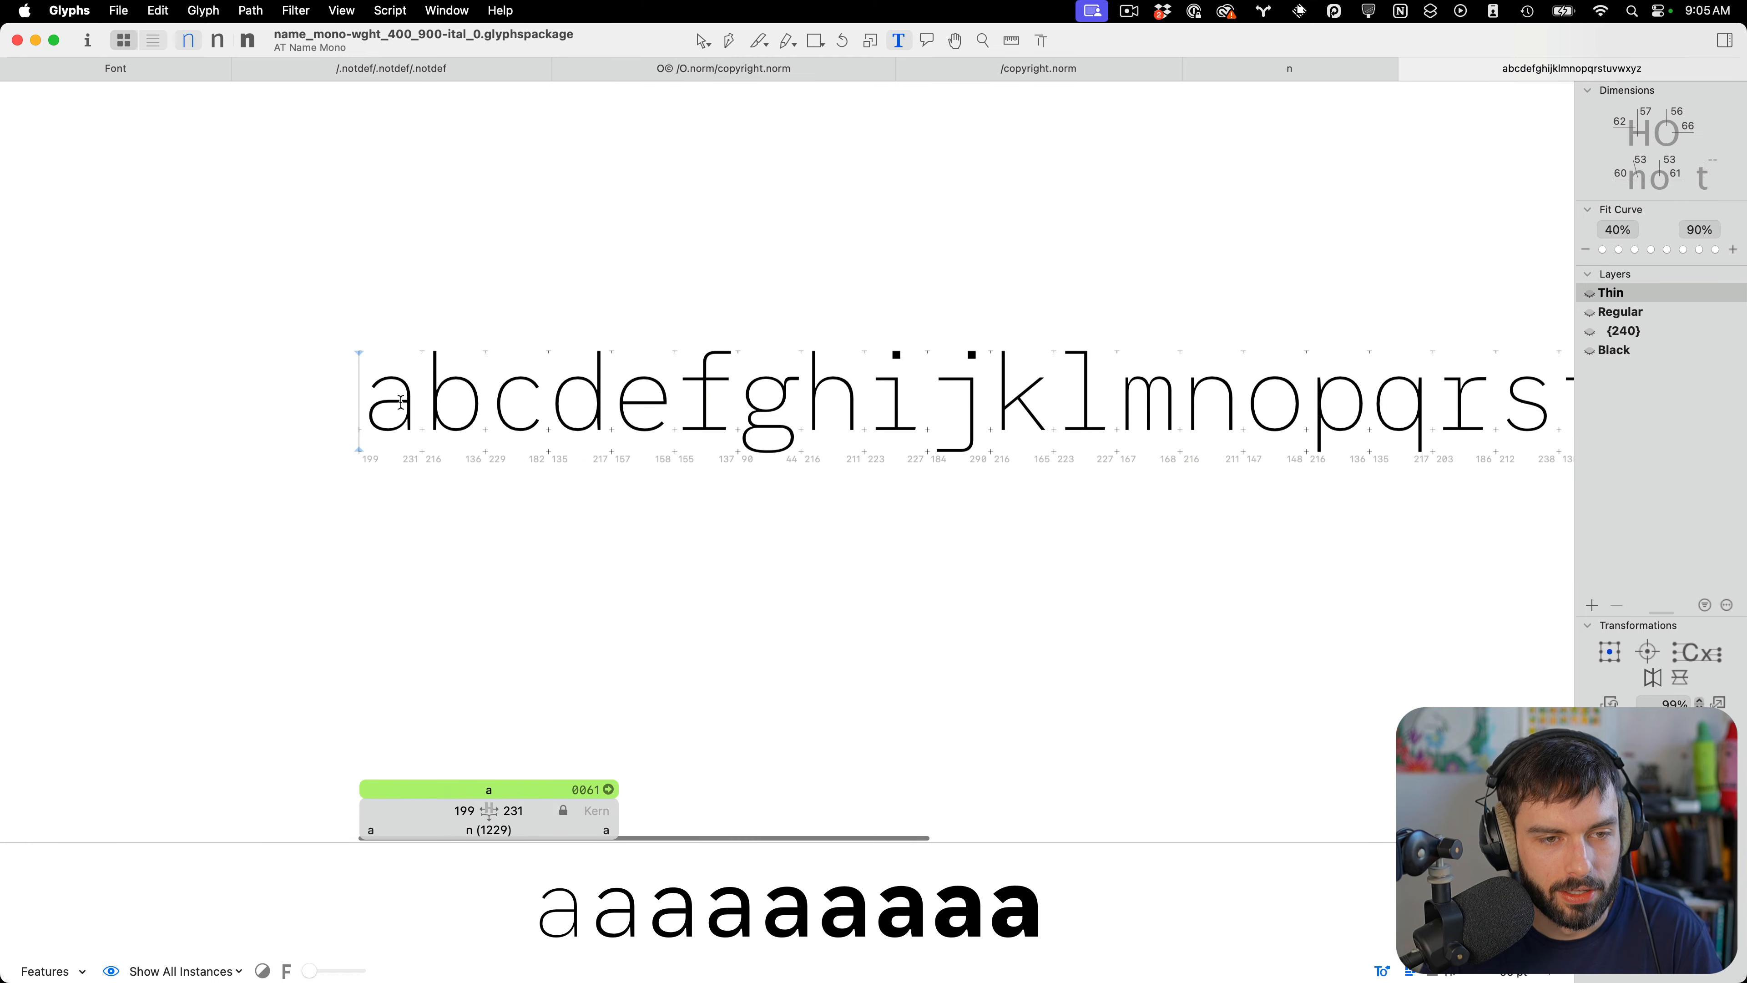
Zoom and scroll along the lowercase alphabet in the Thin master to examine each letter's shape
scroll(401, 402, "up", 10)
key("Escape")
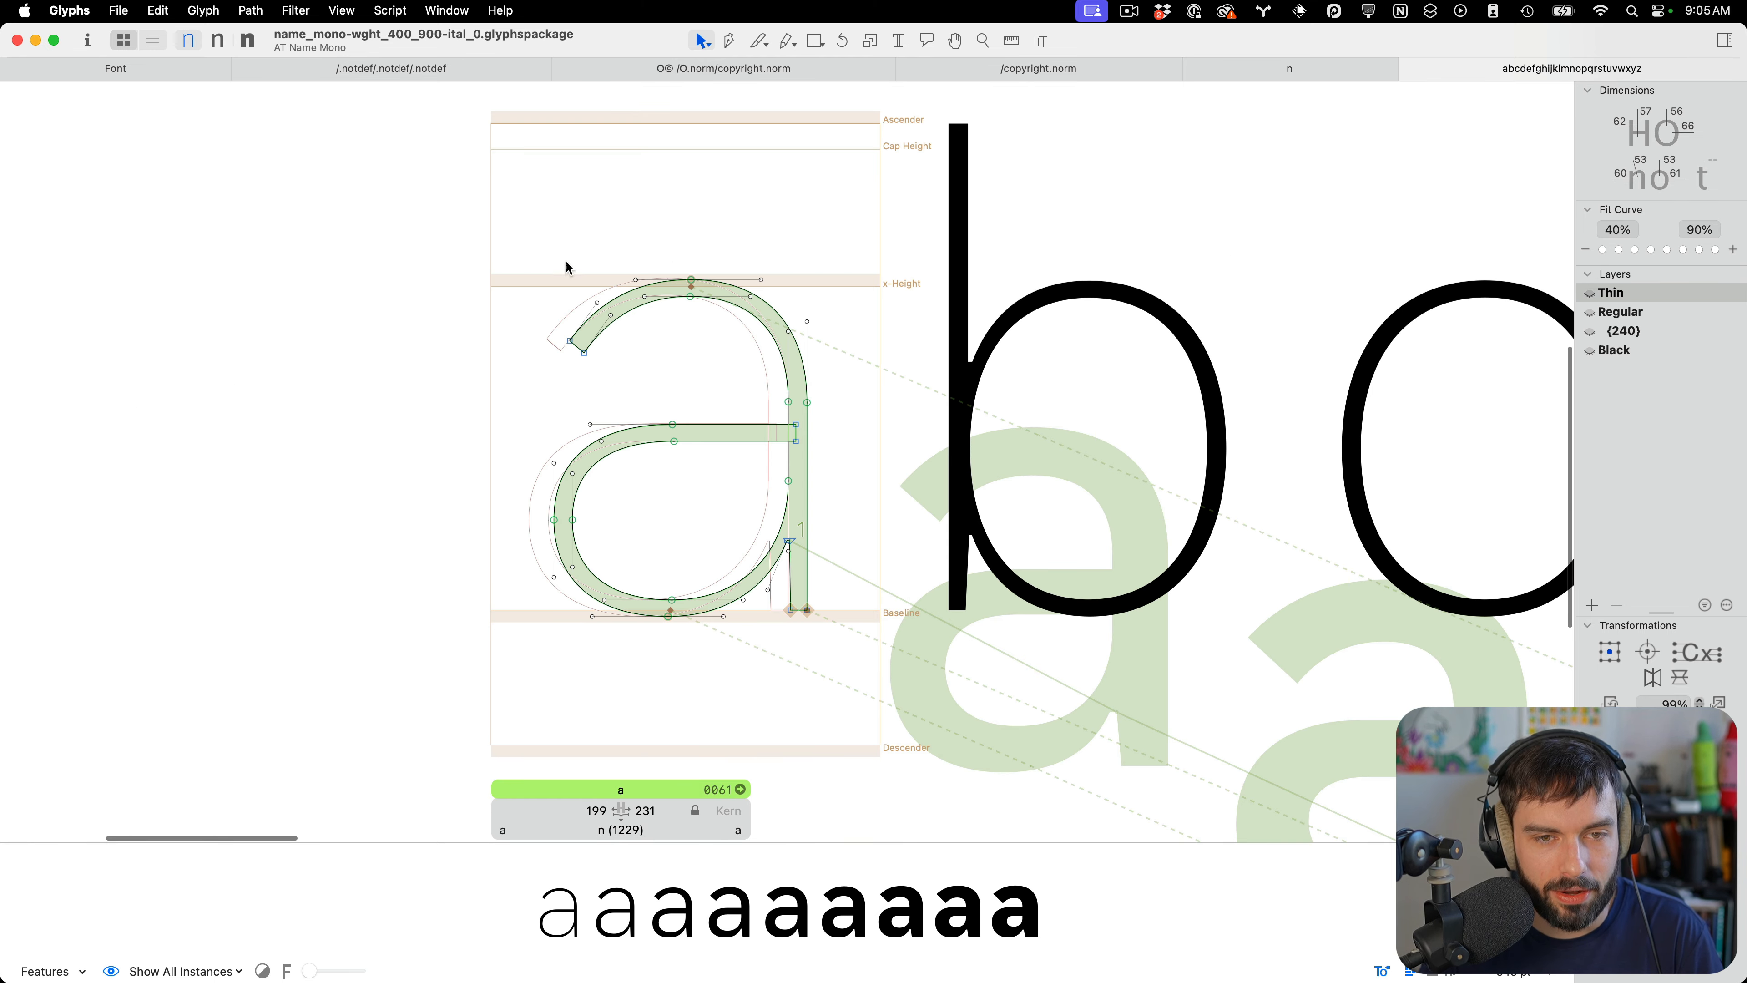
scroll(757, 346, "down", 5)
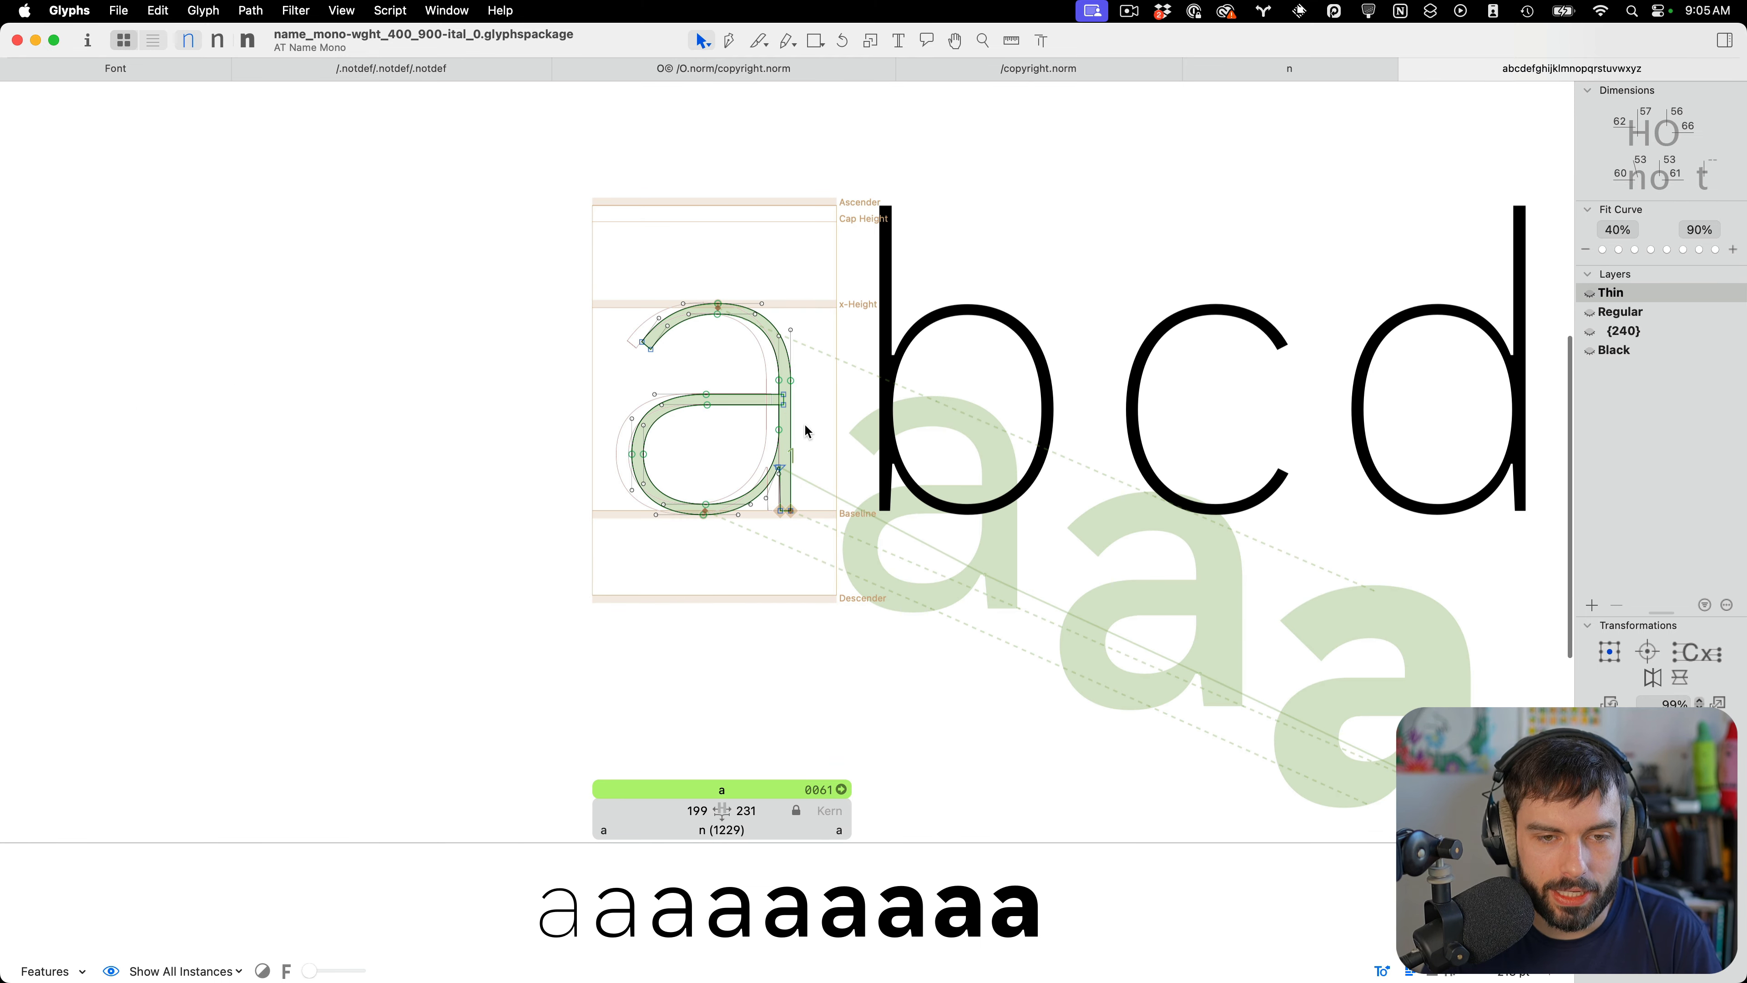
scroll(760, 294, "right", 10)
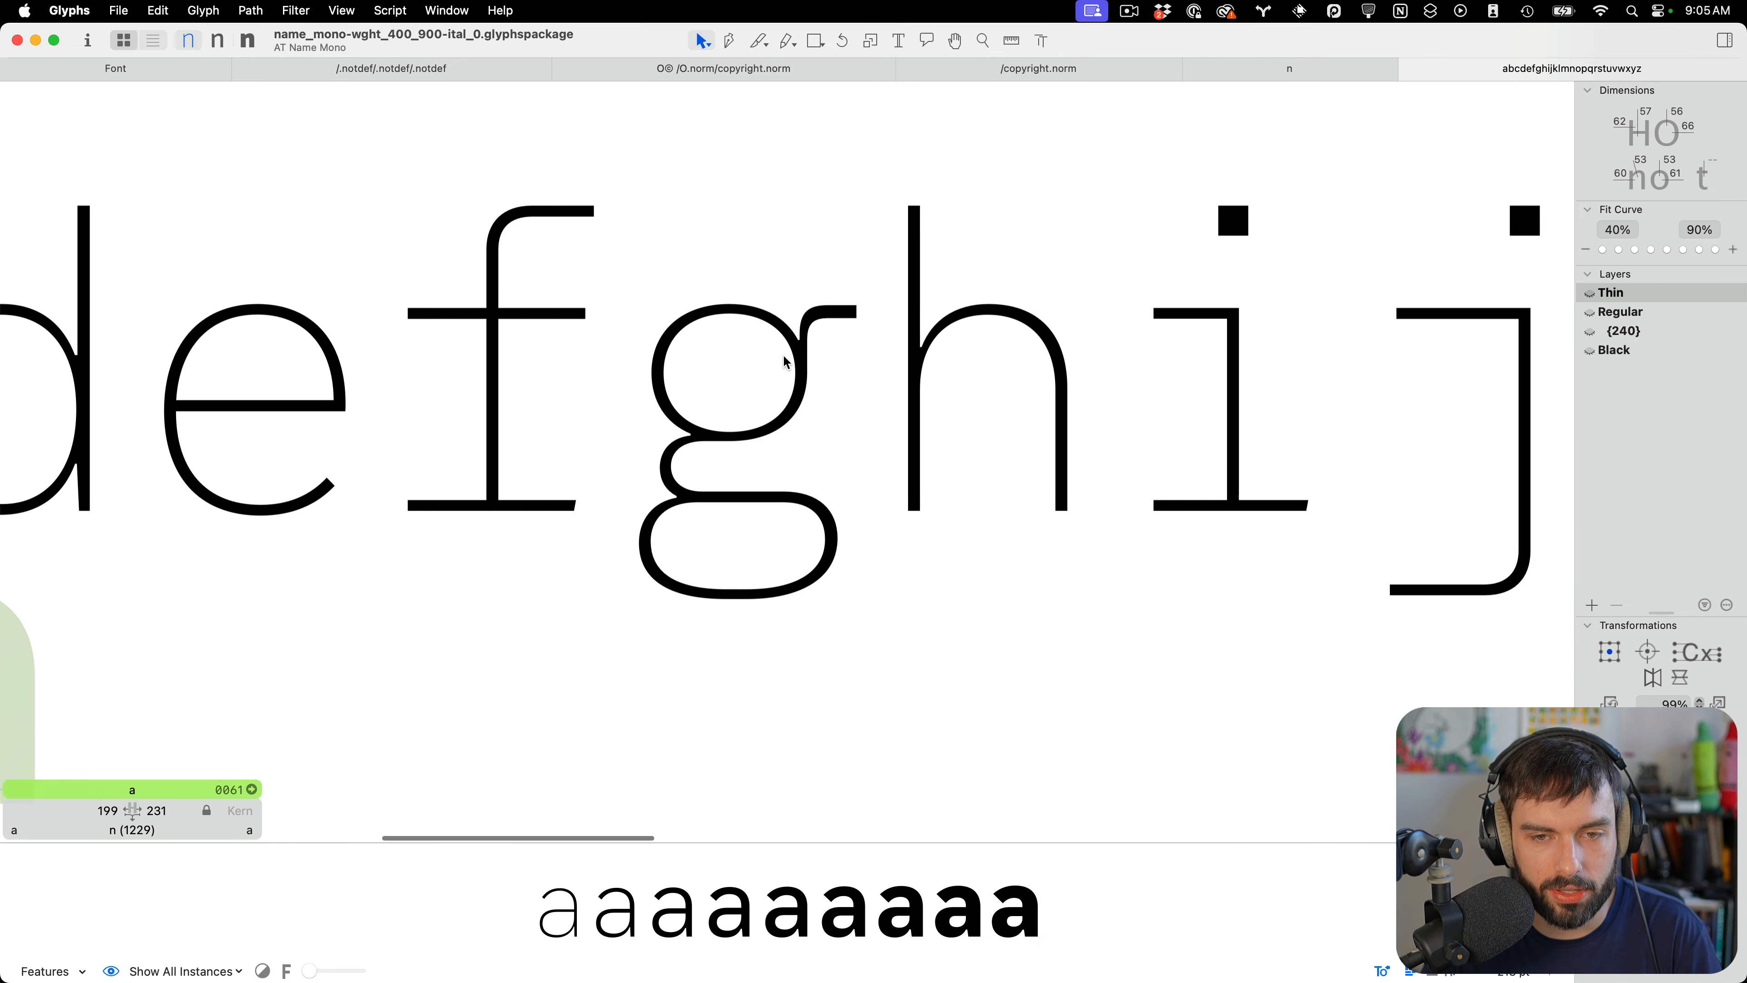
scroll(782, 354, "down", 3)
scroll(816, 365, "right", 20)
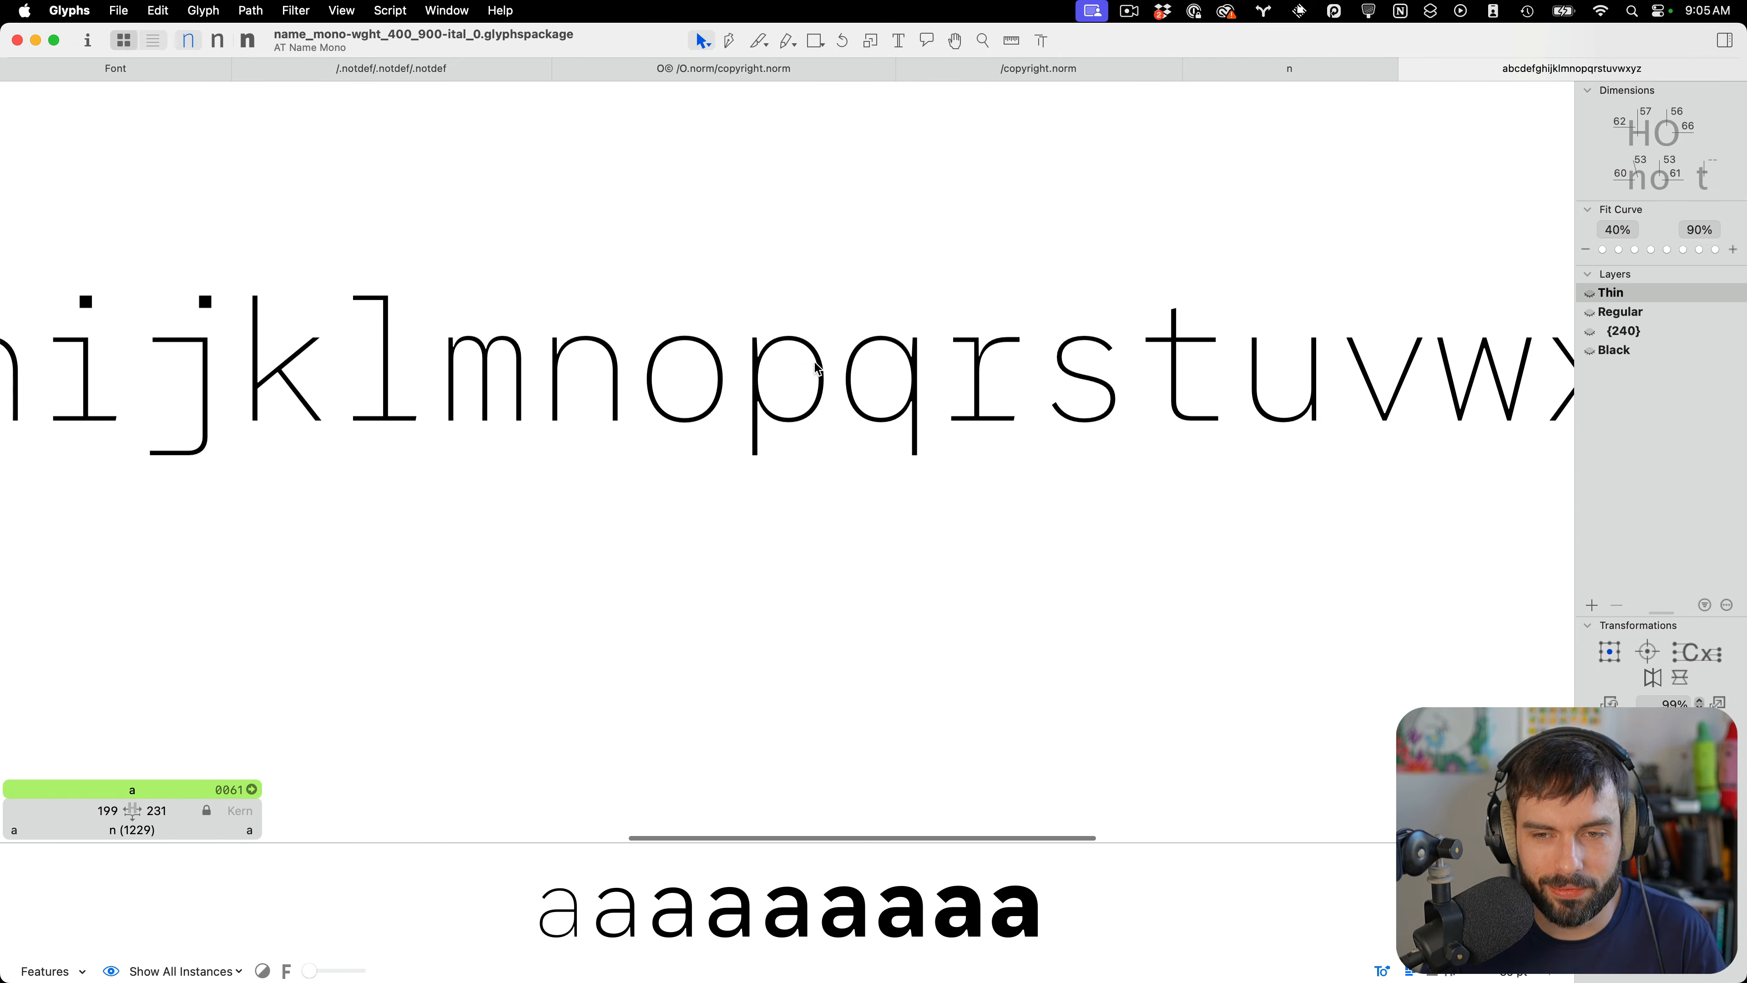
scroll(816, 365, "right", 2)
scroll(817, 365, "down", 3)
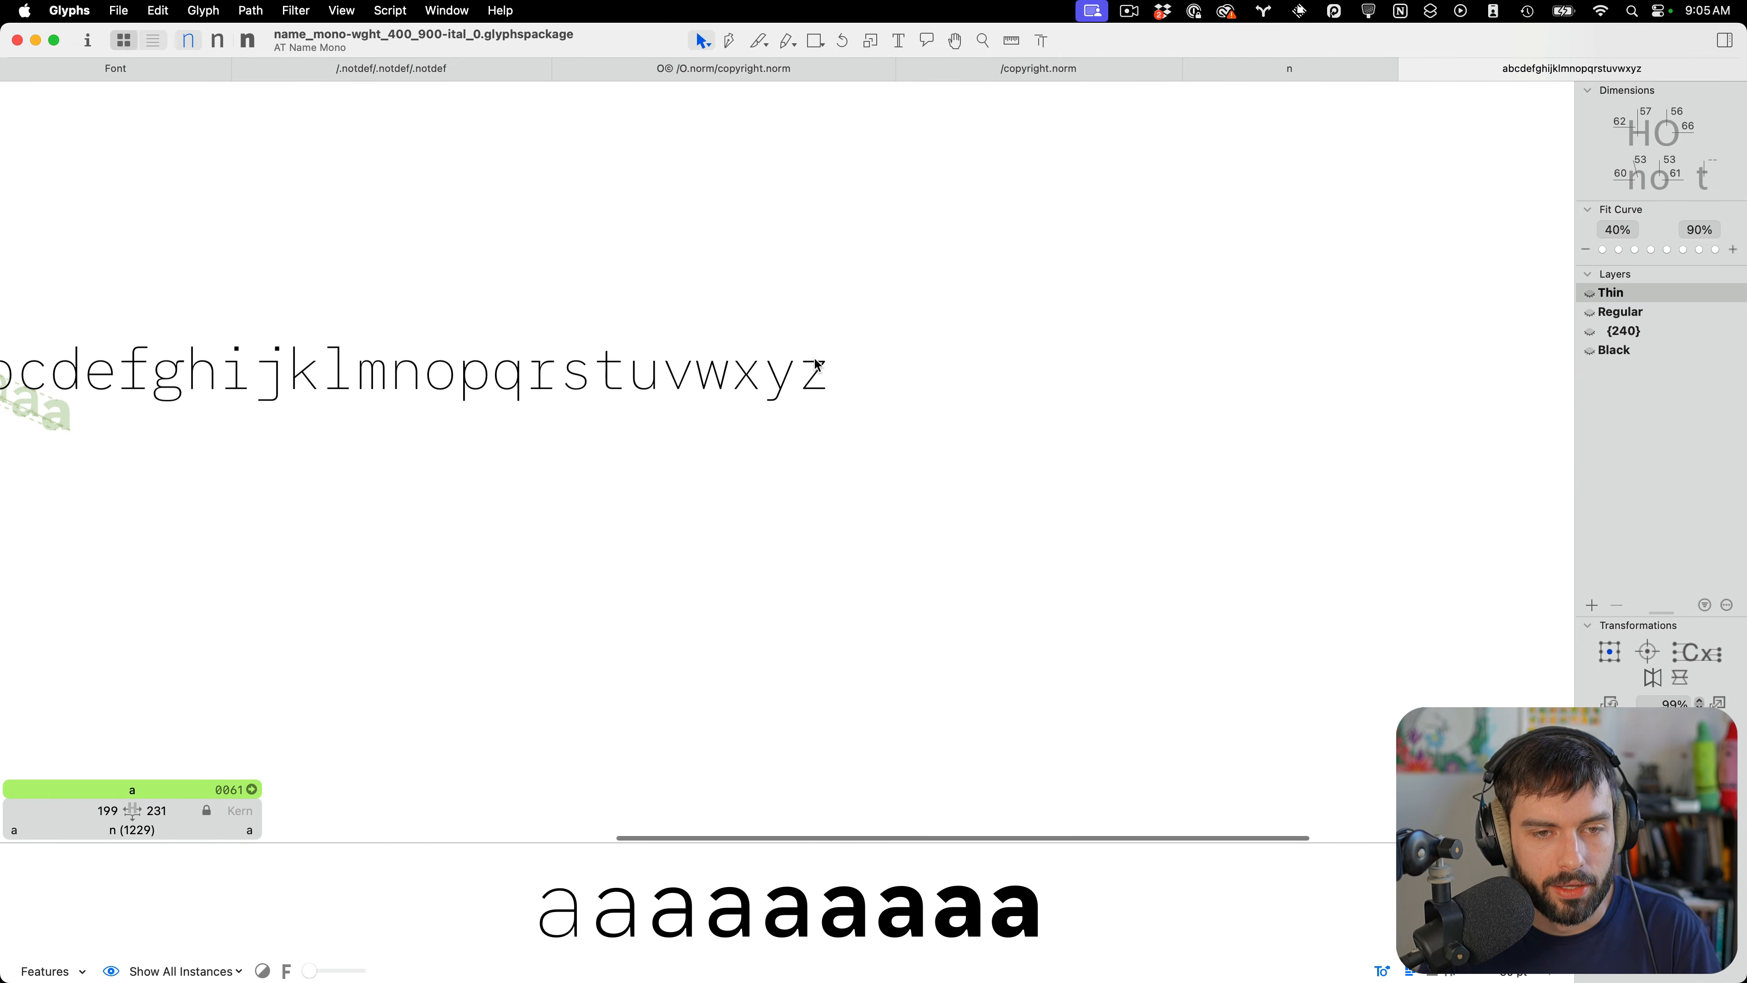
Return to the font overview and switch to the italic font's window
key("ctrl+Up")
left_click(1208, 672)
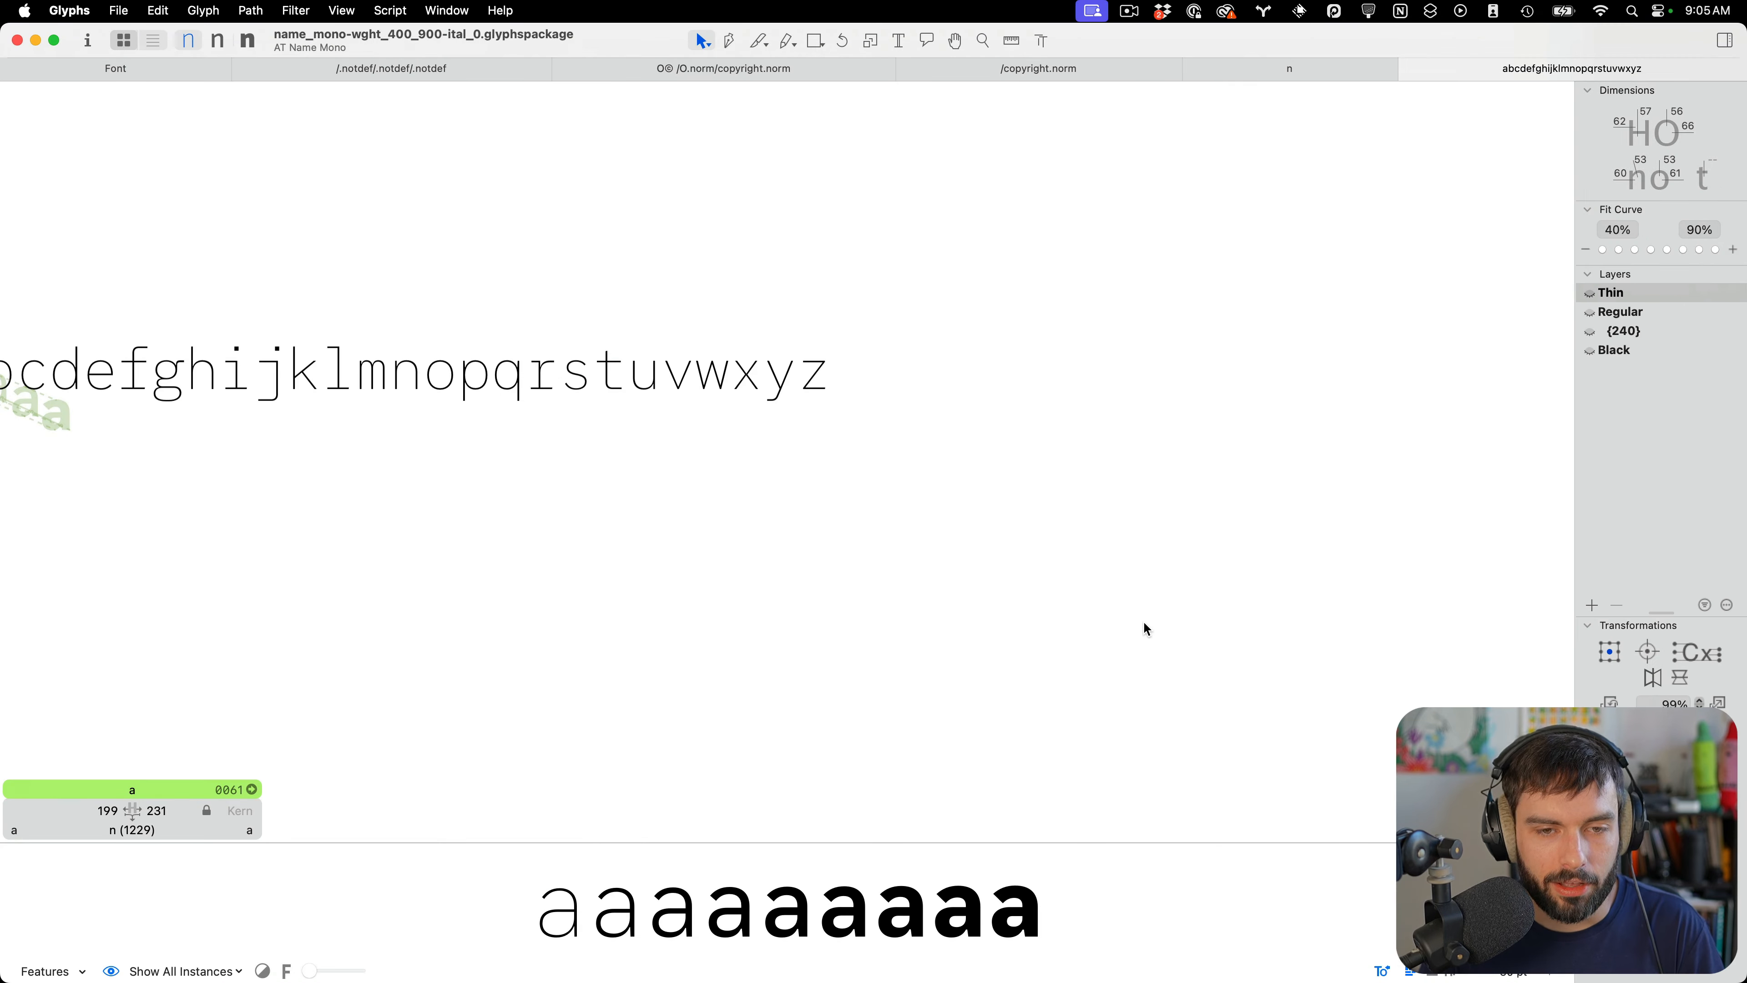
scroll(1021, 494, "left", 8)
left_click(153, 68)
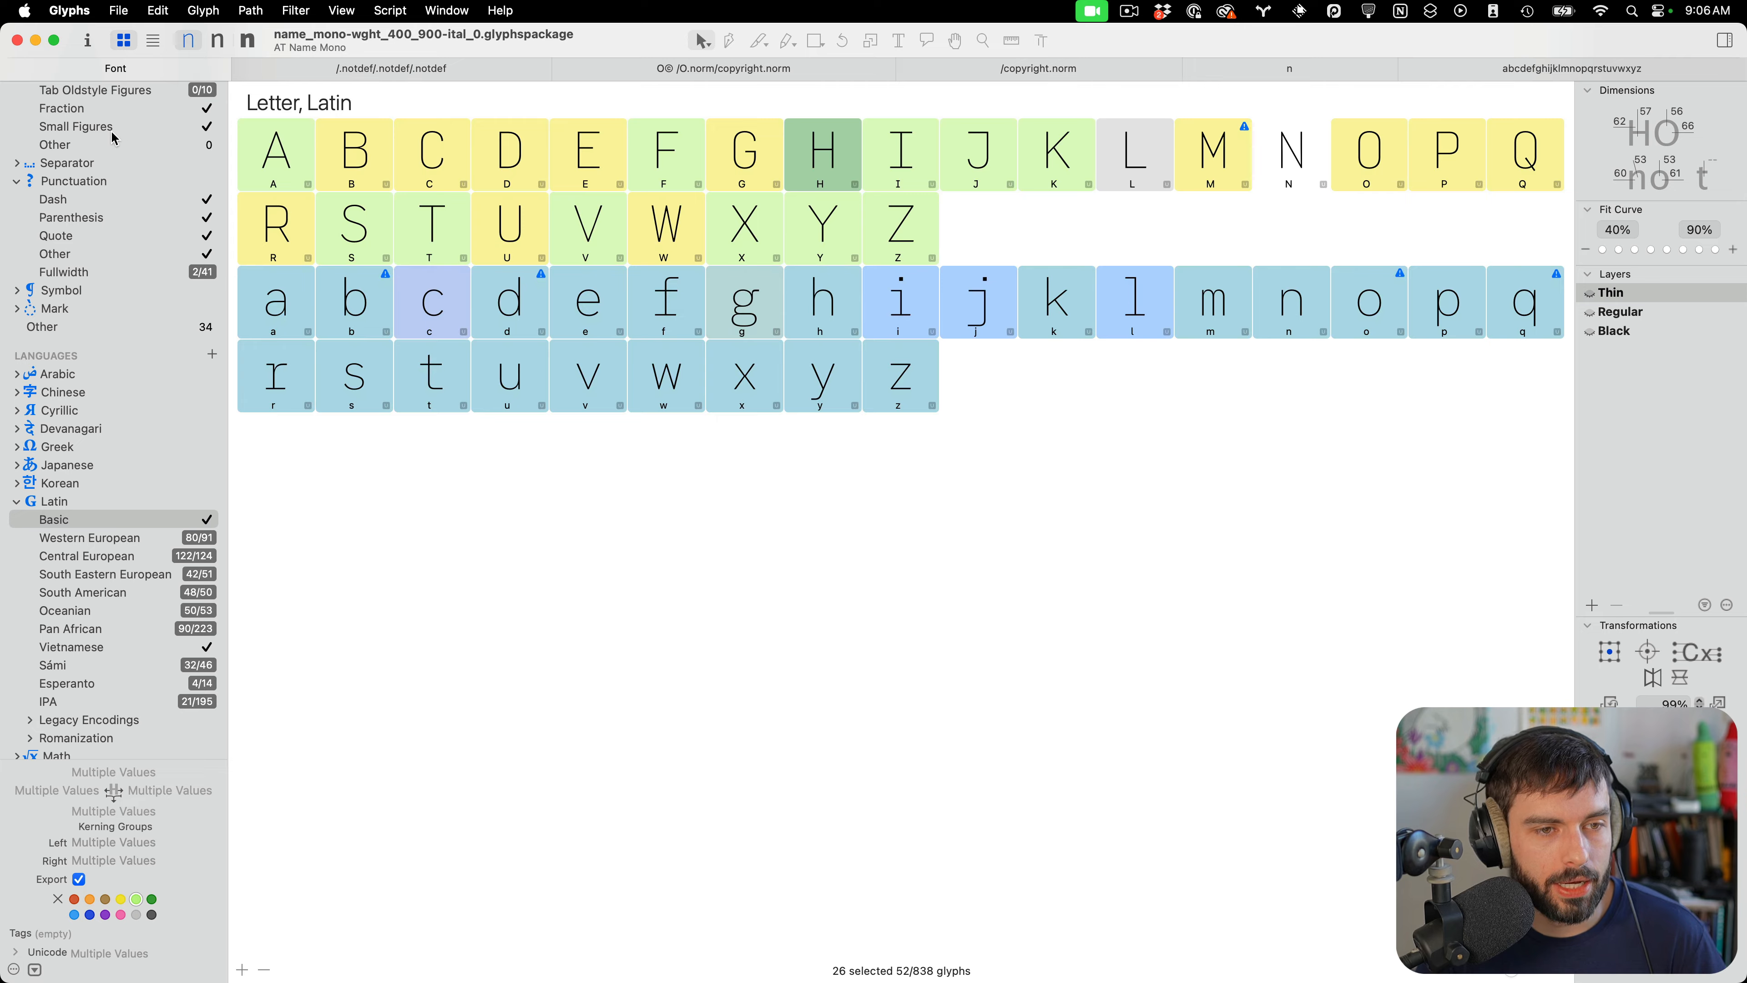
scroll(113, 141, "up", 5)
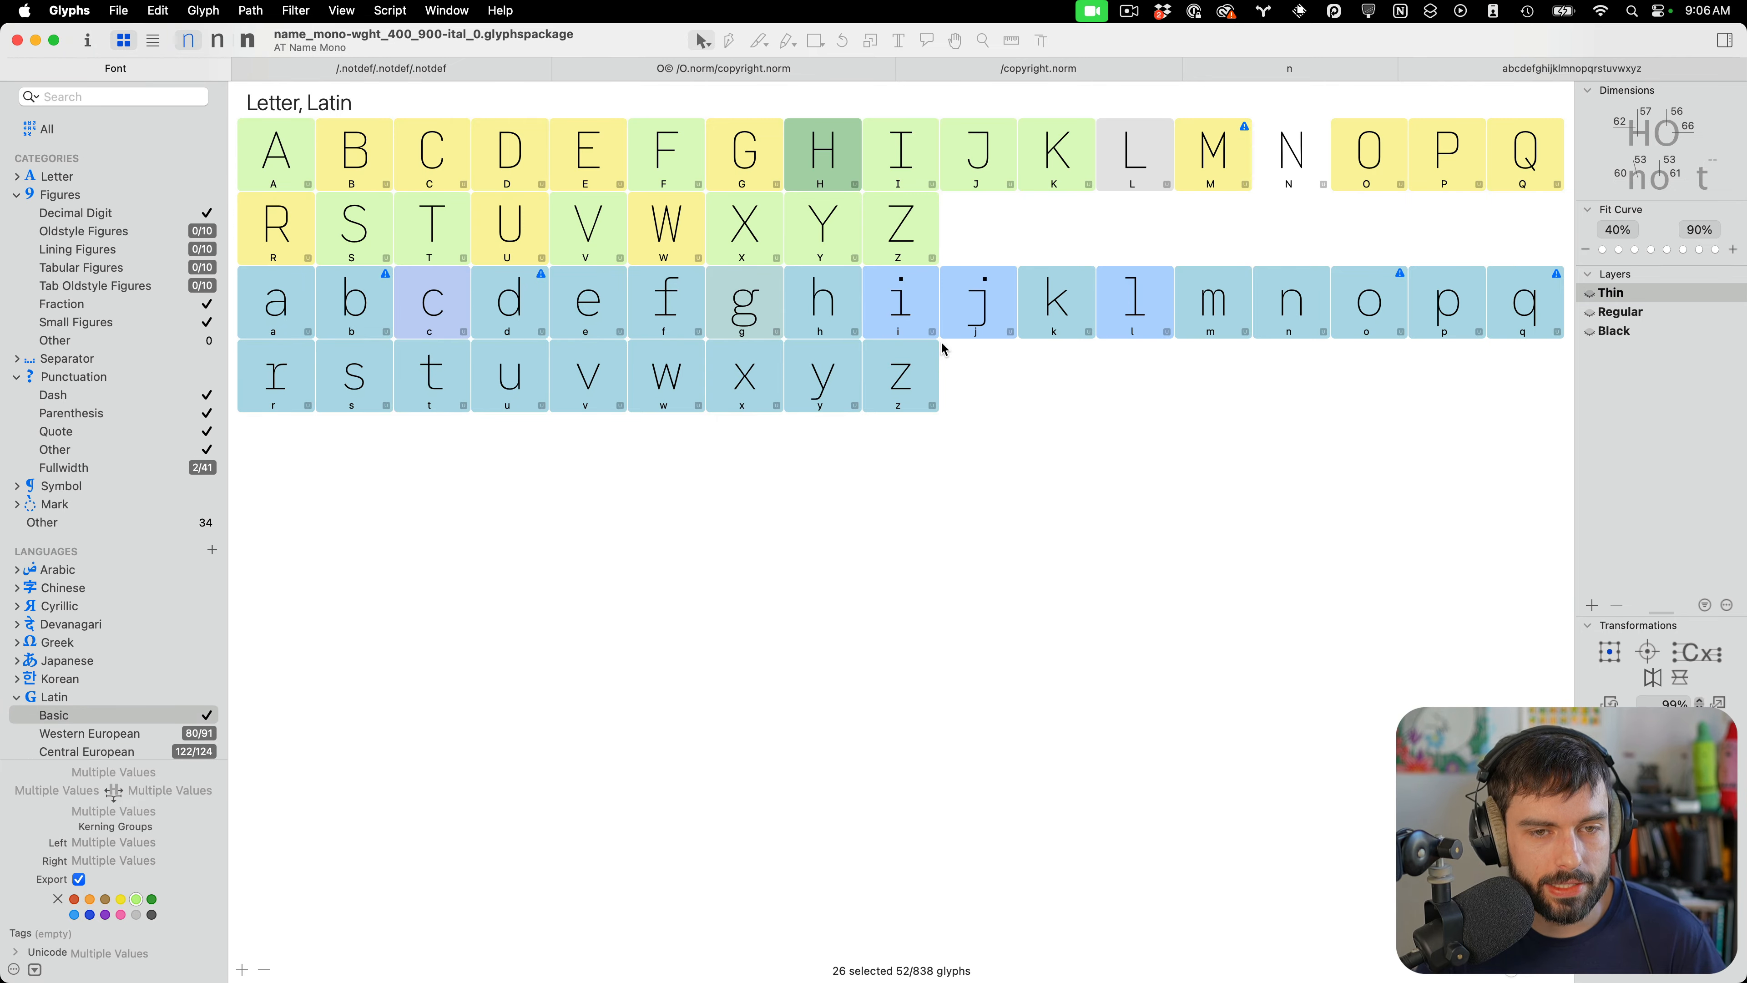
key("ctrl+Up")
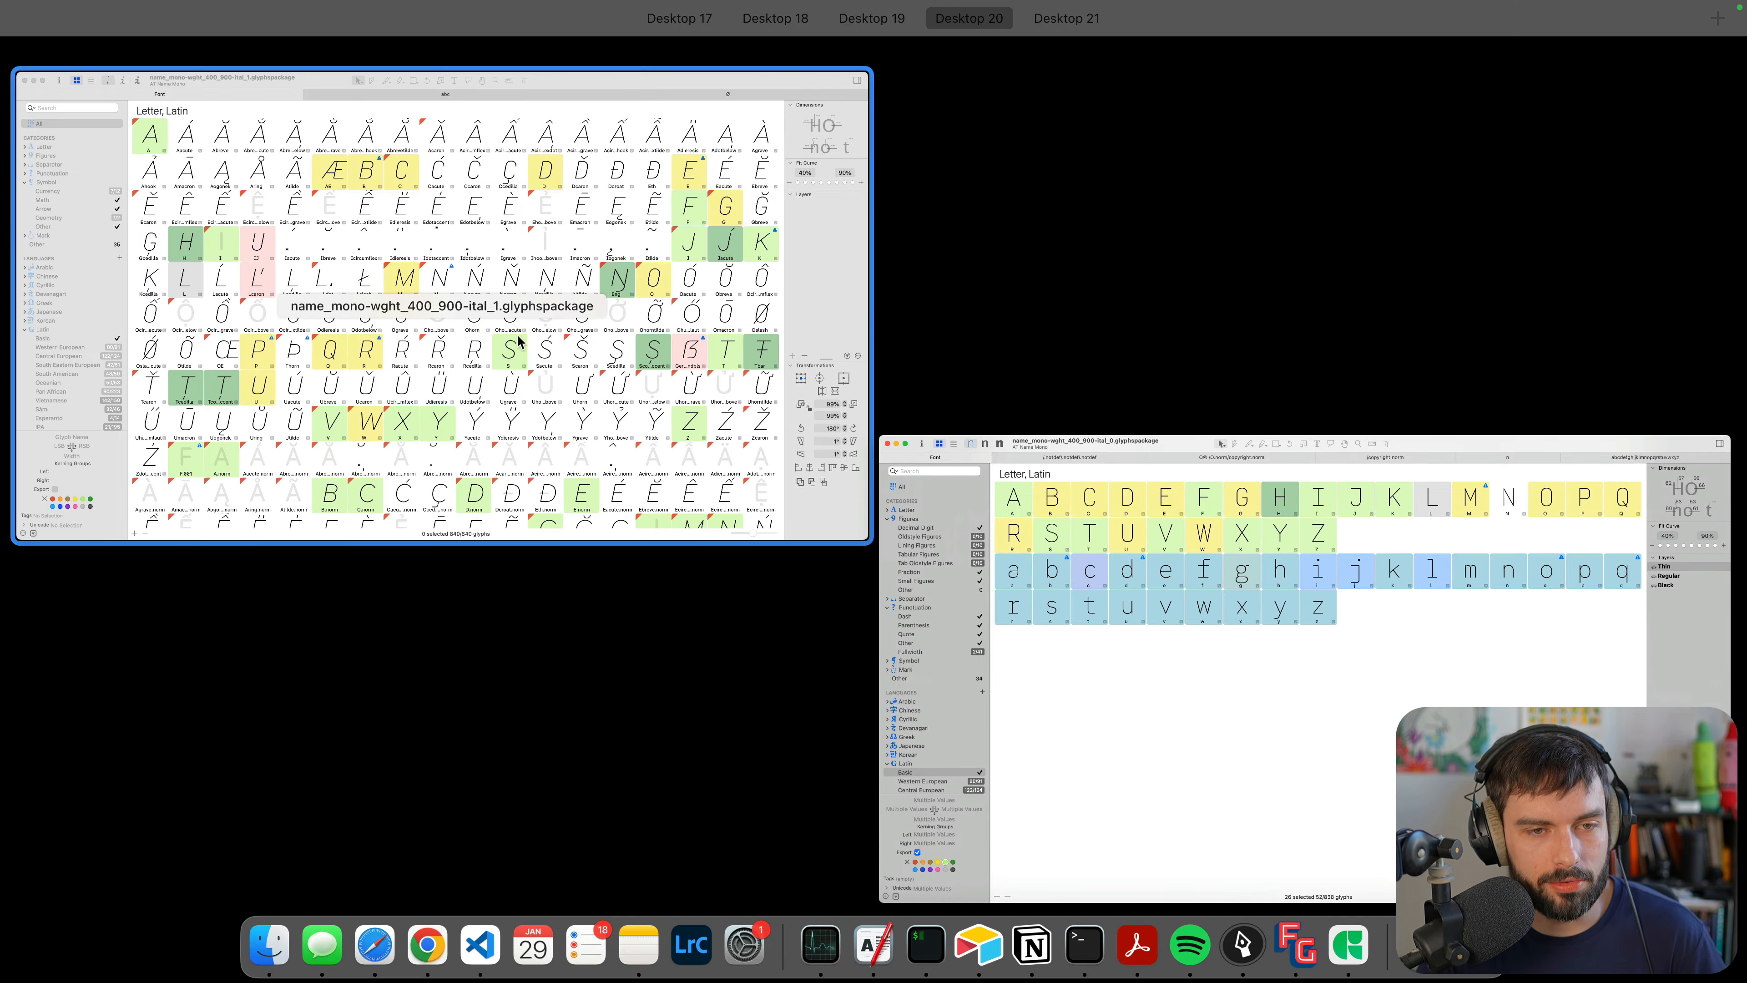
left_click(522, 343)
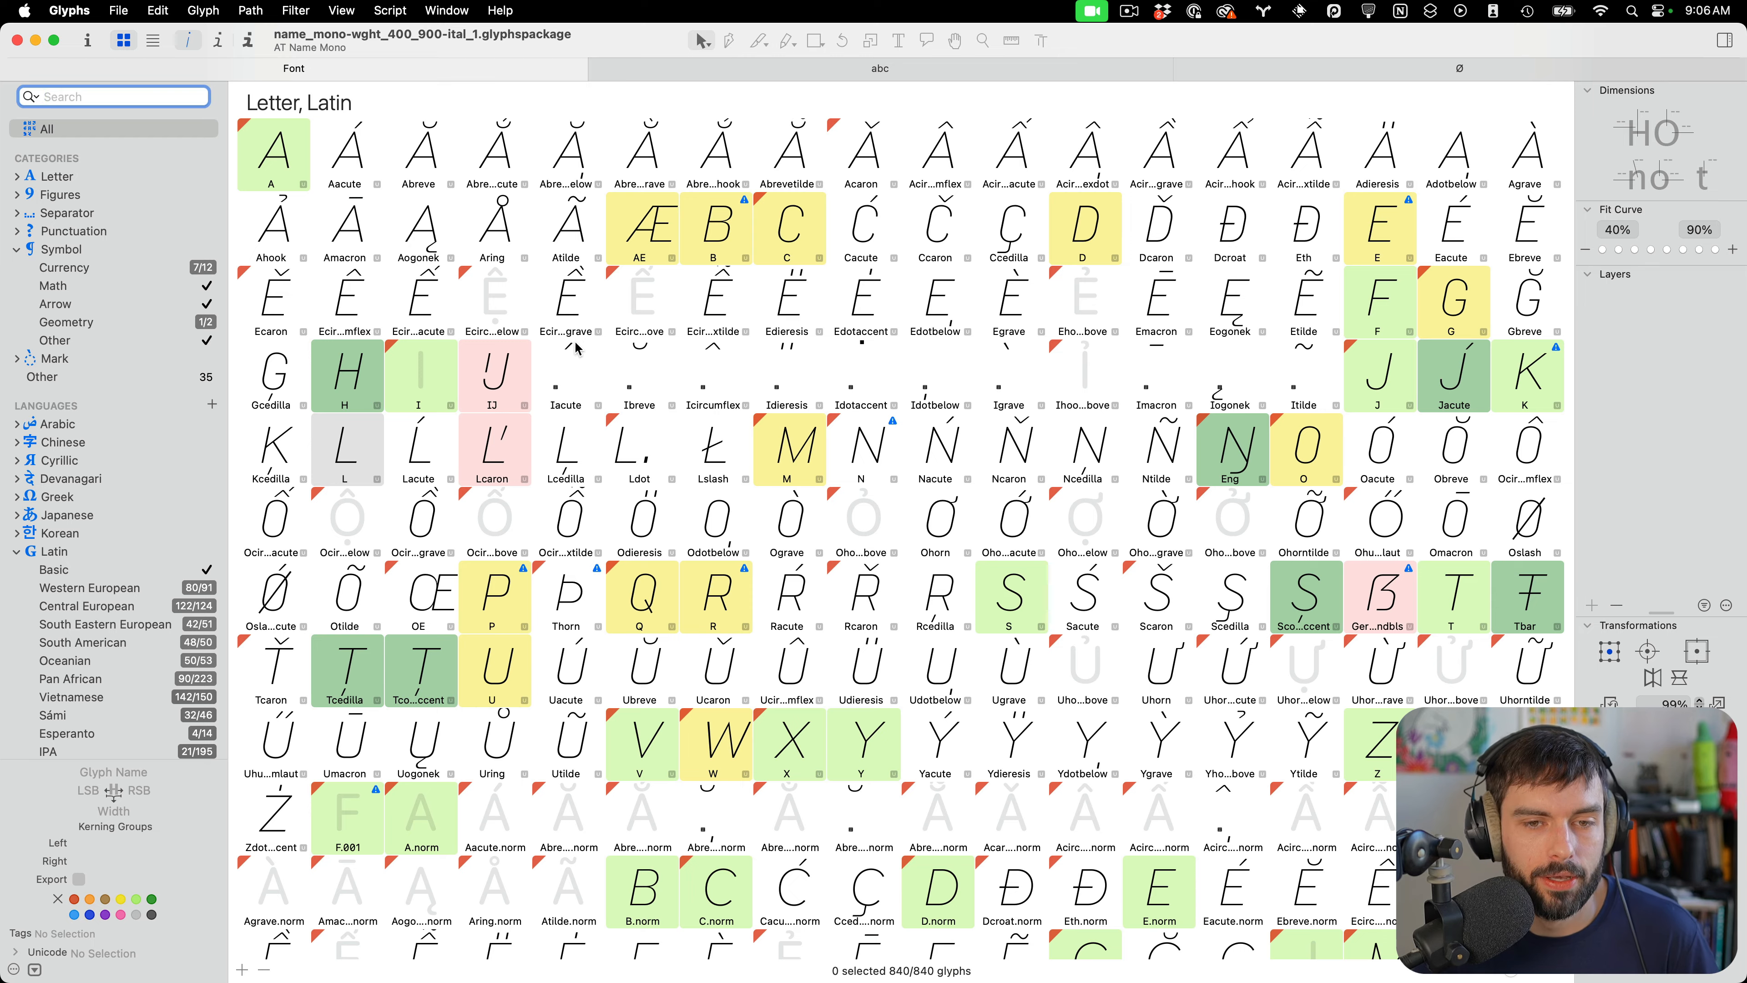
Scroll through the italic font's glyph overview to review its lowercase and alternate glyphs
scroll(578, 344, "down", 12)
scroll(581, 343, "down", 6)
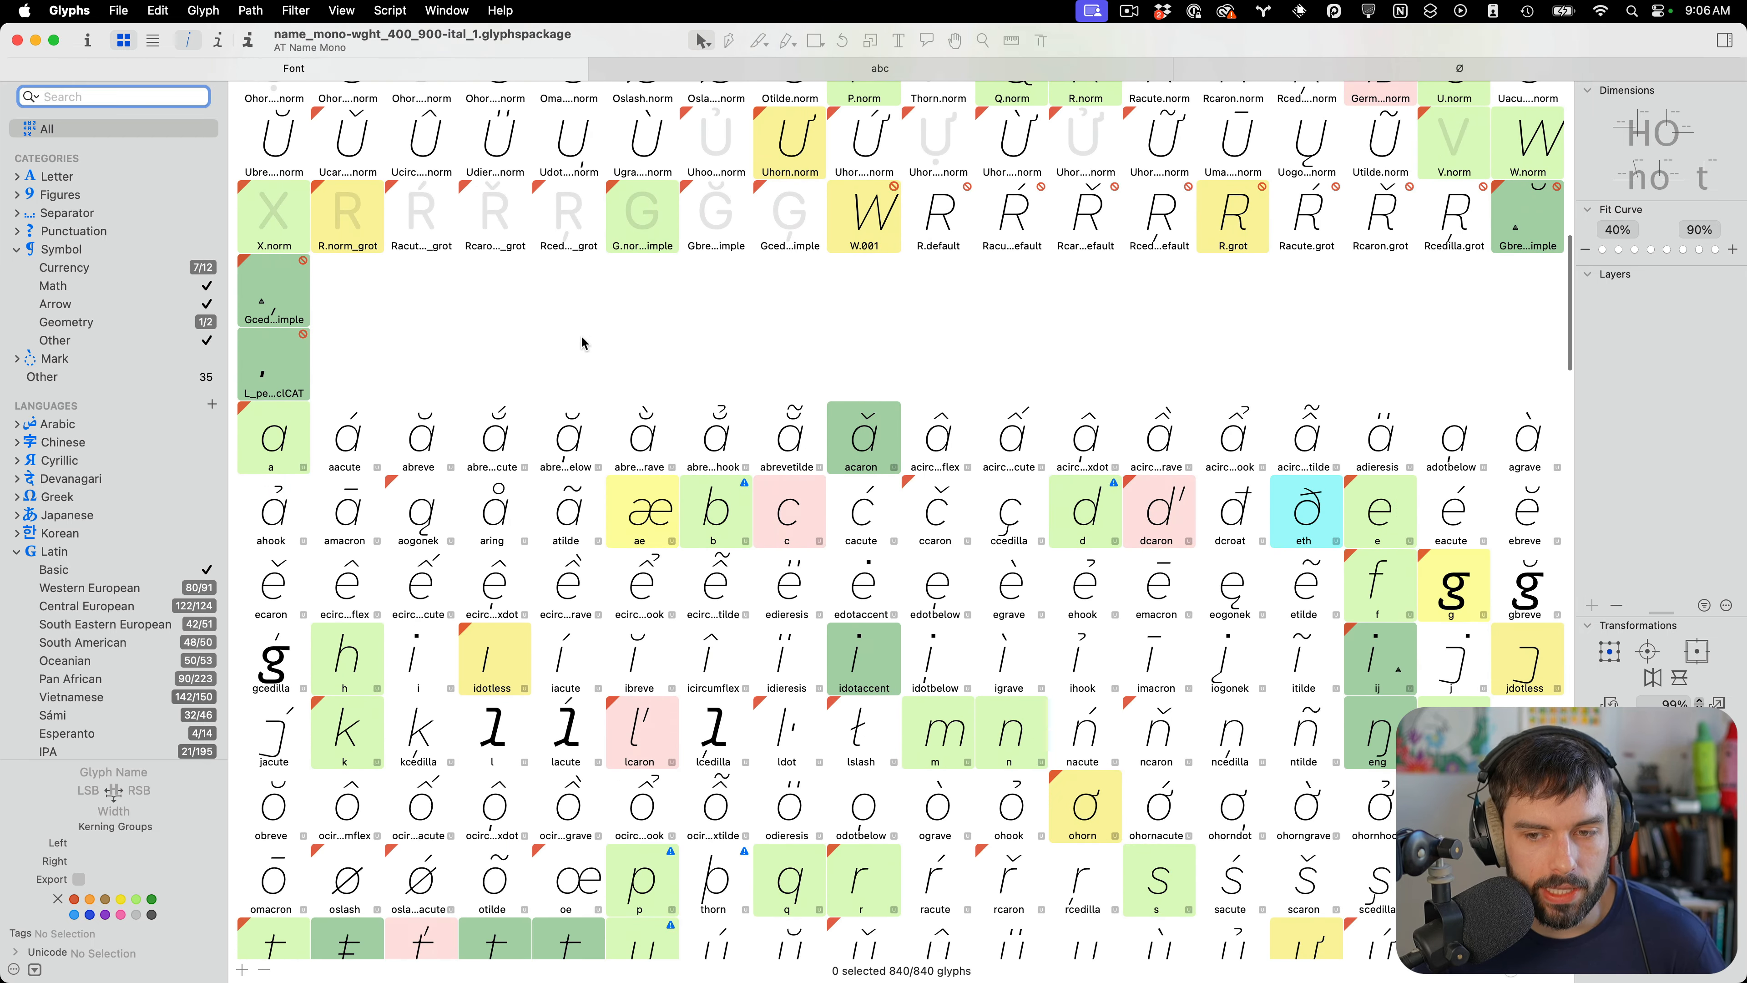
scroll(859, 311, "down", 5)
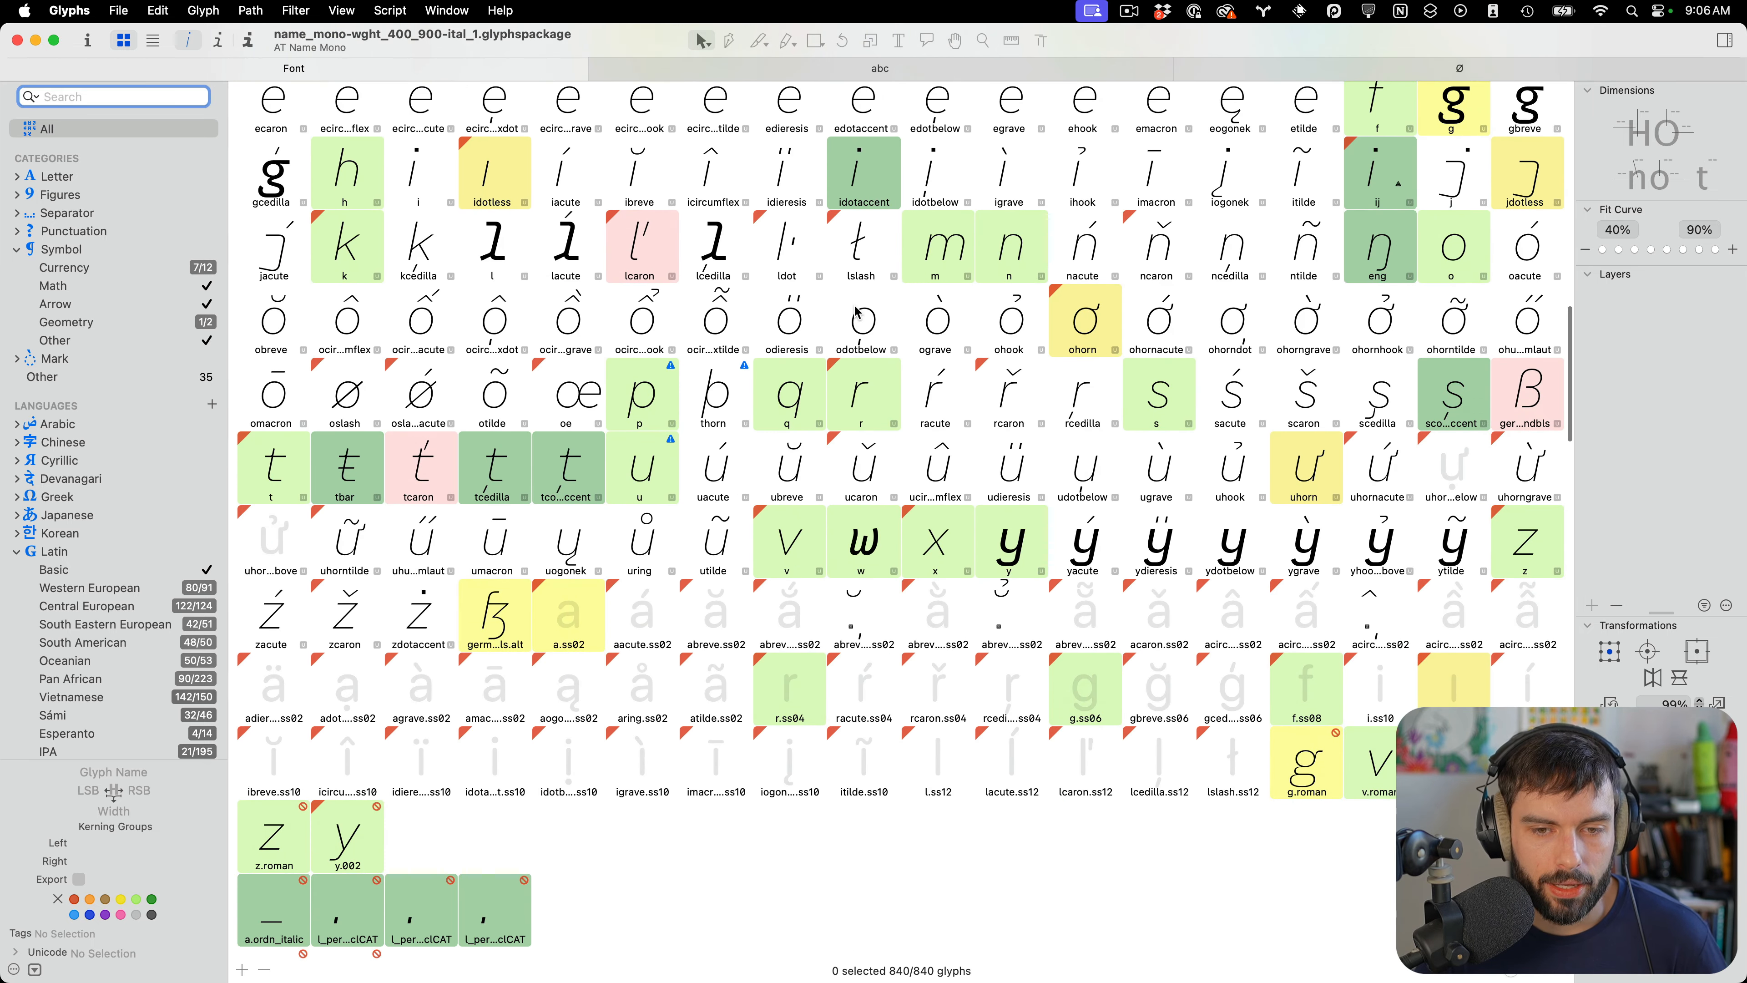
scroll(1407, 387, "up", 5)
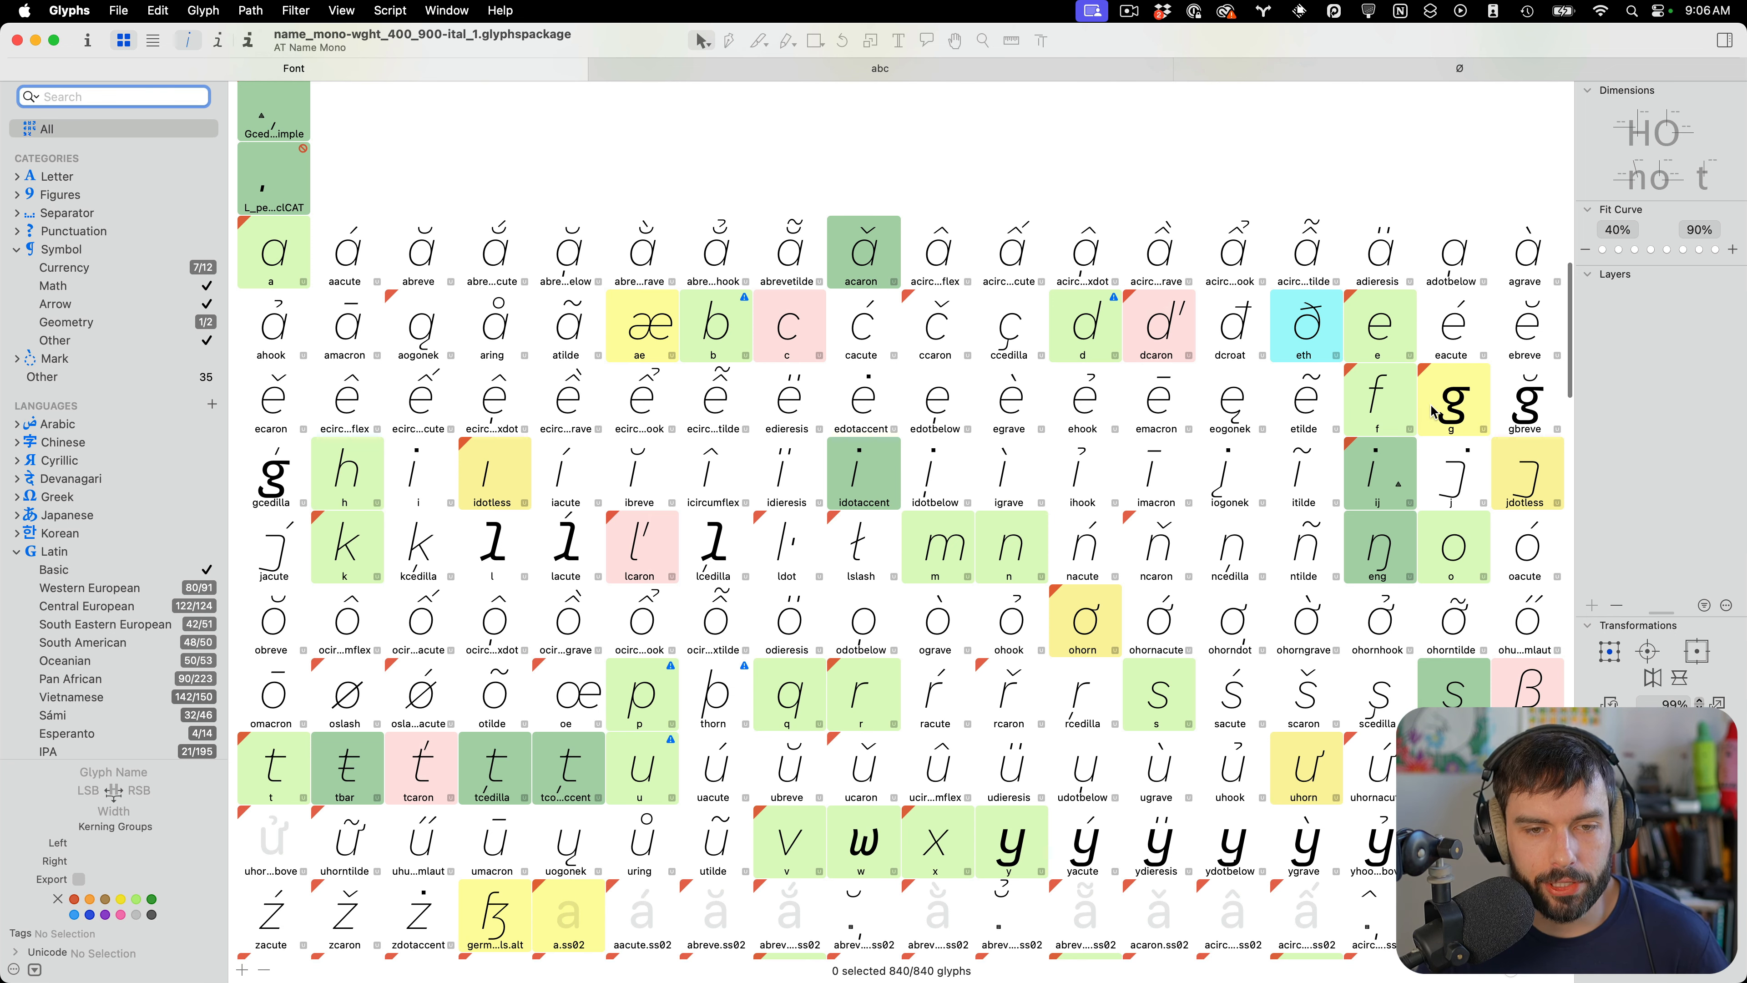
scroll(533, 403, "down", 10)
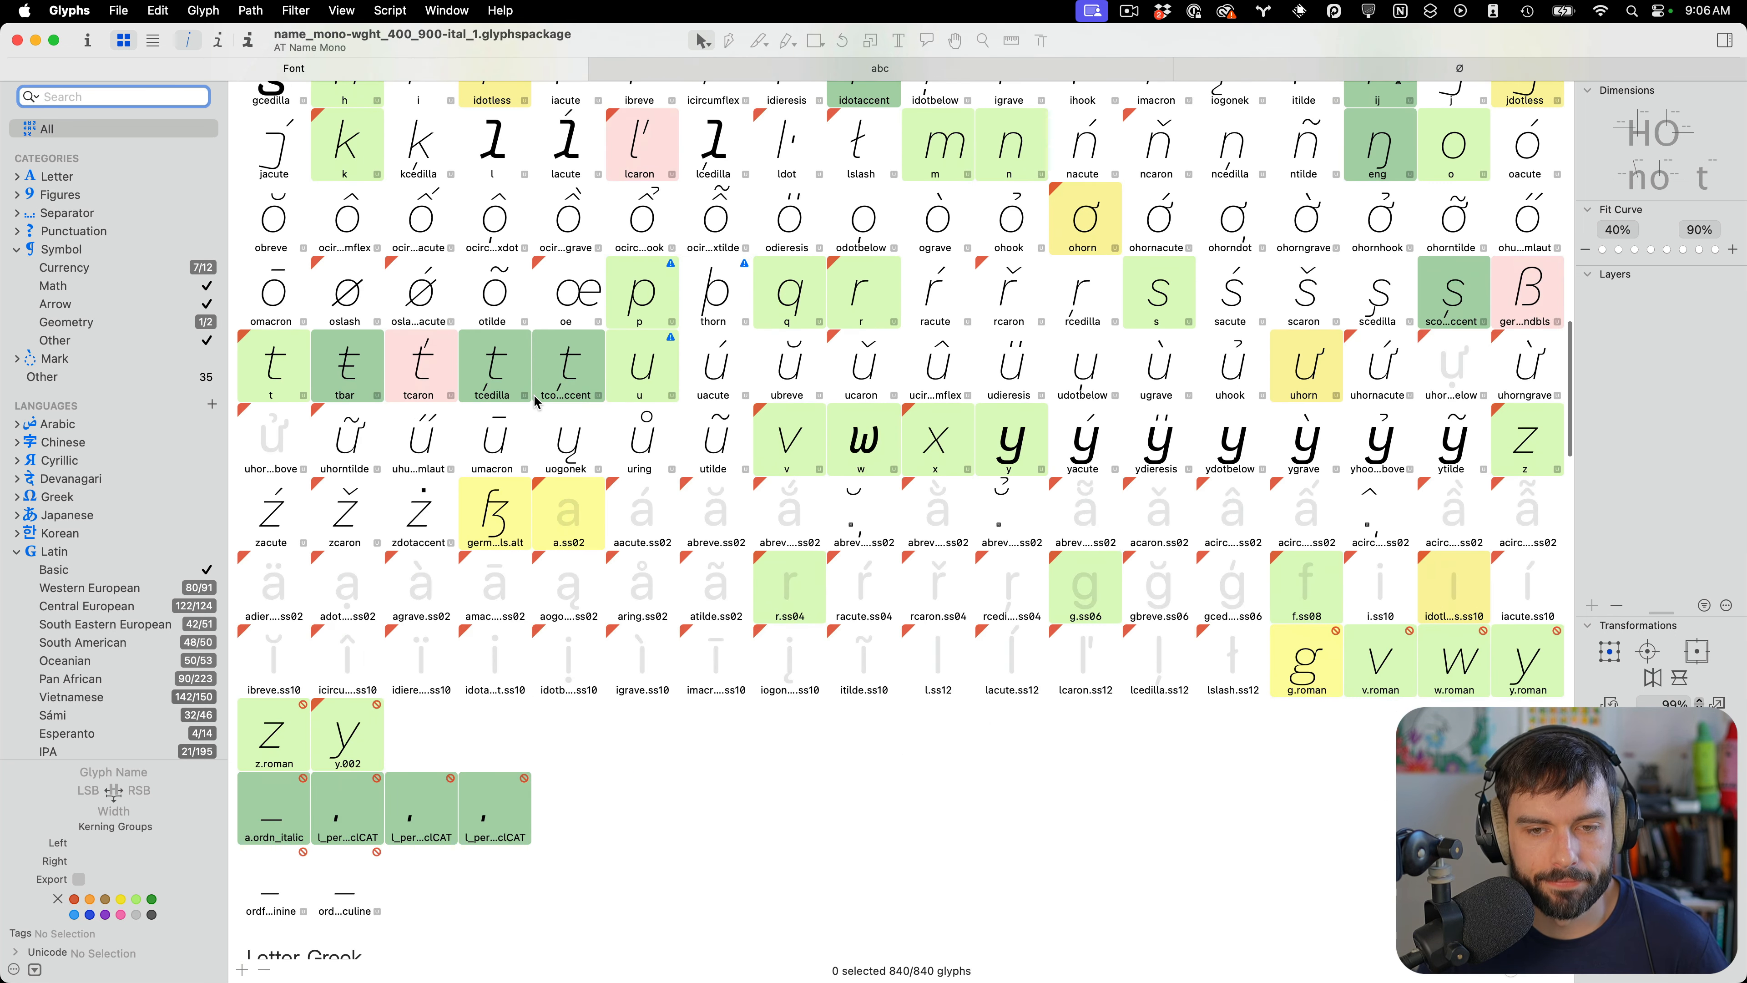
scroll(1006, 500, "up", 15)
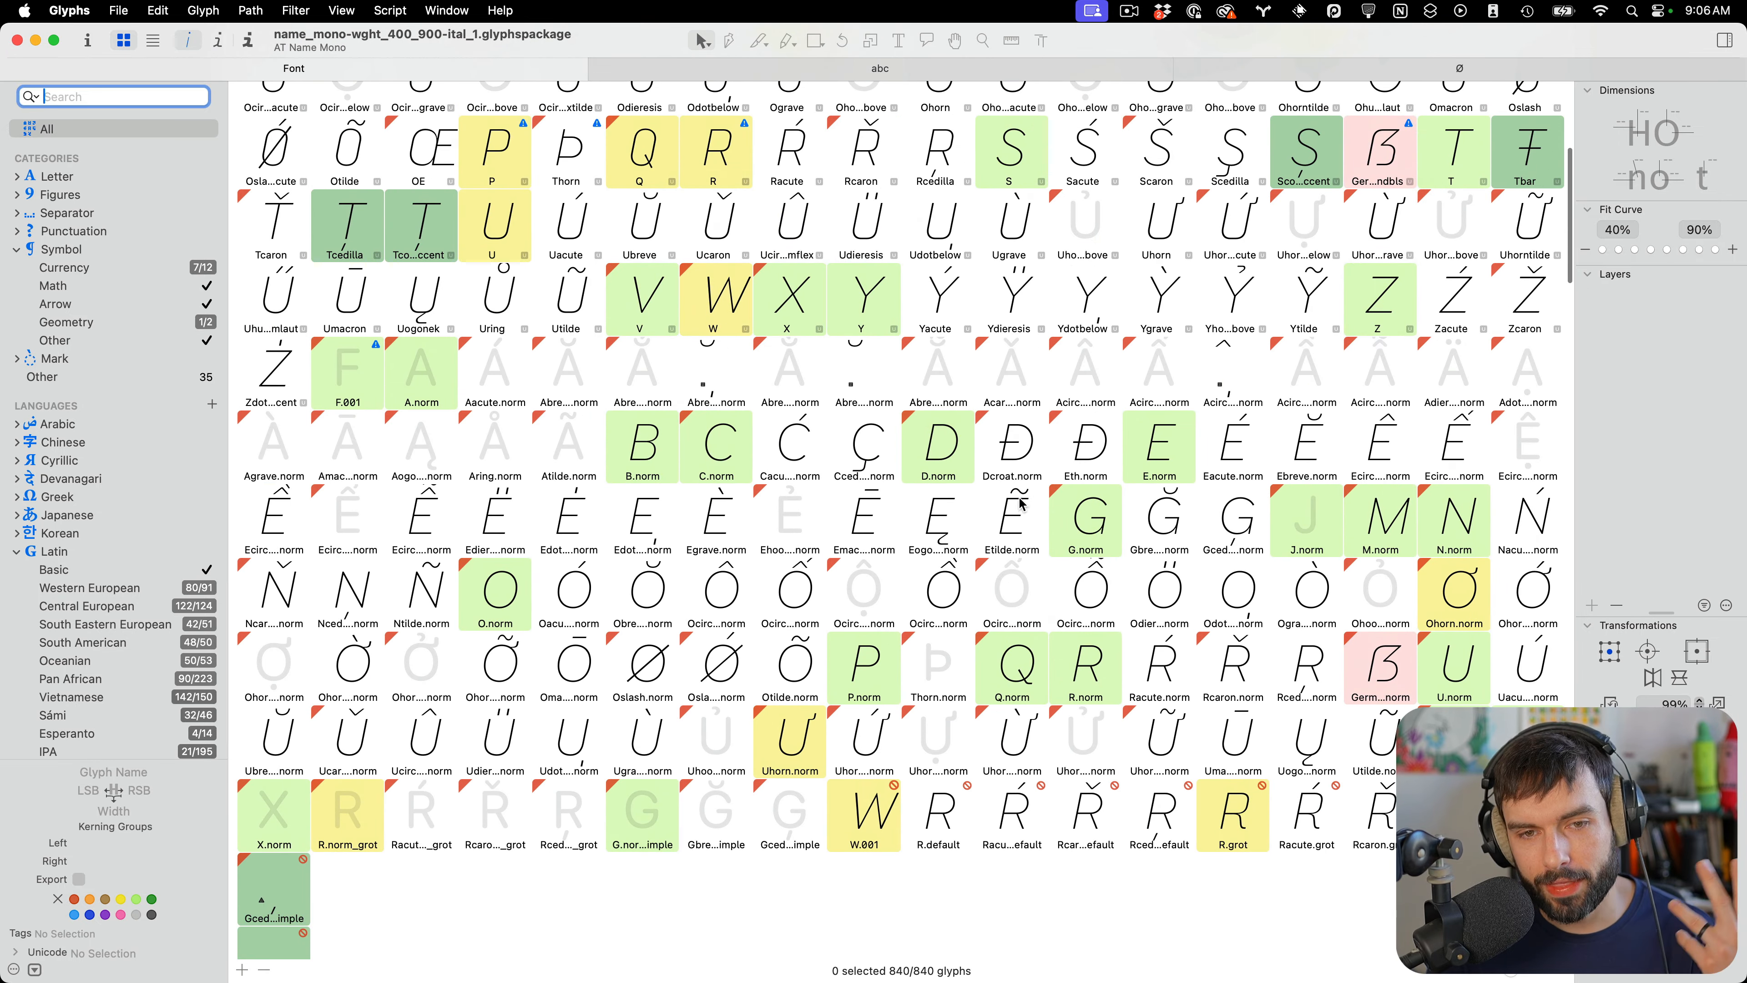
scroll(1019, 500, "up", 7)
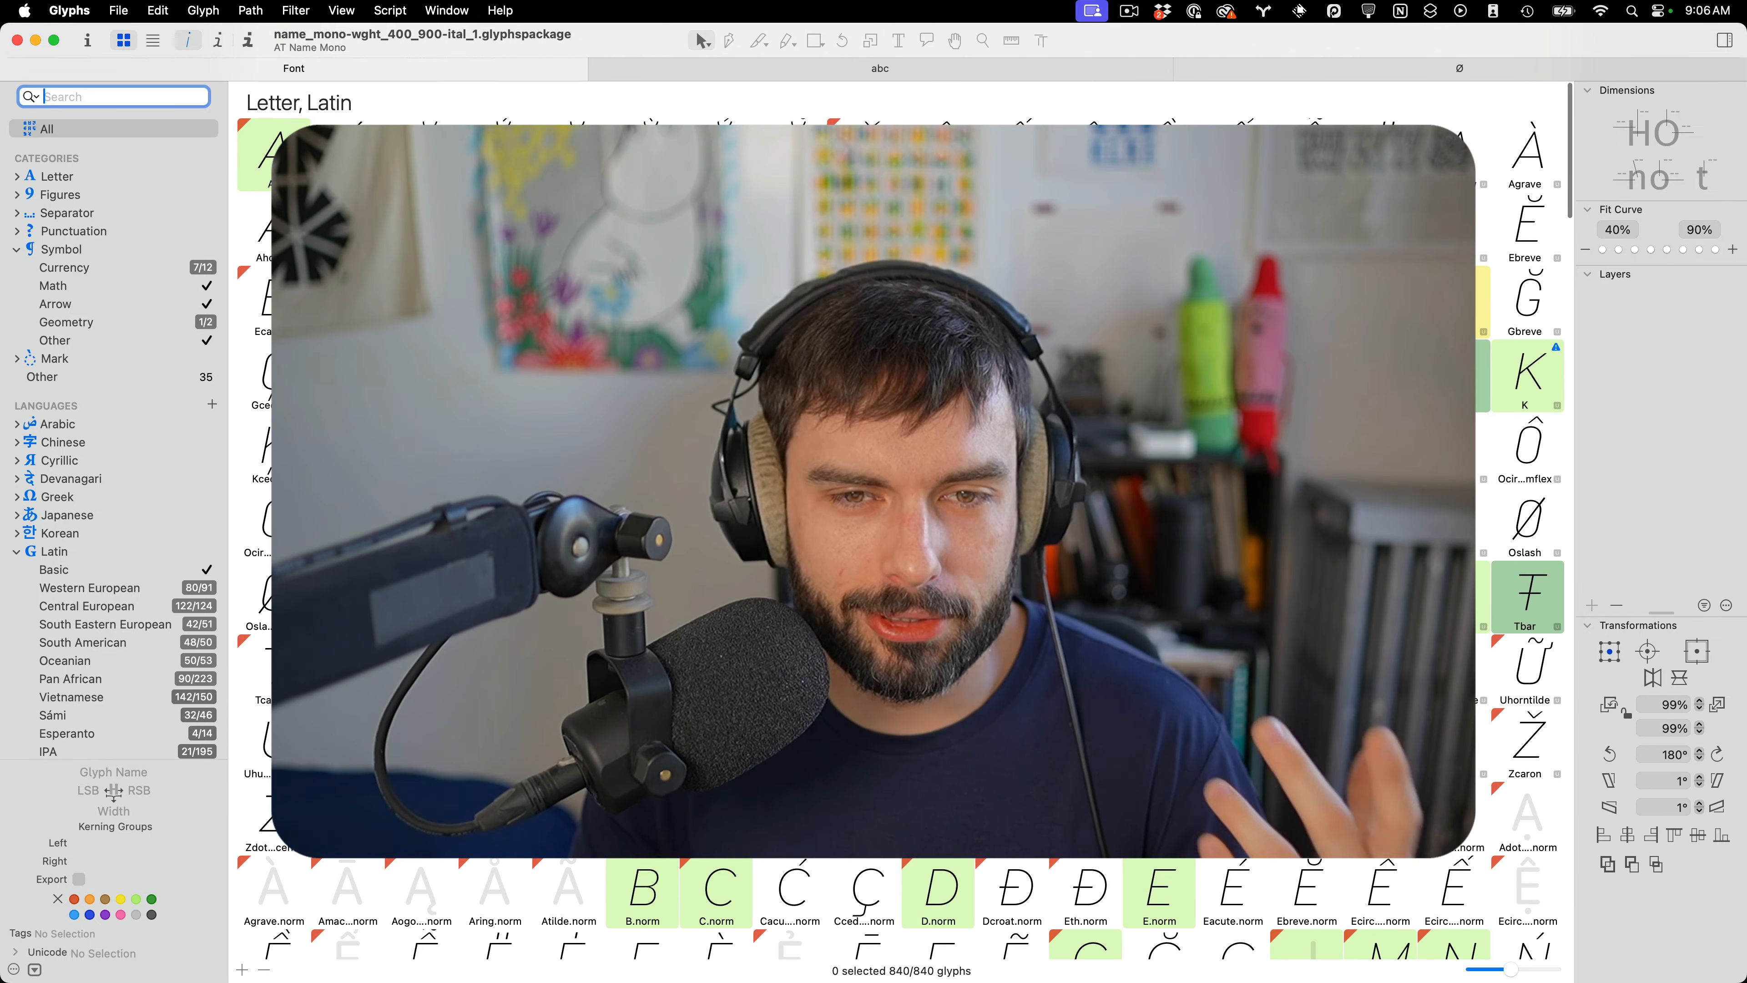